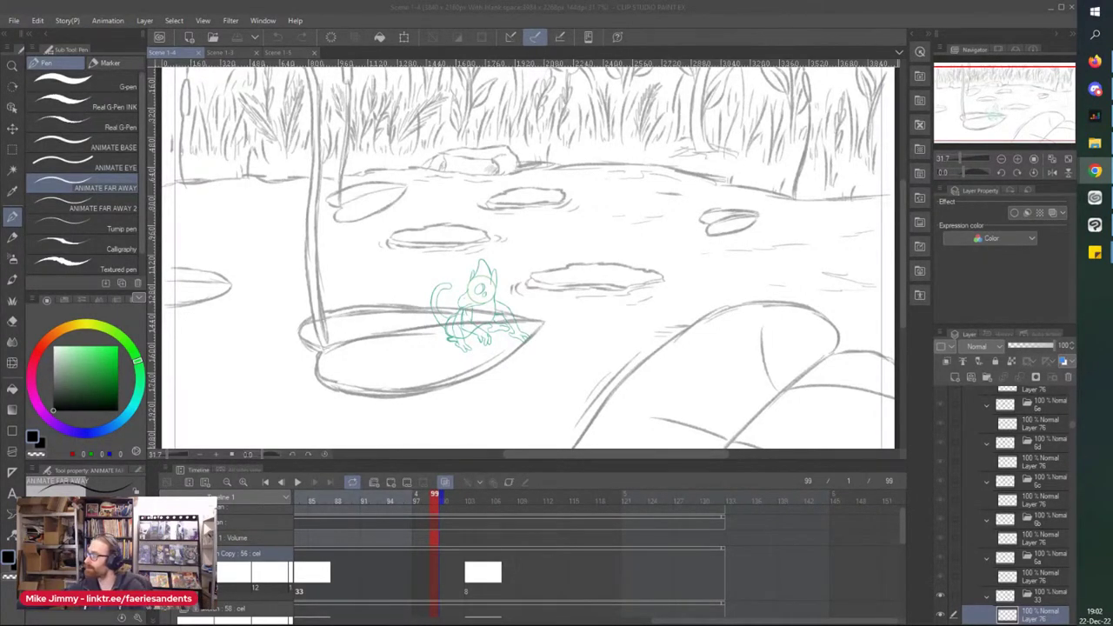
Step: Switch to the Scene 1-3 canvas and play back its coloured animation as a reference
click(287, 53)
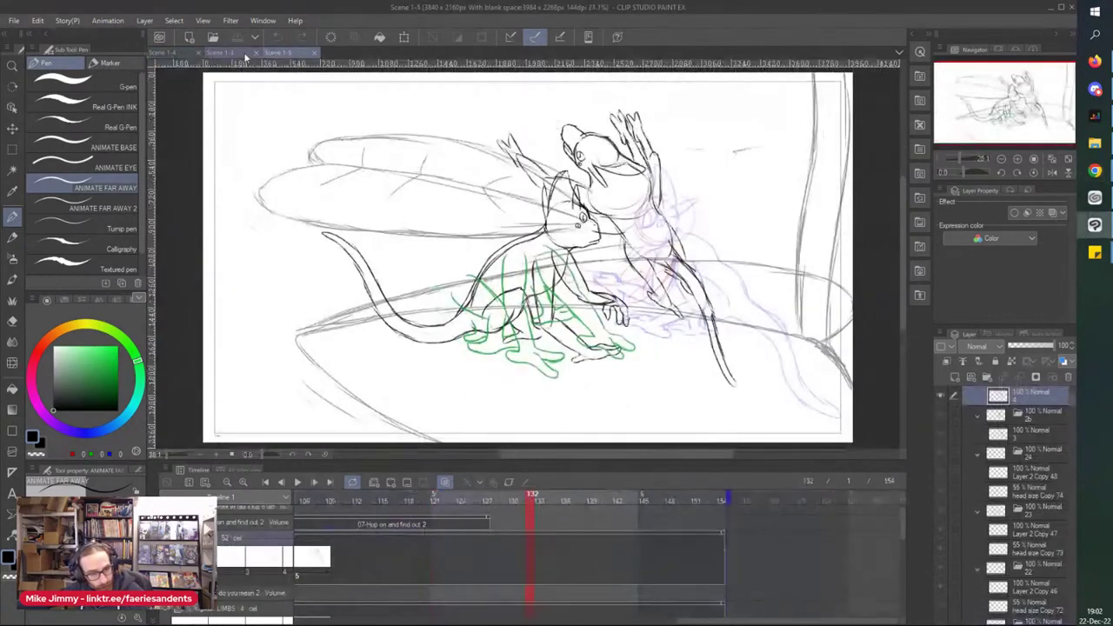
click(235, 53)
scroll(348, 256, down, 1)
drag(348, 256, 241, 460)
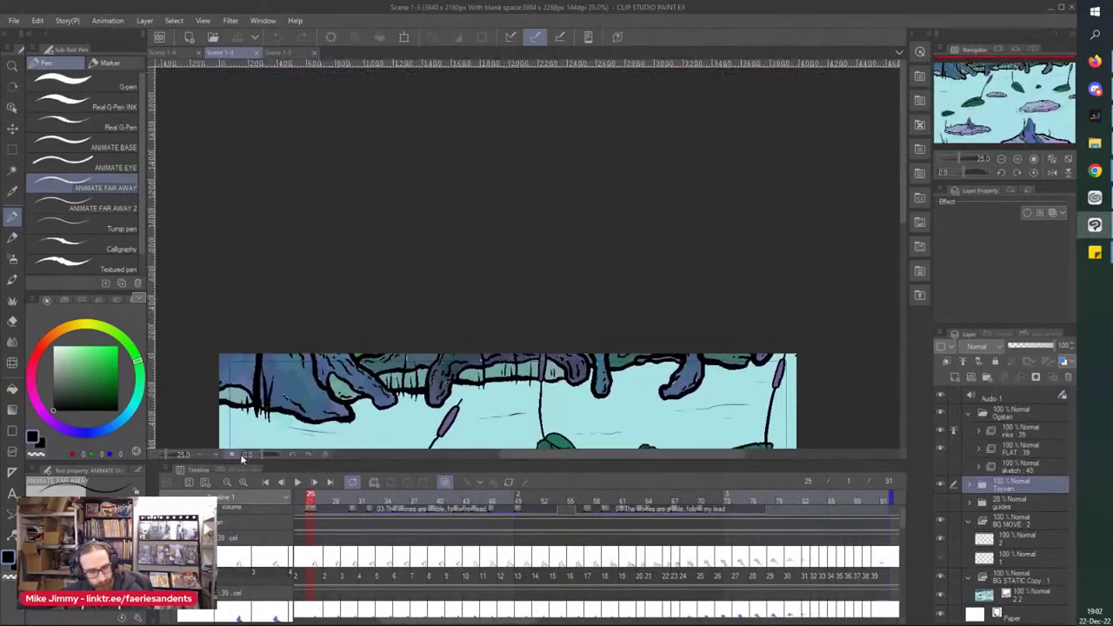
scroll(892, 273, down, 3)
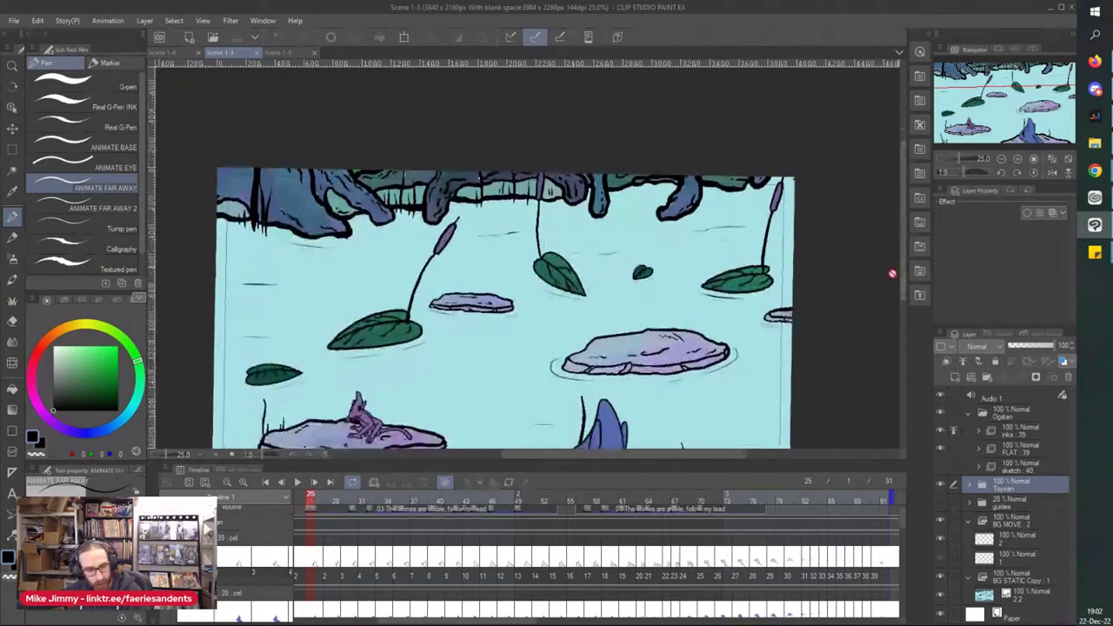
click(297, 484)
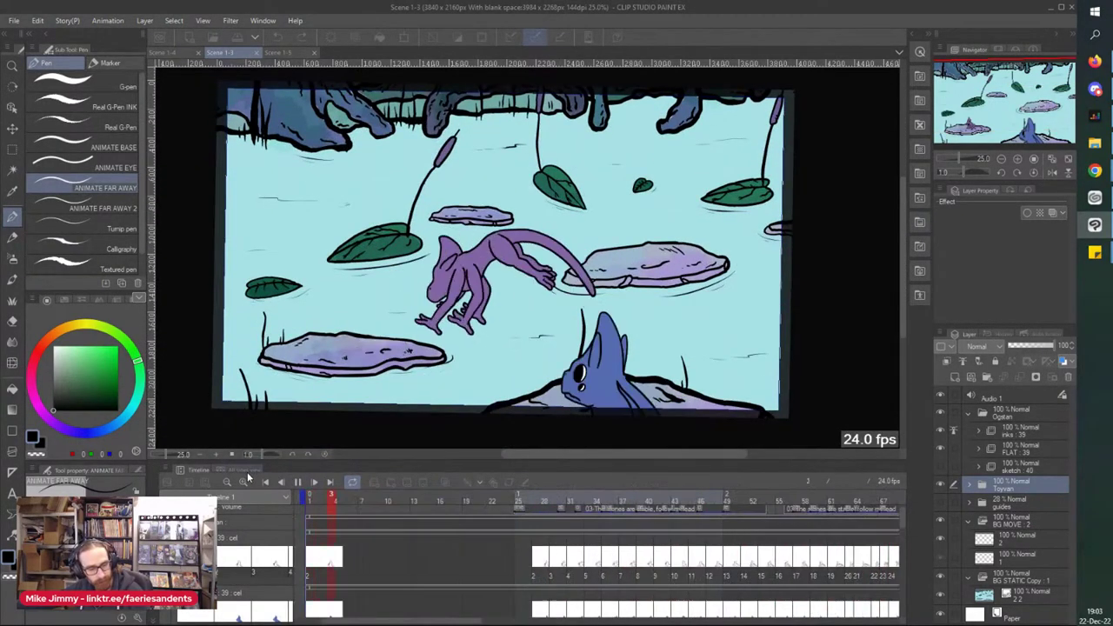
click(298, 484)
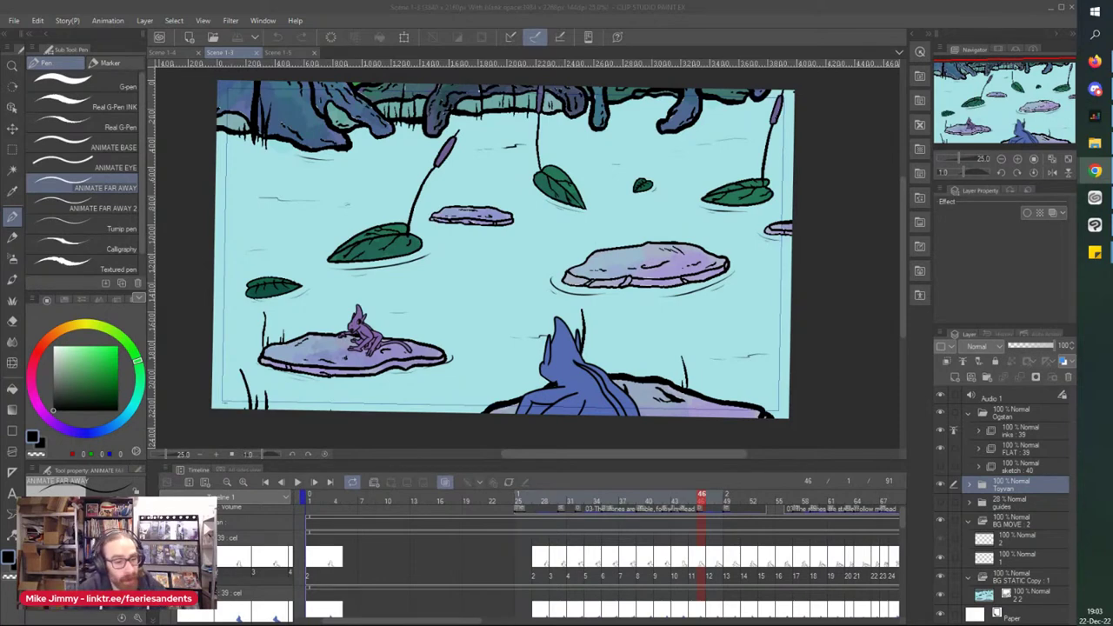
Step: Return to the Scene 1-4 canvas and select the drawing layer of the sketch cel at frame 41
click(166, 53)
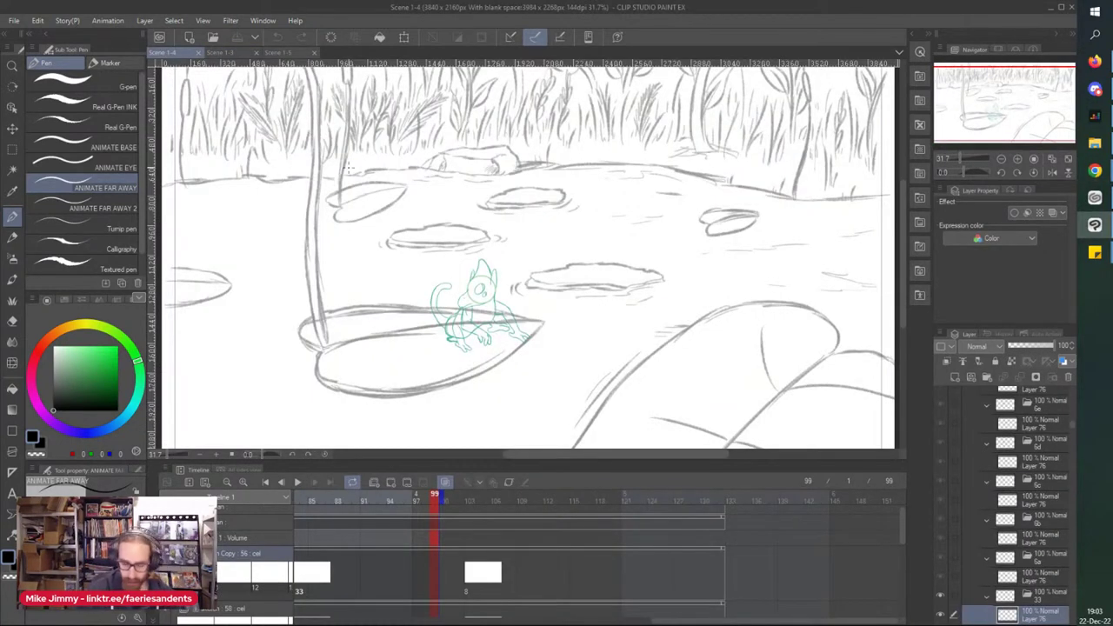
drag(684, 621, 496, 622)
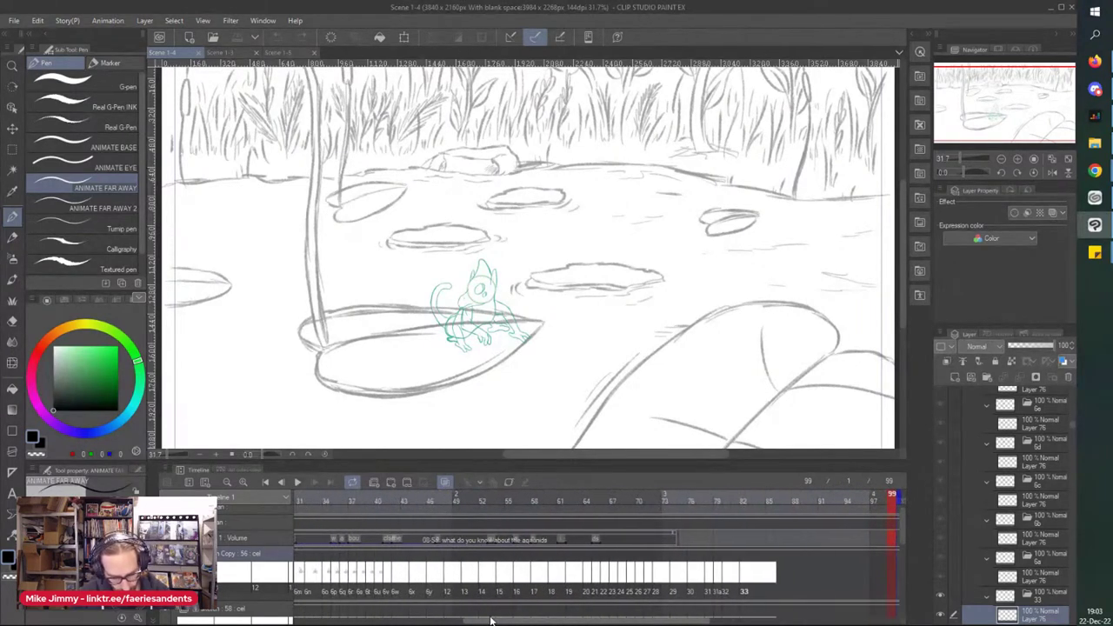
click(501, 585)
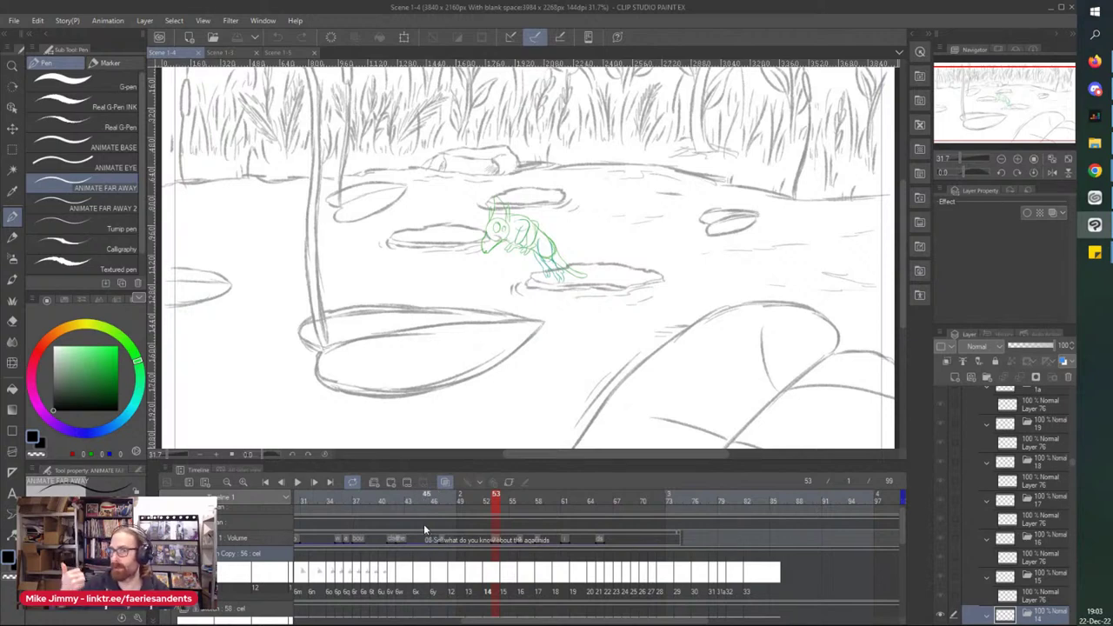
mouse_move(424, 563)
mouse_down()
mouse_move(351, 570)
mouse_move(390, 583)
mouse_up()
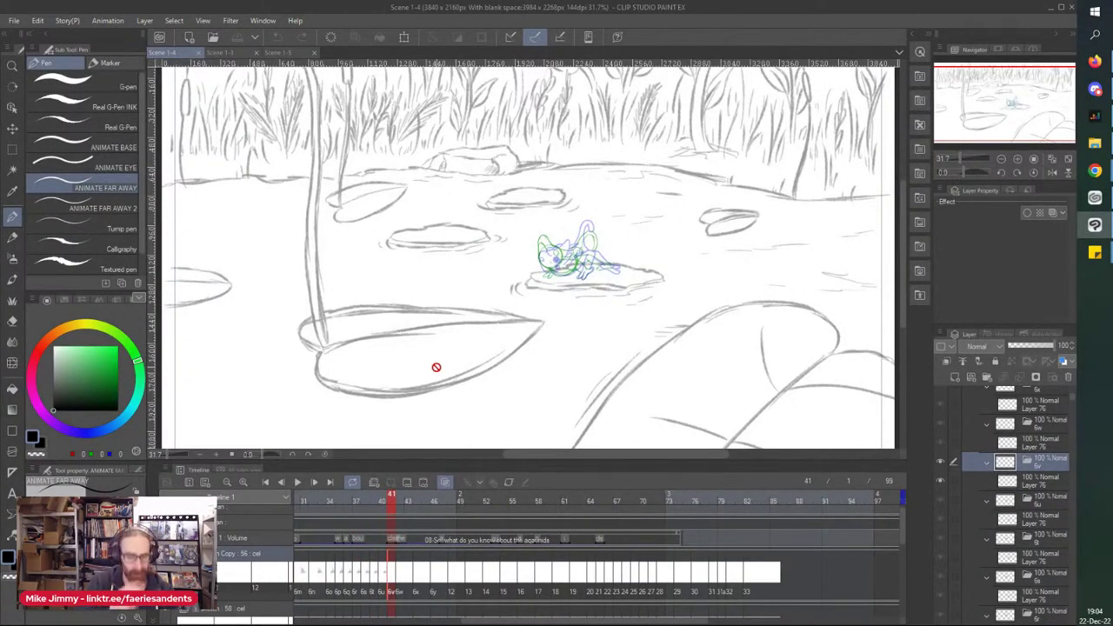
scroll(508, 221, up, 5)
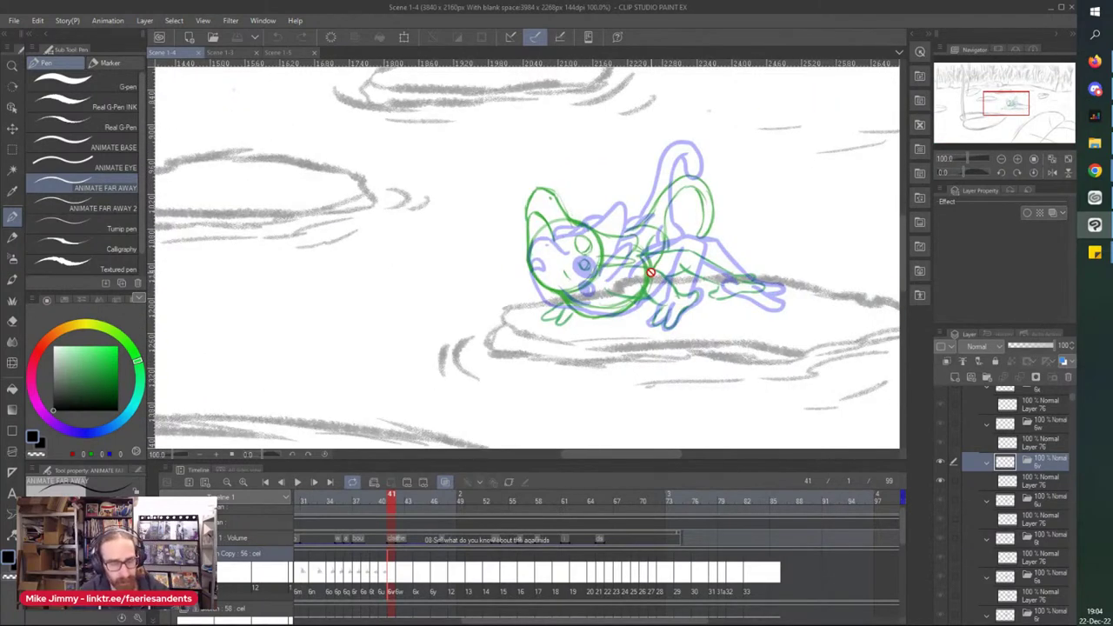
scroll(555, 242, up, 2)
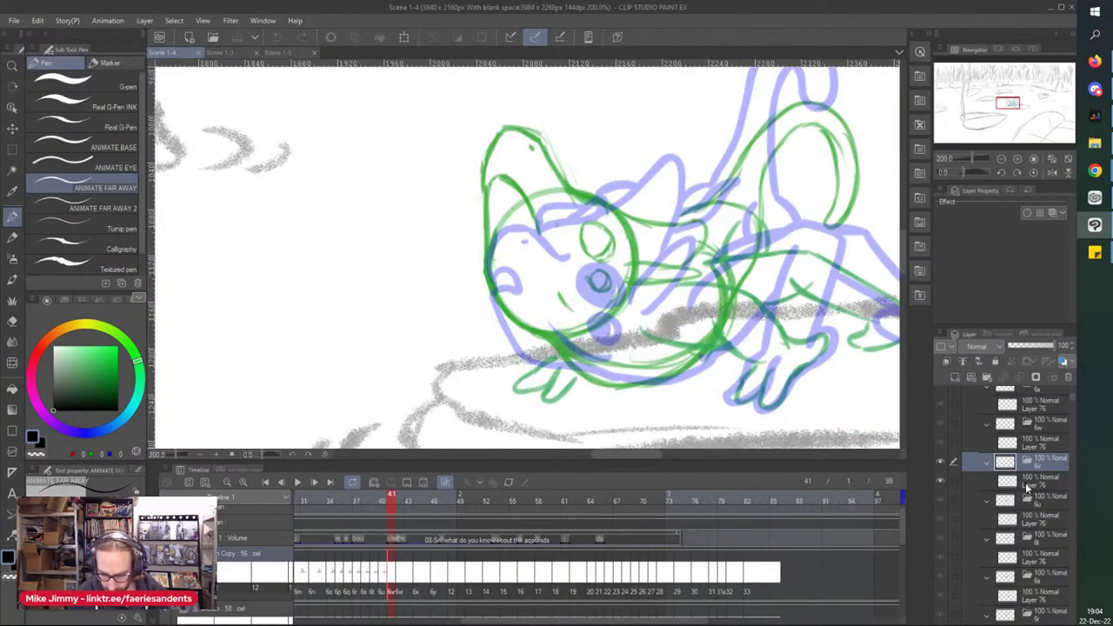
click(1022, 480)
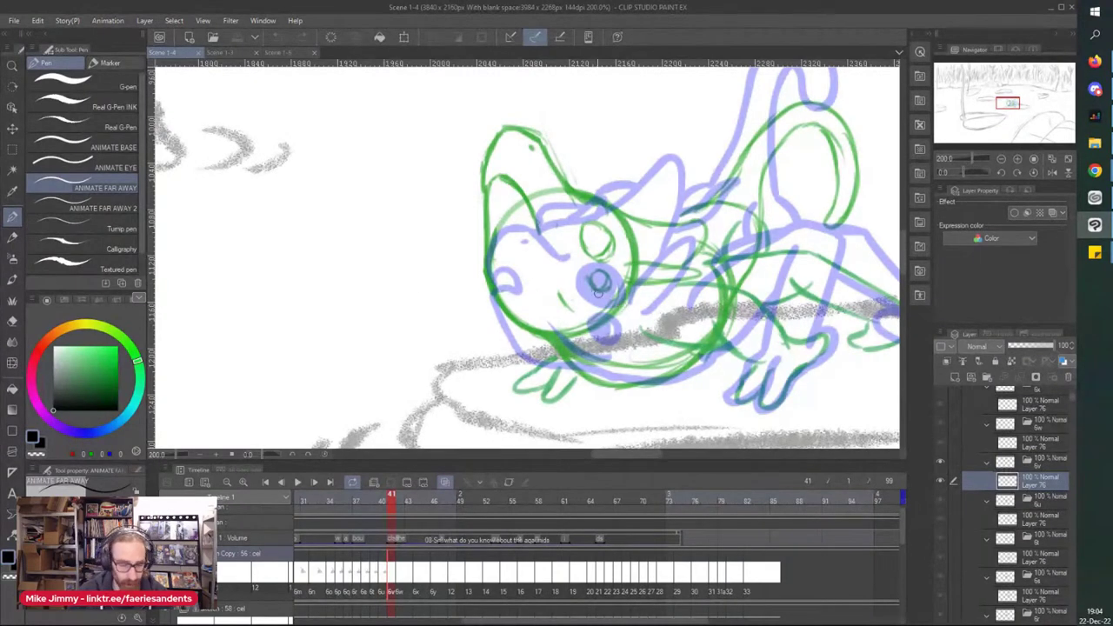
Step: Play back the Scene 1-4 animation from frame 1 to review the inked drawings
scroll(607, 298, down, 4)
drag(518, 621, 320, 606)
click(448, 499)
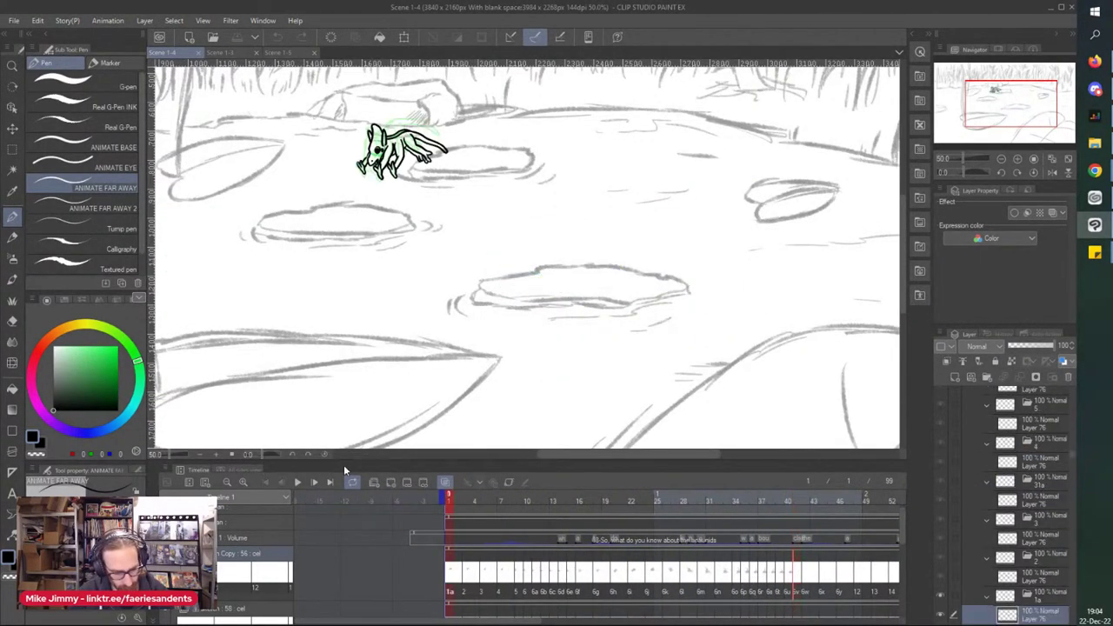
click(296, 483)
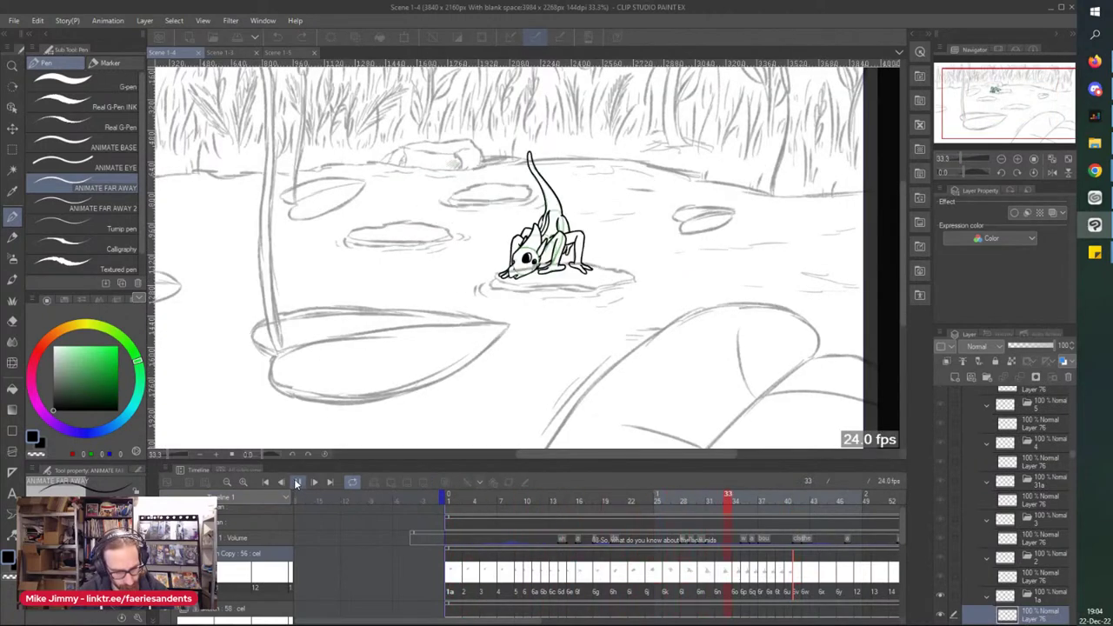
click(297, 482)
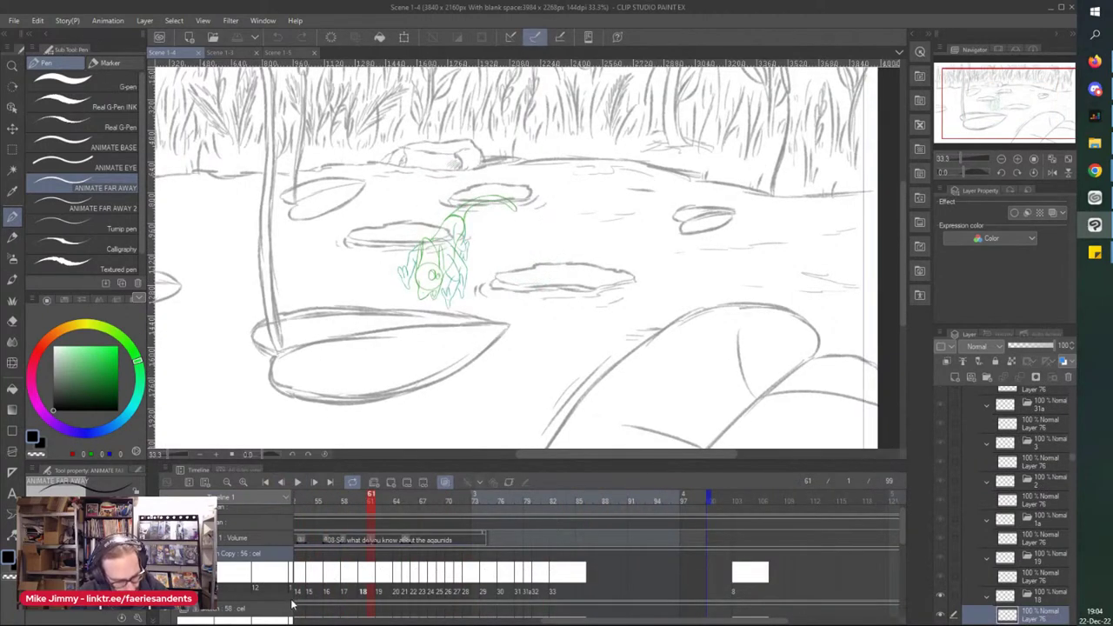
Step: Collapse the sketch Copy folder, make the Toyvan folder visible and play both characters from frame 1
scroll(1011, 505, up, 10)
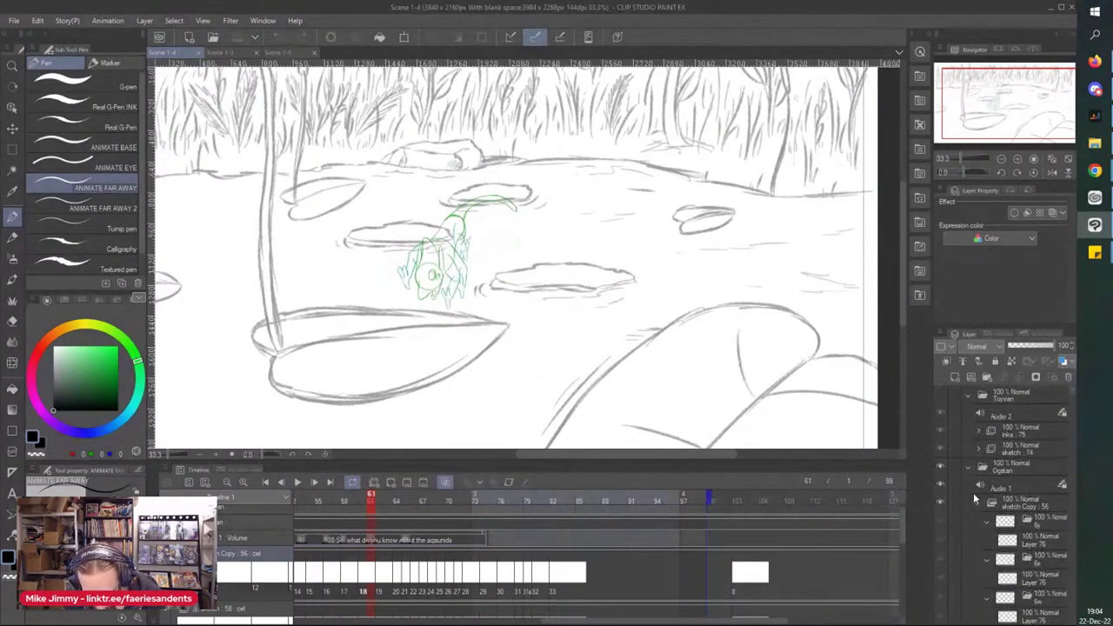
click(977, 503)
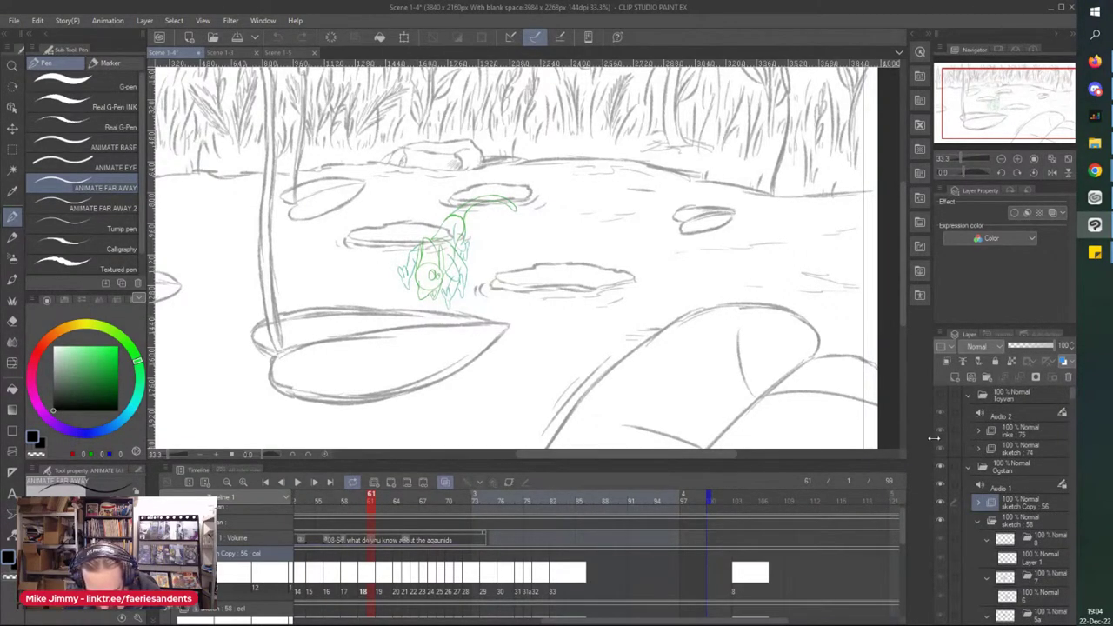
click(939, 394)
drag(558, 621, 326, 616)
click(447, 503)
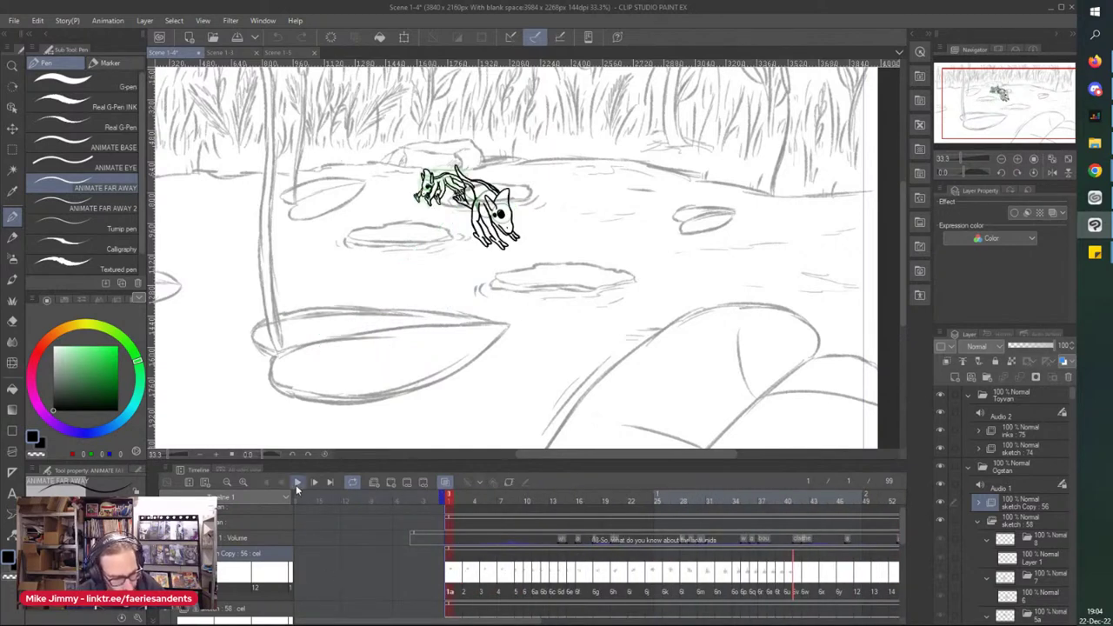
click(296, 482)
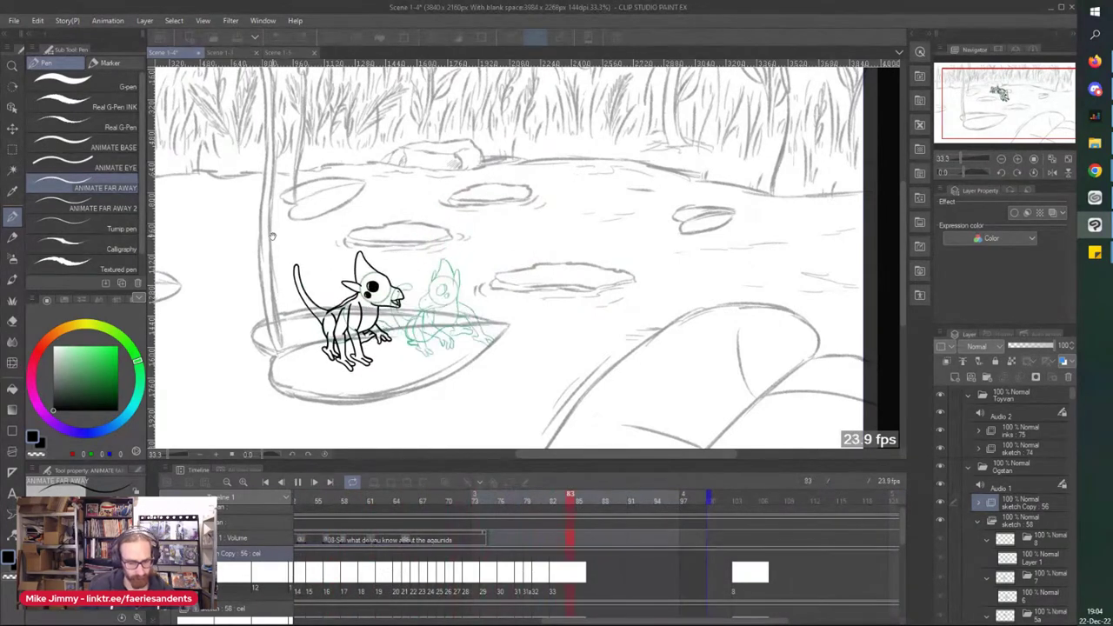
click(298, 483)
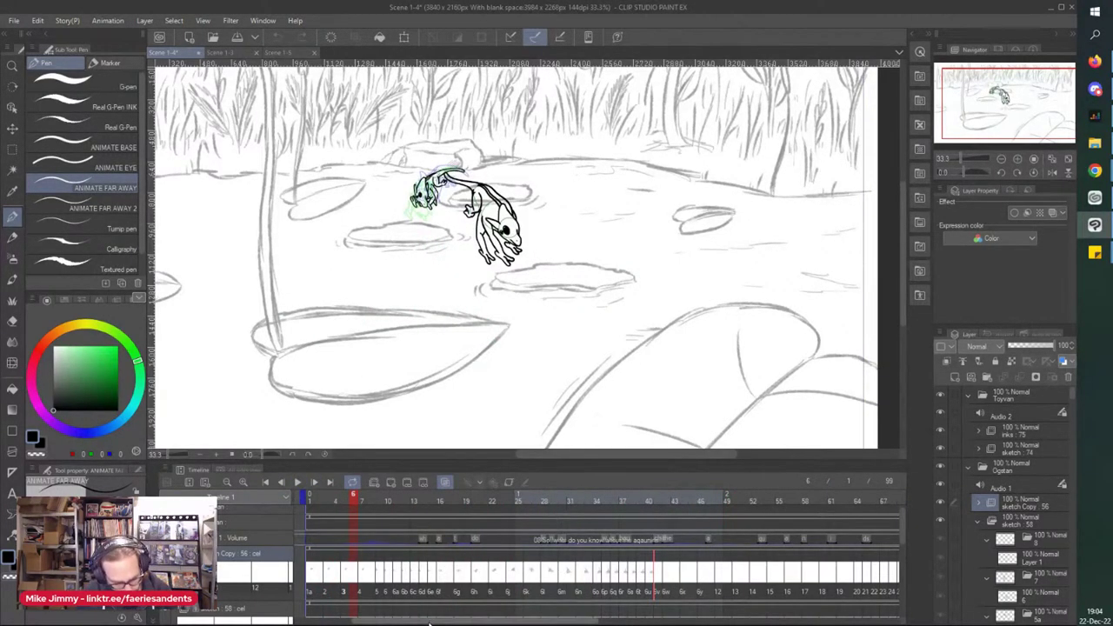
Step: Go to frame 41 and expand the sketch Copy folder for inking the creature's drawing
drag(438, 623, 511, 623)
click(484, 576)
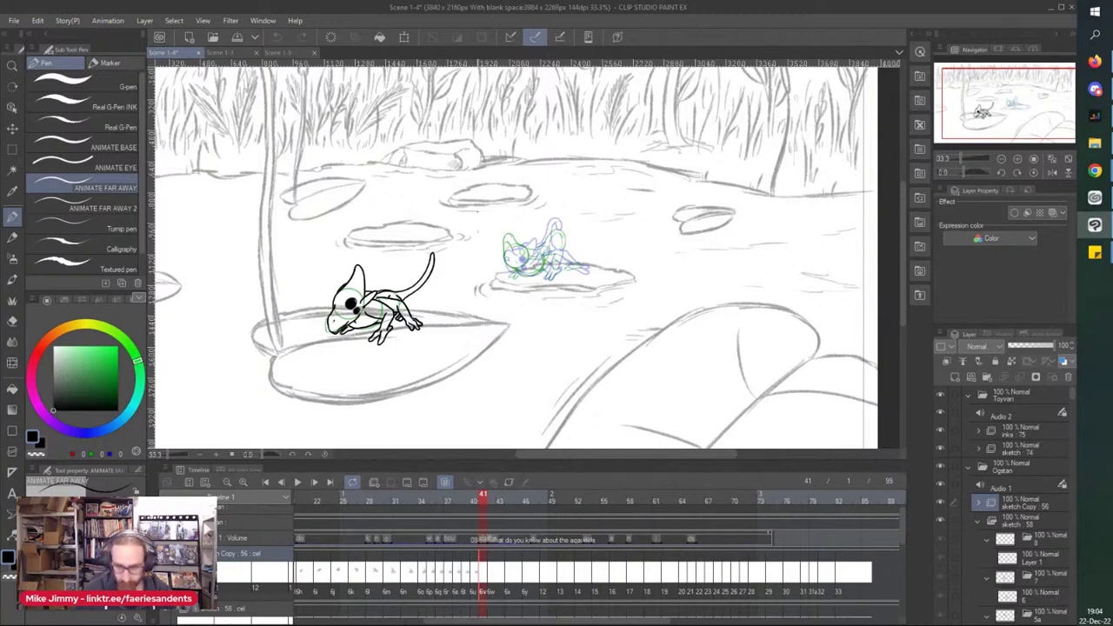
scroll(521, 244, up, 7)
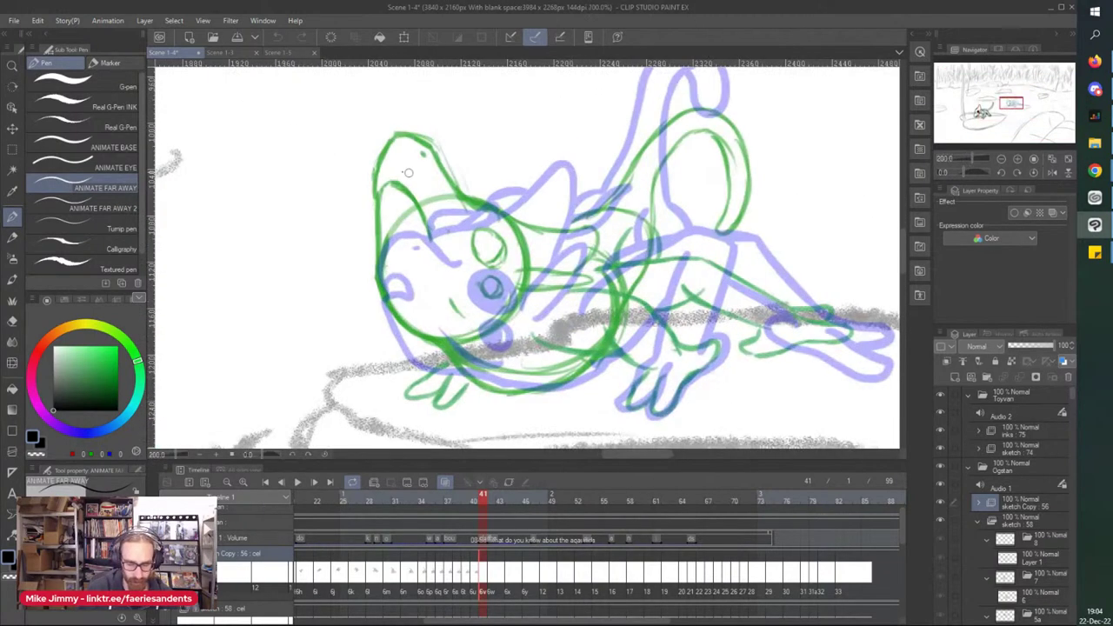
click(978, 503)
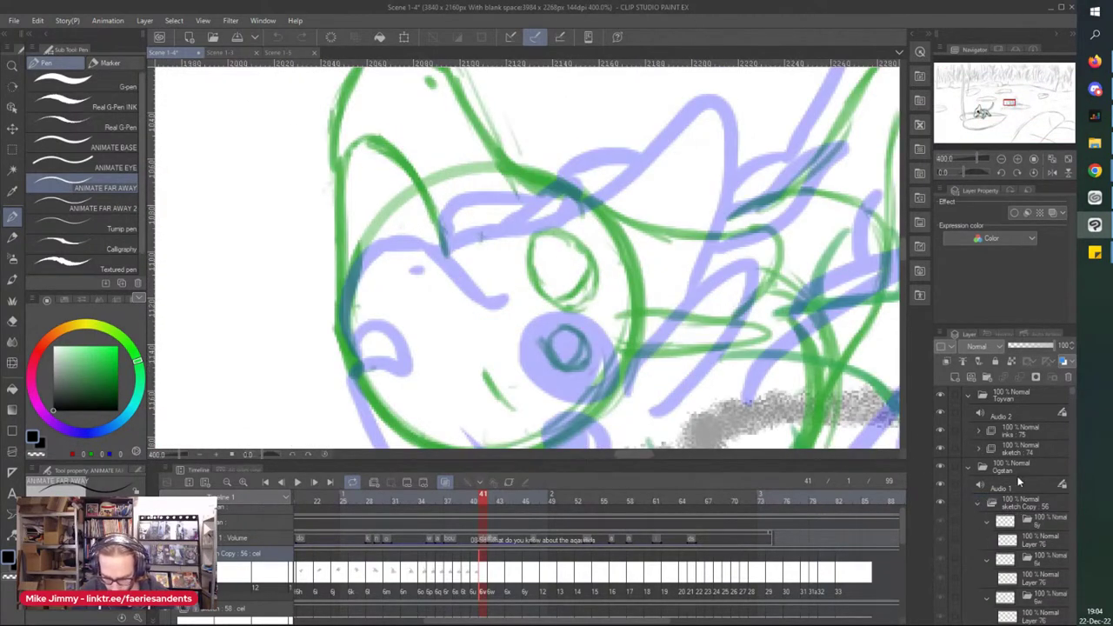
Step: Ink the creature's two eyes as solid black ovals with small highlights over the frame 41 sketch
scroll(546, 277, up, 2)
mouse_move(508, 222)
mouse_down()
mouse_move(525, 310)
mouse_move(609, 335)
mouse_move(606, 215)
mouse_move(522, 202)
mouse_move(500, 249)
mouse_up()
mouse_move(608, 226)
mouse_down()
mouse_move(596, 292)
mouse_move(560, 318)
mouse_move(593, 244)
mouse_move(543, 209)
mouse_move(565, 261)
mouse_up()
scroll(435, 212, down, 4)
scroll(435, 212, up, 4)
mouse_move(517, 226)
mouse_down()
mouse_move(524, 252)
mouse_move(582, 291)
mouse_move(607, 225)
mouse_move(546, 197)
mouse_move(535, 223)
mouse_move(571, 202)
mouse_move(557, 267)
mouse_move(556, 206)
mouse_up()
scroll(492, 157, down, 2)
scroll(500, 170, up, 4)
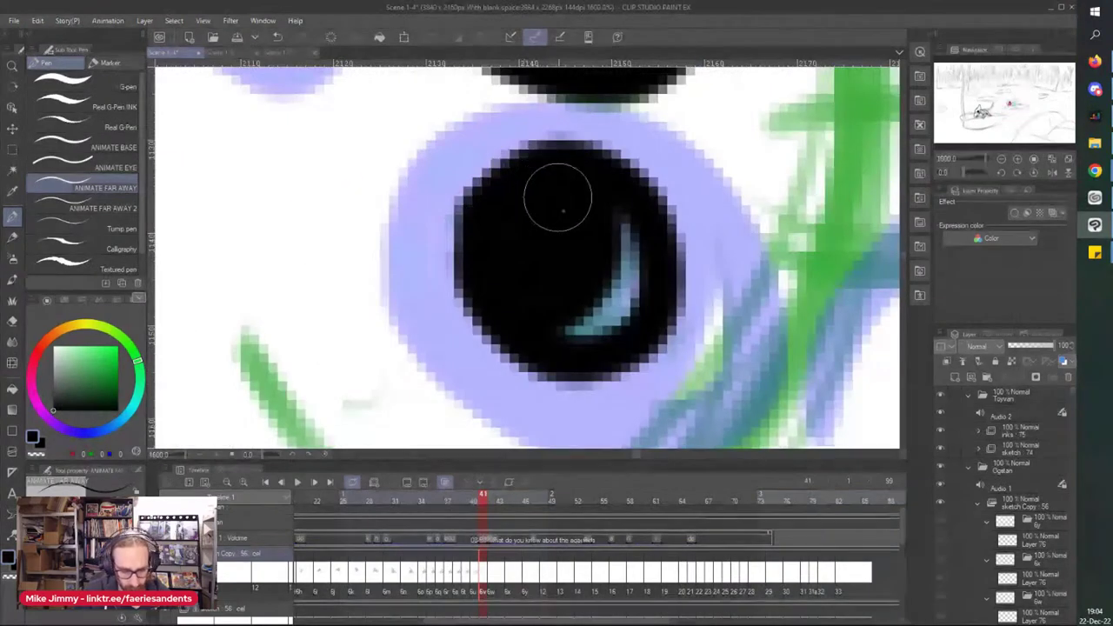
scroll(442, 130, down, 5)
scroll(445, 133, down, 2)
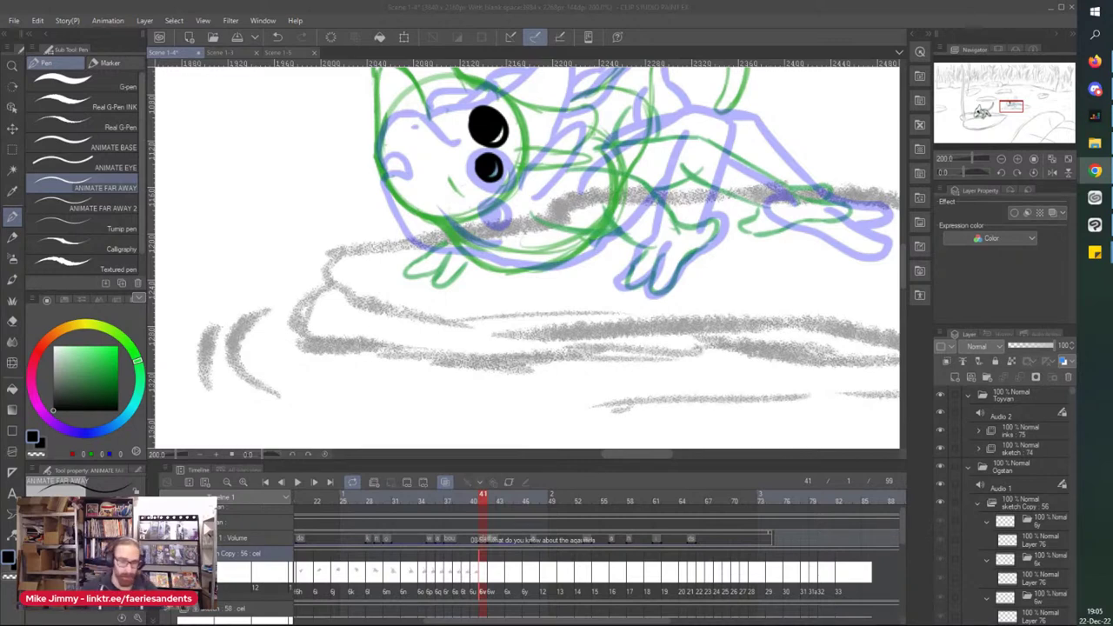
Step: Ink the short mouth line and the outline running down the face, around the chin and under the belly
click(699, 14)
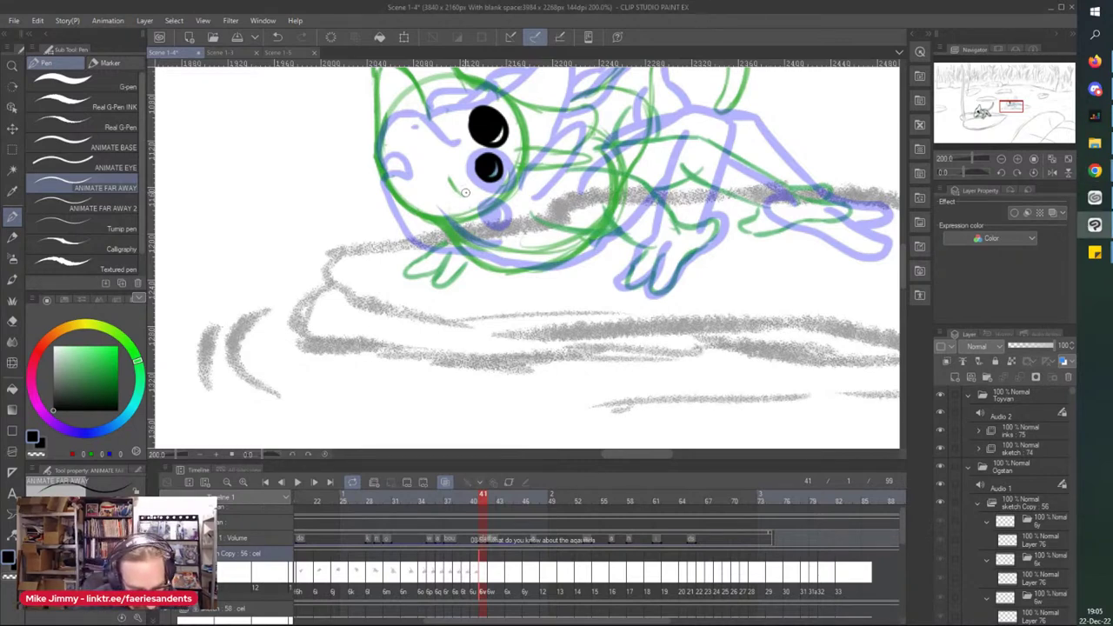
scroll(388, 144, down, 1)
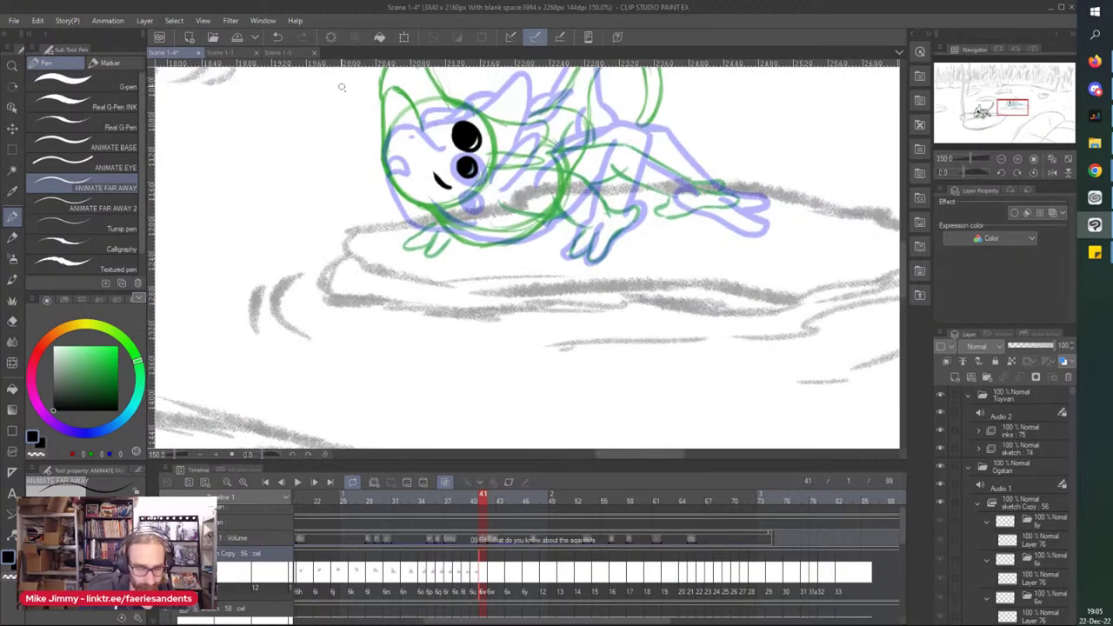
scroll(345, 94, up, 2)
scroll(369, 149, up, 3)
mouse_move(410, 122)
mouse_down()
mouse_move(403, 290)
mouse_move(416, 348)
mouse_move(530, 430)
mouse_move(609, 412)
mouse_move(631, 392)
mouse_up()
scroll(416, 348, down, 3)
scroll(631, 391, down, 1)
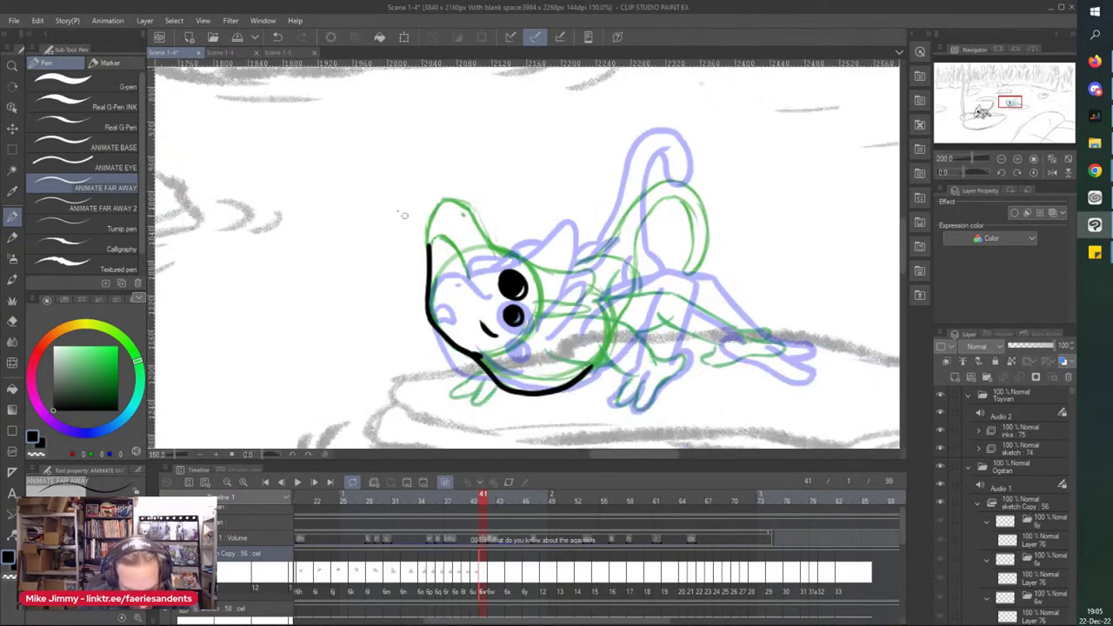
Step: Ink both pointed ears and the top of the head, following the green sketch
scroll(426, 233, up, 3)
mouse_move(410, 228)
mouse_down()
mouse_move(430, 205)
mouse_move(520, 312)
mouse_up()
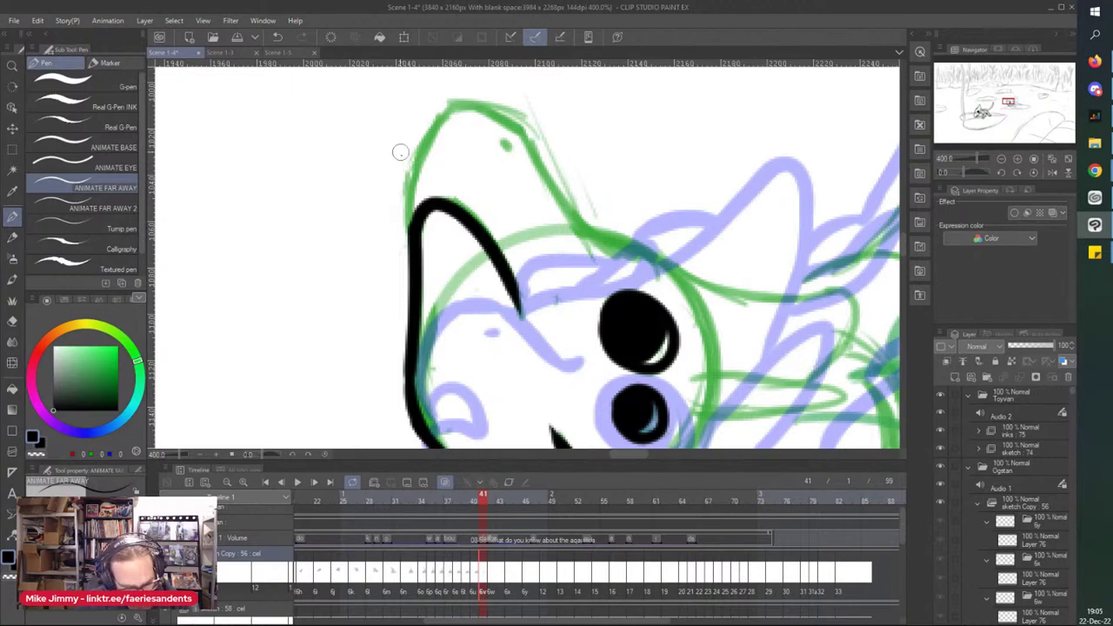
drag(407, 176, 409, 242)
mouse_move(406, 186)
mouse_down()
mouse_move(463, 102)
mouse_move(521, 143)
mouse_move(578, 224)
mouse_move(700, 291)
mouse_up()
click(506, 143)
scroll(602, 209, down, 2)
scroll(752, 374, up, 2)
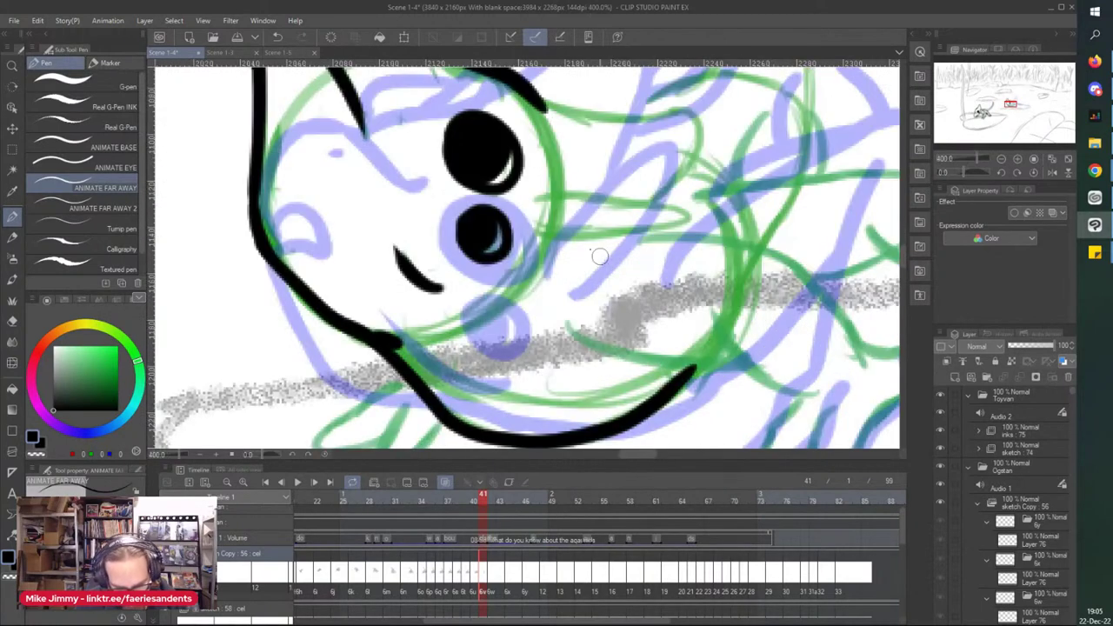
mouse_move(541, 204)
mouse_down()
mouse_move(565, 193)
mouse_move(702, 244)
mouse_move(530, 214)
mouse_move(578, 222)
mouse_move(661, 279)
mouse_move(643, 265)
mouse_up()
key(ctrl+z)
key(ctrl+z)
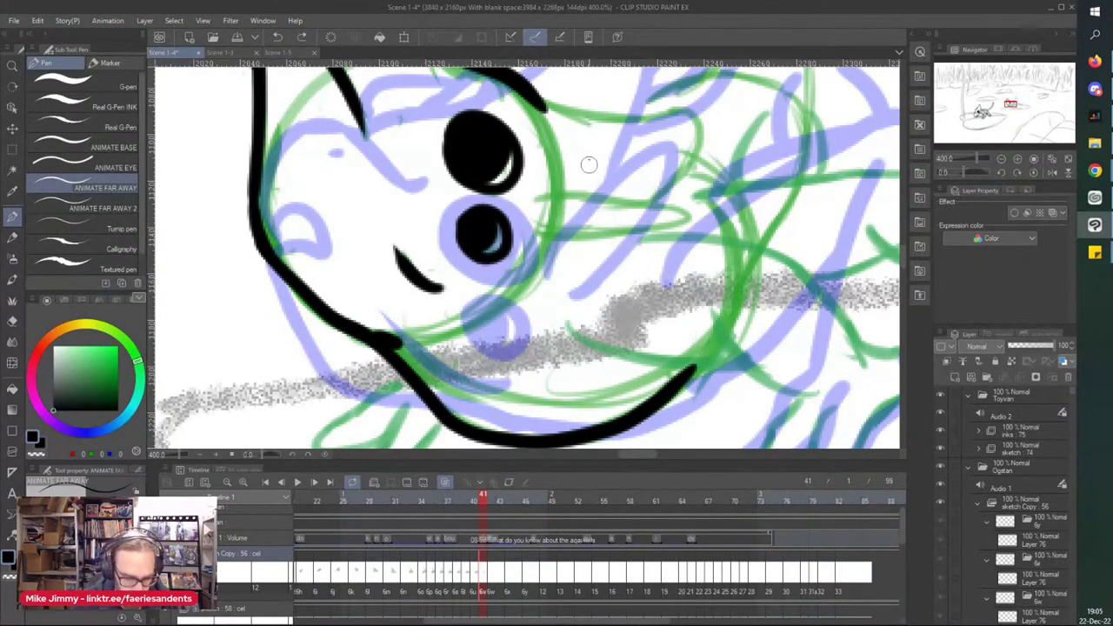
Step: Ink the narrow loop and the wider rounded lobe extending back from the head beside the eyes
mouse_move(546, 209)
mouse_down()
mouse_move(609, 209)
mouse_move(695, 241)
mouse_move(532, 236)
mouse_up()
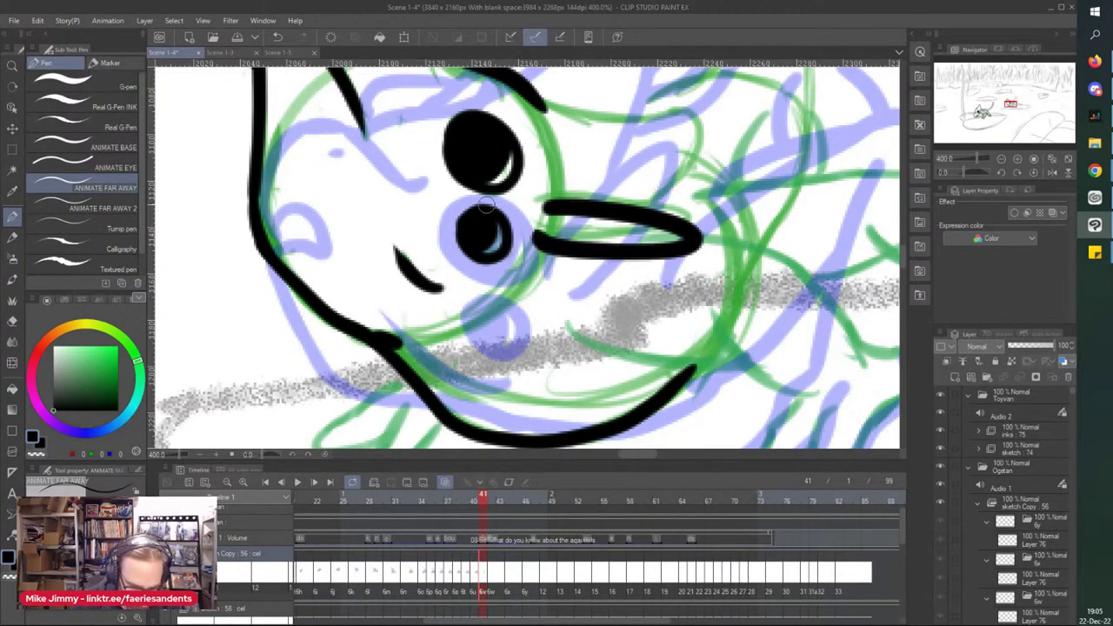
mouse_move(526, 88)
mouse_down()
mouse_move(647, 106)
mouse_move(696, 183)
mouse_move(600, 204)
mouse_up()
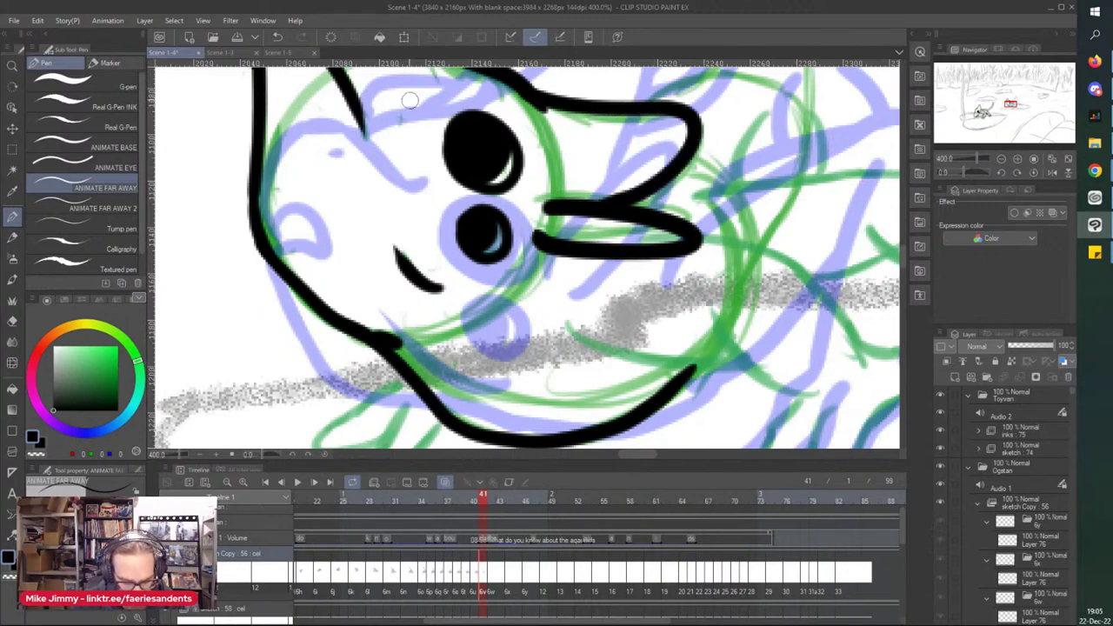
scroll(409, 100, down, 3)
scroll(426, 171, up, 3)
Step: Ink the front limbs with their fingered hands and the curved crease across the belly
mouse_move(640, 277)
mouse_down()
mouse_move(551, 281)
mouse_move(467, 235)
mouse_up()
mouse_move(614, 233)
mouse_down()
mouse_move(708, 310)
mouse_move(739, 318)
mouse_up()
mouse_move(600, 155)
mouse_down()
mouse_move(664, 172)
mouse_move(776, 273)
mouse_up()
scroll(682, 260, down, 2)
mouse_move(687, 264)
mouse_down()
mouse_move(665, 313)
mouse_move(680, 334)
mouse_move(747, 260)
mouse_move(713, 333)
mouse_move(754, 334)
mouse_move(796, 270)
mouse_move(842, 235)
mouse_move(846, 202)
mouse_move(779, 205)
mouse_up()
scroll(748, 182, down, 5)
scroll(593, 181, up, 5)
mouse_move(648, 198)
mouse_down()
mouse_move(606, 257)
mouse_move(671, 215)
mouse_up()
mouse_move(638, 173)
mouse_down()
mouse_move(557, 232)
mouse_move(633, 222)
mouse_up()
scroll(635, 209, down, 3)
scroll(665, 159, down, 4)
scroll(636, 128, up, 4)
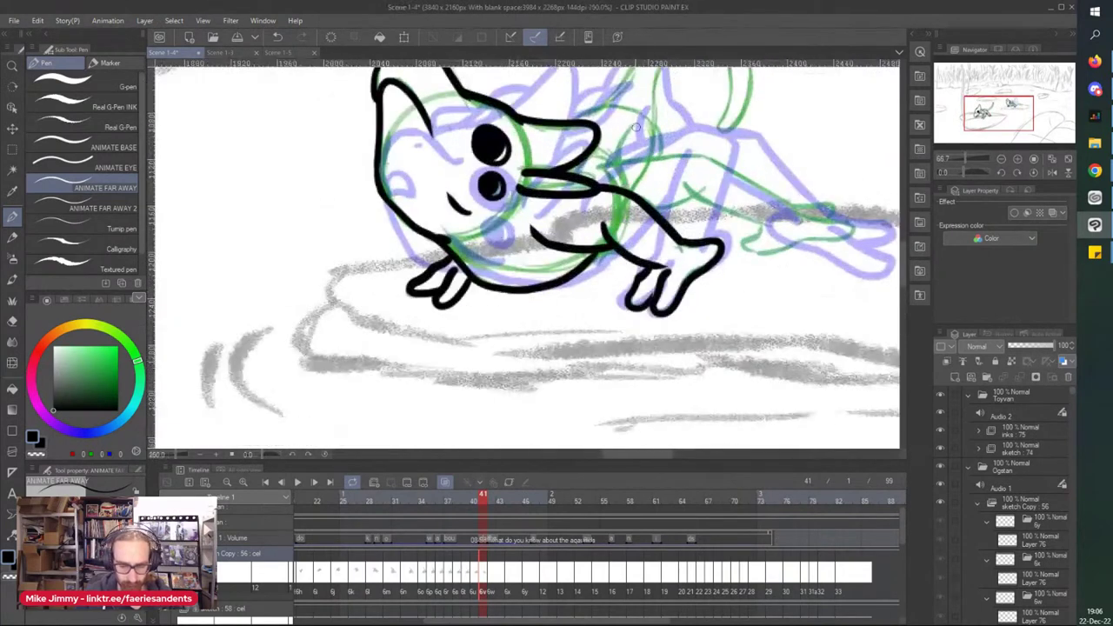
Step: Ink the outstretched hind leg and its foot with black strokes over the sketch
scroll(635, 127, up, 4)
scroll(721, 272, up, 2)
drag(800, 309, 621, 221)
drag(650, 168, 446, 189)
scroll(624, 178, down, 2)
scroll(739, 253, up, 2)
mouse_move(652, 256)
mouse_down()
mouse_move(617, 271)
mouse_move(655, 288)
mouse_move(732, 262)
mouse_move(815, 254)
mouse_move(815, 222)
mouse_move(750, 217)
mouse_move(758, 194)
mouse_move(800, 211)
mouse_up()
scroll(627, 175, down, 2)
scroll(598, 141, up, 2)
mouse_move(545, 125)
mouse_down()
mouse_move(761, 230)
mouse_move(696, 202)
mouse_up()
scroll(483, 106, down, 3)
scroll(336, 106, down, 1)
Step: Ink the two short curved strokes above the hind leg and the narrow tuft along the back behind the head
drag(336, 106, 346, 153)
scroll(348, 152, up, 4)
drag(574, 154, 549, 210)
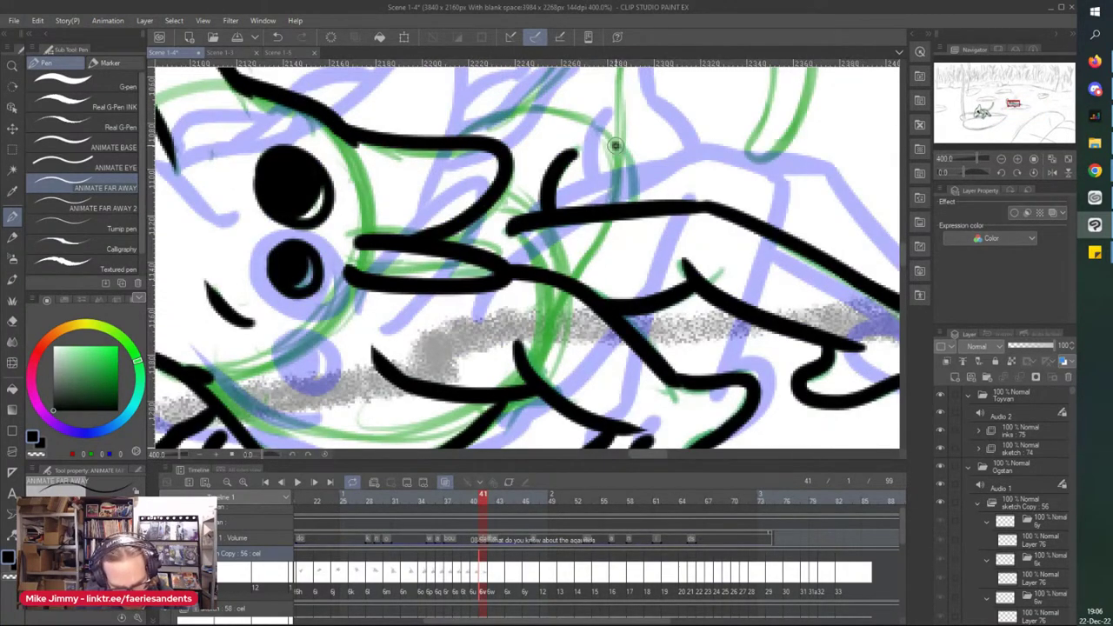
drag(616, 145, 640, 204)
scroll(548, 122, down, 3)
mouse_move(484, 134)
mouse_down()
mouse_move(484, 186)
mouse_move(499, 156)
mouse_move(492, 233)
mouse_up()
scroll(498, 216, up, 1)
scroll(498, 217, down, 1)
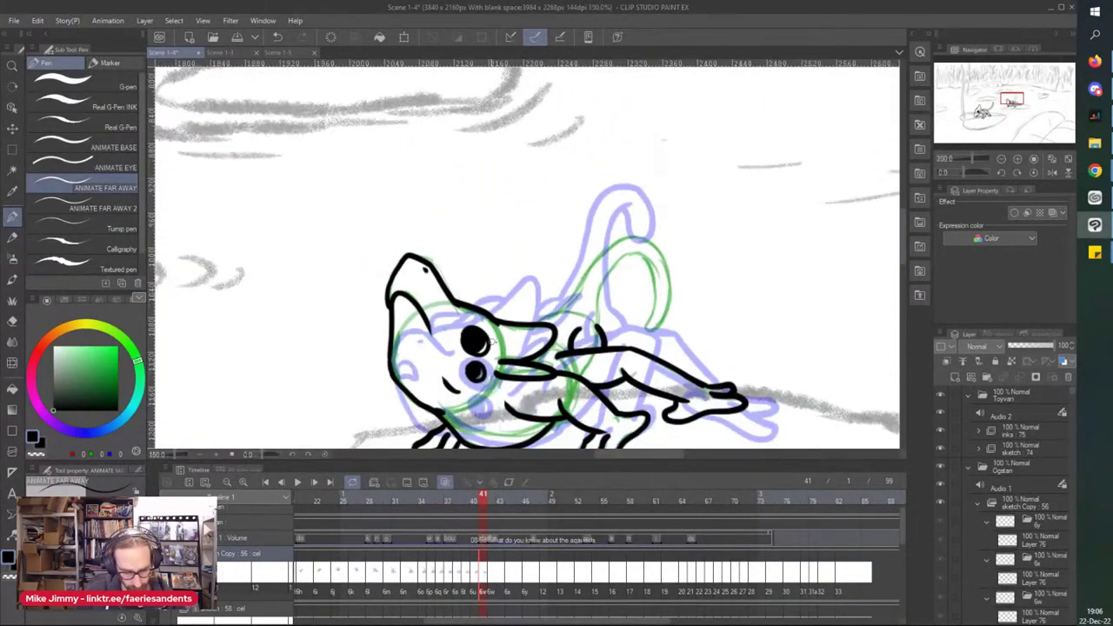
scroll(497, 323, up, 3)
mouse_move(671, 286)
mouse_down()
mouse_move(638, 299)
mouse_move(671, 293)
mouse_move(623, 324)
mouse_move(554, 315)
mouse_up()
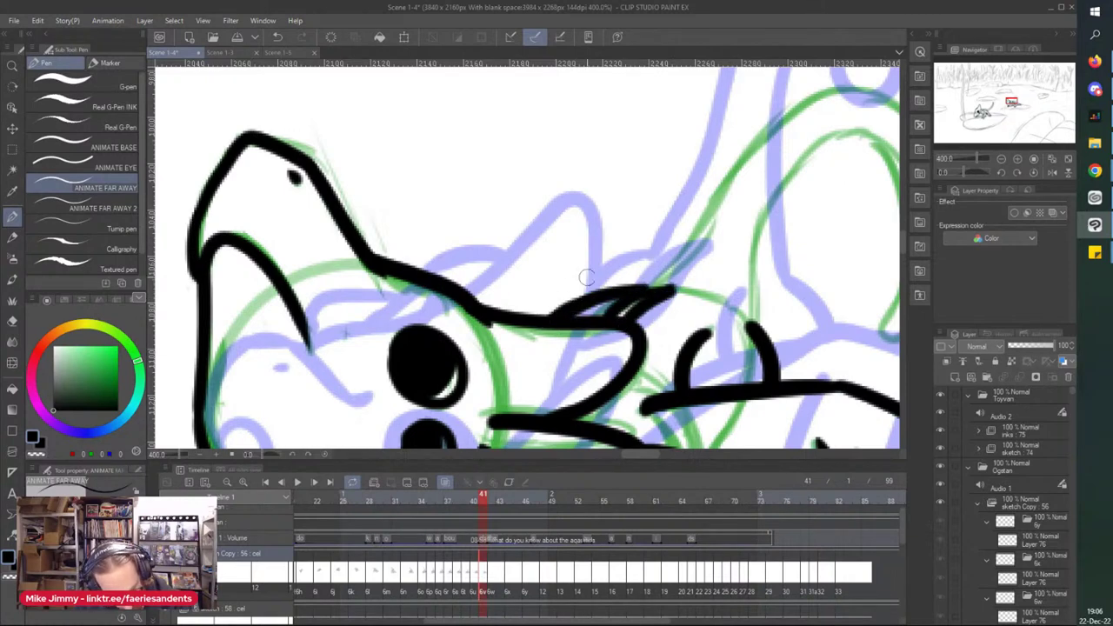
Step: Ink the curled tail's inner and outer contours, following the green sketch from the back to the rounded tip
scroll(582, 272, down, 2)
scroll(652, 235, up, 2)
mouse_move(691, 236)
mouse_down()
mouse_move(666, 310)
mouse_move(672, 374)
mouse_up()
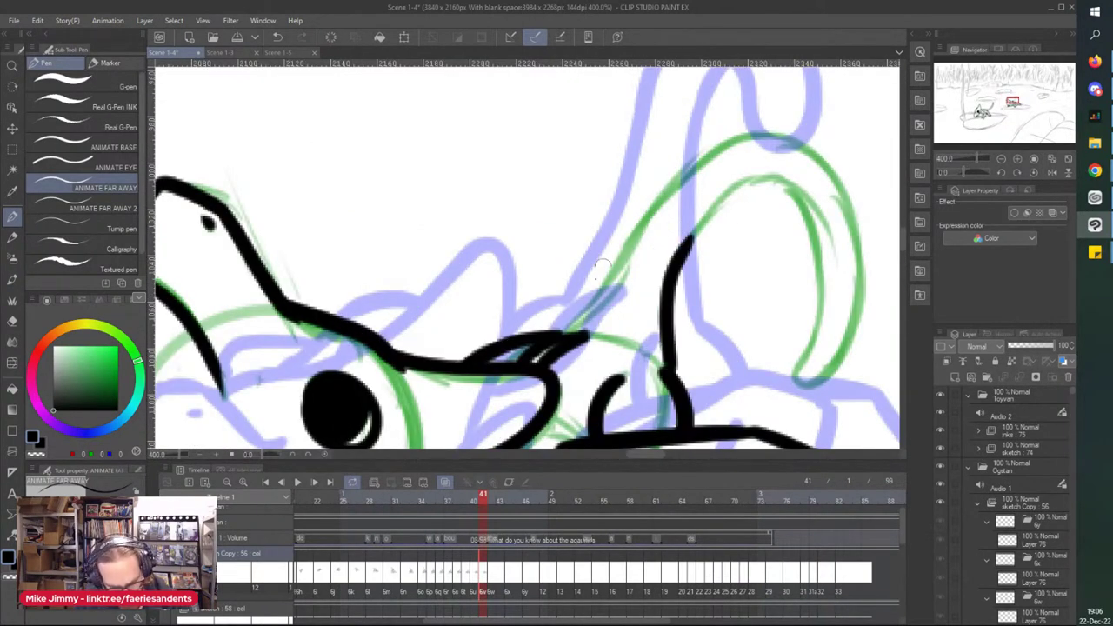
mouse_move(540, 339)
mouse_down()
mouse_move(593, 300)
mouse_move(707, 157)
mouse_move(796, 142)
mouse_move(855, 226)
mouse_move(847, 343)
mouse_move(802, 380)
mouse_move(815, 317)
mouse_move(808, 223)
mouse_move(756, 183)
mouse_move(686, 239)
mouse_up()
drag(716, 202, 682, 247)
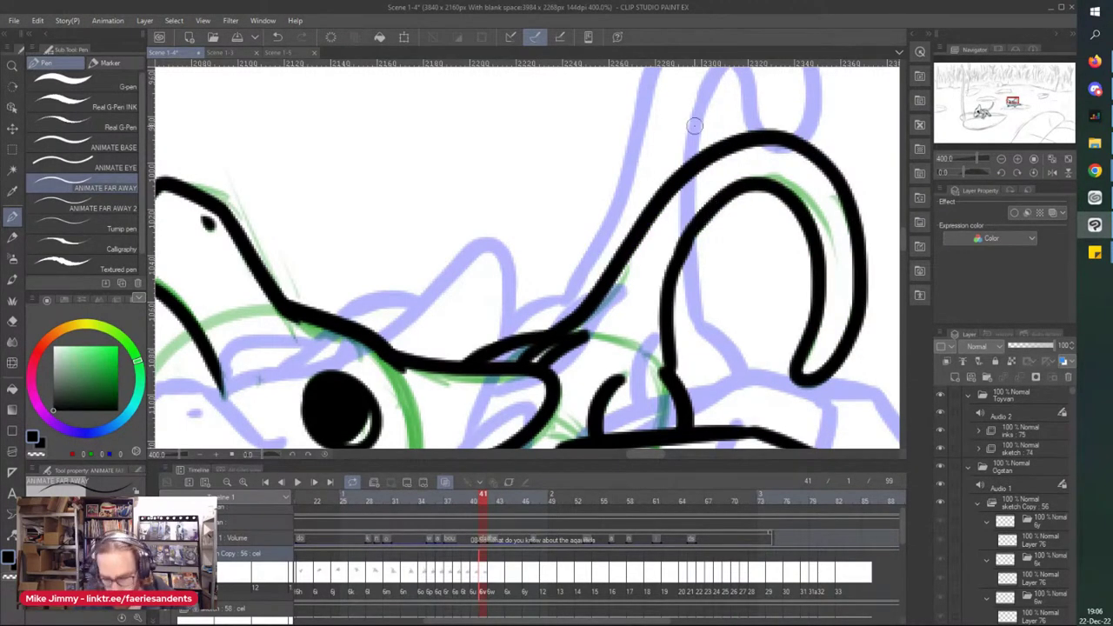
scroll(695, 126, down, 2)
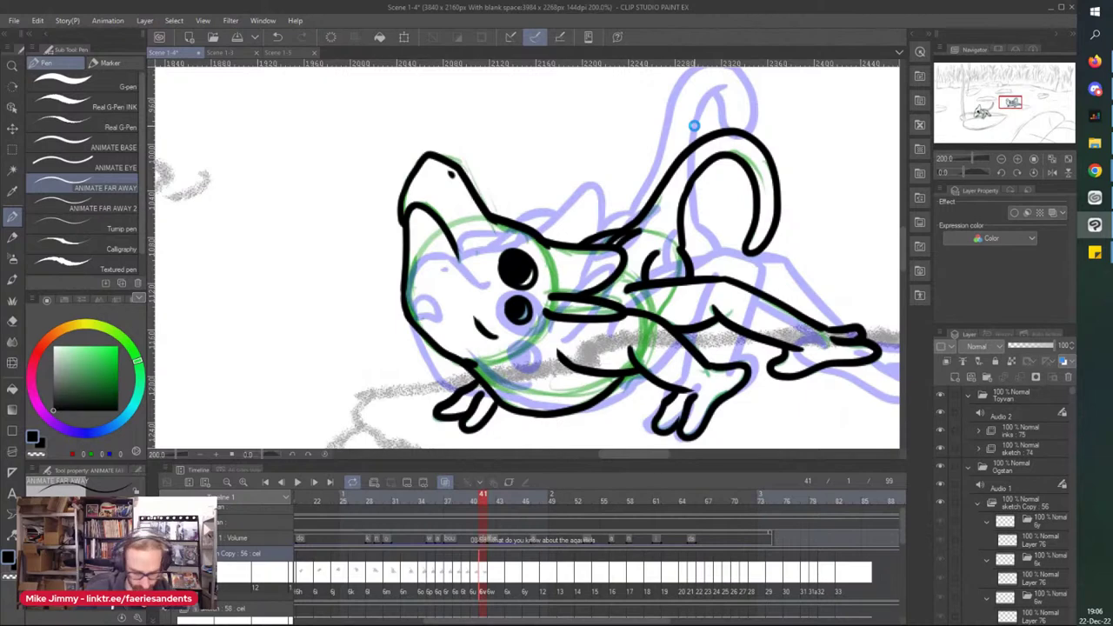
Step: On Layer 76 of the frame 42 cel, ink the two solid black eyes, leaving a small crescent highlight in each
click(491, 580)
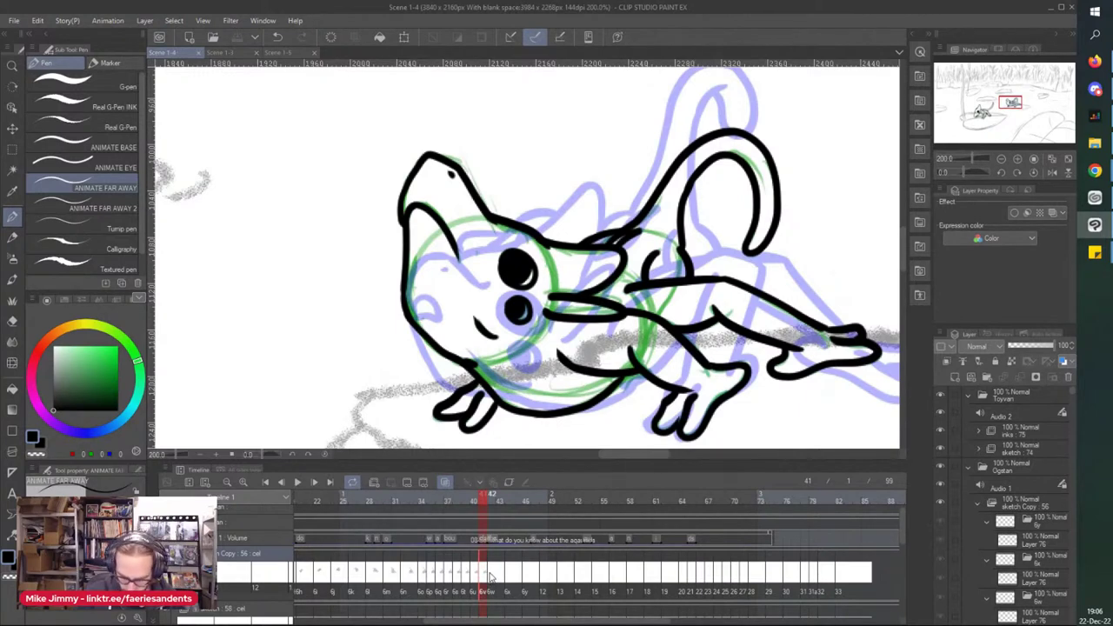
click(493, 583)
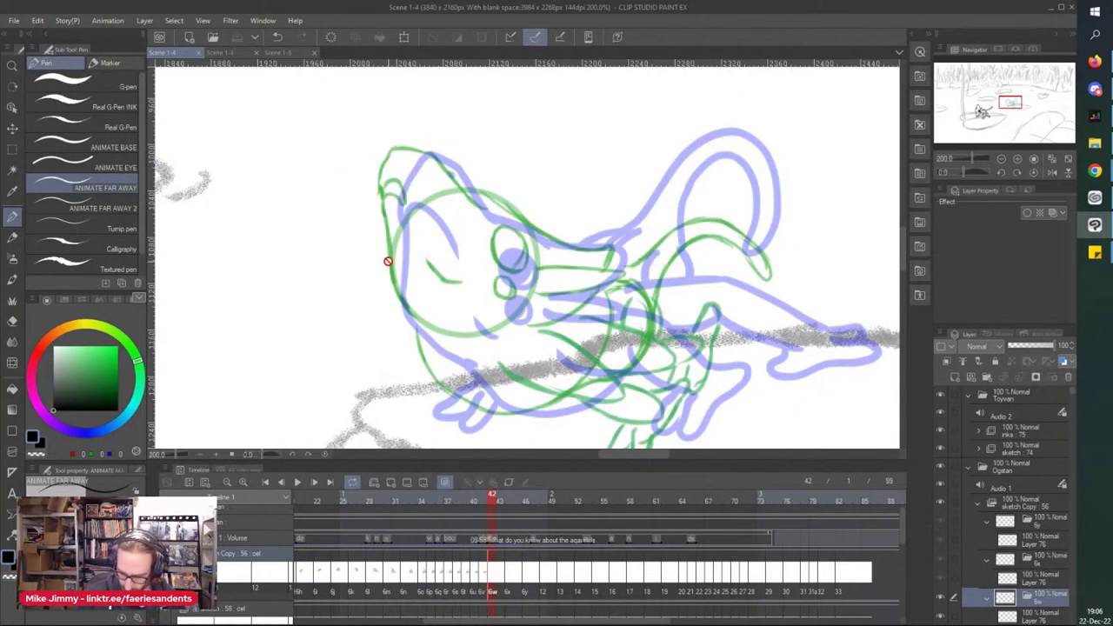
click(1017, 614)
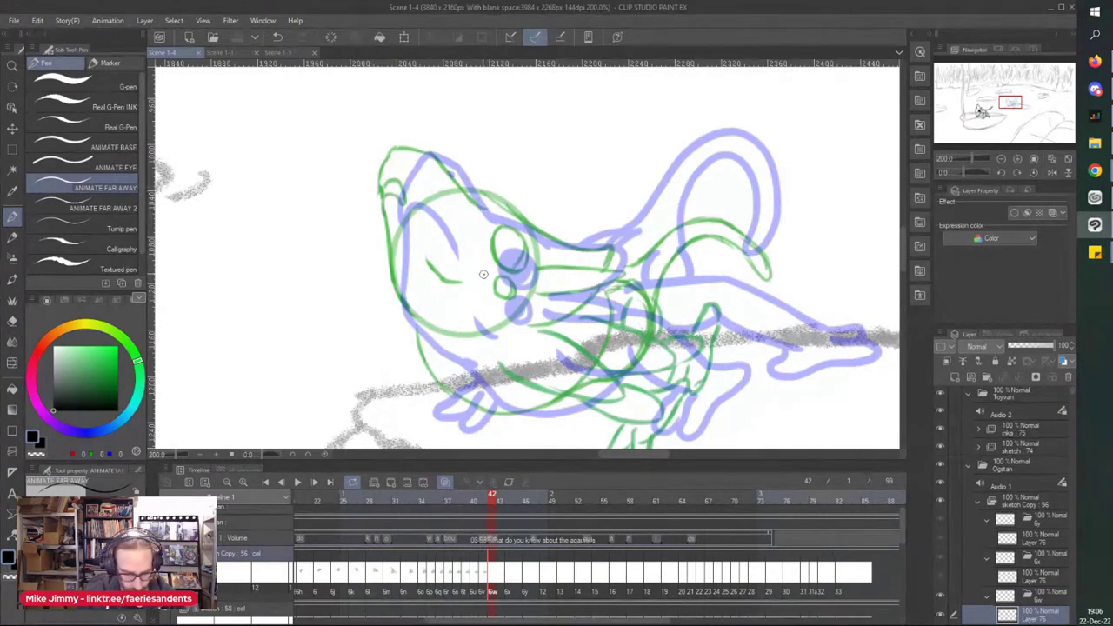
scroll(484, 274, up, 5)
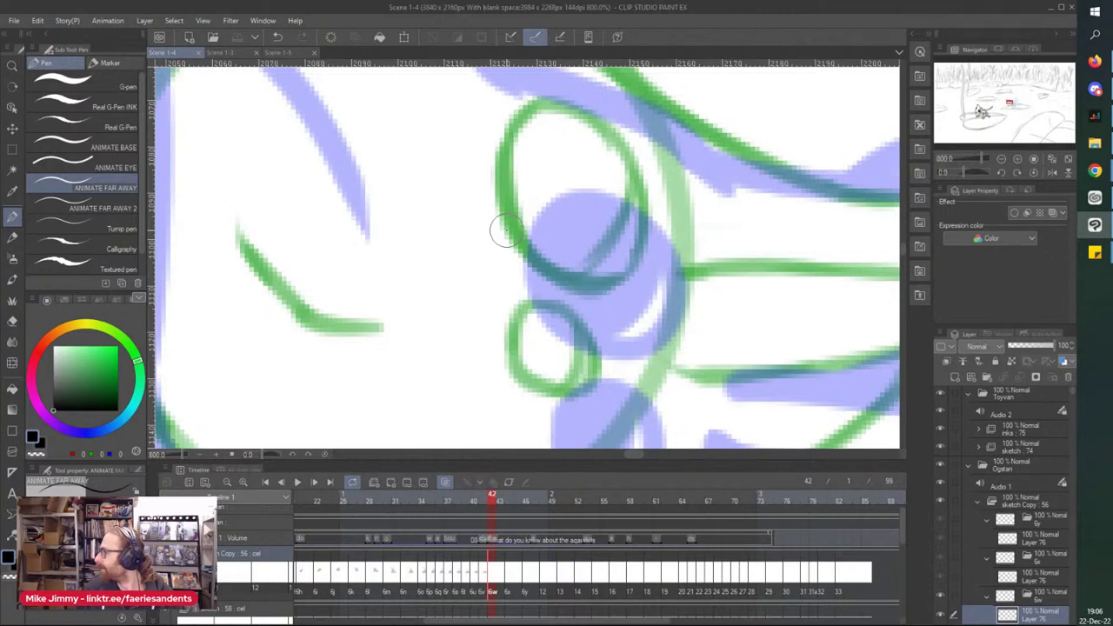
scroll(506, 231, right, 1)
mouse_move(478, 170)
mouse_down()
mouse_move(518, 265)
mouse_move(578, 113)
mouse_move(515, 187)
mouse_up()
mouse_move(600, 148)
mouse_down()
mouse_move(558, 275)
mouse_move(592, 215)
mouse_move(595, 159)
mouse_move(554, 132)
mouse_move(528, 139)
mouse_move(569, 137)
mouse_move(527, 166)
mouse_move(529, 237)
mouse_move(522, 130)
mouse_move(504, 187)
mouse_move(543, 209)
mouse_move(562, 189)
mouse_up()
scroll(562, 189, down, 3)
scroll(522, 209, up, 3)
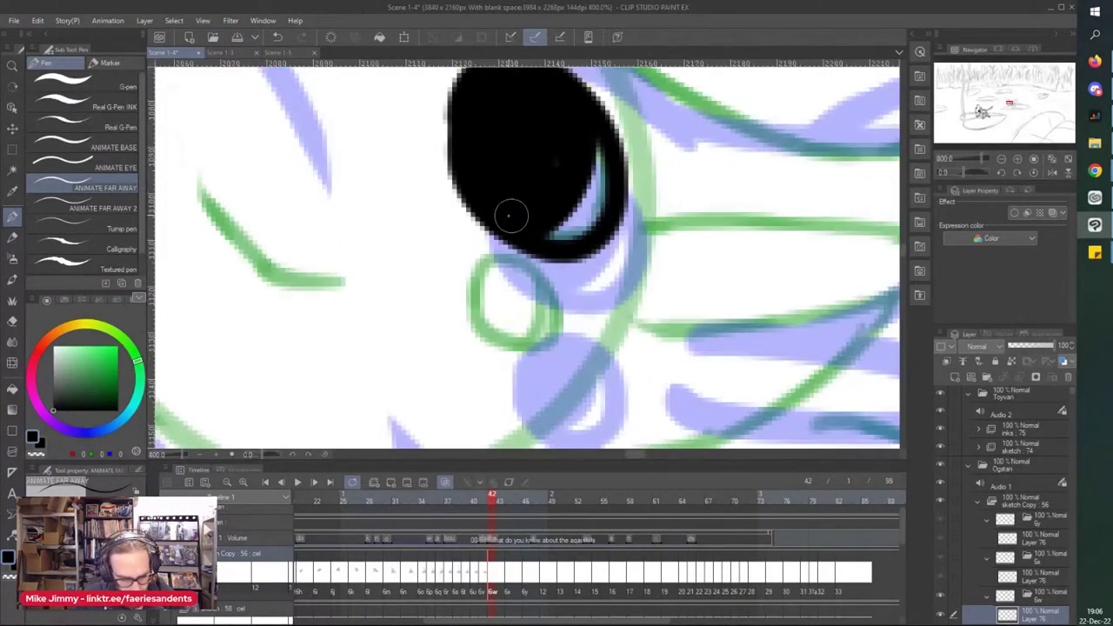
mouse_move(457, 296)
mouse_down()
mouse_move(497, 355)
mouse_move(545, 310)
mouse_move(474, 278)
mouse_move(470, 308)
mouse_move(508, 270)
mouse_move(479, 304)
mouse_up()
Step: Ink the short curved crease on the face, the front edge of the face and the small mouth tip
scroll(417, 174, down, 2)
scroll(364, 133, down, 3)
scroll(360, 179, up, 3)
drag(360, 165, 419, 210)
scroll(295, 150, down, 2)
scroll(295, 149, down, 1)
scroll(330, 163, up, 3)
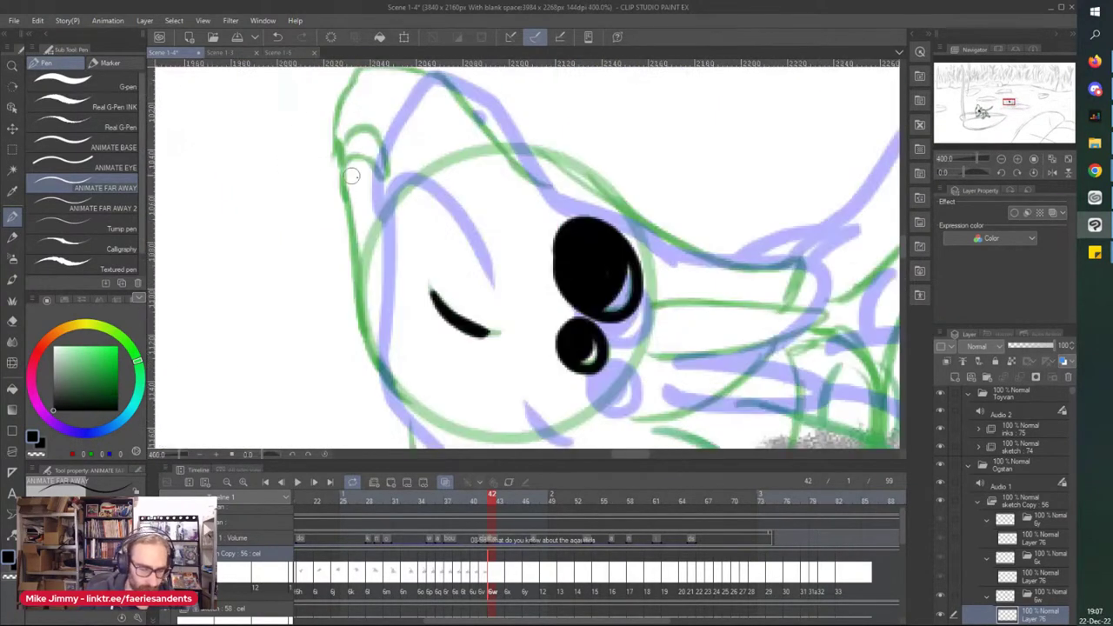
mouse_move(341, 130)
mouse_down()
mouse_move(391, 178)
mouse_move(339, 161)
mouse_move(343, 152)
mouse_move(372, 346)
mouse_move(390, 374)
mouse_up()
scroll(334, 285, down, 3)
Step: Ink the upper contour of the raised snout down toward the eyes and dot the nostril
scroll(379, 204, up, 3)
mouse_move(293, 221)
mouse_down()
mouse_move(335, 136)
mouse_move(389, 152)
mouse_move(512, 267)
mouse_up()
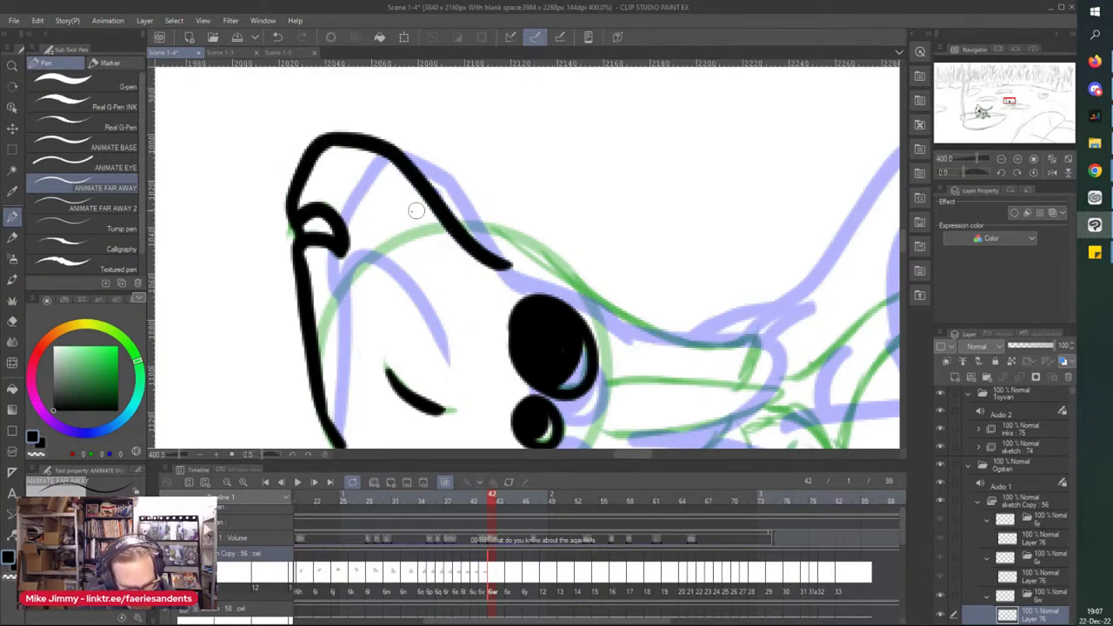
click(385, 172)
scroll(241, 78, down, 2)
scroll(237, 120, up, 2)
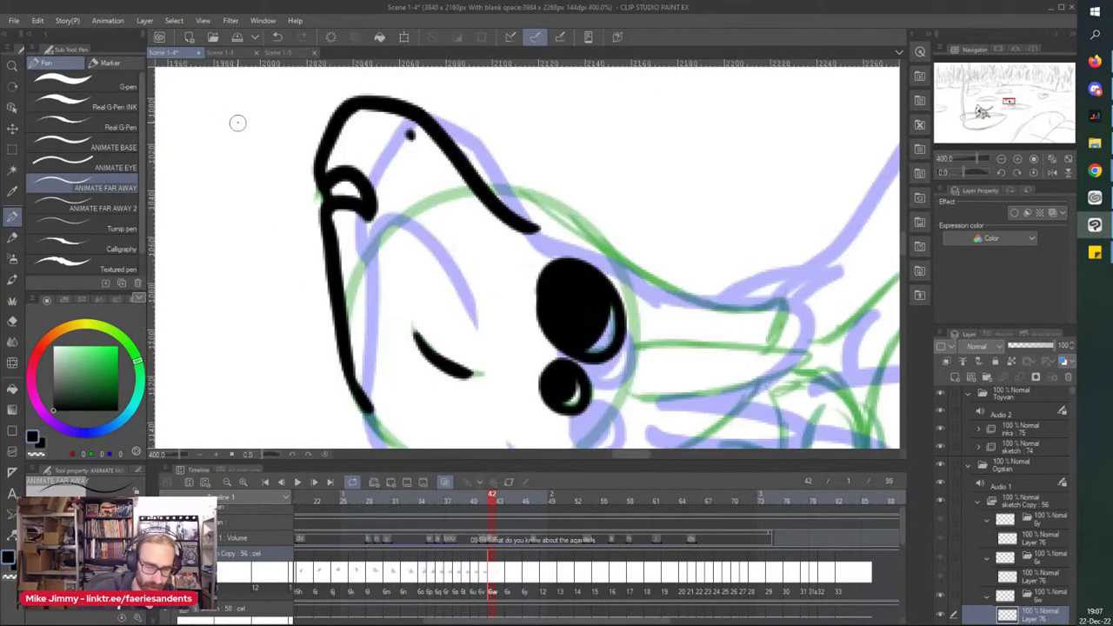
Step: Ink the back of the head, both lobes extending back beside the eyes and the short stroke beneath them
mouse_move(484, 191)
mouse_down()
mouse_move(603, 247)
mouse_move(578, 219)
mouse_move(604, 248)
mouse_move(782, 343)
mouse_up()
scroll(629, 302, down, 2)
scroll(653, 328, up, 2)
mouse_move(566, 266)
mouse_down()
mouse_move(666, 258)
mouse_move(744, 279)
mouse_move(657, 312)
mouse_move(556, 318)
mouse_up()
scroll(429, 246, down, 2)
scroll(457, 301, up, 2)
drag(529, 270, 502, 291)
scroll(333, 322, down, 2)
scroll(264, 313, down, 1)
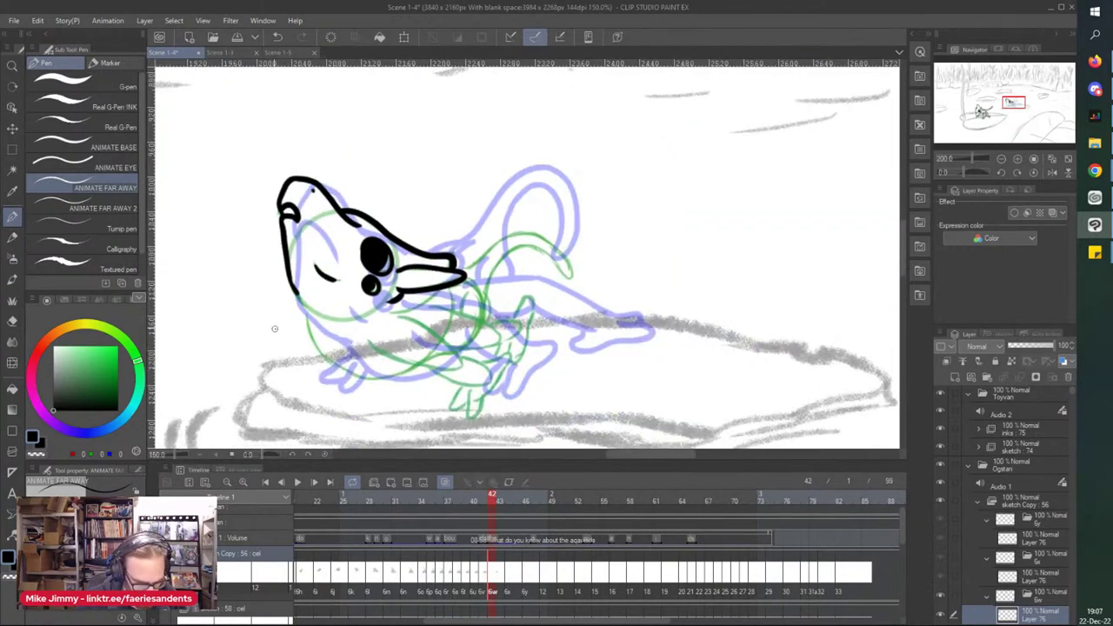
Step: Ink the jaw line, the rounded belly outline below it and the curved crease across the belly
scroll(321, 279, up, 3)
mouse_move(320, 228)
mouse_down()
mouse_move(345, 272)
mouse_move(398, 294)
mouse_up()
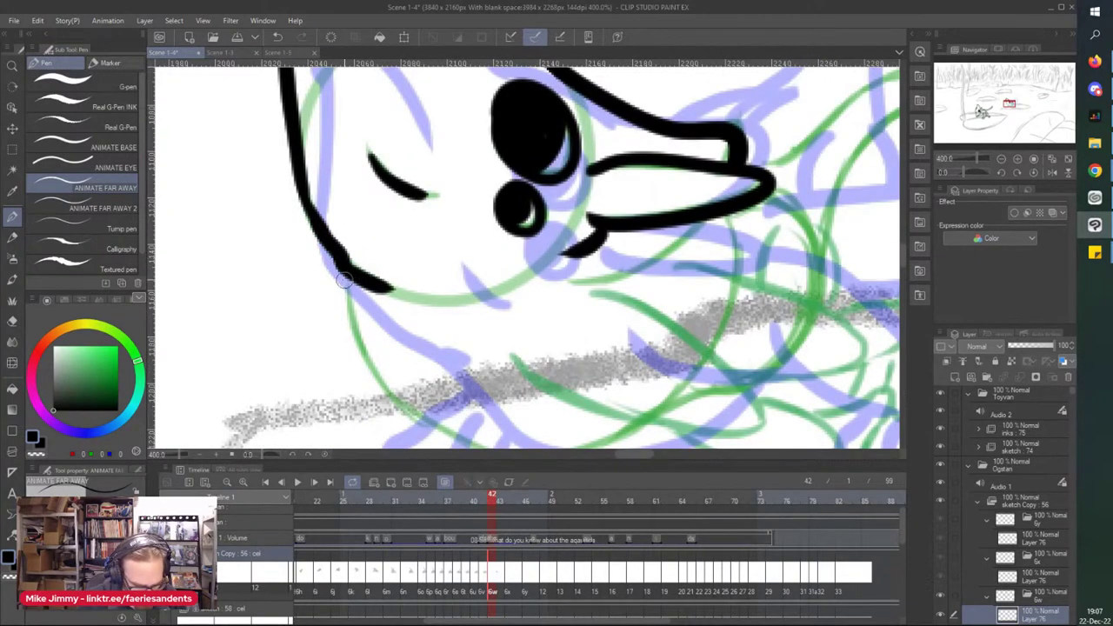
scroll(374, 261, down, 2)
scroll(346, 215, up, 2)
mouse_move(346, 215)
mouse_down()
mouse_move(418, 341)
mouse_move(600, 366)
mouse_up()
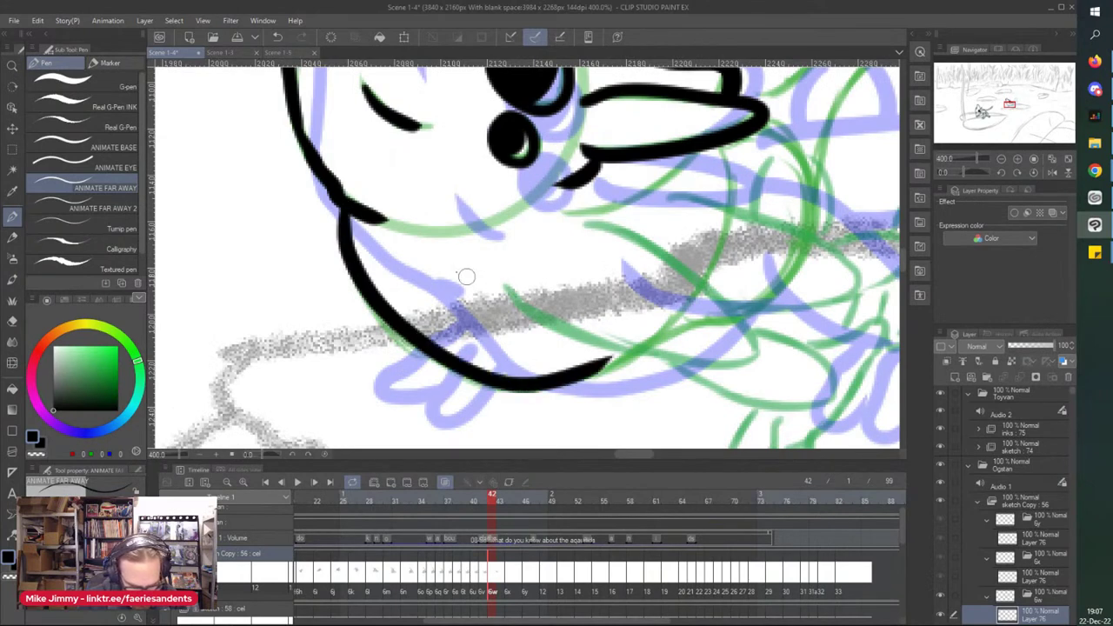
scroll(522, 331, down, 3)
scroll(463, 272, up, 2)
mouse_move(464, 271)
mouse_down()
mouse_move(392, 248)
mouse_move(381, 232)
mouse_up()
scroll(392, 243, up, 2)
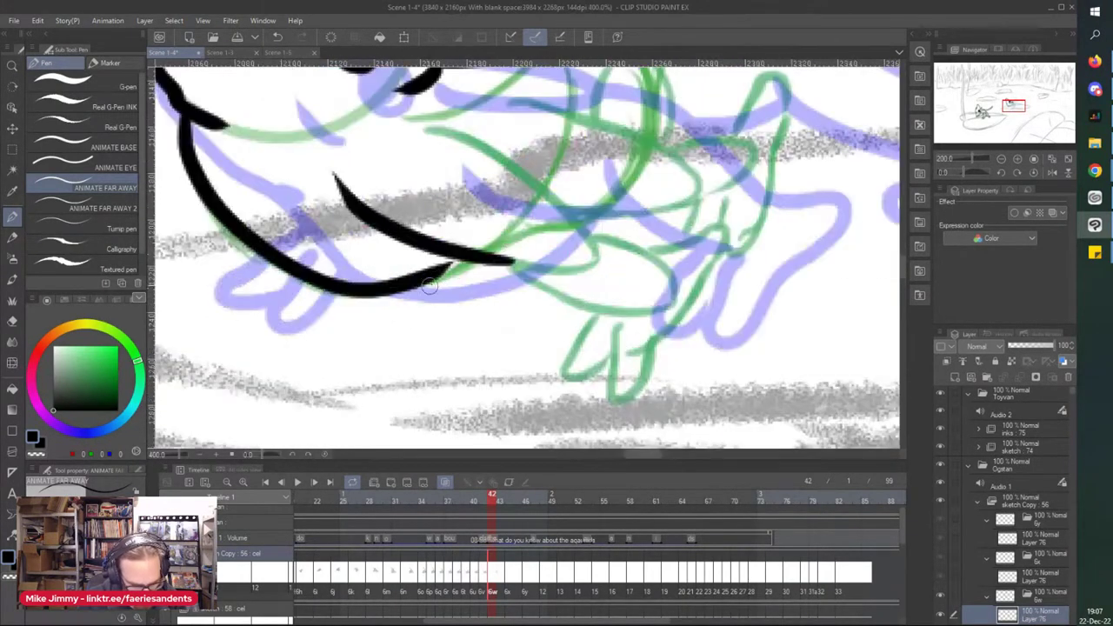
Step: Ink the lower limb from its upper and lower edges down to the splayed, fingered paw
mouse_move(439, 141)
mouse_down()
mouse_move(546, 191)
mouse_move(542, 202)
mouse_move(600, 248)
mouse_up()
scroll(600, 248, down, 2)
scroll(513, 252, up, 2)
drag(443, 244, 581, 294)
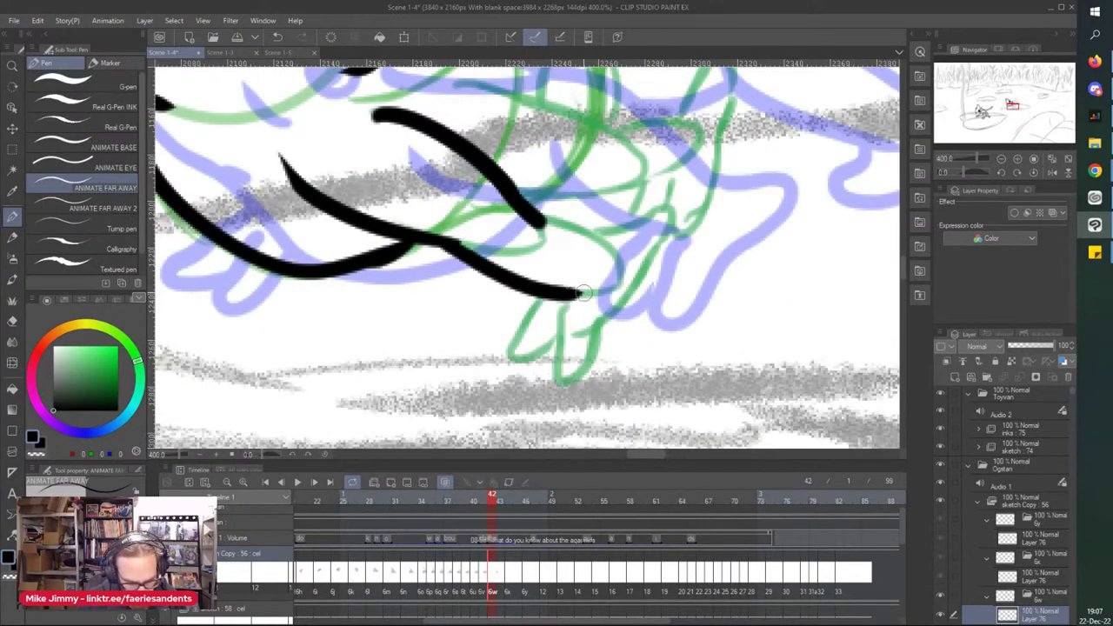
mouse_move(530, 212)
mouse_down()
mouse_move(614, 252)
mouse_move(669, 198)
mouse_move(648, 274)
mouse_move(596, 335)
mouse_move(592, 361)
mouse_move(556, 322)
mouse_move(559, 307)
mouse_move(505, 353)
mouse_move(557, 342)
mouse_up()
scroll(496, 209, down, 3)
drag(424, 132, 425, 172)
Step: Ink the raised hind leg with its long upturned foot and toes, overlapping the lower limb
scroll(467, 182, up, 3)
drag(648, 301, 474, 266)
mouse_move(623, 359)
mouse_down()
mouse_move(513, 352)
mouse_move(534, 365)
mouse_up()
key(e)
key(p)
drag(633, 367, 708, 327)
mouse_move(714, 282)
mouse_down()
mouse_move(653, 284)
mouse_move(738, 219)
mouse_move(750, 310)
mouse_move(706, 407)
mouse_up()
drag(668, 348, 653, 380)
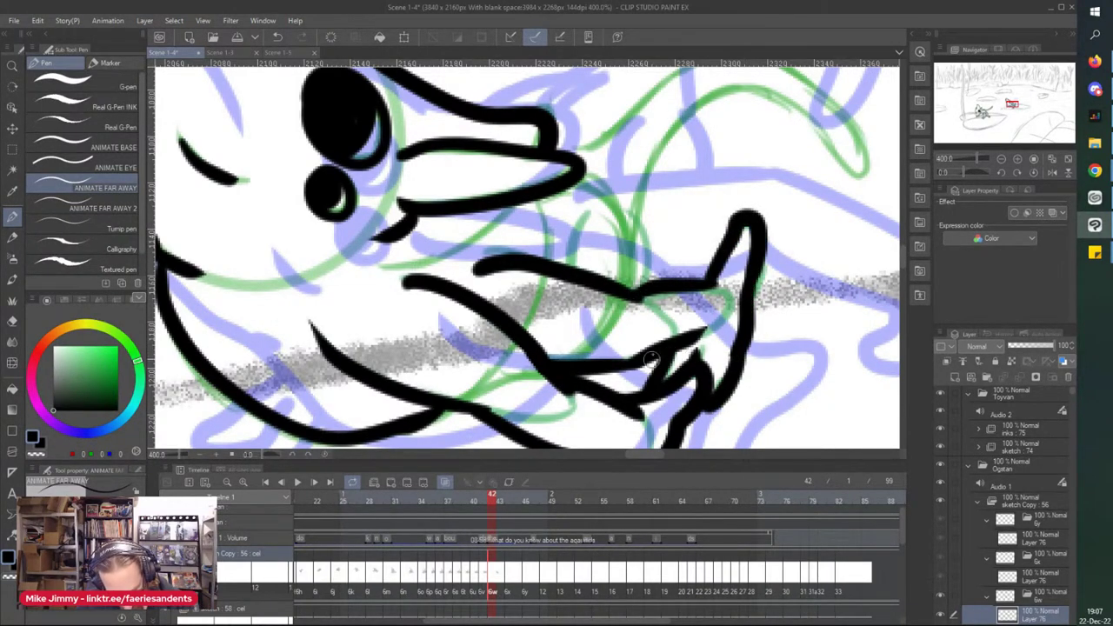
Step: Ink the two short curved strokes of the rump above the raised hind leg
scroll(630, 209, down, 3)
drag(628, 210, 582, 290)
scroll(596, 233, up, 3)
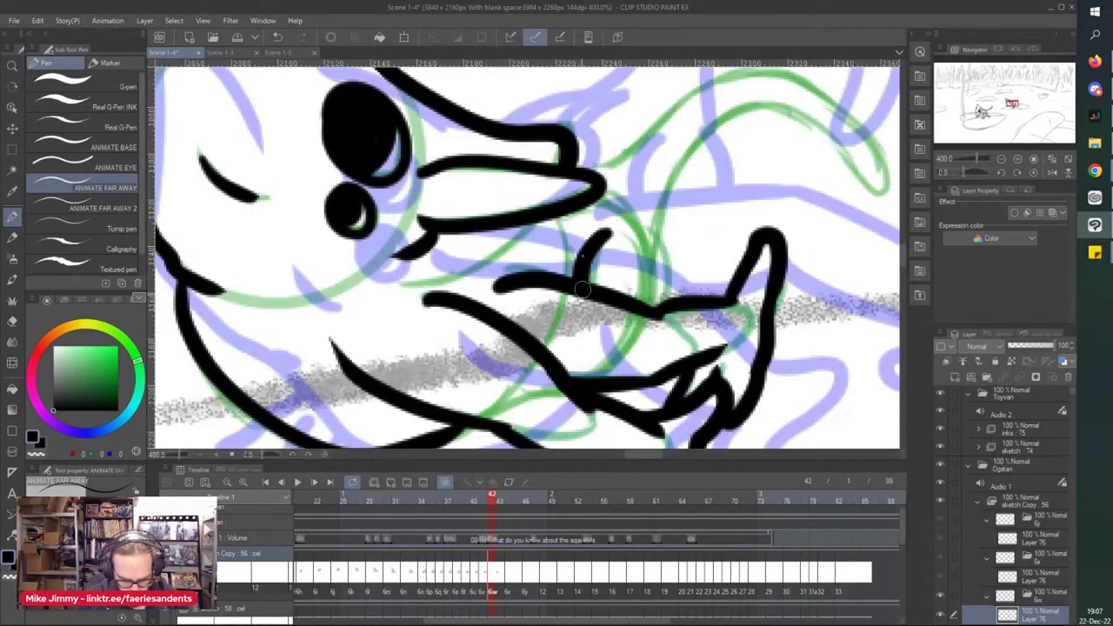
drag(647, 235, 654, 304)
scroll(654, 305, down, 5)
scroll(609, 237, up, 5)
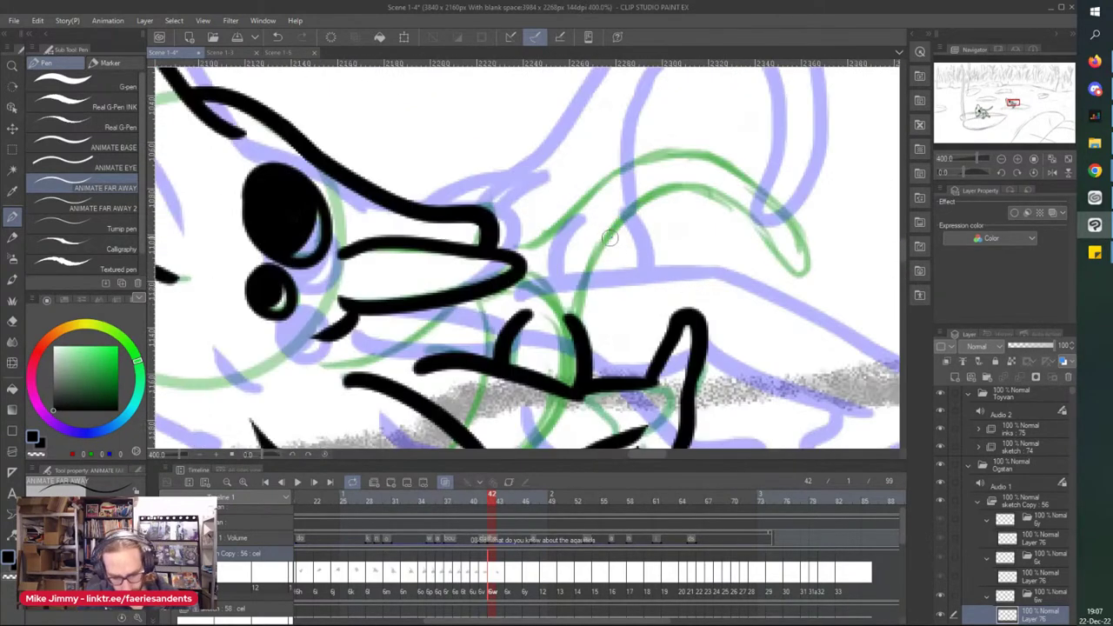
Step: Ink both edges of the arched tail from the back to its drooping tip
drag(643, 200, 577, 292)
mouse_move(639, 209)
mouse_down()
mouse_move(778, 251)
mouse_move(819, 239)
mouse_move(591, 173)
mouse_move(550, 224)
mouse_move(501, 251)
mouse_up()
scroll(431, 115, down, 4)
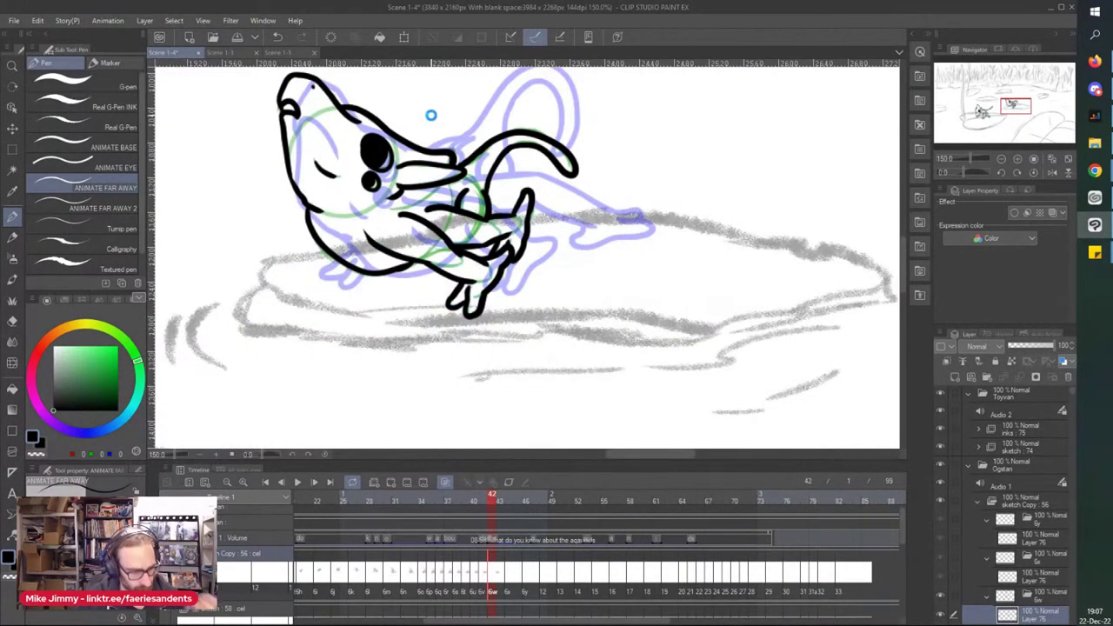
drag(214, 284, 226, 284)
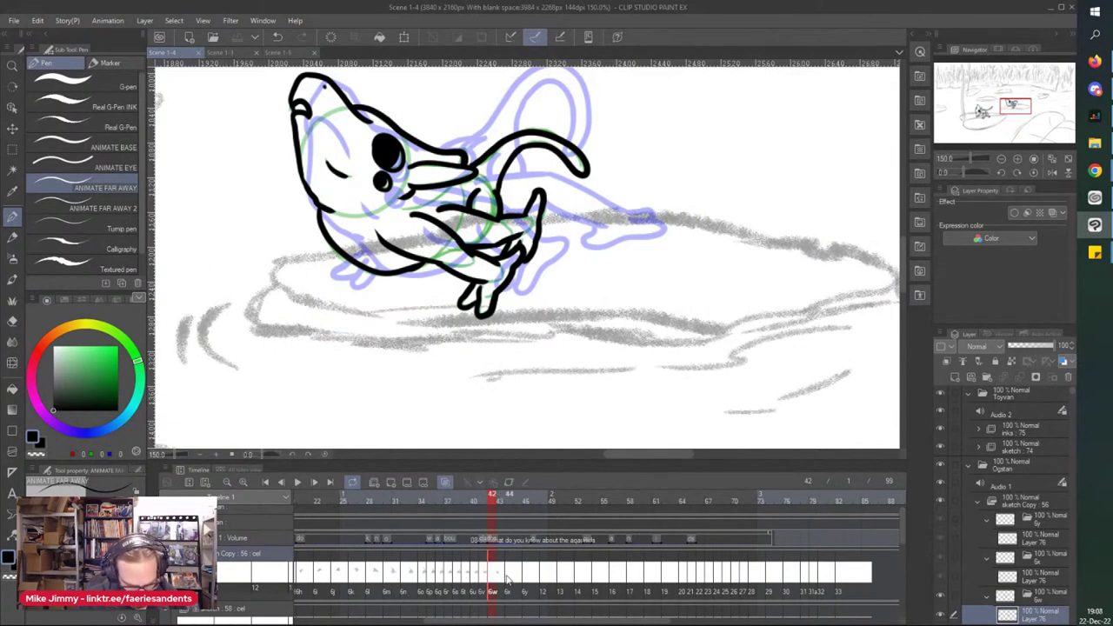
Step: Check the pose at frame 44, and add the small far paw below the belly in the frame 43 drawing
click(509, 578)
scroll(258, 179, down, 1)
scroll(234, 132, up, 1)
scroll(241, 165, up, 1)
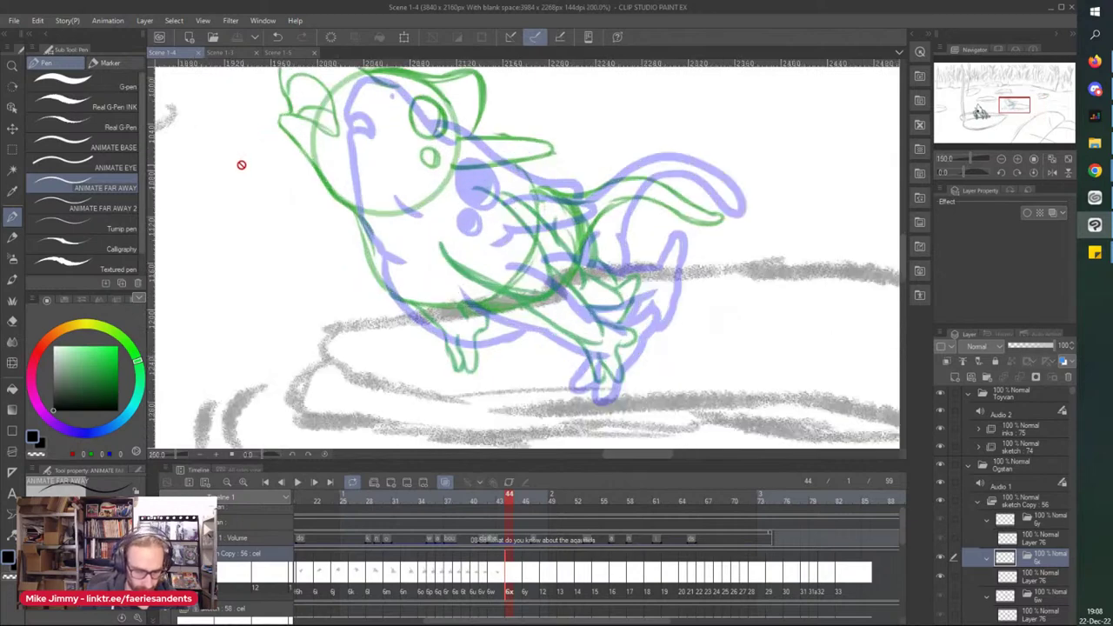
click(497, 576)
scroll(427, 348, up, 3)
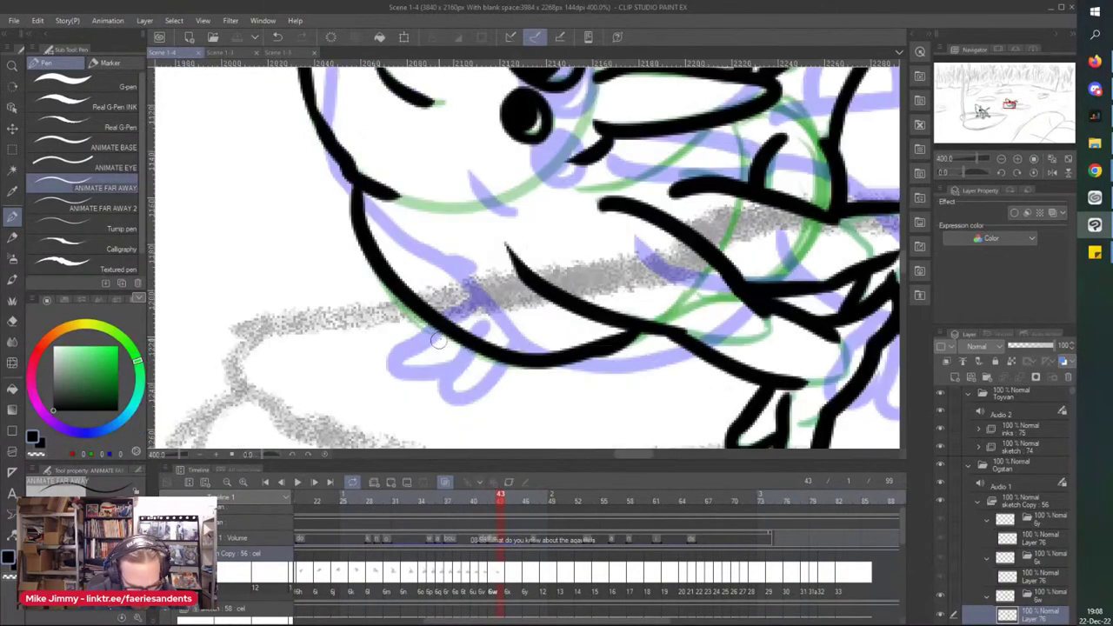
mouse_move(445, 333)
mouse_down()
mouse_move(435, 378)
mouse_move(525, 367)
mouse_up()
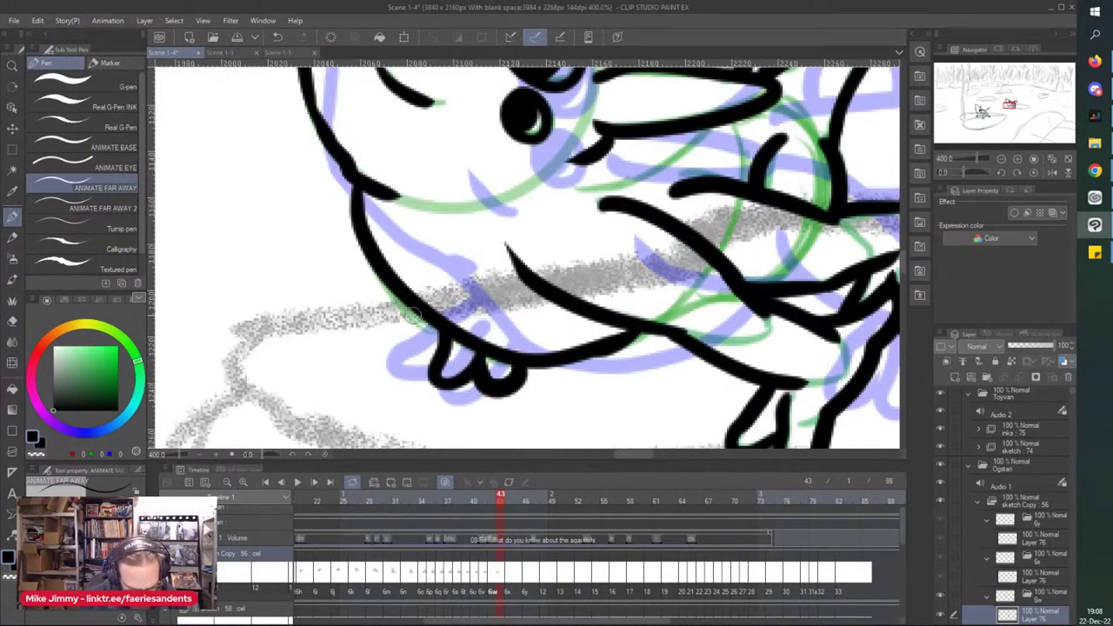
Step: On Layer 76 of the frame 44 cel, ink the near limb's upper edge and the curved crease across the belly
click(521, 576)
scroll(340, 171, down, 4)
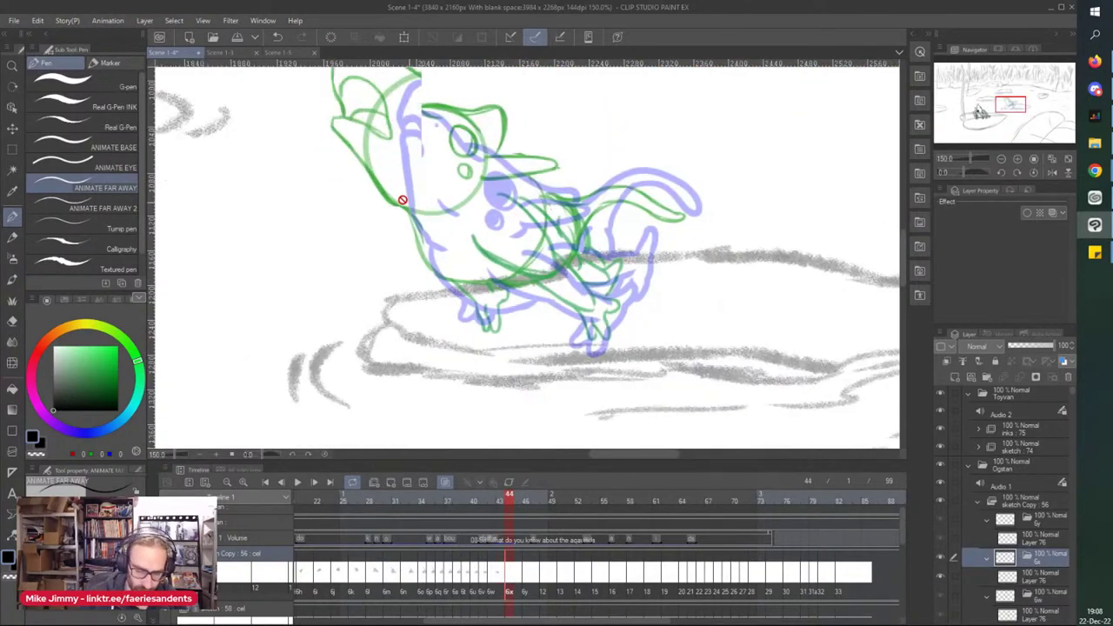
scroll(356, 201, up, 4)
scroll(348, 187, down, 2)
scroll(407, 246, up, 2)
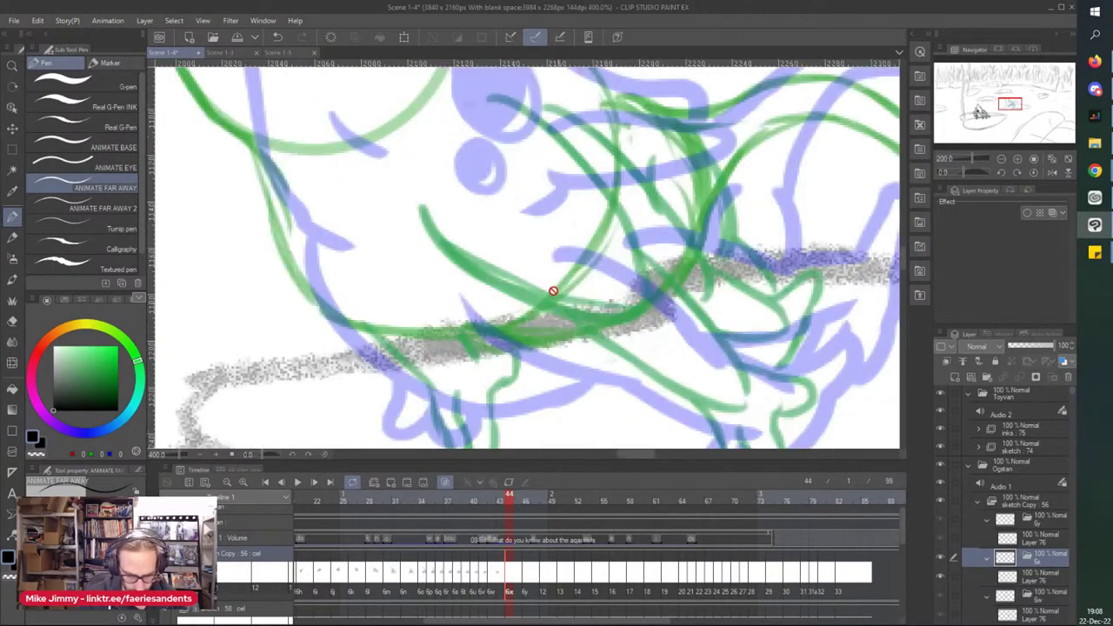
click(1031, 575)
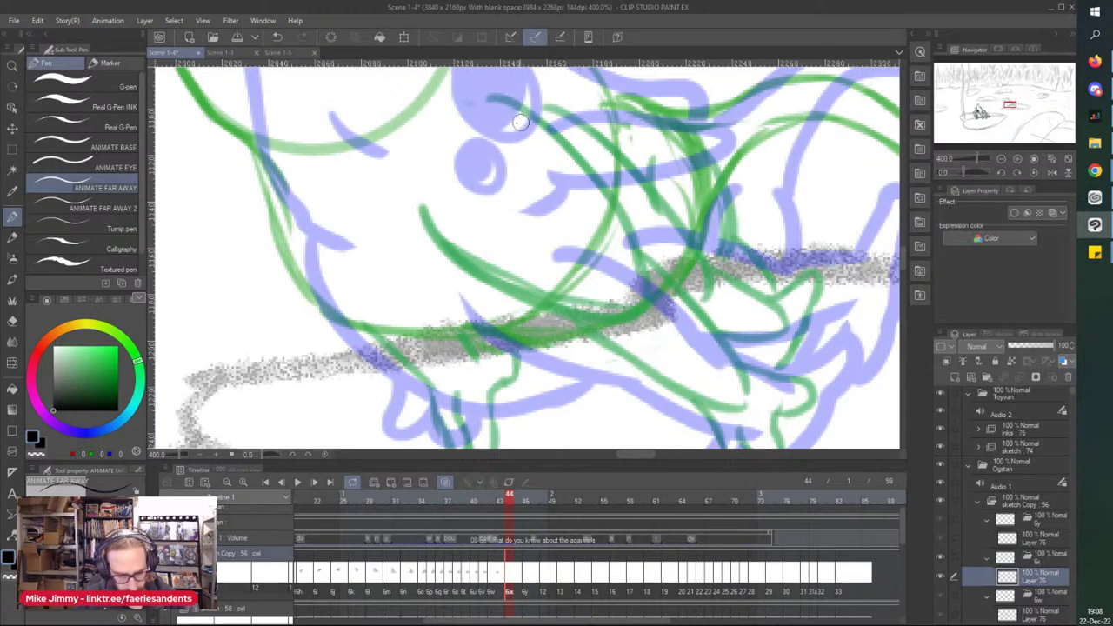
drag(481, 112, 633, 254)
scroll(463, 257, down, 2)
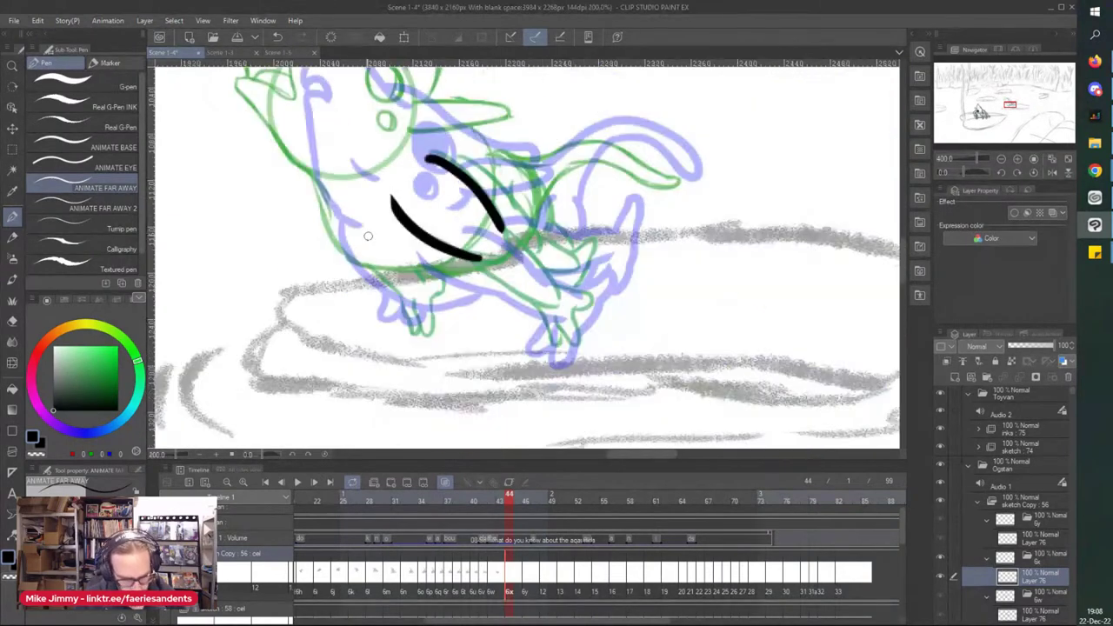
Step: Extend the near limb's edges down the sketch and ink its splayed, fingered paw
scroll(463, 257, up, 2)
drag(418, 178, 565, 276)
mouse_move(477, 114)
mouse_down()
mouse_move(579, 237)
mouse_move(651, 250)
mouse_move(615, 295)
mouse_move(634, 351)
mouse_move(613, 344)
mouse_move(583, 300)
mouse_move(571, 331)
mouse_move(588, 367)
mouse_move(604, 344)
mouse_up()
scroll(476, 186, down, 3)
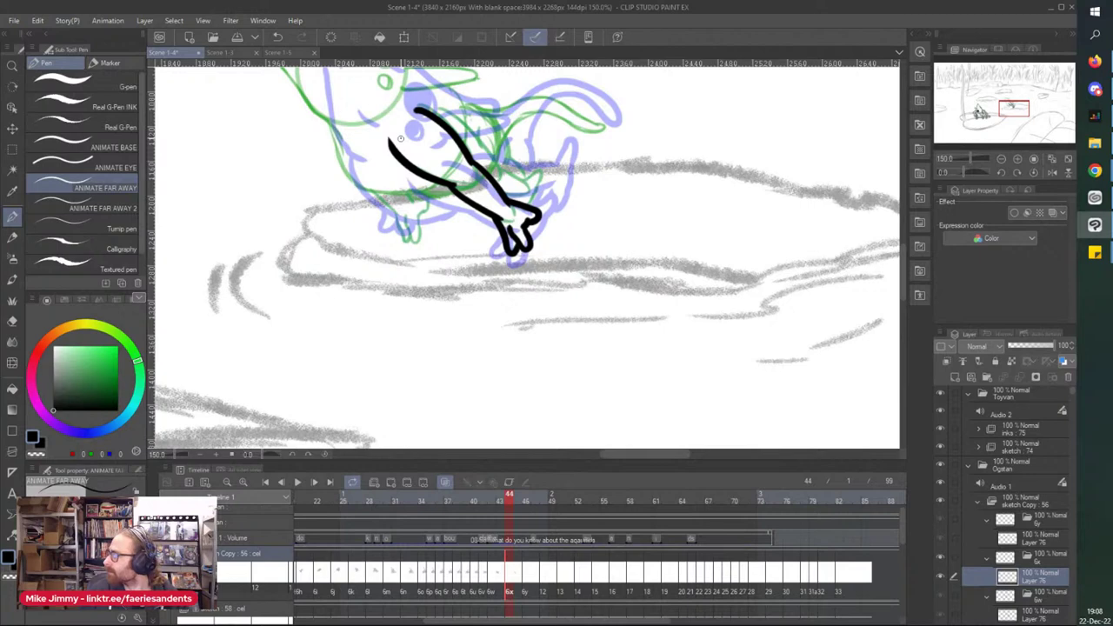
drag(400, 138, 418, 156)
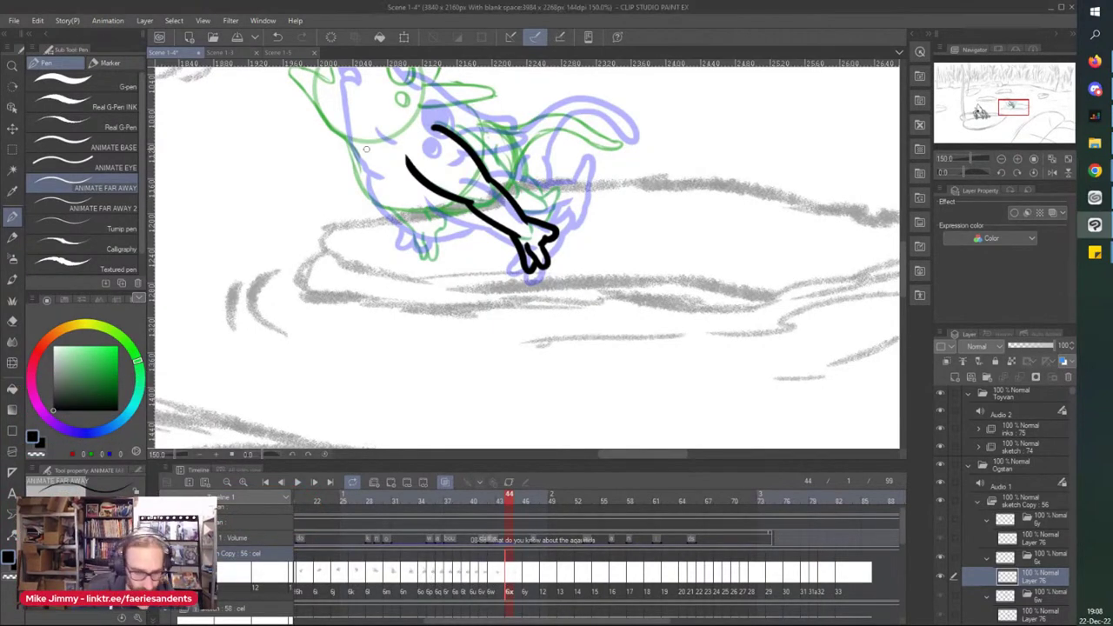
Step: Ink the rounded chest and belly outline and join it to the near limb
scroll(348, 130, up, 5)
mouse_move(340, 111)
mouse_down()
mouse_move(498, 304)
mouse_move(613, 280)
mouse_up()
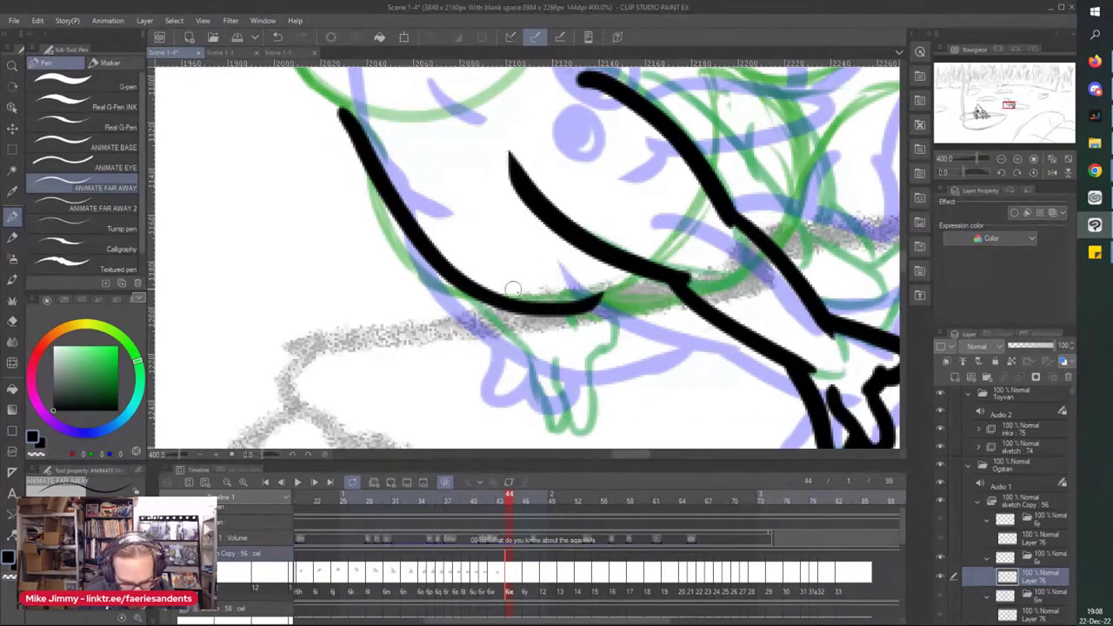
drag(678, 313, 574, 317)
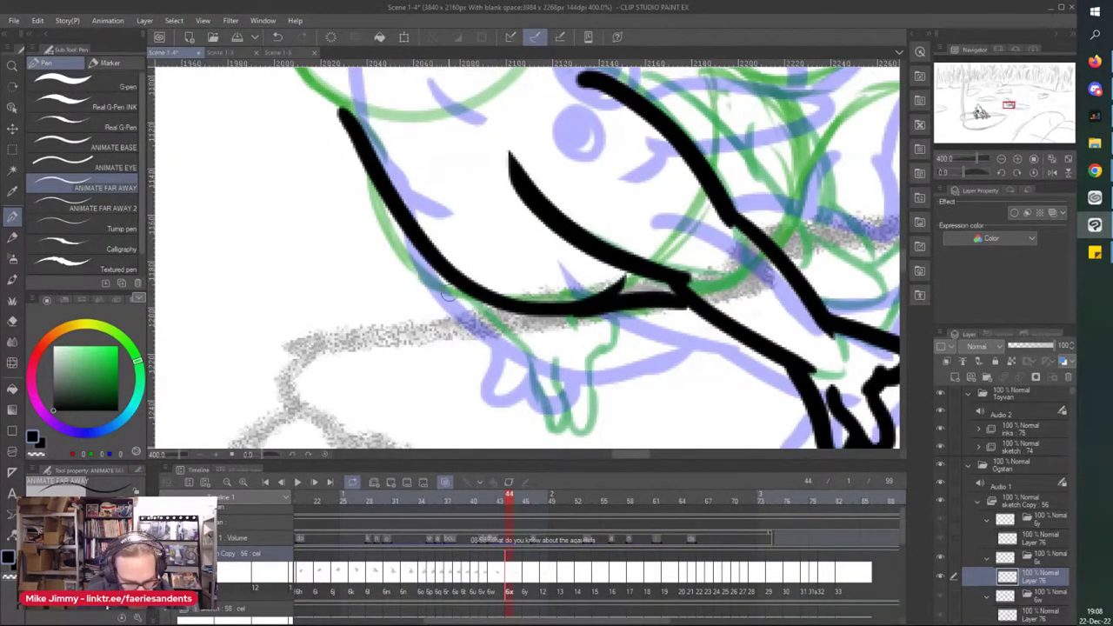
Step: Ink the far front limb and its fingered paw below the belly on the frame 44 drawing
drag(441, 277, 525, 350)
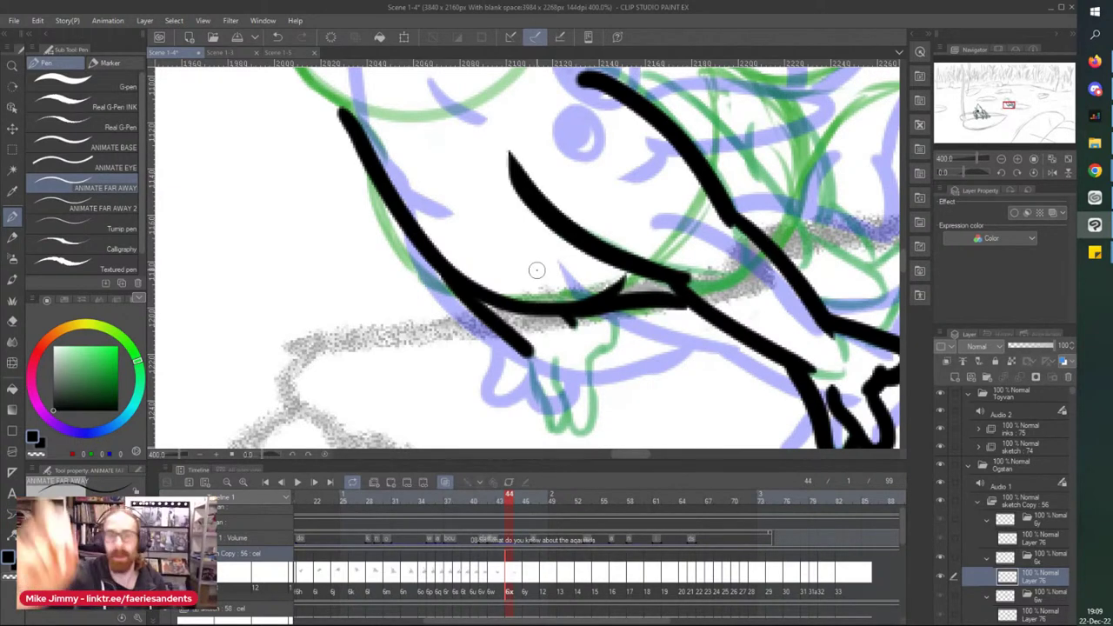
mouse_move(610, 313)
mouse_down()
mouse_move(588, 360)
mouse_move(580, 437)
mouse_up()
mouse_move(554, 348)
mouse_down()
mouse_move(547, 383)
mouse_move(581, 435)
mouse_move(527, 390)
mouse_move(565, 406)
mouse_up()
scroll(450, 144, down, 3)
drag(496, 182, 488, 205)
scroll(487, 205, up, 1)
scroll(514, 235, up, 2)
scroll(502, 204, down, 3)
drag(316, 94, 327, 121)
scroll(531, 196, up, 3)
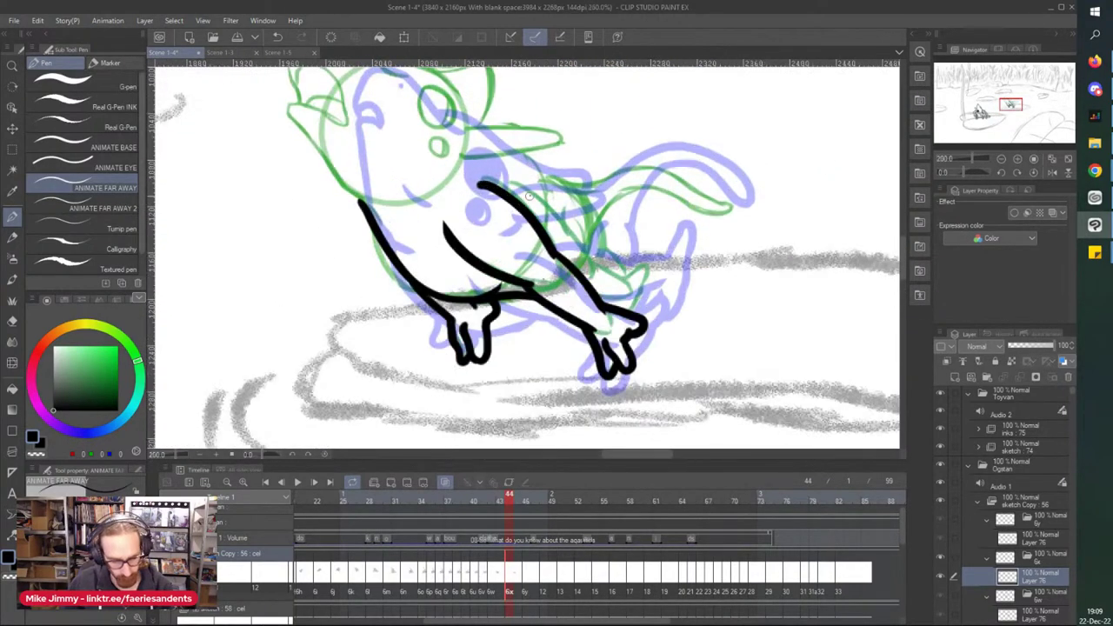
Step: Ink the parallel edge of the limb behind the near one, ending in its small curled paw
mouse_move(498, 180)
mouse_down()
mouse_move(658, 329)
mouse_move(729, 380)
mouse_move(765, 387)
mouse_move(739, 435)
mouse_up()
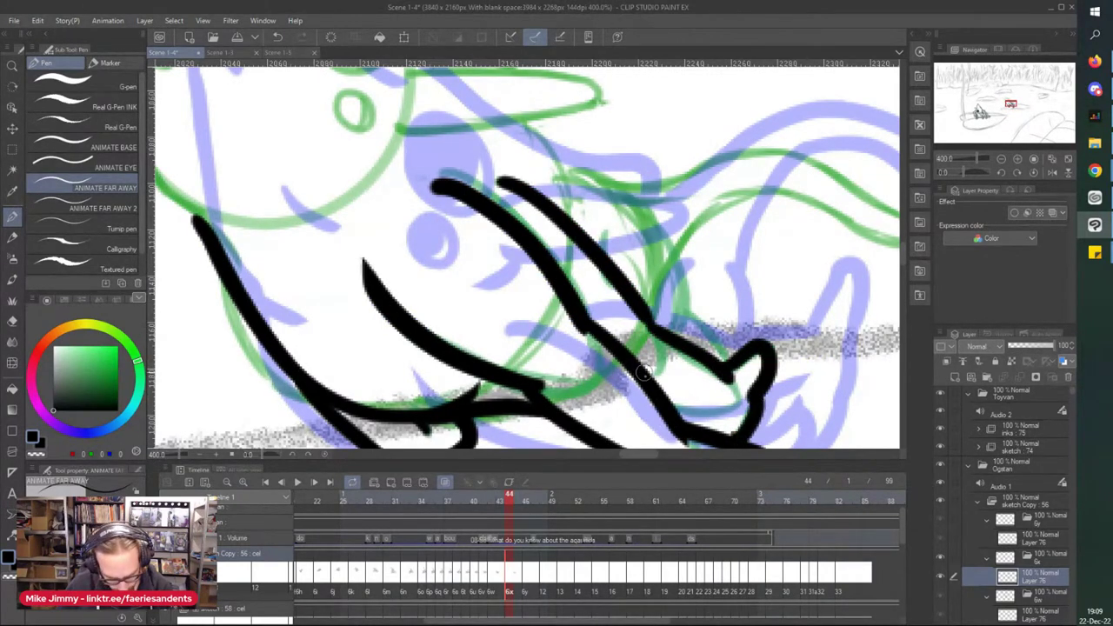
scroll(637, 364, down, 4)
scroll(426, 234, up, 4)
Step: Outline both eyes and fill them solid black, leaving a small highlight in each
mouse_move(619, 255)
mouse_down()
mouse_move(661, 282)
mouse_move(622, 248)
mouse_move(639, 277)
mouse_move(627, 248)
mouse_up()
mouse_move(608, 210)
mouse_down()
mouse_move(593, 181)
mouse_move(669, 158)
mouse_move(601, 187)
mouse_up()
mouse_move(654, 146)
mouse_down()
mouse_move(639, 205)
mouse_move(630, 170)
mouse_move(612, 178)
mouse_up()
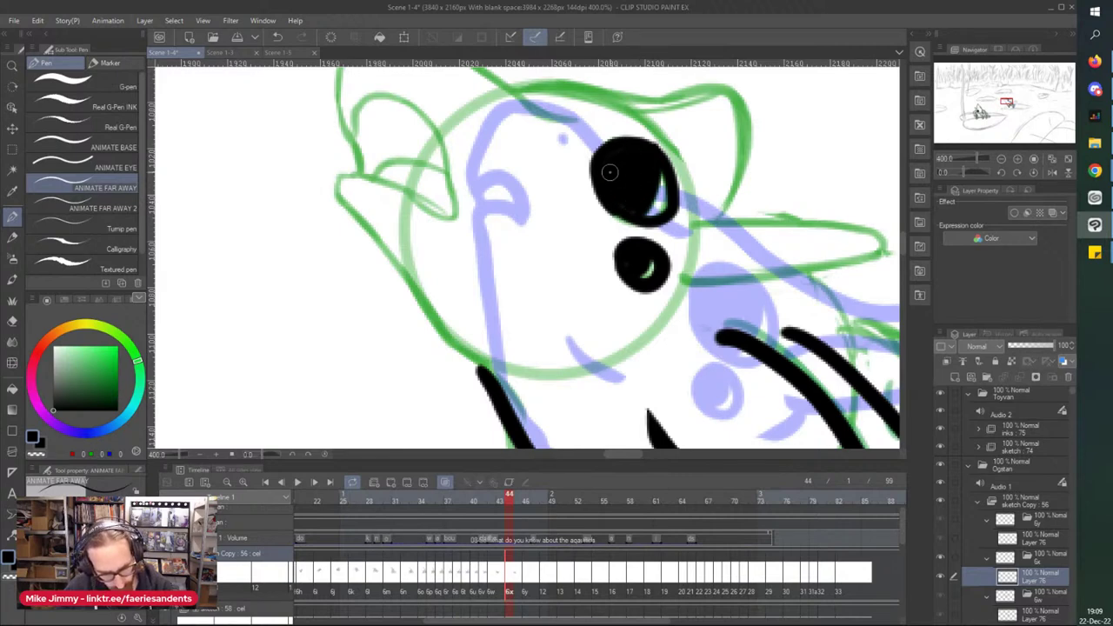
Step: Ink the lower jaw line down to the chest and the open mouth with its tongue
mouse_move(343, 179)
mouse_down()
mouse_move(364, 224)
mouse_move(487, 382)
mouse_up()
scroll(333, 173, down, 2)
drag(337, 205, 454, 248)
mouse_move(352, 198)
mouse_down()
mouse_move(349, 146)
mouse_move(381, 123)
mouse_move(434, 164)
mouse_move(454, 245)
mouse_up()
mouse_move(440, 192)
mouse_down()
mouse_move(398, 190)
mouse_move(373, 206)
mouse_up()
scroll(304, 136, down, 2)
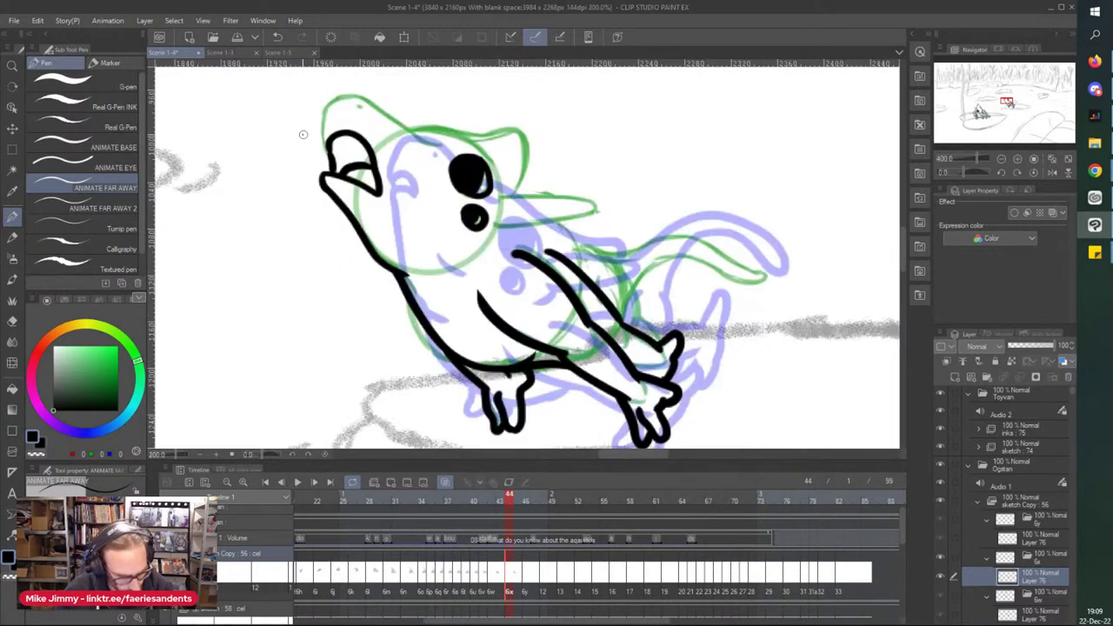
Step: Ink the snout from the upper lip over the nose to the forehead, including the nostril
scroll(291, 118, up, 2)
drag(386, 123, 387, 217)
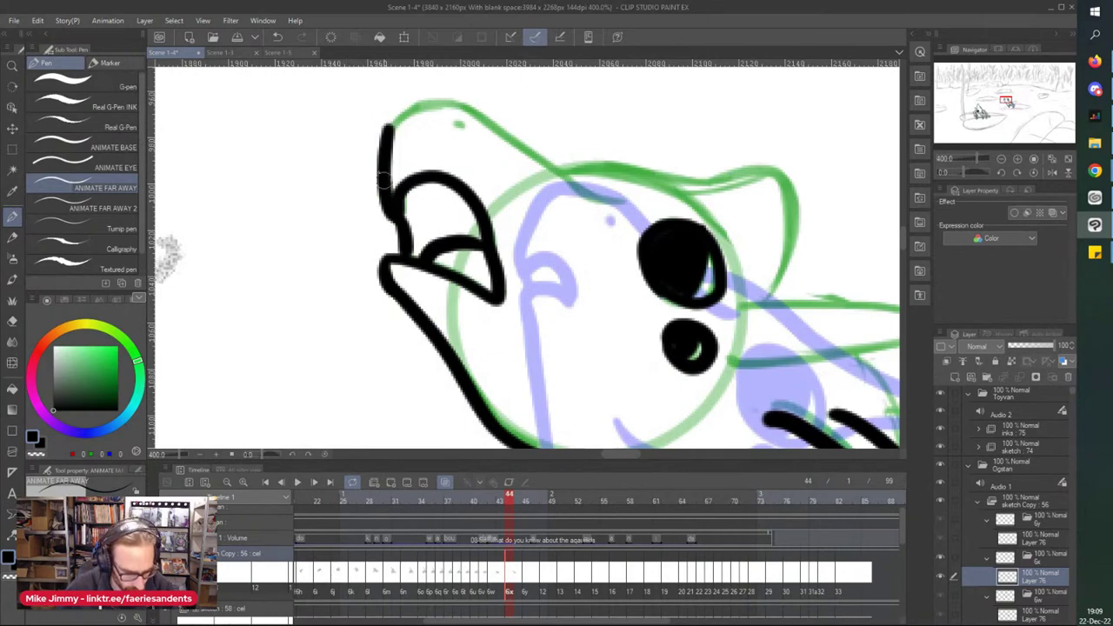
mouse_move(391, 126)
mouse_down()
mouse_move(441, 106)
mouse_move(428, 113)
mouse_move(426, 102)
mouse_move(470, 122)
mouse_move(448, 103)
mouse_move(619, 200)
mouse_up()
scroll(626, 202, down, 4)
scroll(642, 203, up, 4)
mouse_move(615, 294)
mouse_down()
mouse_move(702, 280)
mouse_move(783, 328)
mouse_move(613, 343)
mouse_up()
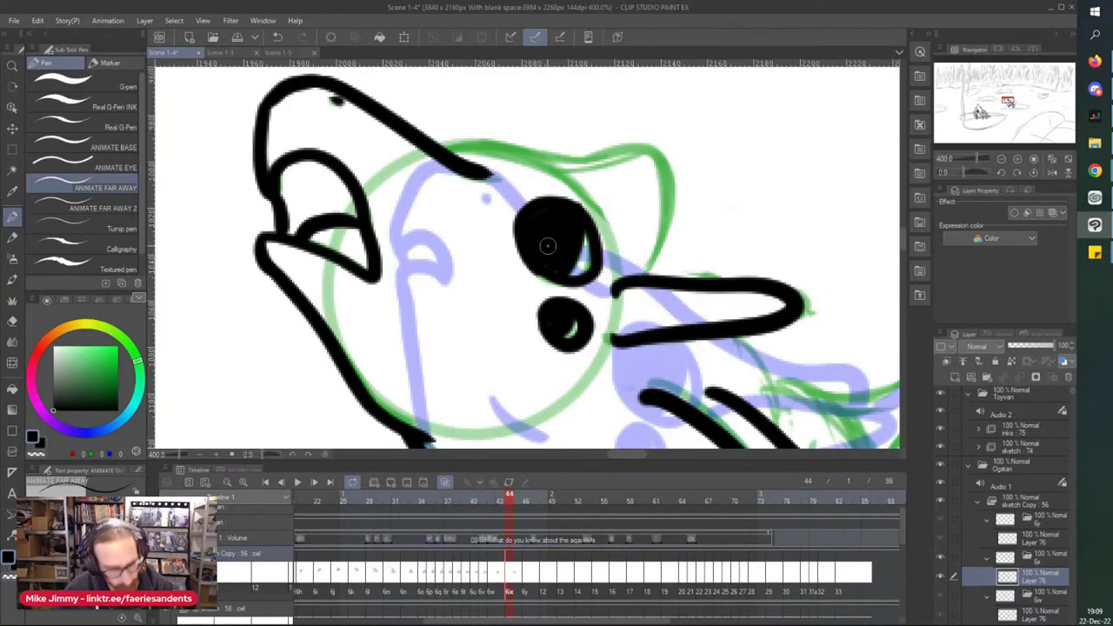
key(ctrl+z)
mouse_move(793, 311)
mouse_down()
mouse_move(796, 289)
mouse_move(623, 287)
mouse_move(605, 300)
mouse_up()
key(ctrl+z)
Step: Rotate the canvas to -55 degrees and ink the long pointed ear behind the eyes
key(minus)
key(minus)
key(minus)
key(minus)
key(minus)
key(minus)
key(minus)
key(minus)
key(minus)
key(minus)
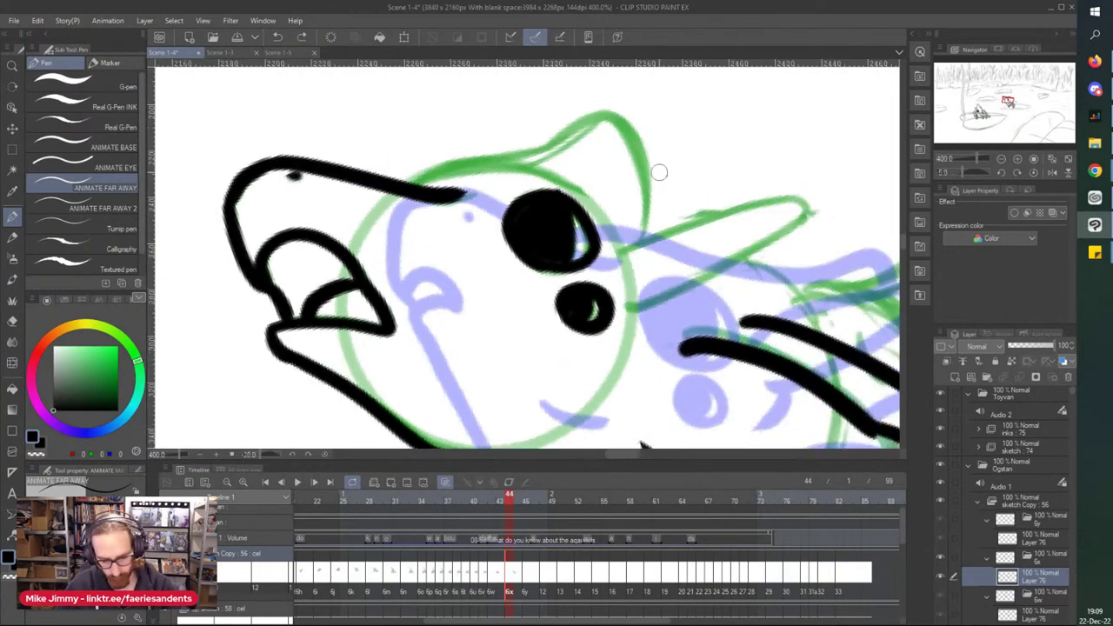
scroll(688, 105, down, 2)
scroll(699, 96, up, 3)
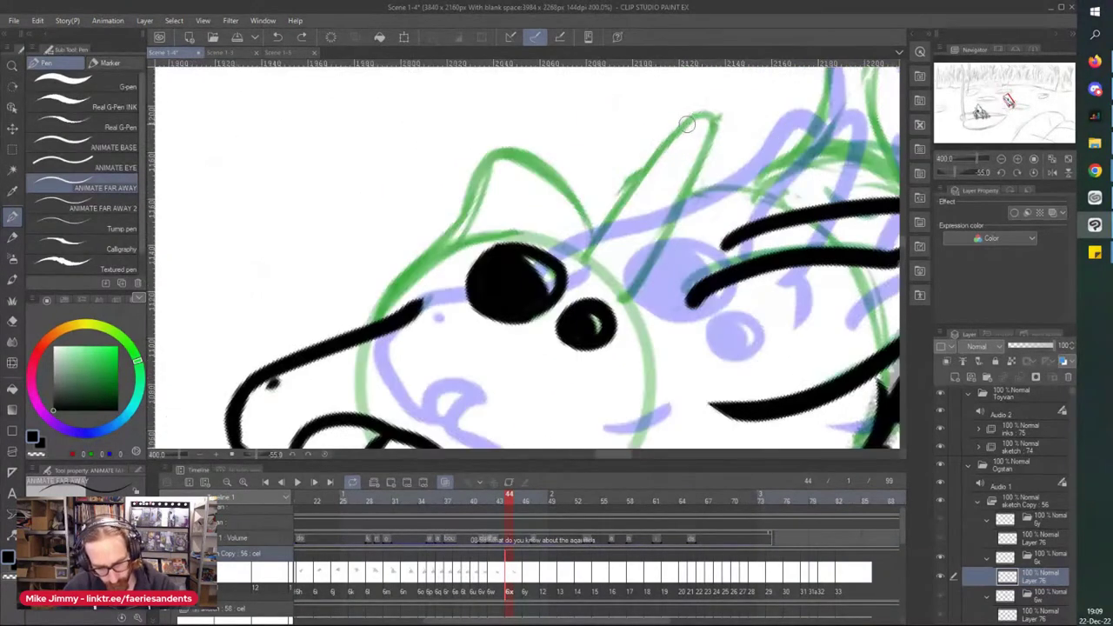
mouse_move(708, 120)
mouse_down()
mouse_move(578, 265)
mouse_move(695, 172)
mouse_move(623, 295)
mouse_move(652, 336)
mouse_up()
Step: Ink the raised crest over the head from the forehead to the ear, and rotate the canvas back towards level
key(asciicircum)
key(asciicircum)
key(asciicircum)
key(asciicircum)
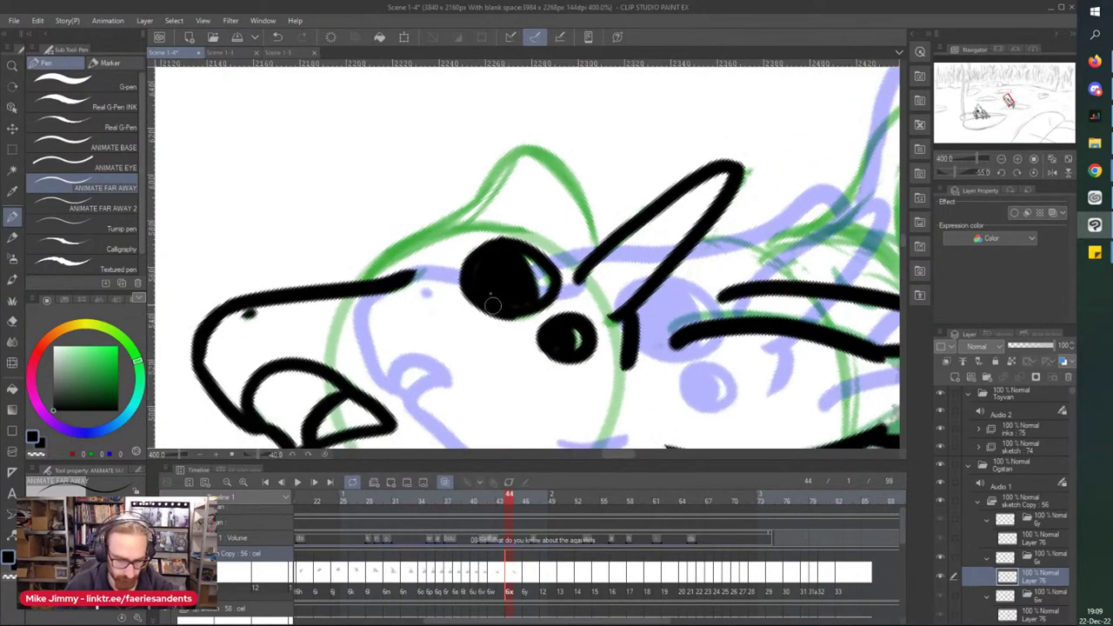
mouse_move(359, 267)
mouse_down()
mouse_move(561, 160)
mouse_move(589, 254)
mouse_up()
scroll(548, 135, down, 3)
key(asciicircum)
key(asciicircum)
key(asciicircum)
key(asciicircum)
key(asciicircum)
key(asciicircum)
key(asciicircum)
key(asciicircum)
key(asciicircum)
Step: Ink the upper back line below the ear and the rear outline of the hind leg
scroll(609, 300, up, 5)
scroll(570, 98, down, 2)
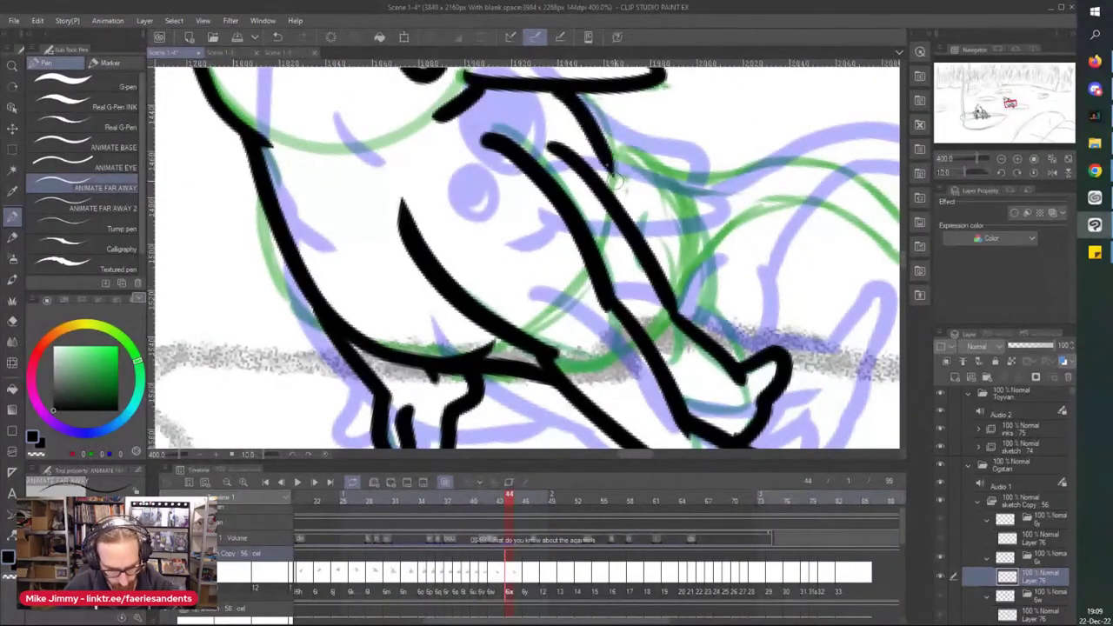
scroll(600, 148, down, 2)
scroll(600, 148, up, 4)
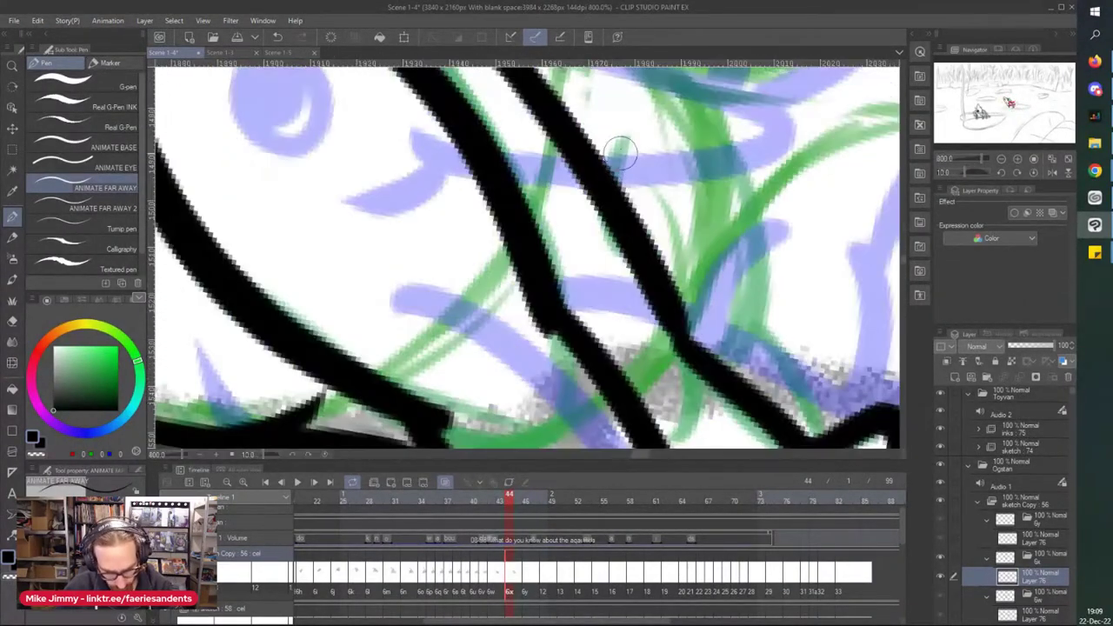
drag(711, 146, 733, 333)
scroll(641, 193, down, 4)
scroll(661, 247, up, 2)
drag(667, 200, 706, 263)
Step: Ink the small fingers of the far paw tucked under the belly
scroll(706, 262, down, 3)
scroll(523, 137, up, 1)
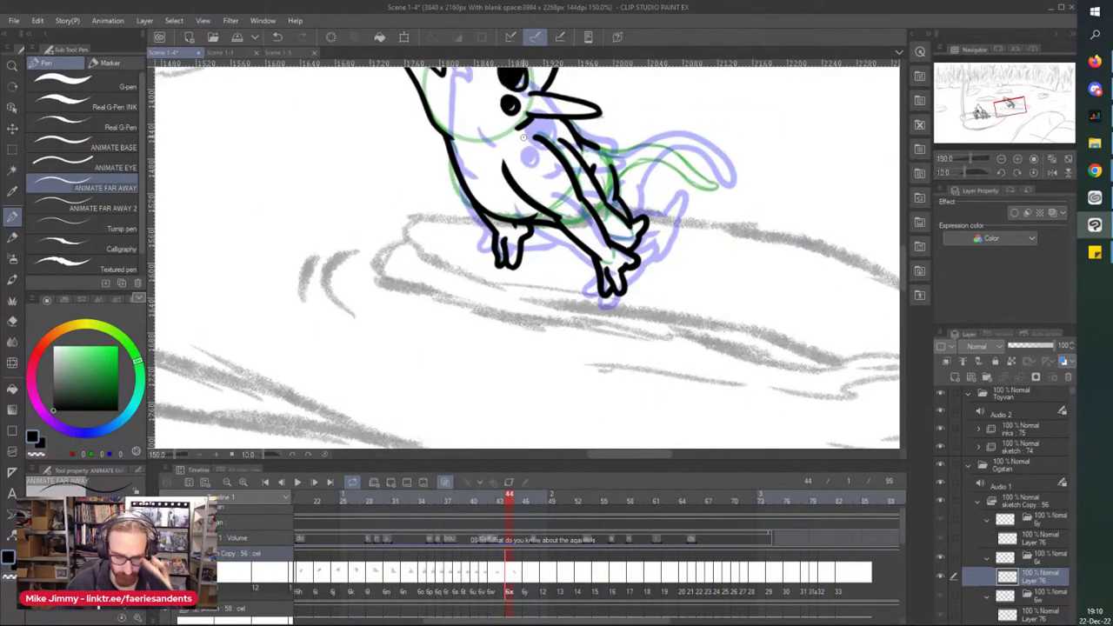
scroll(524, 136, up, 2)
mouse_move(574, 224)
mouse_down()
mouse_move(550, 257)
mouse_move(508, 266)
mouse_move(534, 248)
mouse_up()
Step: Ink the long curved tail of the frame 44 drawing and save the file
scroll(534, 248, down, 2)
scroll(549, 136, up, 2)
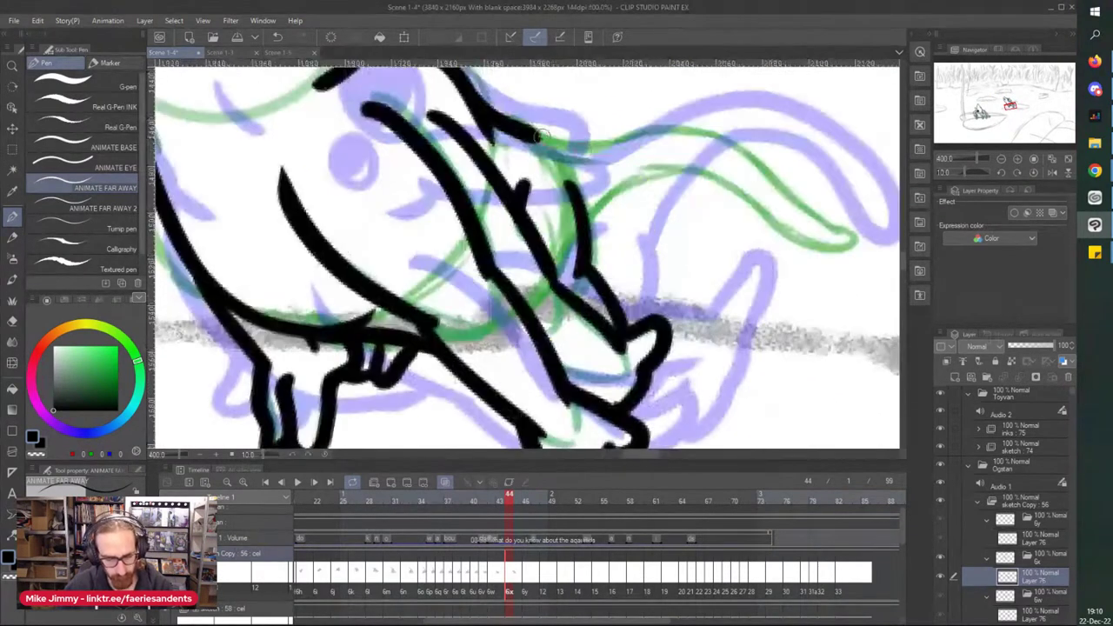
mouse_move(521, 131)
mouse_down()
mouse_move(739, 151)
mouse_move(849, 235)
mouse_move(801, 241)
mouse_move(724, 187)
mouse_move(641, 174)
mouse_move(581, 222)
mouse_up()
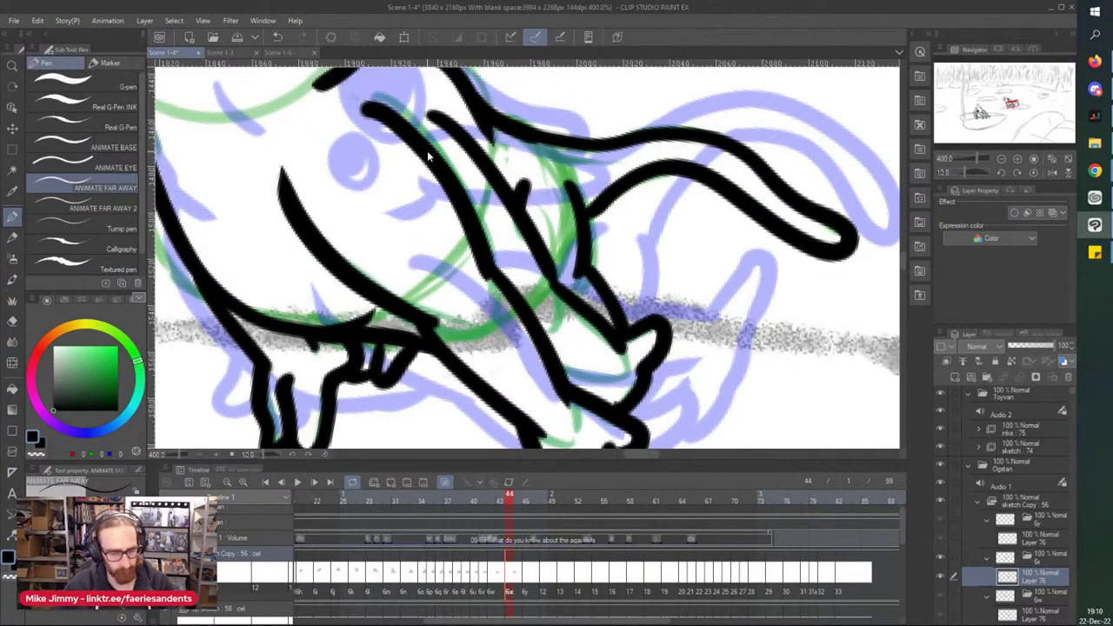
key(ctrl+s)
Step: Go to frame 46 and, on Layer 76 of its cel, ink both eyes solid black with small highlights
click(524, 576)
scroll(441, 343, down, 3)
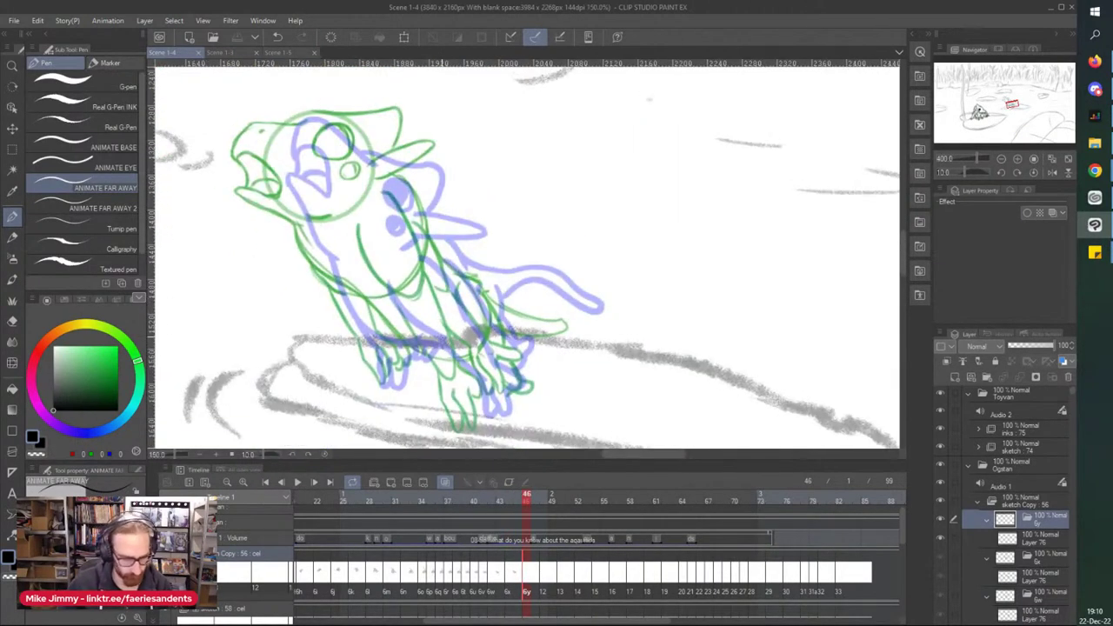
scroll(261, 135, up, 3)
scroll(461, 283, up, 2)
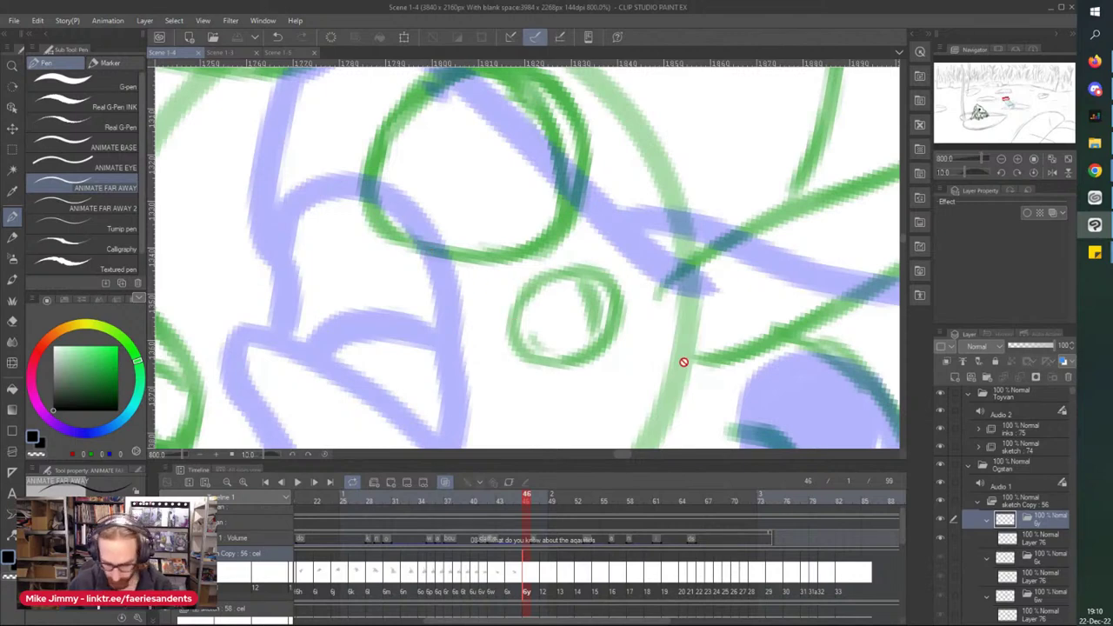
click(1013, 541)
mouse_move(511, 340)
mouse_down()
mouse_move(583, 368)
mouse_move(610, 277)
mouse_move(535, 290)
mouse_move(512, 327)
mouse_move(581, 298)
mouse_move(573, 338)
mouse_move(570, 323)
mouse_move(531, 329)
mouse_up()
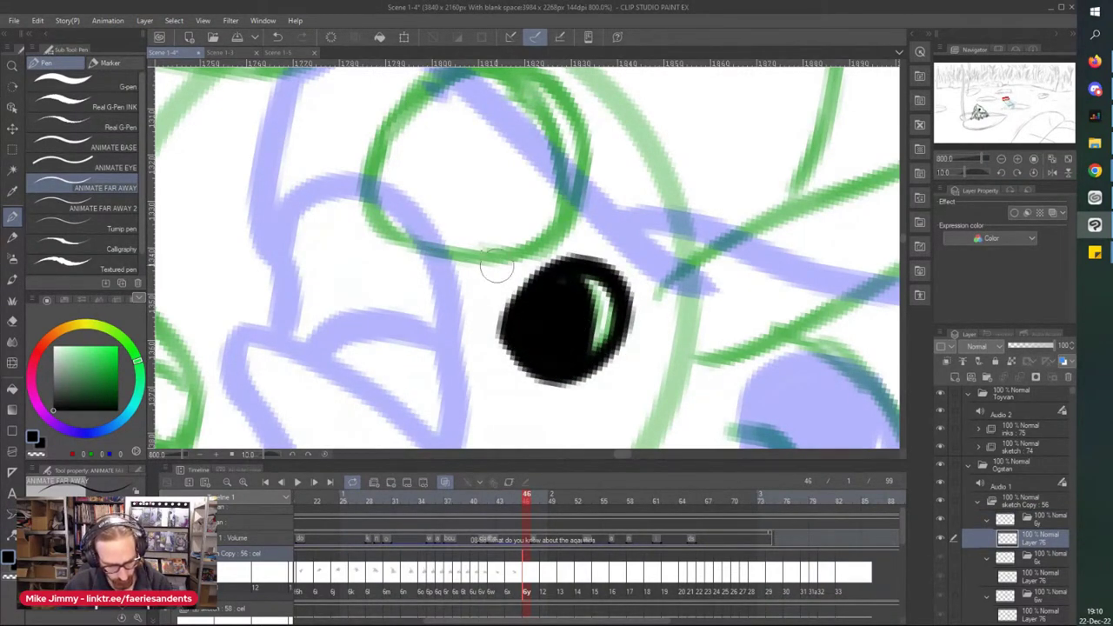
scroll(475, 239, up, 1)
mouse_move(363, 209)
mouse_down()
mouse_move(383, 152)
mouse_move(449, 90)
mouse_move(571, 117)
mouse_move(575, 221)
mouse_move(449, 272)
mouse_move(372, 187)
mouse_up()
mouse_move(470, 98)
mouse_down()
mouse_move(540, 226)
mouse_move(506, 174)
mouse_move(514, 160)
mouse_move(502, 242)
mouse_move(457, 109)
mouse_move(478, 231)
mouse_move(426, 123)
mouse_move(445, 242)
mouse_move(405, 222)
mouse_move(382, 184)
mouse_move(407, 174)
mouse_up()
Step: Ink the snout, open mouth and lower jaw of the frame 46 head
scroll(407, 174, down, 5)
scroll(340, 174, up, 3)
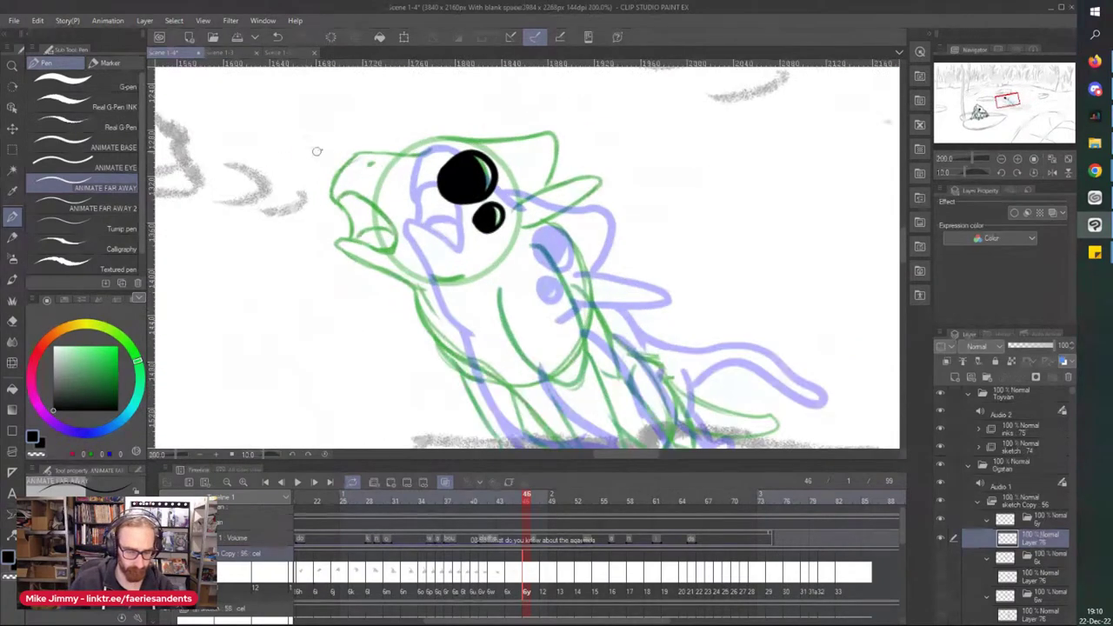
mouse_move(517, 150)
mouse_down()
mouse_move(367, 161)
mouse_move(322, 225)
mouse_move(326, 253)
mouse_move(364, 236)
mouse_move(439, 309)
mouse_move(422, 353)
mouse_move(354, 333)
mouse_move(329, 341)
mouse_up()
drag(338, 259, 360, 327)
mouse_move(433, 303)
mouse_down()
mouse_move(355, 301)
mouse_move(333, 340)
mouse_move(491, 427)
mouse_up()
scroll(432, 377, down, 2)
scroll(484, 418, up, 2)
drag(530, 360, 471, 358)
Step: Ink the crest over the head and the pointed ear behind the eyes on frame 46
scroll(447, 342, down, 3)
scroll(447, 342, up, 3)
mouse_move(365, 218)
mouse_down()
mouse_move(596, 187)
mouse_move(660, 207)
mouse_move(640, 300)
mouse_up()
mouse_move(587, 340)
mouse_down()
mouse_move(634, 299)
mouse_move(746, 271)
mouse_move(619, 391)
mouse_move(588, 388)
mouse_up()
Step: Ink the chest outline from the end of the jaw down to the belly
scroll(484, 327, down, 2)
scroll(485, 328, down, 1)
scroll(341, 285, down, 3)
scroll(438, 289, up, 1)
scroll(446, 201, up, 2)
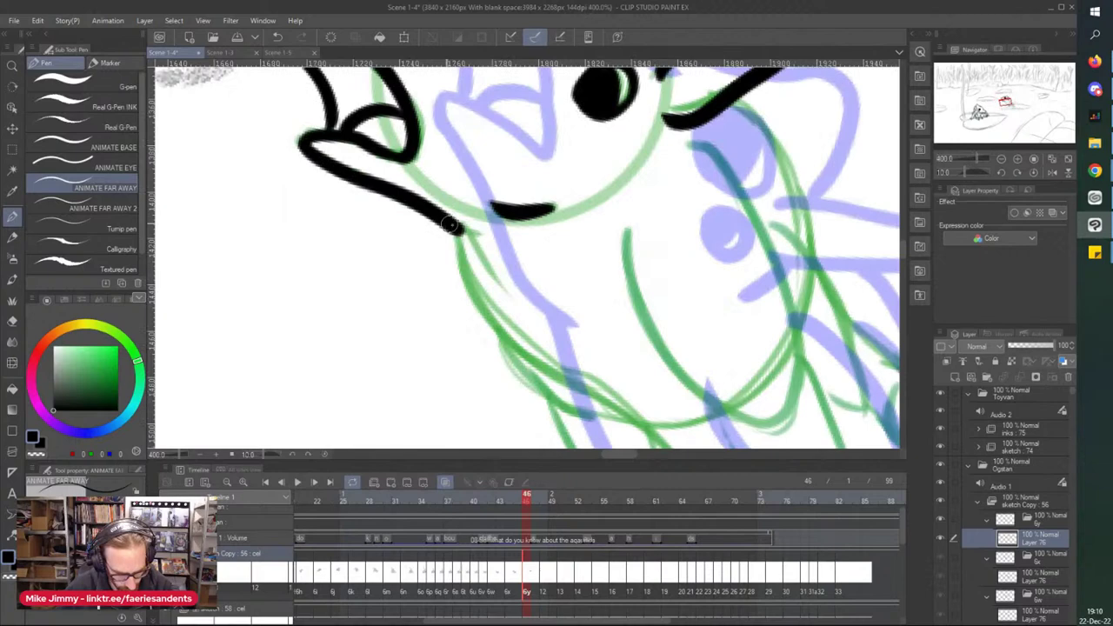
mouse_move(461, 237)
mouse_down()
mouse_move(480, 313)
mouse_move(546, 321)
mouse_up()
Step: Ink the curved crease across the belly and the near limb's outer edge
scroll(436, 311, down, 3)
scroll(435, 311, up, 3)
drag(603, 289, 590, 306)
mouse_move(564, 162)
mouse_down()
mouse_move(565, 203)
mouse_move(659, 332)
mouse_up()
scroll(585, 286, down, 2)
mouse_move(631, 200)
mouse_down()
mouse_move(661, 292)
mouse_move(683, 320)
mouse_move(700, 396)
mouse_up()
scroll(700, 396, down, 2)
scroll(665, 417, up, 2)
Step: Ink the near limb's inner edge, redrawing the first attempt, and finish its splayed, fingered paw
drag(539, 208, 606, 325)
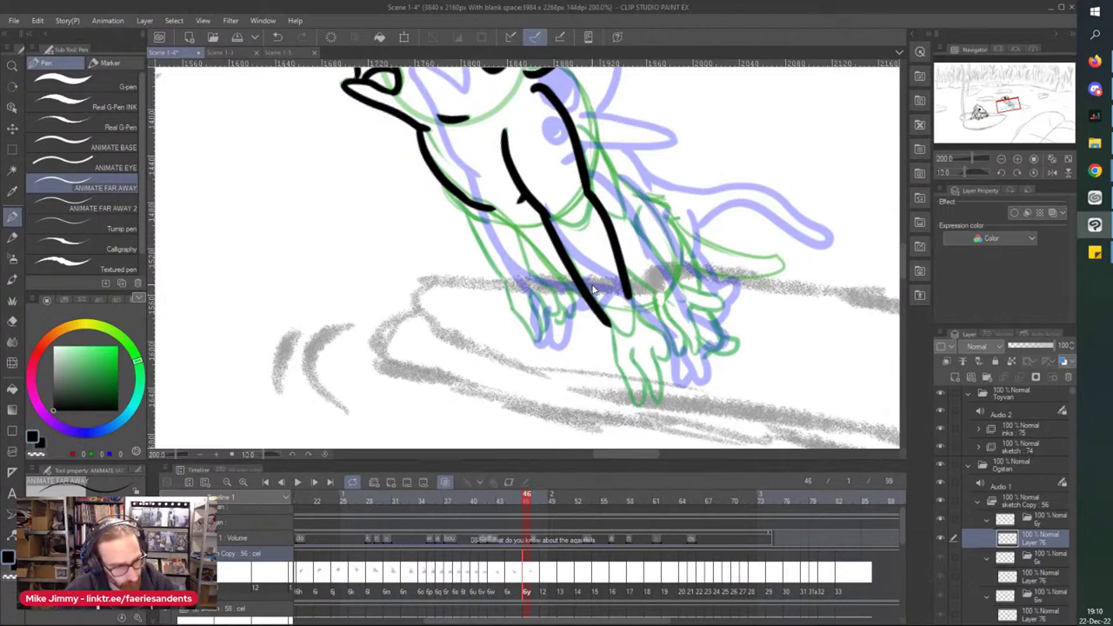
key(ctrl+z)
mouse_move(546, 212)
mouse_down()
mouse_move(591, 291)
mouse_move(666, 341)
mouse_up()
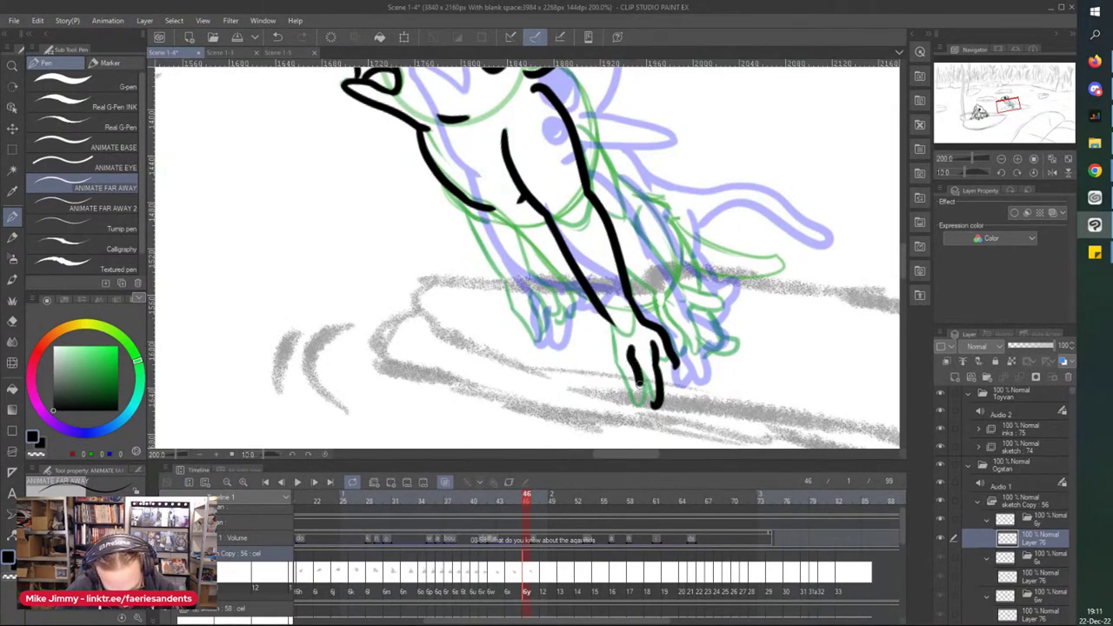
drag(613, 358, 621, 403)
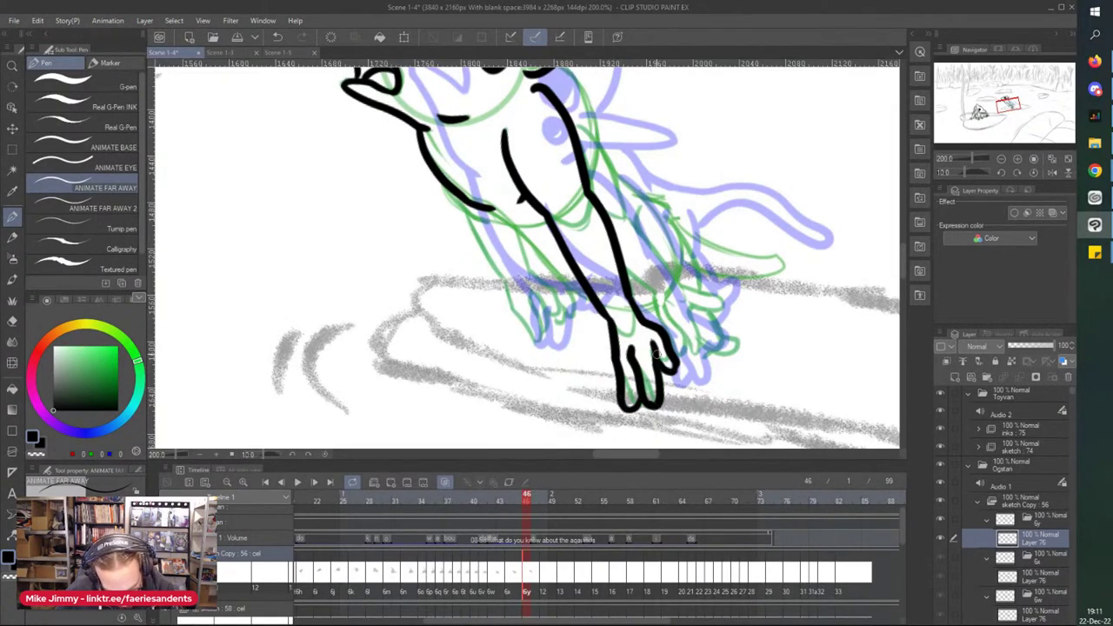
Step: Ink both edges of the far front limb and its fingered paw below the chest
drag(487, 209, 590, 297)
mouse_move(452, 193)
mouse_down()
mouse_move(482, 251)
mouse_move(510, 231)
mouse_move(534, 291)
mouse_up()
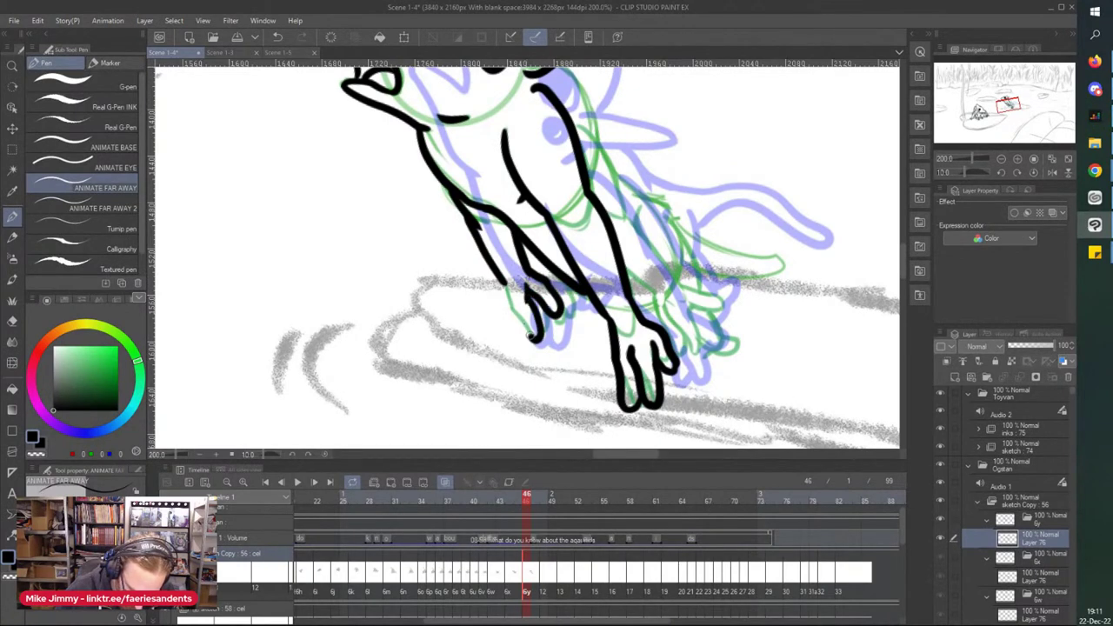
scroll(565, 304, up, 2)
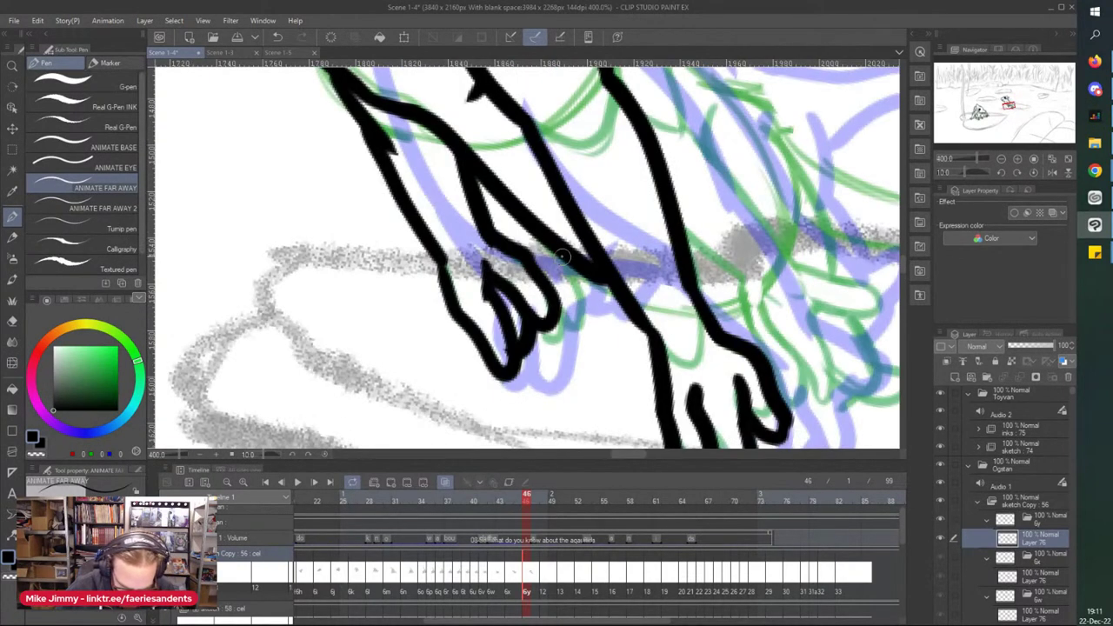
Step: Ink the fingered paw that emerges behind the near limb
scroll(463, 240, down, 2)
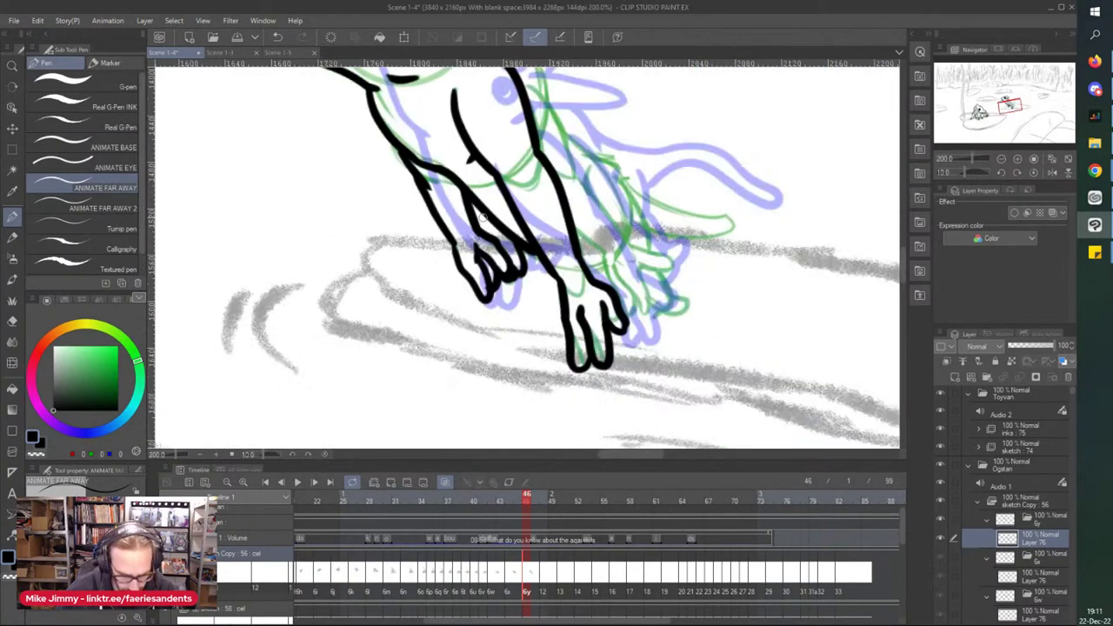
scroll(481, 213, up, 2)
mouse_move(603, 272)
mouse_down()
mouse_move(552, 234)
mouse_move(641, 374)
mouse_up()
mouse_move(631, 308)
mouse_down()
mouse_move(687, 397)
mouse_move(694, 348)
mouse_move(680, 312)
mouse_move(733, 313)
mouse_move(682, 275)
mouse_up()
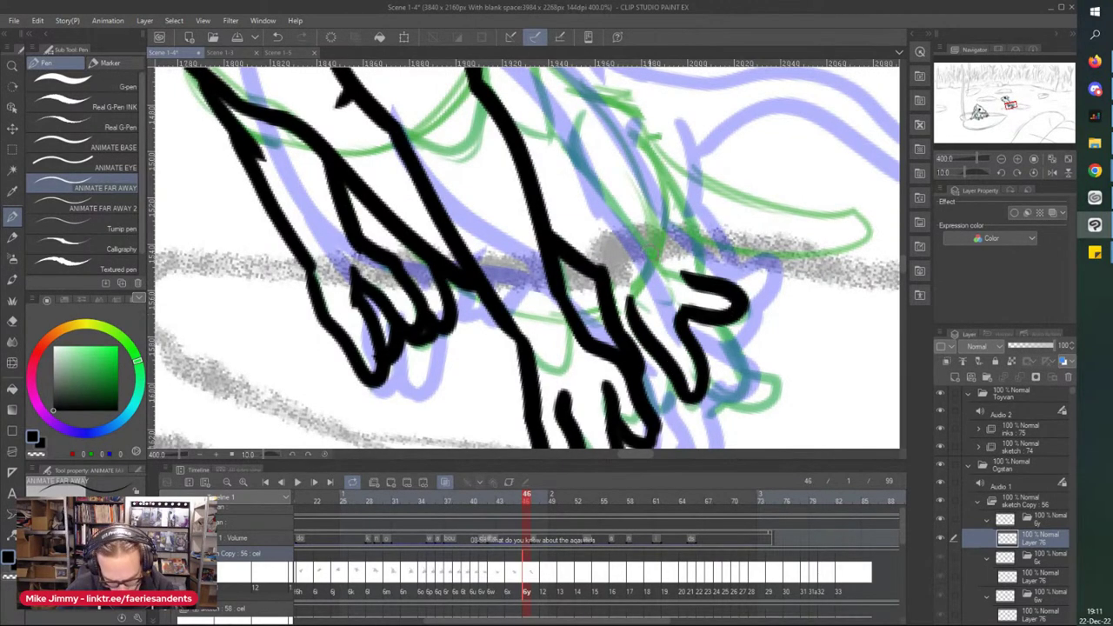
mouse_move(657, 361)
mouse_down()
mouse_move(670, 396)
mouse_move(658, 413)
mouse_up()
Step: Ink the upper edge of the limb behind the near one, from the shoulder down to its paw
scroll(572, 296, down, 3)
scroll(562, 228, up, 3)
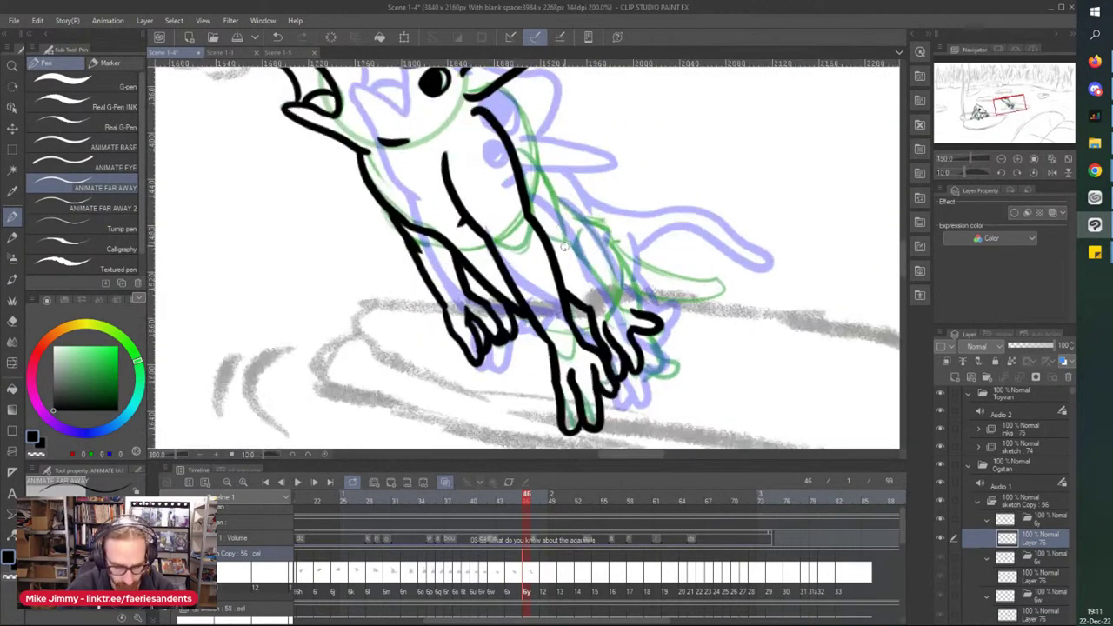
drag(561, 227, 671, 353)
scroll(557, 244, down, 5)
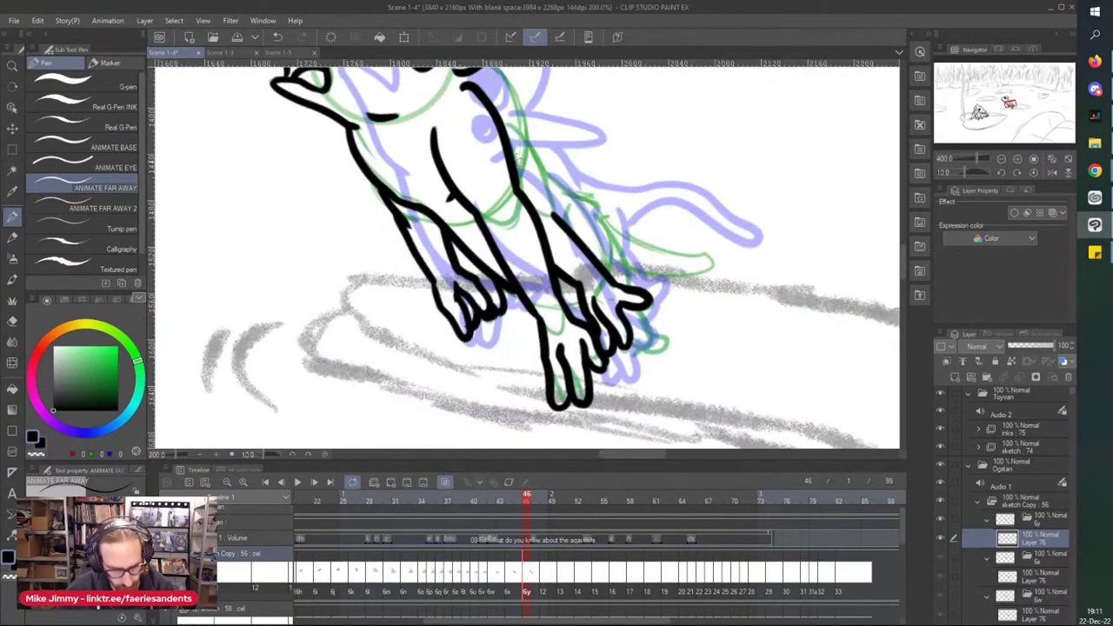
scroll(515, 129, up, 5)
drag(505, 122, 609, 318)
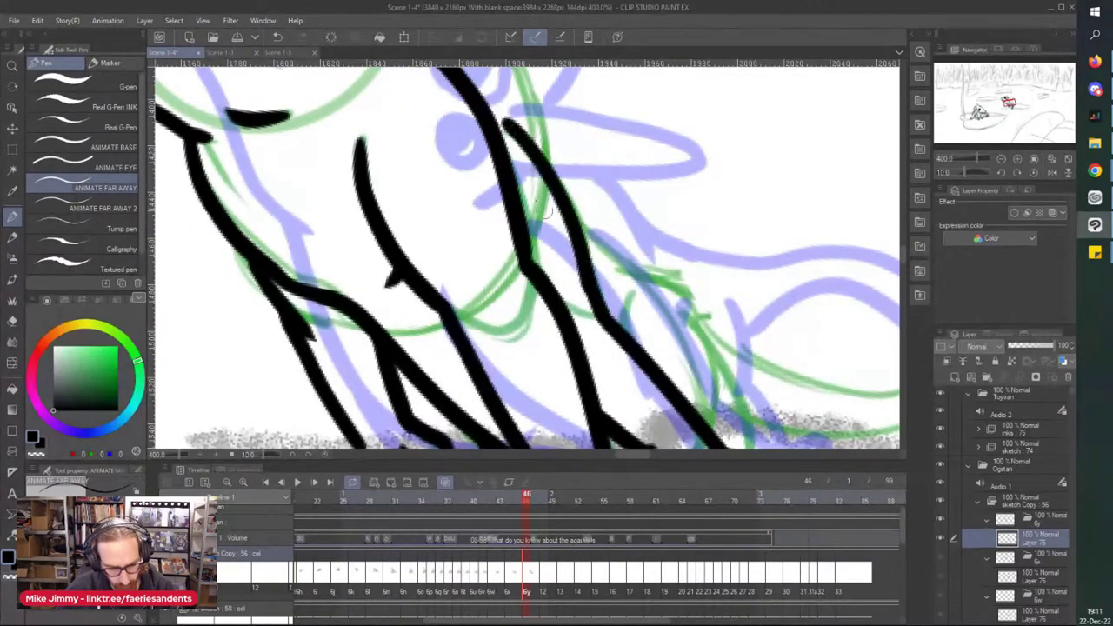
Step: Extend the back line up from the shoulder to join the base of the ear
scroll(608, 318, down, 5)
scroll(438, 89, up, 5)
scroll(437, 89, down, 5)
scroll(500, 118, up, 5)
drag(500, 117, 554, 218)
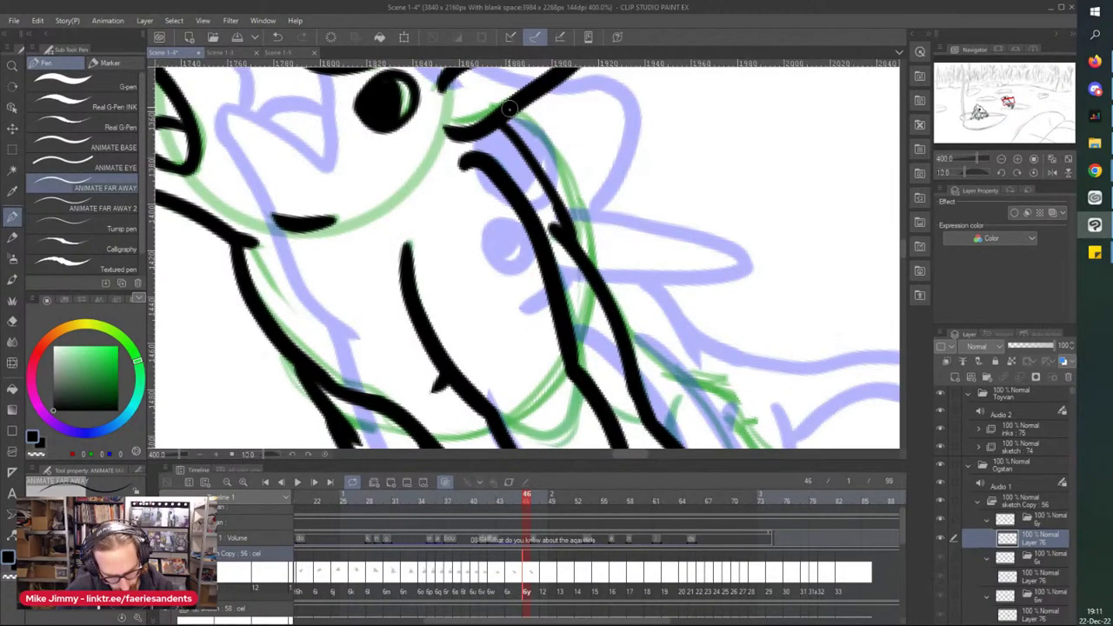
Step: Ink the short thigh crease and the curved rear edge of the hind leg
scroll(576, 233, down, 5)
scroll(548, 243, up, 5)
drag(508, 138, 489, 186)
drag(558, 167, 571, 272)
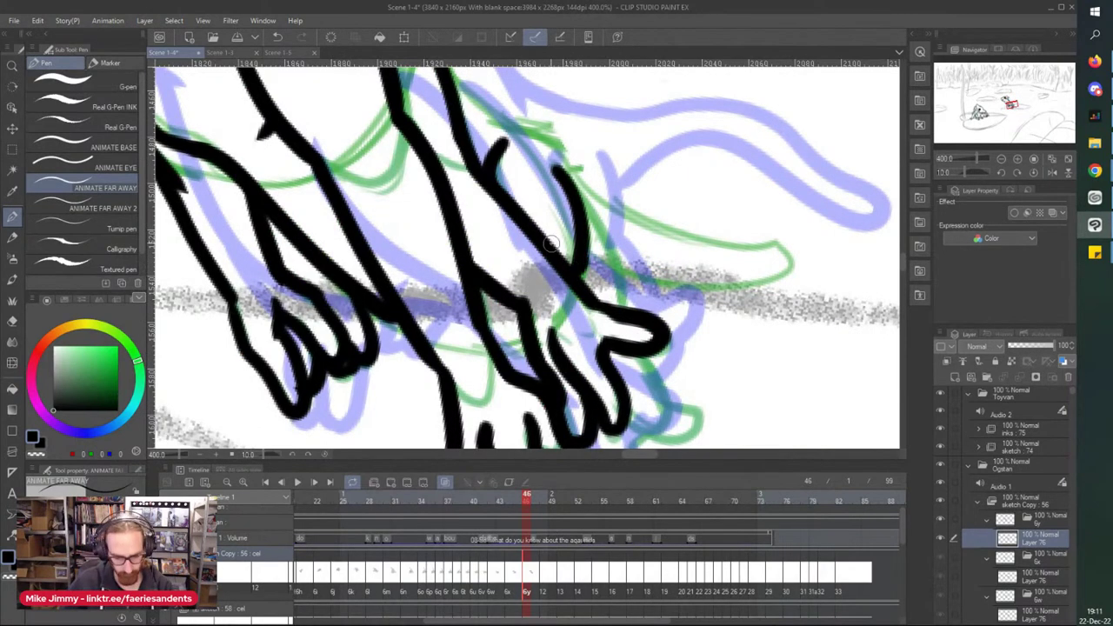
Step: Ink the rearmost foot's toes and tidy the overlapping lines between the paws
scroll(314, 246, down, 3)
scroll(566, 313, up, 3)
mouse_move(598, 246)
mouse_down()
mouse_move(615, 280)
mouse_move(641, 296)
mouse_move(638, 327)
mouse_move(555, 327)
mouse_up()
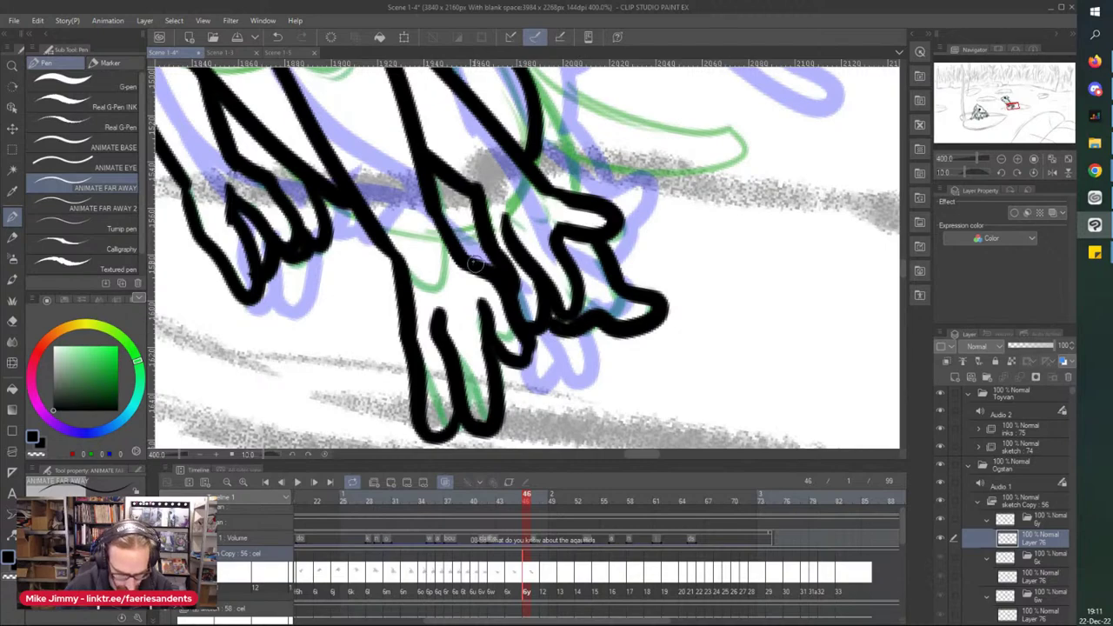
drag(478, 265, 446, 239)
drag(542, 302, 527, 294)
Step: Extend the hind leg's rear edge down to the ankle of the rear foot
scroll(502, 266, down, 3)
scroll(486, 172, up, 3)
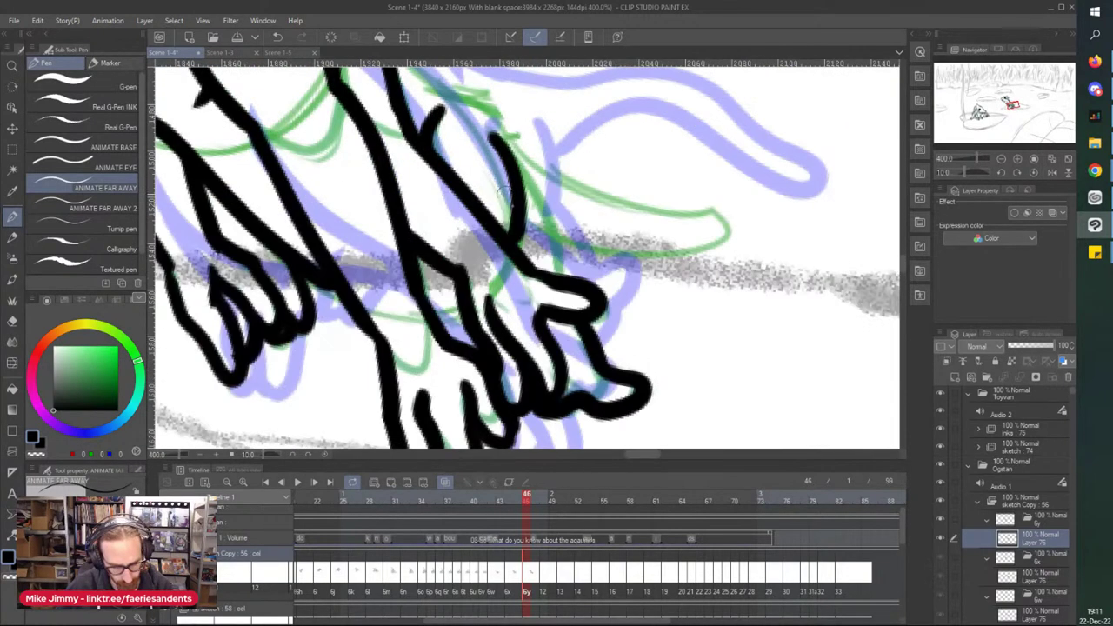
drag(526, 227, 547, 268)
scroll(481, 222, down, 3)
scroll(477, 139, up, 3)
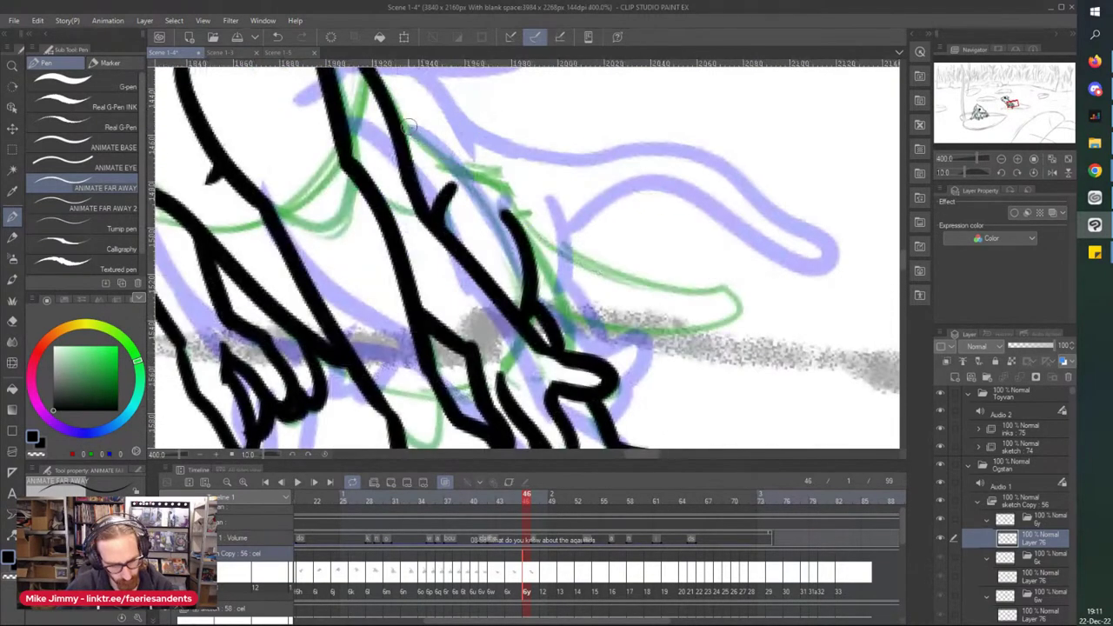
Step: Ink the tail extending behind the hind leg, redo its overlapping stroke, and save the file
mouse_move(393, 110)
mouse_down()
mouse_move(548, 238)
mouse_move(720, 290)
mouse_move(648, 327)
mouse_move(532, 254)
mouse_up()
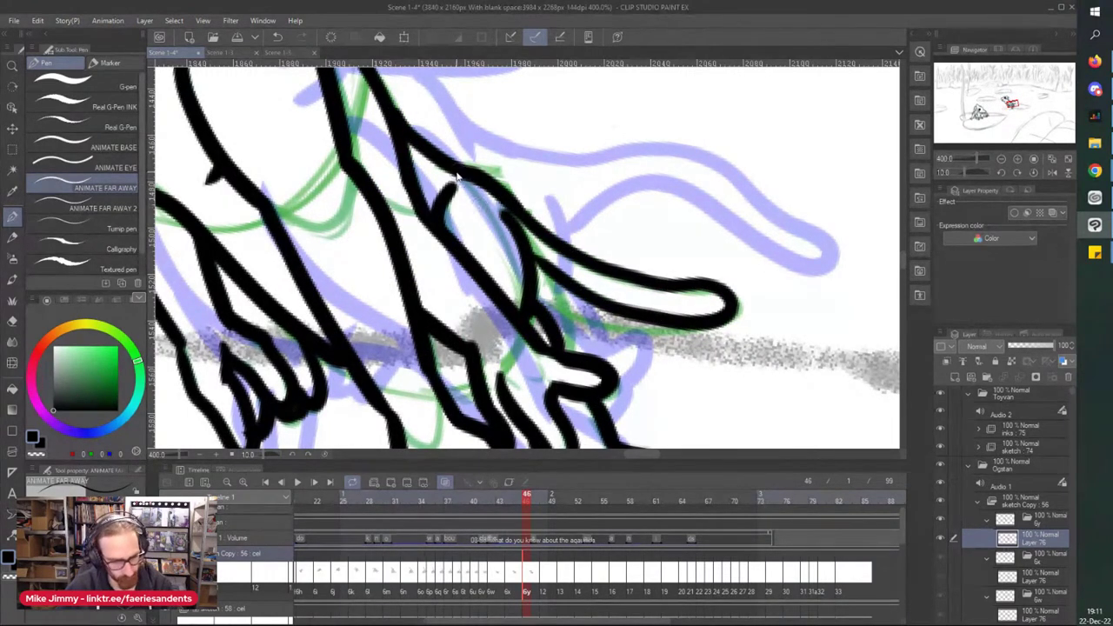
key(ctrl+z)
mouse_move(518, 211)
mouse_down()
mouse_move(730, 287)
mouse_move(578, 328)
mouse_move(537, 277)
mouse_up()
scroll(389, 137, down, 3)
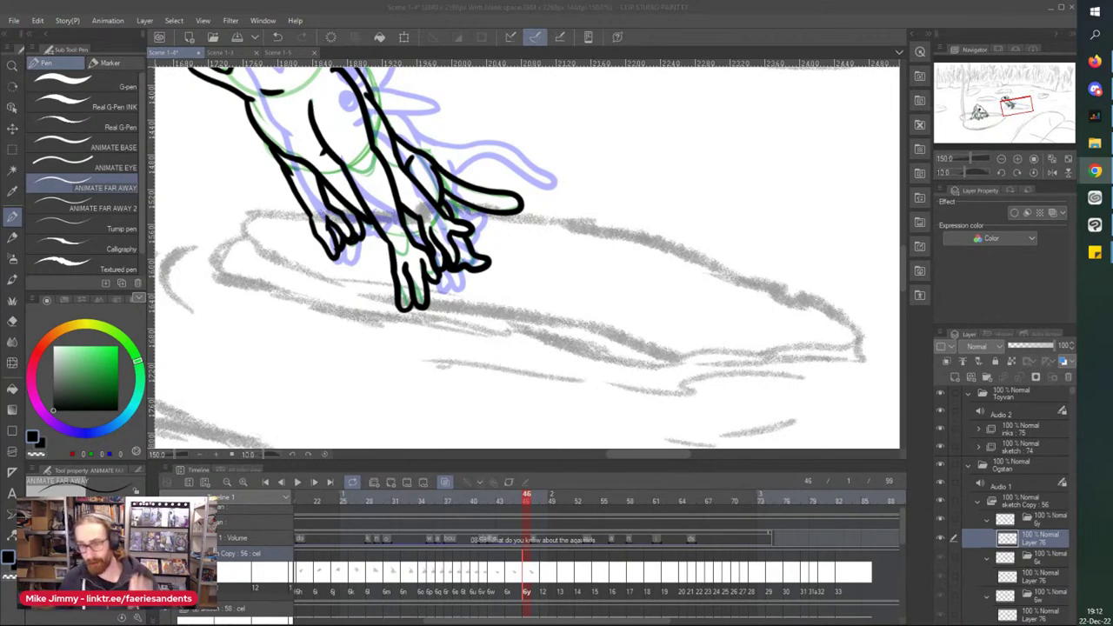
scroll(296, 102, down, 2)
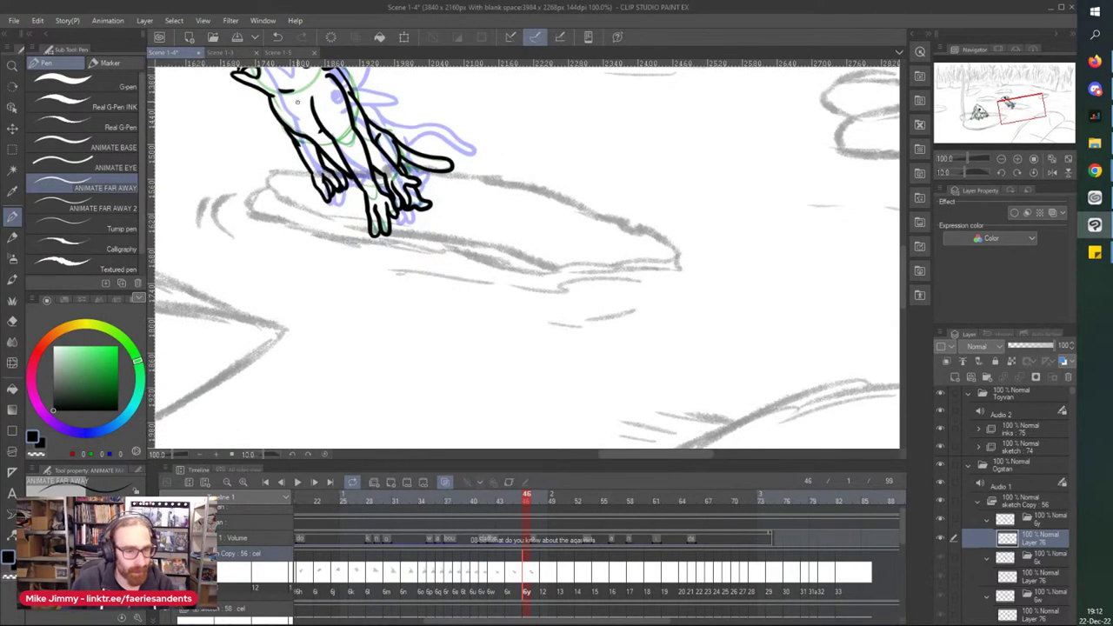
key(ctrl+s)
Step: Go to cel 12 at frame 48 and make its Layer 76 active for inking
click(541, 577)
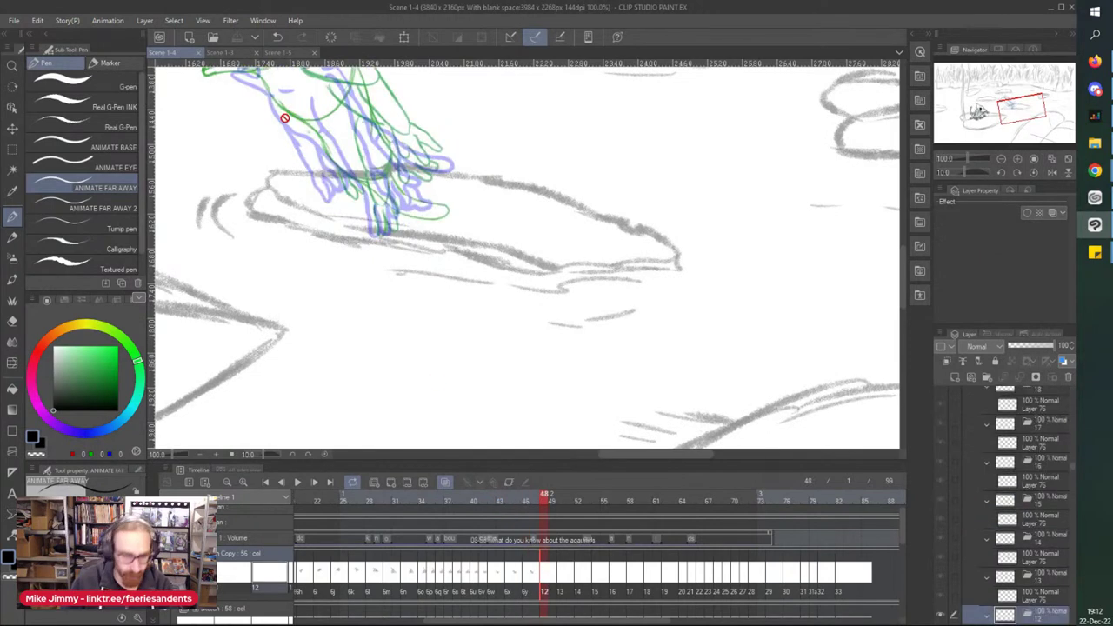
scroll(287, 160, down, 1)
scroll(256, 151, up, 1)
scroll(251, 143, down, 2)
scroll(235, 100, up, 4)
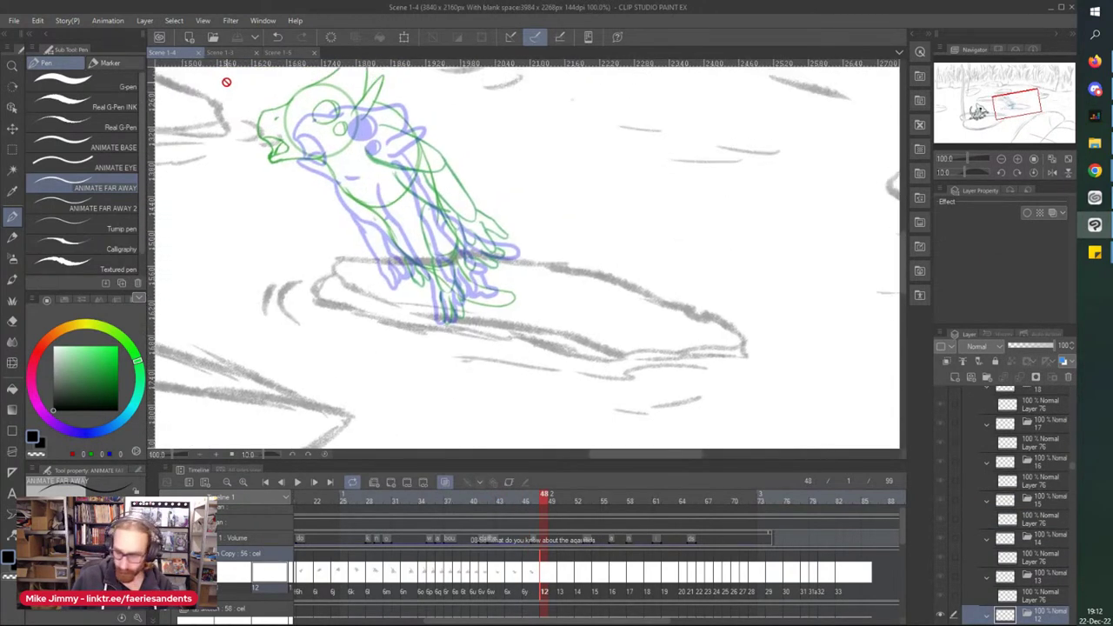
scroll(1069, 467, down, 2)
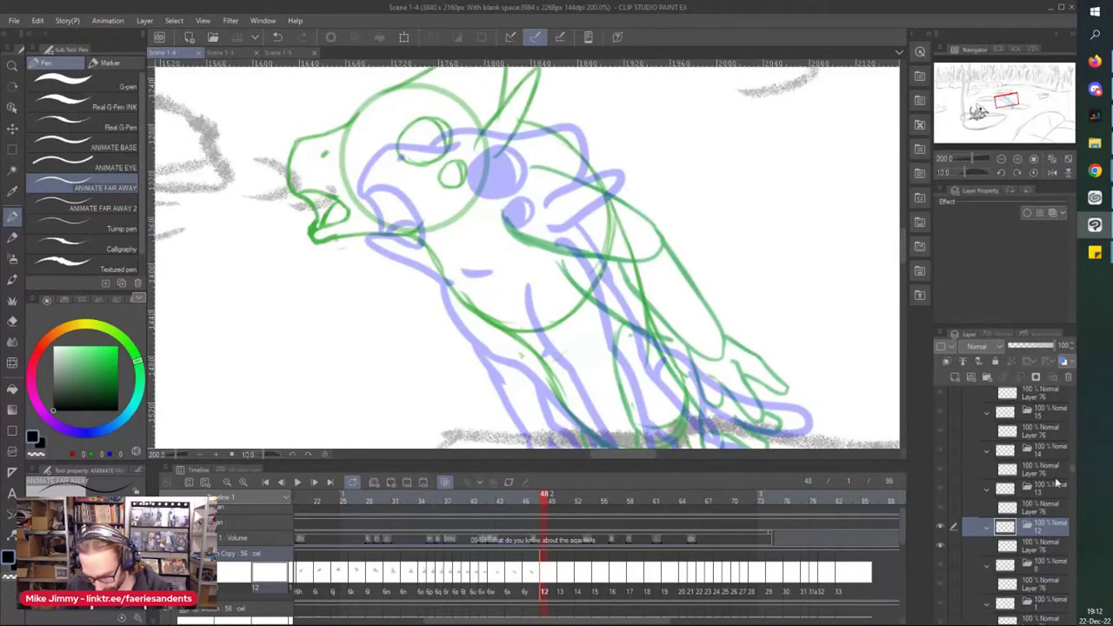
click(1043, 546)
Step: Ink the creature's two oval eyes in solid black, leaving a small highlight in each
scroll(353, 115, up, 2)
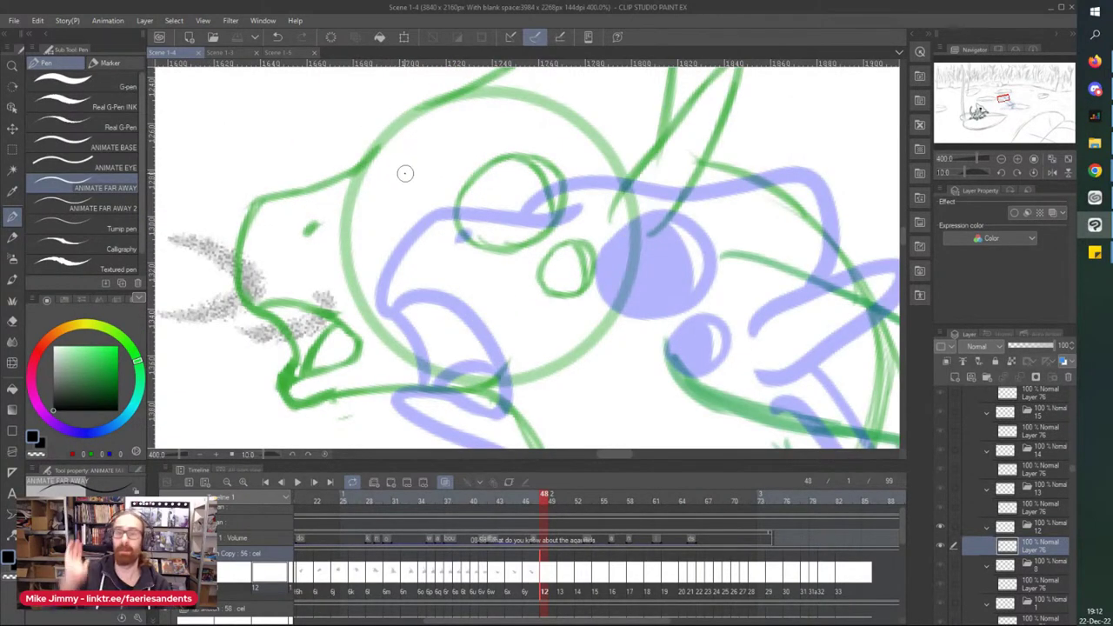
scroll(405, 173, up, 2)
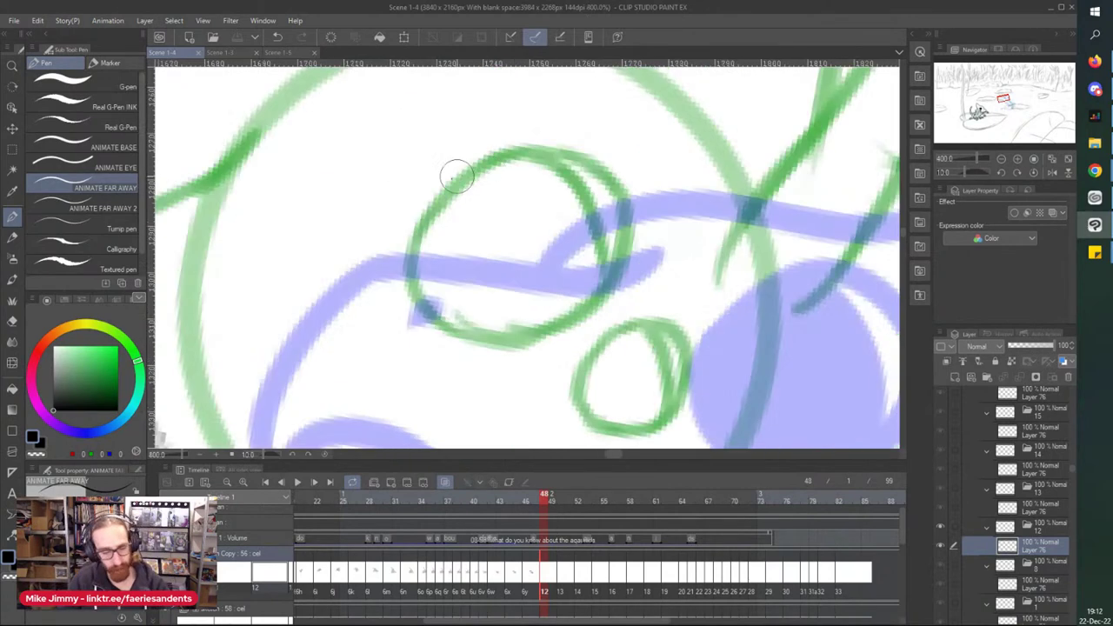
mouse_move(430, 210)
mouse_down()
mouse_move(416, 293)
mouse_move(515, 328)
mouse_move(632, 227)
mouse_move(545, 152)
mouse_move(430, 213)
mouse_up()
mouse_move(542, 164)
mouse_down()
mouse_move(582, 287)
mouse_move(524, 224)
mouse_move(423, 238)
mouse_move(440, 218)
mouse_move(442, 280)
mouse_move(568, 271)
mouse_move(496, 283)
mouse_move(462, 239)
mouse_up()
mouse_move(598, 422)
mouse_down()
mouse_move(505, 244)
mouse_move(589, 156)
mouse_move(513, 200)
mouse_move(570, 235)
mouse_move(540, 177)
mouse_up()
drag(502, 226, 507, 185)
scroll(439, 146, down, 2)
drag(280, 98, 288, 110)
scroll(288, 131, up, 1)
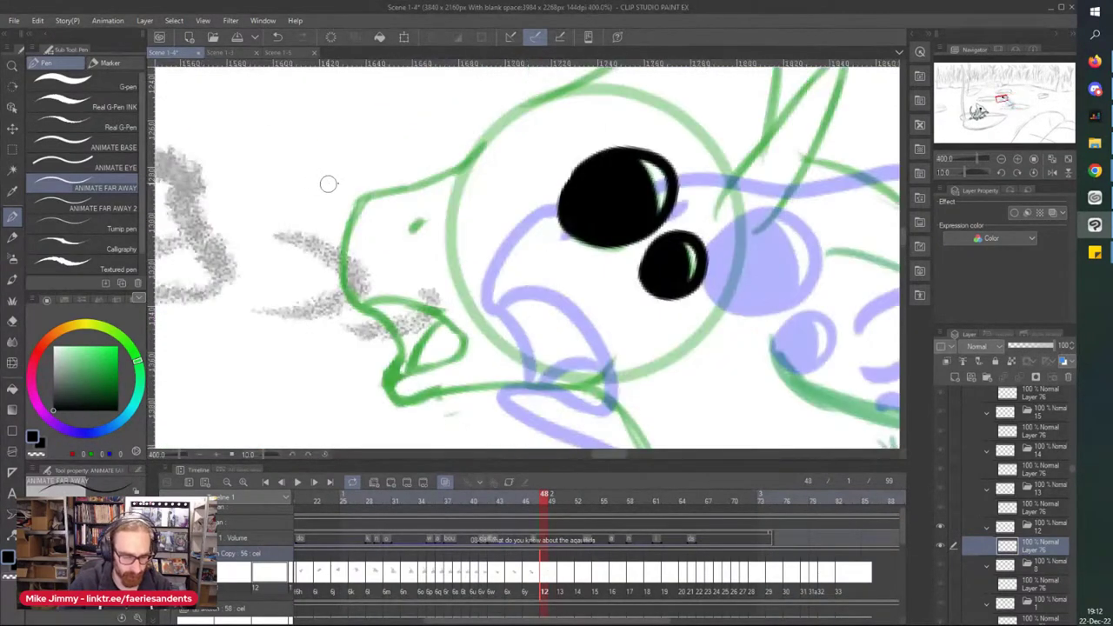
Step: Ink the snout, nostril, open mouth and lower jaw line of the head
mouse_move(477, 147)
mouse_down()
mouse_move(351, 207)
mouse_move(345, 258)
mouse_move(366, 314)
mouse_move(359, 306)
mouse_move(372, 300)
mouse_move(450, 322)
mouse_move(461, 346)
mouse_move(386, 383)
mouse_move(372, 314)
mouse_up()
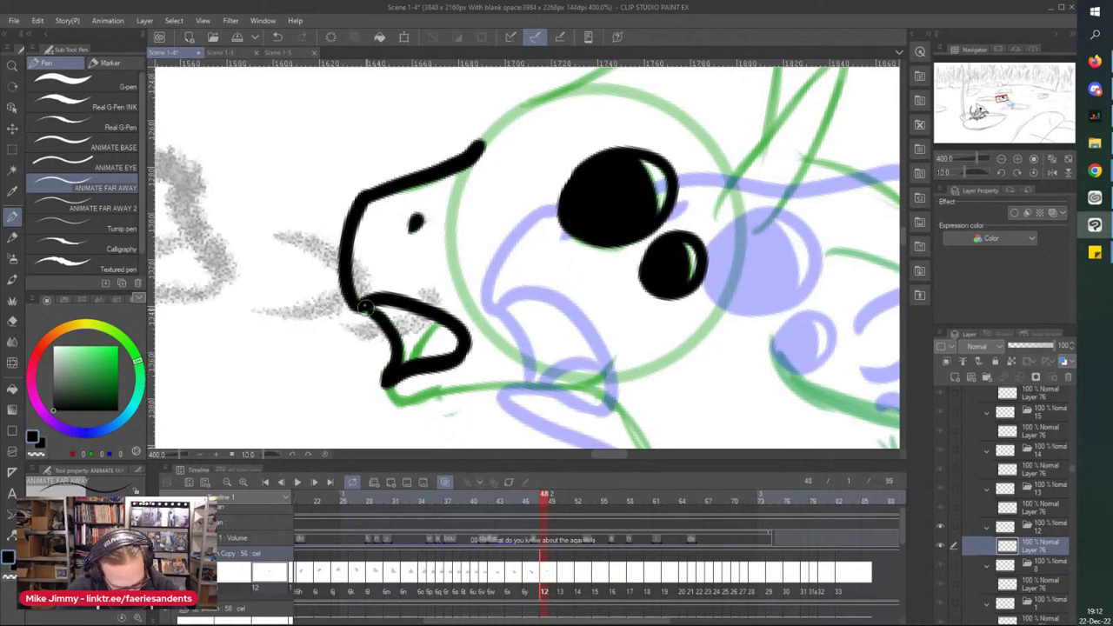
mouse_move(439, 323)
mouse_down()
mouse_move(412, 358)
mouse_move(425, 405)
mouse_move(620, 360)
mouse_up()
scroll(417, 230, down, 3)
scroll(513, 214, up, 3)
Step: Ink the forehead line up into the tall ear and outline the slim ear behind the eyes
mouse_move(525, 250)
mouse_down()
mouse_move(607, 127)
mouse_move(648, 92)
mouse_move(646, 137)
mouse_move(580, 240)
mouse_move(541, 252)
mouse_move(563, 268)
mouse_move(566, 259)
mouse_move(539, 327)
mouse_up()
scroll(499, 351, down, 2)
mouse_move(404, 253)
mouse_down()
mouse_move(451, 233)
mouse_move(514, 157)
mouse_move(540, 183)
mouse_move(539, 253)
mouse_up()
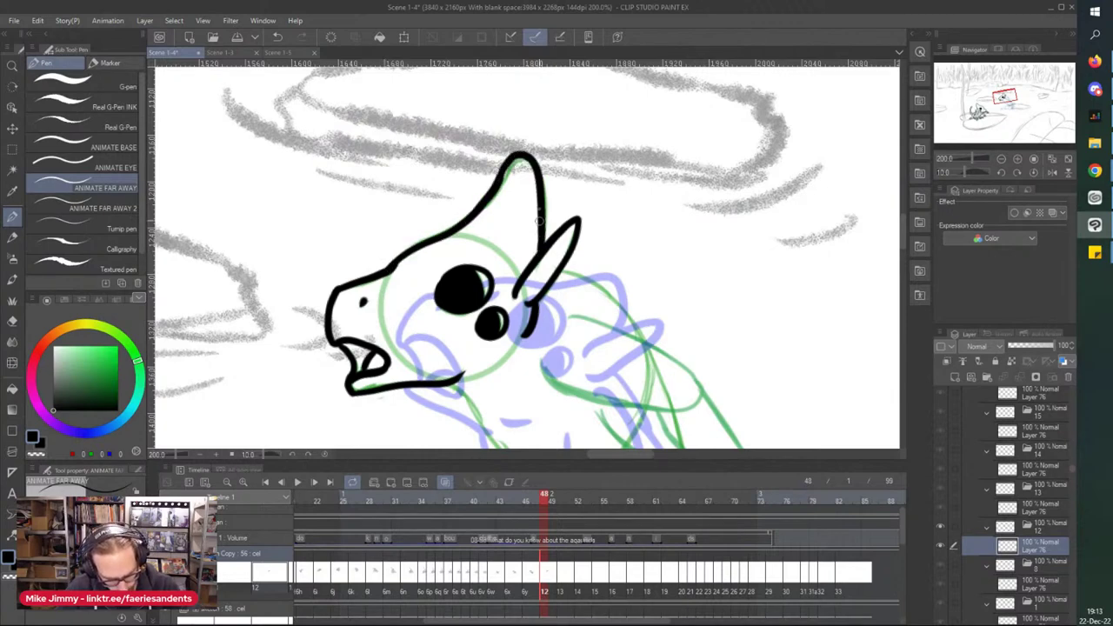
scroll(487, 112, down, 2)
scroll(494, 348, up, 2)
Step: Ink the throat, chest and belly contour from the jaw down to the underside of the body
mouse_move(445, 144)
mouse_down()
mouse_move(497, 211)
mouse_move(553, 240)
mouse_move(514, 228)
mouse_move(543, 241)
mouse_move(609, 328)
mouse_move(591, 302)
mouse_move(622, 340)
mouse_move(678, 374)
mouse_up()
scroll(661, 365, down, 2)
scroll(557, 260, up, 2)
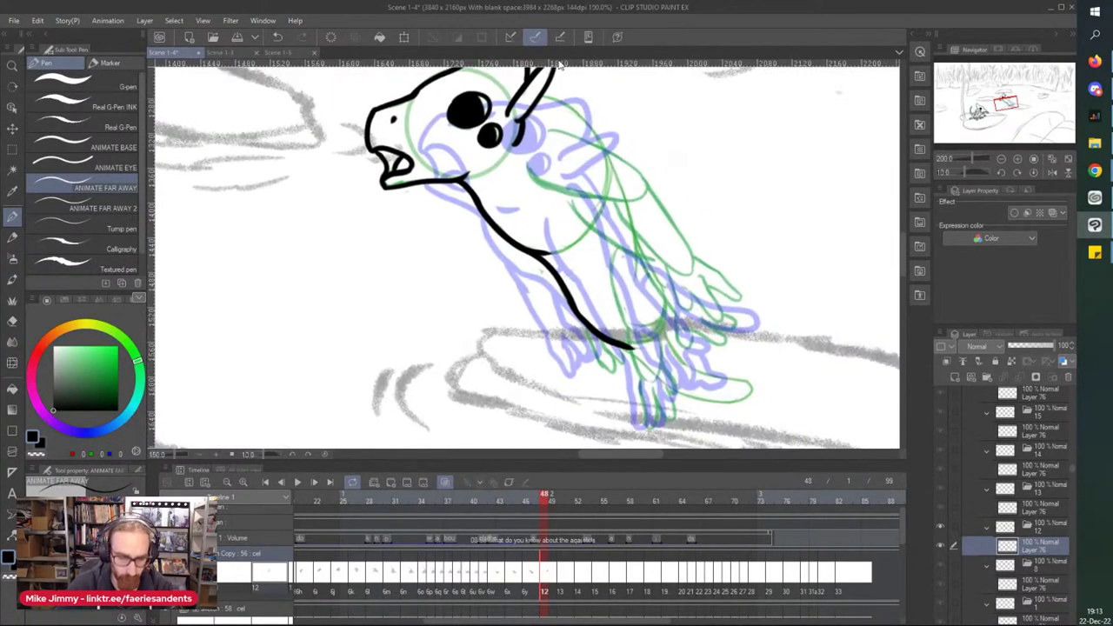
Step: Ink the upper back line from behind the ear and the curved lower edge of the shoulder
drag(592, 97, 676, 139)
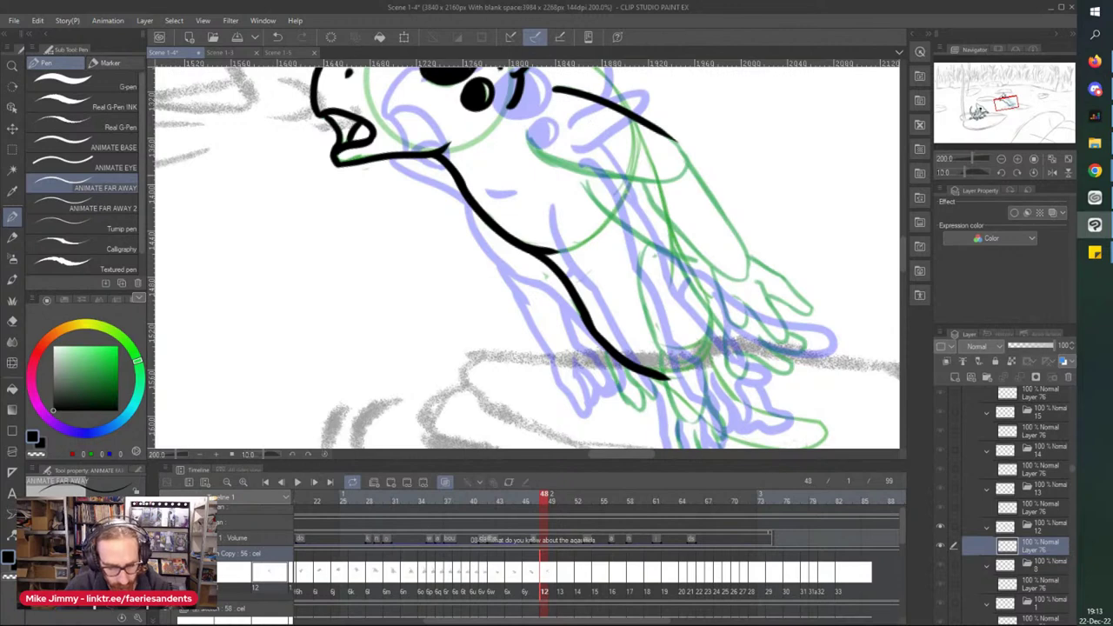
drag(656, 180, 545, 153)
scroll(623, 155, up, 2)
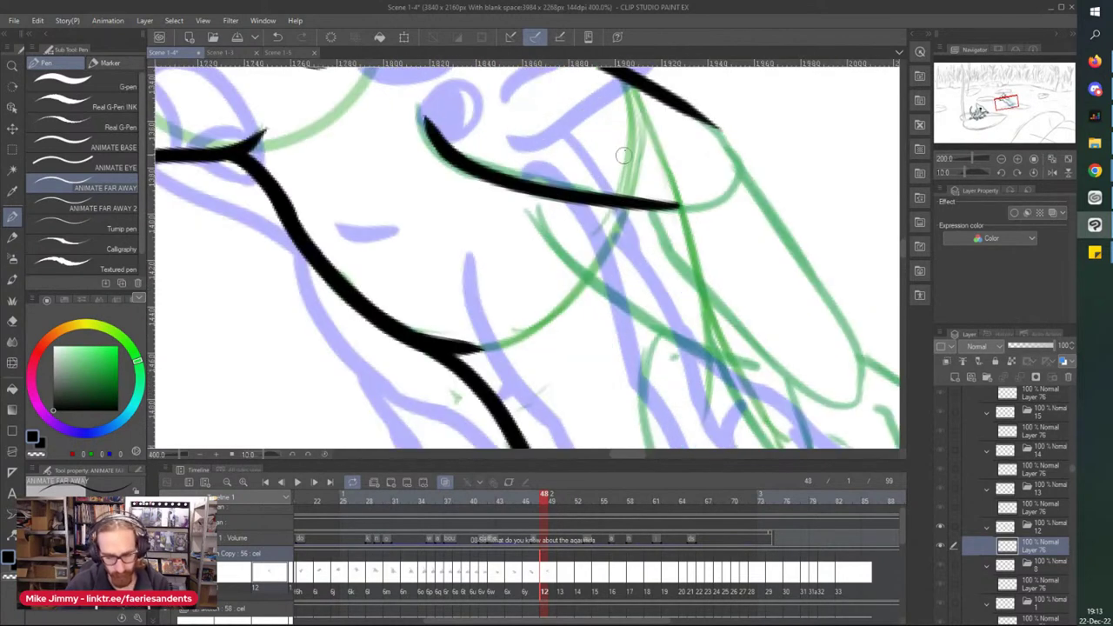
drag(699, 117, 729, 146)
scroll(729, 146, down, 2)
scroll(745, 178, up, 2)
scroll(657, 104, up, 3)
scroll(550, 66, down, 2)
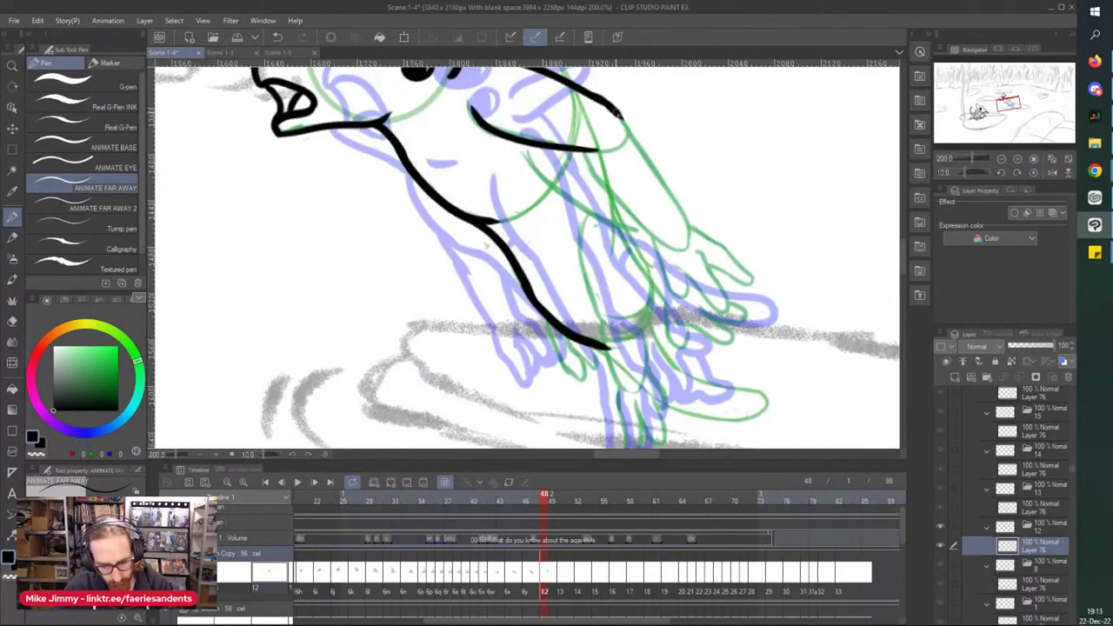
Step: Ink both edges of the long near arm and the fingers of its hand
scroll(600, 95, up, 2)
drag(619, 108, 763, 341)
mouse_move(540, 174)
mouse_down()
mouse_move(561, 213)
mouse_move(690, 350)
mouse_up()
scroll(690, 351, down, 2)
scroll(607, 218, up, 2)
mouse_move(623, 228)
mouse_down()
mouse_move(676, 255)
mouse_move(739, 318)
mouse_move(711, 336)
mouse_up()
mouse_move(636, 275)
mouse_down()
mouse_move(697, 402)
mouse_move(591, 310)
mouse_up()
mouse_move(548, 244)
mouse_down()
mouse_move(573, 316)
mouse_move(621, 372)
mouse_move(627, 339)
mouse_up()
drag(720, 341, 668, 304)
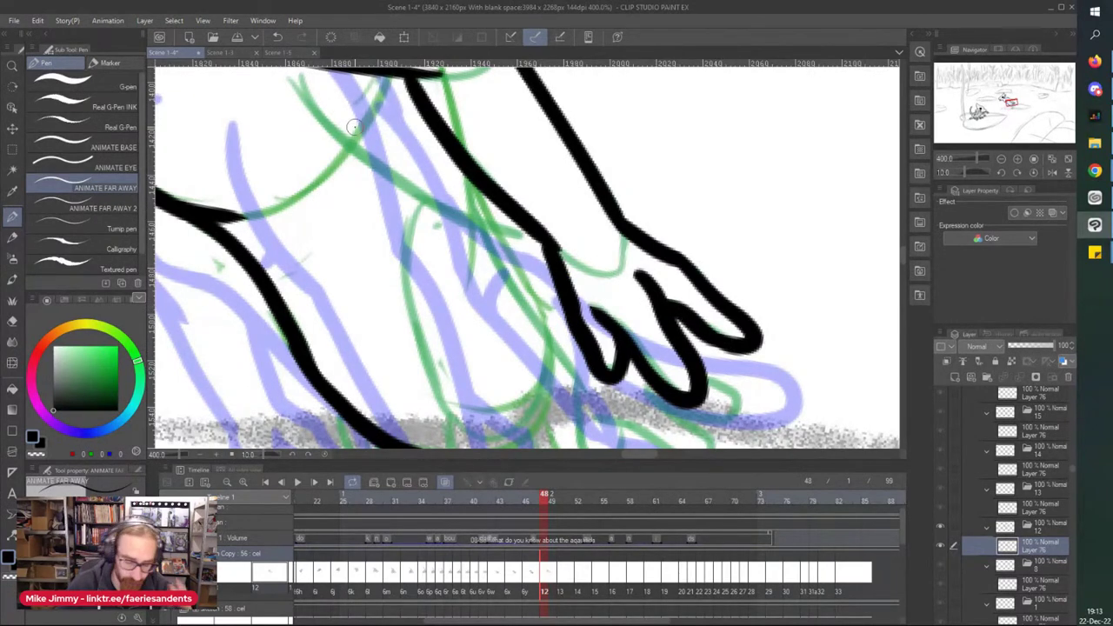
Step: Ink the second limb beneath the near arm down to its foot and toes
scroll(354, 127, down, 4)
mouse_move(354, 127)
mouse_down()
mouse_move(366, 168)
mouse_move(473, 249)
mouse_move(407, 165)
mouse_move(510, 264)
mouse_up()
scroll(340, 137, up, 5)
key(ctrl+alt+0)
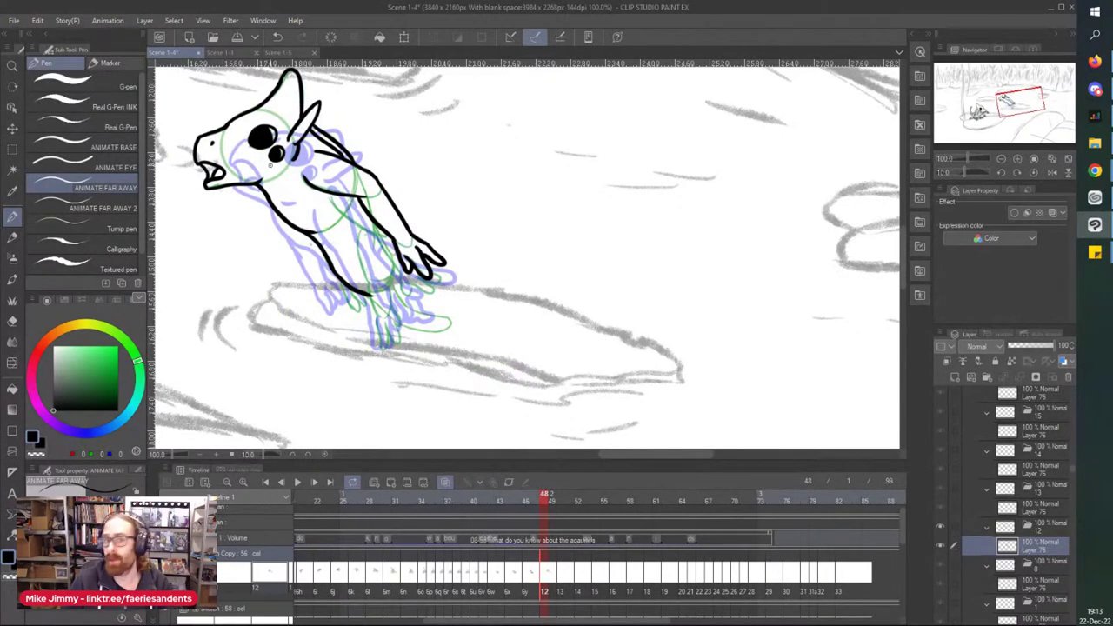
scroll(328, 212, up, 5)
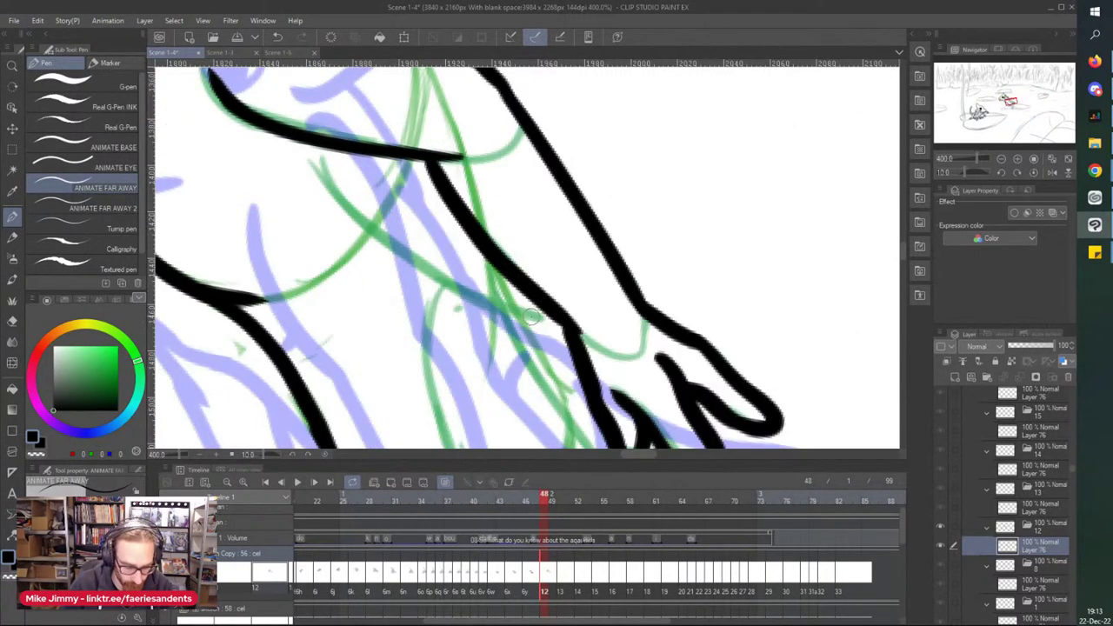
mouse_move(529, 319)
mouse_down()
mouse_move(489, 300)
mouse_move(301, 139)
mouse_up()
scroll(318, 175, down, 2)
scroll(469, 182, up, 3)
mouse_move(428, 128)
mouse_down()
mouse_move(529, 300)
mouse_move(538, 353)
mouse_move(552, 312)
mouse_move(648, 370)
mouse_move(607, 298)
mouse_move(683, 302)
mouse_move(642, 323)
mouse_up()
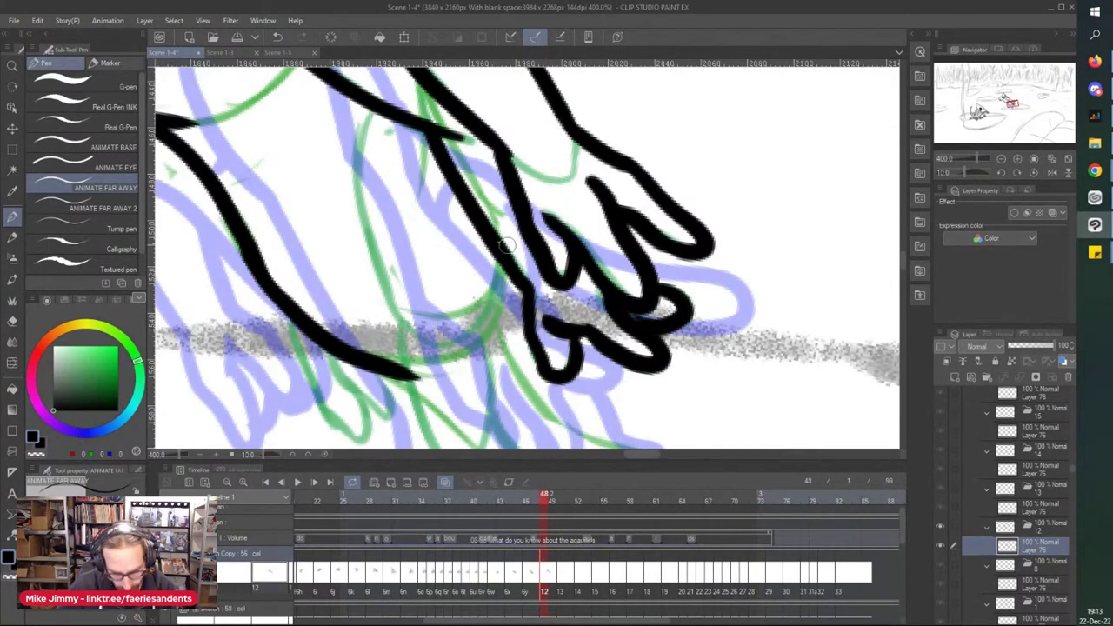
scroll(435, 242, down, 3)
scroll(502, 265, up, 3)
scroll(503, 266, up, 2)
scroll(497, 261, down, 5)
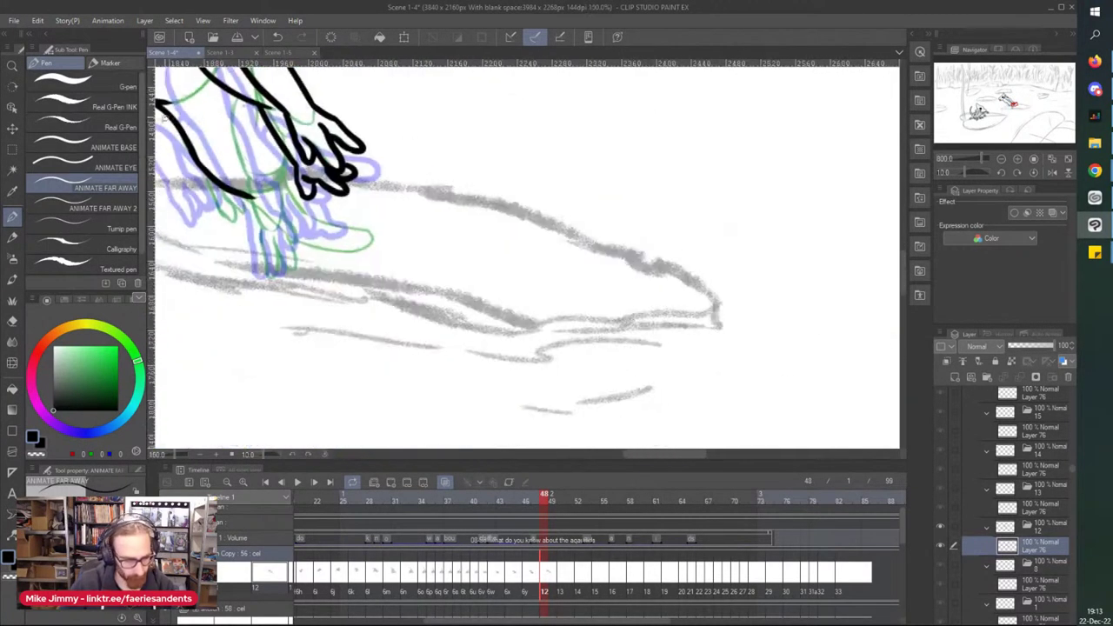
Step: Ink the small far foot and its toes where it hangs below the belly line
drag(160, 75, 230, 74)
scroll(230, 75, up, 5)
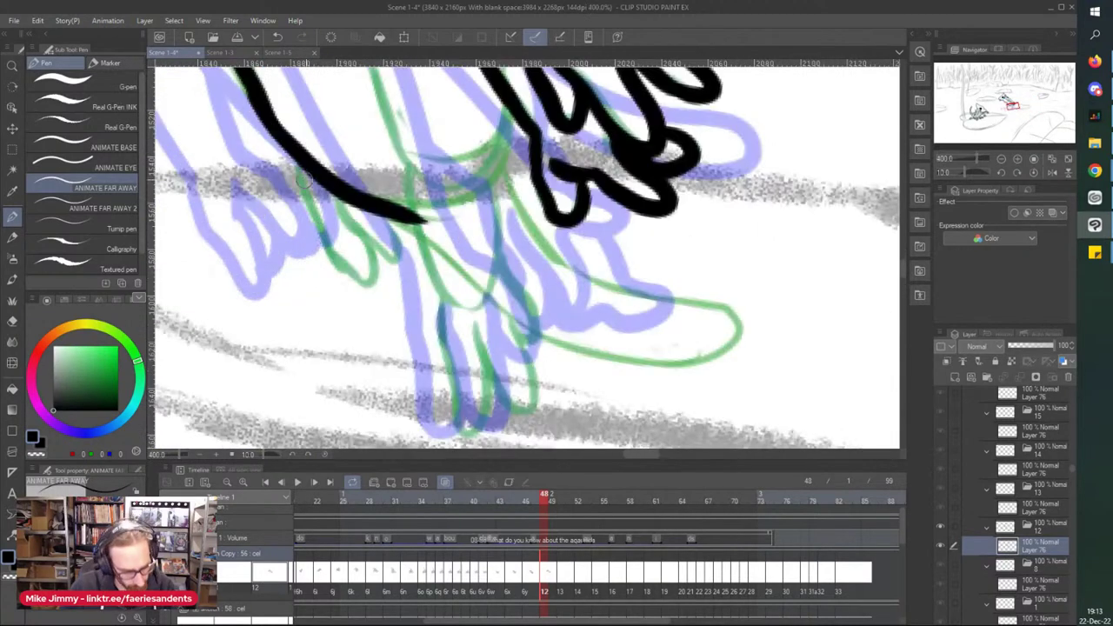
drag(323, 236, 357, 271)
mouse_move(338, 194)
mouse_down()
mouse_move(374, 260)
mouse_move(373, 198)
mouse_up()
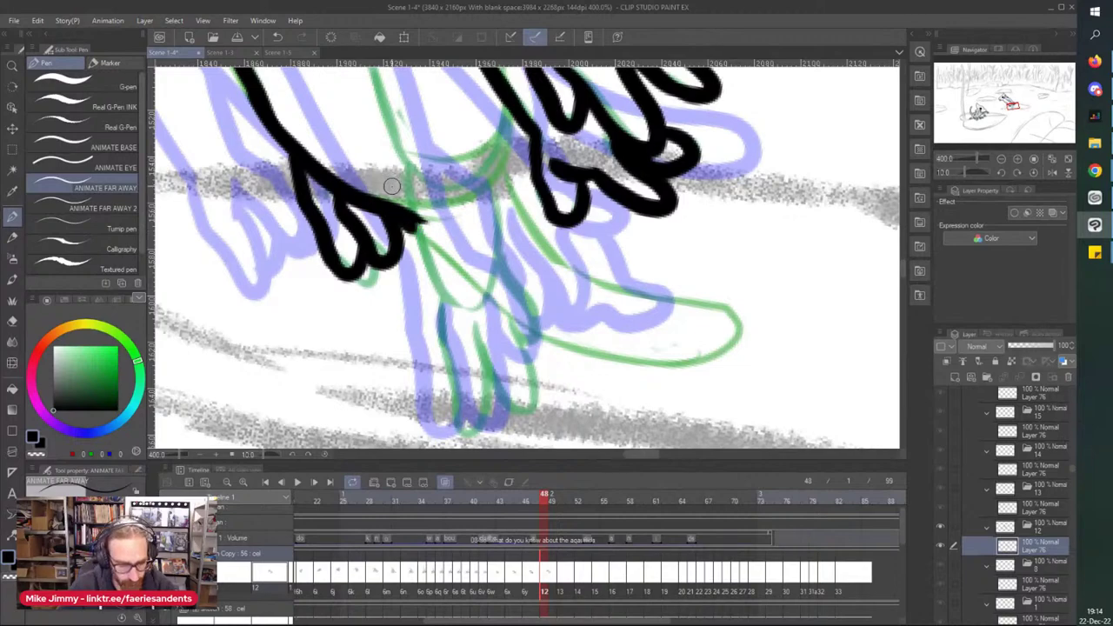
Step: Ink the hind leg's front and rear edges from the thigh down to the ankle
scroll(391, 183, down, 4)
scroll(379, 126, up, 4)
drag(427, 162, 454, 357)
scroll(435, 323, down, 2)
scroll(475, 346, up, 2)
drag(502, 270, 472, 354)
scroll(438, 349, down, 2)
scroll(403, 355, down, 2)
scroll(414, 412, up, 4)
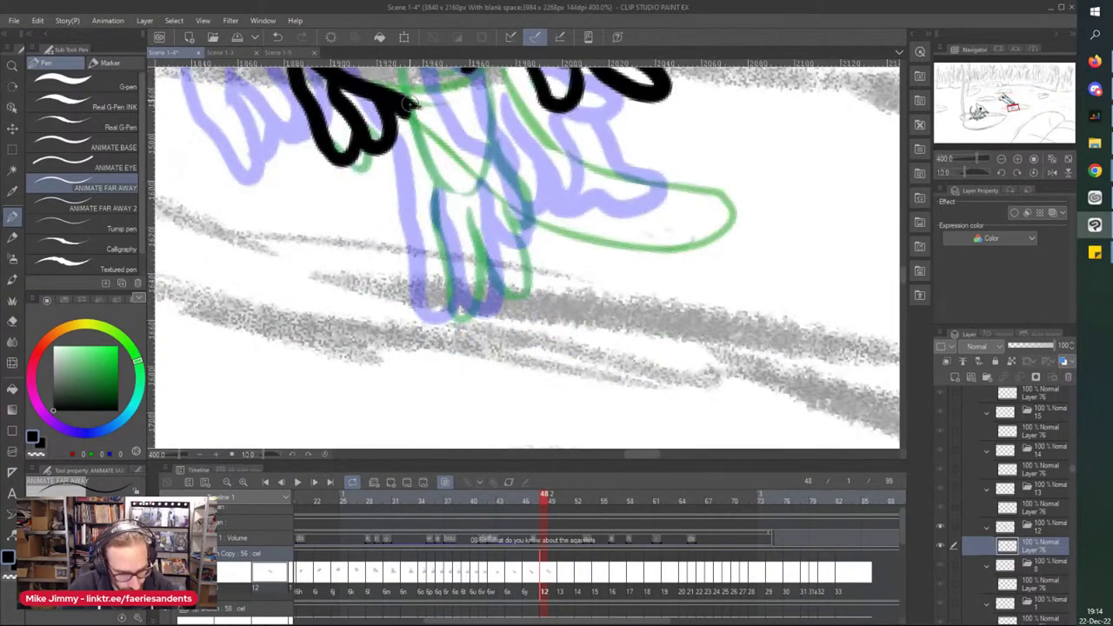
scroll(449, 235, up, 3)
drag(401, 126, 435, 255)
mouse_move(471, 130)
mouse_down()
mouse_move(486, 252)
mouse_move(514, 265)
mouse_move(532, 312)
mouse_up()
Step: Ink the toes of the hind foot
mouse_move(493, 273)
mouse_down()
mouse_move(510, 330)
mouse_move(527, 346)
mouse_move(503, 387)
mouse_up()
drag(465, 284, 494, 364)
mouse_move(437, 265)
mouse_down()
mouse_move(443, 346)
mouse_move(478, 346)
mouse_move(473, 329)
mouse_up()
key(ctrl+minus)
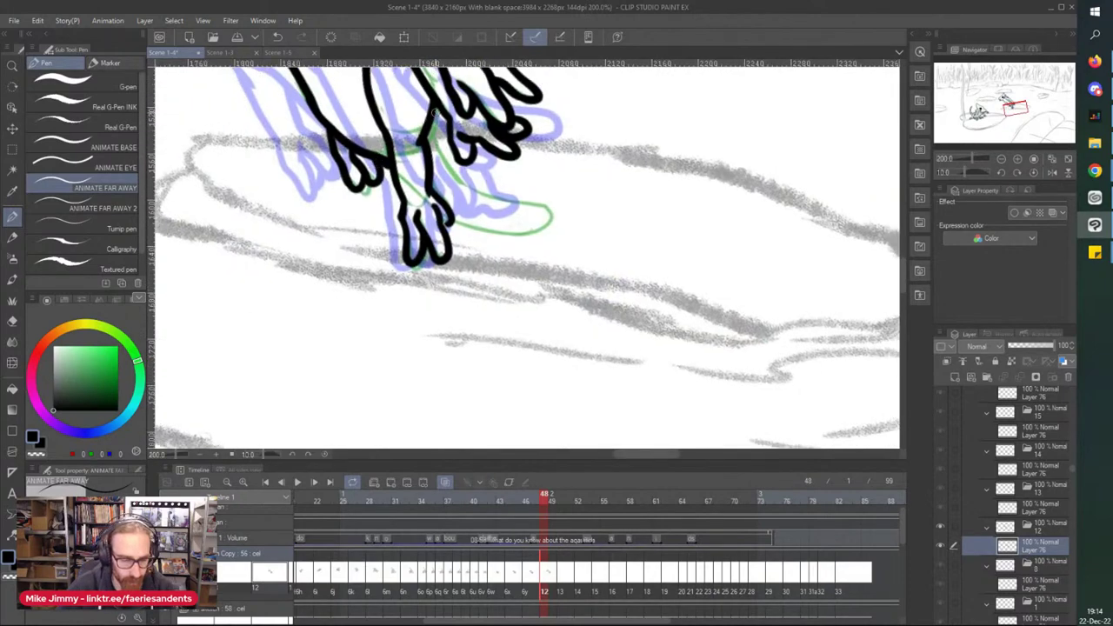
Step: Ink the base of the hind leg's rear edge and the curved tail behind it
scroll(435, 113, up, 2)
drag(434, 105, 417, 234)
scroll(385, 187, down, 1)
scroll(422, 251, up, 1)
scroll(389, 175, down, 2)
mouse_move(383, 151)
mouse_down()
mouse_move(419, 214)
mouse_move(607, 323)
mouse_move(385, 264)
mouse_up()
scroll(327, 205, down, 1)
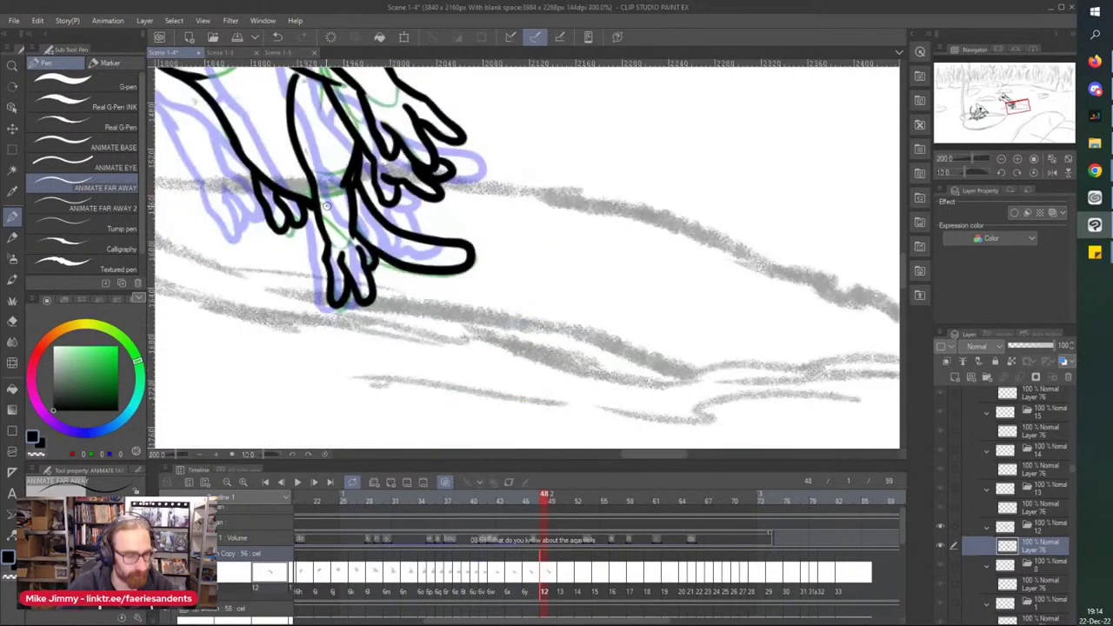
scroll(327, 205, down, 4)
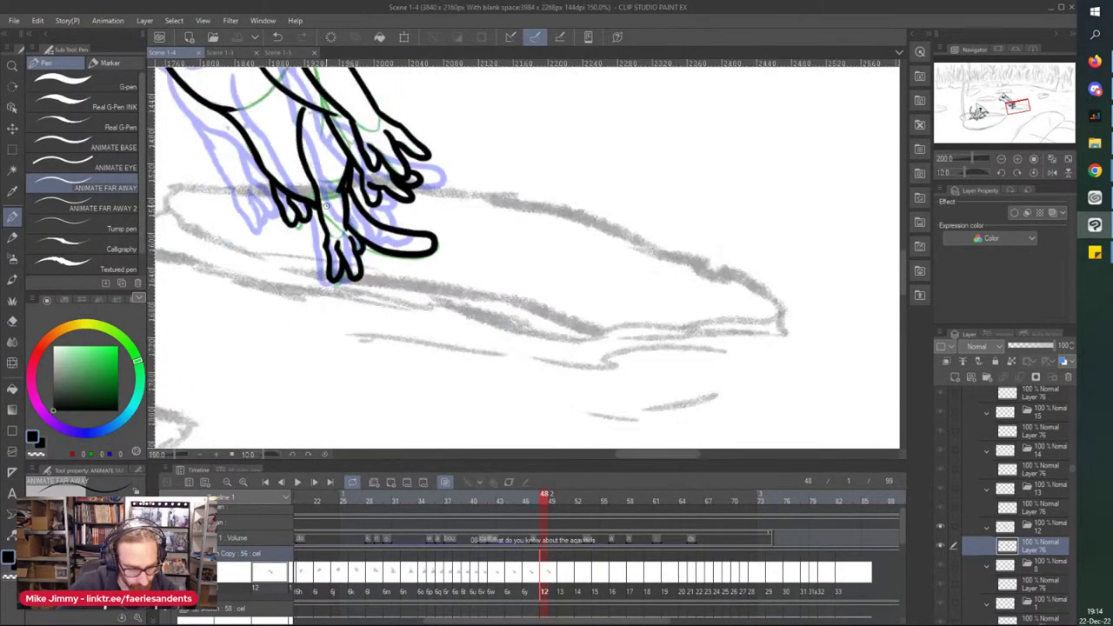
Step: Ink the front edge of the small far forearm emerging below the chest
scroll(273, 141, up, 5)
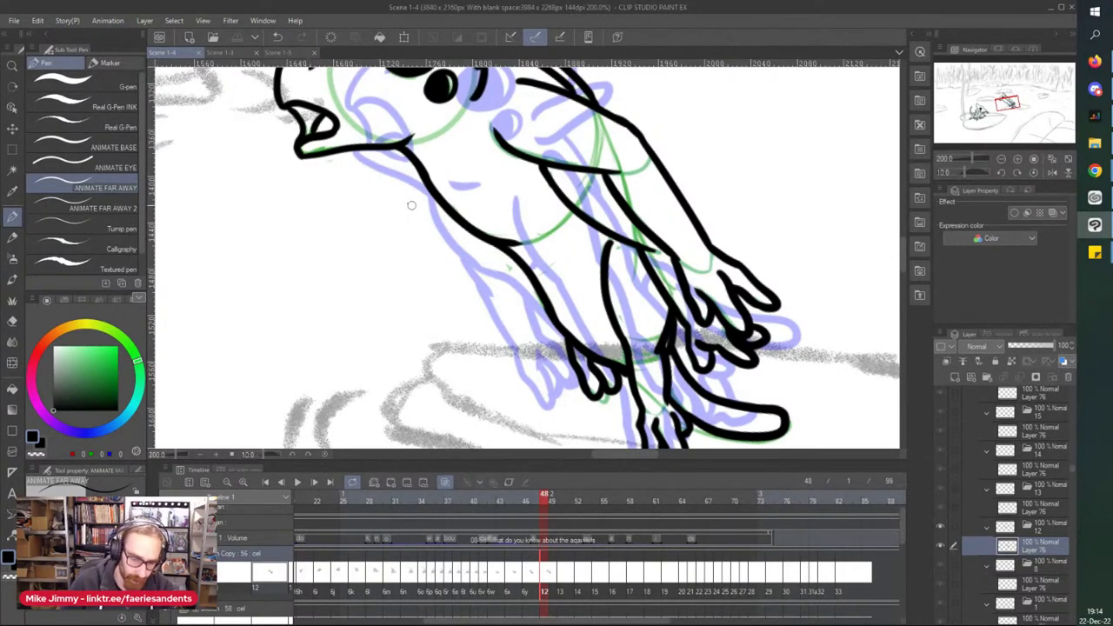
scroll(420, 208, down, 4)
scroll(426, 226, up, 6)
scroll(386, 136, down, 3)
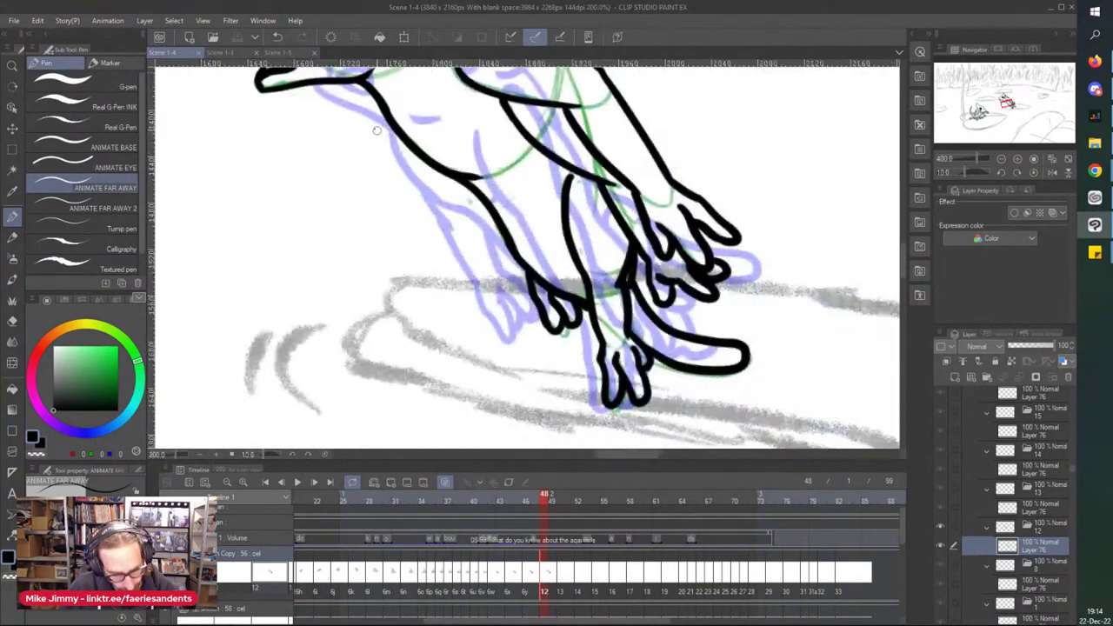
scroll(427, 163, up, 3)
drag(425, 165, 469, 256)
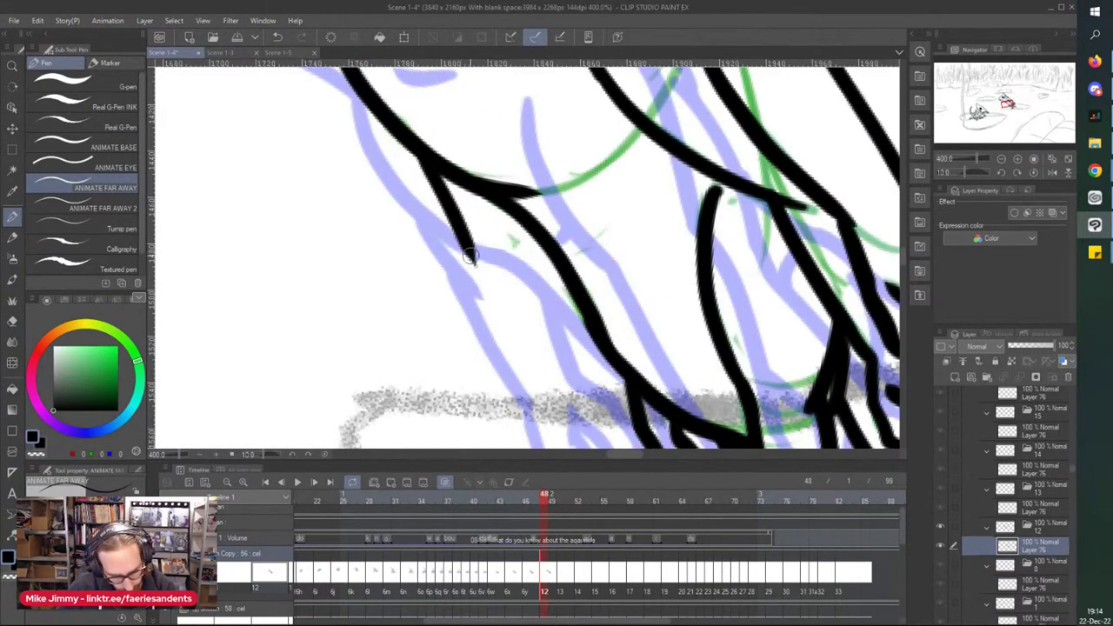
scroll(470, 257, down, 3)
scroll(439, 236, up, 3)
Step: Ink the fingers of the small far hand below the chest and save the file
mouse_move(443, 246)
mouse_down()
mouse_move(470, 289)
mouse_move(494, 280)
mouse_move(470, 206)
mouse_up()
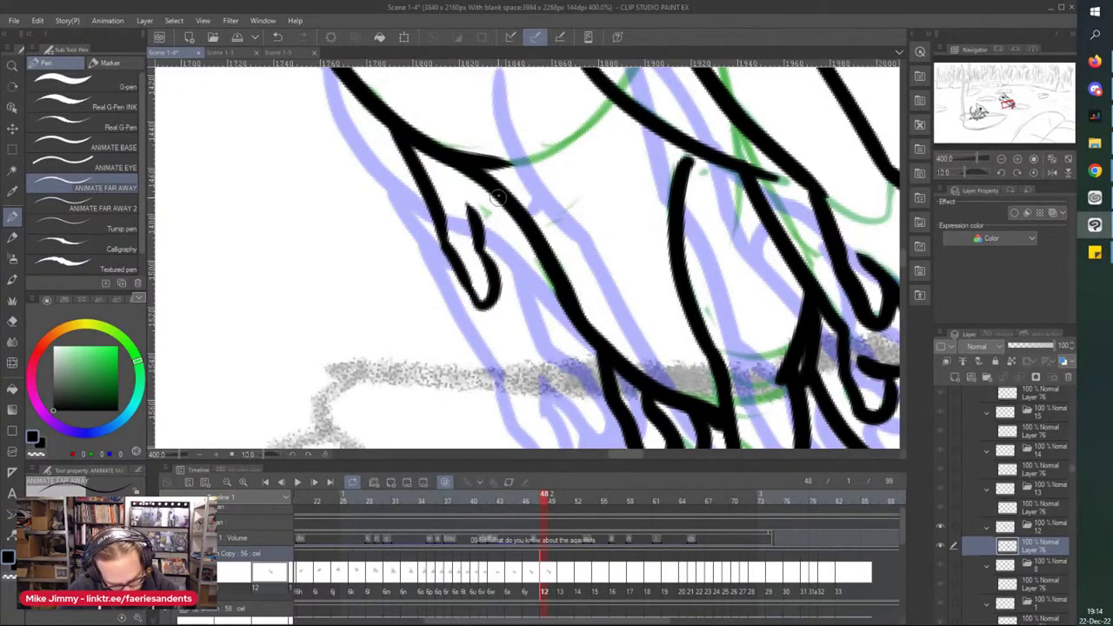
drag(514, 235, 473, 219)
drag(509, 256, 485, 292)
scroll(469, 260, down, 4)
key(ctrl+s)
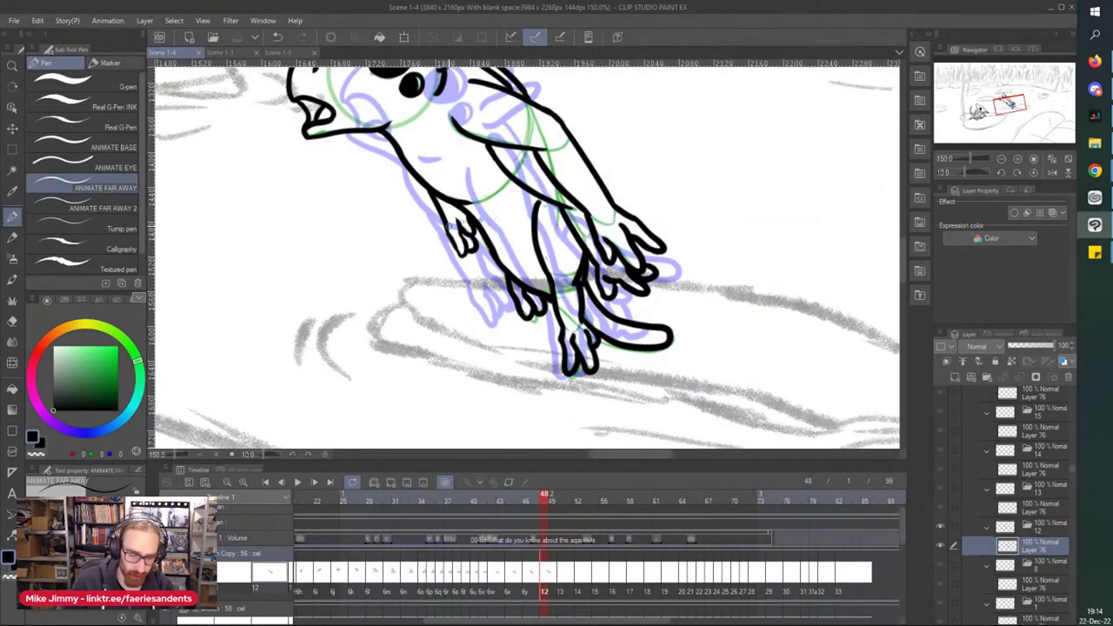
Step: Go to cel 13 at frame 50 and make its Layer 76 active for inking
click(561, 577)
scroll(348, 174, down, 4)
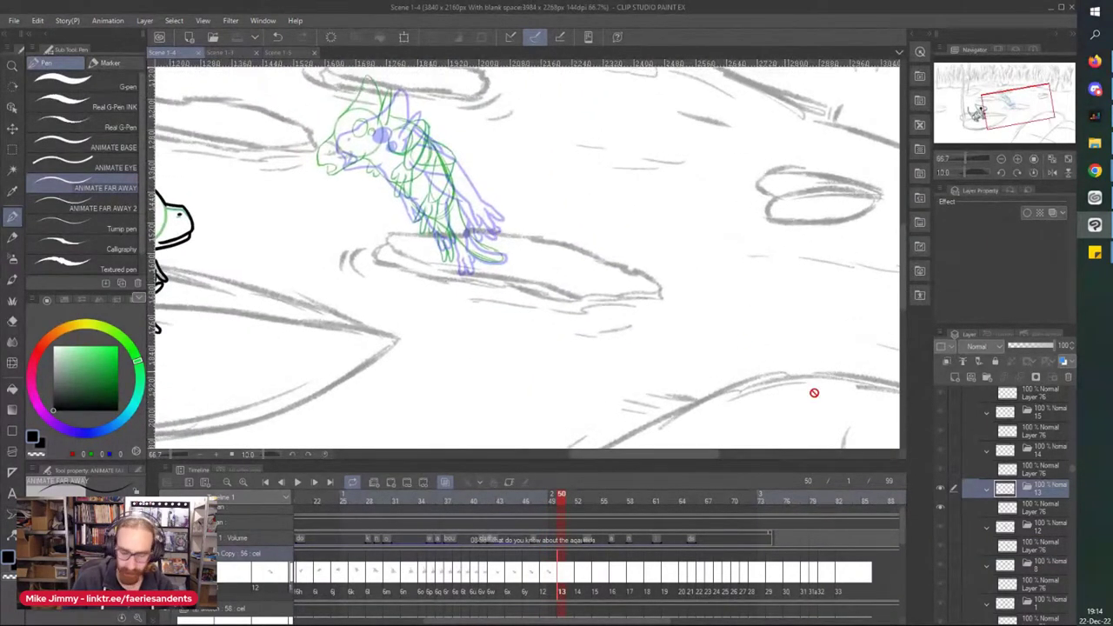
click(1004, 508)
Step: Ink both eyes on cel 13 in solid black, leaving a highlight near the top of each
scroll(347, 131, up, 5)
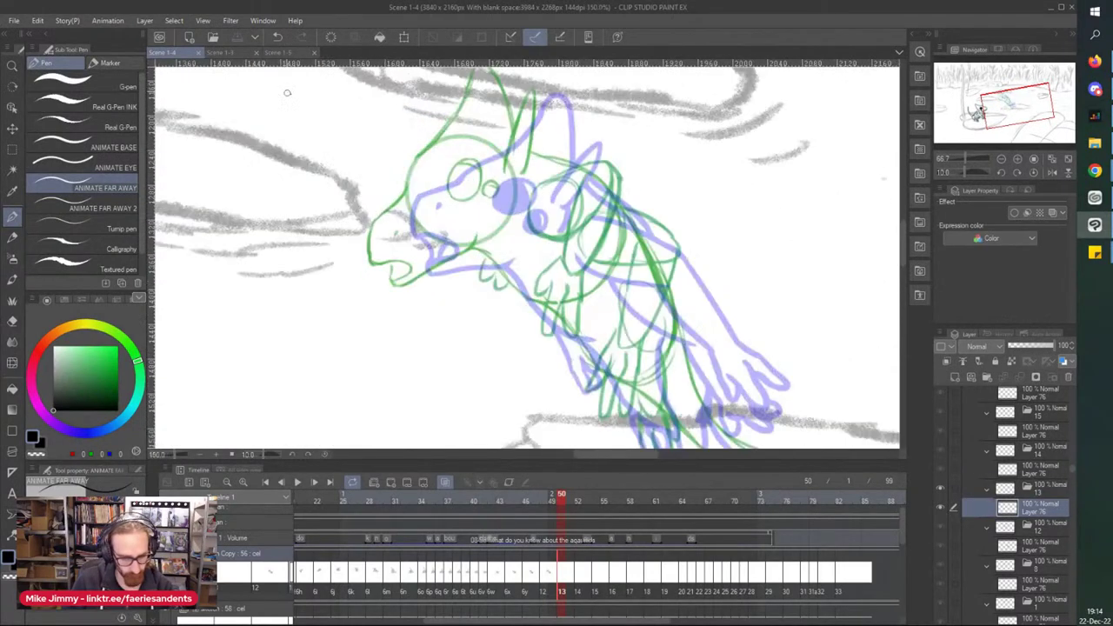
scroll(501, 180, up, 4)
mouse_move(478, 296)
mouse_down()
mouse_move(559, 198)
mouse_move(621, 207)
mouse_move(636, 332)
mouse_move(508, 398)
mouse_move(497, 247)
mouse_move(634, 265)
mouse_move(558, 233)
mouse_move(500, 271)
mouse_move(481, 331)
mouse_move(517, 253)
mouse_move(510, 335)
mouse_move(544, 357)
mouse_move(521, 359)
mouse_move(584, 340)
mouse_move(613, 280)
mouse_move(596, 272)
mouse_move(582, 298)
mouse_move(518, 297)
mouse_move(611, 242)
mouse_move(539, 233)
mouse_move(560, 230)
mouse_move(534, 244)
mouse_move(585, 246)
mouse_move(571, 186)
mouse_up()
key(e)
key(p)
mouse_move(609, 293)
mouse_down()
mouse_move(561, 250)
mouse_move(530, 260)
mouse_move(499, 249)
mouse_move(586, 276)
mouse_move(492, 252)
mouse_move(476, 287)
mouse_up()
mouse_move(666, 381)
mouse_down()
mouse_move(743, 356)
mouse_move(712, 295)
mouse_move(667, 389)
mouse_move(676, 346)
mouse_move(726, 376)
mouse_move(707, 351)
mouse_move(682, 386)
mouse_up()
scroll(610, 221, down, 3)
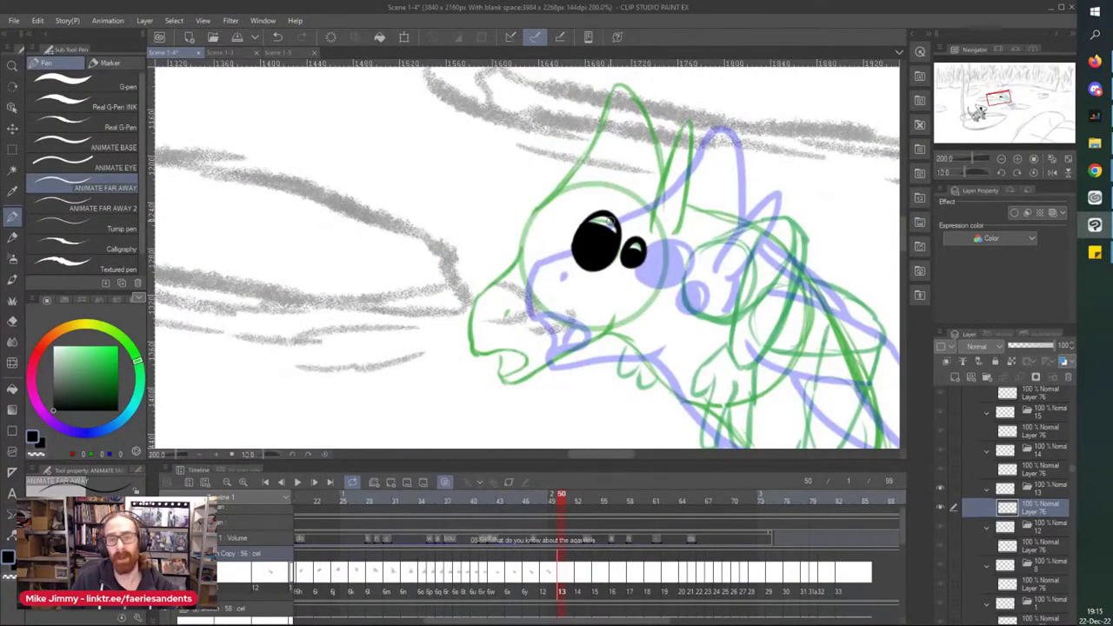
Step: Ink the head profile on cel 13, covering the forehead, snout, nostril, open mouth and lower jaw
scroll(527, 281, up, 2)
drag(537, 203, 503, 278)
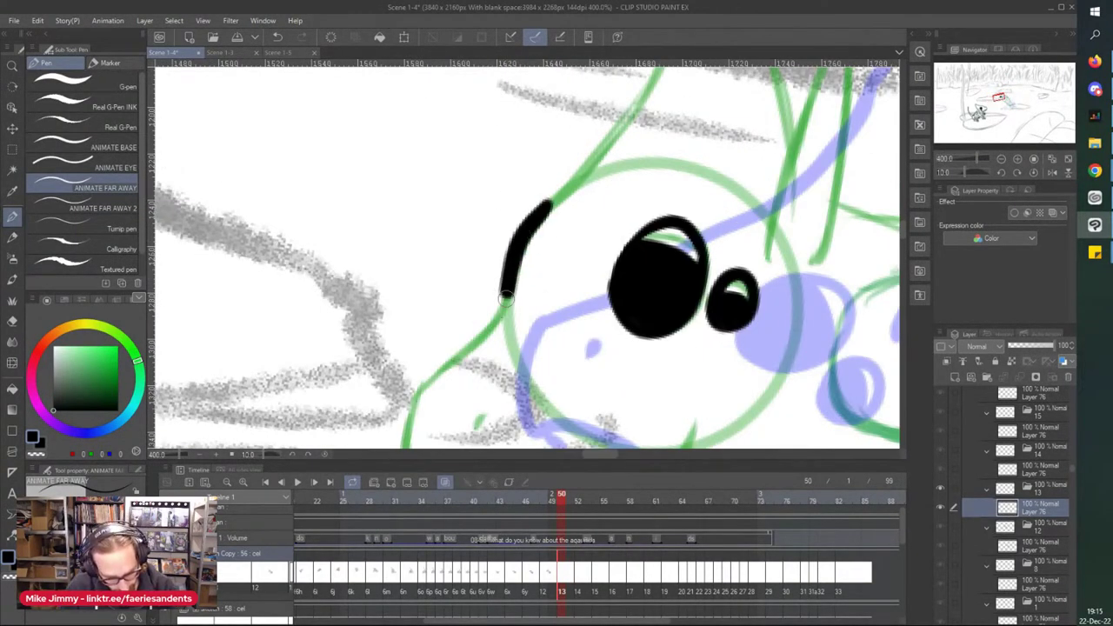
scroll(502, 278, down, 2)
scroll(480, 306, up, 2)
mouse_move(550, 154)
mouse_down()
mouse_move(455, 267)
mouse_move(455, 373)
mouse_move(497, 368)
mouse_move(532, 407)
mouse_move(507, 410)
mouse_move(502, 376)
mouse_up()
mouse_move(507, 428)
mouse_down()
mouse_move(535, 431)
mouse_move(674, 350)
mouse_move(730, 300)
mouse_up()
scroll(588, 147, down, 3)
drag(623, 213, 612, 224)
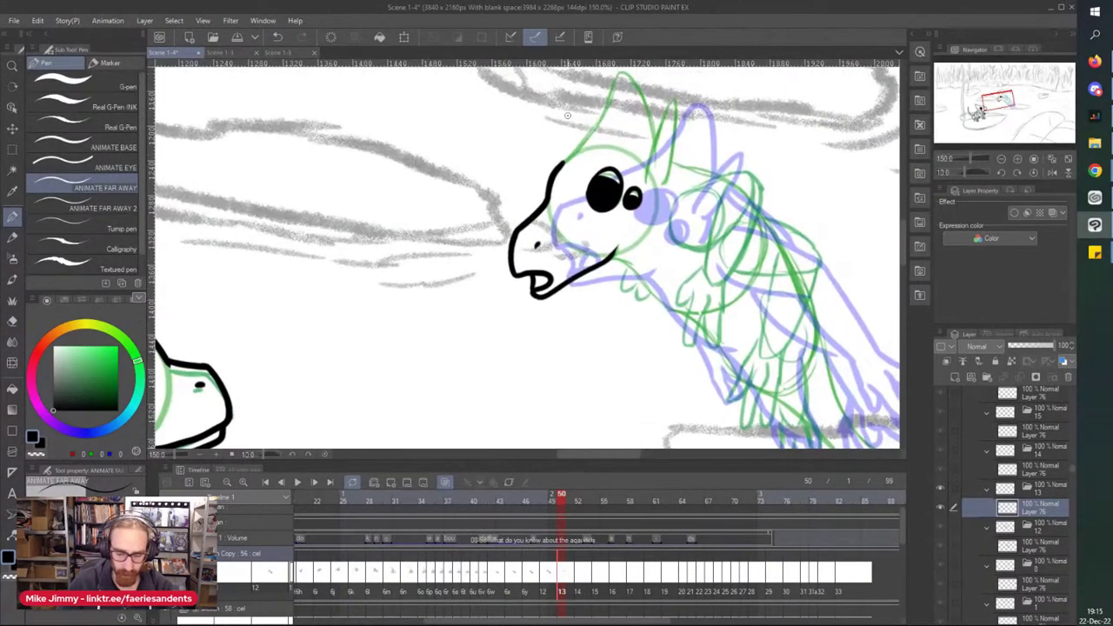
Step: Ink the narrow rear ear and the large pointed front ear on top of the head
scroll(607, 113, up, 2)
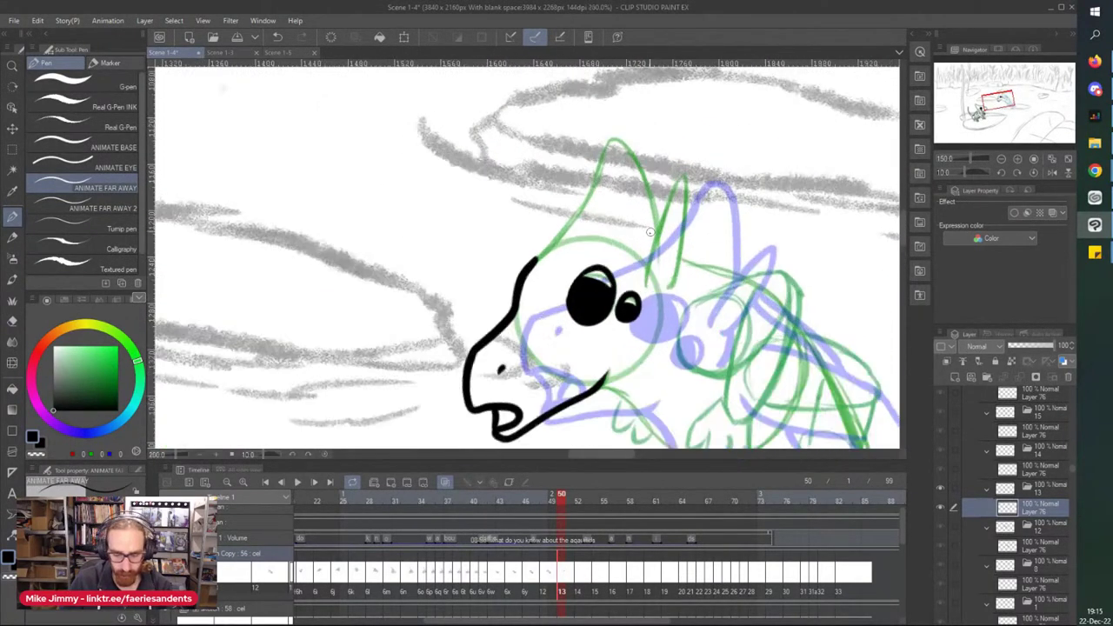
scroll(646, 221, up, 2)
mouse_move(621, 335)
mouse_down()
mouse_move(624, 291)
mouse_move(705, 111)
mouse_move(658, 343)
mouse_up()
scroll(393, 280, down, 1)
scroll(443, 244, up, 1)
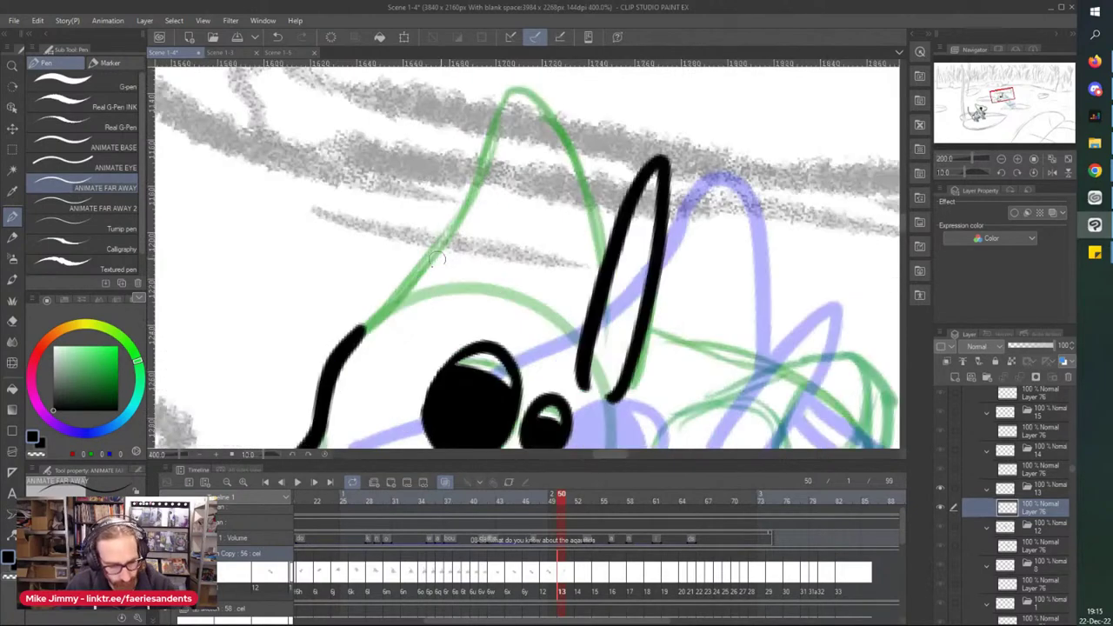
mouse_move(342, 348)
mouse_down()
mouse_move(459, 228)
mouse_move(505, 93)
mouse_move(597, 268)
mouse_up()
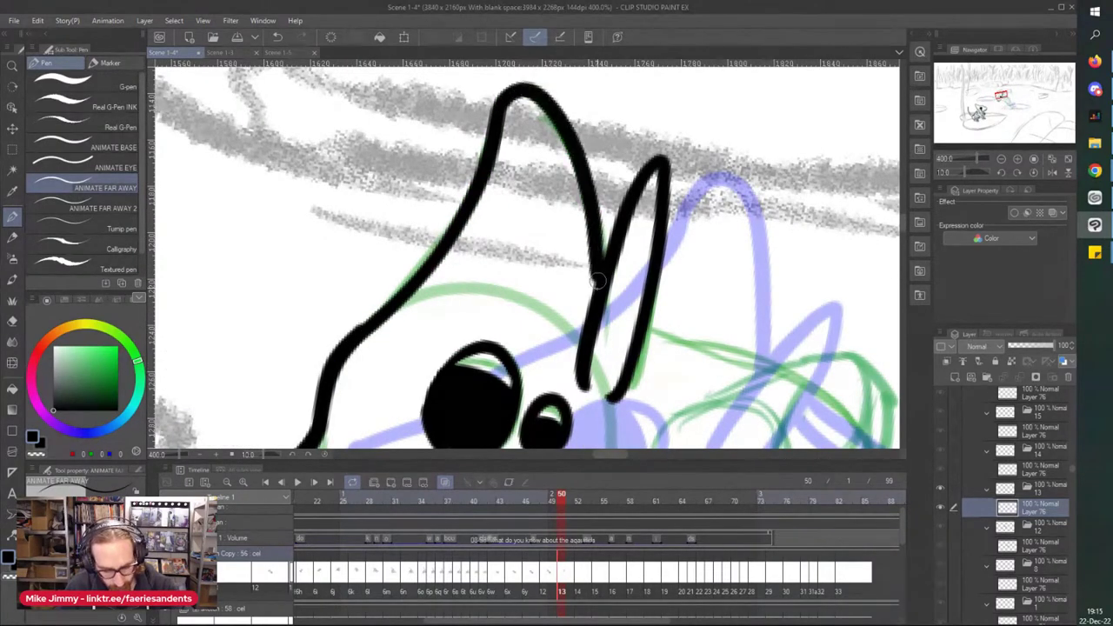
drag(626, 382, 623, 427)
Step: Ink the throat line running from the back of the jaw down to the near hand
scroll(570, 297, down, 3)
drag(559, 447, 559, 381)
scroll(559, 380, up, 3)
mouse_move(473, 290)
mouse_down()
mouse_move(527, 315)
mouse_move(683, 445)
mouse_up()
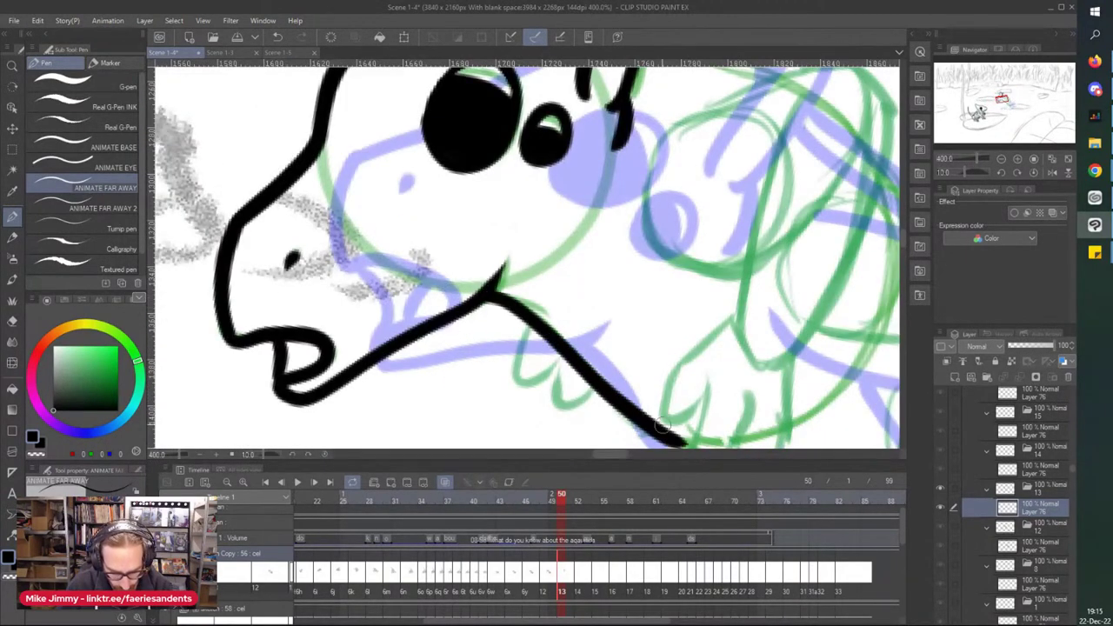
scroll(454, 305, down, 3)
Step: Ink the nape behind the ears and the rounded top of the near shoulder
scroll(453, 304, up, 5)
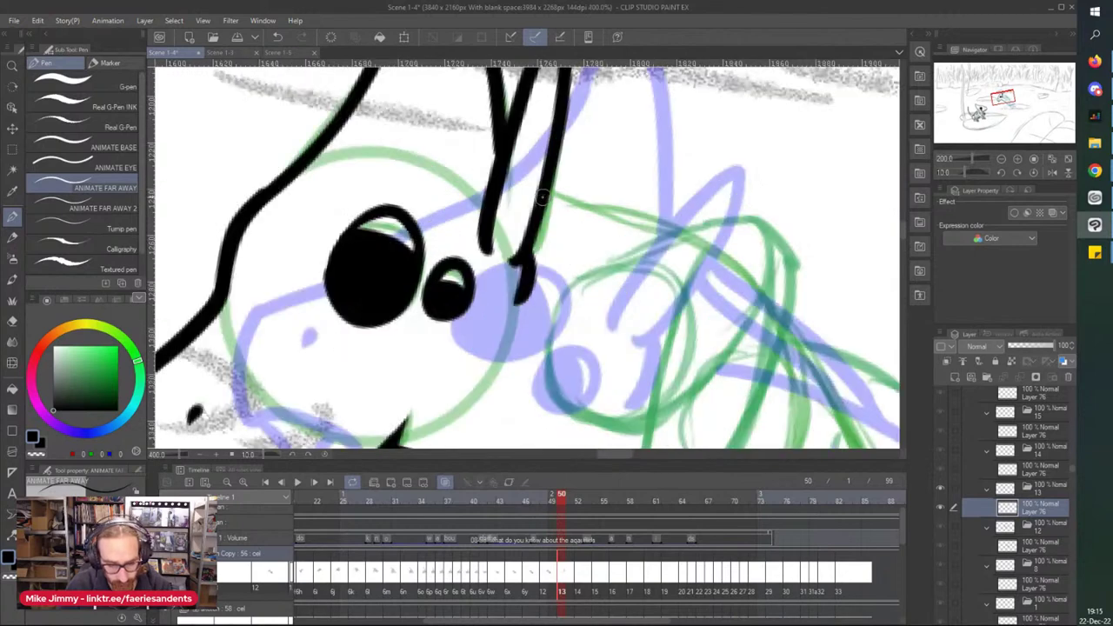
drag(559, 214, 628, 242)
mouse_move(554, 325)
mouse_down()
mouse_move(652, 241)
mouse_move(787, 246)
mouse_move(800, 271)
mouse_up()
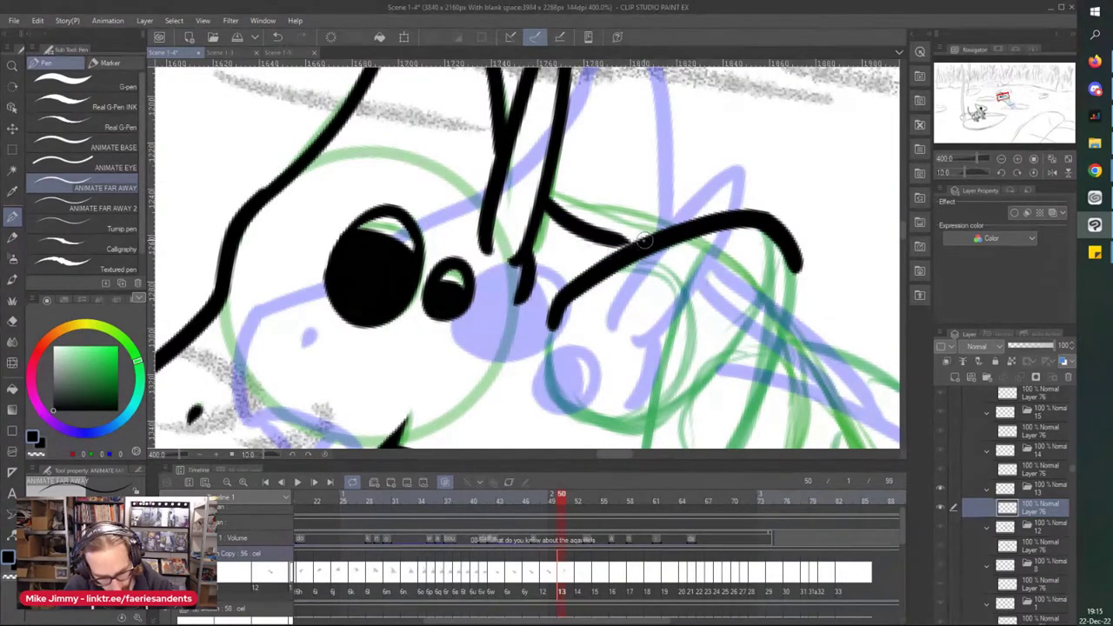
drag(551, 177, 652, 233)
scroll(549, 174, down, 3)
scroll(580, 343, up, 3)
scroll(560, 145, down, 4)
Step: Ink the front and back edges of the near arm down to the wrist
scroll(571, 106, up, 4)
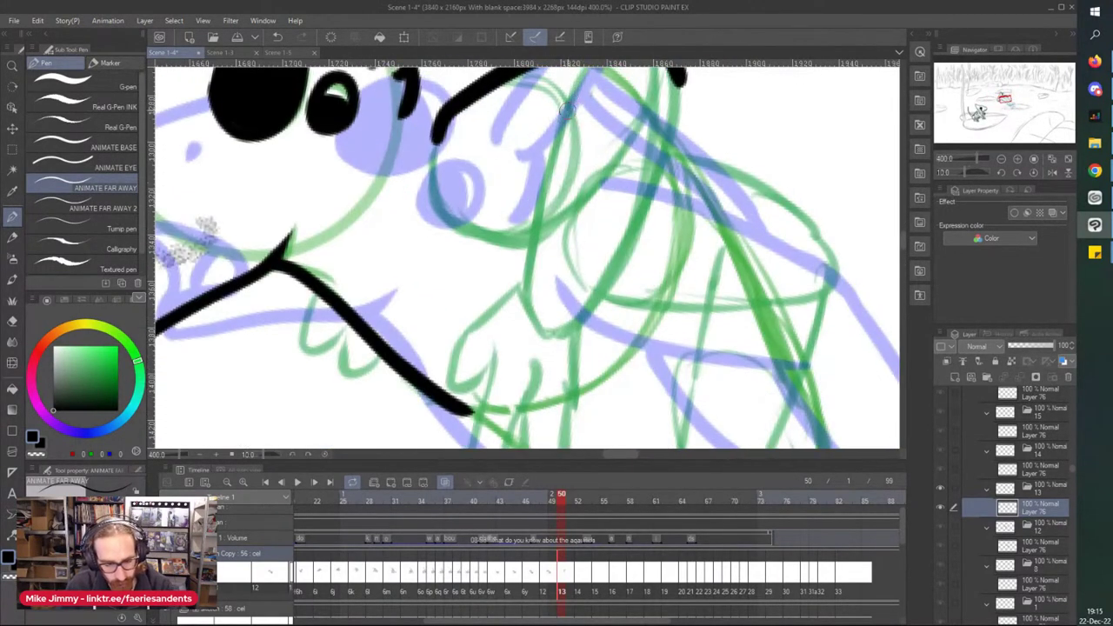
drag(583, 85, 520, 319)
mouse_move(678, 90)
mouse_down()
mouse_move(634, 266)
mouse_move(580, 347)
mouse_up()
scroll(590, 251, down, 2)
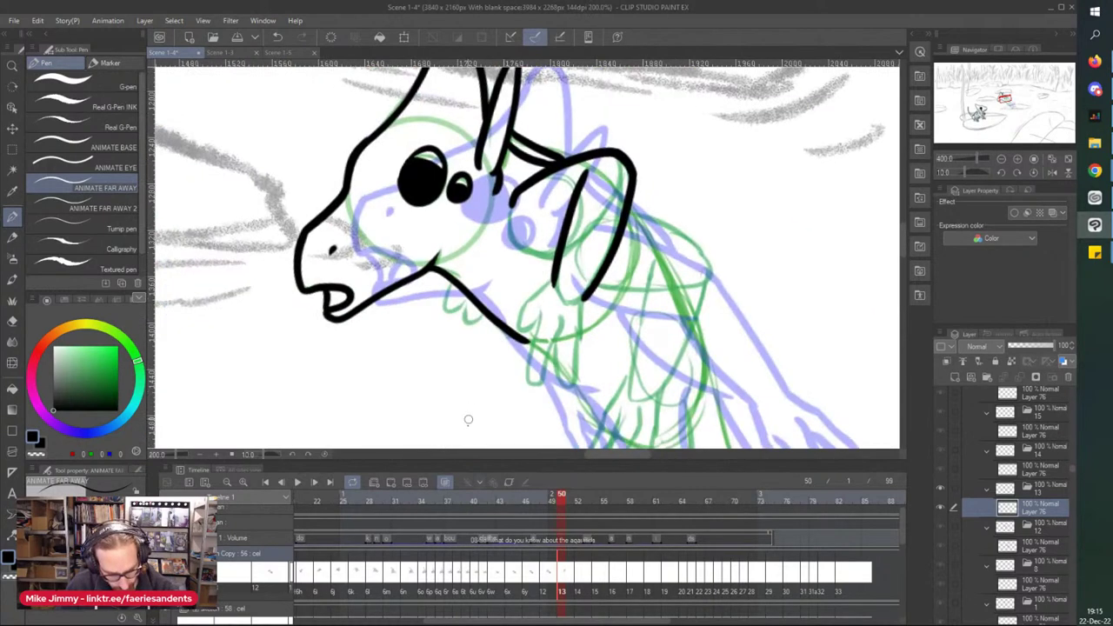
Step: Ink the thumb and fingers of the near hand over the throat line
scroll(469, 417, up, 3)
mouse_move(623, 144)
mouse_down()
mouse_move(569, 185)
mouse_move(548, 230)
mouse_move(582, 239)
mouse_up()
mouse_move(595, 195)
mouse_down()
mouse_move(594, 234)
mouse_move(638, 232)
mouse_move(585, 365)
mouse_move(588, 233)
mouse_up()
mouse_move(683, 181)
mouse_down()
mouse_move(682, 261)
mouse_move(639, 356)
mouse_move(628, 247)
mouse_up()
scroll(580, 115, down, 3)
scroll(570, 198, up, 3)
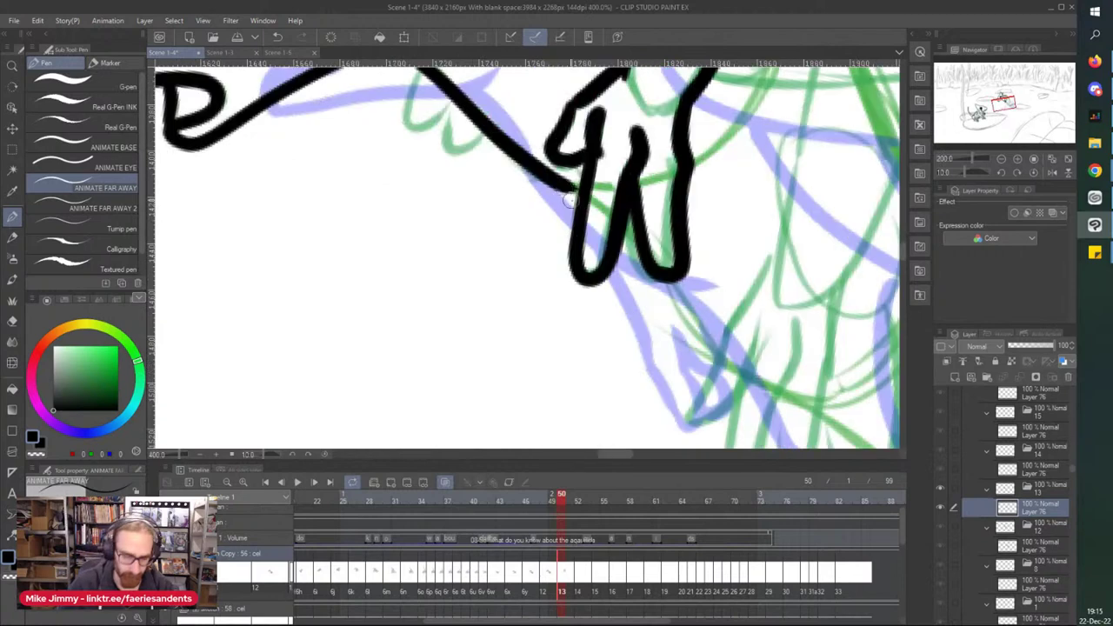
Step: Ink the small far-hand fingers below the throat and the short curve joining the shoulder to the arm
mouse_move(419, 73)
mouse_down()
mouse_move(402, 113)
mouse_move(441, 77)
mouse_up()
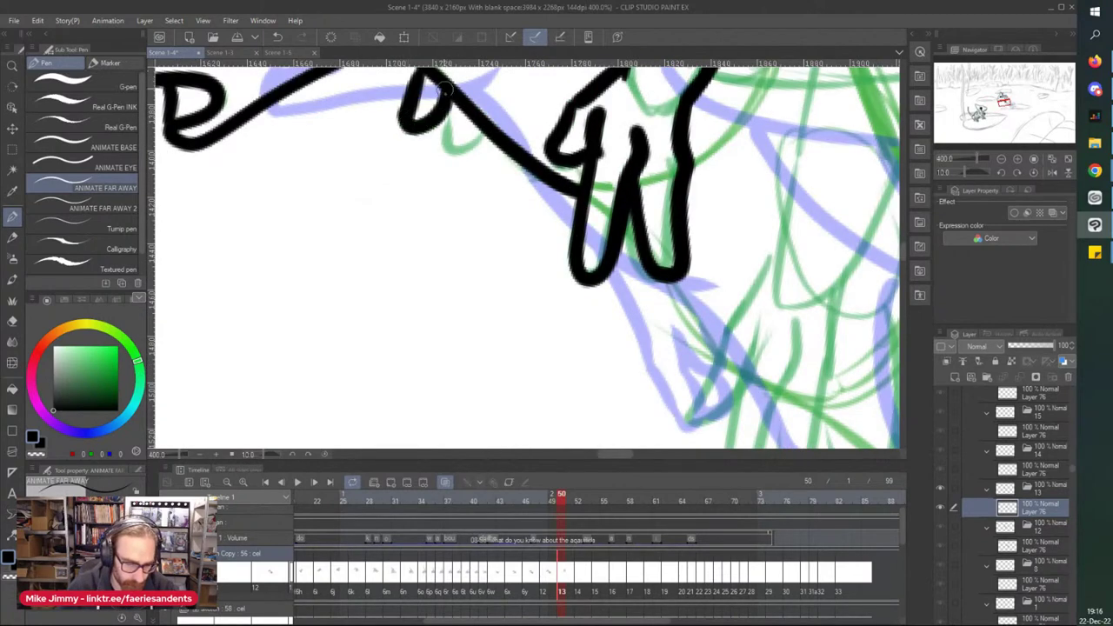
scroll(405, 113, down, 5)
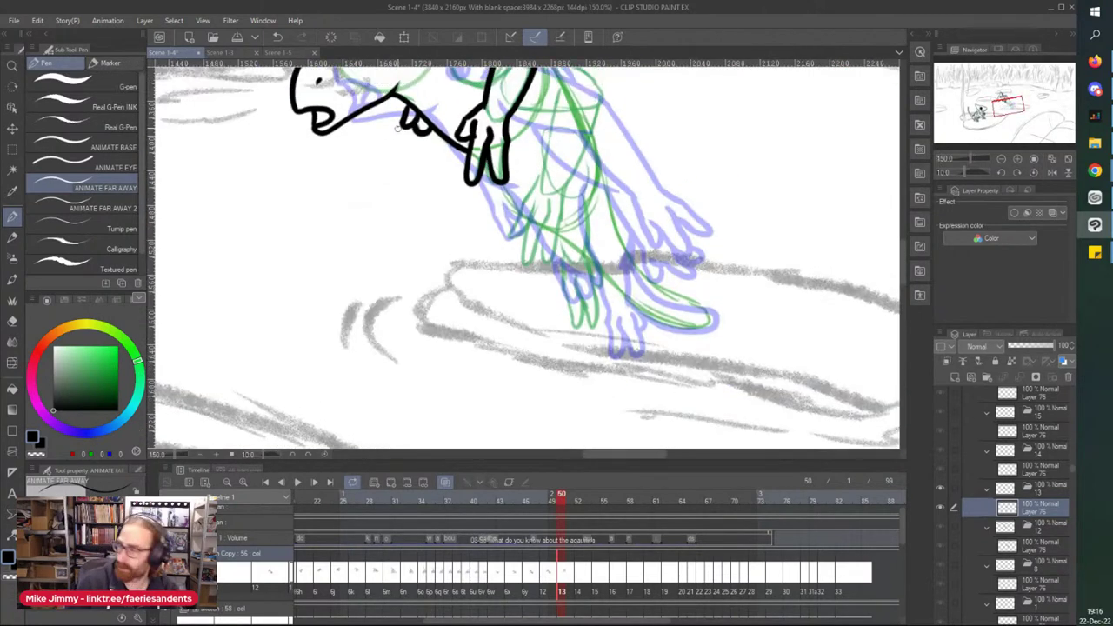
scroll(396, 119, up, 5)
drag(538, 198, 460, 165)
scroll(310, 93, down, 5)
scroll(349, 136, down, 2)
scroll(348, 137, up, 3)
Step: Ink the back line down to the hip and both edges of the near leg
scroll(408, 149, up, 5)
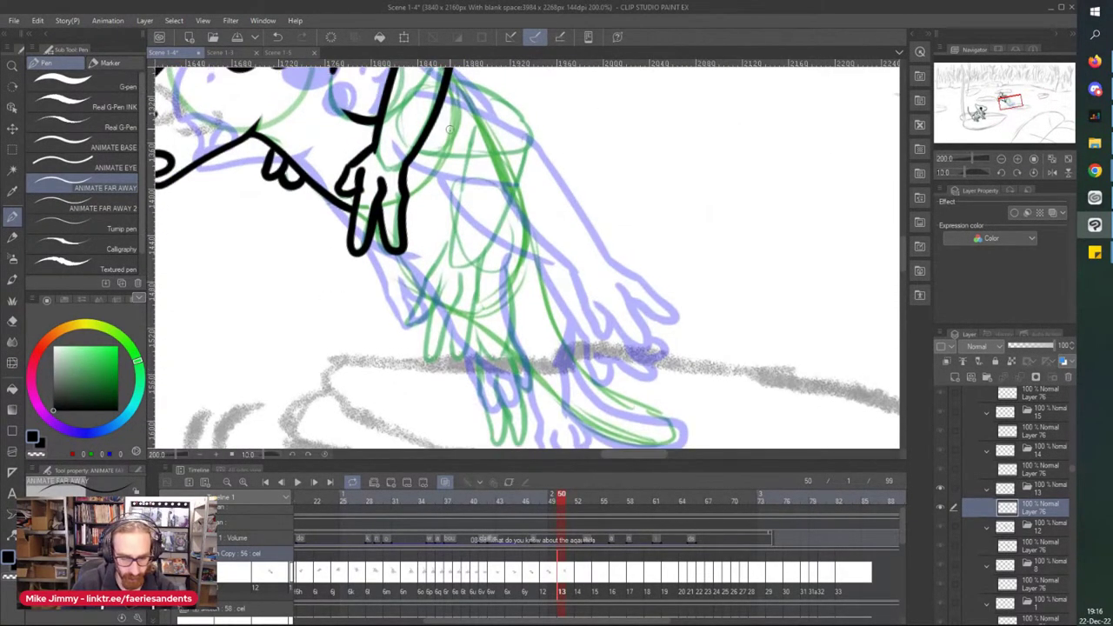
mouse_move(470, 191)
mouse_down()
mouse_move(606, 256)
mouse_move(639, 324)
mouse_up()
scroll(519, 320, down, 5)
drag(543, 252, 520, 329)
drag(599, 265, 543, 388)
scroll(505, 300, down, 5)
Step: Ink the toes of the near foot, the belly edge leading to it and the flank line between arm and leg
scroll(523, 247, up, 5)
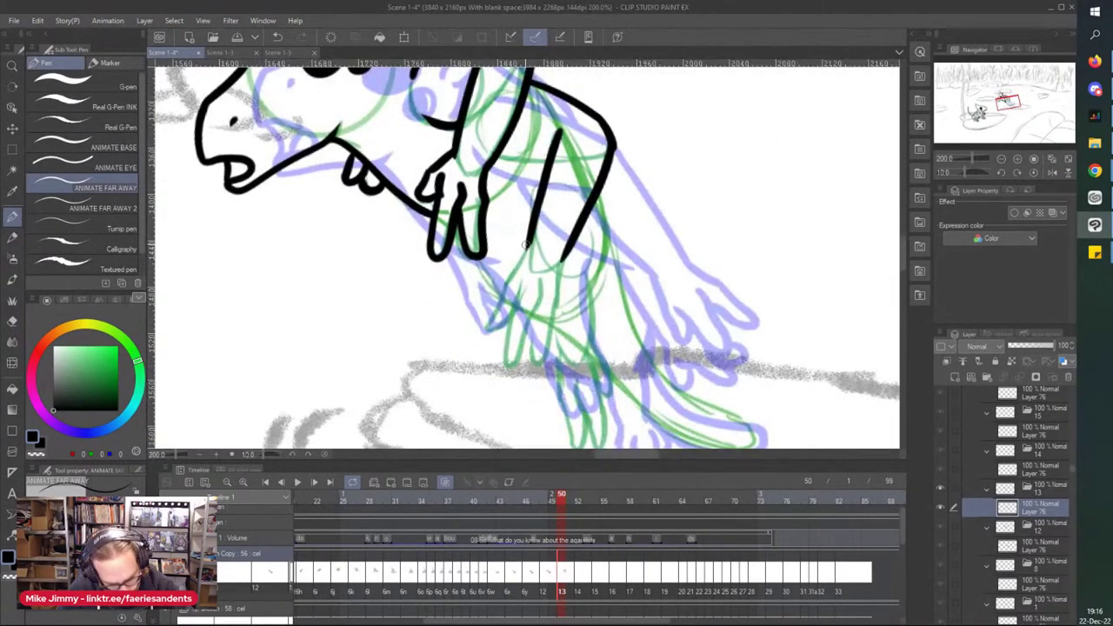
drag(504, 280, 488, 318)
mouse_move(519, 284)
mouse_down()
mouse_move(507, 360)
mouse_move(535, 310)
mouse_up()
mouse_move(558, 264)
mouse_down()
mouse_move(554, 352)
mouse_move(534, 334)
mouse_up()
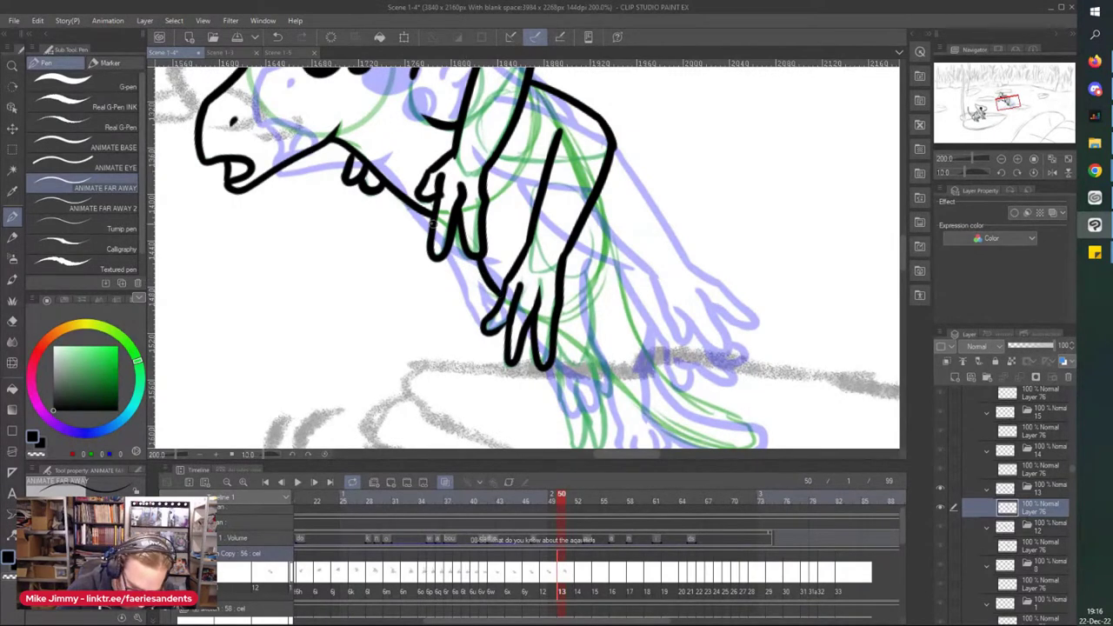
drag(543, 159, 494, 165)
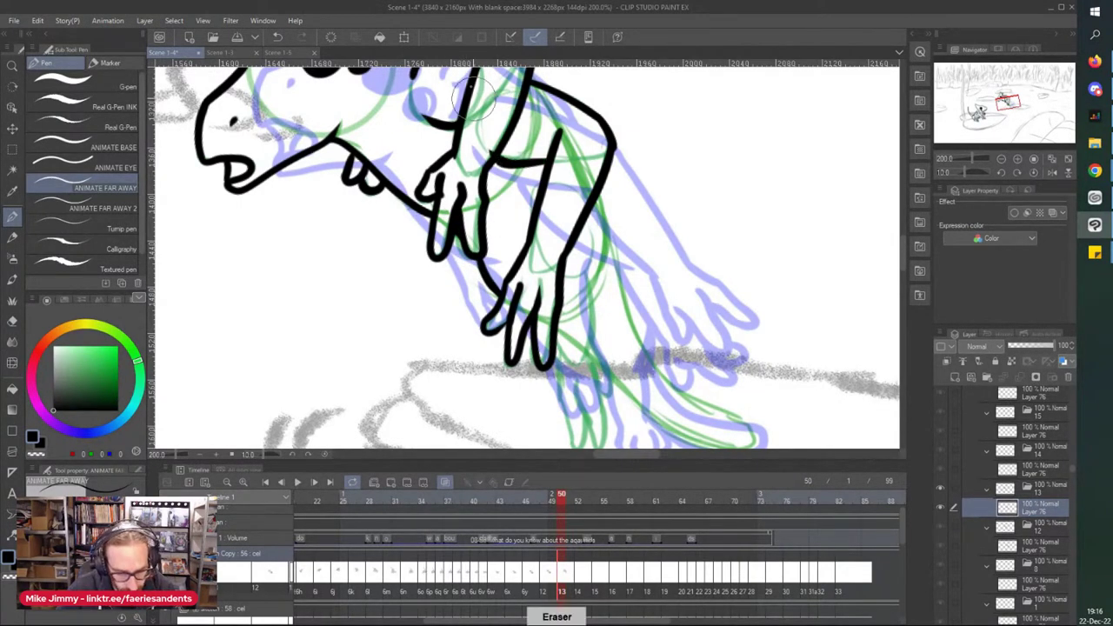
Step: Ink the back edge of the far leg and the rear toe of its foot
scroll(469, 176, up, 2)
scroll(513, 155, down, 2)
scroll(577, 235, up, 2)
drag(590, 156, 579, 273)
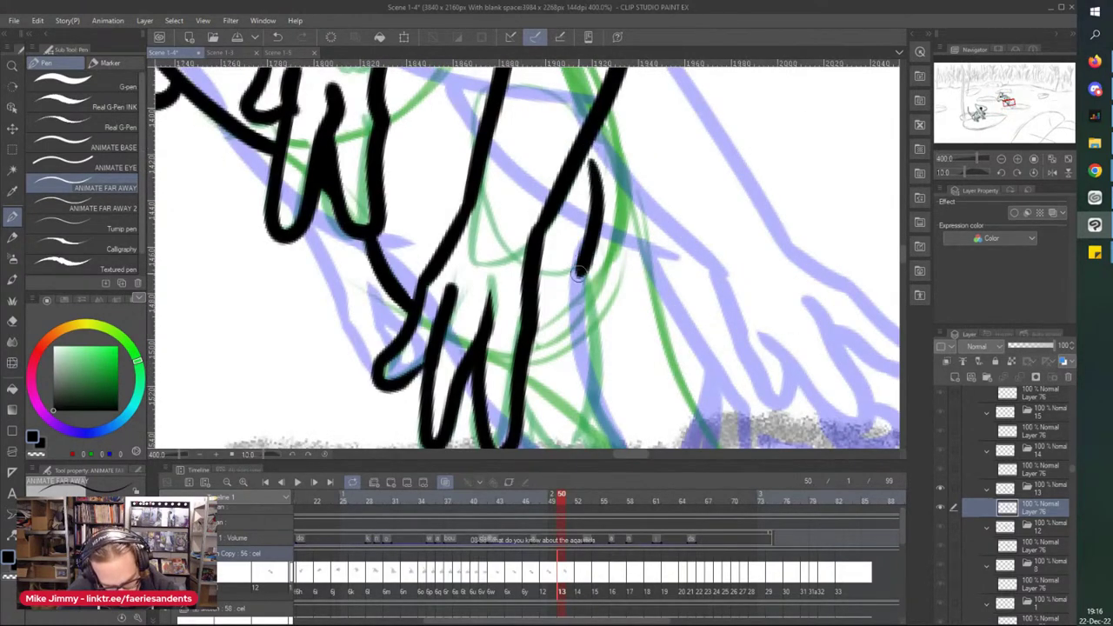
scroll(452, 180, down, 2)
scroll(524, 165, up, 2)
mouse_move(523, 89)
mouse_down()
mouse_move(533, 252)
mouse_move(520, 235)
mouse_move(551, 264)
mouse_move(560, 341)
mouse_up()
mouse_move(532, 275)
mouse_down()
mouse_move(559, 349)
mouse_move(561, 399)
mouse_move(532, 424)
mouse_up()
scroll(486, 324, down, 2)
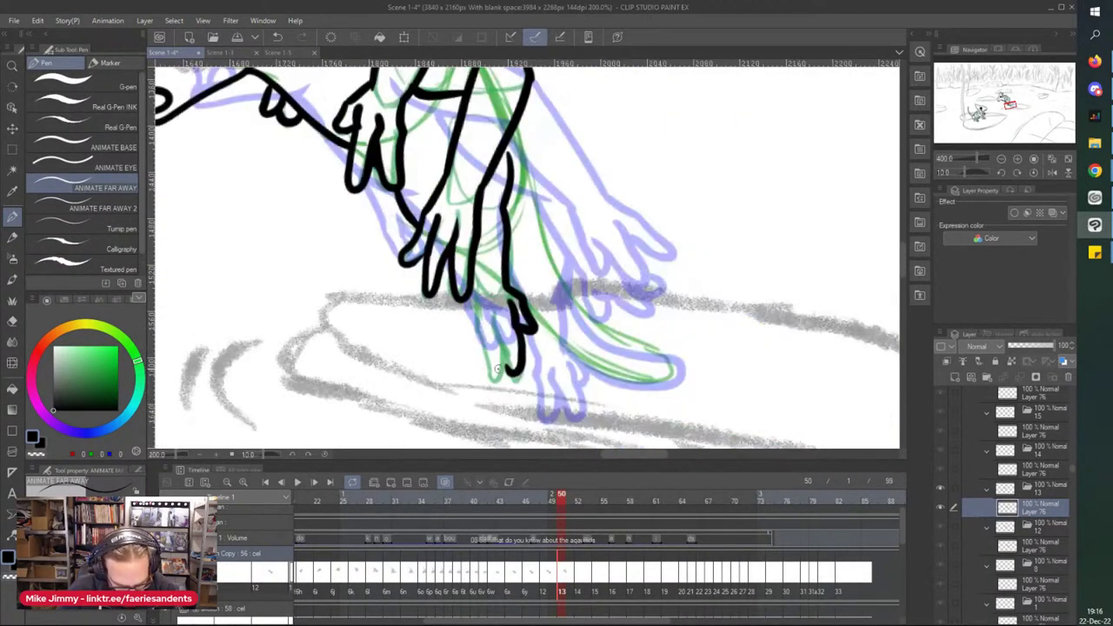
Step: Ink the remaining toes and the front edge of the far foot
scroll(492, 293, up, 2)
drag(485, 287, 523, 395)
mouse_move(446, 248)
mouse_down()
mouse_move(461, 353)
mouse_move(498, 340)
mouse_up()
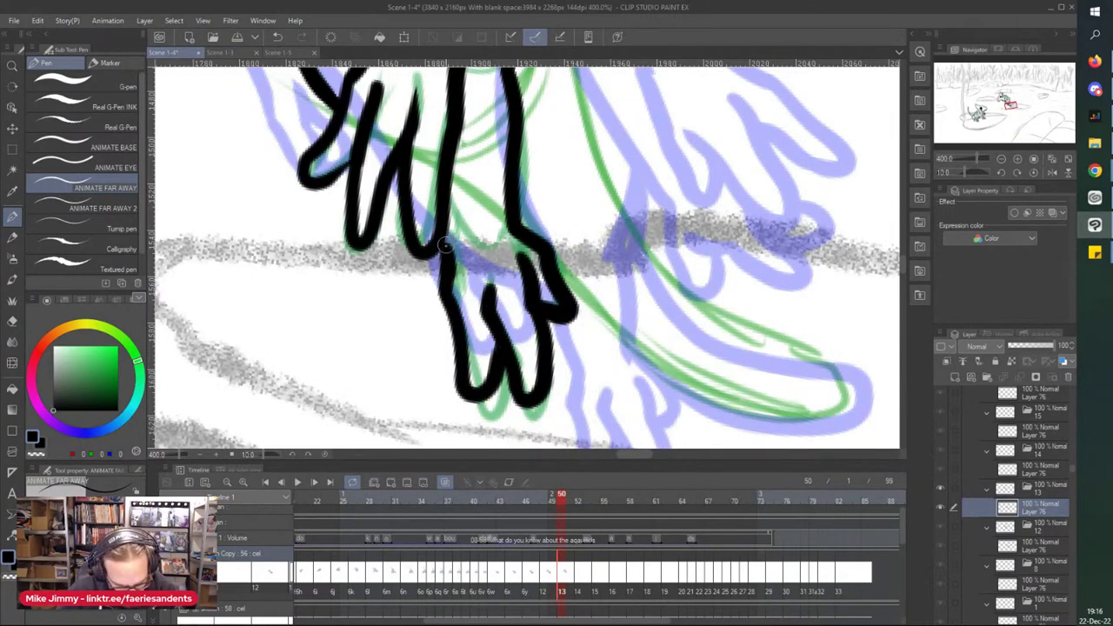
scroll(443, 229, down, 2)
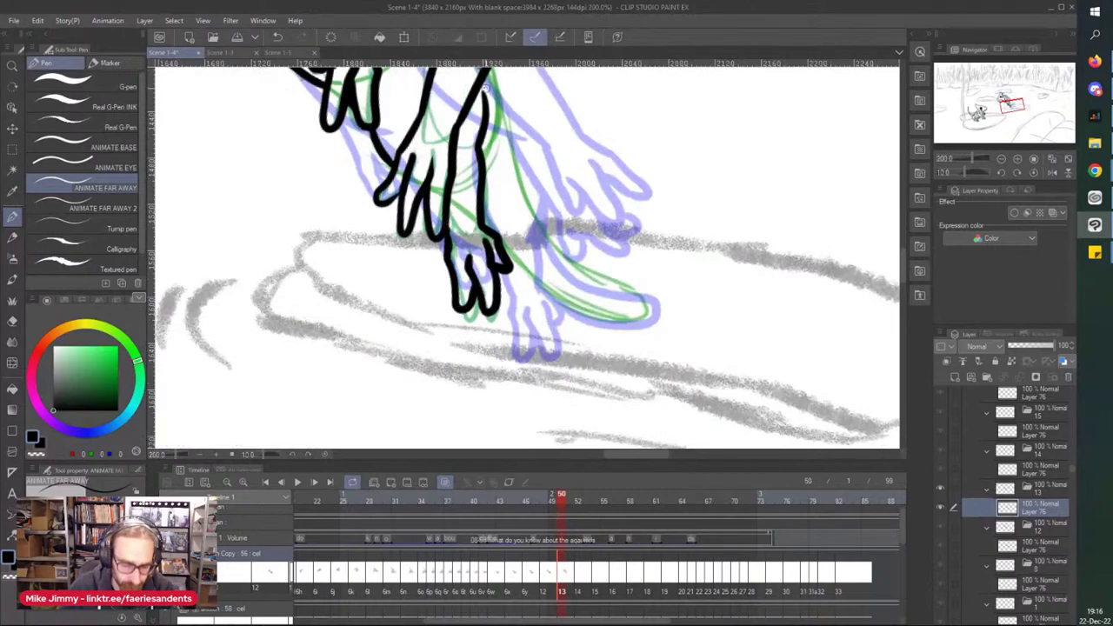
Step: Ink the curved tail behind the far leg and save the file
scroll(482, 202, up, 2)
mouse_move(489, 124)
mouse_down()
mouse_move(514, 222)
mouse_move(550, 296)
mouse_move(595, 333)
mouse_move(572, 325)
mouse_move(639, 356)
mouse_move(637, 373)
mouse_move(515, 323)
mouse_move(596, 372)
mouse_move(481, 250)
mouse_up()
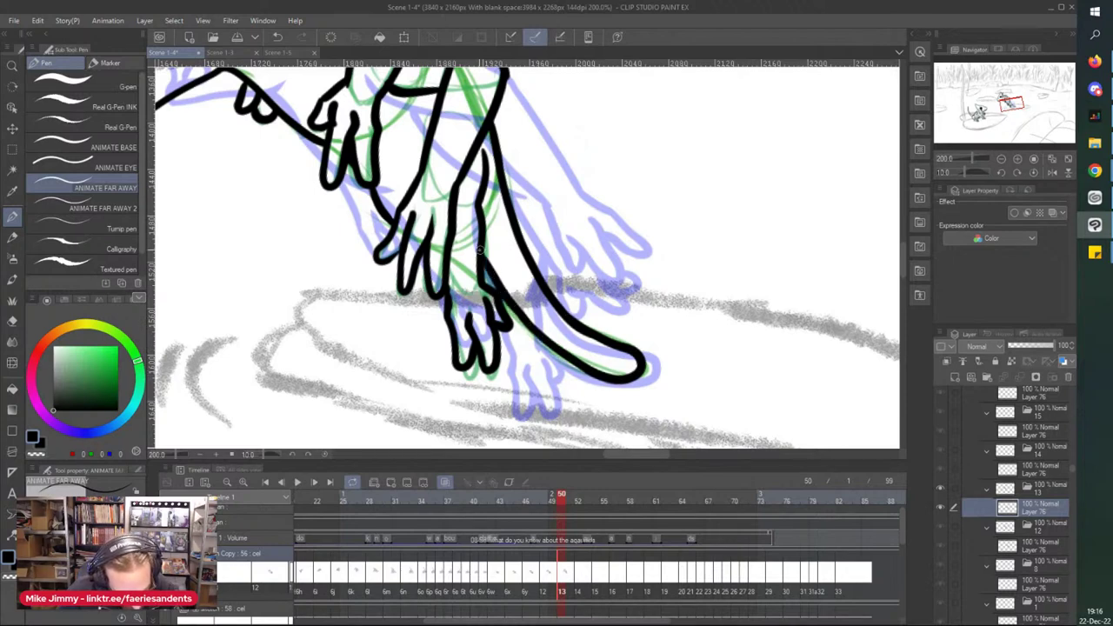
scroll(355, 92, down, 2)
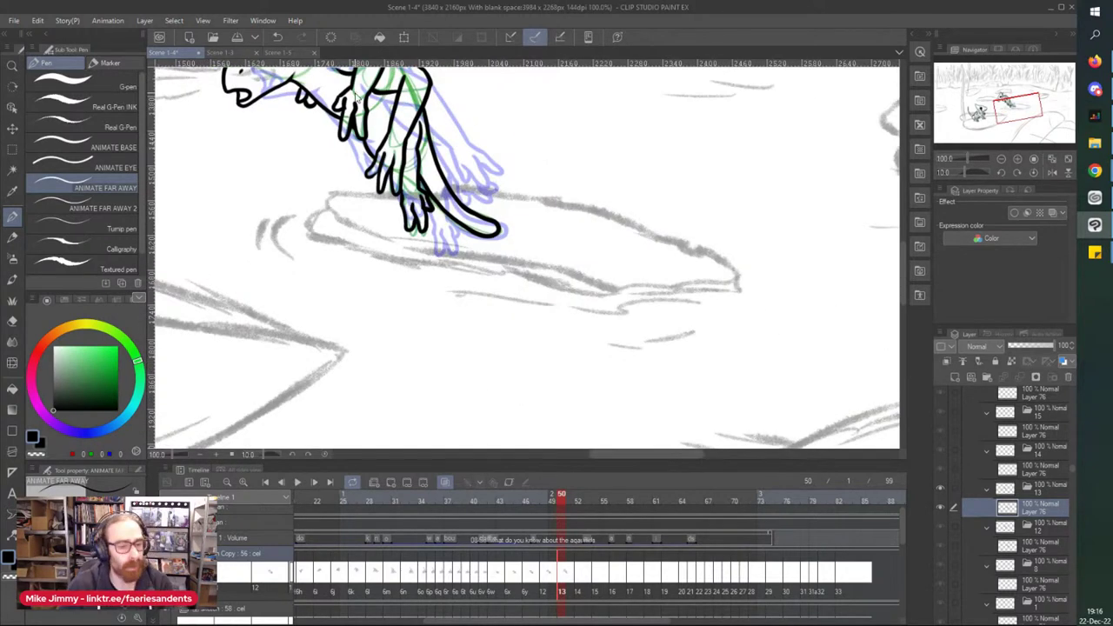
key(ctrl+s)
Step: Go to cel 14 at frame 52 and make its Layer 76 active for inking
scroll(305, 148, down, 2)
drag(221, 73, 241, 98)
scroll(240, 98, up, 1)
scroll(240, 97, up, 2)
click(577, 587)
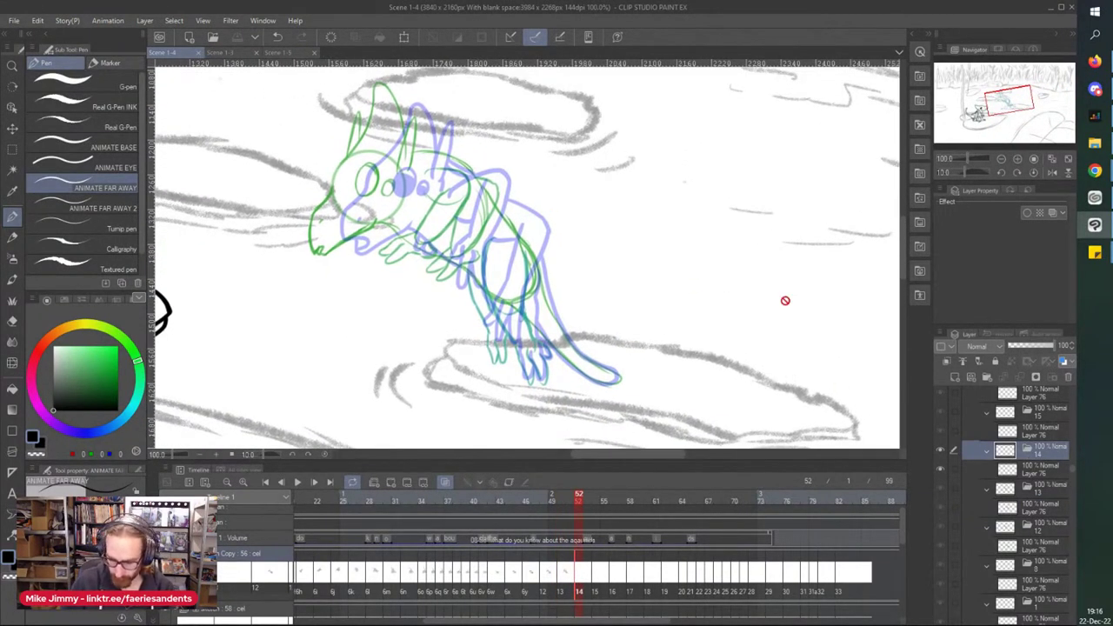
click(1041, 471)
Step: Ink both eyes on cel 14 in solid black, leaving a highlight near the top of each
scroll(391, 270, up, 5)
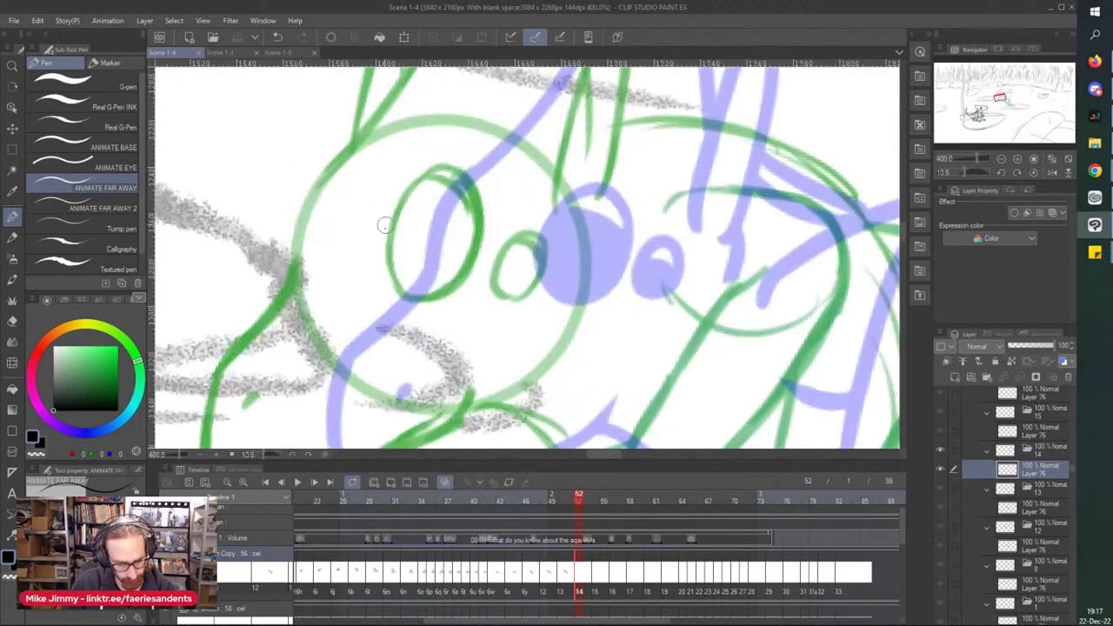
scroll(391, 270, down, 2)
mouse_move(398, 279)
mouse_down()
mouse_move(423, 193)
mouse_move(463, 196)
mouse_move(468, 288)
mouse_move(406, 316)
mouse_move(385, 250)
mouse_up()
mouse_move(394, 301)
mouse_down()
mouse_move(469, 255)
mouse_move(468, 272)
mouse_move(441, 219)
mouse_move(416, 231)
mouse_move(432, 256)
mouse_move(415, 258)
mouse_move(409, 305)
mouse_move(405, 267)
mouse_move(426, 303)
mouse_move(462, 269)
mouse_move(409, 279)
mouse_up()
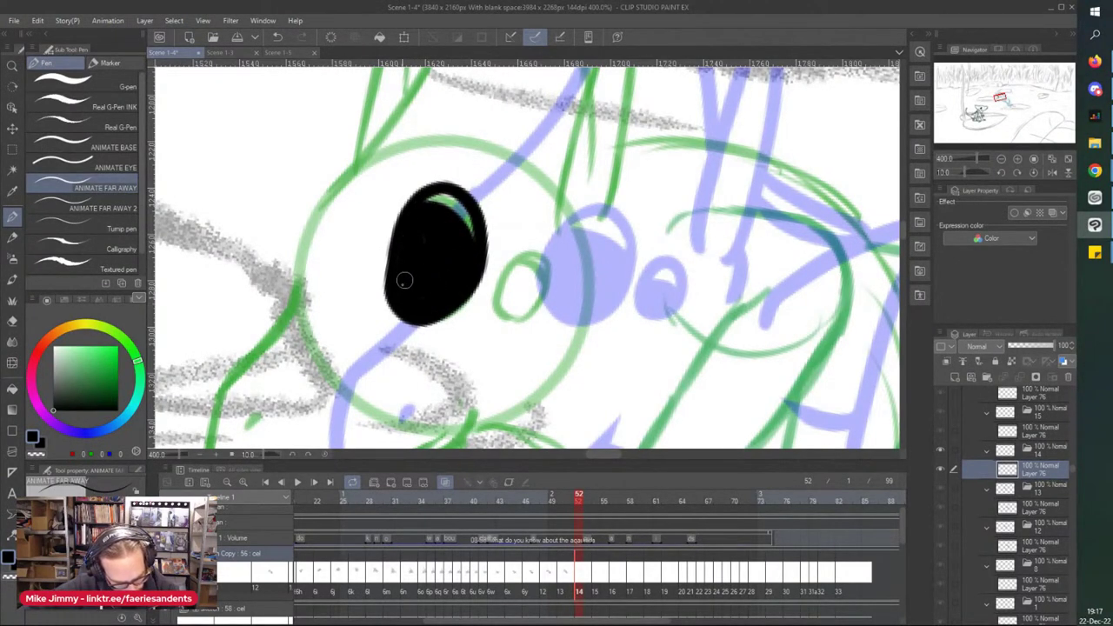
mouse_move(507, 285)
mouse_down()
mouse_move(505, 314)
mouse_move(543, 288)
mouse_move(522, 253)
mouse_move(501, 288)
mouse_move(515, 270)
mouse_move(529, 303)
mouse_move(513, 281)
mouse_up()
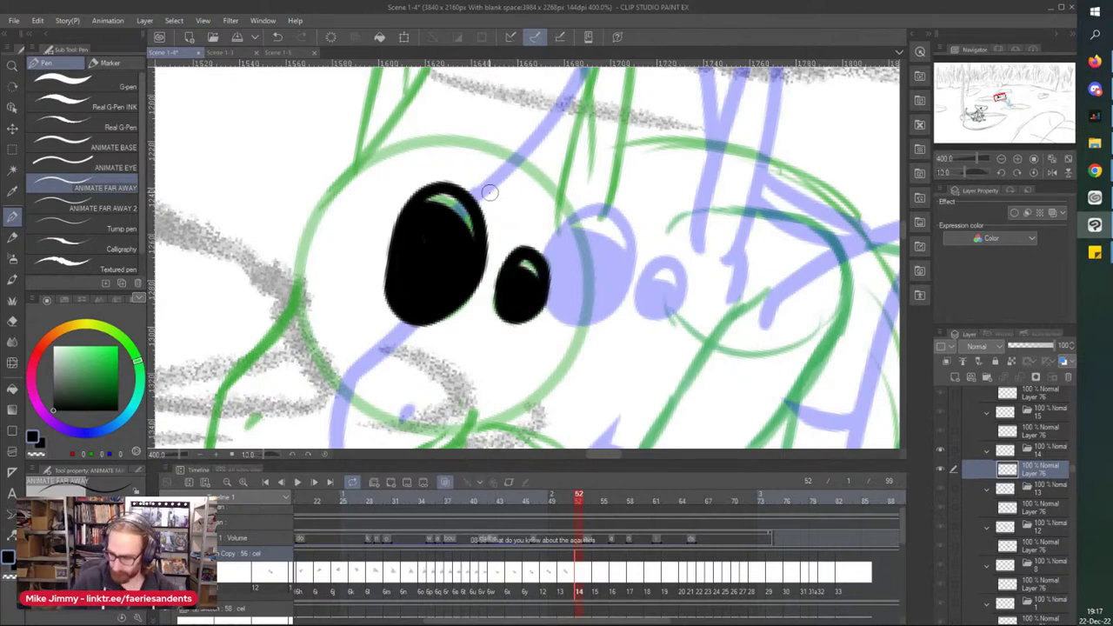
Step: Ink the lower jaw on cel 14 from the cheek corner forward to the small mouth opening
scroll(489, 192, down, 3)
scroll(417, 168, up, 1)
scroll(418, 272, up, 2)
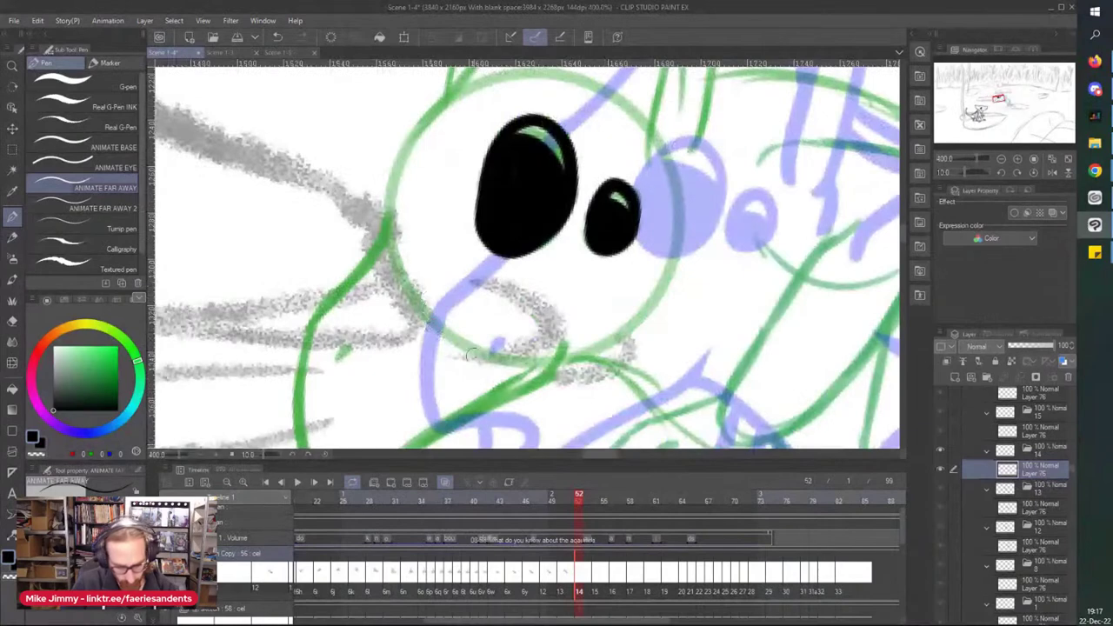
scroll(560, 351, down, 3)
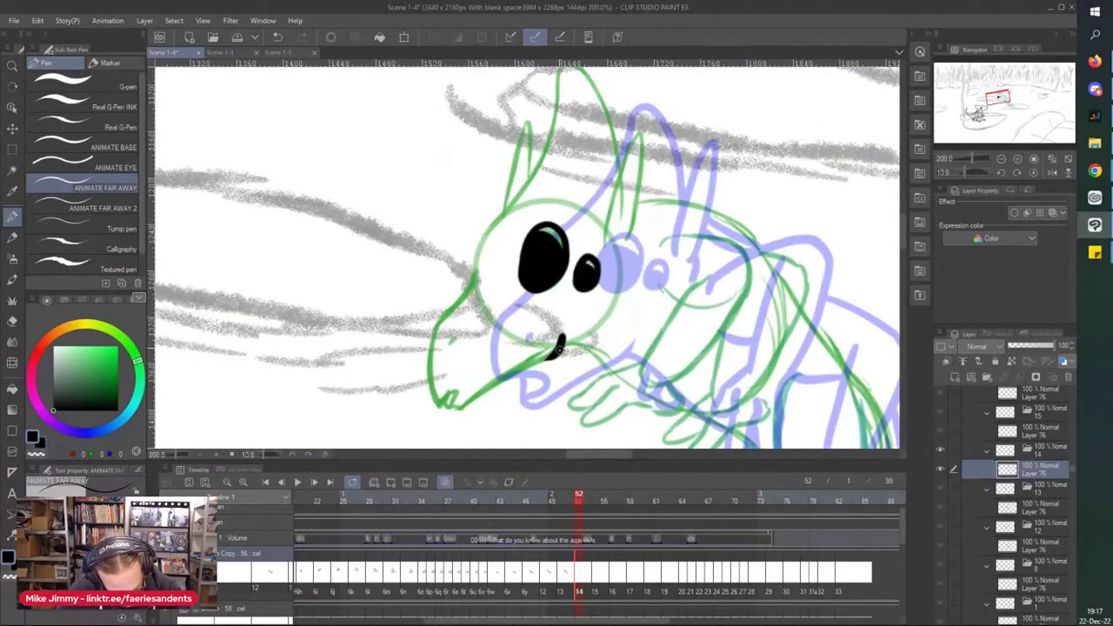
drag(561, 345, 471, 398)
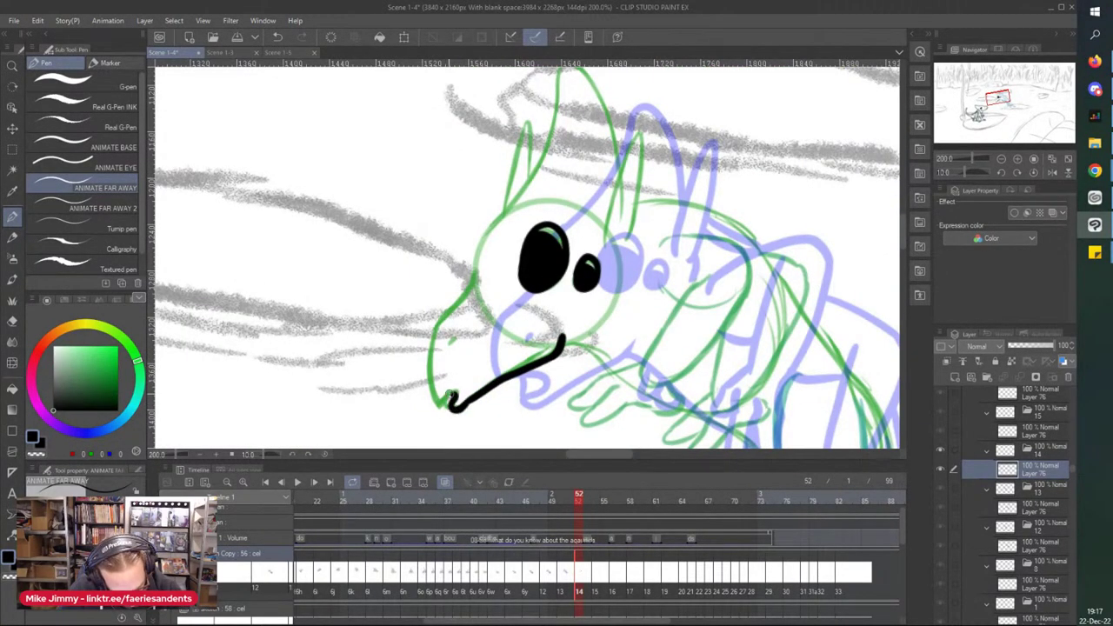
Step: Redo the front snout stroke and ink the profile from the mouth up over the forehead to the ear base
drag(439, 321, 432, 378)
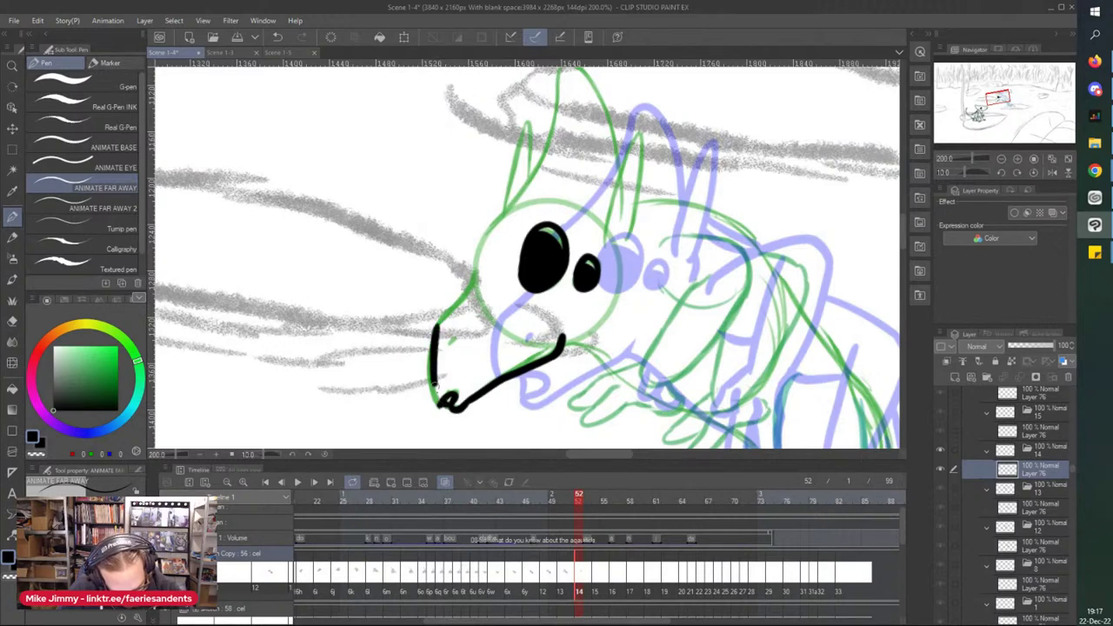
key(ctrl+z)
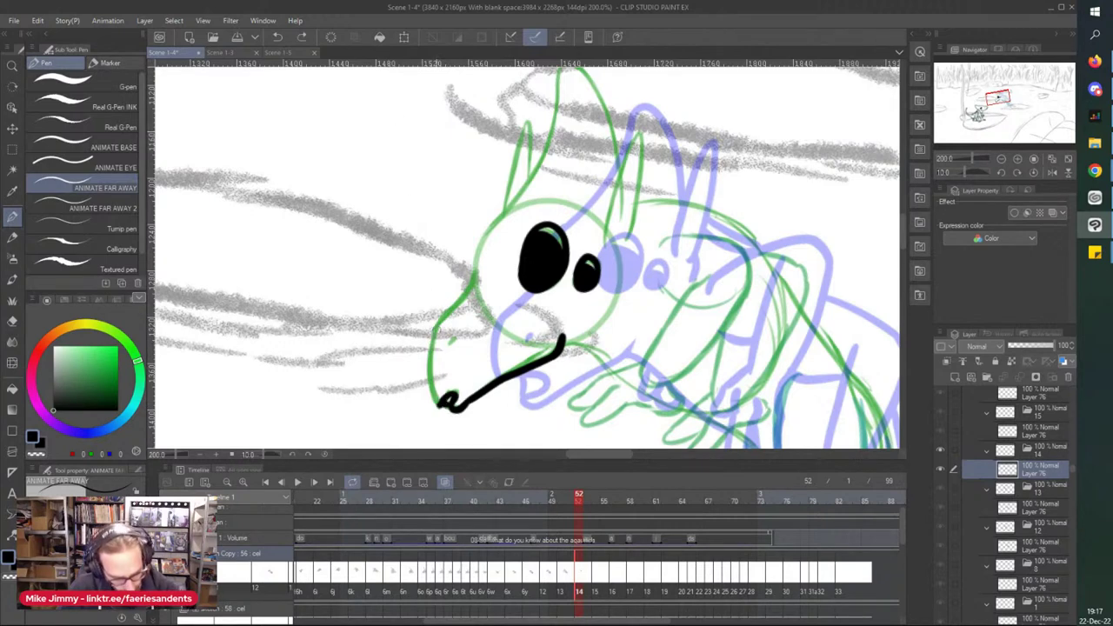
drag(429, 359, 436, 402)
drag(462, 300, 432, 332)
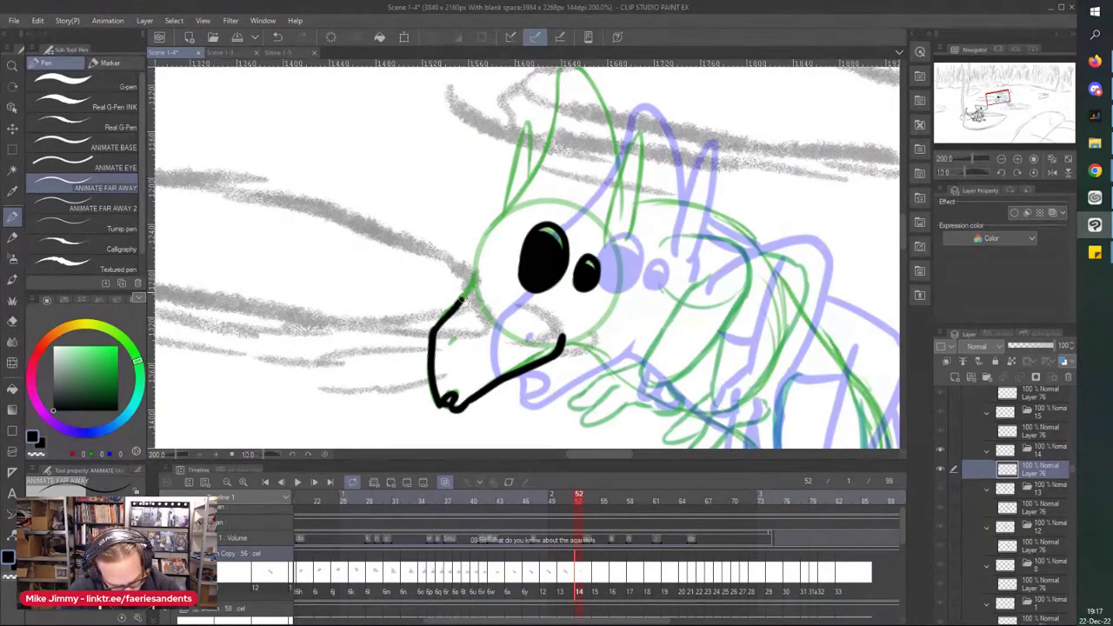
drag(474, 269, 513, 214)
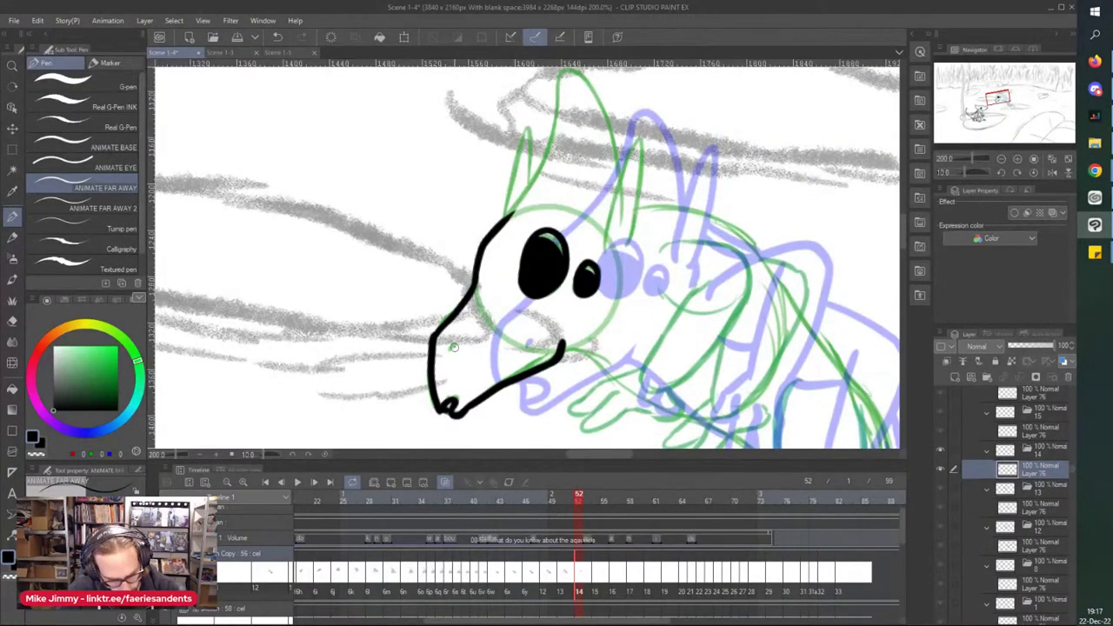
Step: Ink the nostril and the ears on top of the head on cel 14
scroll(487, 287, up, 3)
mouse_move(514, 283)
mouse_down()
mouse_move(541, 231)
mouse_move(567, 139)
mouse_move(619, 248)
mouse_up()
mouse_move(530, 196)
mouse_down()
mouse_move(525, 257)
mouse_move(502, 289)
mouse_up()
mouse_move(607, 314)
mouse_down()
mouse_move(638, 208)
mouse_move(644, 254)
mouse_move(621, 339)
mouse_up()
scroll(576, 244, down, 2)
scroll(600, 367, up, 2)
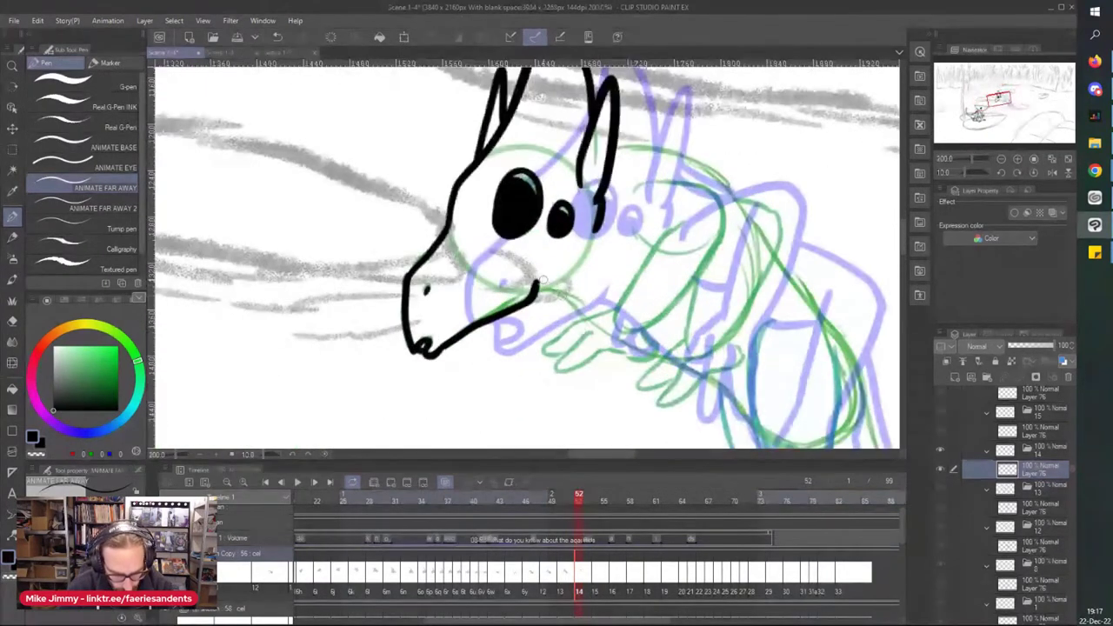
Step: Ink the near arm on cel 14 from the shoulder to the wrist, including the heel of the hand
mouse_move(621, 150)
mouse_down()
mouse_move(701, 165)
mouse_move(635, 200)
mouse_up()
mouse_move(699, 184)
mouse_down()
mouse_move(717, 226)
mouse_move(675, 228)
mouse_move(612, 317)
mouse_up()
mouse_move(719, 218)
mouse_down()
mouse_move(682, 289)
mouse_move(645, 304)
mouse_move(633, 341)
mouse_move(644, 333)
mouse_move(657, 351)
mouse_move(591, 349)
mouse_up()
scroll(603, 357, up, 2)
key(e)
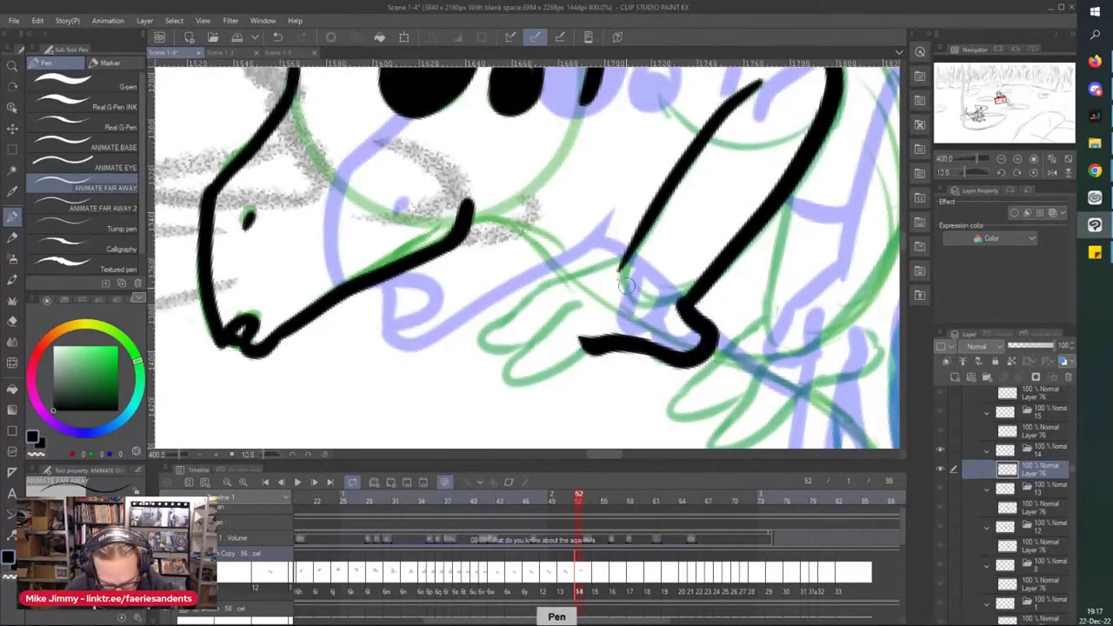
Step: Ink the fingers of the near hand on cel 14 and the throat line joining the jaw to the hand
scroll(648, 282, down, 2)
scroll(622, 269, up, 2)
mouse_move(621, 268)
mouse_down()
mouse_move(579, 296)
mouse_move(571, 354)
mouse_move(619, 313)
mouse_up()
mouse_move(654, 220)
mouse_down()
mouse_move(504, 300)
mouse_move(581, 292)
mouse_up()
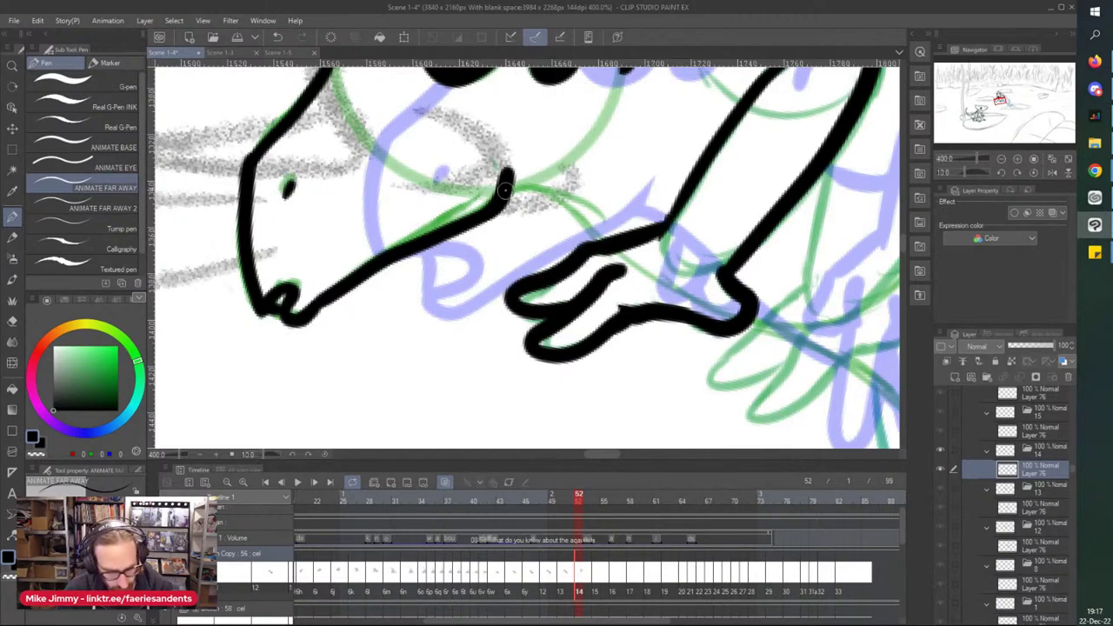
drag(504, 189, 599, 232)
scroll(600, 228, down, 3)
scroll(609, 167, up, 4)
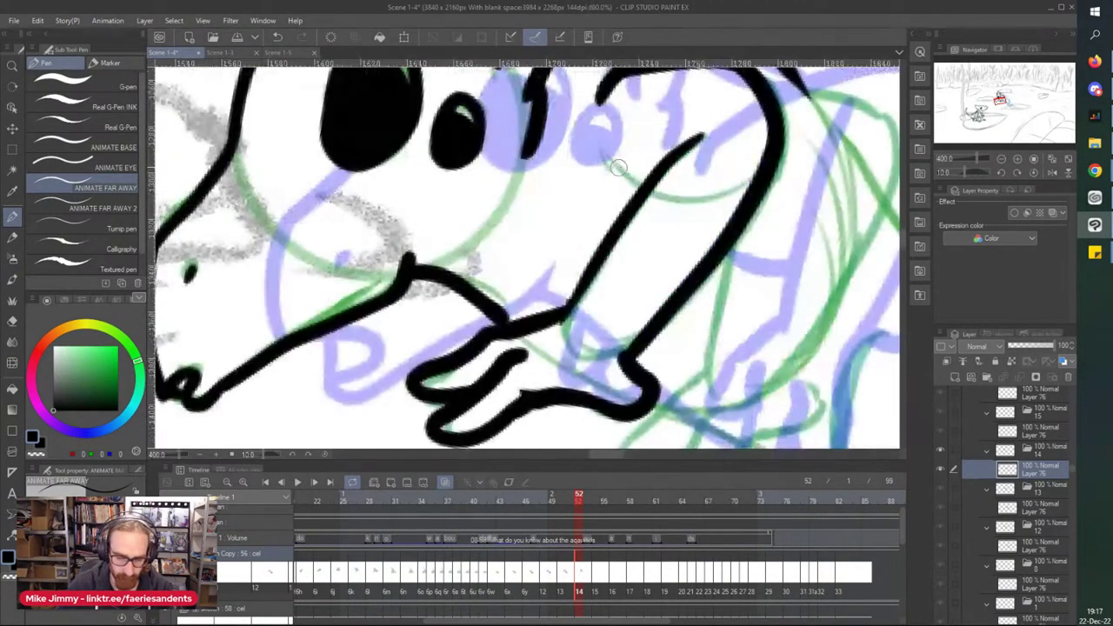
Step: Ink the far arm behind the near one on cel 14, with its wrist and fingers
scroll(522, 139, down, 3)
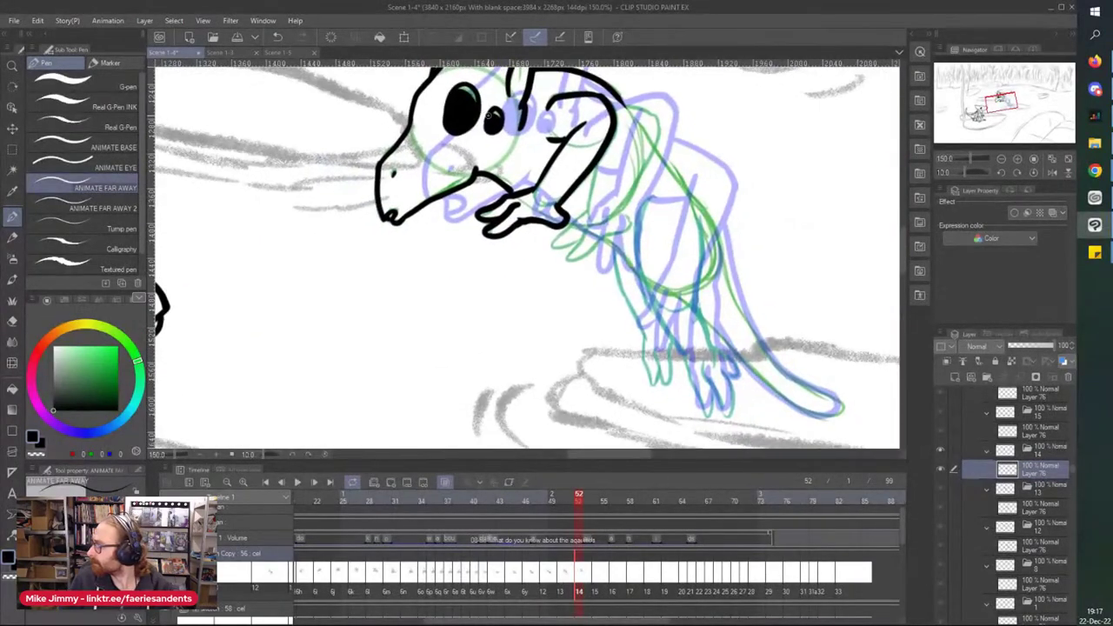
scroll(489, 116, right, 2)
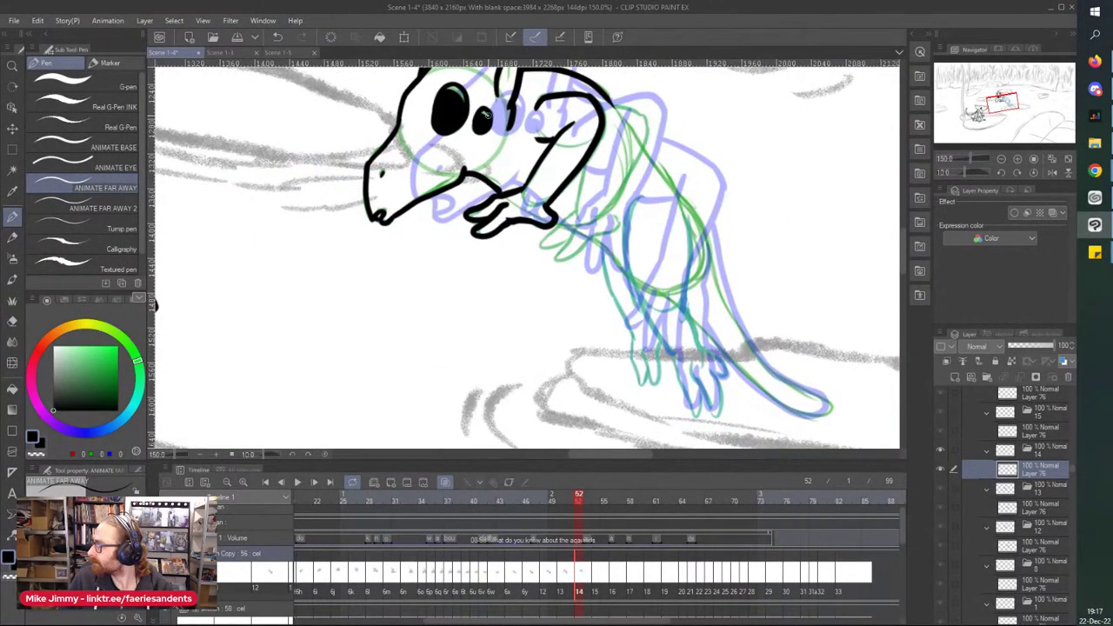
scroll(618, 145, up, 4)
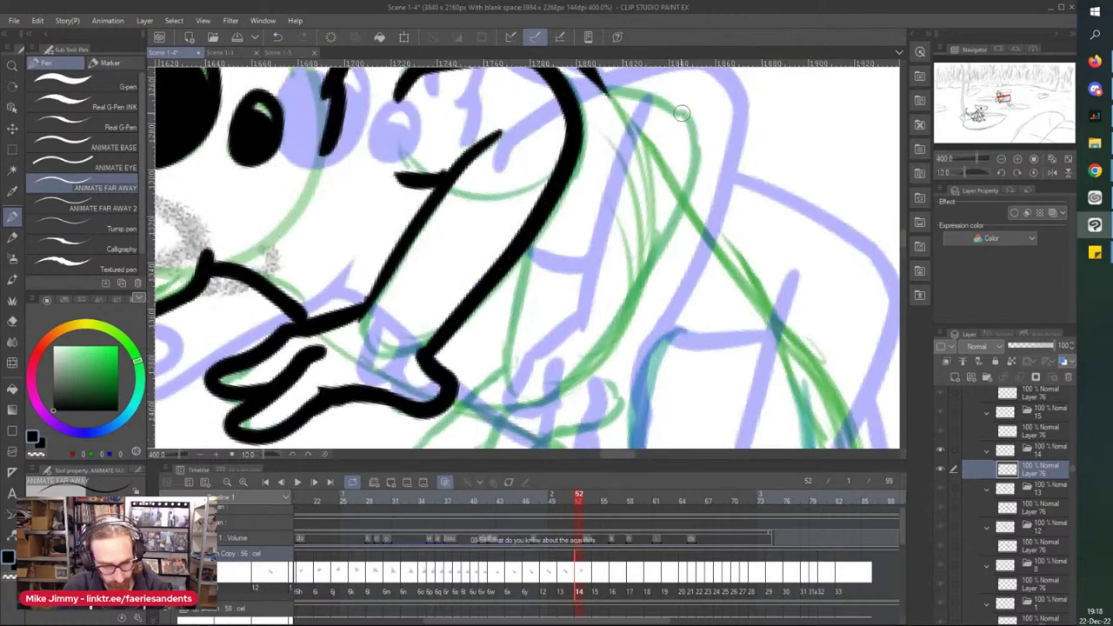
scroll(600, 187, down, 2)
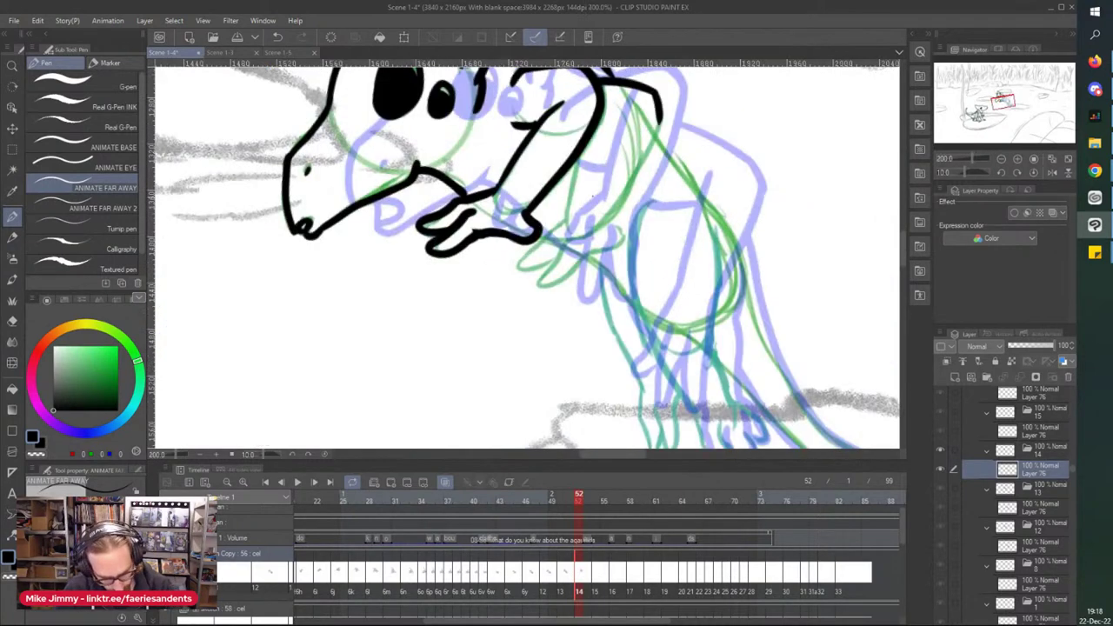
drag(658, 120, 594, 228)
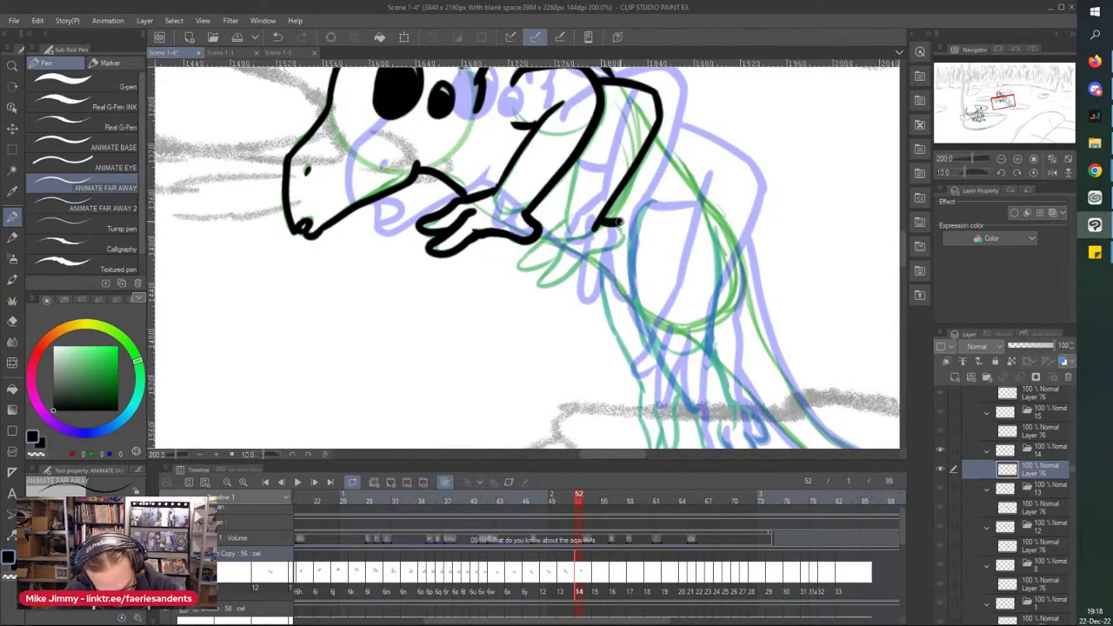
drag(572, 176, 560, 223)
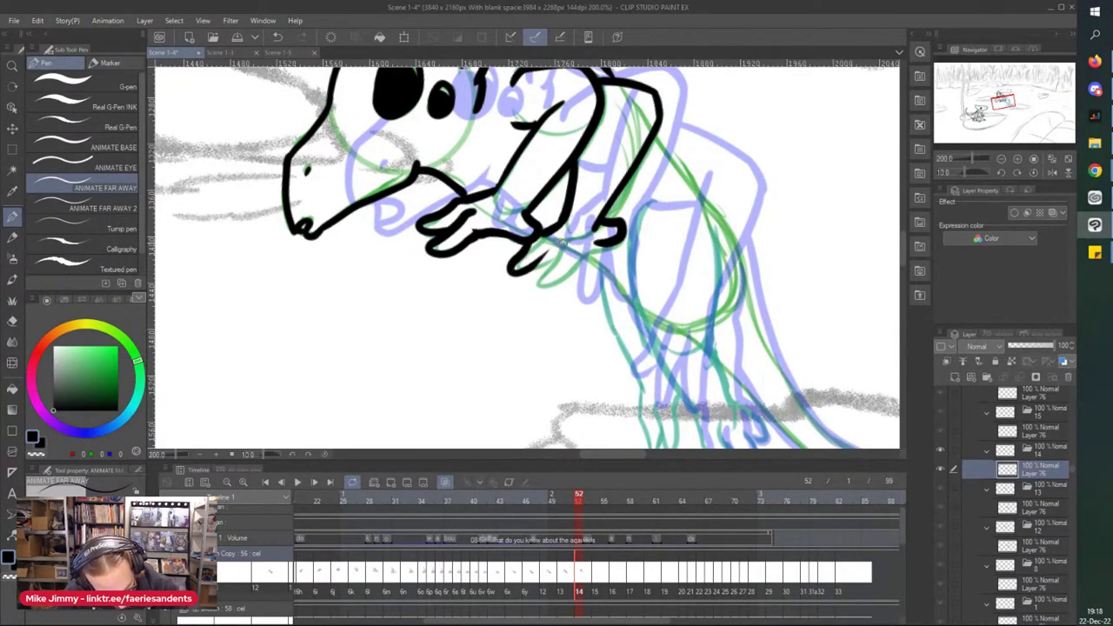
drag(531, 281, 570, 258)
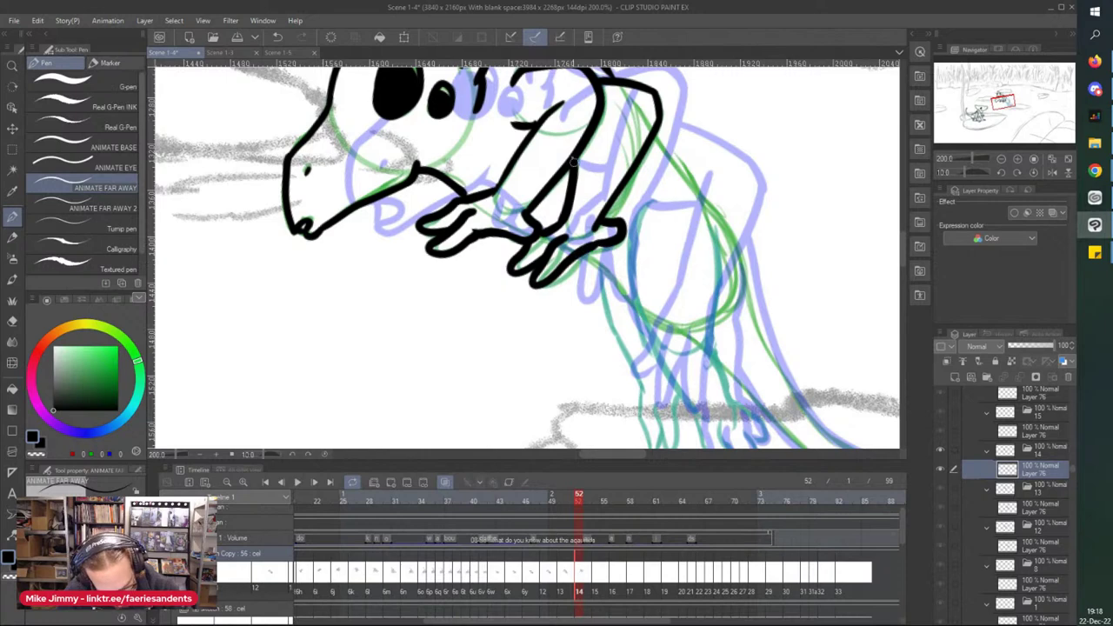
Step: Ink the lower back and both sides of the near thigh on cel 14
scroll(484, 169, down, 2)
scroll(586, 181, up, 2)
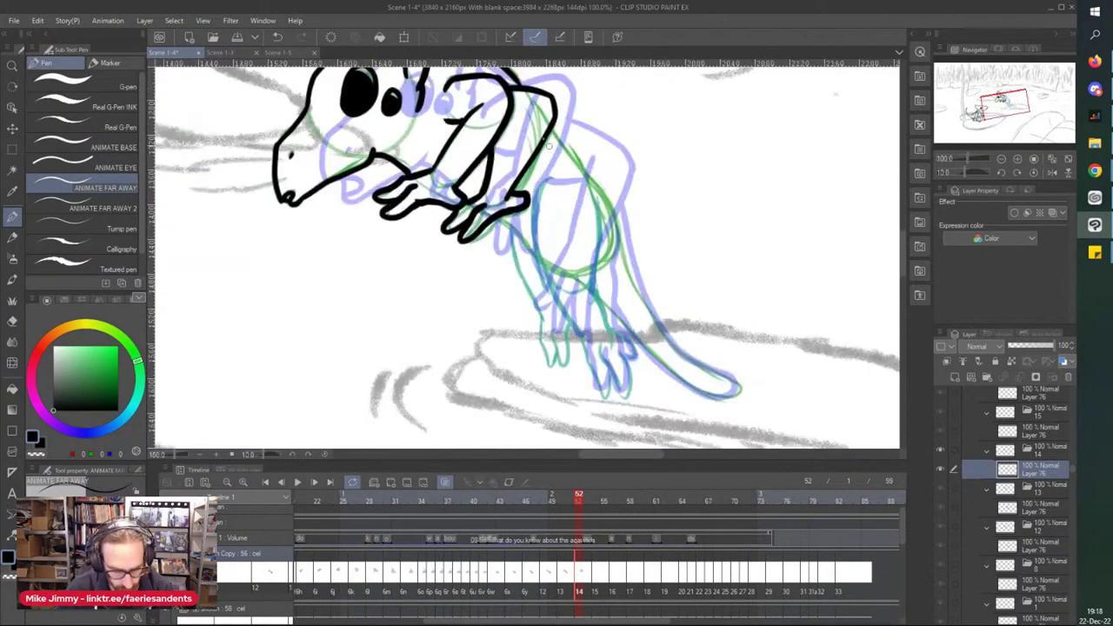
mouse_move(552, 128)
mouse_down()
mouse_move(591, 177)
mouse_move(532, 271)
mouse_move(546, 321)
mouse_up()
mouse_move(596, 209)
mouse_down()
mouse_move(607, 233)
mouse_move(607, 327)
mouse_up()
scroll(562, 294, down, 1)
scroll(569, 247, up, 1)
drag(567, 172, 633, 280)
scroll(546, 191, down, 1)
scroll(546, 374, up, 1)
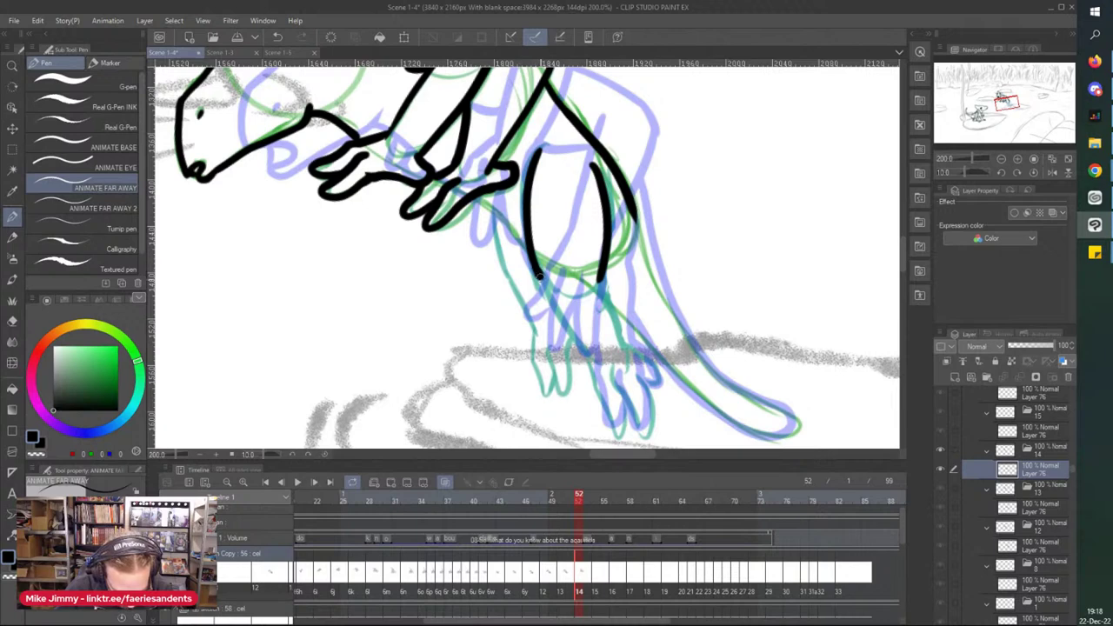
Step: Ink the lower near hind leg and its foot with separate toes on cel 14
drag(540, 273, 579, 342)
drag(602, 288, 626, 352)
scroll(626, 352, up, 2)
mouse_move(592, 265)
mouse_down()
mouse_move(604, 312)
mouse_move(673, 405)
mouse_move(650, 289)
mouse_up()
mouse_move(625, 228)
mouse_down()
mouse_move(674, 270)
mouse_move(659, 310)
mouse_up()
mouse_move(547, 242)
mouse_down()
mouse_move(591, 360)
mouse_move(609, 318)
mouse_up()
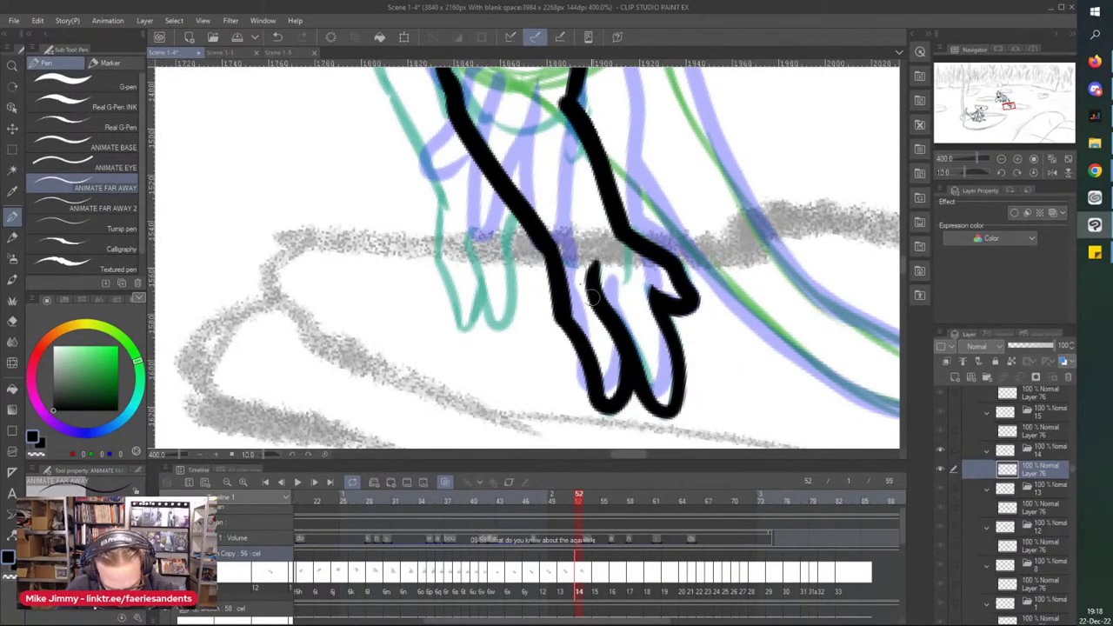
Step: Ink the far hind leg and its toes on cel 14, along with the belly line from the hand to the thigh
drag(512, 204, 487, 329)
mouse_move(470, 223)
mouse_down()
mouse_move(462, 259)
mouse_move(487, 324)
mouse_up()
mouse_move(443, 202)
mouse_down()
mouse_move(461, 334)
mouse_move(476, 294)
mouse_up()
scroll(418, 167, down, 2)
drag(376, 73, 405, 174)
scroll(387, 94, up, 2)
mouse_move(401, 135)
mouse_down()
mouse_move(435, 280)
mouse_move(474, 354)
mouse_up()
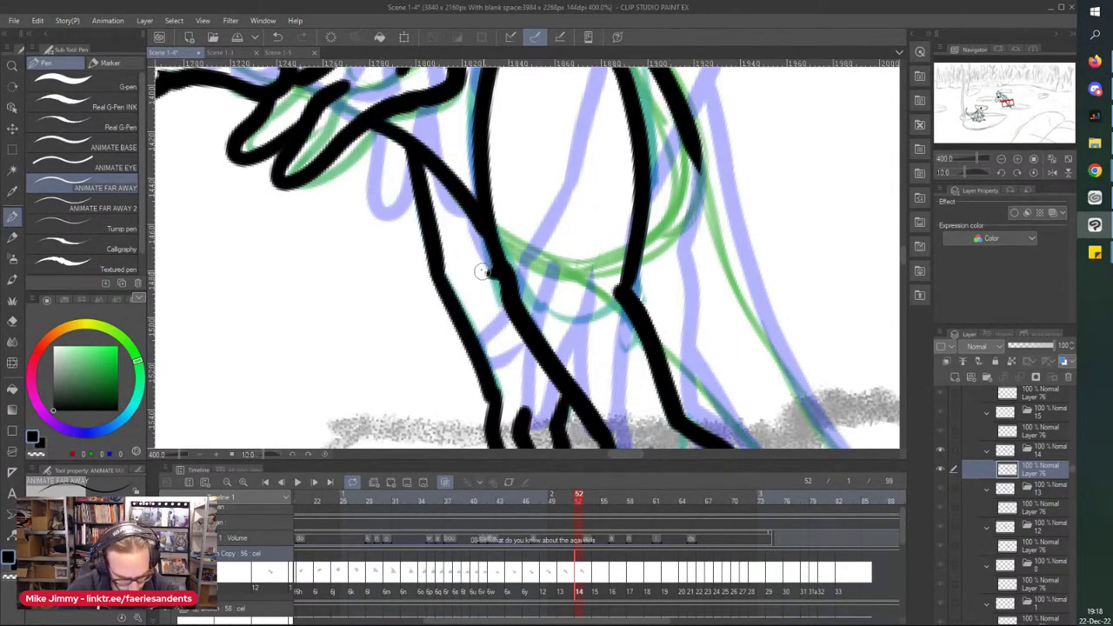
Step: Ink the tail outline on cel 14 and save the file
scroll(381, 113, down, 4)
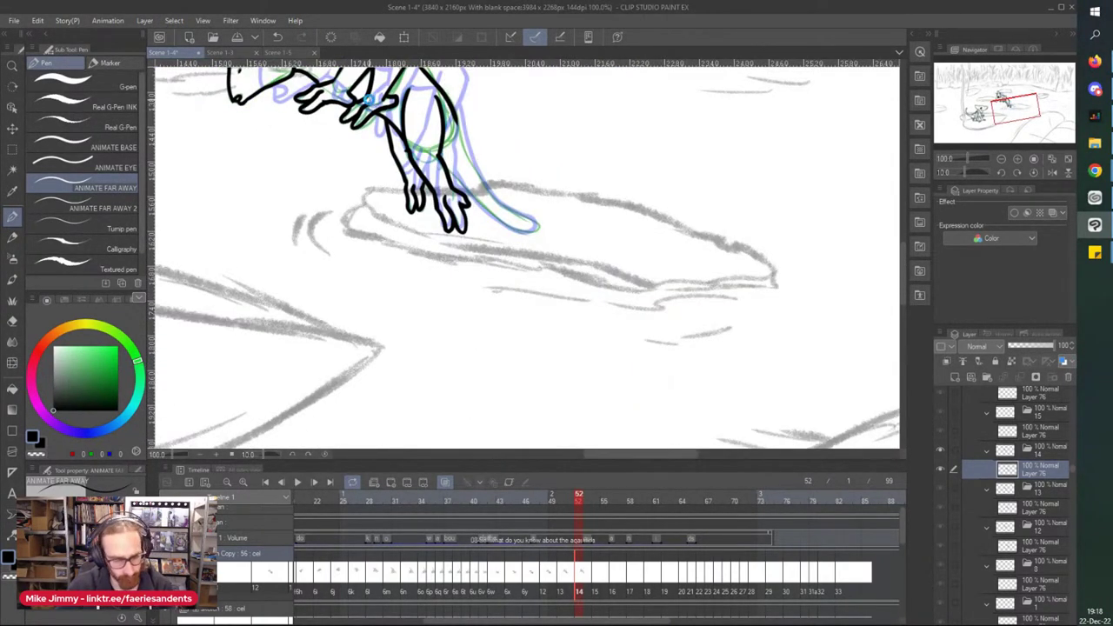
scroll(447, 117, up, 2)
mouse_move(462, 113)
mouse_down()
mouse_move(503, 216)
mouse_move(632, 337)
mouse_move(576, 350)
mouse_move(431, 208)
mouse_up()
scroll(290, 102, down, 6)
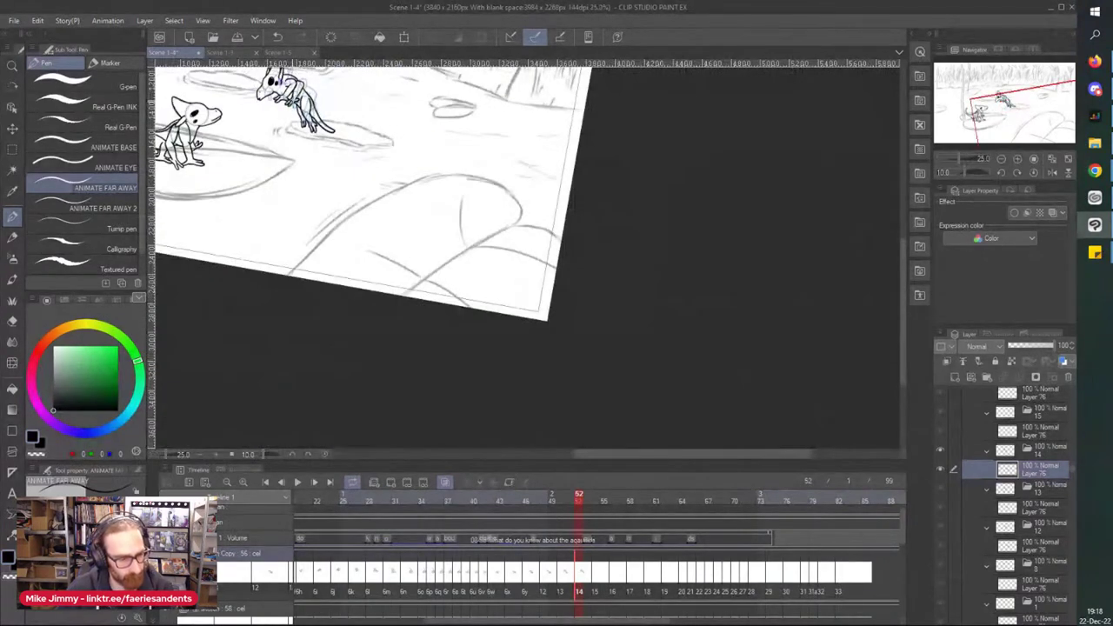
key(ctrl+s)
Step: Move to frame 54 and select the drawing layer inside cel 15
key(minus)
key(minus)
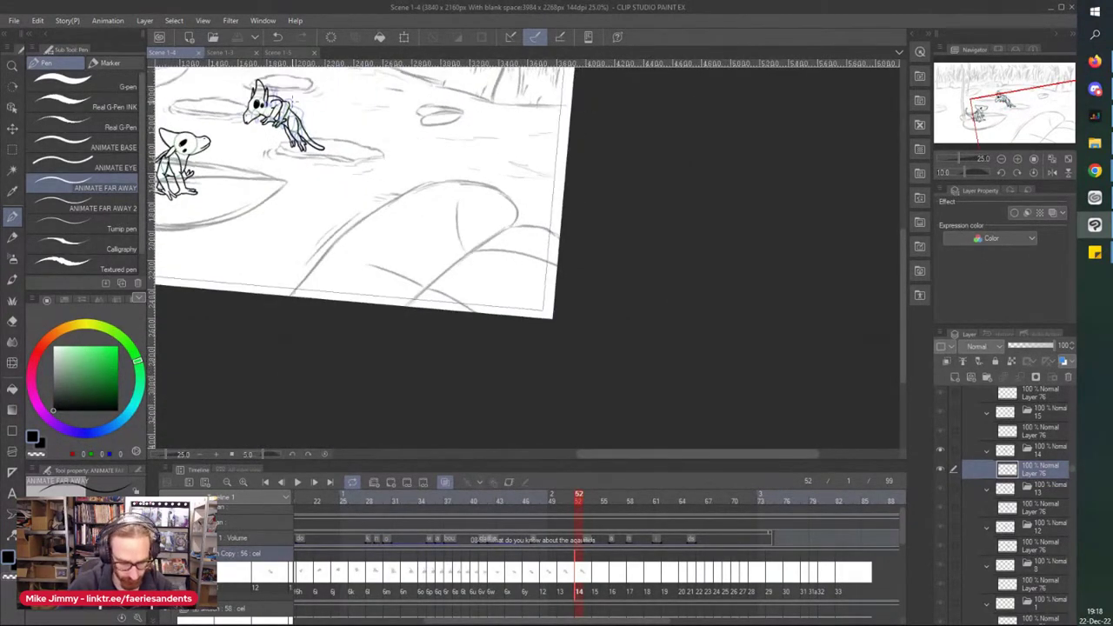
drag(570, 557, 580, 558)
click(595, 558)
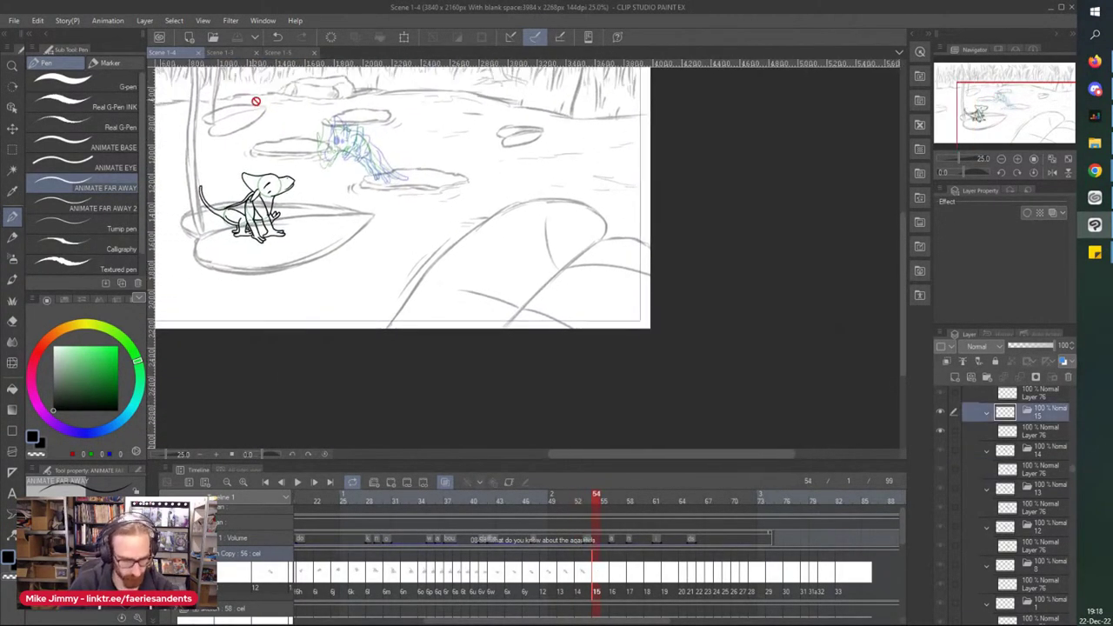
scroll(339, 170, up, 4)
scroll(334, 189, up, 5)
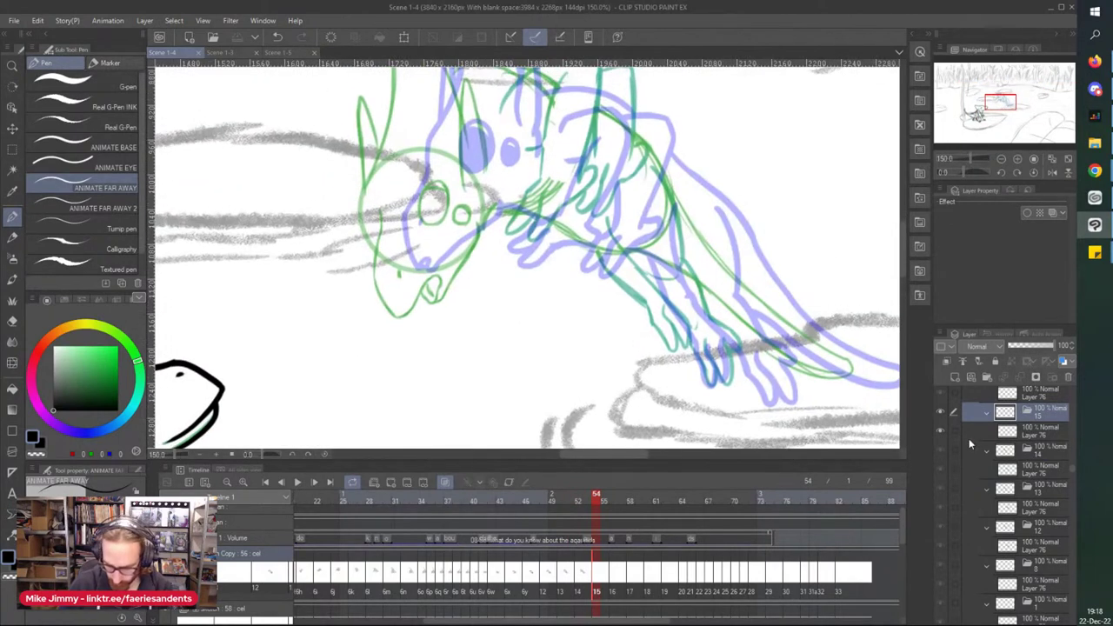
scroll(409, 209, up, 3)
Step: Ink both eyes on cel 15 in solid black with small highlights, and add the nostril
mouse_move(515, 250)
mouse_down()
mouse_move(541, 193)
mouse_move(480, 217)
mouse_move(526, 248)
mouse_move(530, 198)
mouse_move(515, 240)
mouse_move(492, 186)
mouse_move(521, 253)
mouse_up()
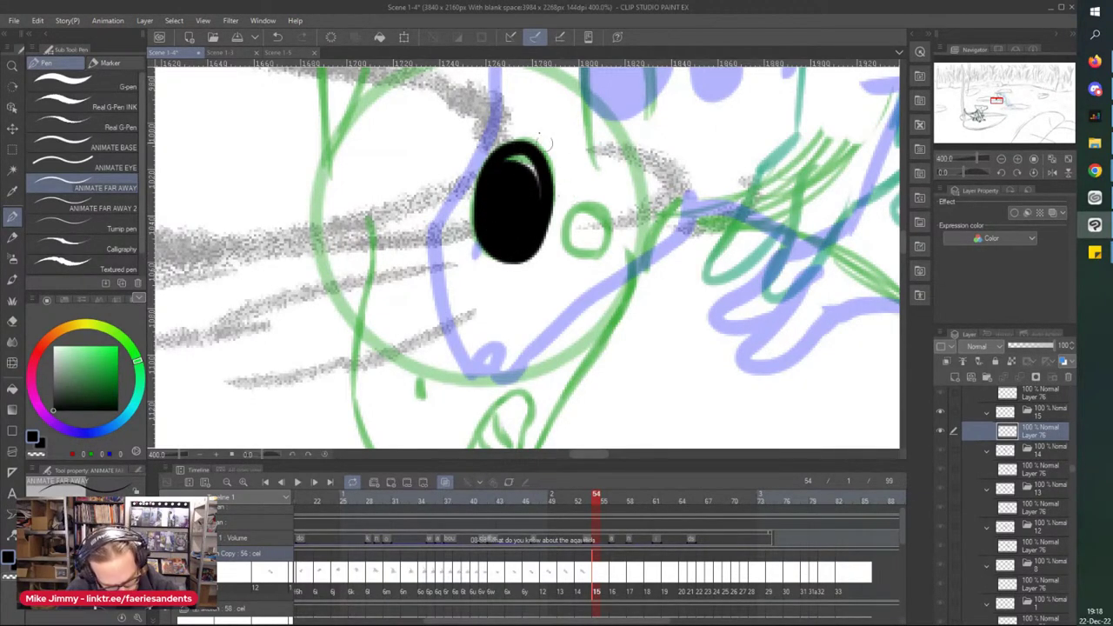
mouse_move(569, 219)
mouse_down()
mouse_move(604, 202)
mouse_move(563, 247)
mouse_move(600, 233)
mouse_move(572, 232)
mouse_up()
drag(417, 385, 416, 396)
scroll(366, 275, down, 2)
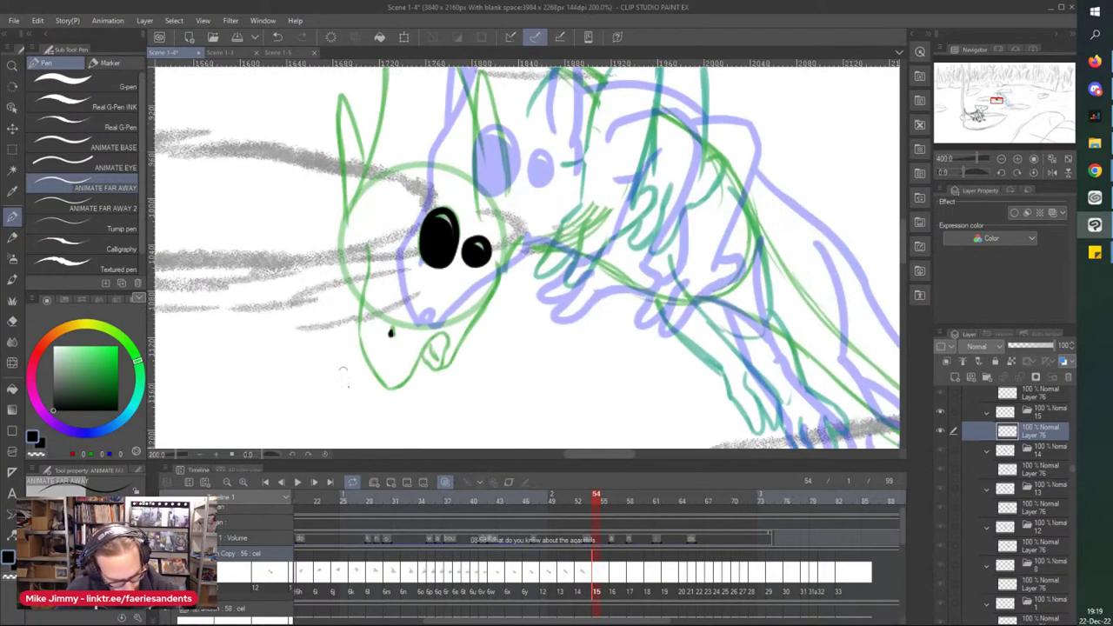
Step: Ink the snout, the small open mouth and the jaw up to the cheek on cel 15
scroll(362, 378, up, 2)
mouse_move(357, 145)
mouse_down()
mouse_move(359, 335)
mouse_move(424, 390)
mouse_move(450, 387)
mouse_move(528, 287)
mouse_move(515, 364)
mouse_move(487, 336)
mouse_move(520, 315)
mouse_move(543, 343)
mouse_move(633, 144)
mouse_up()
scroll(500, 85, down, 3)
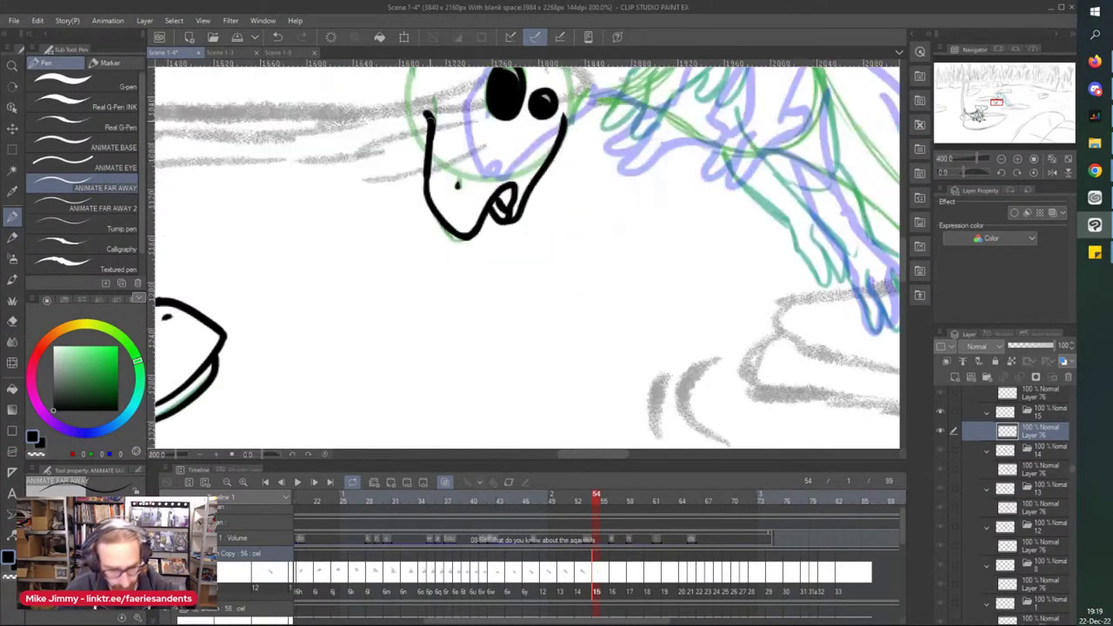
Step: Ink the forehead on cel 15, undo the stray stroke, and ink the large ear's front edge up over its tip
scroll(407, 148, up, 2)
drag(403, 126, 404, 243)
scroll(414, 230, up, 4)
drag(404, 243, 435, 336)
scroll(383, 201, down, 2)
mouse_move(388, 200)
mouse_down()
mouse_move(387, 372)
mouse_move(389, 326)
mouse_move(418, 233)
mouse_move(422, 130)
mouse_move(456, 126)
mouse_move(509, 244)
mouse_up()
scroll(389, 367, up, 2)
scroll(380, 380, down, 3)
key(ctrl+z)
mouse_move(453, 132)
mouse_down()
mouse_move(415, 208)
mouse_move(380, 346)
mouse_up()
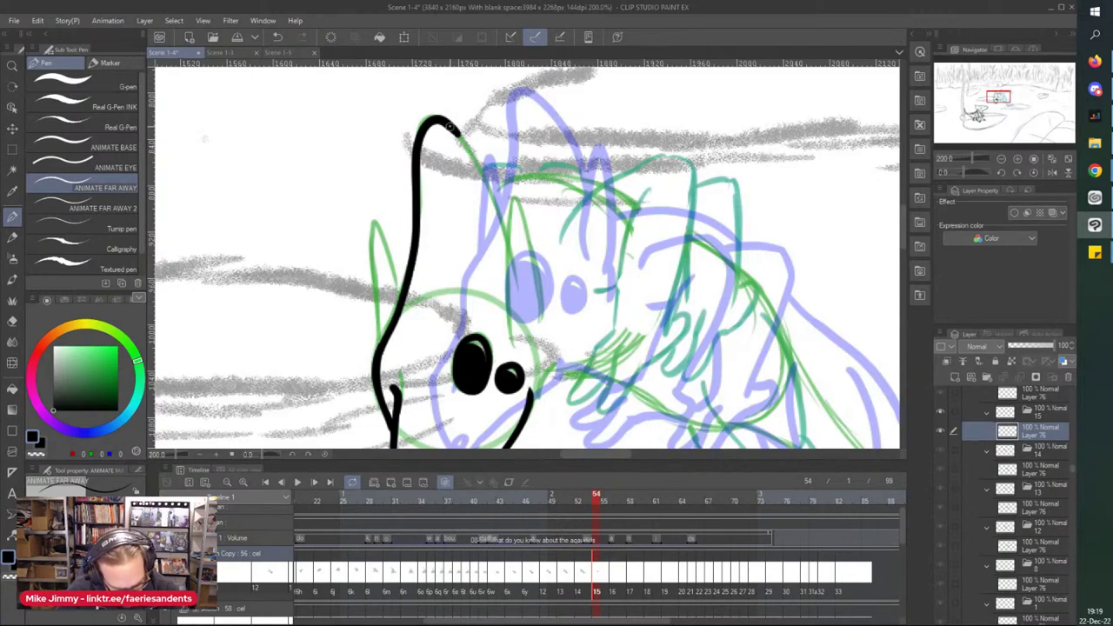
Step: Finish the large ear's back edge and ink the two narrow ear shapes beside it on cel 15
drag(450, 128, 512, 238)
mouse_move(402, 305)
mouse_down()
mouse_move(381, 236)
mouse_move(375, 316)
mouse_up()
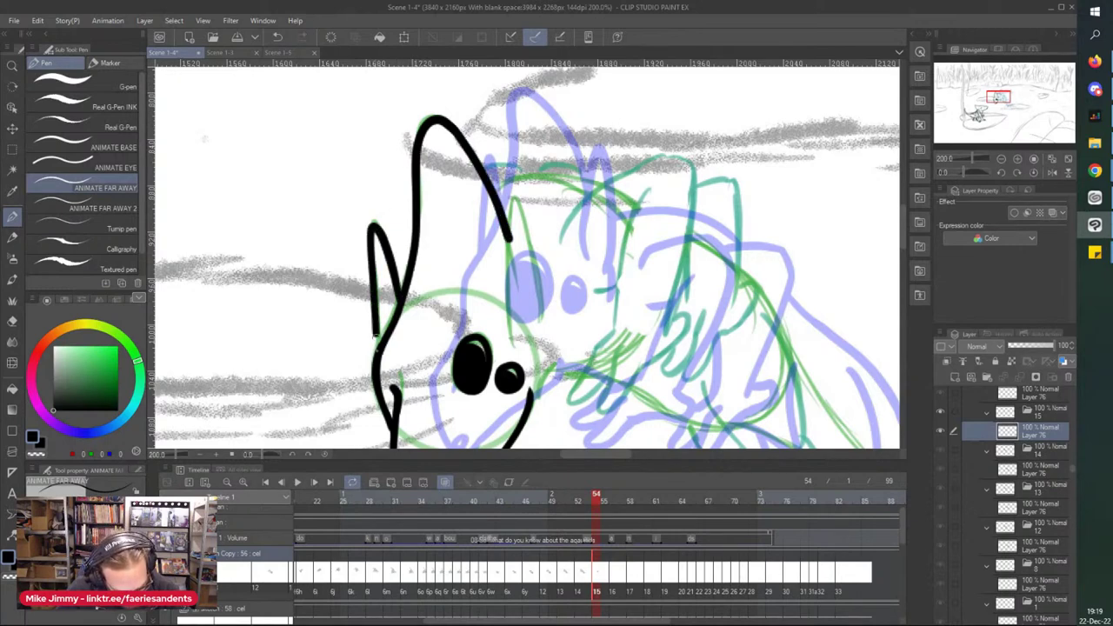
mouse_move(519, 337)
mouse_down()
mouse_move(510, 202)
mouse_move(539, 330)
mouse_up()
scroll(440, 186, down, 2)
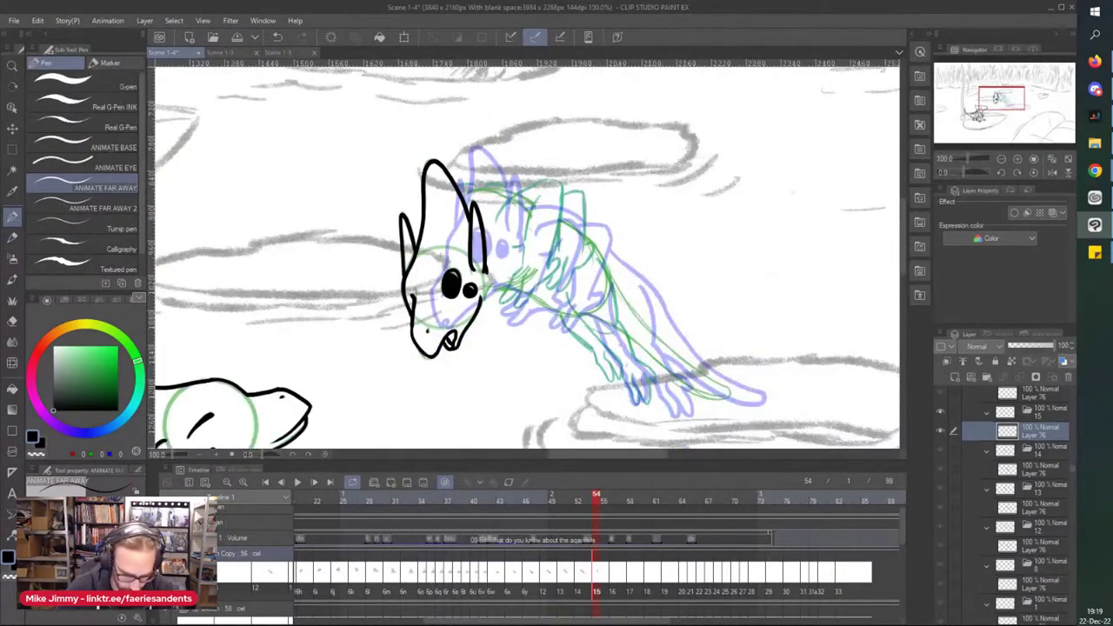
Step: Ink the throat line behind the jaw and the curved strokes along the nape on cel 15
scroll(497, 287, up, 2)
drag(507, 262, 467, 283)
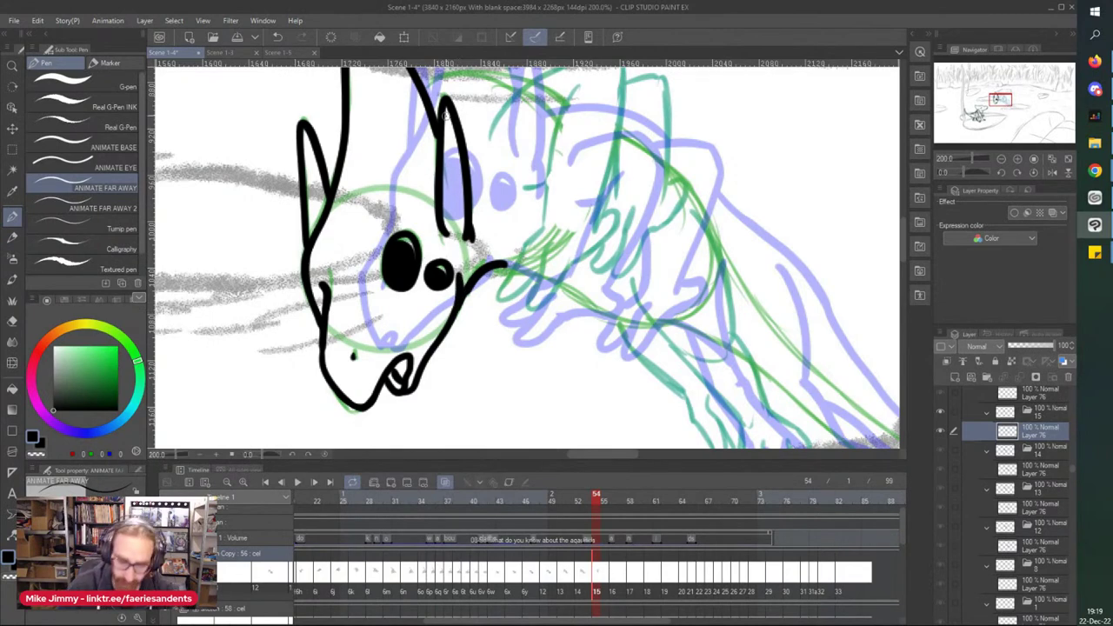
scroll(446, 111, down, 3)
scroll(452, 100, up, 3)
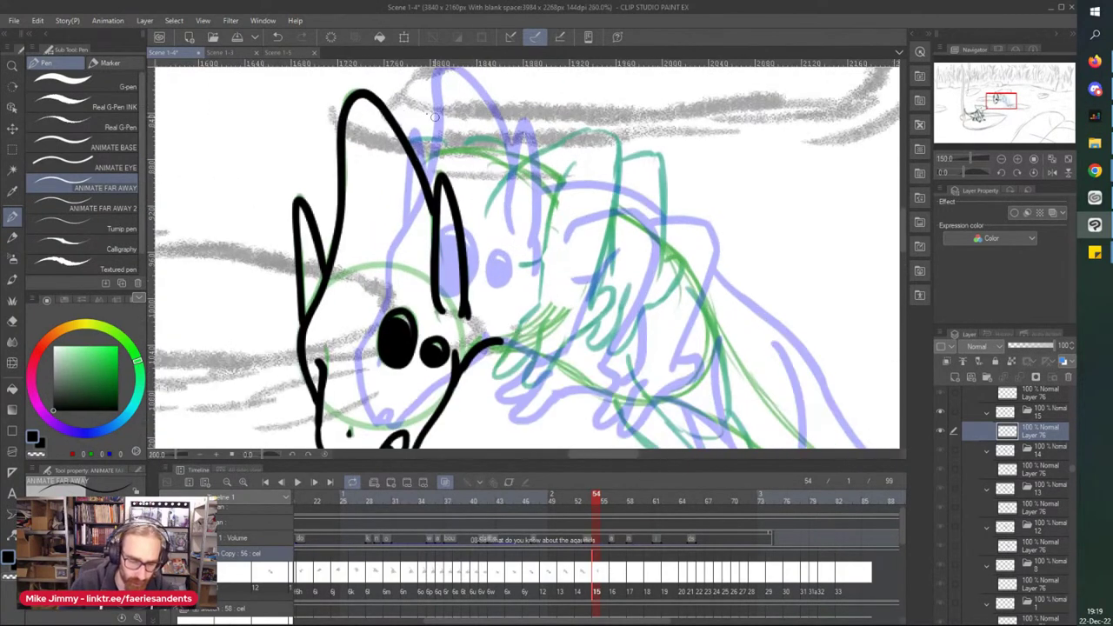
mouse_move(494, 146)
mouse_down()
mouse_move(449, 156)
mouse_move(433, 174)
mouse_move(485, 145)
mouse_move(424, 181)
mouse_up()
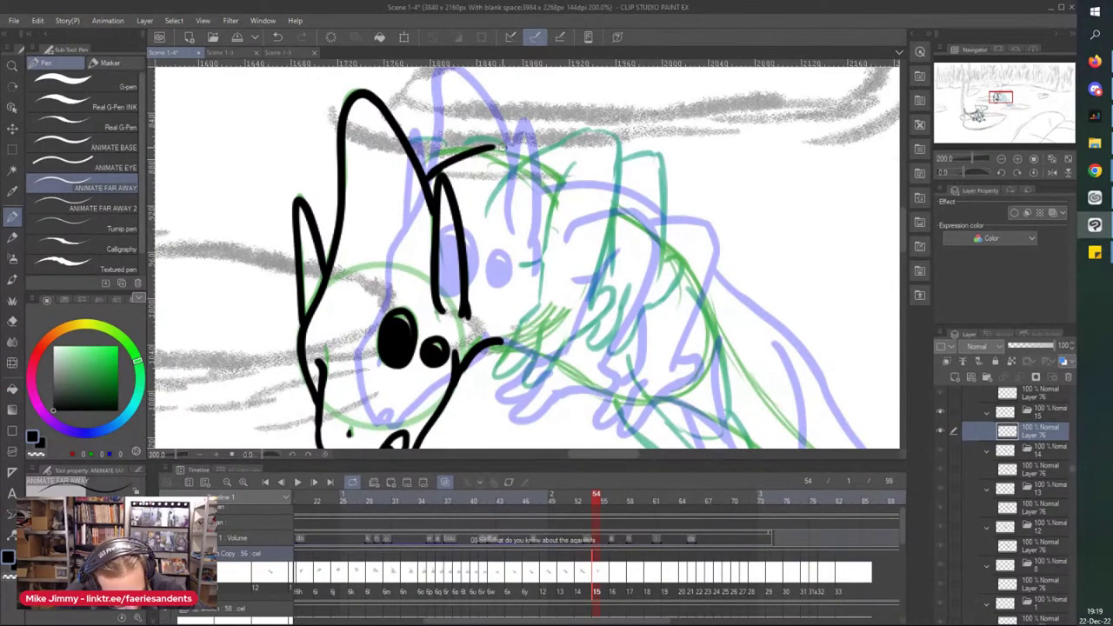
mouse_move(502, 150)
mouse_down()
mouse_move(446, 177)
mouse_move(455, 179)
mouse_move(414, 166)
mouse_up()
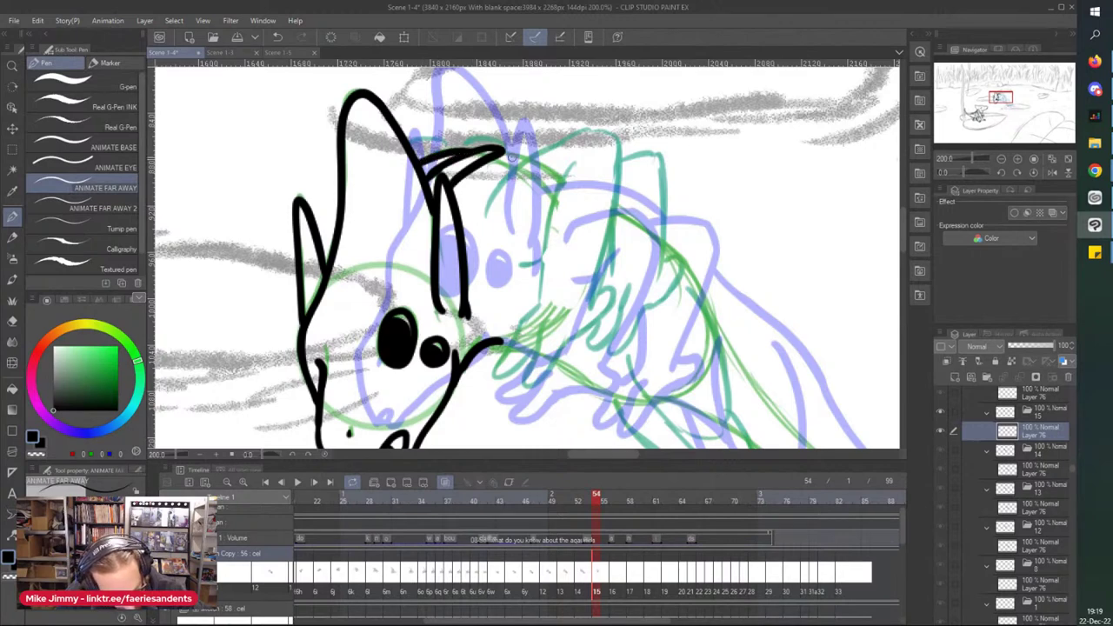
Step: Ink the near arm's shoulder, both sides and armpit line on cel 15, plus another curved stroke at the nape
mouse_move(489, 226)
mouse_down()
mouse_move(526, 159)
mouse_move(577, 135)
mouse_move(613, 137)
mouse_move(613, 222)
mouse_move(582, 304)
mouse_up()
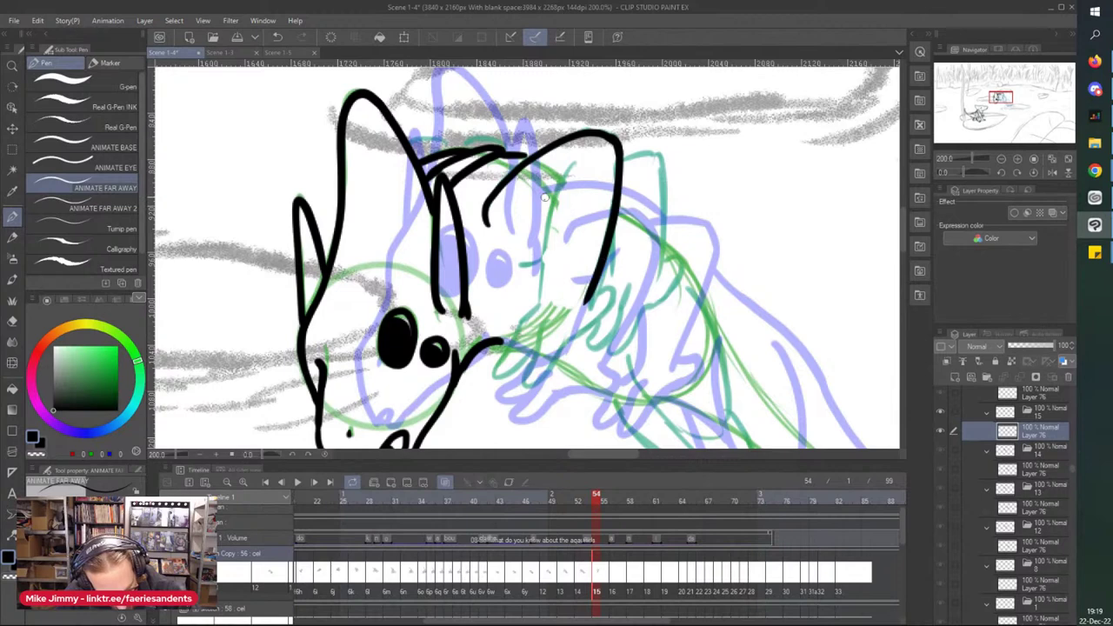
mouse_move(575, 161)
mouse_down()
mouse_move(555, 210)
mouse_move(541, 300)
mouse_up()
drag(543, 252, 507, 259)
scroll(476, 123, up, 2)
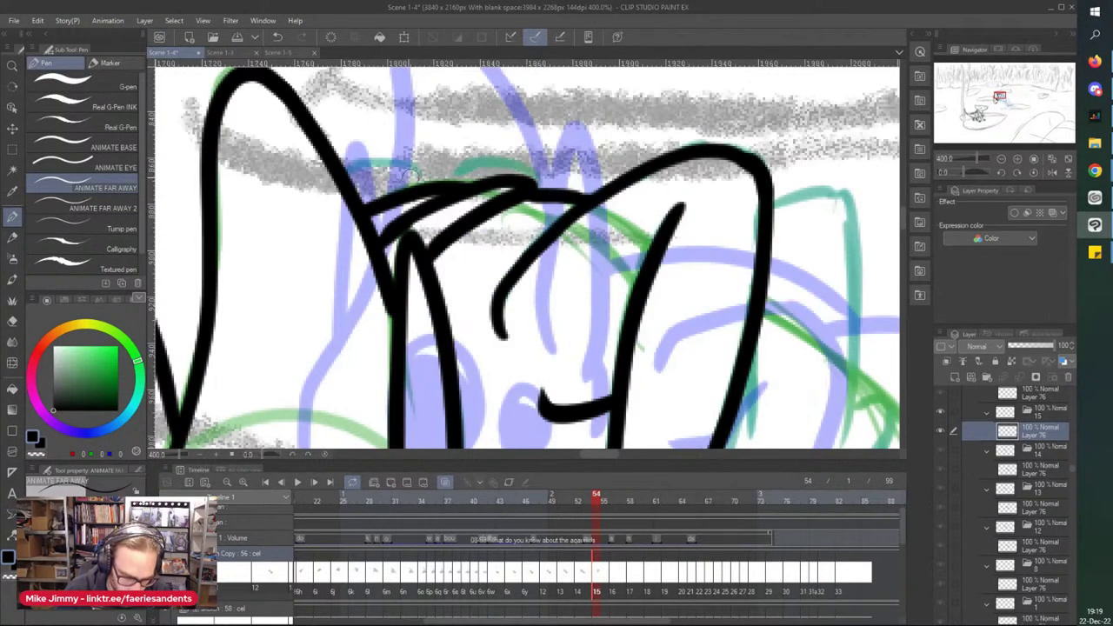
mouse_move(559, 194)
mouse_down()
mouse_move(513, 166)
mouse_move(448, 188)
mouse_move(341, 160)
mouse_up()
scroll(357, 100, down, 2)
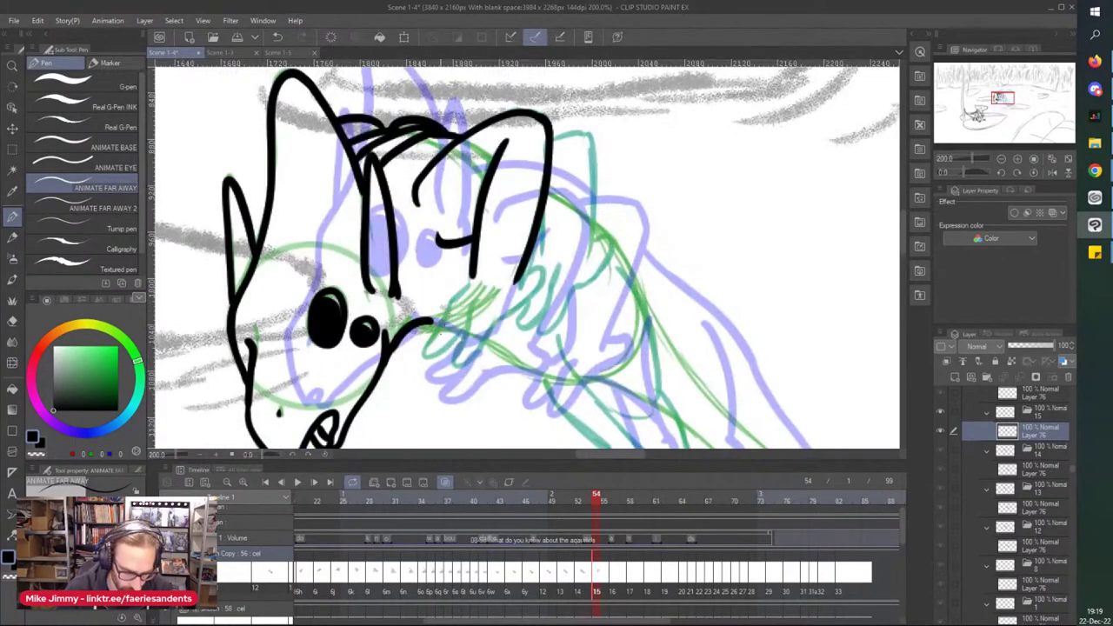
Step: Ink the wrist, palm and fingers of the near hand on cel 15
scroll(461, 370, up, 2)
drag(567, 202, 531, 265)
mouse_move(495, 218)
mouse_down()
mouse_move(438, 348)
mouse_move(473, 355)
mouse_move(546, 245)
mouse_up()
mouse_move(468, 188)
mouse_down()
mouse_move(380, 320)
mouse_move(394, 345)
mouse_move(442, 268)
mouse_move(422, 310)
mouse_move(409, 274)
mouse_up()
scroll(405, 174, down, 2)
drag(522, 185, 516, 238)
scroll(516, 239, up, 1)
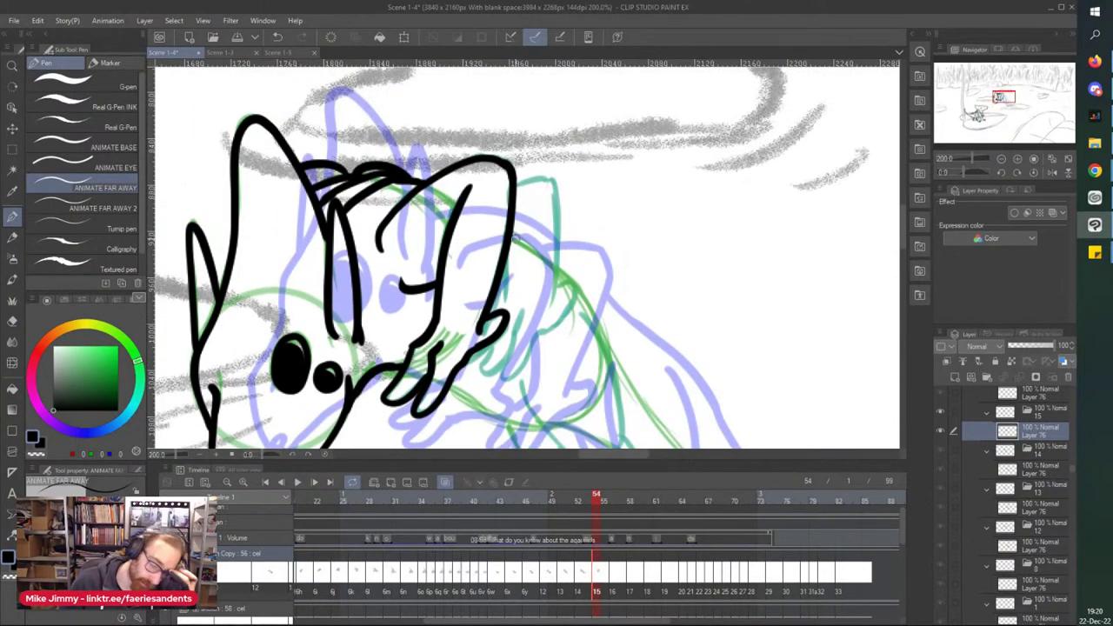
Step: Ink the far arm on cel 15, undoing one faulty stroke, and add its wrist and fingers
scroll(516, 239, up, 1)
drag(585, 156, 508, 130)
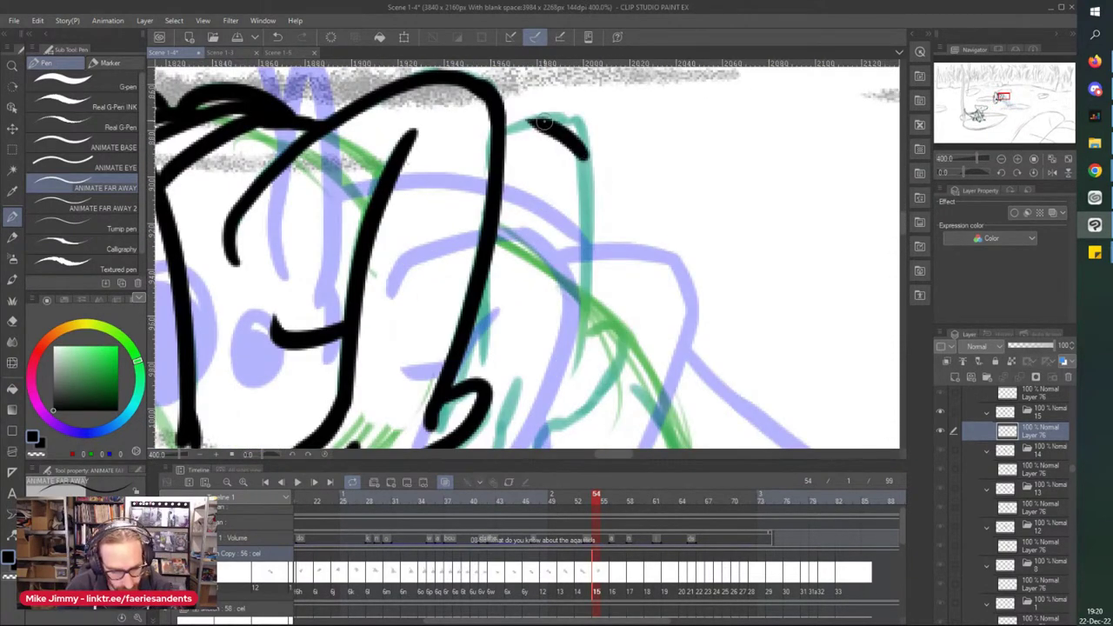
scroll(582, 154, down, 2)
mouse_move(571, 162)
mouse_down()
mouse_move(564, 231)
mouse_move(593, 227)
mouse_move(520, 331)
mouse_up()
scroll(578, 200, up, 2)
key(ctrl+z)
mouse_move(560, 230)
mouse_down()
mouse_move(593, 228)
mouse_move(452, 419)
mouse_up()
mouse_move(494, 278)
mouse_down()
mouse_move(444, 411)
mouse_move(435, 328)
mouse_up()
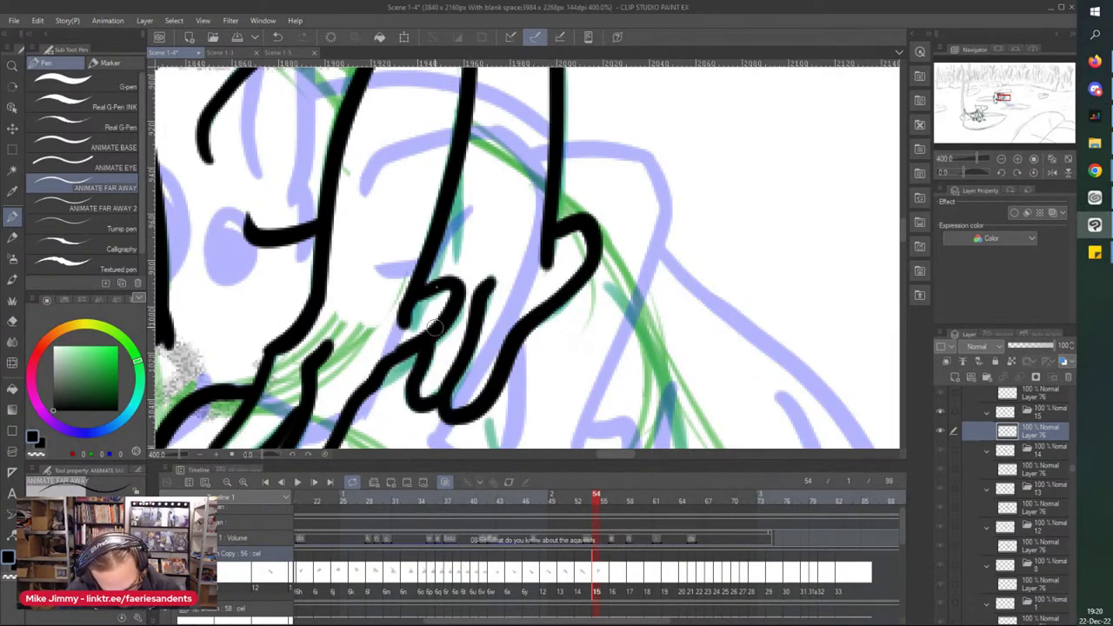
Step: Finish the far hand's inking on cel 15 and ink the belly line behind the near hand
drag(441, 285, 452, 193)
scroll(436, 130, down, 3)
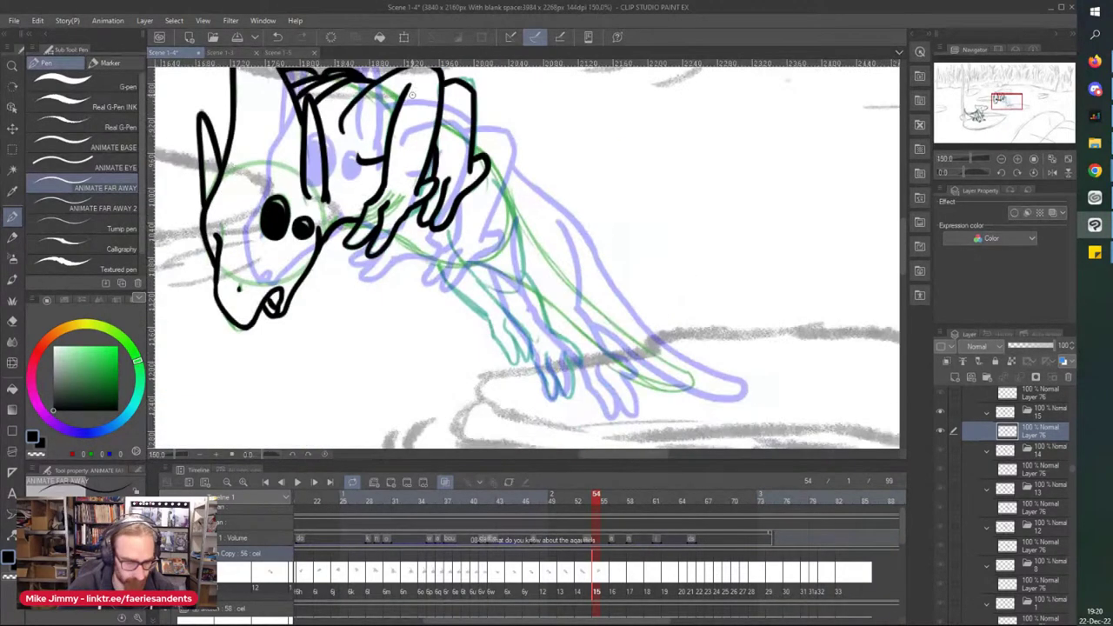
scroll(430, 126, up, 1)
mouse_move(480, 322)
mouse_down()
mouse_move(431, 310)
mouse_move(384, 277)
mouse_move(396, 311)
mouse_up()
scroll(363, 247, up, 2)
key(e)
key(p)
scroll(384, 291, down, 2)
scroll(385, 304, up, 2)
scroll(405, 292, down, 3)
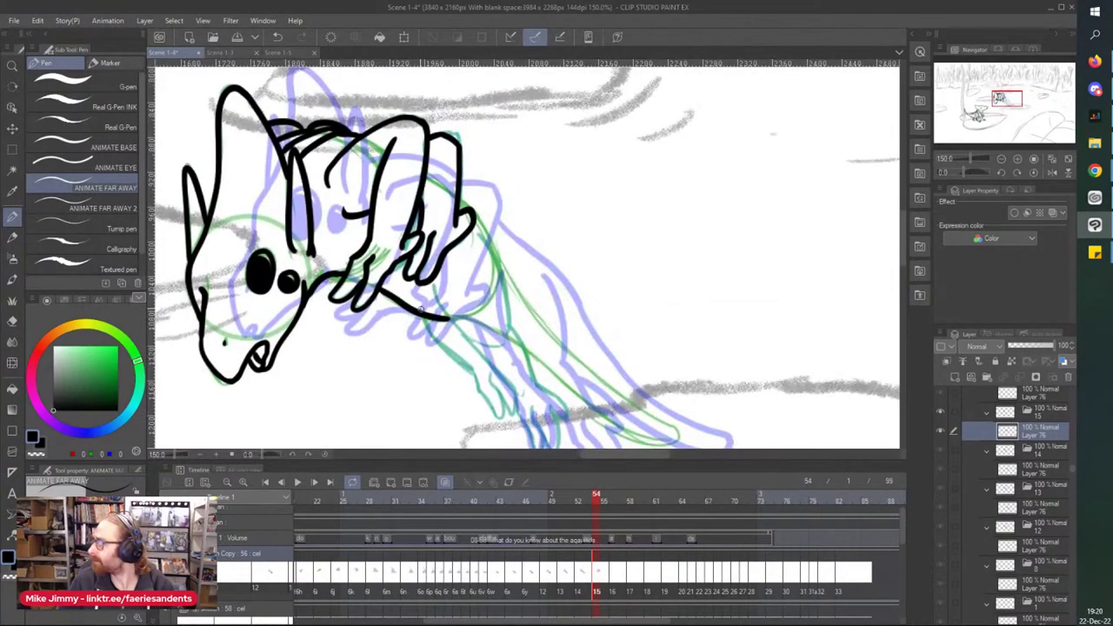
Step: Ink the front and back contours of the near hind leg's thigh on cel 15
scroll(420, 306, up, 2)
scroll(420, 307, up, 1)
mouse_move(393, 228)
mouse_down()
mouse_move(424, 308)
mouse_move(517, 398)
mouse_up()
scroll(454, 349, down, 2)
mouse_move(476, 216)
mouse_down()
mouse_move(505, 255)
mouse_move(520, 338)
mouse_up()
scroll(459, 277, down, 1)
scroll(471, 369, up, 1)
Step: Clean up the end of the thigh's front line on cel 15 and ink both sides of the lower leg down to the ankle
key(e)
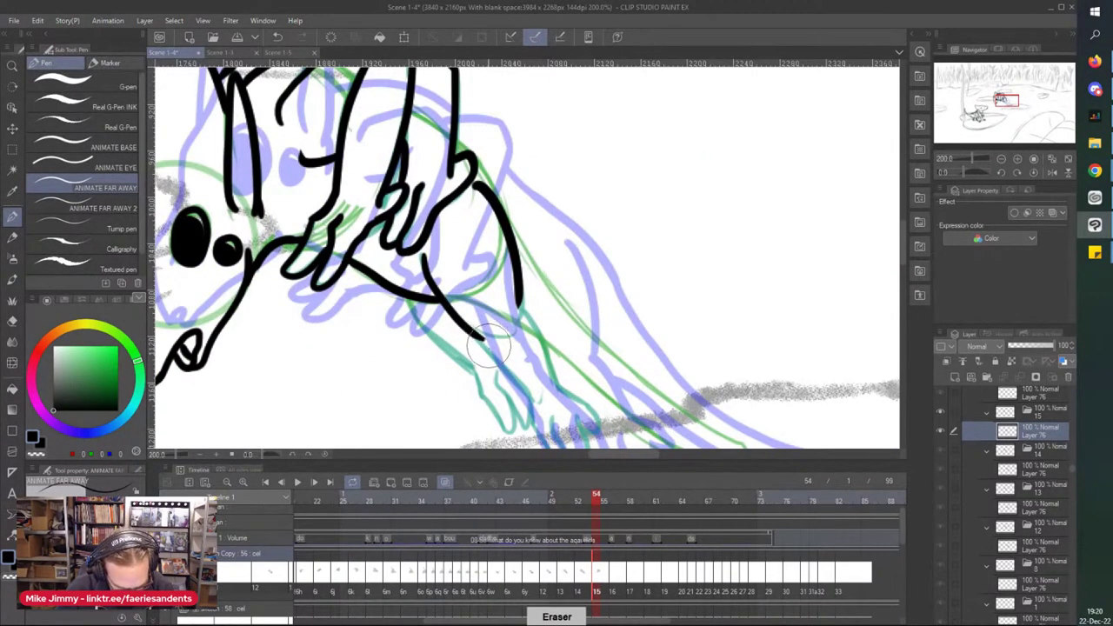
click(487, 342)
key(p)
scroll(462, 313, down, 1)
scroll(462, 311, up, 2)
drag(463, 296, 522, 360)
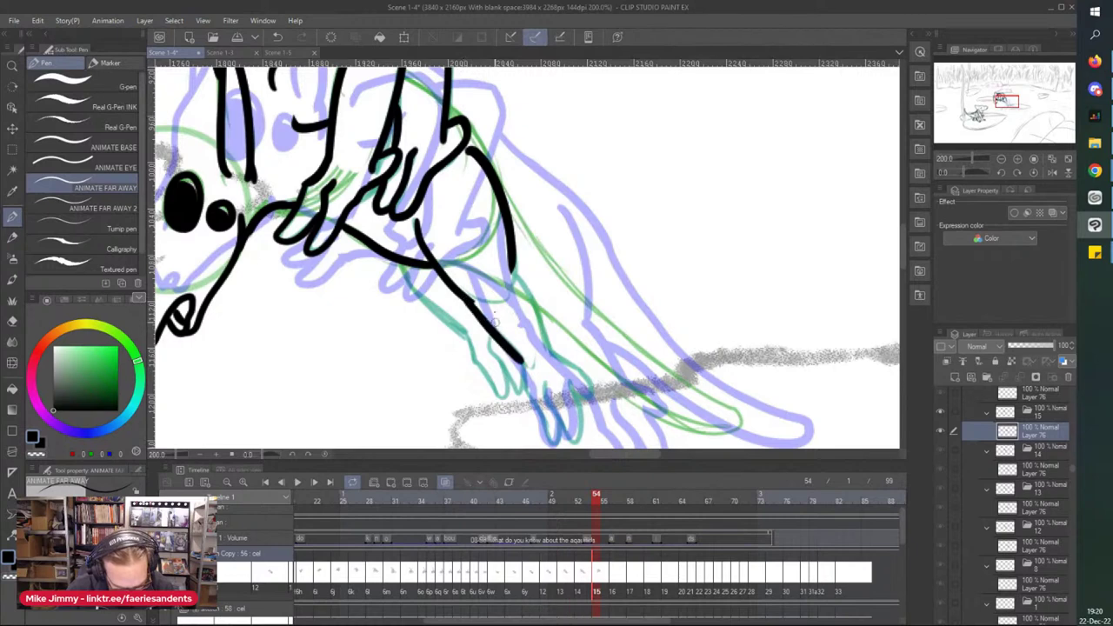
drag(511, 268, 551, 350)
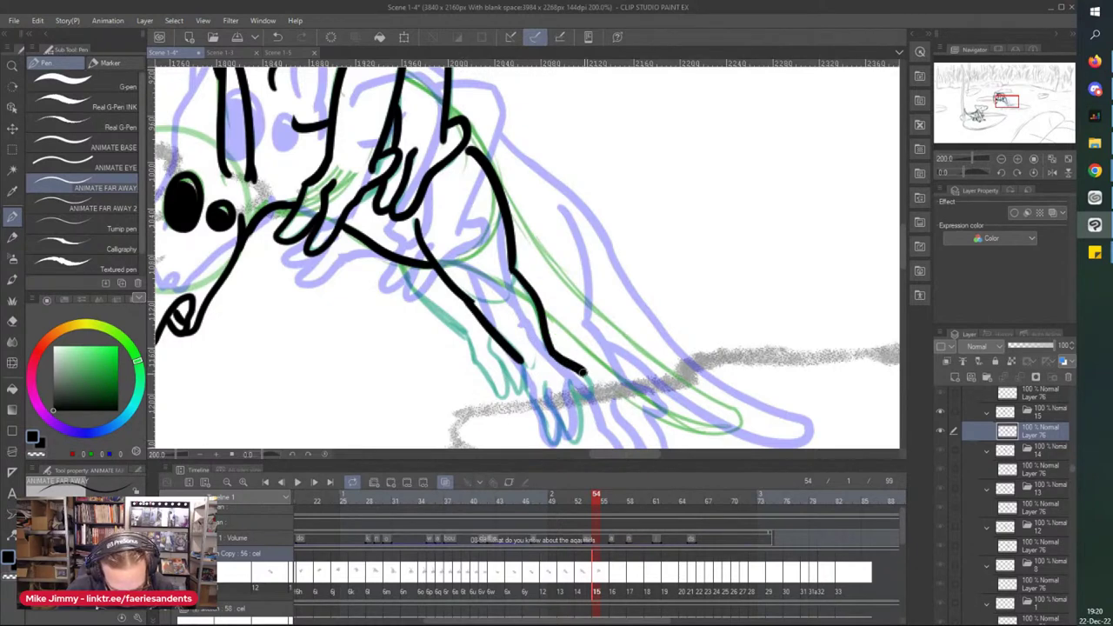
scroll(560, 405, up, 2)
scroll(548, 382, down, 4)
scroll(521, 278, up, 4)
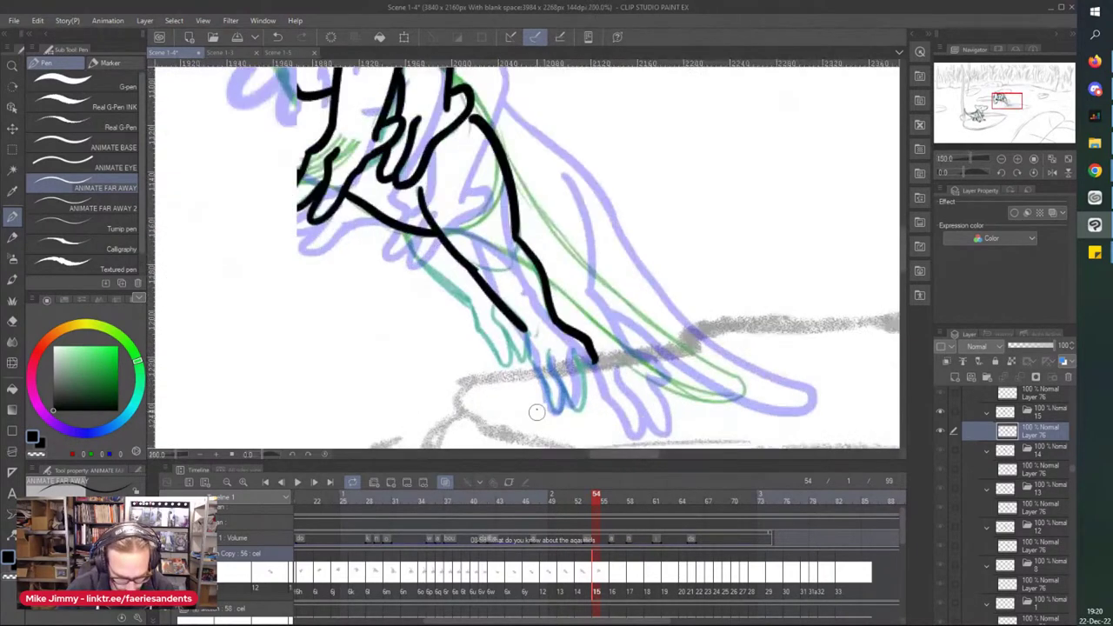
Step: Ink the near hind foot with its toes on cel 15 and begin the far hind foot and leg
mouse_move(514, 251)
mouse_down()
mouse_move(520, 304)
mouse_move(566, 401)
mouse_move(590, 362)
mouse_up()
click(559, 291)
mouse_move(559, 296)
mouse_down()
mouse_move(617, 401)
mouse_move(618, 321)
mouse_move(593, 274)
mouse_move(621, 314)
mouse_up()
mouse_move(441, 207)
mouse_down()
mouse_move(484, 287)
mouse_move(518, 317)
mouse_up()
scroll(409, 184, down, 3)
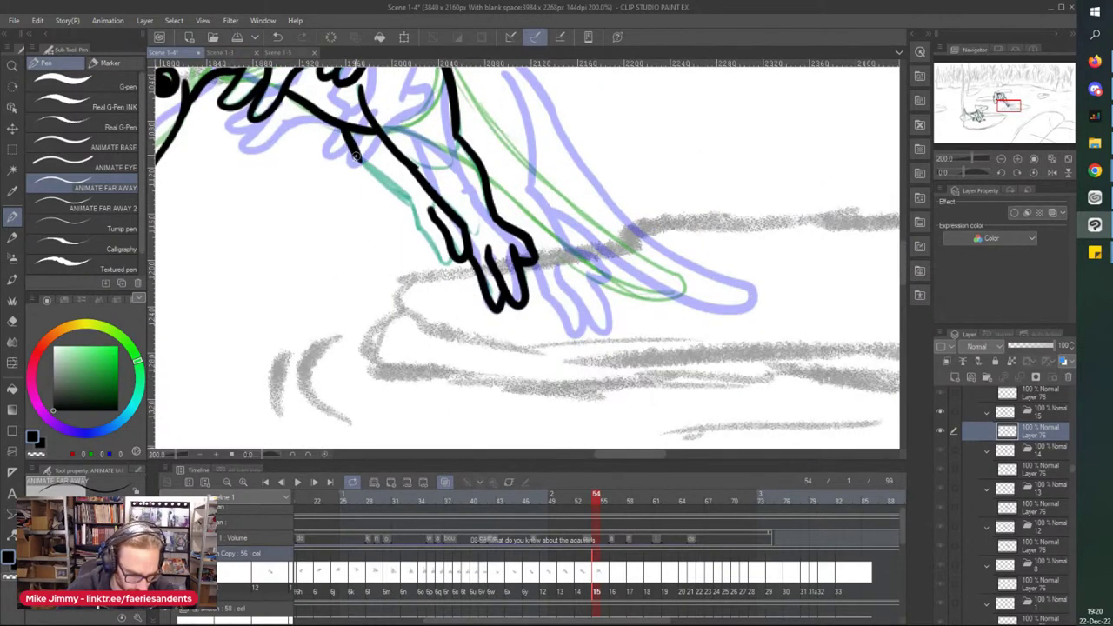
Step: Finish the far hind leg and foot on cel 15 and ink both sides of the tail
scroll(356, 157, up, 2)
mouse_move(469, 290)
mouse_down()
mouse_move(500, 348)
mouse_move(537, 303)
mouse_up()
scroll(449, 210, down, 4)
scroll(399, 160, up, 2)
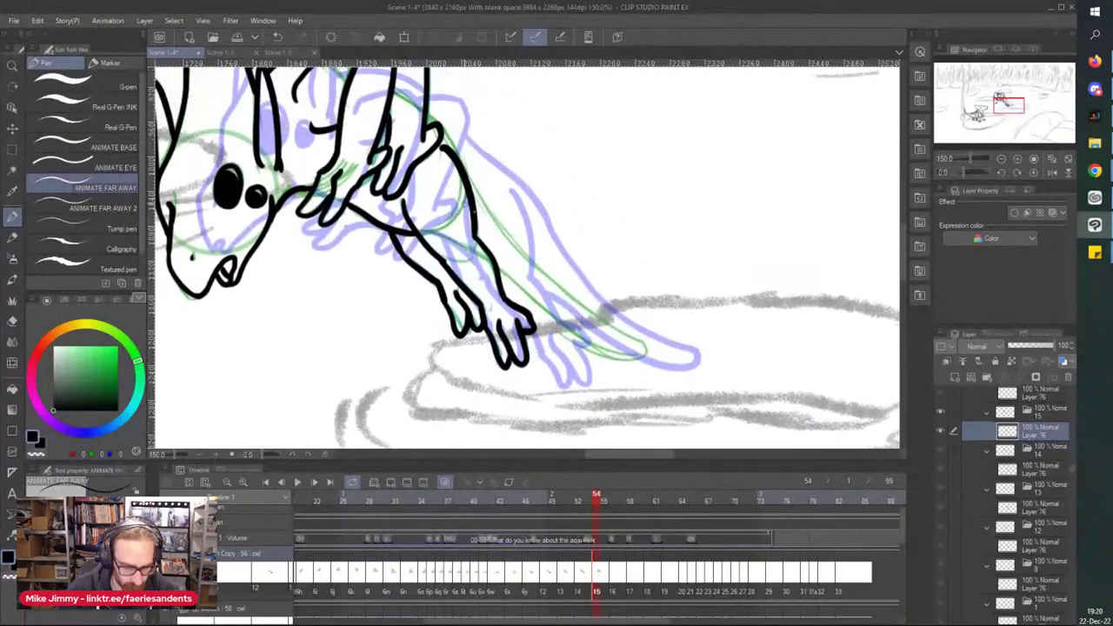
mouse_move(407, 85)
mouse_down()
mouse_move(500, 228)
mouse_move(693, 398)
mouse_move(627, 393)
mouse_move(472, 264)
mouse_up()
scroll(380, 188, down, 2)
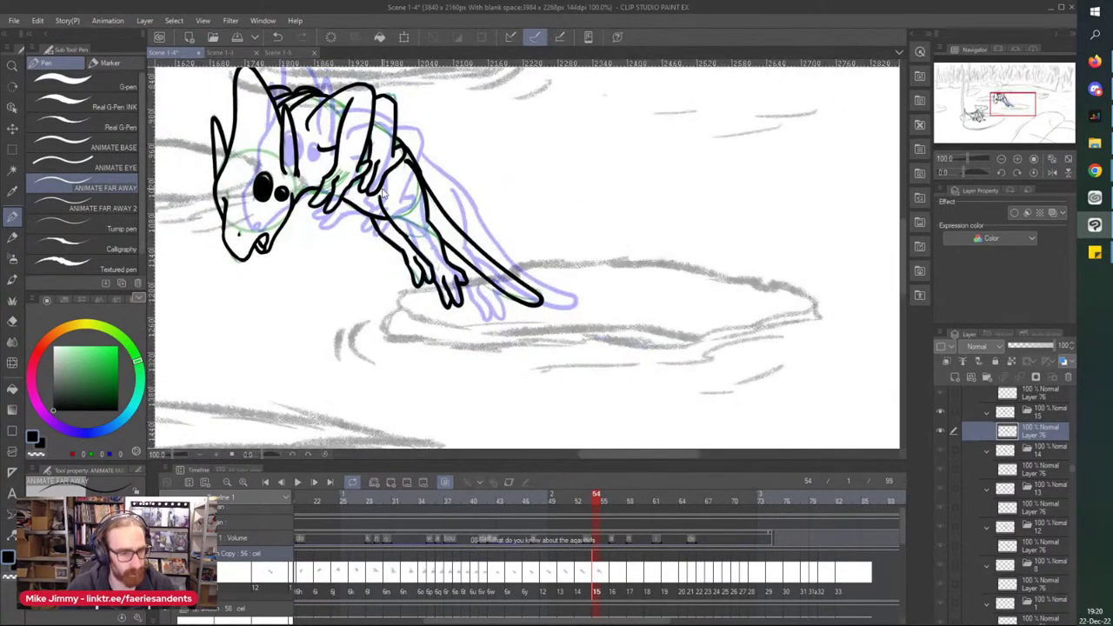
Step: Save the animation, go to frame 56 and select the Layer 76 drawing layer of cel 16
key(ctrl+s)
click(613, 572)
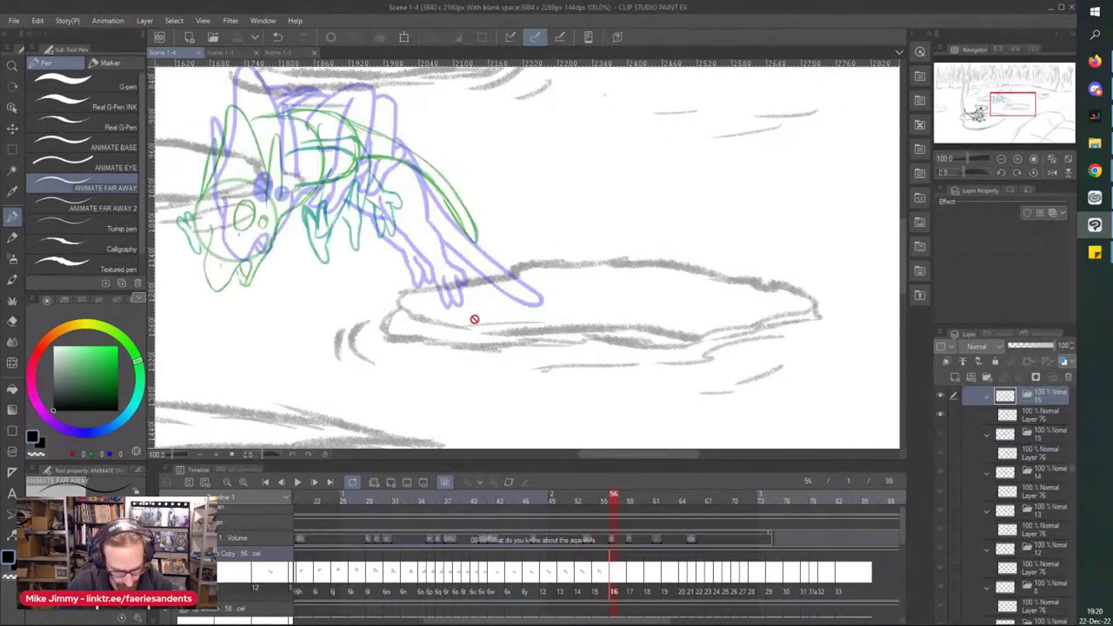
scroll(528, 403, down, 2)
scroll(231, 179, up, 2)
scroll(376, 222, up, 3)
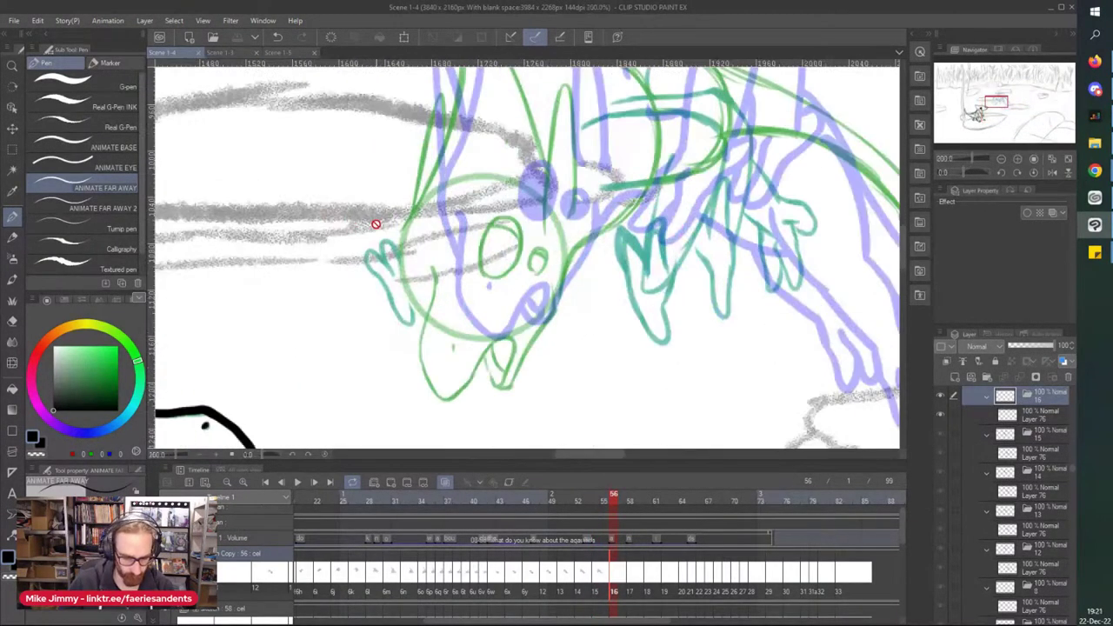
click(1034, 421)
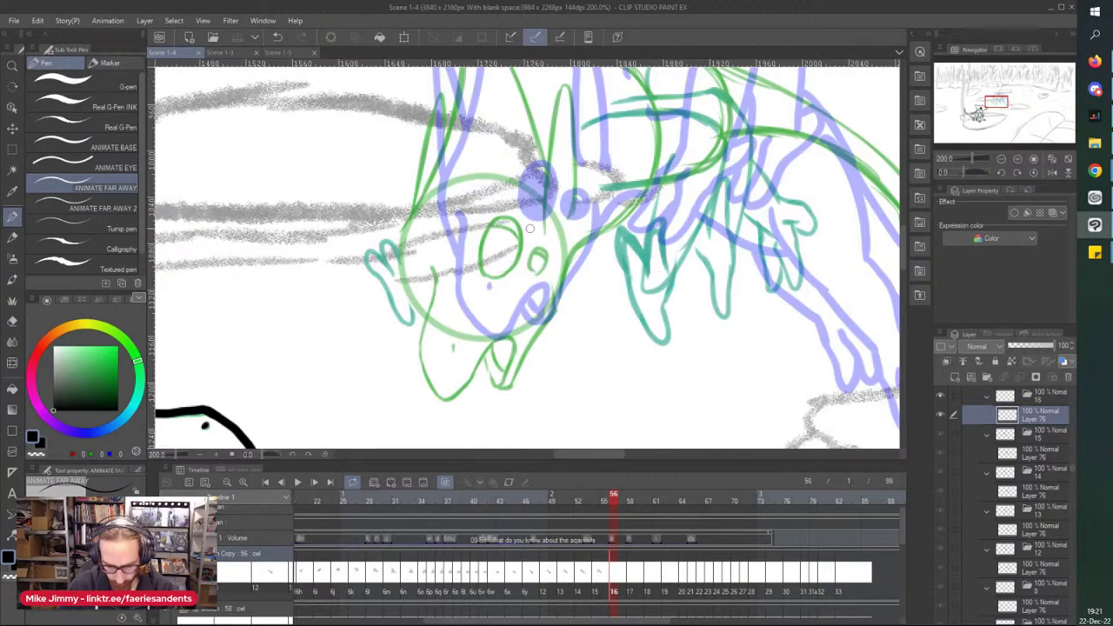
scroll(465, 242, up, 2)
Step: Ink the large and small eyes on cel 16 as solid black shapes with a highlight left open in each
mouse_move(469, 268)
mouse_down()
mouse_move(483, 315)
mouse_move(531, 305)
mouse_move(546, 212)
mouse_move(487, 213)
mouse_move(470, 250)
mouse_move(540, 252)
mouse_move(536, 268)
mouse_move(504, 230)
mouse_move(476, 284)
mouse_move(485, 306)
mouse_move(495, 284)
mouse_move(530, 286)
mouse_up()
drag(469, 265, 474, 301)
mouse_move(566, 275)
mouse_down()
mouse_move(565, 305)
mouse_move(604, 265)
mouse_move(576, 281)
mouse_move(577, 299)
mouse_move(595, 285)
mouse_move(592, 295)
mouse_up()
key(e)
scroll(595, 281, up, 2)
key(p)
scroll(406, 176, down, 5)
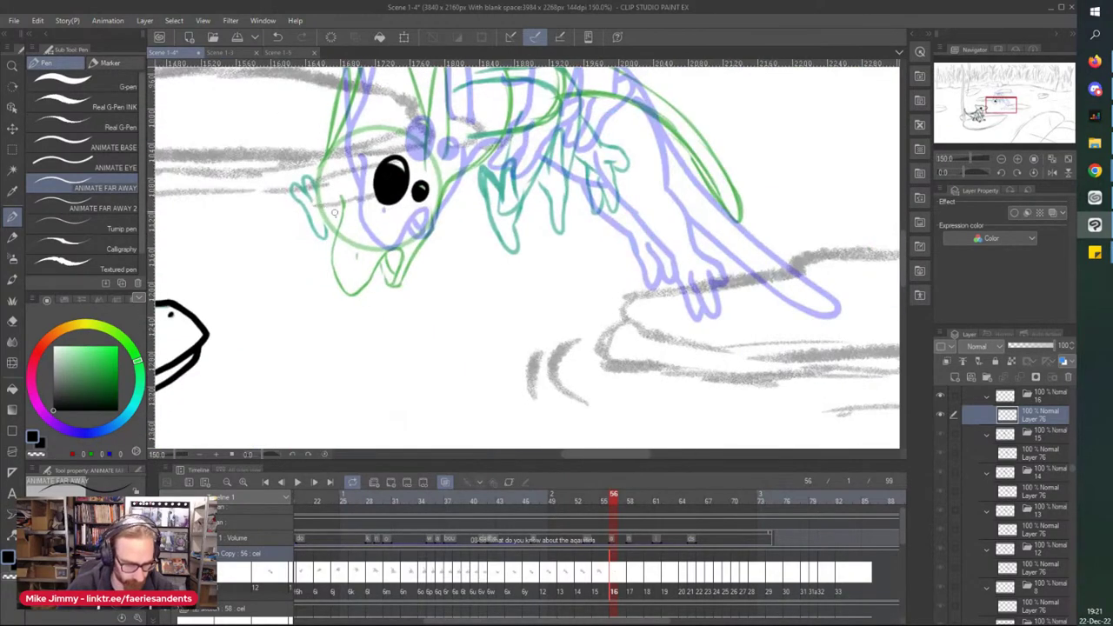
Step: Ink the snout, nostril, mouth and jaw on cel 16, plus the outer contour of the head
scroll(333, 222, up, 3)
mouse_move(346, 132)
mouse_down()
mouse_move(329, 300)
mouse_move(376, 383)
mouse_move(393, 396)
mouse_move(415, 386)
mouse_move(508, 277)
mouse_move(478, 372)
mouse_move(456, 317)
mouse_move(468, 295)
mouse_up()
click(394, 289)
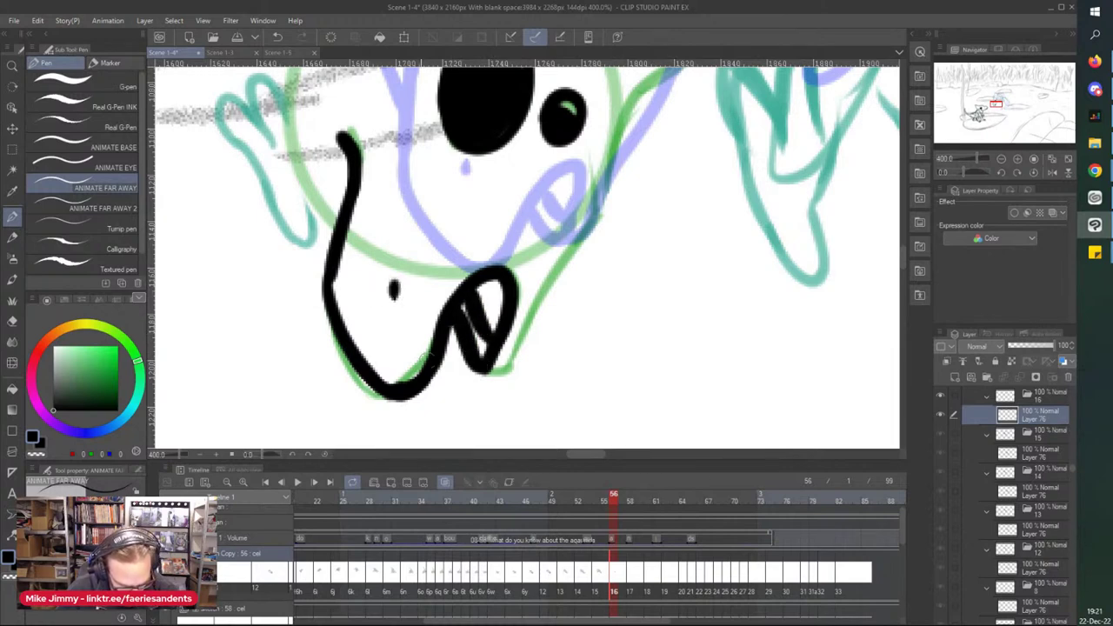
mouse_move(480, 372)
mouse_down()
mouse_move(527, 344)
mouse_move(606, 156)
mouse_up()
scroll(501, 131, down, 3)
scroll(415, 167, up, 1)
scroll(414, 167, up, 5)
mouse_move(434, 218)
mouse_down()
mouse_move(421, 284)
mouse_move(454, 384)
mouse_up()
Step: Ink the head crest and the pointed ears on cel 16, and the throat line running back from the jaw
scroll(365, 265, down, 3)
scroll(442, 252, up, 3)
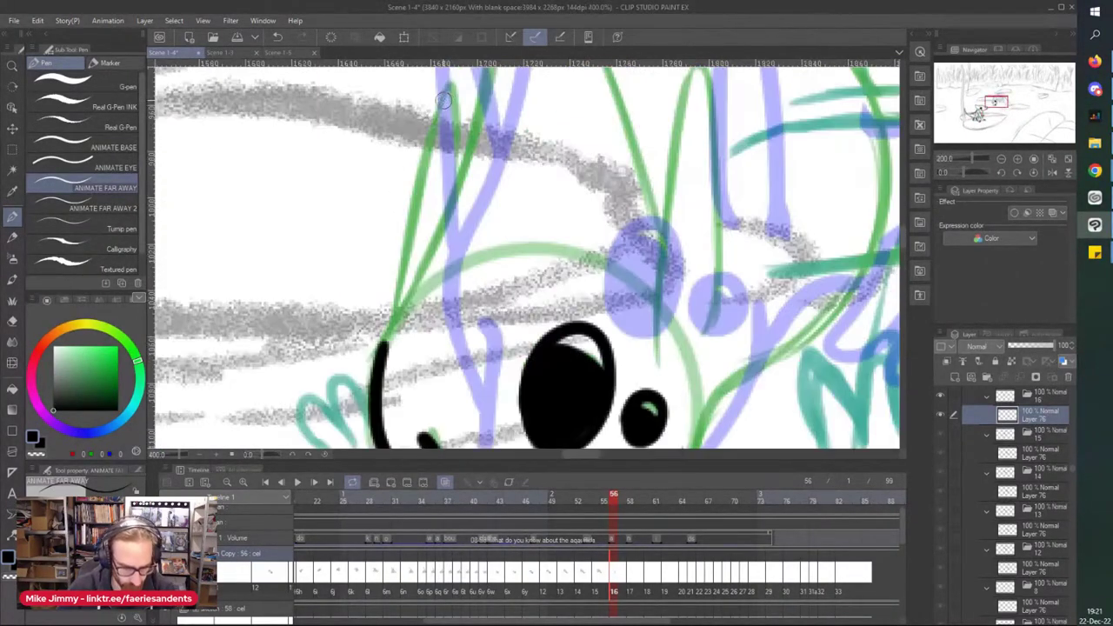
scroll(477, 261, down, 3)
scroll(429, 222, up, 3)
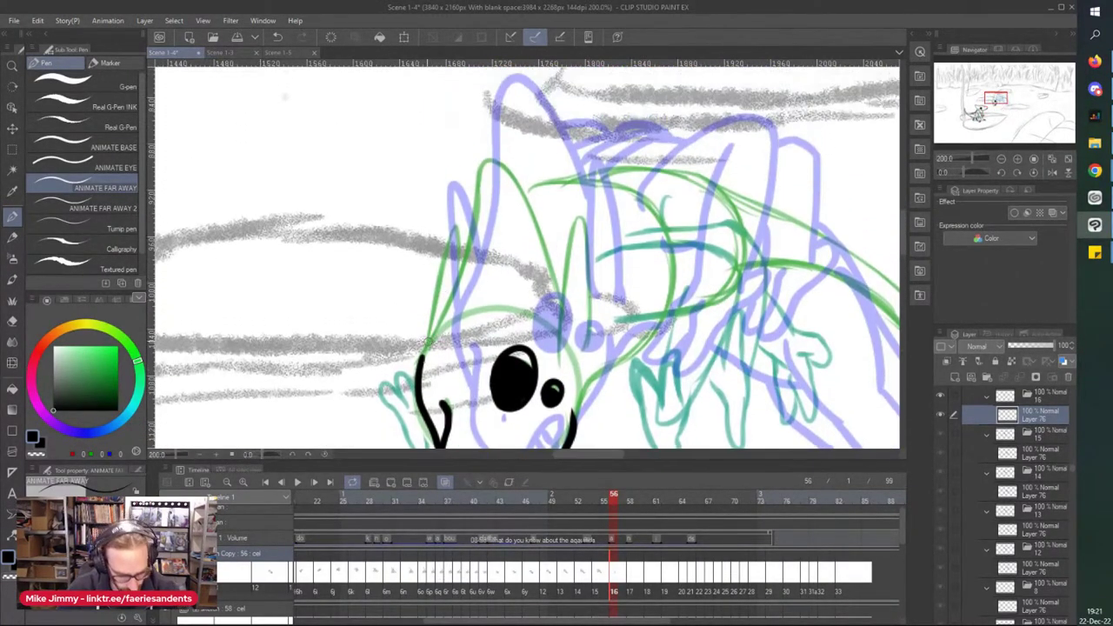
mouse_move(422, 355)
mouse_down()
mouse_move(480, 181)
mouse_move(511, 161)
mouse_move(562, 283)
mouse_up()
drag(459, 224, 429, 337)
mouse_move(564, 344)
mouse_down()
mouse_move(564, 267)
mouse_move(580, 220)
mouse_move(579, 353)
mouse_up()
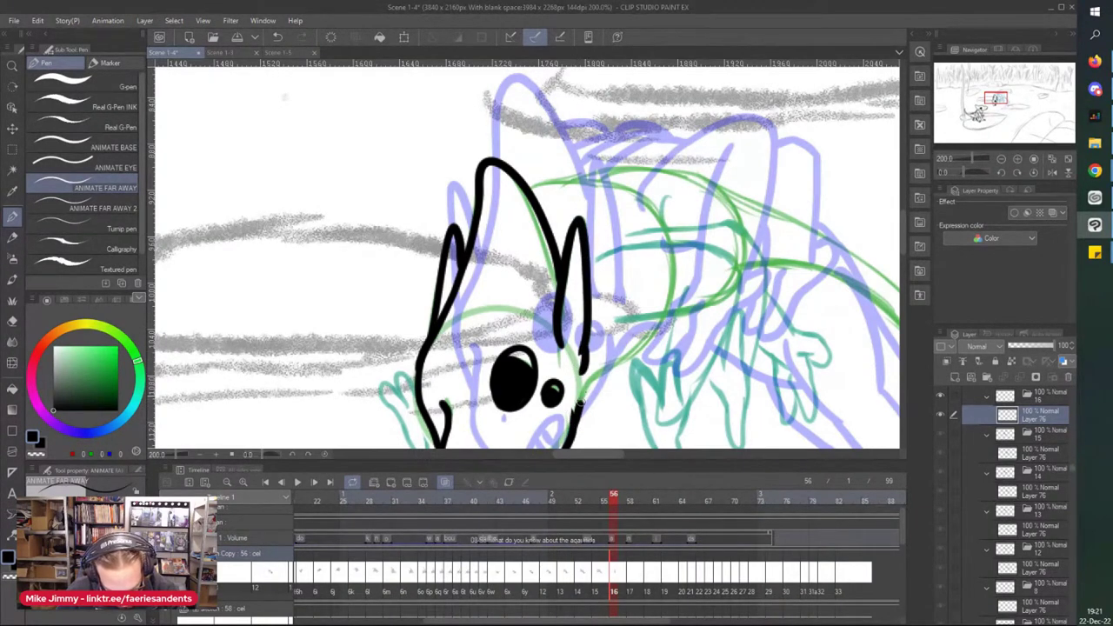
mouse_move(579, 409)
mouse_down()
mouse_move(599, 375)
mouse_move(643, 346)
mouse_up()
Step: Ink the palm and fingers of the hand behind the jaw on cel 16
scroll(652, 326, up, 3)
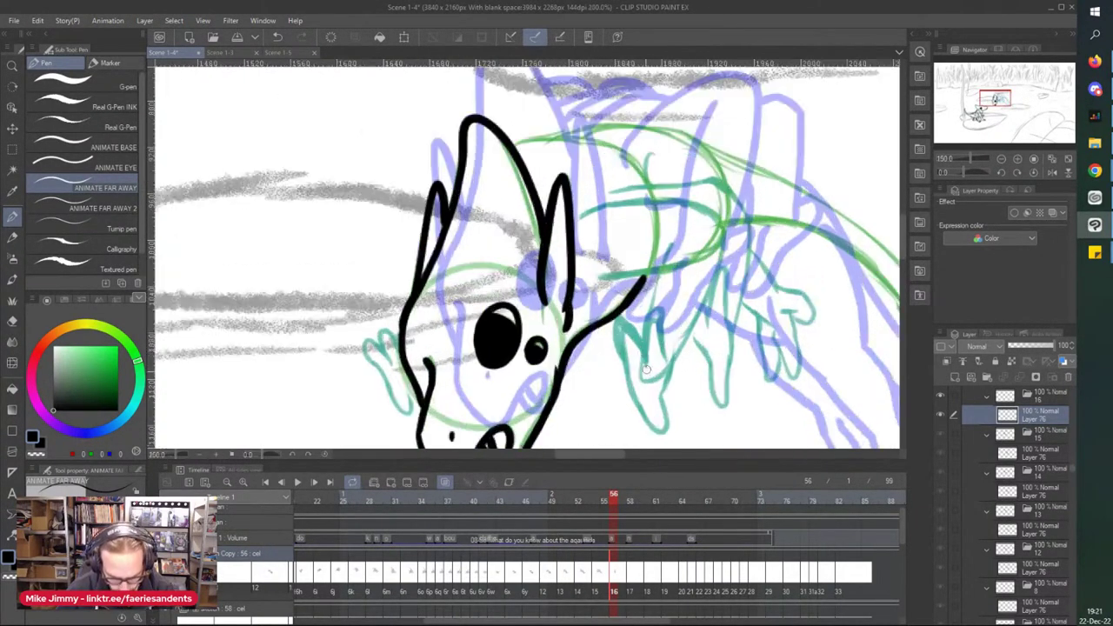
mouse_move(687, 372)
mouse_down()
mouse_move(668, 259)
mouse_move(646, 386)
mouse_up()
mouse_move(645, 341)
mouse_down()
mouse_move(619, 294)
mouse_move(607, 378)
mouse_move(621, 398)
mouse_move(588, 343)
mouse_up()
scroll(607, 379, down, 4)
scroll(619, 324, up, 1)
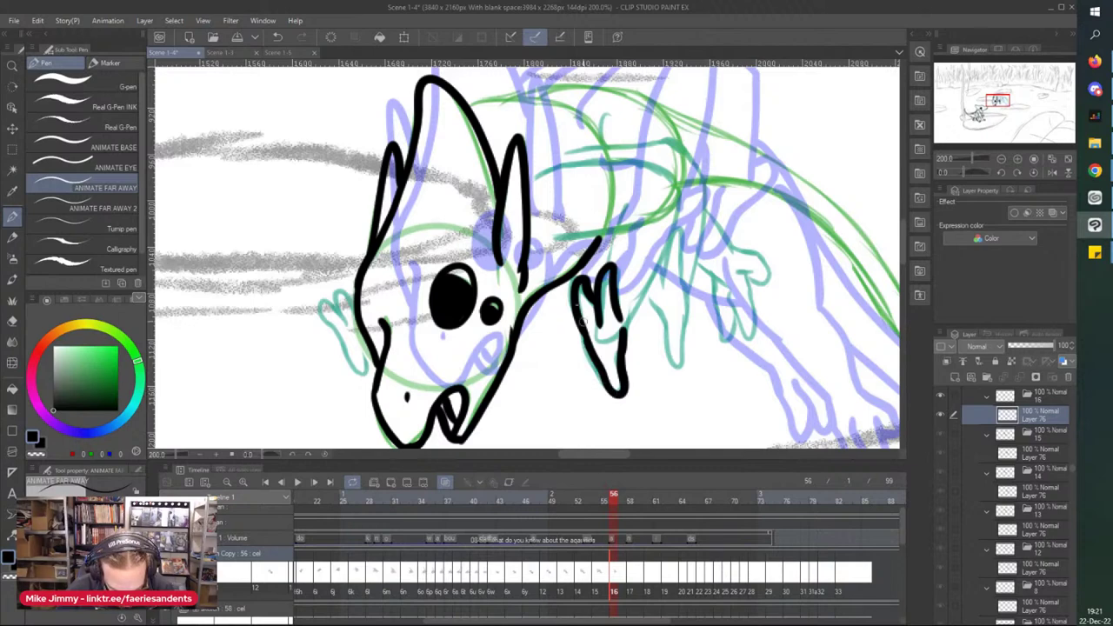
scroll(530, 229, down, 3)
scroll(529, 230, up, 2)
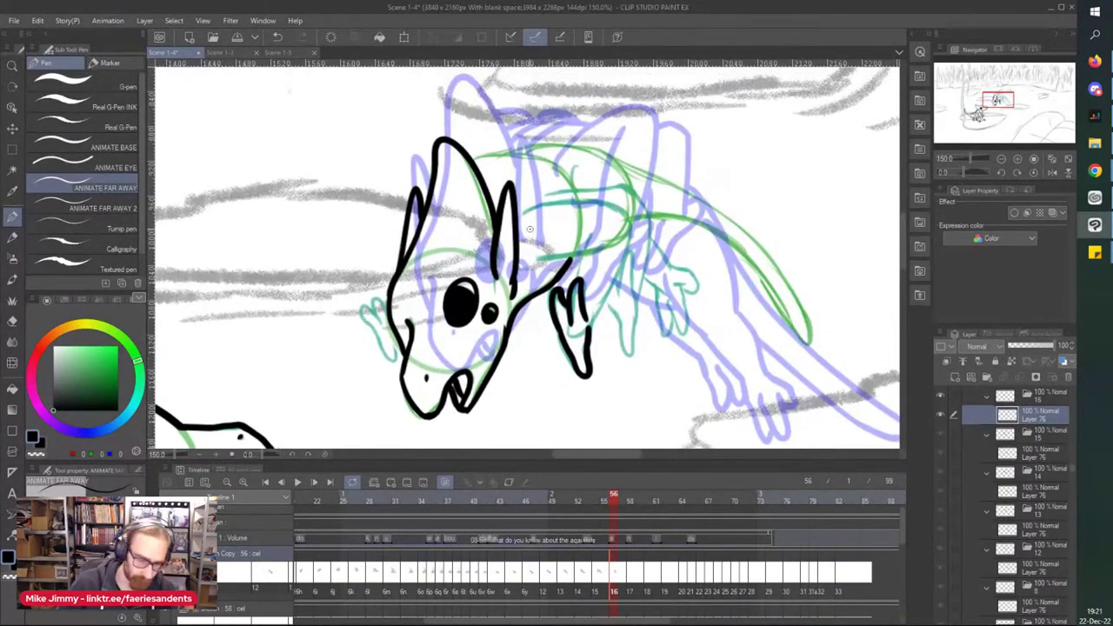
Step: Ink the small hand in front of the face on cel 16
scroll(368, 337, up, 3)
mouse_move(408, 256)
mouse_down()
mouse_move(387, 222)
mouse_move(367, 285)
mouse_move(348, 287)
mouse_move(445, 407)
mouse_move(434, 321)
mouse_up()
scroll(384, 275, down, 3)
scroll(526, 227, up, 2)
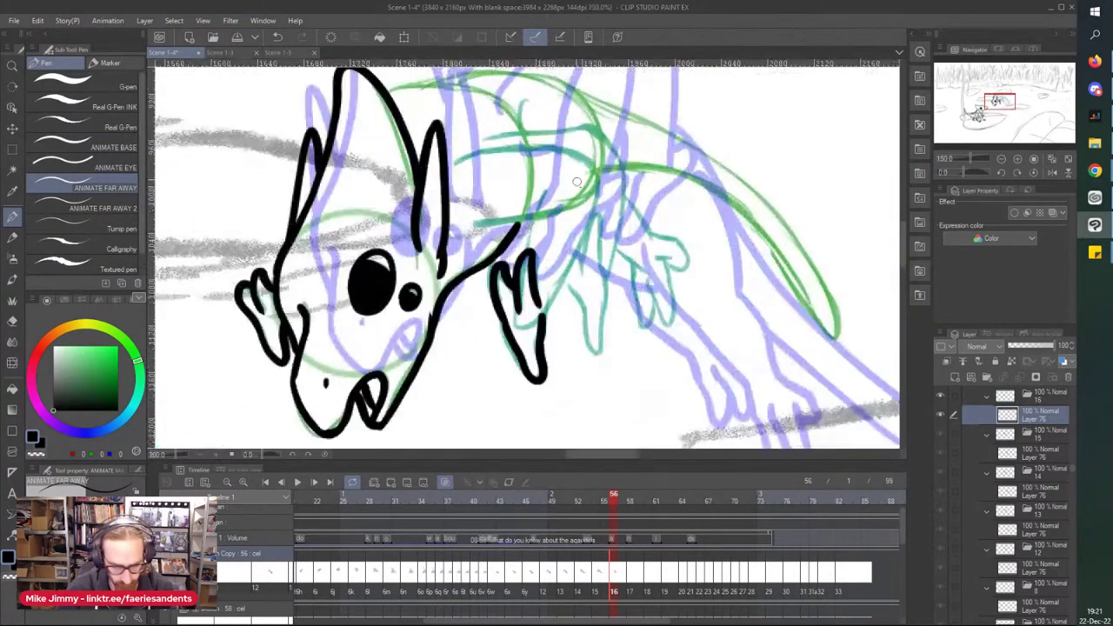
Step: Ink both sides of the near limb on cel 16, joining its hand to the shoulder, plus the short line beneath
drag(545, 192, 524, 245)
mouse_move(589, 161)
mouse_down()
mouse_move(598, 211)
mouse_move(538, 323)
mouse_up()
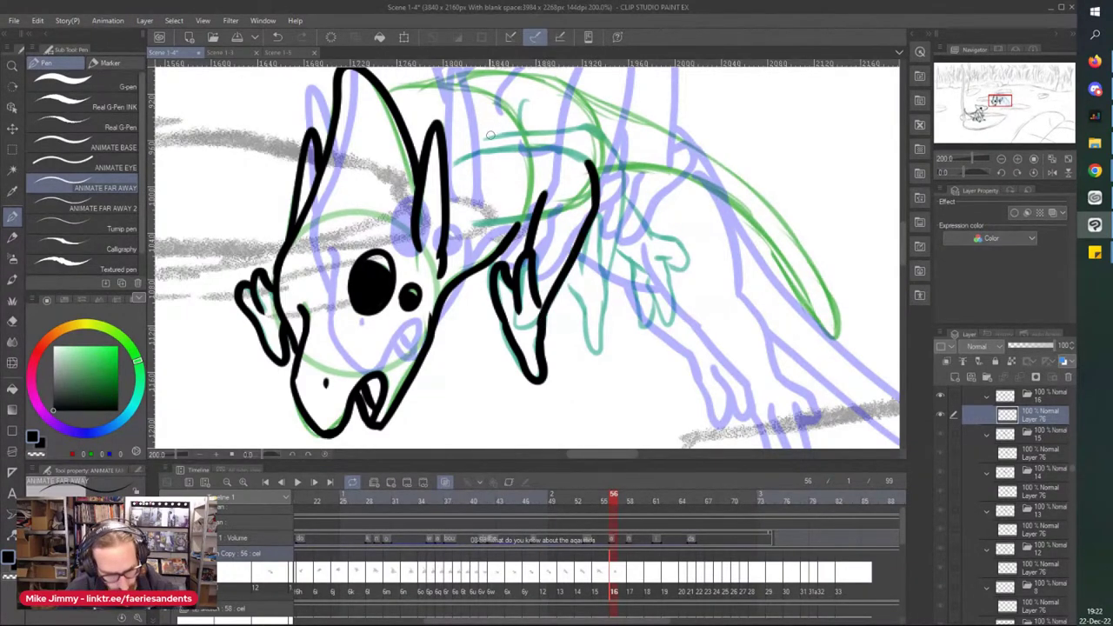
mouse_move(588, 160)
mouse_down()
mouse_move(531, 150)
mouse_move(451, 171)
mouse_up()
drag(532, 214, 466, 222)
scroll(438, 178, down, 1)
scroll(383, 130, up, 2)
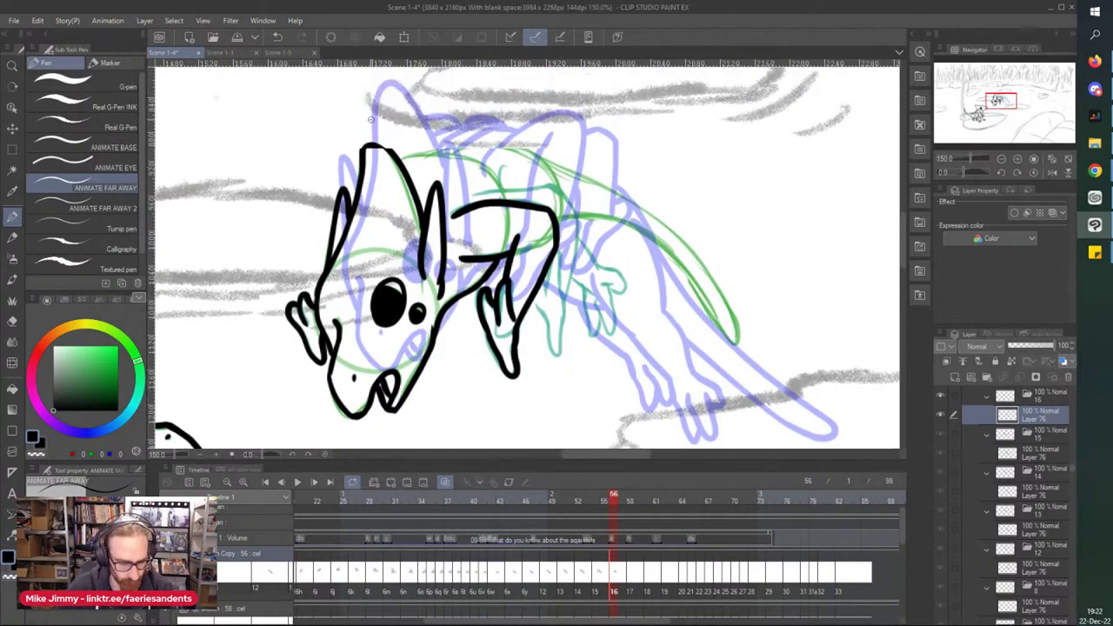
Step: Ink the second limb and its hand behind the near one on cel 16, plus the short curve above it
key(ctrl+plus)
mouse_move(469, 263)
mouse_down()
mouse_move(574, 248)
mouse_move(615, 287)
mouse_up()
scroll(595, 319, down, 2)
mouse_move(601, 352)
mouse_down()
mouse_move(593, 264)
mouse_move(572, 323)
mouse_move(590, 405)
mouse_move(618, 225)
mouse_up()
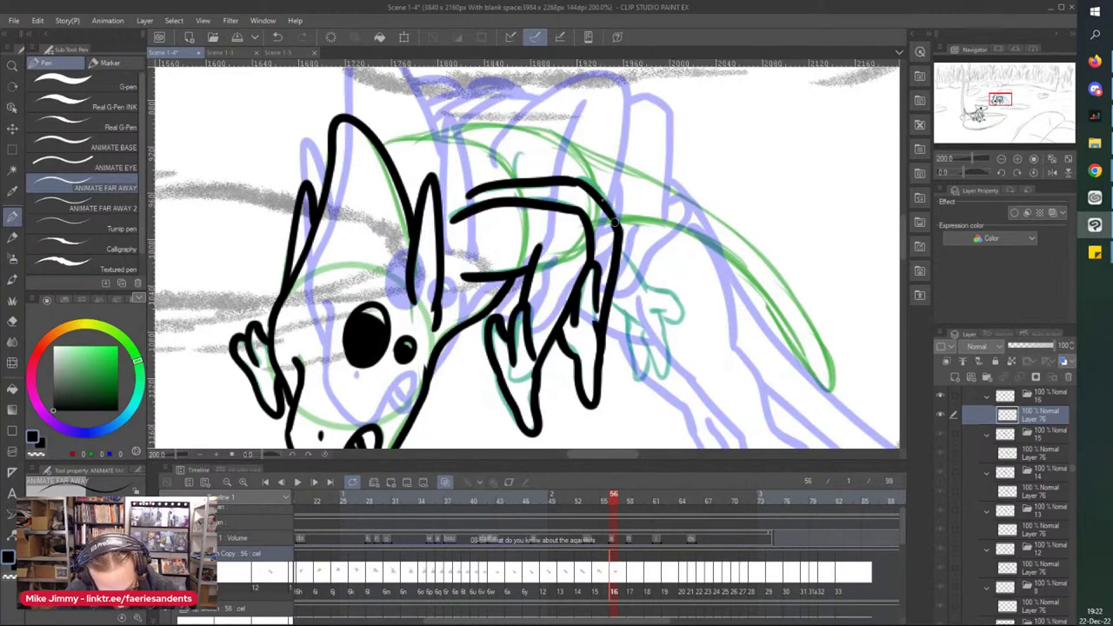
mouse_move(506, 182)
mouse_down()
mouse_move(522, 154)
mouse_move(559, 156)
mouse_up()
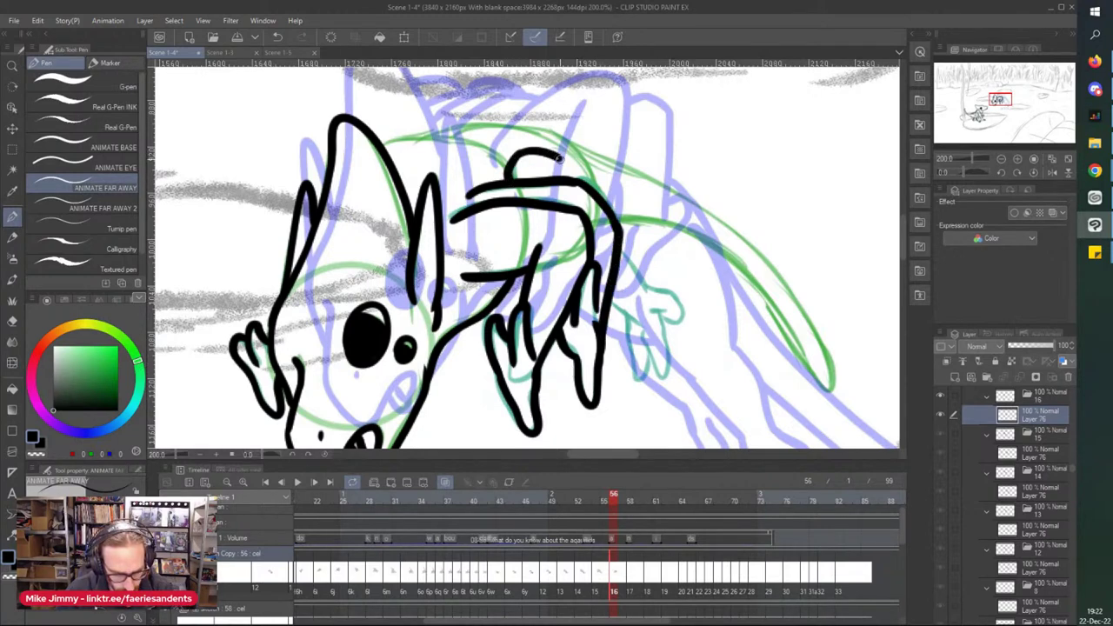
Step: Ink the curved strokes along the nape and upper back behind the head crest on cel 16
scroll(412, 72, up, 3)
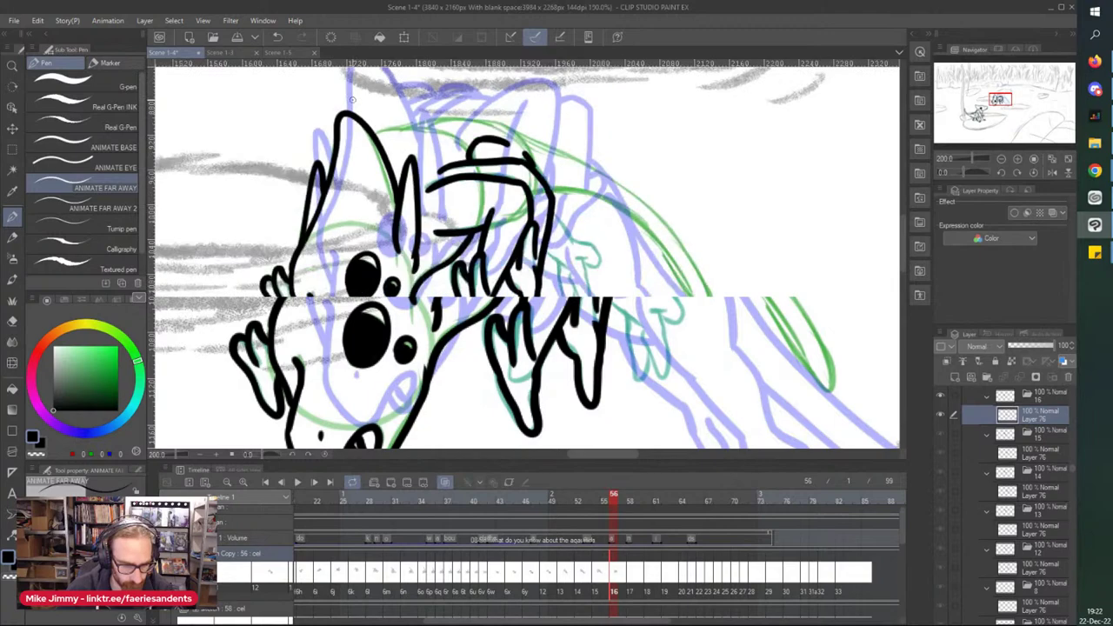
mouse_move(691, 165)
mouse_down()
mouse_move(504, 184)
mouse_move(416, 236)
mouse_up()
drag(691, 169, 424, 261)
drag(511, 178, 391, 226)
drag(621, 155, 514, 178)
scroll(531, 104, down, 4)
scroll(502, 66, up, 2)
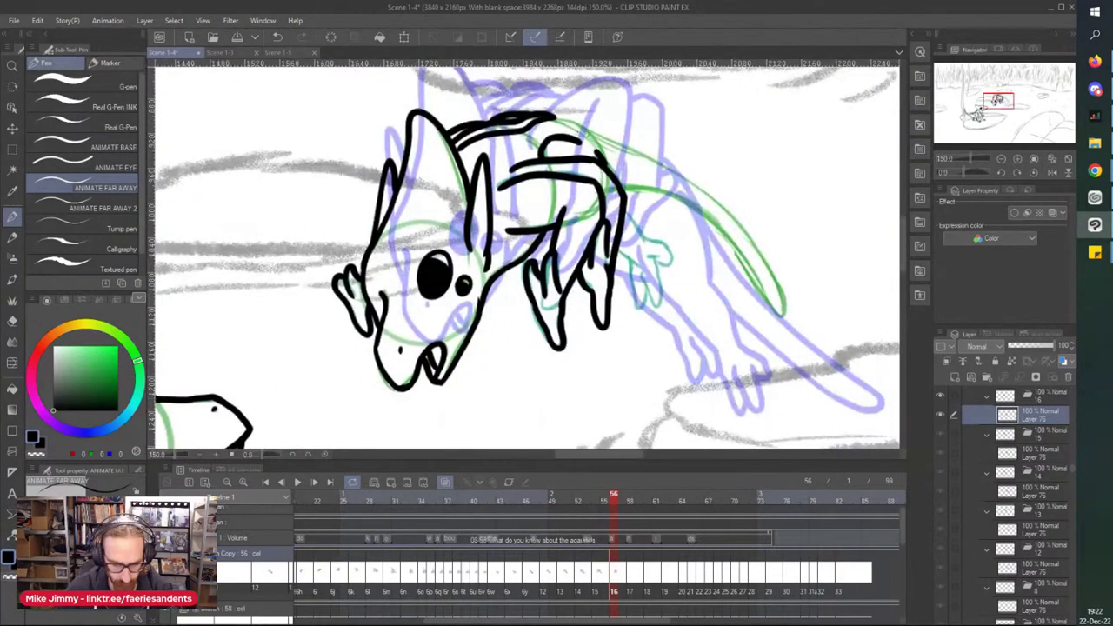
Step: Ink the back, both sides of the tail and the rear foot on cel 16, undoing a faulty first back stroke
drag(553, 116, 619, 144)
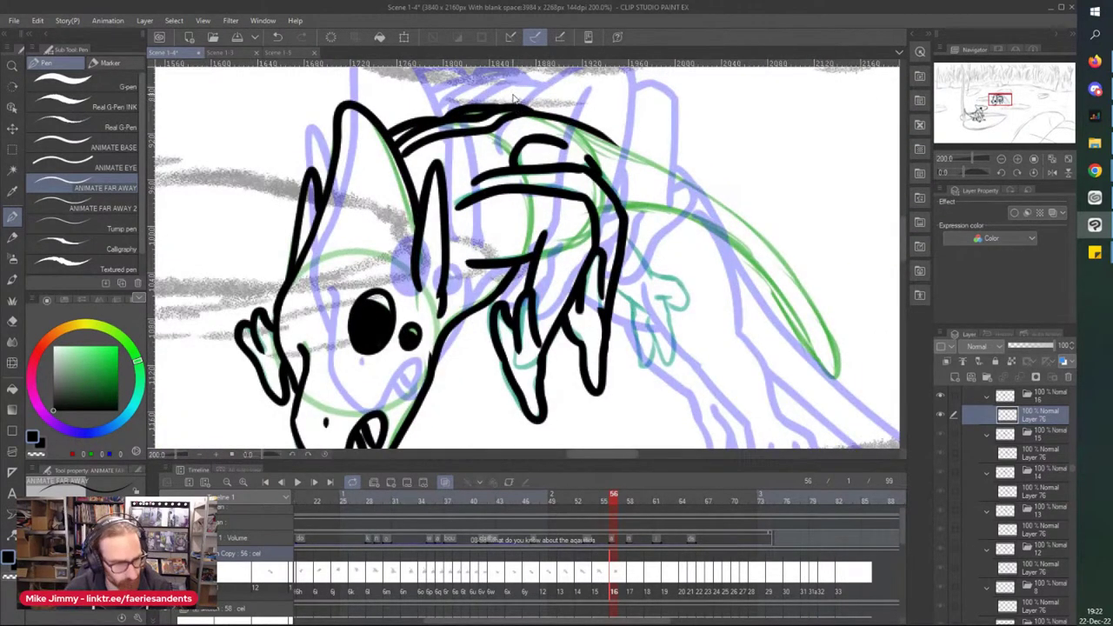
key(ctrl+z)
mouse_move(526, 110)
mouse_down()
mouse_move(661, 165)
mouse_move(841, 355)
mouse_up()
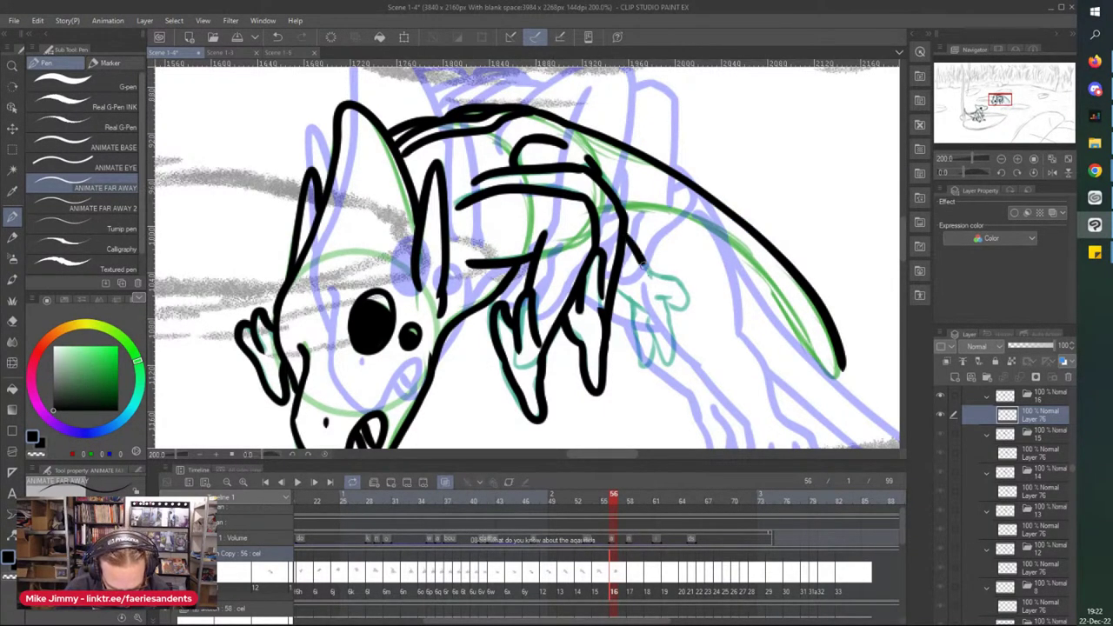
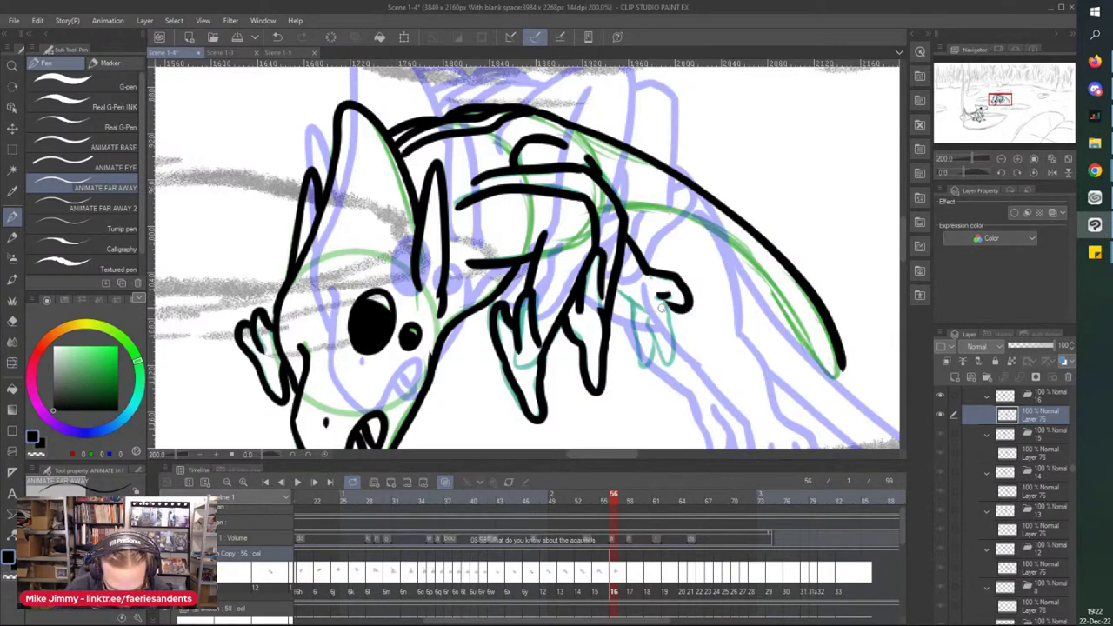
drag(648, 314, 659, 357)
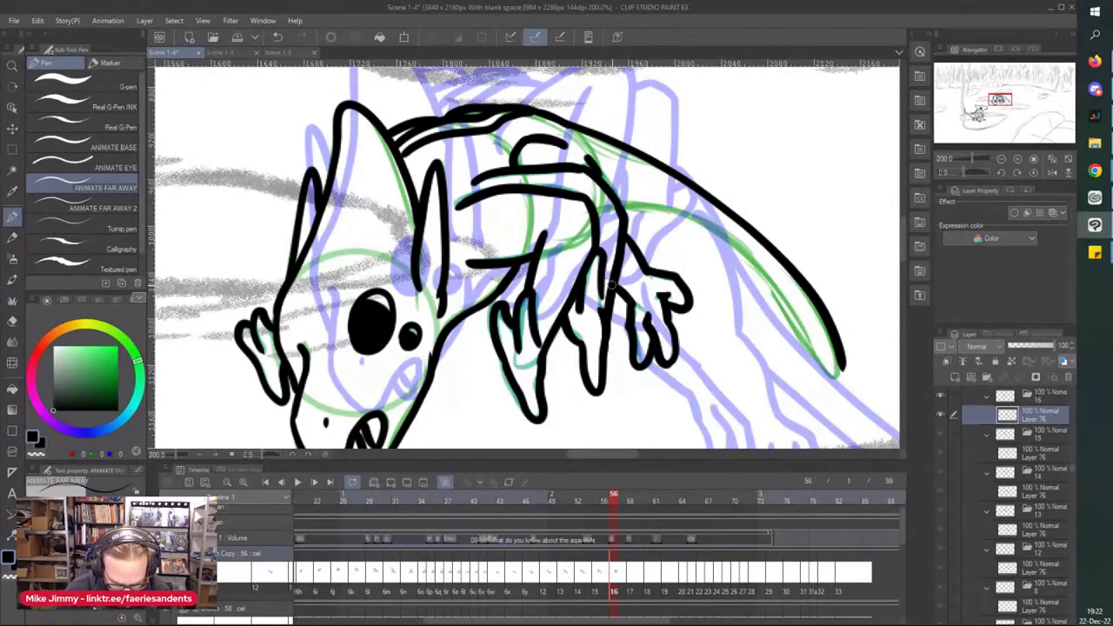
mouse_move(831, 376)
mouse_down()
mouse_move(739, 260)
mouse_move(598, 202)
mouse_up()
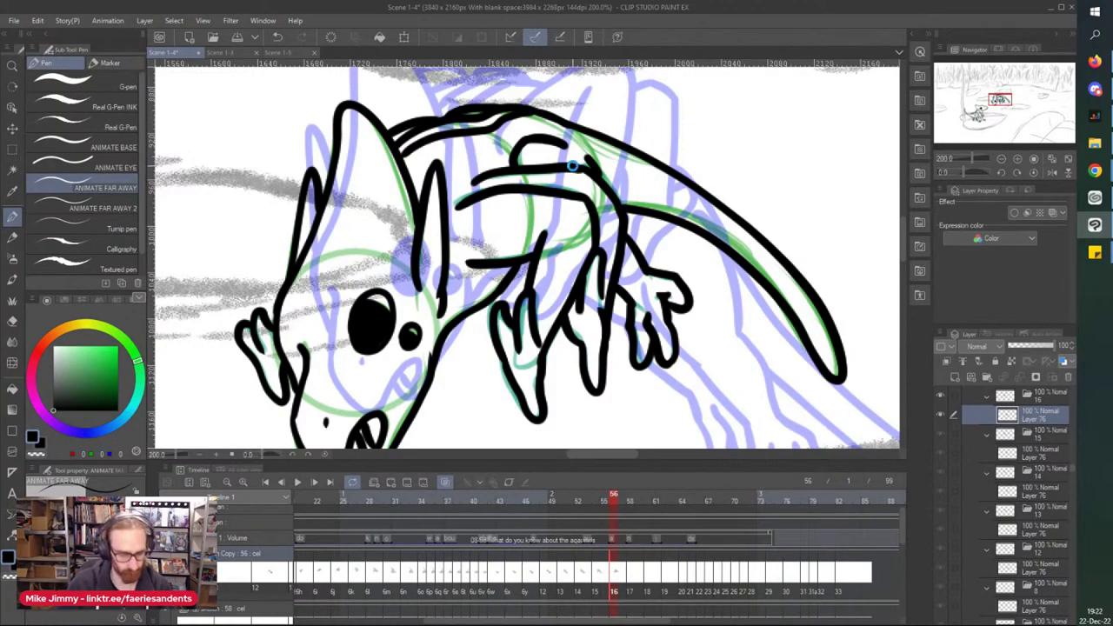
Step: Go to frame 58 and select the Layer 76 drawing layer of cel 17, framing the creature's eyes
click(628, 584)
scroll(548, 404, down, 2)
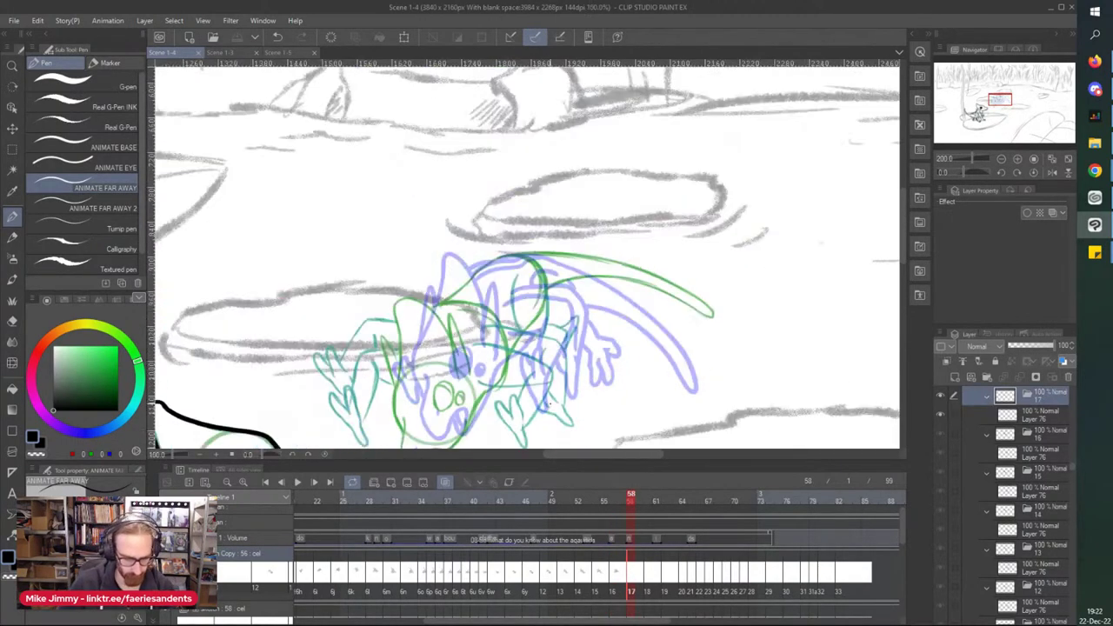
drag(302, 282, 342, 270)
scroll(341, 270, down, 3)
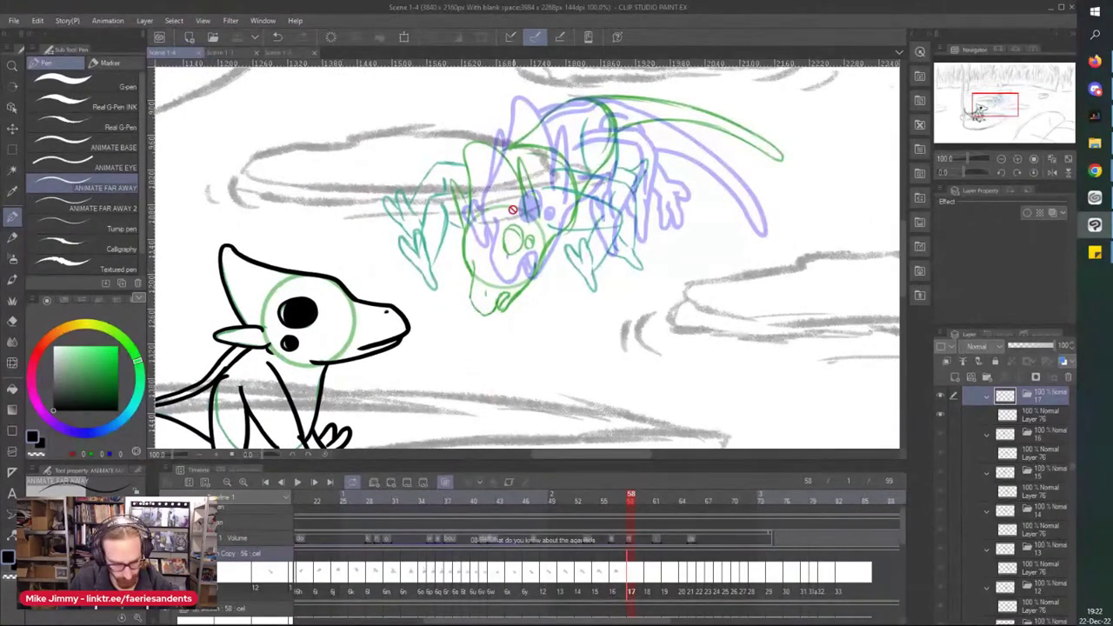
scroll(514, 233, up, 2)
click(1026, 415)
scroll(496, 248, up, 2)
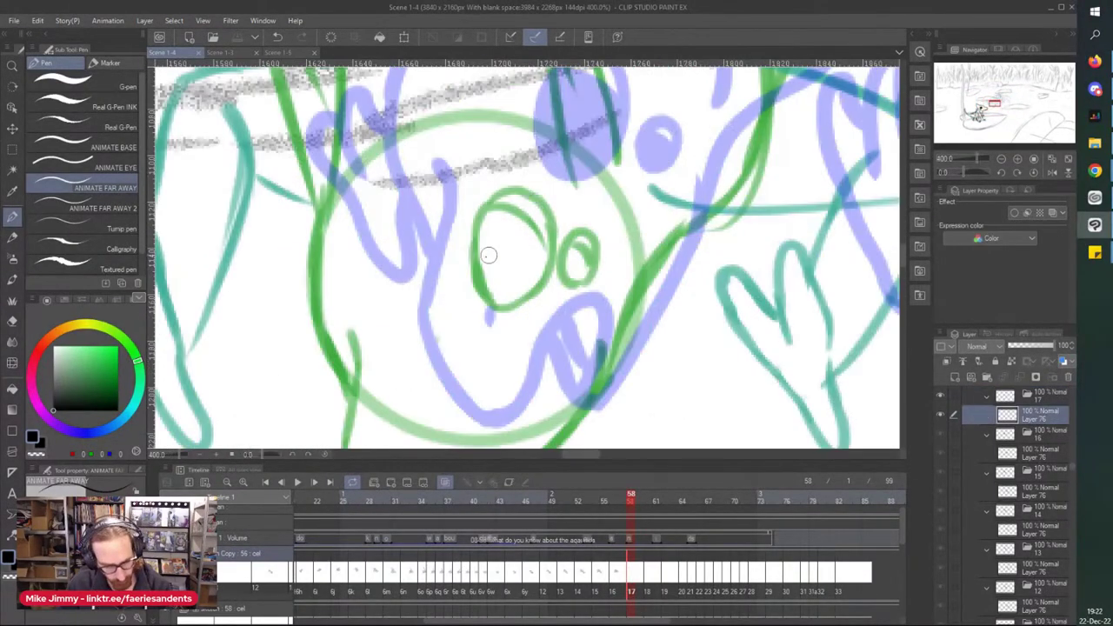
Step: Ink both of the creature's eyes on cel 17 as black ovals with small highlights, redoing the first outline stroke
mouse_move(477, 280)
mouse_down()
mouse_move(476, 205)
mouse_move(511, 180)
mouse_move(534, 184)
mouse_move(495, 199)
mouse_move(472, 269)
mouse_move(506, 304)
mouse_move(550, 251)
mouse_move(516, 189)
mouse_move(487, 202)
mouse_up()
key(ctrl+z)
mouse_move(487, 199)
mouse_down()
mouse_move(537, 273)
mouse_move(511, 231)
mouse_move(487, 217)
mouse_move(483, 287)
mouse_move(514, 275)
mouse_move(496, 286)
mouse_up()
mouse_move(565, 272)
mouse_down()
mouse_move(602, 254)
mouse_move(576, 261)
mouse_up()
scroll(546, 140, down, 2)
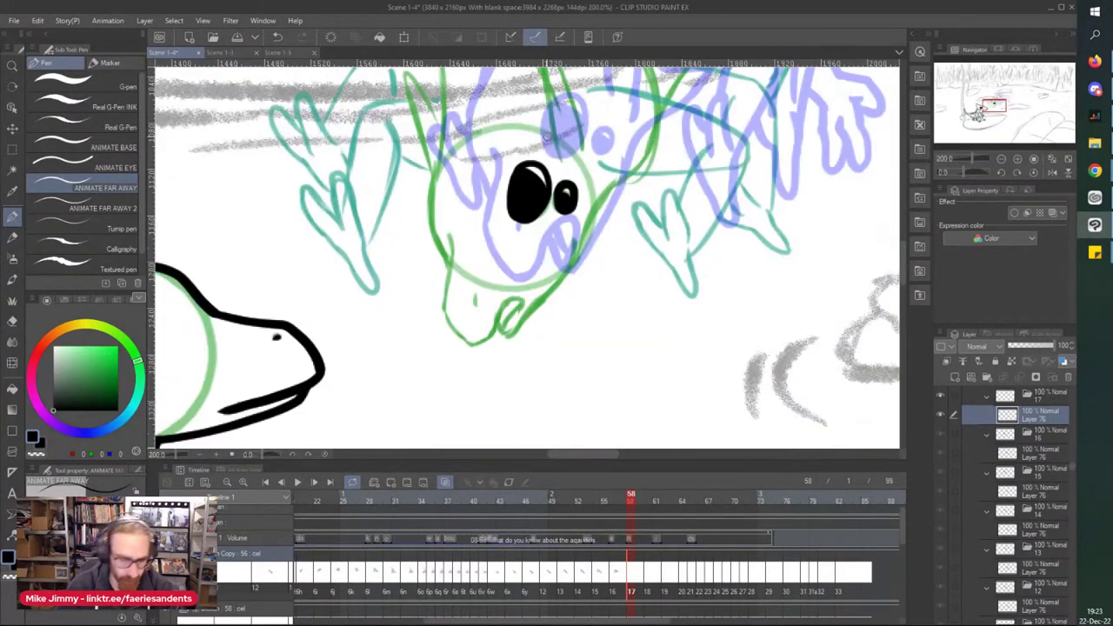
Step: Ink the snout outline, nostril, mouth and lower jaw line of the creature's head on cel 17
scroll(444, 239, up, 2)
drag(447, 232, 443, 379)
scroll(409, 306, down, 2)
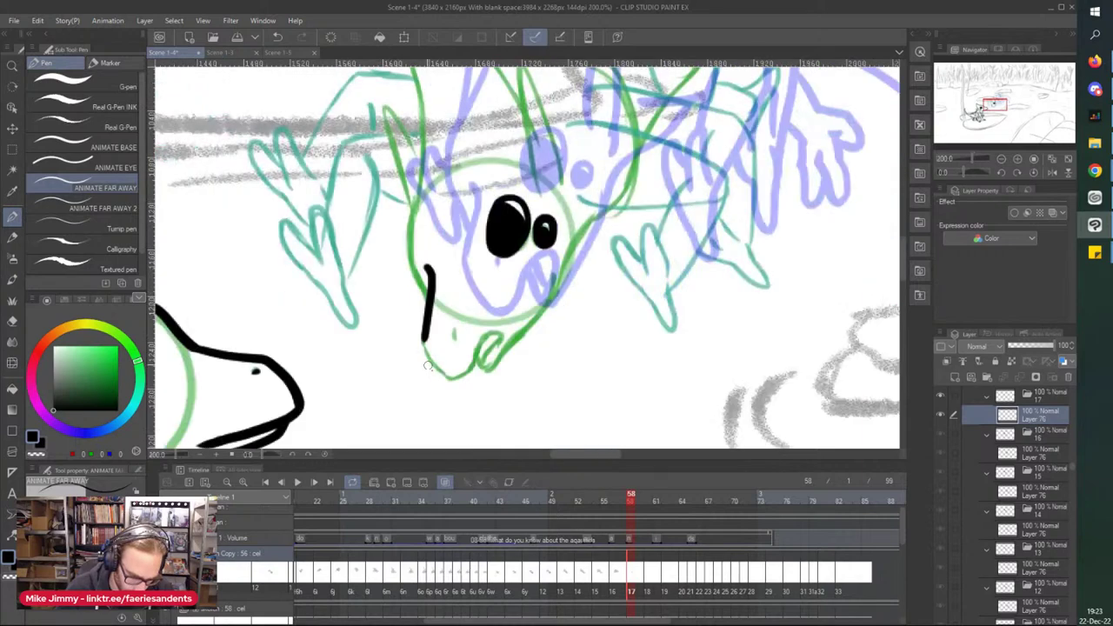
scroll(429, 352, up, 2)
mouse_move(423, 339)
mouse_down()
mouse_move(479, 410)
mouse_move(470, 409)
mouse_move(502, 406)
mouse_move(534, 342)
mouse_move(570, 317)
mouse_move(562, 309)
mouse_move(577, 318)
mouse_move(526, 384)
mouse_up()
drag(483, 311, 484, 334)
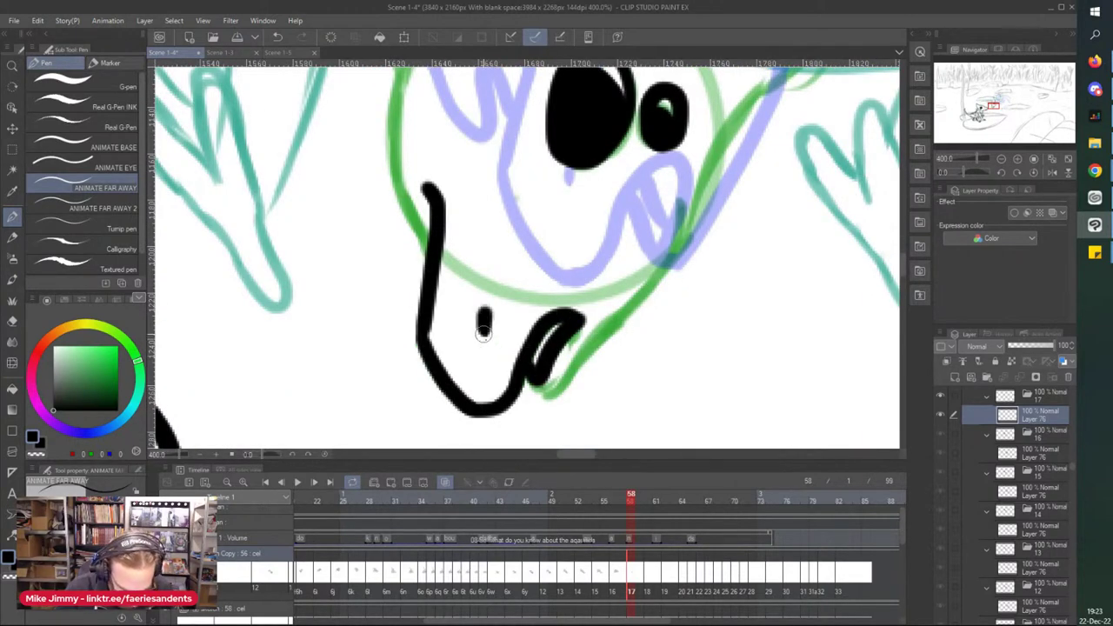
mouse_move(532, 379)
mouse_down()
mouse_move(571, 386)
mouse_move(691, 218)
mouse_move(699, 178)
mouse_up()
scroll(490, 175, down, 4)
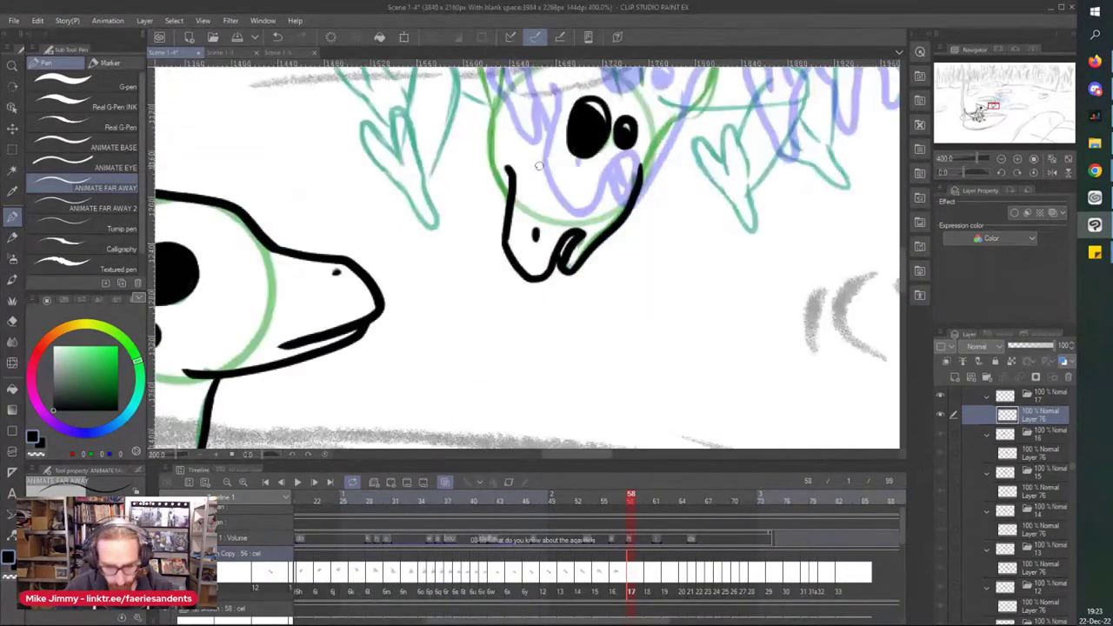
Step: Ink the outer cheek line above the snout and the short head line beside the smaller eye on cel 17
scroll(490, 175, up, 5)
drag(500, 233, 522, 357)
scroll(466, 229, down, 4)
scroll(608, 278, up, 4)
drag(634, 259, 640, 319)
scroll(612, 285, down, 4)
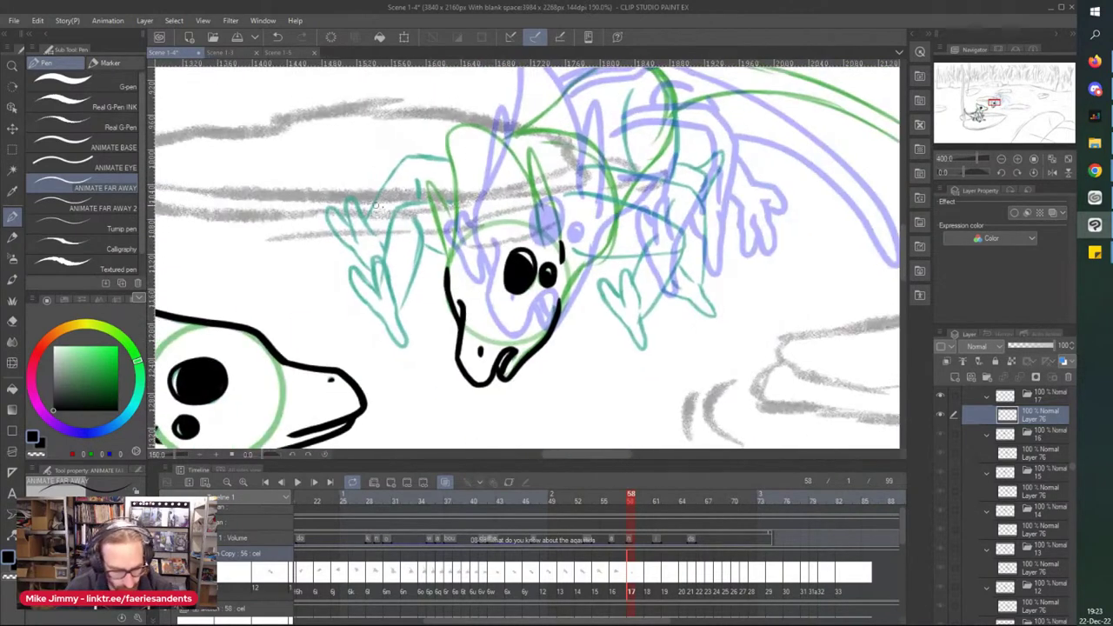
Step: Ink the left edge of the head crest and the small ear beside it on cel 17, redoing the first crest stroke
scroll(452, 281, up, 4)
scroll(452, 281, down, 2)
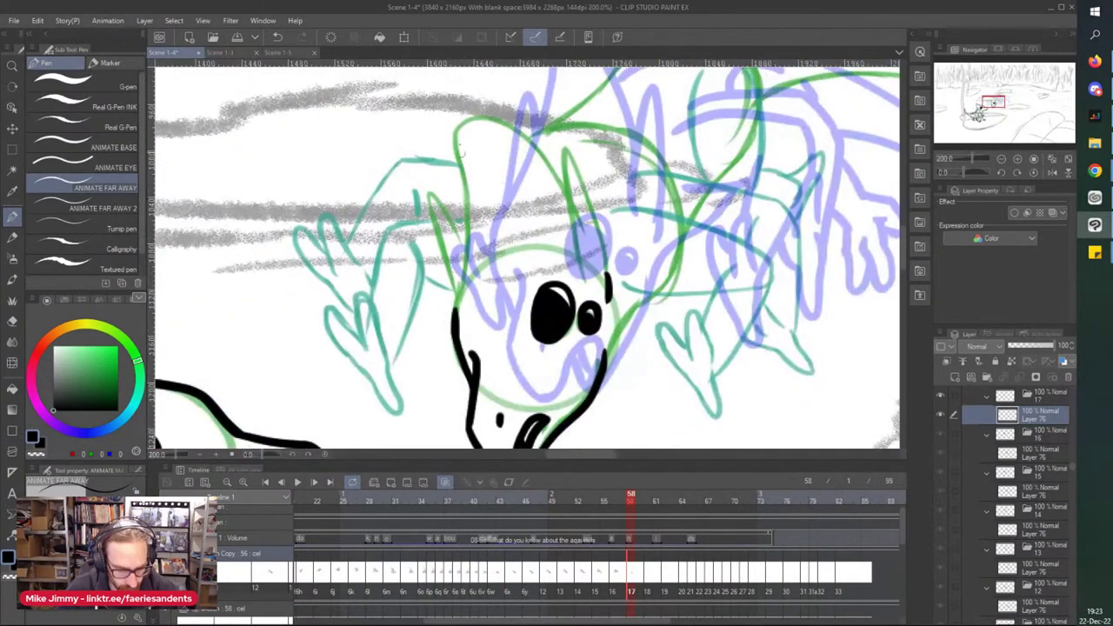
drag(457, 127, 455, 315)
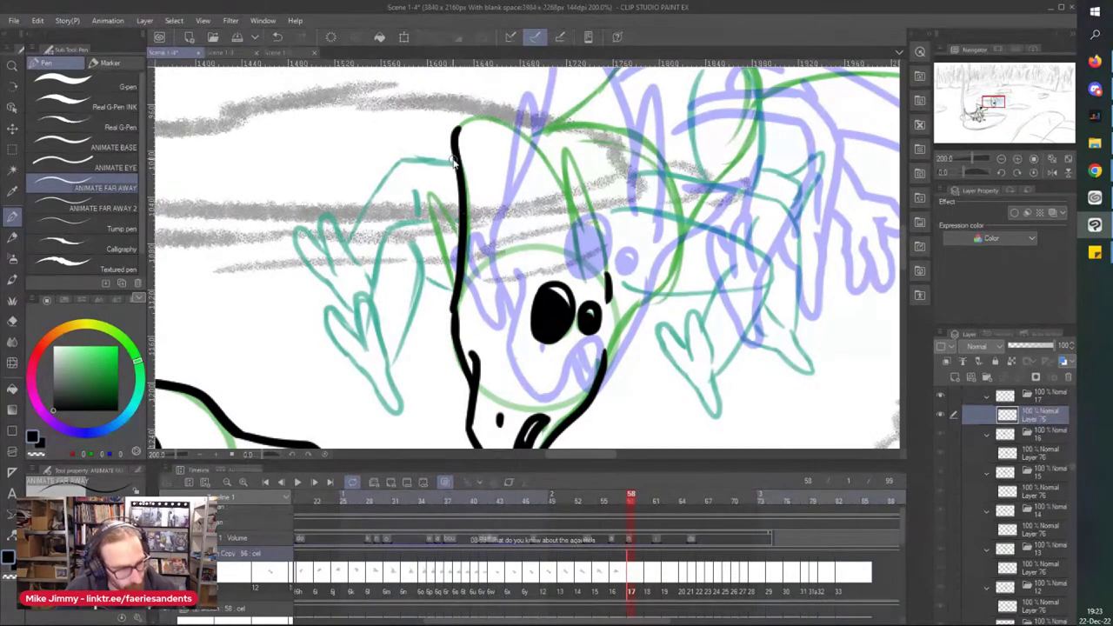
key(ctrl+z)
mouse_move(463, 172)
mouse_down()
mouse_move(459, 297)
mouse_move(459, 228)
mouse_move(469, 255)
mouse_move(436, 200)
mouse_move(461, 311)
mouse_up()
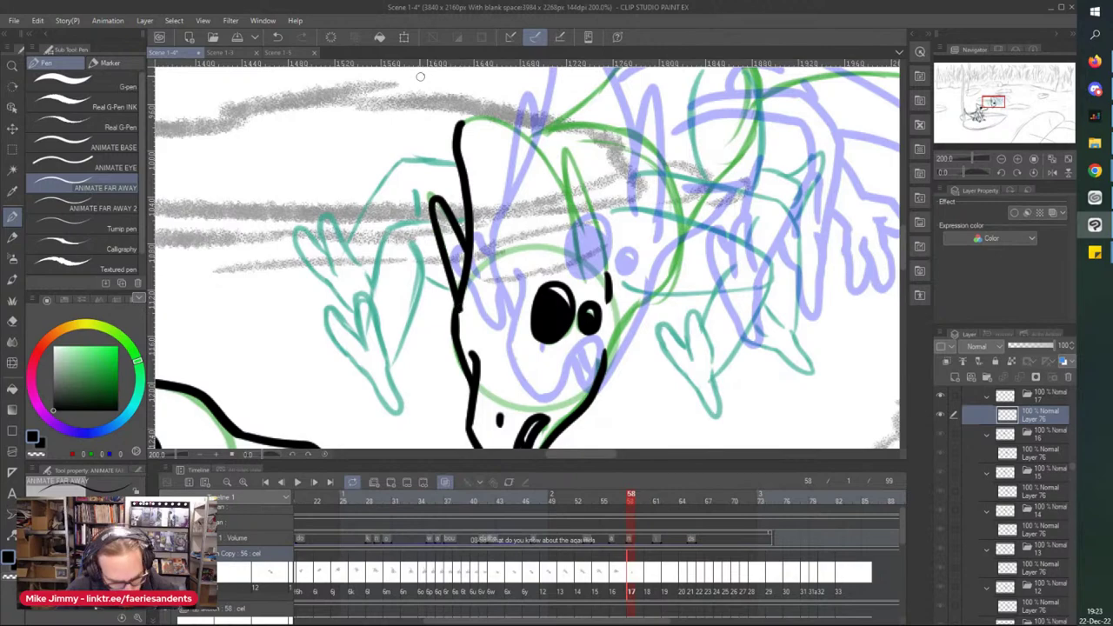
scroll(487, 304, up, 2)
key(e)
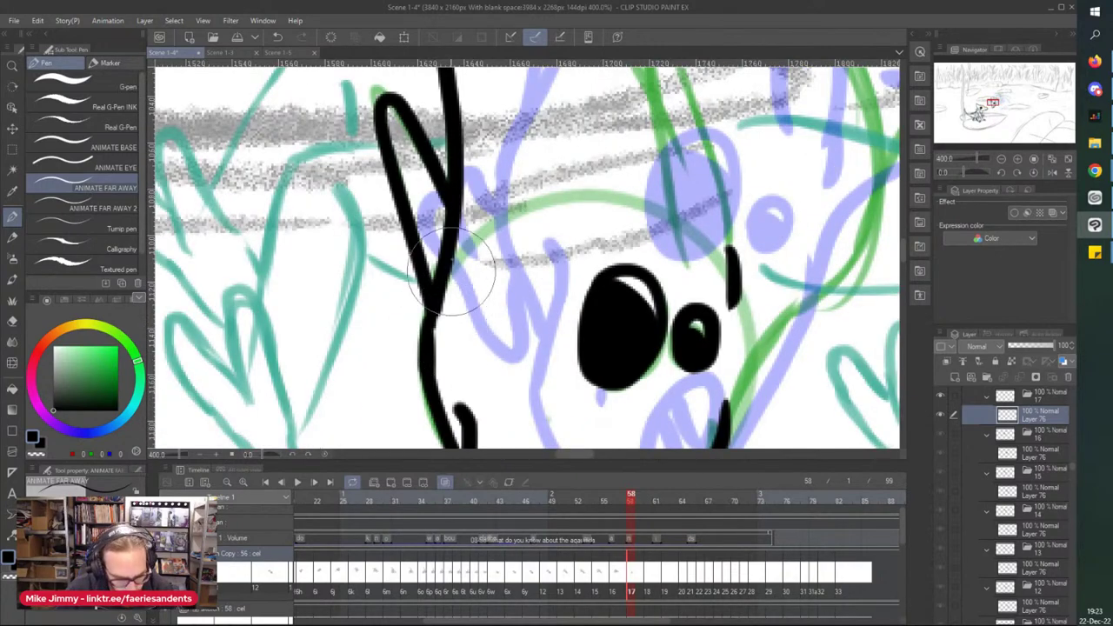
key(p)
Step: Ink the top curve of the crest, the second ear and the jaw line's extension toward the neck on cel 17
scroll(461, 196, down, 3)
scroll(452, 104, up, 3)
drag(492, 149, 564, 230)
mouse_move(574, 297)
mouse_down()
mouse_move(554, 171)
mouse_move(600, 306)
mouse_up()
scroll(583, 258, down, 1)
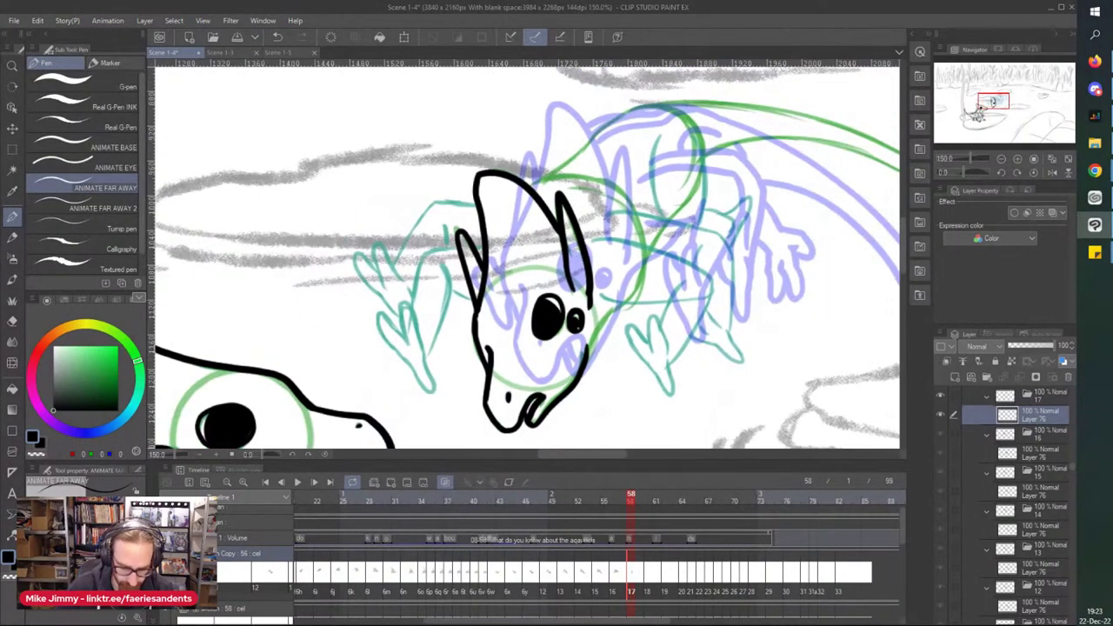
scroll(600, 300, up, 1)
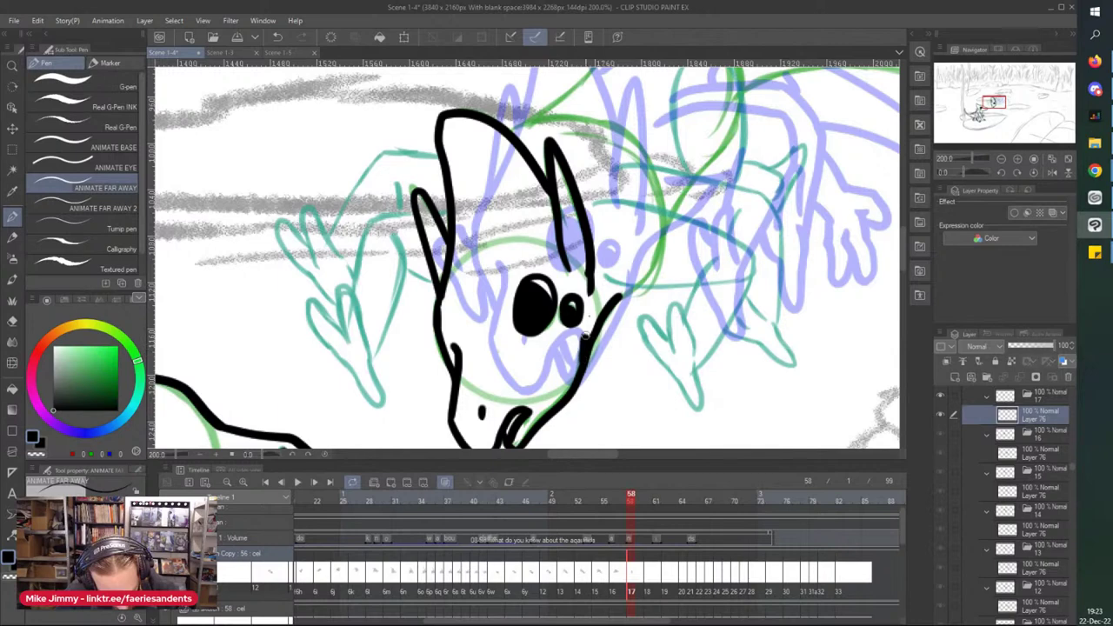
Step: Ink the fingers and palm of the near hand to the right of the head on cel 17, redoing a faulty finger stroke
scroll(662, 295, up, 2)
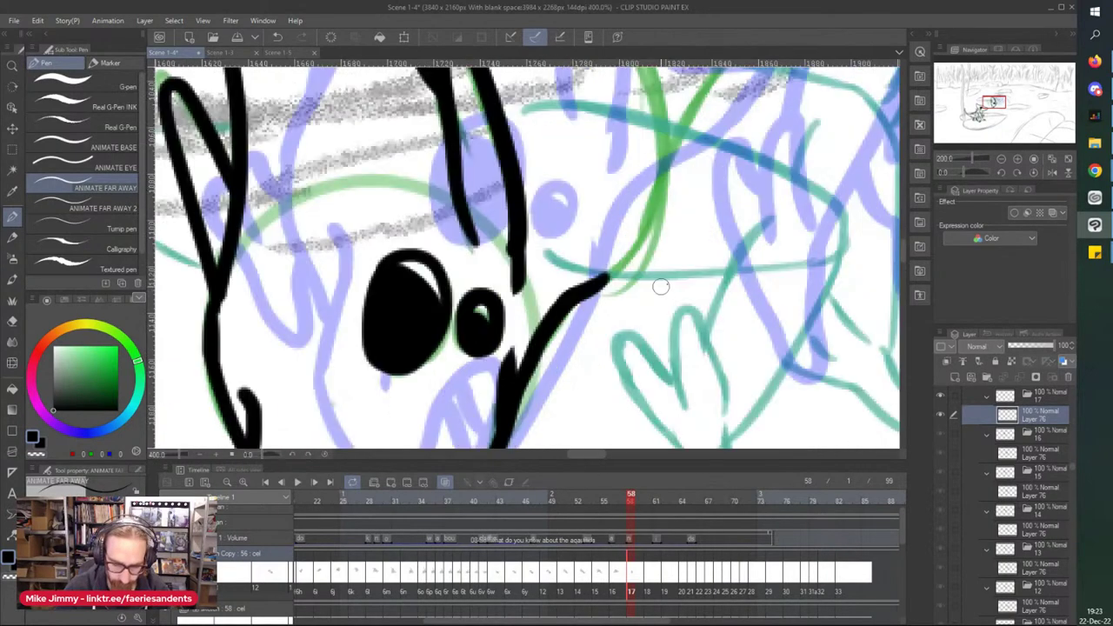
scroll(709, 291, down, 2)
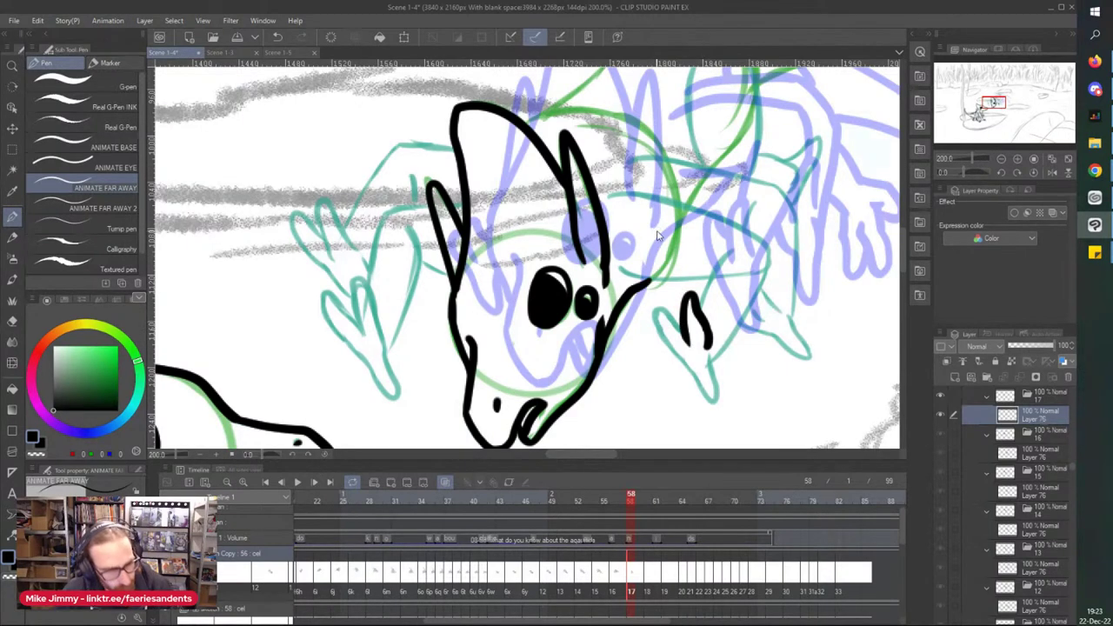
key(ctrl+z)
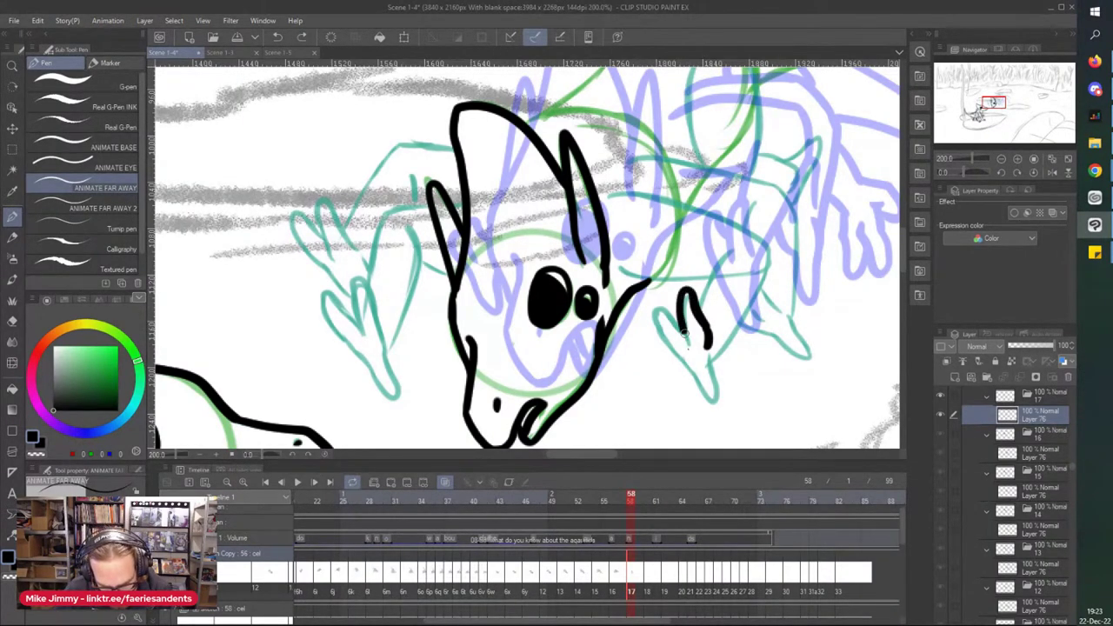
drag(664, 339, 687, 368)
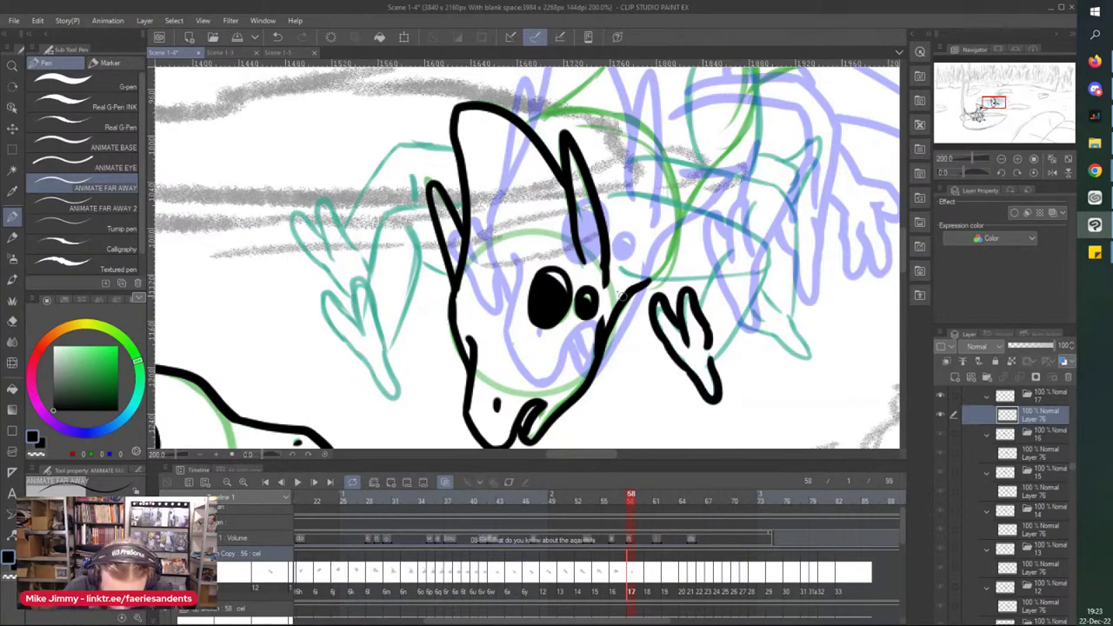
Step: Ink the near arm right of the head on cel 17, from the shoulder around the bent elbow to the wrist
mouse_move(706, 277)
mouse_down()
mouse_move(658, 281)
mouse_move(597, 235)
mouse_move(622, 263)
mouse_up()
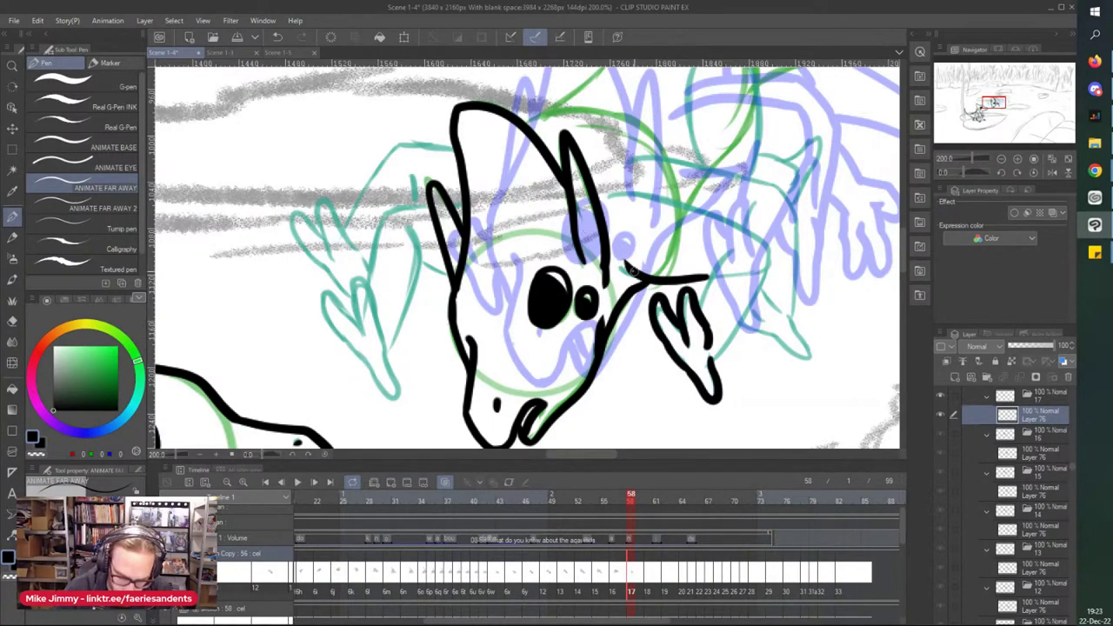
drag(616, 205, 754, 235)
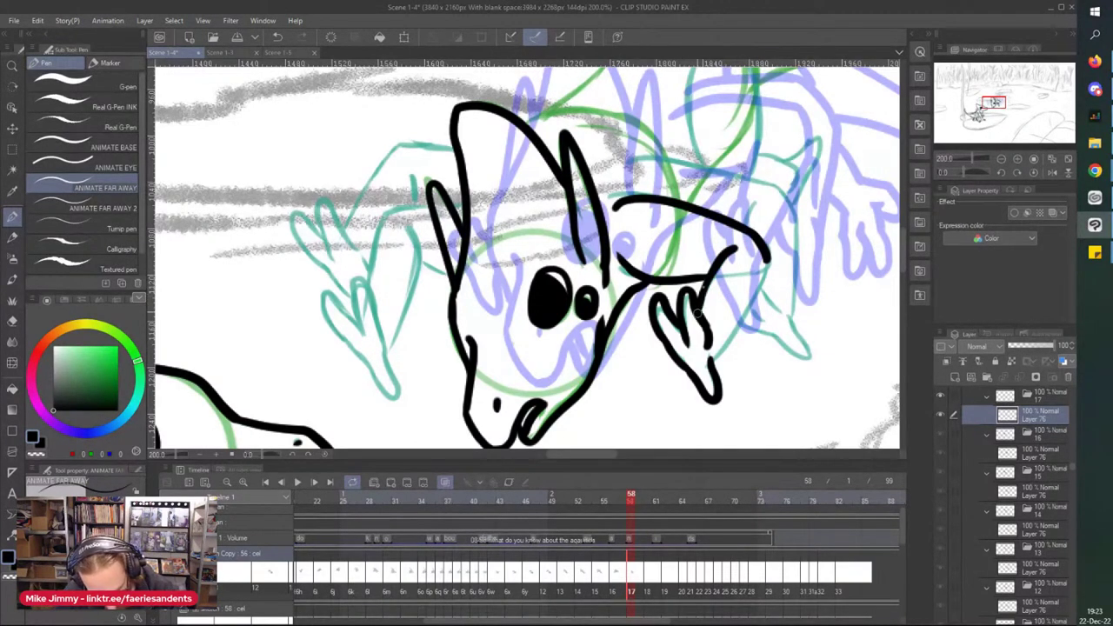
drag(767, 258, 732, 329)
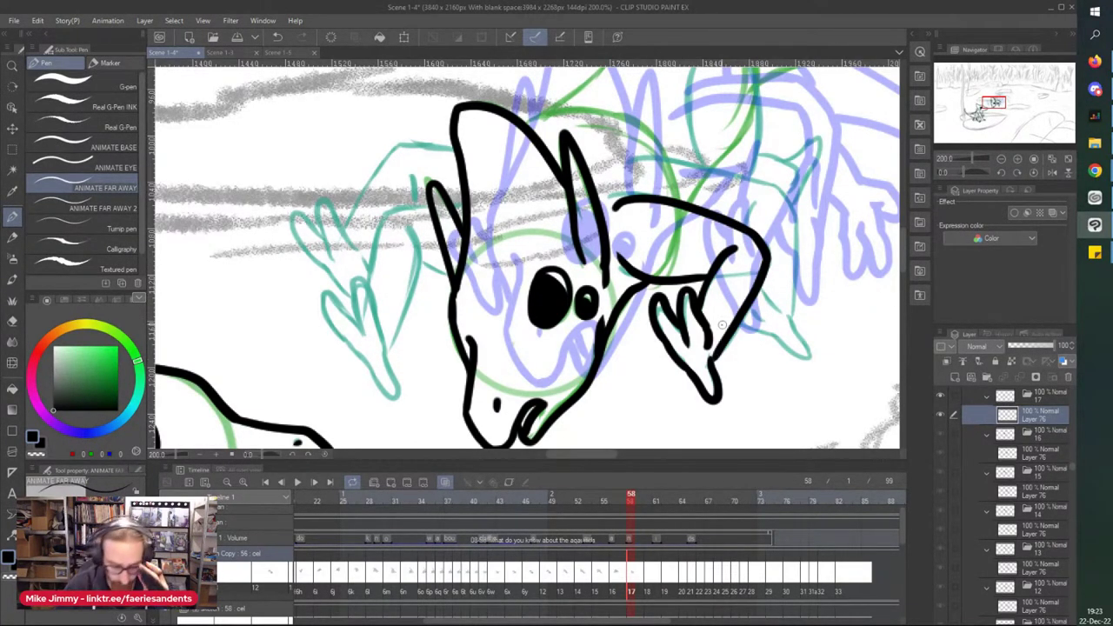
Step: Ink the fingers and palm of the far hand showing behind the right near arm on cel 17
scroll(724, 323, down, 1)
drag(777, 306, 692, 285)
scroll(749, 296, up, 3)
drag(687, 331, 659, 301)
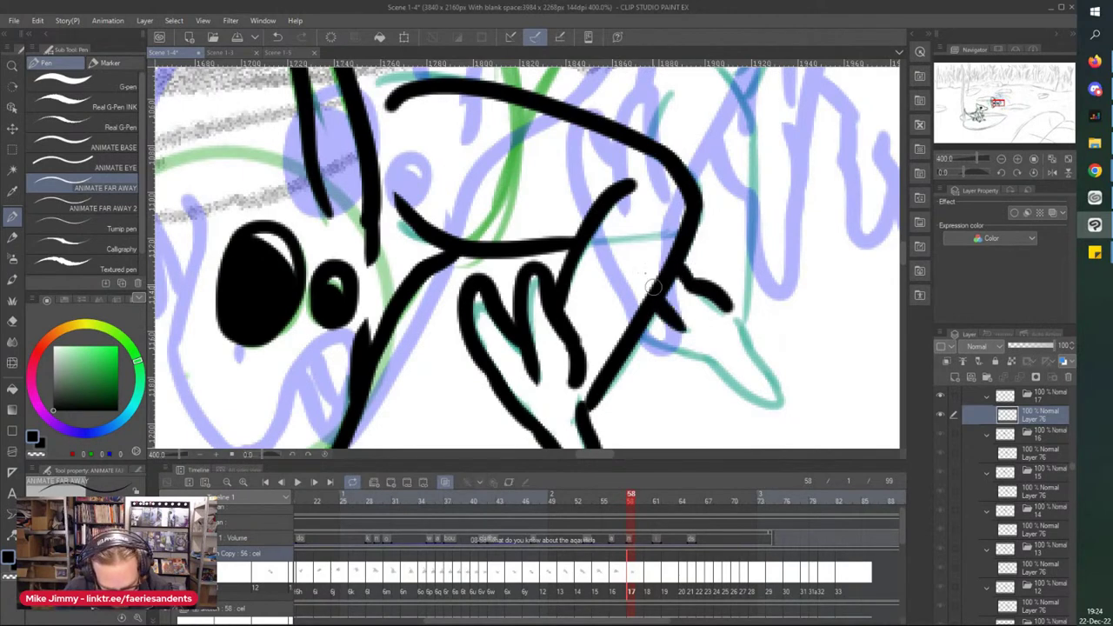
mouse_move(711, 358)
mouse_down()
mouse_move(662, 353)
mouse_move(641, 330)
mouse_up()
mouse_move(736, 320)
mouse_down()
mouse_move(776, 408)
mouse_move(706, 360)
mouse_up()
scroll(608, 285, down, 2)
Step: Ink the far arm behind the right near arm on cel 17, including its short inner elbow line and the outer contour to the wrist
scroll(633, 184, up, 4)
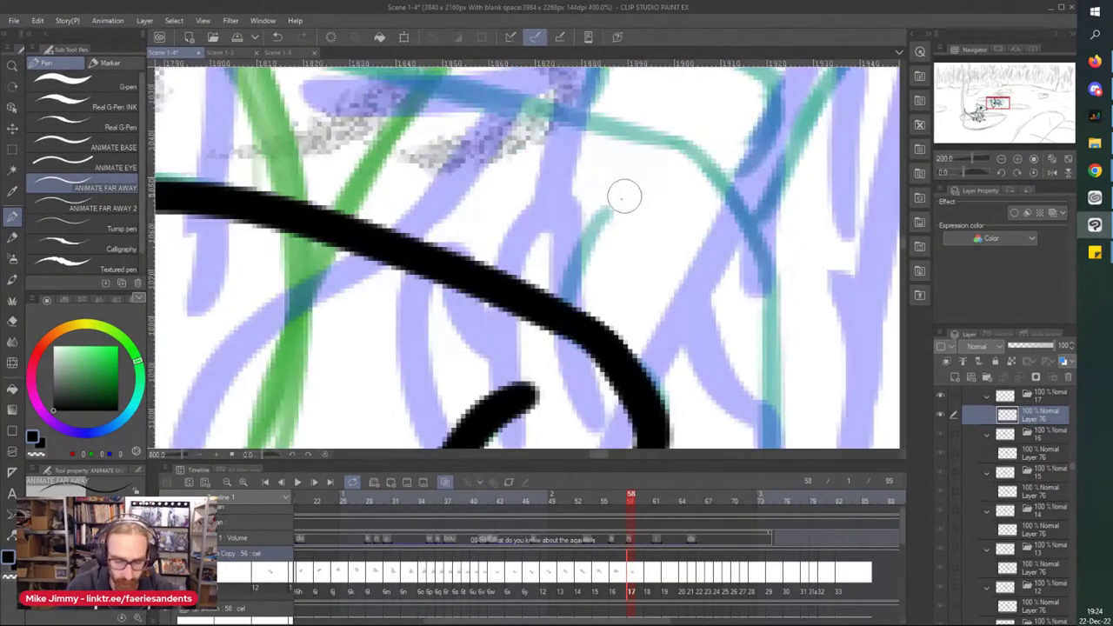
drag(608, 216, 548, 300)
scroll(552, 181, down, 5)
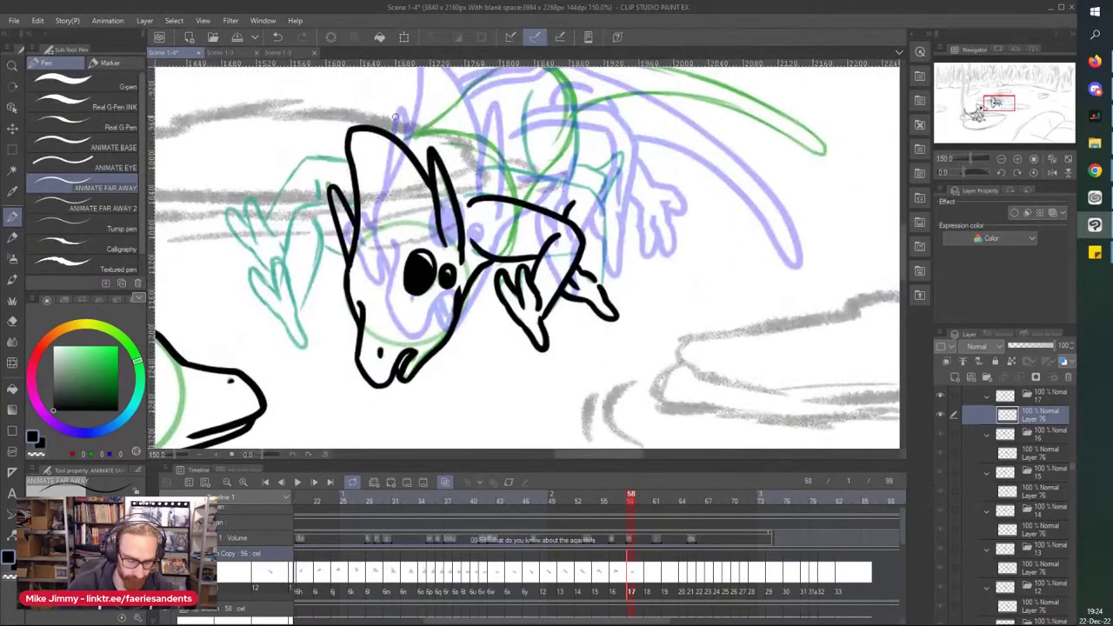
scroll(455, 186, up, 2)
mouse_move(426, 207)
mouse_down()
mouse_move(463, 172)
mouse_move(487, 168)
mouse_move(737, 233)
mouse_move(772, 301)
mouse_up()
scroll(715, 231, down, 2)
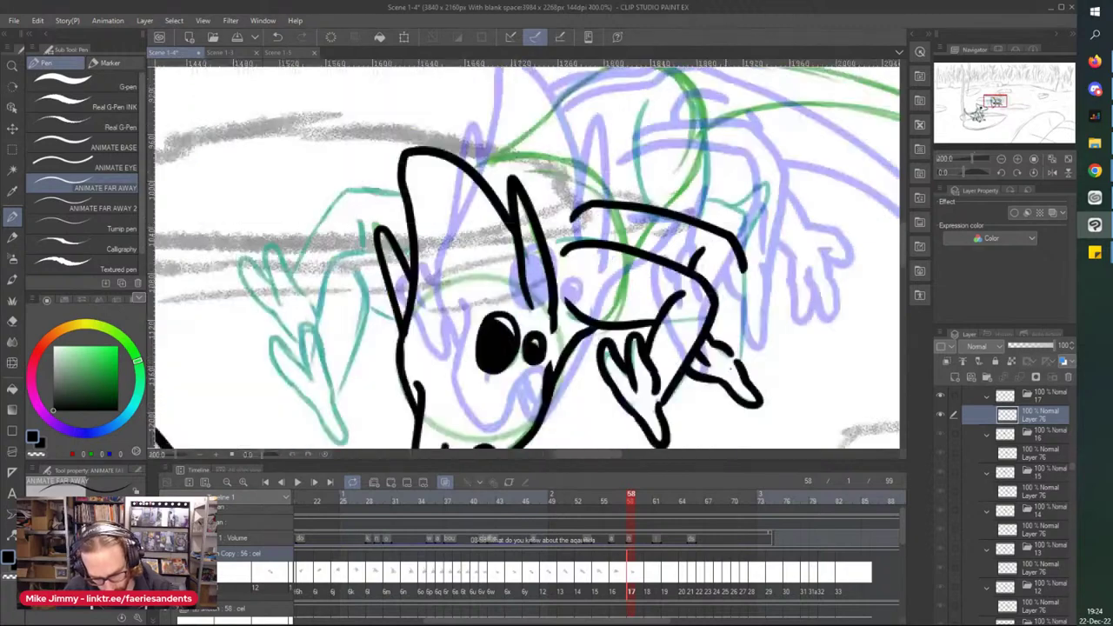
scroll(741, 383, up, 2)
drag(743, 149, 733, 329)
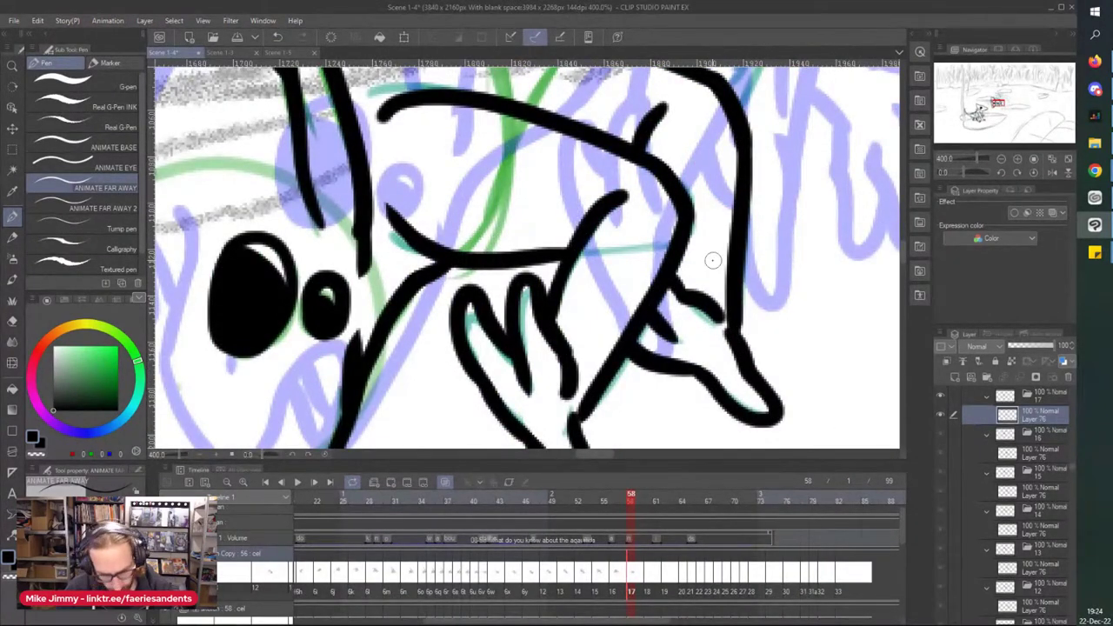
Step: Ink the fingers and palm of the lower hand to the left of the head on cel 17
scroll(712, 259, down, 4)
scroll(513, 185, up, 4)
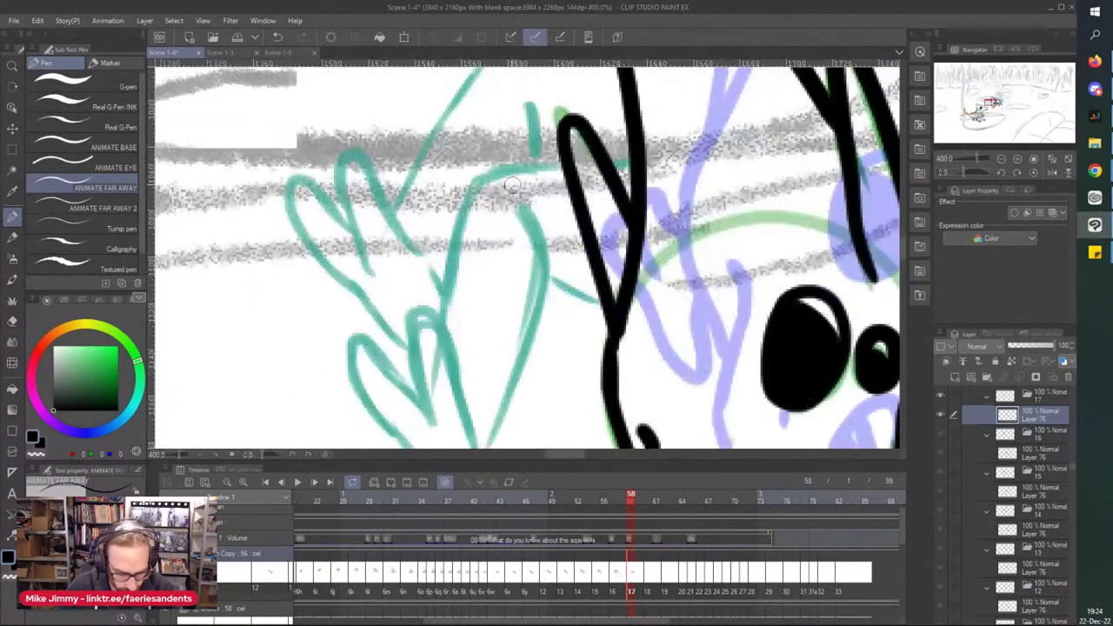
scroll(513, 185, down, 2)
scroll(487, 318, up, 2)
mouse_move(482, 265)
mouse_down()
mouse_move(501, 347)
mouse_move(450, 165)
mouse_move(442, 270)
mouse_move(396, 185)
mouse_move(370, 204)
mouse_move(399, 283)
mouse_move(452, 361)
mouse_move(513, 415)
mouse_move(514, 348)
mouse_up()
scroll(513, 344, down, 3)
scroll(475, 201, up, 2)
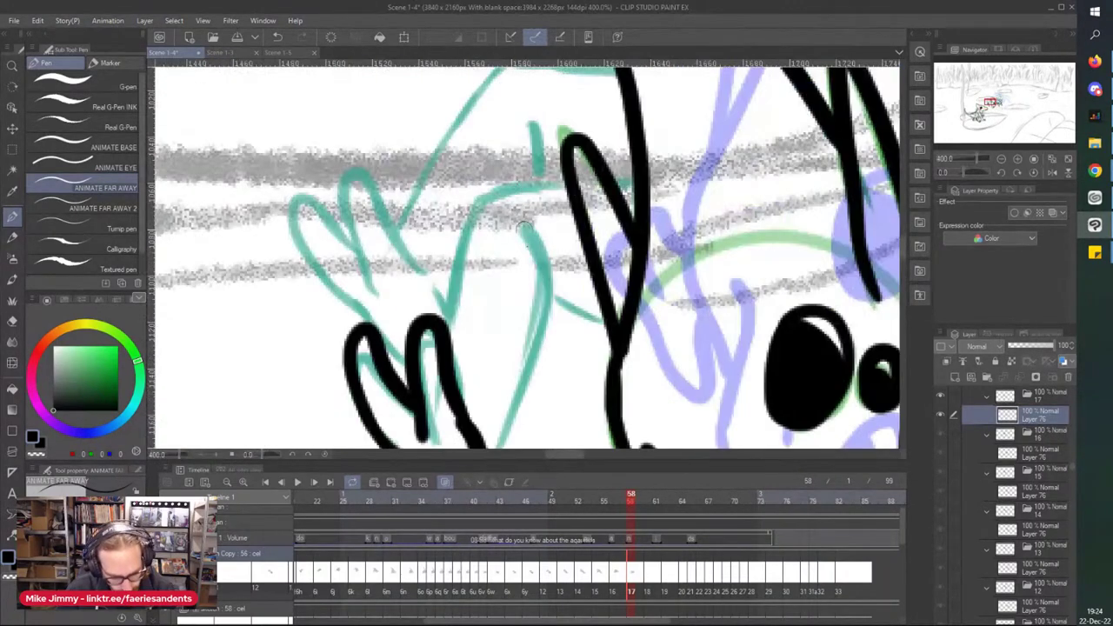
Step: Ink the lower limb left of the head on cel 17, joining its hand to the head with upper and lower contours
scroll(475, 201, down, 2)
scroll(527, 261, up, 2)
mouse_move(536, 179)
mouse_down()
mouse_move(548, 229)
mouse_move(528, 357)
mouse_move(493, 439)
mouse_up()
mouse_move(528, 134)
mouse_down()
mouse_move(468, 189)
mouse_move(474, 178)
mouse_move(452, 280)
mouse_up()
drag(567, 132, 520, 136)
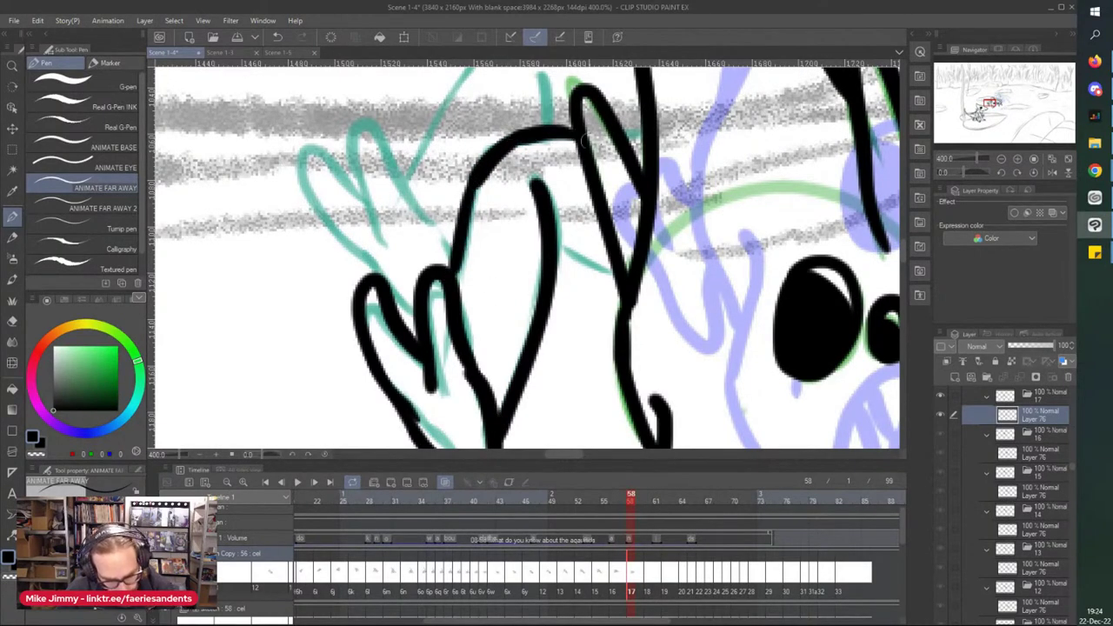
drag(478, 176, 451, 283)
drag(614, 278, 546, 232)
scroll(307, 157, down, 2)
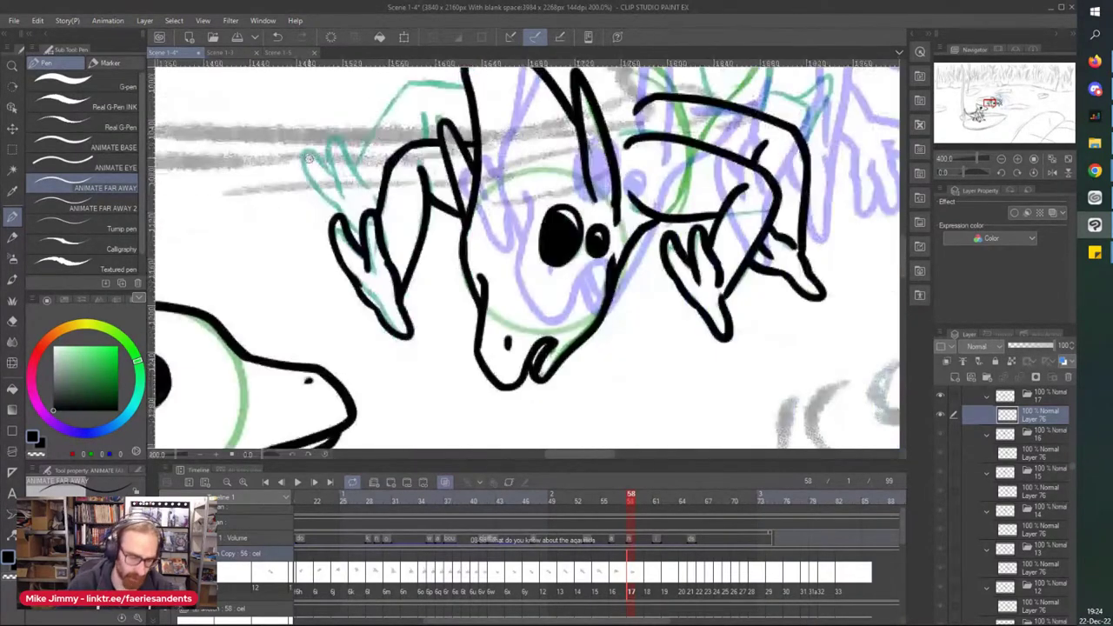
Step: Ink the upper hand left of the head and its bent limb reaching back to the crest on cel 17
scroll(309, 157, up, 2)
scroll(183, 116, down, 4)
scroll(184, 117, up, 2)
scroll(229, 140, left, 5)
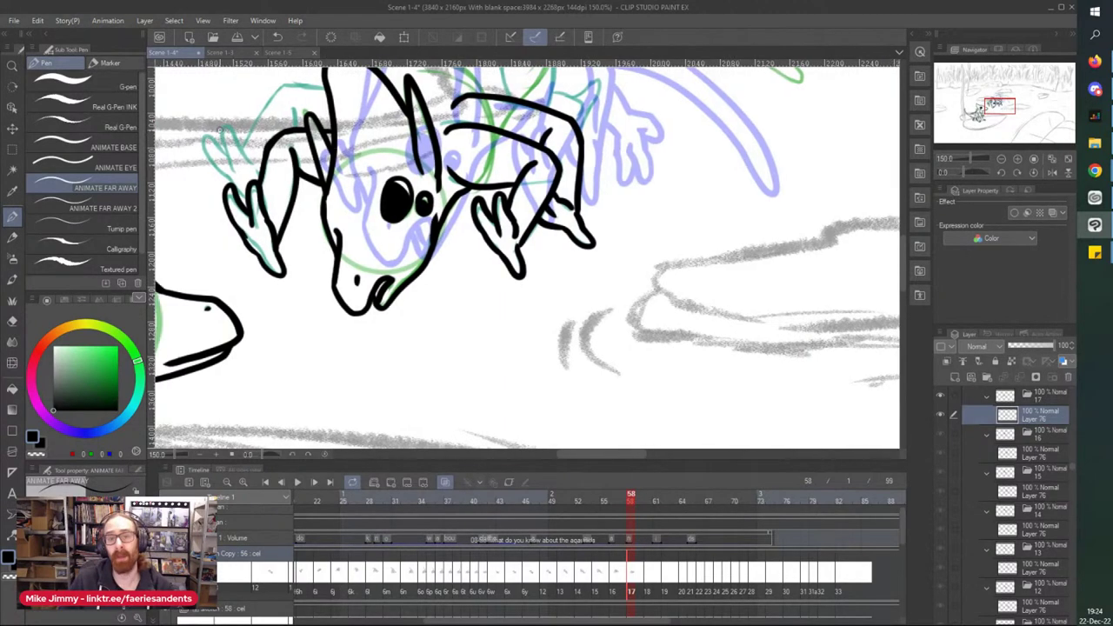
scroll(469, 131, up, 5)
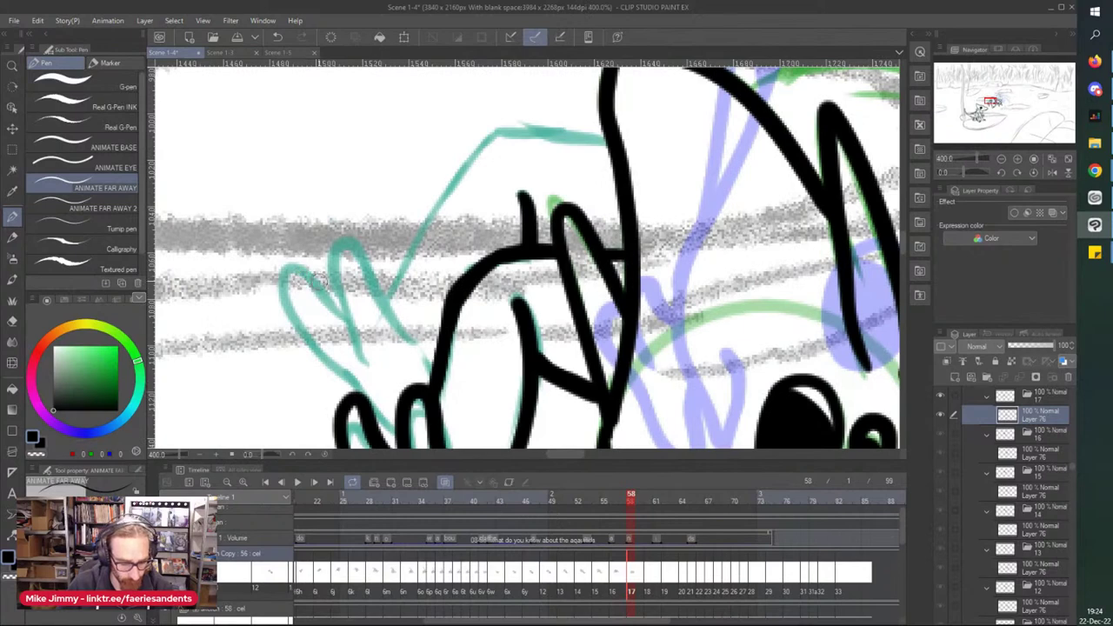
mouse_move(406, 335)
mouse_down()
mouse_move(352, 247)
mouse_move(330, 283)
mouse_move(361, 363)
mouse_up()
mouse_move(316, 285)
mouse_down()
mouse_move(335, 307)
mouse_move(296, 264)
mouse_move(280, 293)
mouse_move(346, 381)
mouse_up()
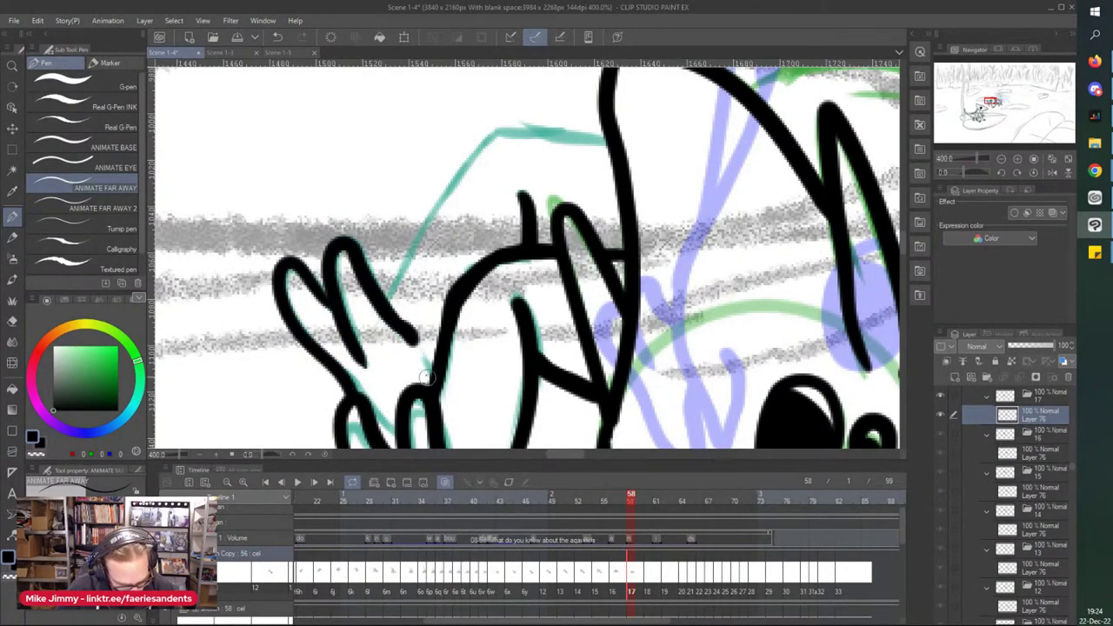
mouse_move(383, 304)
mouse_down()
mouse_move(482, 144)
mouse_move(624, 153)
mouse_up()
scroll(625, 153, down, 4)
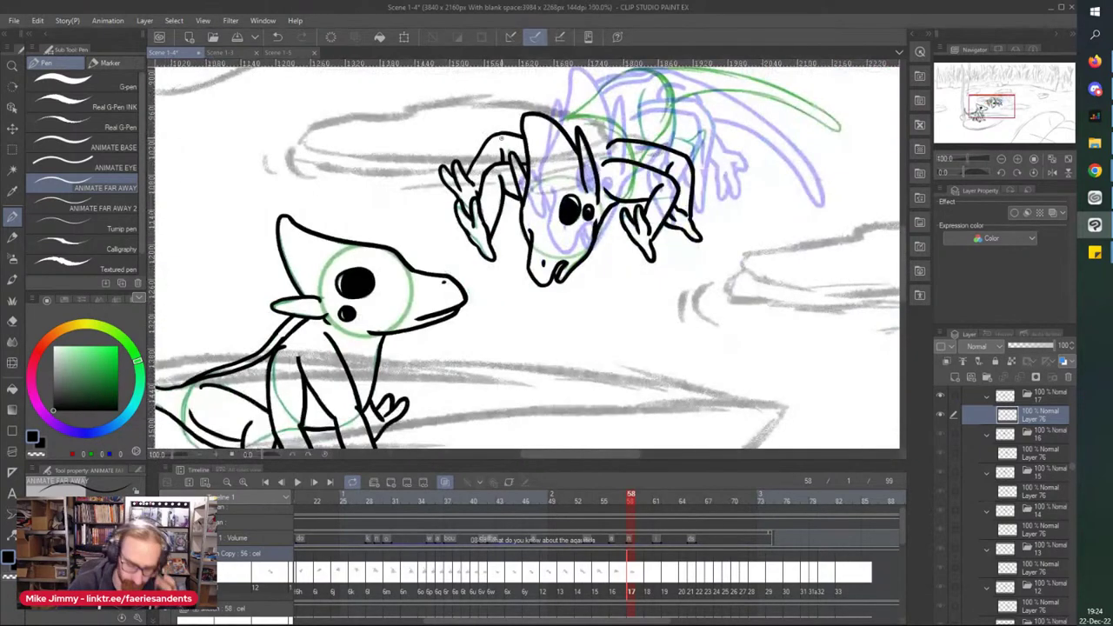
Step: Ink the two curved sides of the hind leg above the right arms and the foot beside it on cel 17
scroll(502, 137, down, 2)
scroll(553, 159, up, 5)
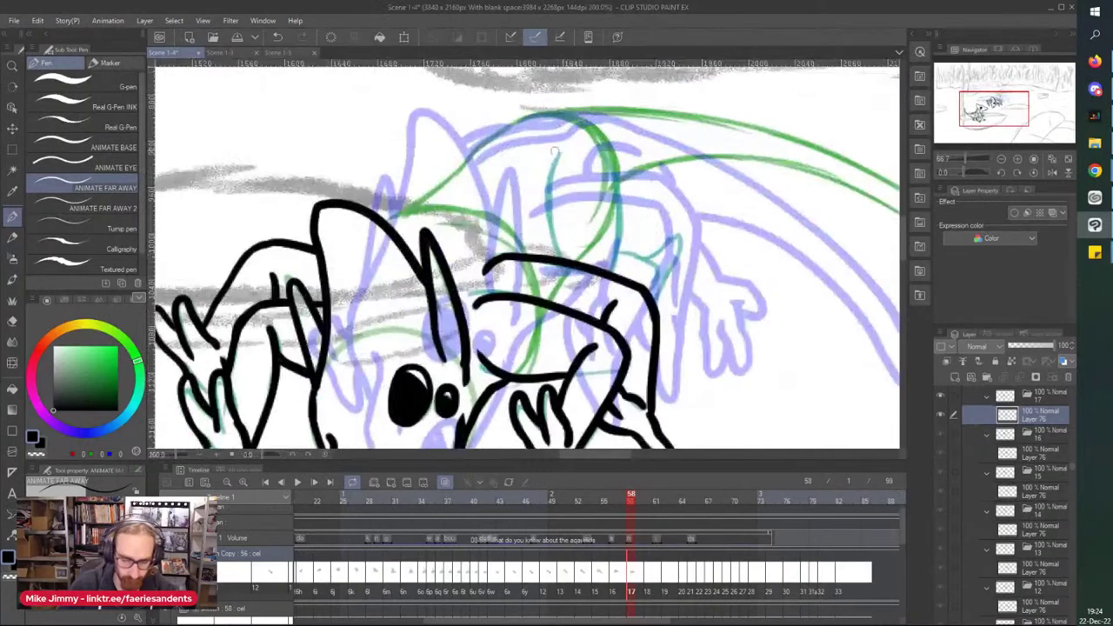
scroll(553, 160, up, 3)
mouse_move(569, 144)
mouse_down()
mouse_move(549, 185)
mouse_move(564, 356)
mouse_up()
mouse_move(639, 143)
mouse_down()
mouse_move(677, 222)
mouse_move(658, 370)
mouse_up()
mouse_move(747, 364)
mouse_down()
mouse_move(671, 346)
mouse_move(747, 353)
mouse_move(803, 326)
mouse_move(748, 448)
mouse_up()
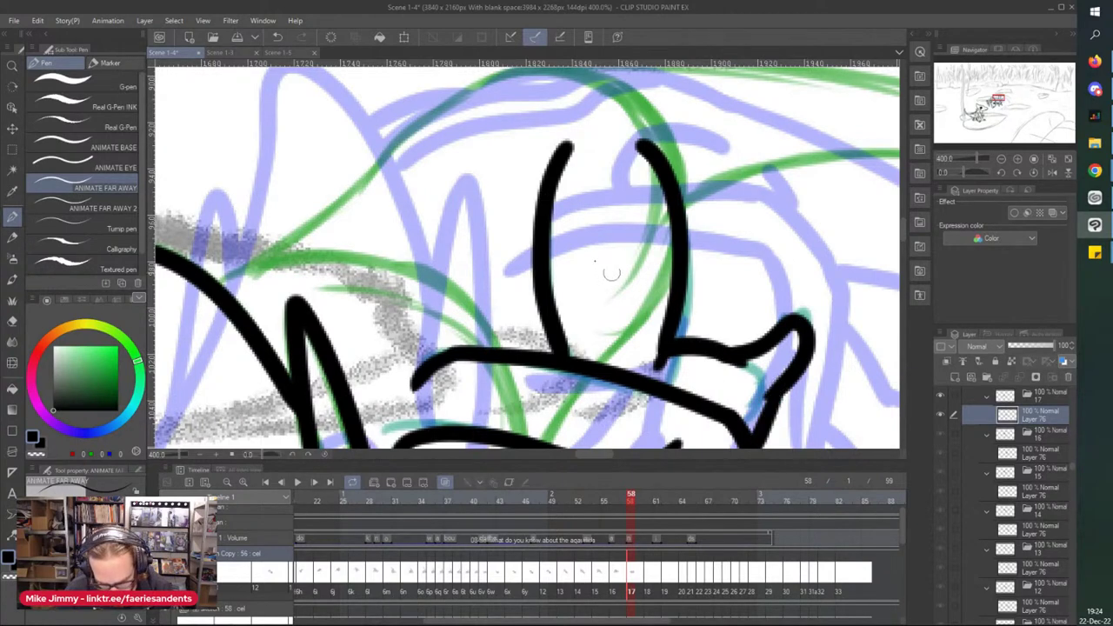
Step: Ink the two long parallel strokes running from the head crest up to the top of the back on cel 17
scroll(331, 157, down, 3)
scroll(347, 166, up, 3)
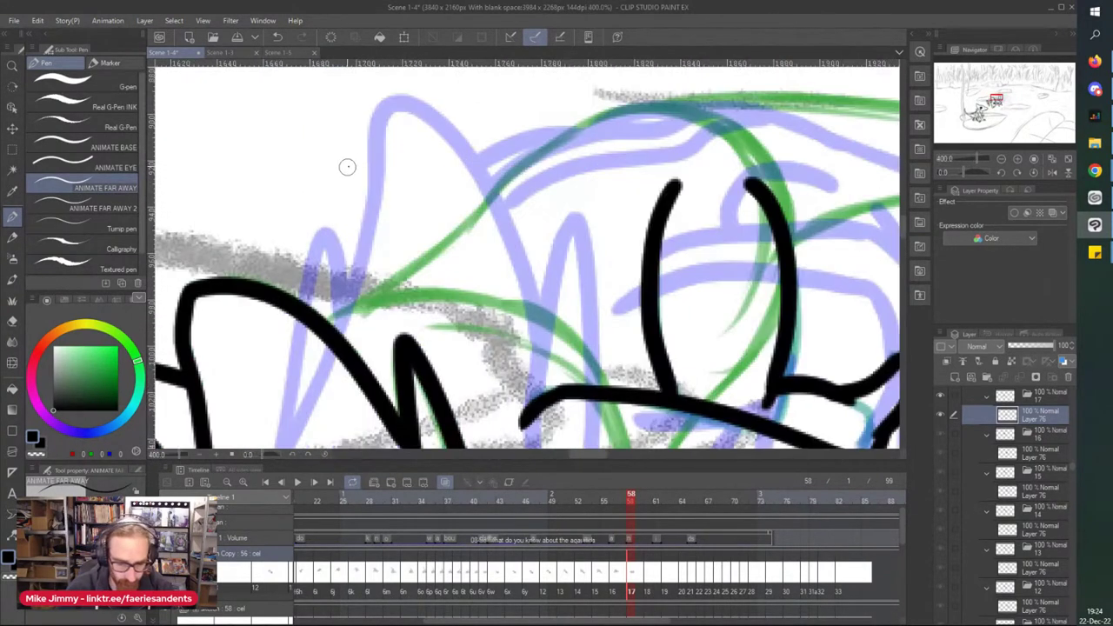
mouse_move(683, 98)
mouse_down()
mouse_move(427, 259)
mouse_move(337, 349)
mouse_up()
drag(682, 100, 400, 338)
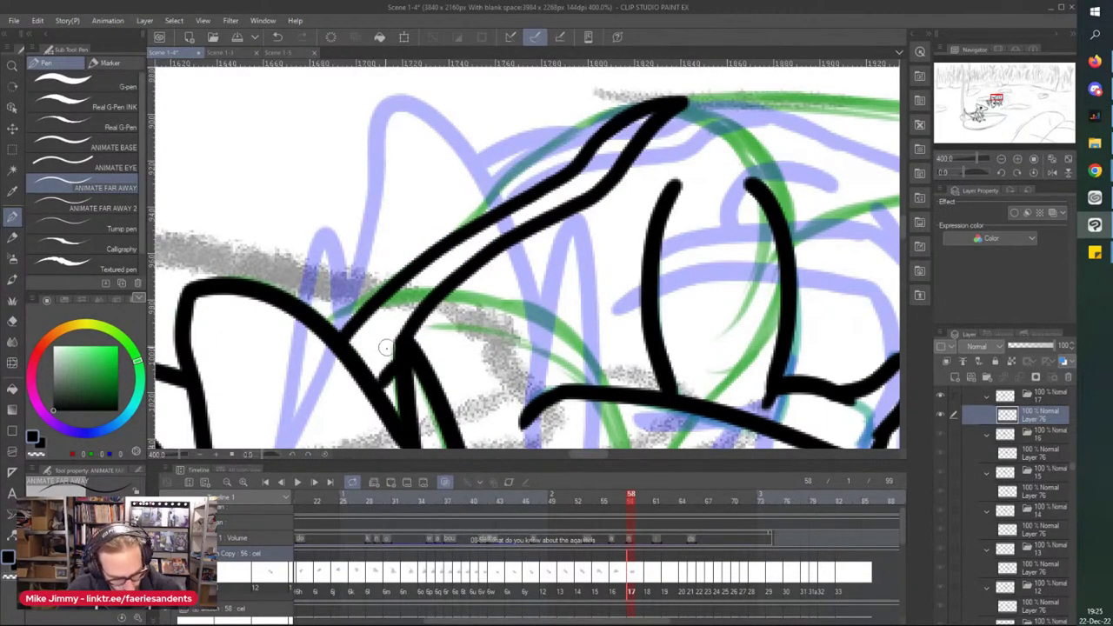
Step: Ink the outer ridge line from the head crest to the top of the back and the two long tail contours on cel 17
drag(640, 100, 466, 226)
scroll(450, 174, down, 3)
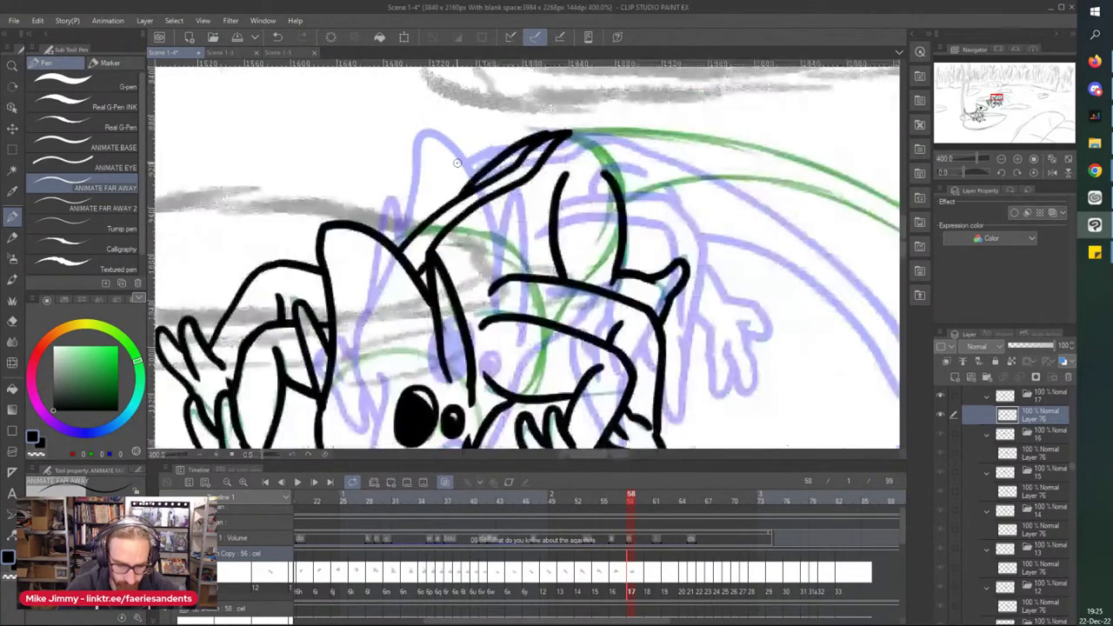
drag(667, 213, 568, 208)
key(asciicircum)
key(asciicircum)
key(asciicircum)
scroll(475, 97, up, 1)
mouse_move(445, 124)
mouse_down()
mouse_move(632, 178)
mouse_move(752, 255)
mouse_move(821, 350)
mouse_move(801, 330)
mouse_move(811, 324)
mouse_move(813, 357)
mouse_move(713, 265)
mouse_move(638, 228)
mouse_move(502, 207)
mouse_up()
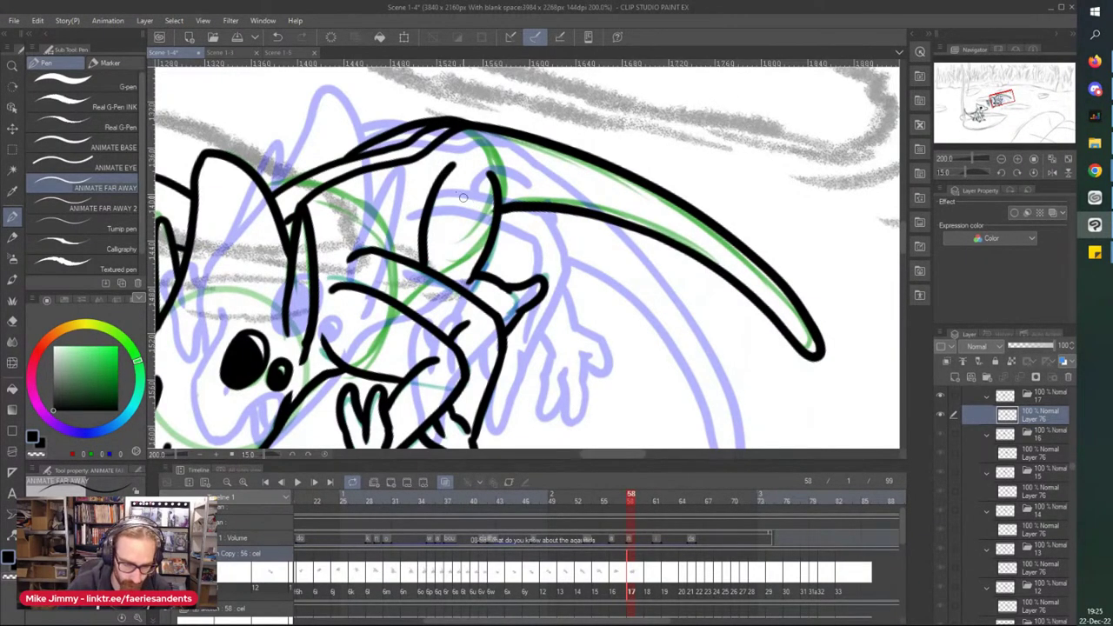
Step: Clean up the linework where the tail joins the top of the back on cel 17 and save the document
scroll(484, 217, up, 2)
key(e)
drag(445, 153, 447, 166)
scroll(420, 114, down, 4)
key(minus)
key(minus)
key(minus)
key(minus)
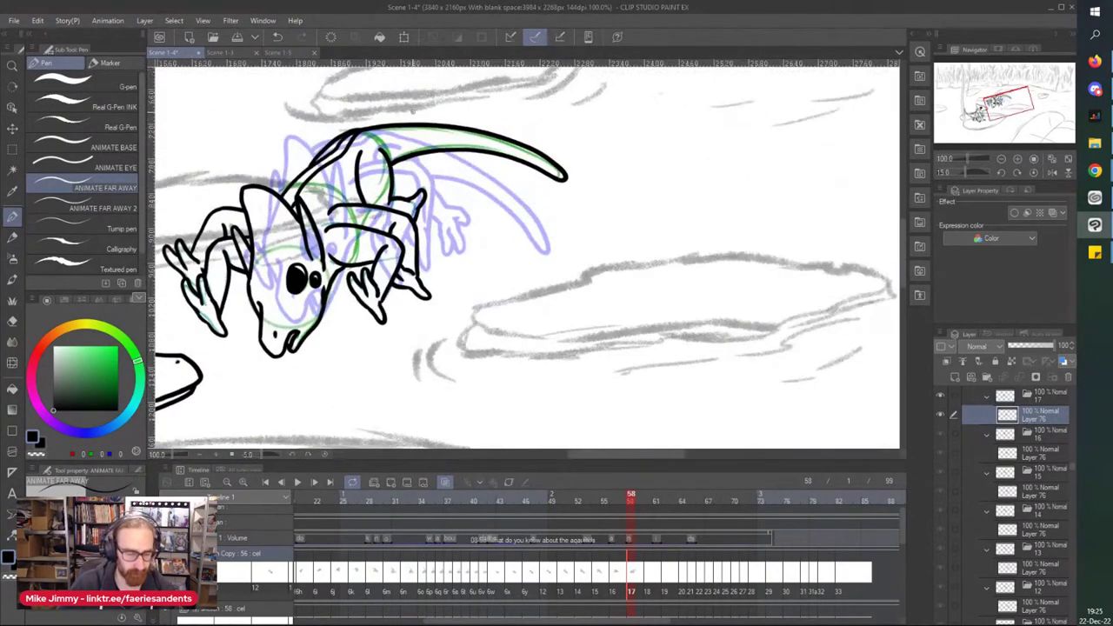
key(ctrl+s)
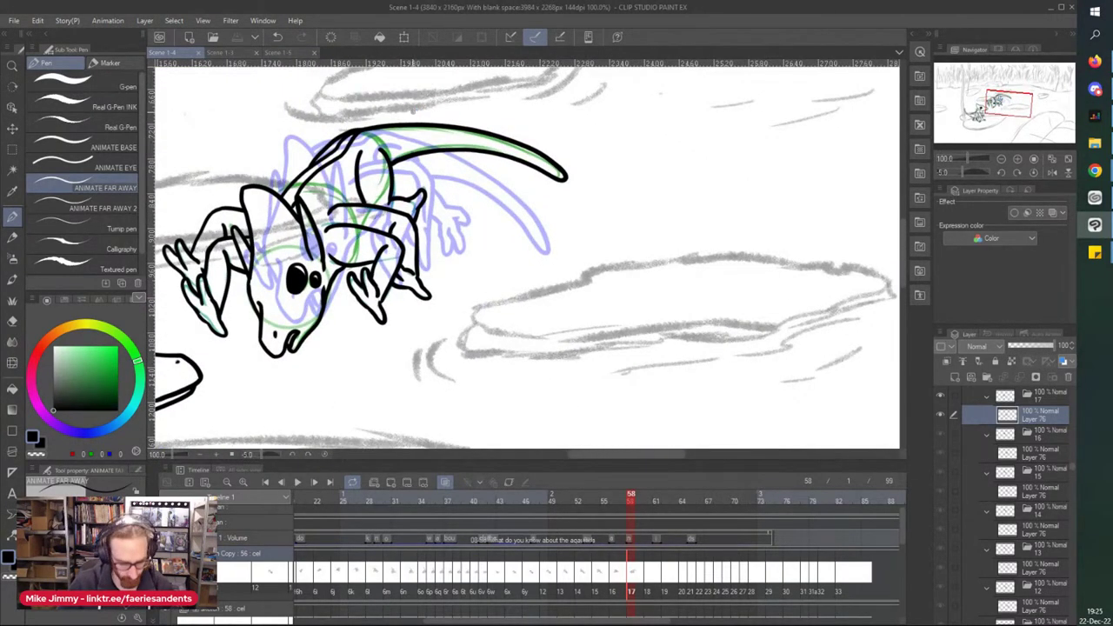
Step: Go to frame 60 (cel 18) and ink the far creature's large and small eyes as filled ovals with white highlights
click(649, 580)
scroll(400, 269, down, 2)
scroll(256, 313, up, 2)
scroll(415, 215, up, 6)
mouse_move(553, 199)
mouse_down()
mouse_move(581, 328)
mouse_move(670, 347)
mouse_move(720, 199)
mouse_move(619, 114)
mouse_move(552, 210)
mouse_move(585, 161)
mouse_move(628, 165)
mouse_move(690, 236)
mouse_move(681, 309)
mouse_move(644, 313)
mouse_move(642, 205)
mouse_move(617, 328)
mouse_move(619, 247)
mouse_move(589, 160)
mouse_move(579, 261)
mouse_up()
mouse_move(777, 317)
mouse_down()
mouse_move(836, 246)
mouse_move(795, 315)
mouse_up()
mouse_move(769, 224)
mouse_down()
mouse_move(795, 296)
mouse_move(774, 262)
mouse_up()
scroll(614, 114, down, 3)
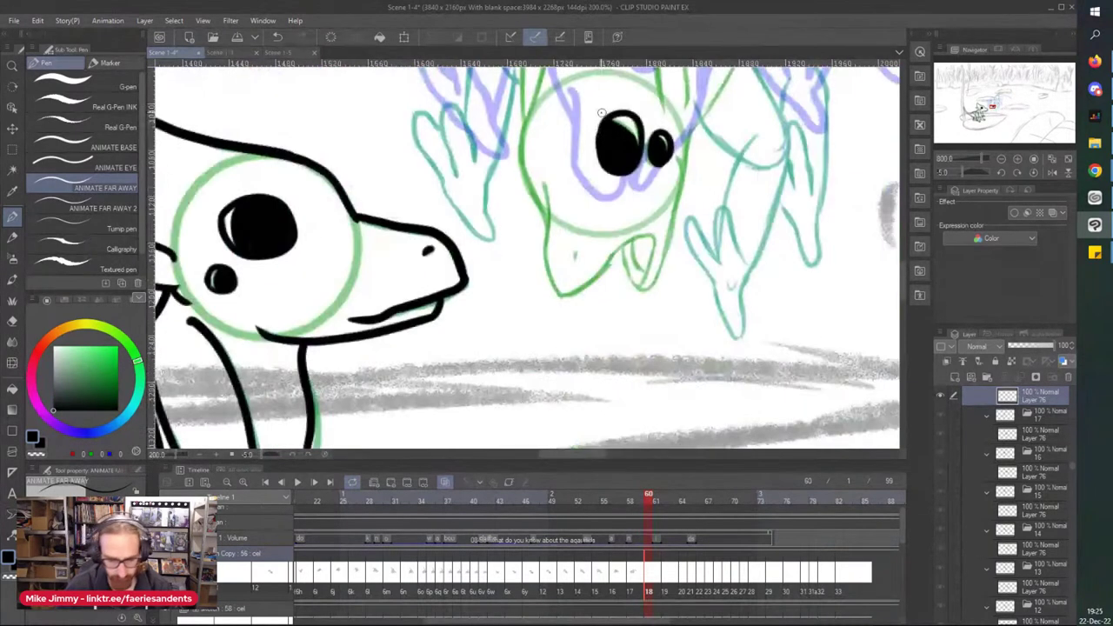
scroll(651, 121, up, 4)
scroll(661, 169, down, 4)
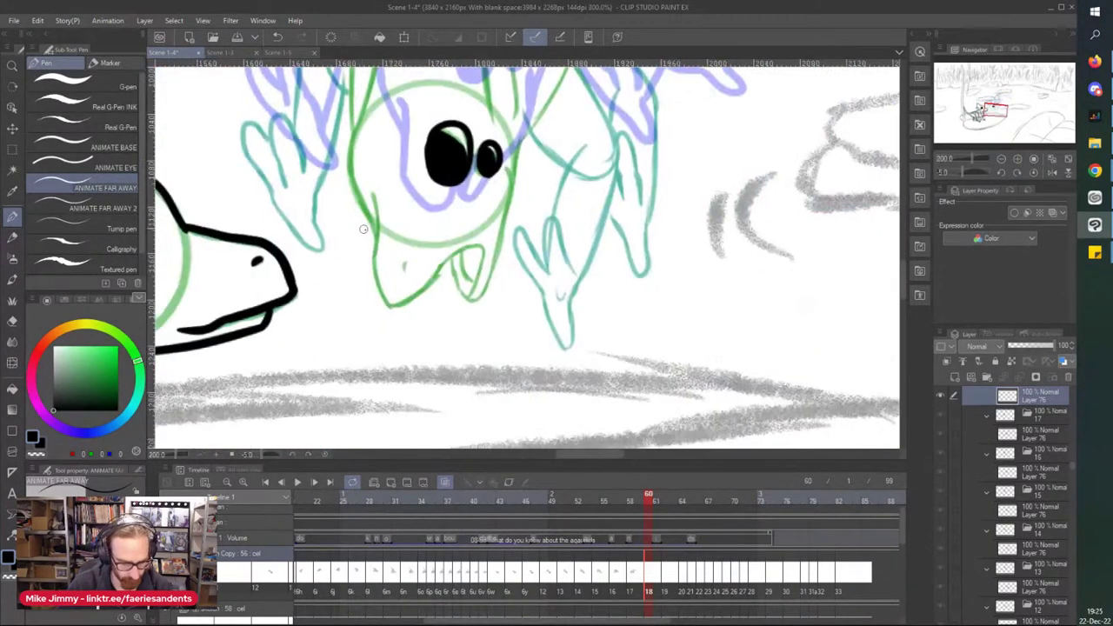
Step: Ink the snout outline, nostril and open mouth with its tongue below the eyes on cel 18
scroll(366, 168, up, 2)
mouse_move(366, 168)
mouse_down()
mouse_move(376, 300)
mouse_move(426, 375)
mouse_move(596, 276)
mouse_move(595, 318)
mouse_move(563, 367)
mouse_move(542, 291)
mouse_move(510, 281)
mouse_move(506, 309)
mouse_up()
key(e)
key(p)
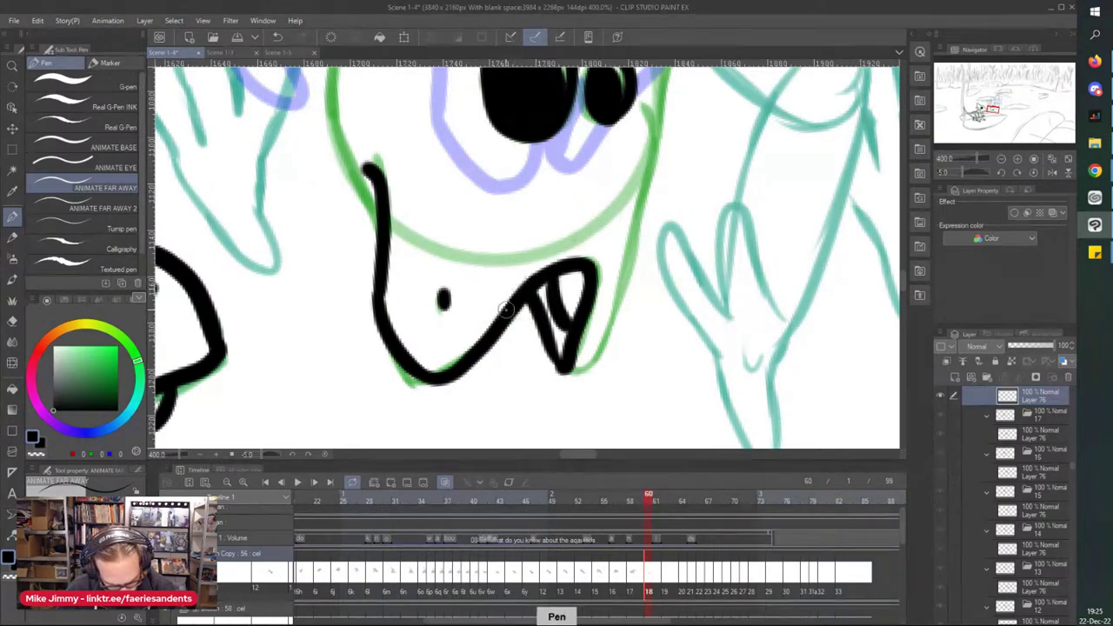
scroll(549, 305, down, 2)
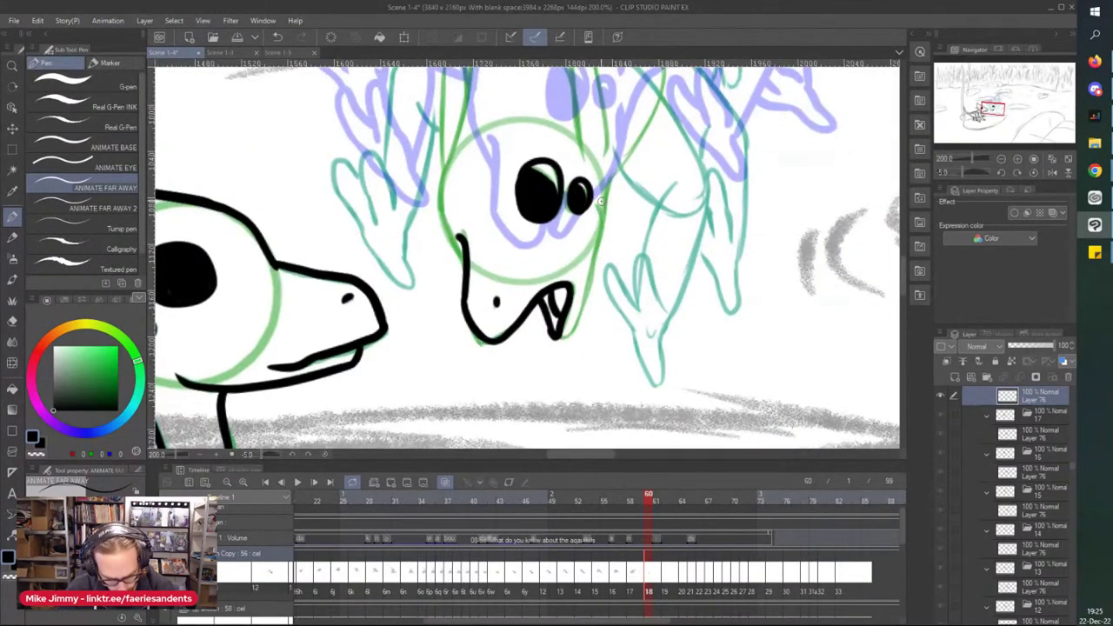
Step: Ink the jaw line from the small eye to the mouth tip, tidy the tip, and ink the opposite cheek on cel 18
drag(604, 221, 575, 329)
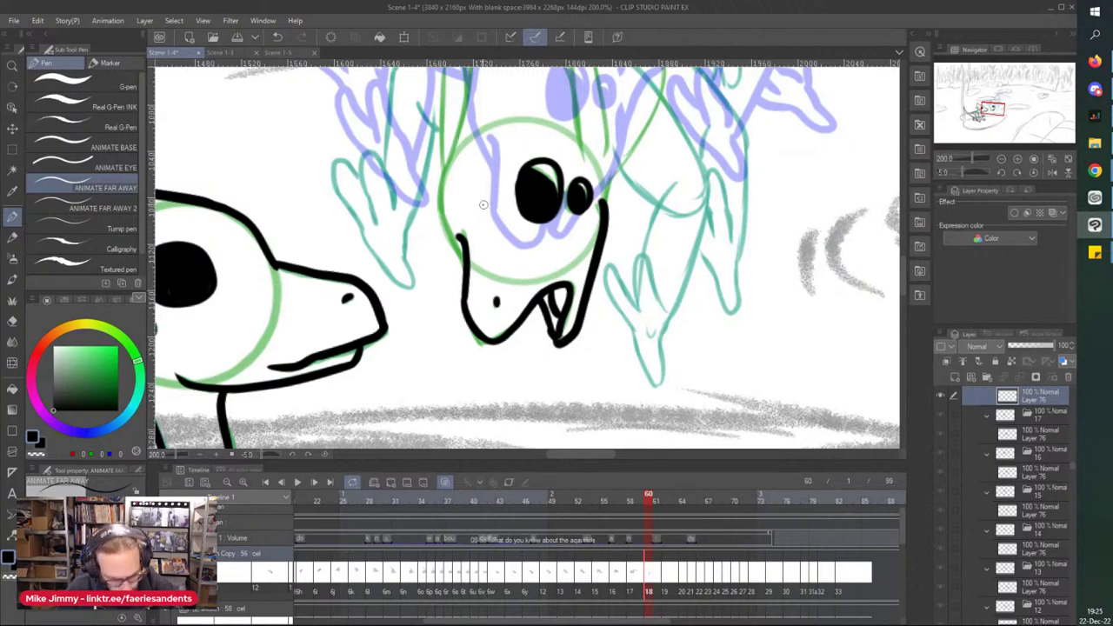
key(ctrl+z)
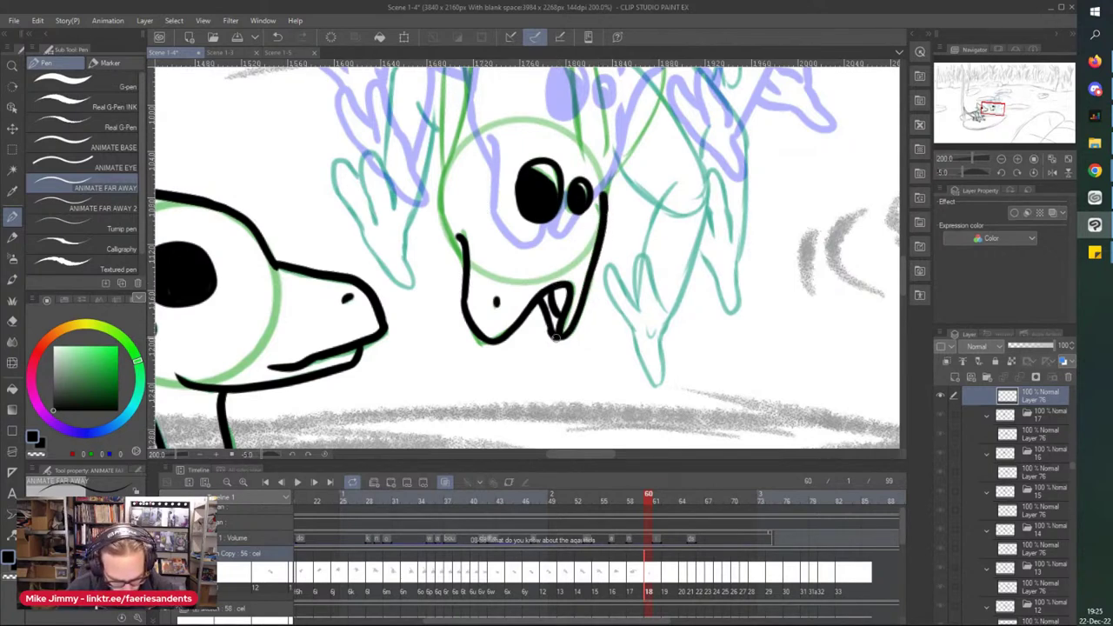
scroll(548, 324, up, 2)
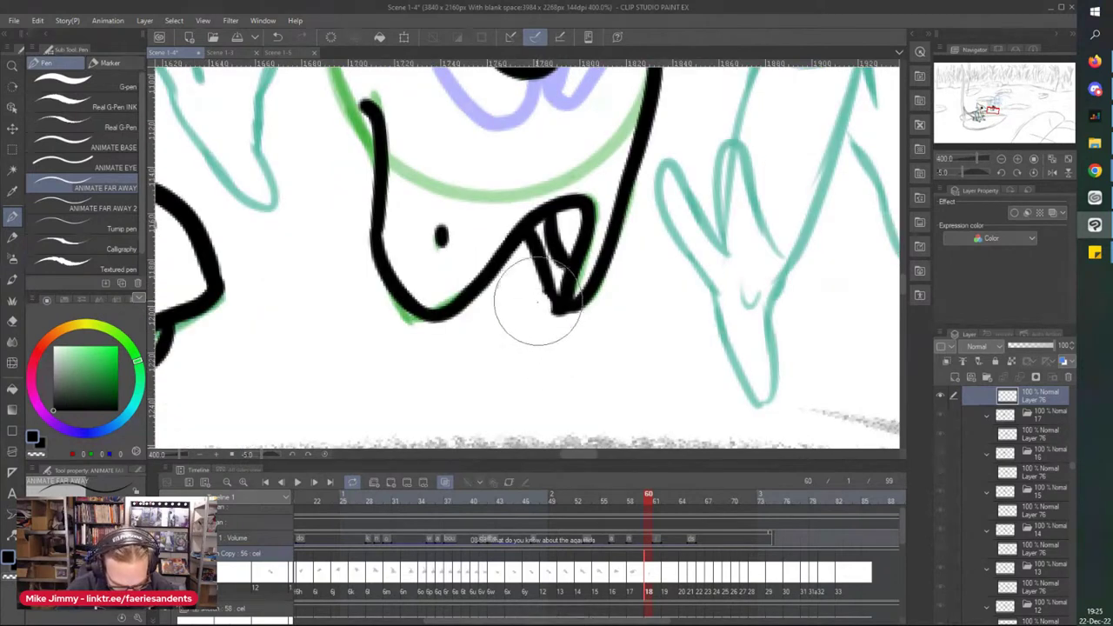
scroll(551, 311, down, 3)
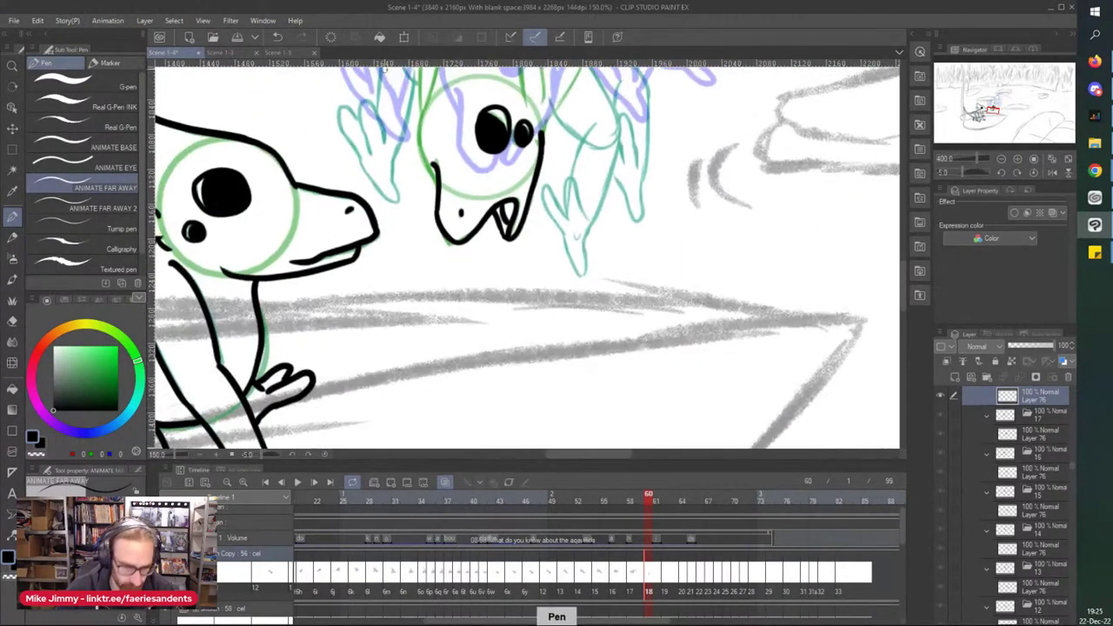
drag(531, 97, 533, 155)
scroll(533, 172, up, 1)
drag(388, 219, 388, 249)
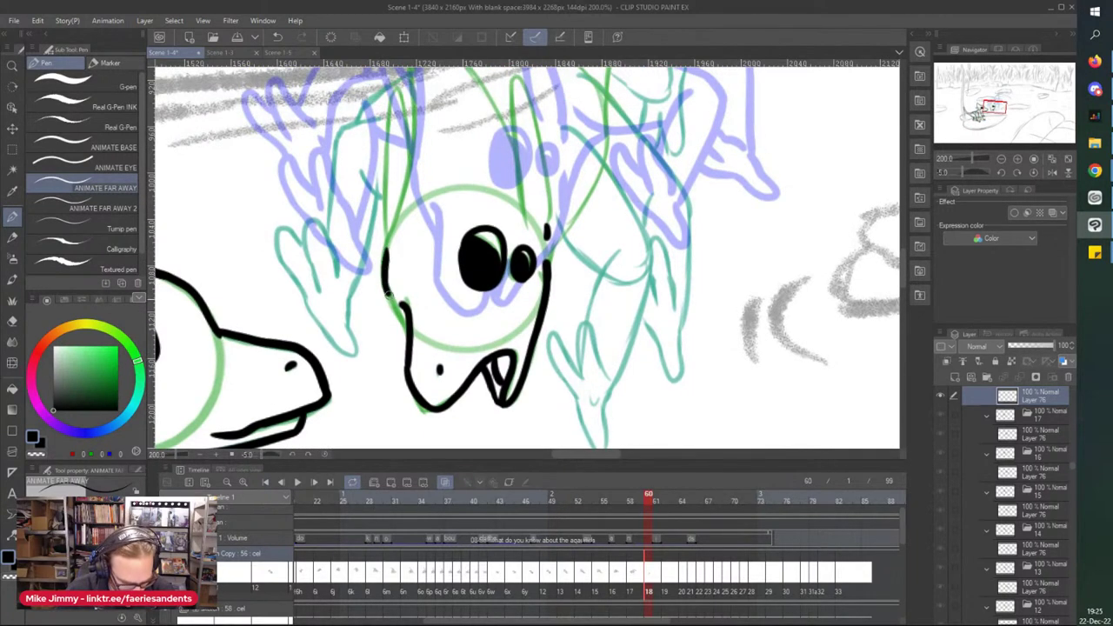
Step: Ink the tall head crest and the narrow pointed ears on both sides of it on cel 18
scroll(404, 333, up, 5)
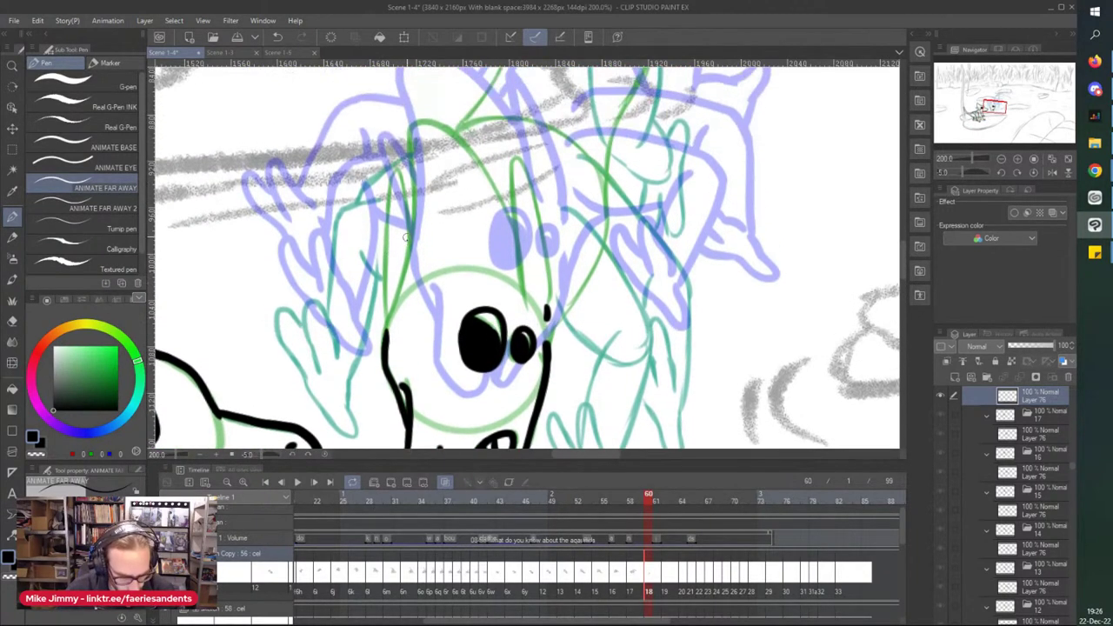
mouse_move(386, 365)
mouse_down()
mouse_move(403, 293)
mouse_move(411, 154)
mouse_move(477, 179)
mouse_move(505, 237)
mouse_up()
mouse_move(525, 314)
mouse_down()
mouse_move(507, 220)
mouse_move(545, 306)
mouse_up()
drag(393, 338, 398, 203)
scroll(352, 161, down, 1)
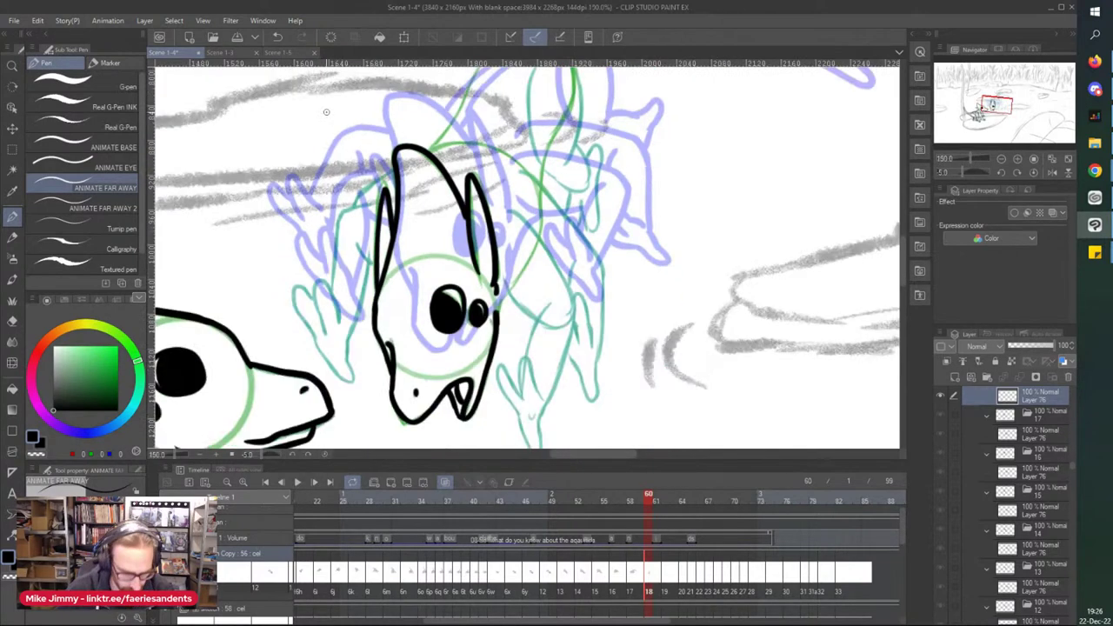
Step: Ink the inner and outer contours of the upper arm right of the head on cel 18
scroll(521, 321, up, 1)
drag(540, 320, 501, 274)
mouse_move(500, 187)
mouse_down()
mouse_move(585, 283)
mouse_move(589, 311)
mouse_up()
scroll(559, 247, down, 1)
scroll(533, 370, up, 1)
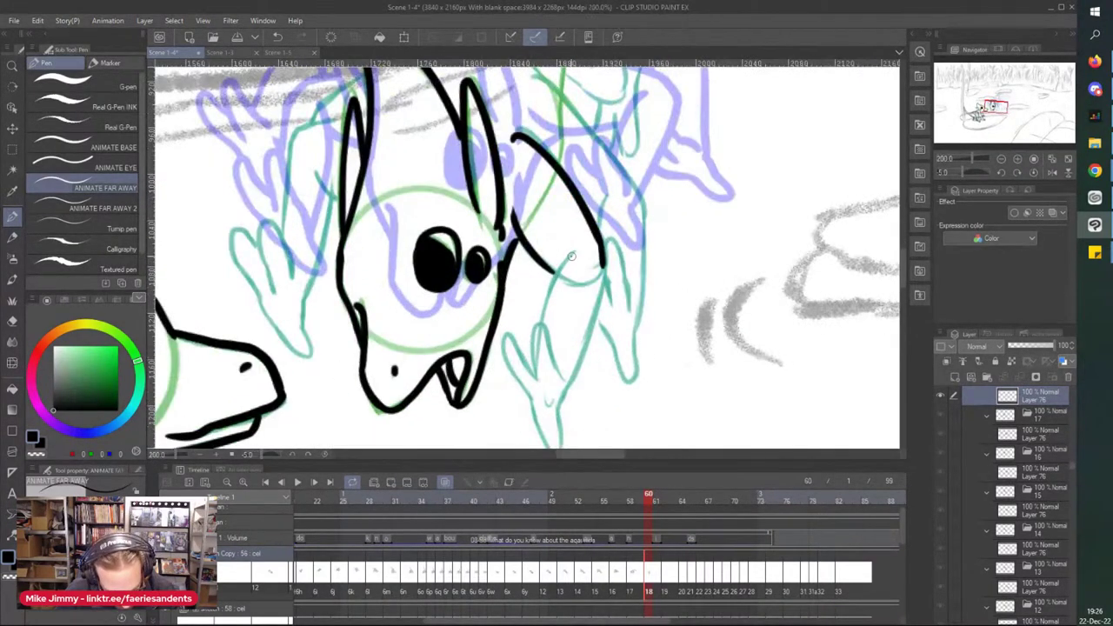
Step: Ink the forearm and the three-fingered hand hanging right of the jaw on cel 18
drag(571, 256, 540, 326)
mouse_move(560, 383)
mouse_down()
mouse_move(537, 327)
mouse_move(533, 376)
mouse_up()
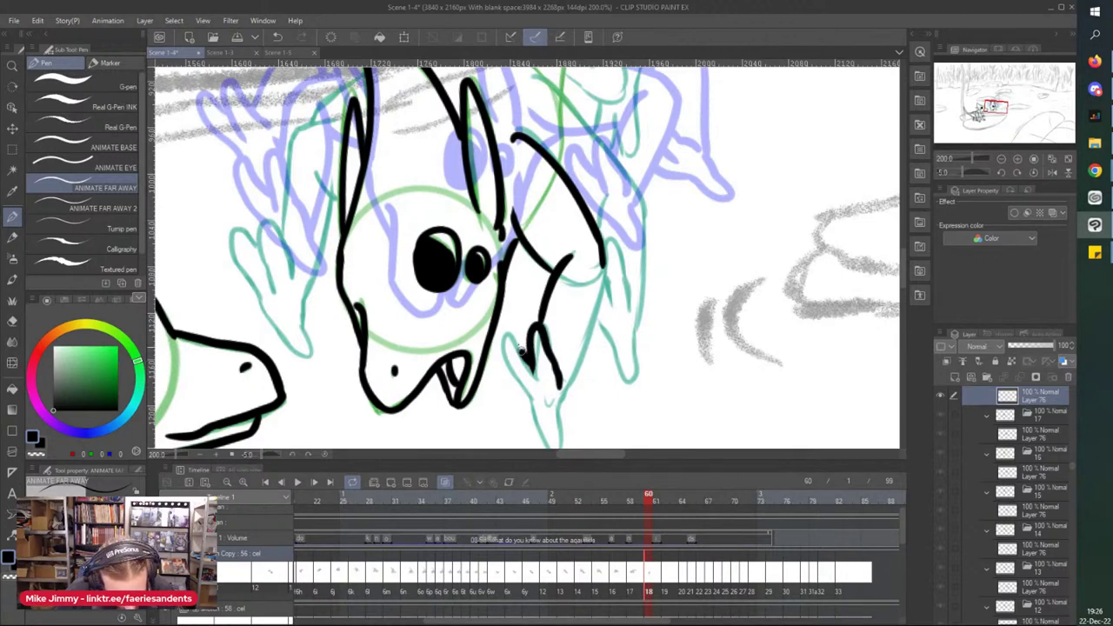
drag(502, 339, 526, 391)
scroll(520, 365, down, 1)
scroll(553, 400, up, 1)
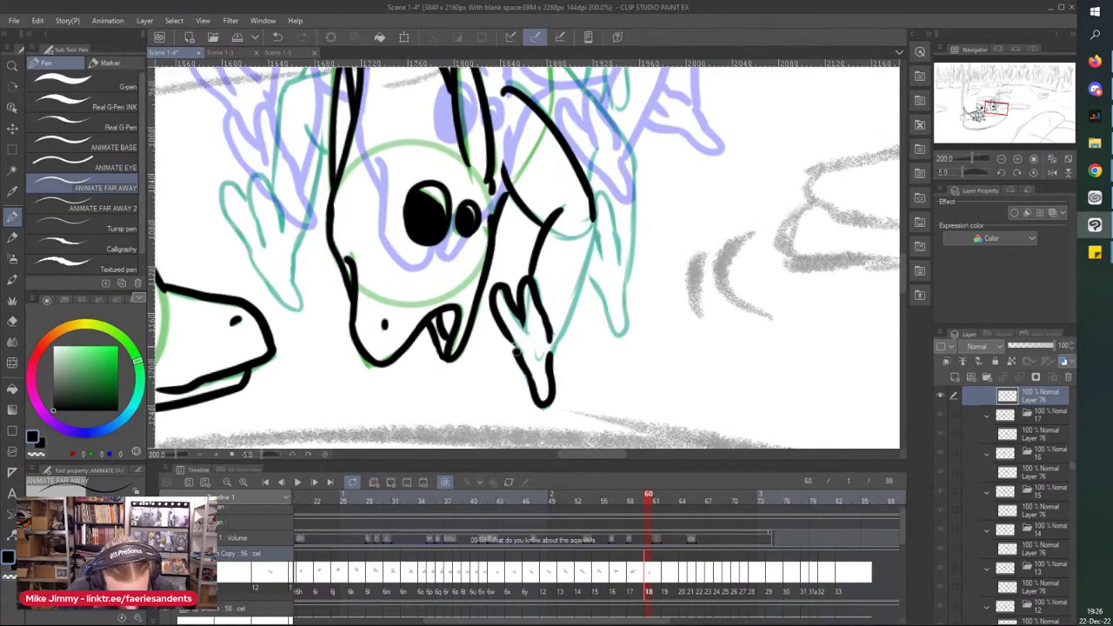
drag(593, 221, 550, 375)
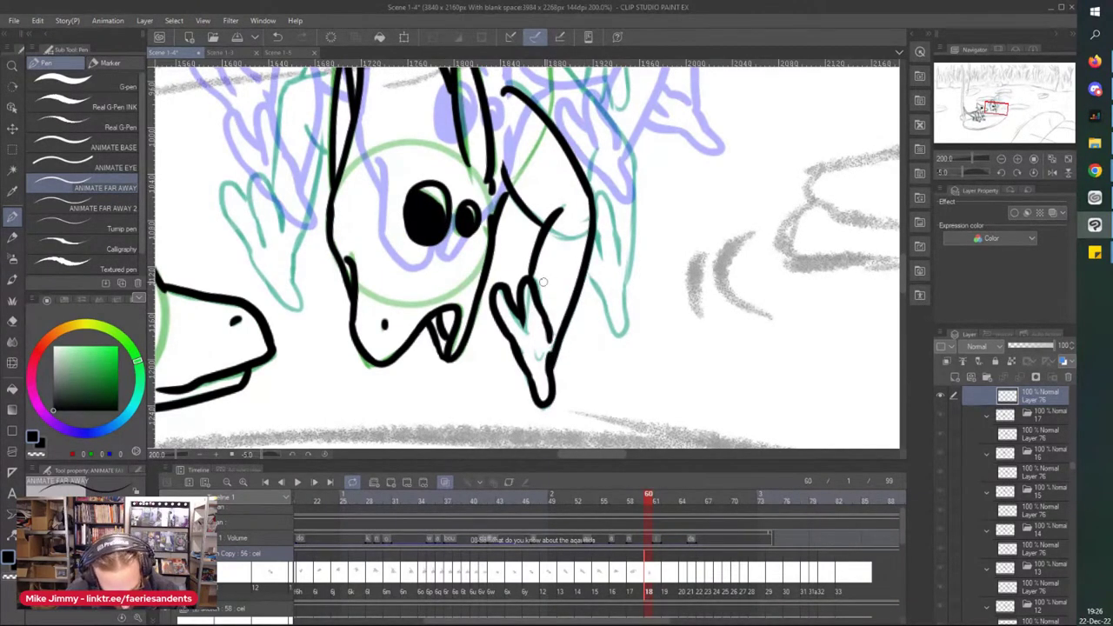
Step: Ink the second hand behind the right forearm and the long outer contour of its arm on cel 18
scroll(521, 226, down, 1)
scroll(557, 252, up, 1)
mouse_move(592, 277)
mouse_down()
mouse_move(573, 225)
mouse_move(587, 252)
mouse_move(580, 207)
mouse_up()
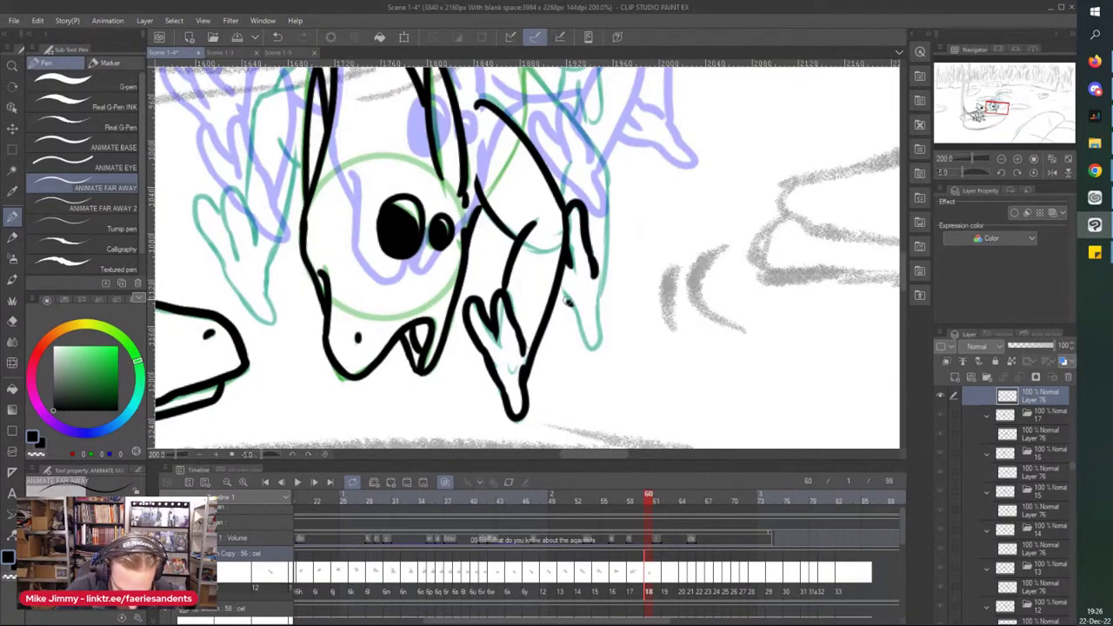
mouse_move(569, 305)
mouse_down()
mouse_move(599, 341)
mouse_move(607, 156)
mouse_move(559, 193)
mouse_up()
scroll(495, 87, down, 1)
mouse_move(495, 87)
mouse_down()
mouse_move(492, 147)
mouse_move(537, 171)
mouse_move(596, 247)
mouse_up()
scroll(491, 143, up, 1)
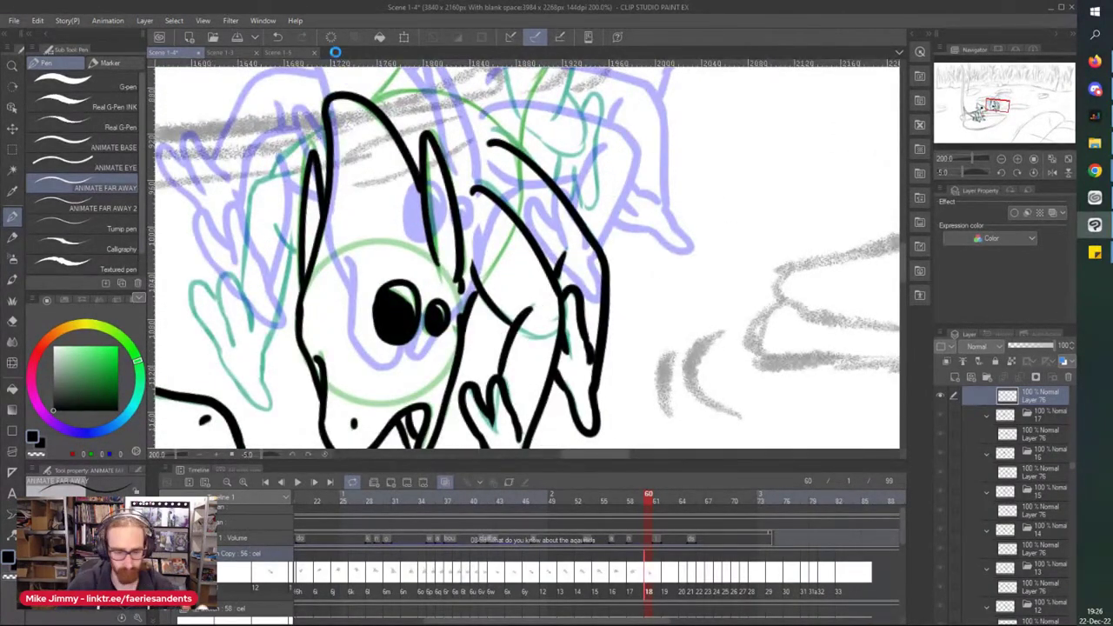
scroll(569, 300, down, 1)
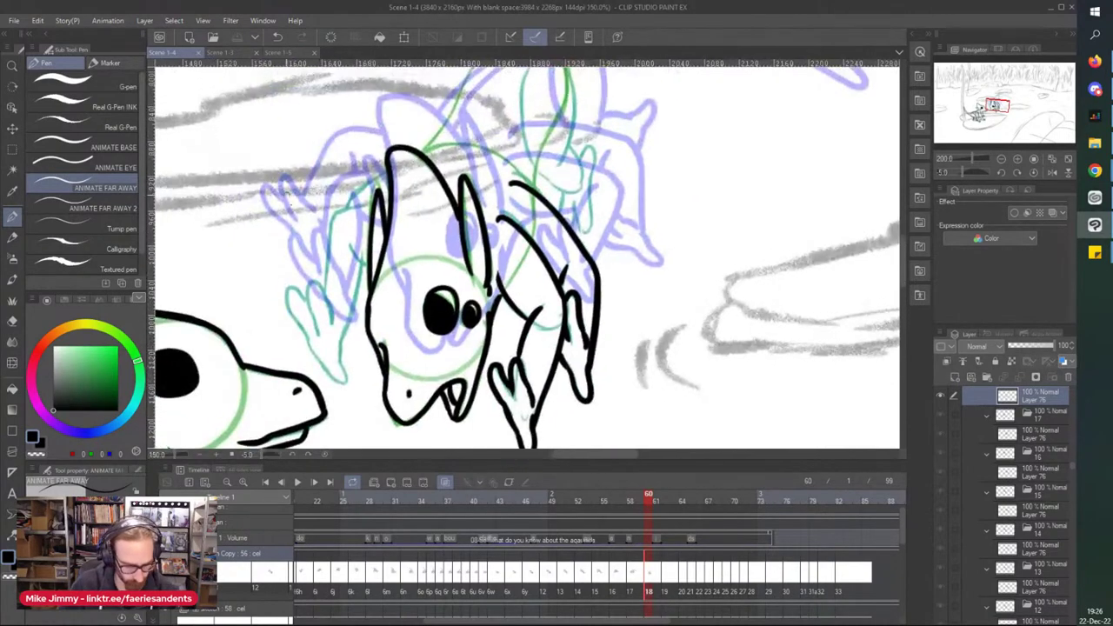
Step: Ink the elbow stroke beside the left ear, the hand left of the head and its inner forearm line on cel 18
scroll(350, 252, up, 7)
drag(415, 334, 324, 217)
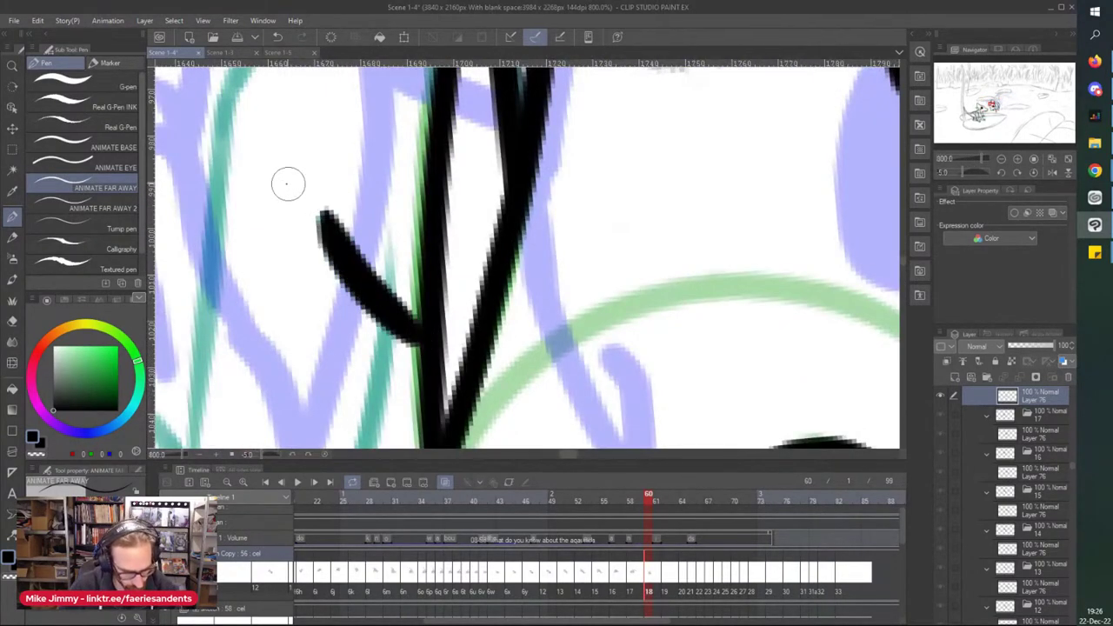
scroll(278, 193, down, 1)
scroll(326, 262, up, 1)
scroll(285, 184, down, 2)
drag(236, 165, 294, 168)
scroll(280, 191, up, 2)
scroll(330, 280, down, 2)
drag(349, 306, 359, 349)
mouse_move(350, 309)
mouse_down()
mouse_move(331, 261)
mouse_move(323, 305)
mouse_move(334, 341)
mouse_move(296, 271)
mouse_move(308, 336)
mouse_move(299, 309)
mouse_move(348, 393)
mouse_move(372, 407)
mouse_move(387, 253)
mouse_up()
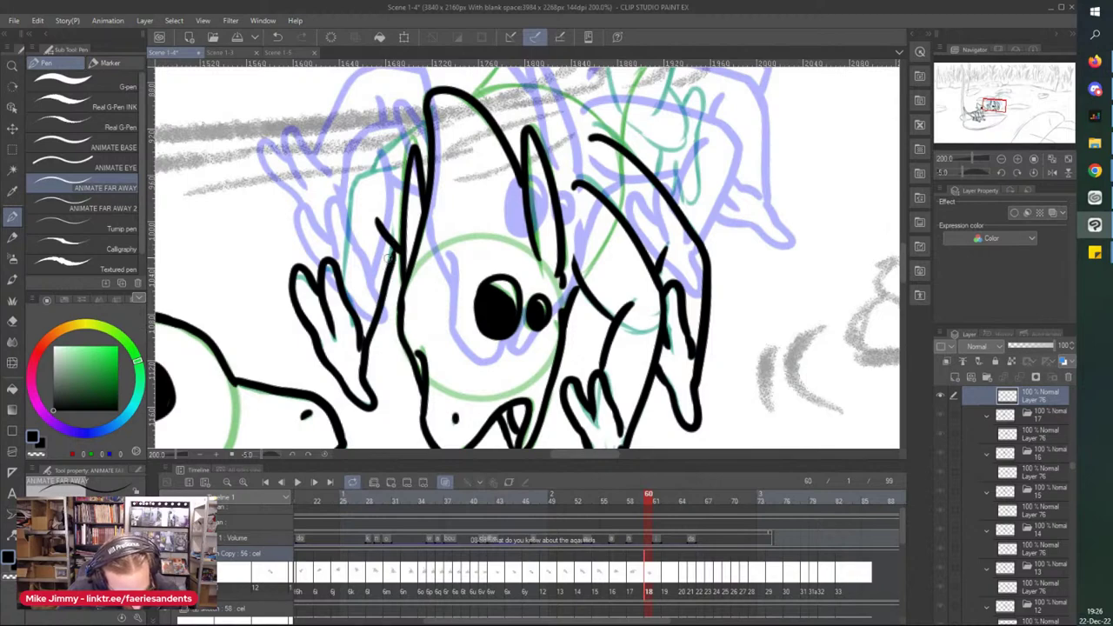
Step: Ink the outer contour of the left arm and the shoulder line reaching up to the crest on cel 18
mouse_move(407, 162)
mouse_down()
mouse_move(353, 184)
mouse_move(361, 174)
mouse_move(342, 203)
mouse_move(340, 268)
mouse_up()
scroll(327, 151, down, 1)
scroll(348, 142, up, 2)
drag(440, 126, 333, 221)
Step: Ink the front curve of the hind leg, its ankle and the toed foot above the right arms on cel 18
scroll(353, 124, down, 3)
drag(522, 70, 523, 216)
scroll(523, 215, up, 1)
mouse_move(522, 169)
mouse_down()
mouse_move(516, 247)
mouse_move(575, 320)
mouse_up()
mouse_move(580, 258)
mouse_down()
mouse_move(597, 296)
mouse_move(619, 276)
mouse_move(607, 306)
mouse_move(608, 374)
mouse_up()
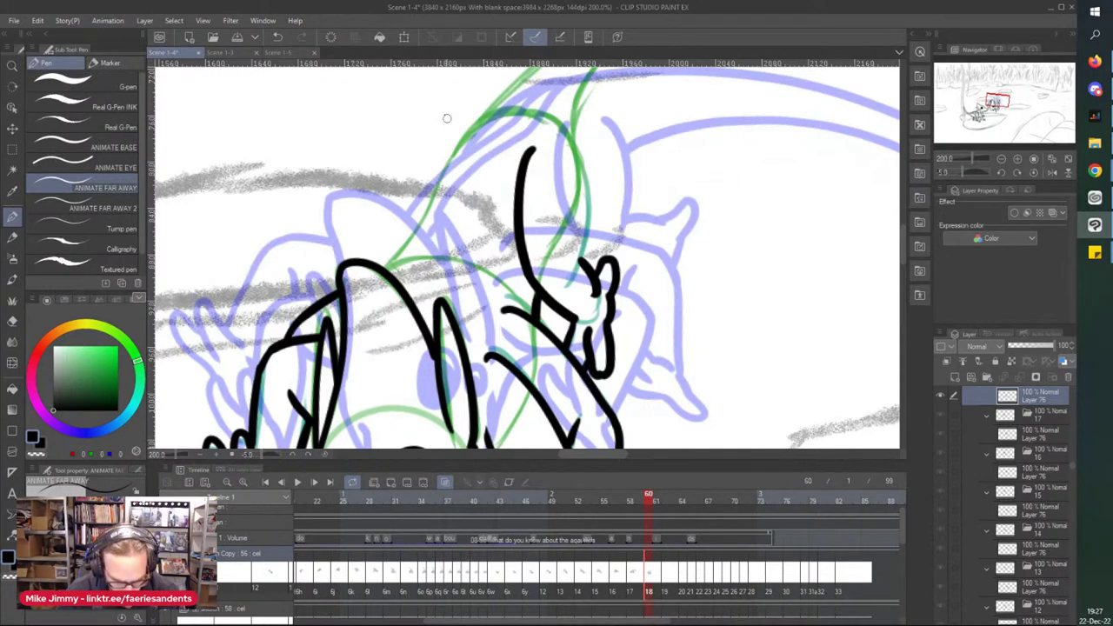
Step: Ink the three back ridge strokes from the top of the back down to the crest on cel 18 and tidy their lower ends
drag(508, 106, 393, 276)
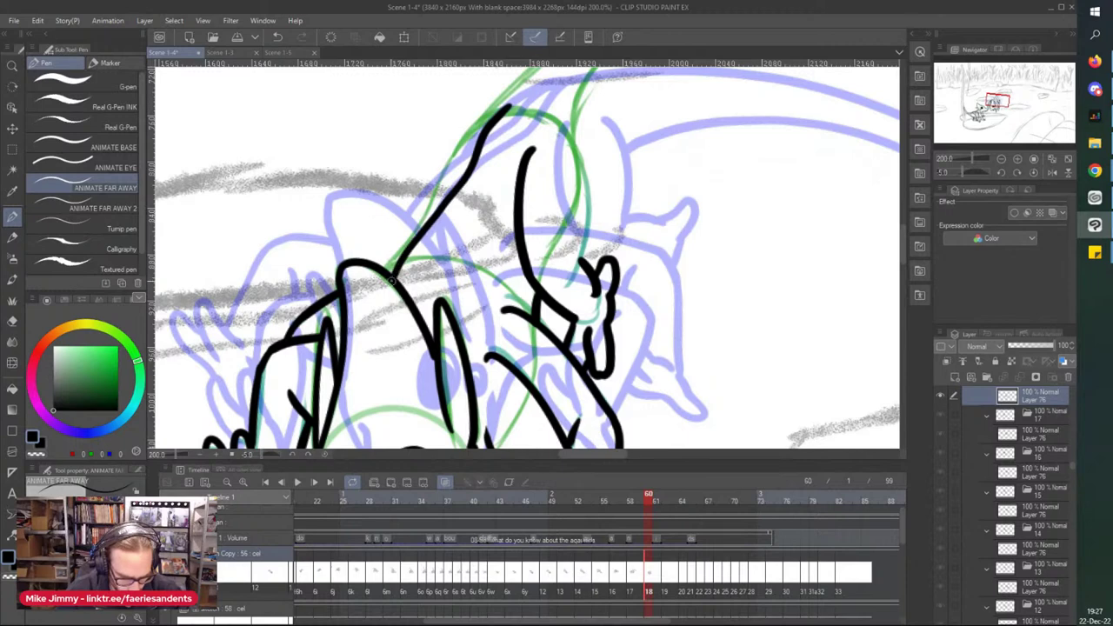
mouse_move(503, 122)
mouse_down()
mouse_move(483, 184)
mouse_move(430, 256)
mouse_move(409, 309)
mouse_up()
drag(484, 111, 394, 252)
key(e)
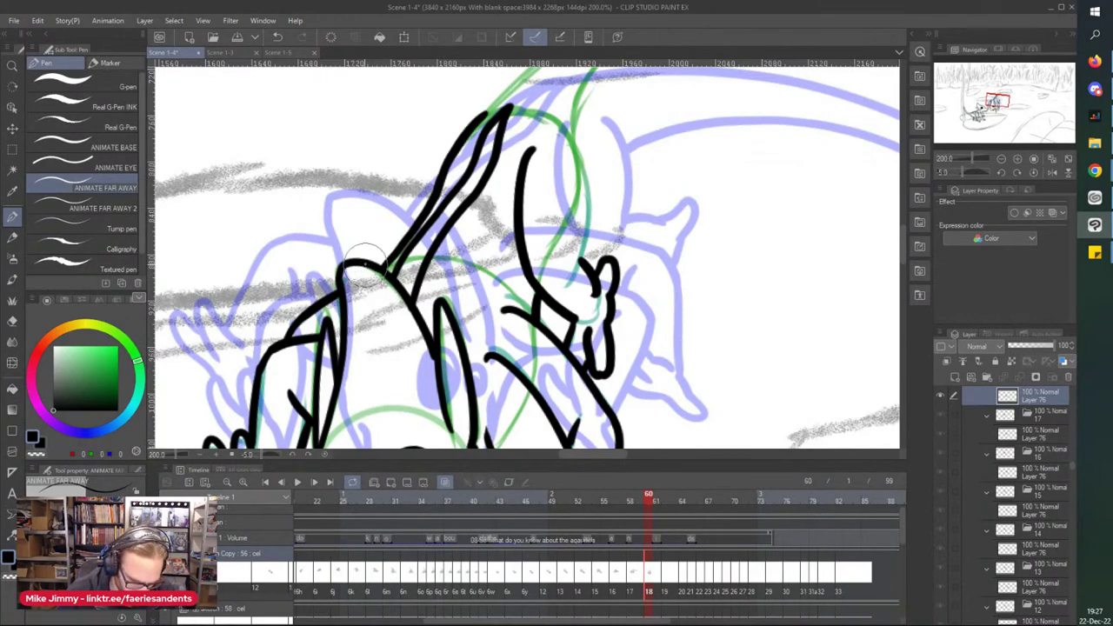
key(p)
Step: Ink the rear curve of the hind leg and the long upper contour of the tail on cel 18
scroll(361, 264, down, 2)
scroll(432, 127, up, 1)
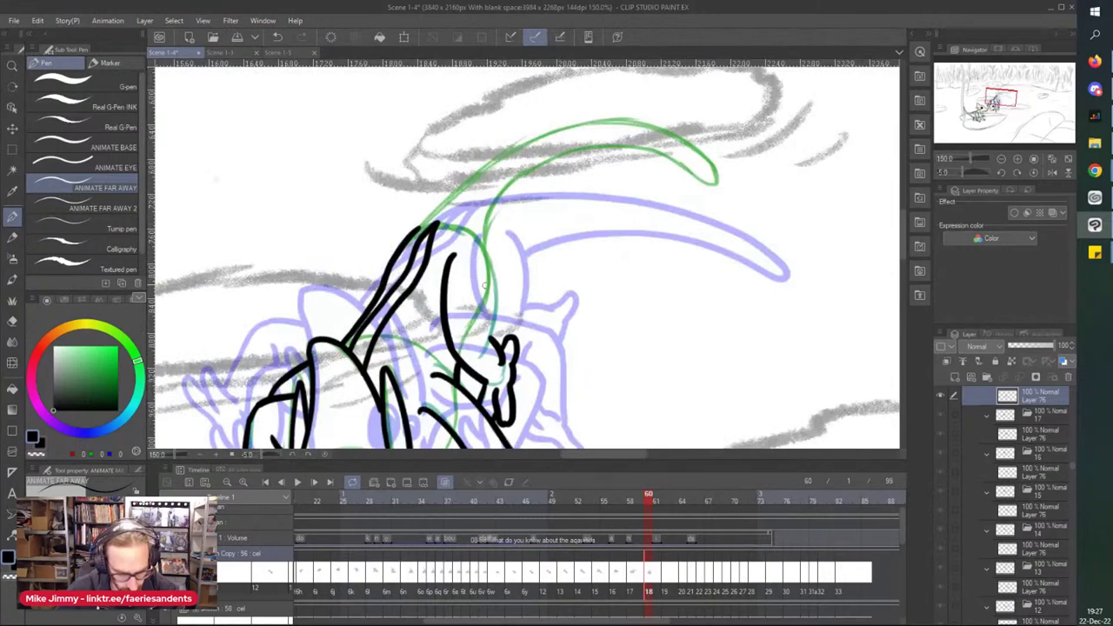
drag(476, 248, 496, 356)
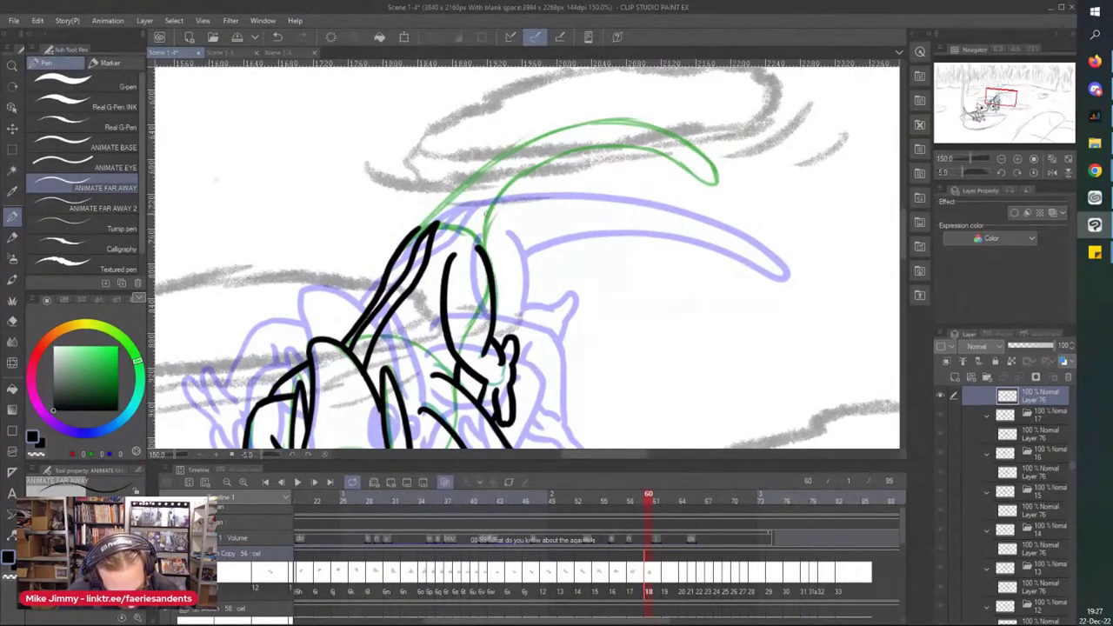
mouse_move(443, 198)
mouse_down()
mouse_move(570, 124)
mouse_move(639, 118)
mouse_move(711, 178)
mouse_up()
Step: Ink the lower contour of the tail from the hind leg to the tail tip on cel 18, redrawing the first stroke
key(asciicircum)
key(asciicircum)
key(asciicircum)
key(asciicircum)
key(asciicircum)
key(asciicircum)
key(asciicircum)
key(asciicircum)
key(asciicircum)
key(asciicircum)
key(asciicircum)
key(asciicircum)
key(asciicircum)
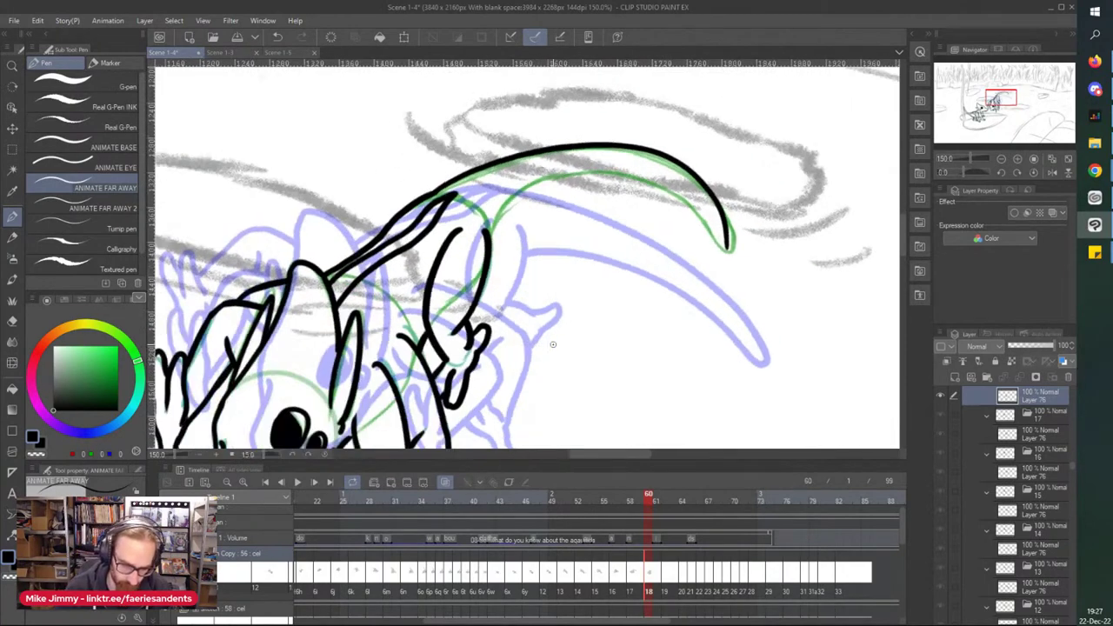
mouse_move(515, 217)
mouse_down()
mouse_move(555, 209)
mouse_move(640, 256)
mouse_move(659, 307)
mouse_up()
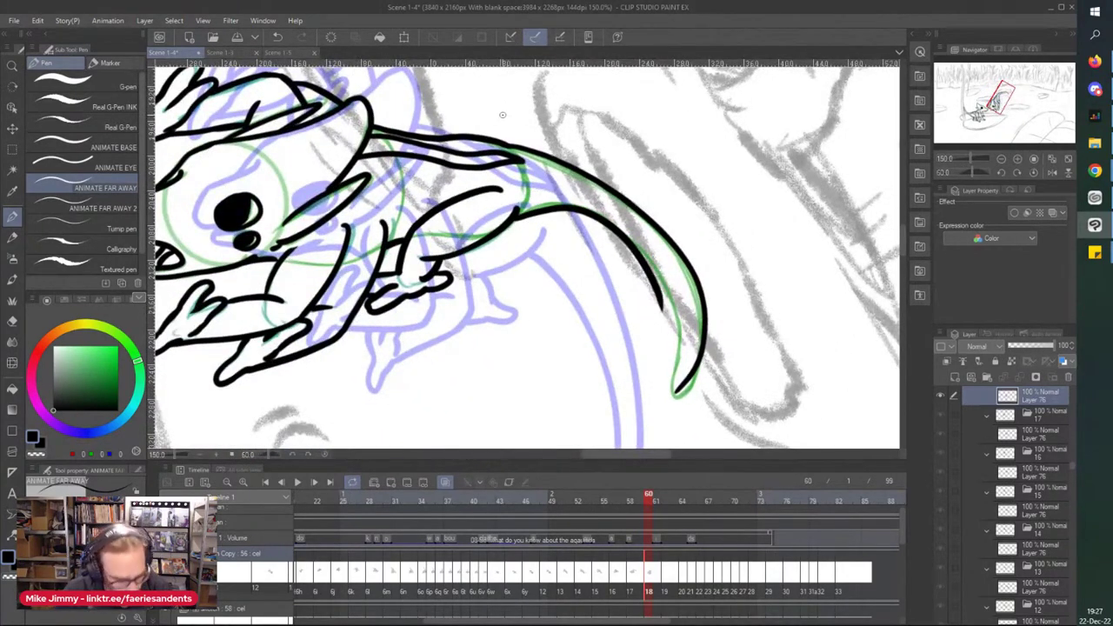
key(ctrl+z)
mouse_move(513, 216)
mouse_down()
mouse_move(604, 221)
mouse_move(662, 300)
mouse_move(668, 290)
mouse_move(675, 348)
mouse_up()
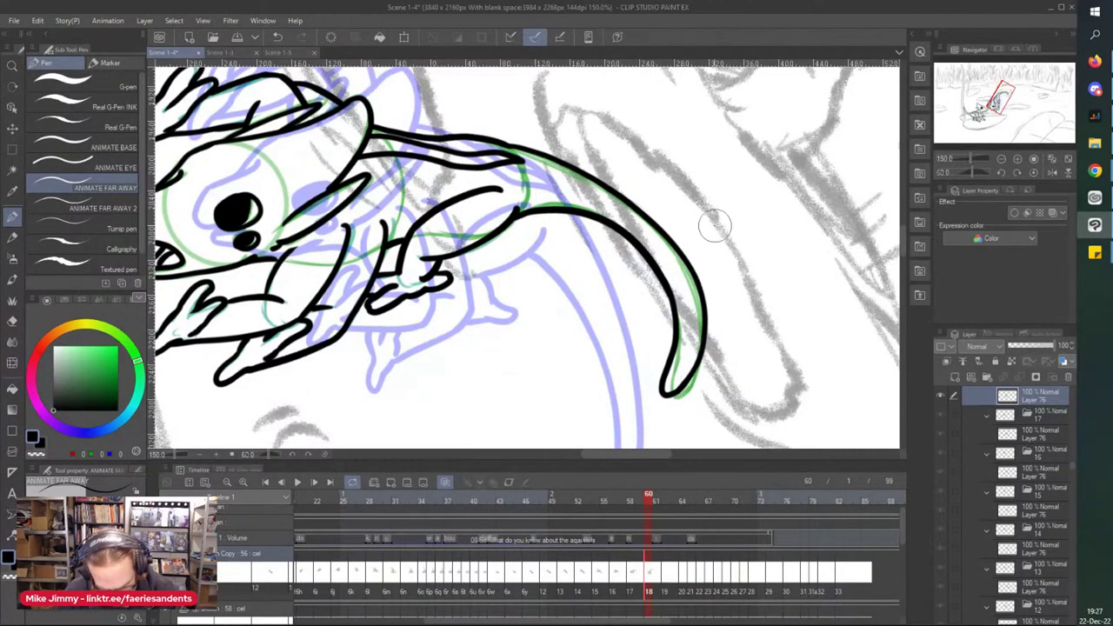
Step: Go to frame 62 and select Layer 76 of cel 19 for inking
key(minus)
key(minus)
key(minus)
key(minus)
key(minus)
key(minus)
key(ctrl+minus)
key(ctrl+minus)
key(ctrl+minus)
key(minus)
key(minus)
key(minus)
key(minus)
key(minus)
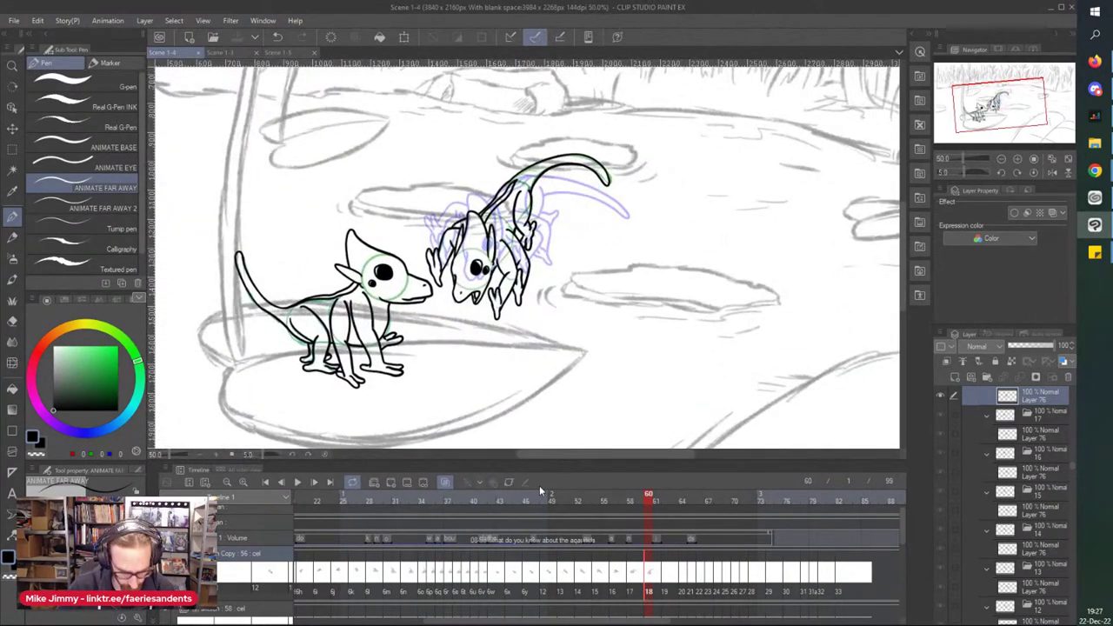
click(663, 579)
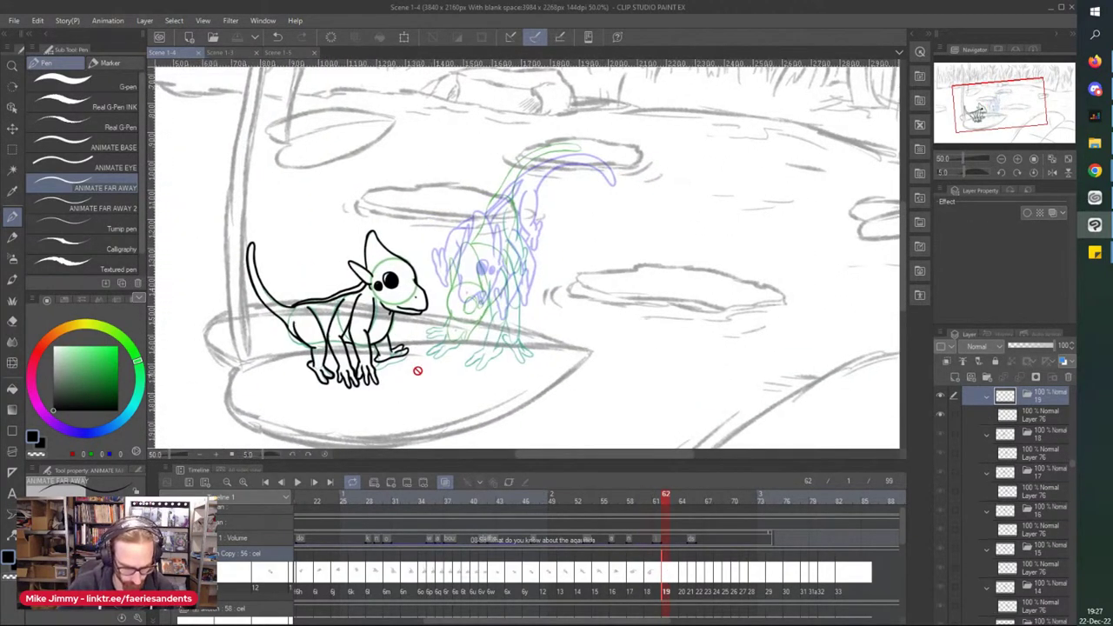
scroll(414, 375, up, 2)
click(1013, 422)
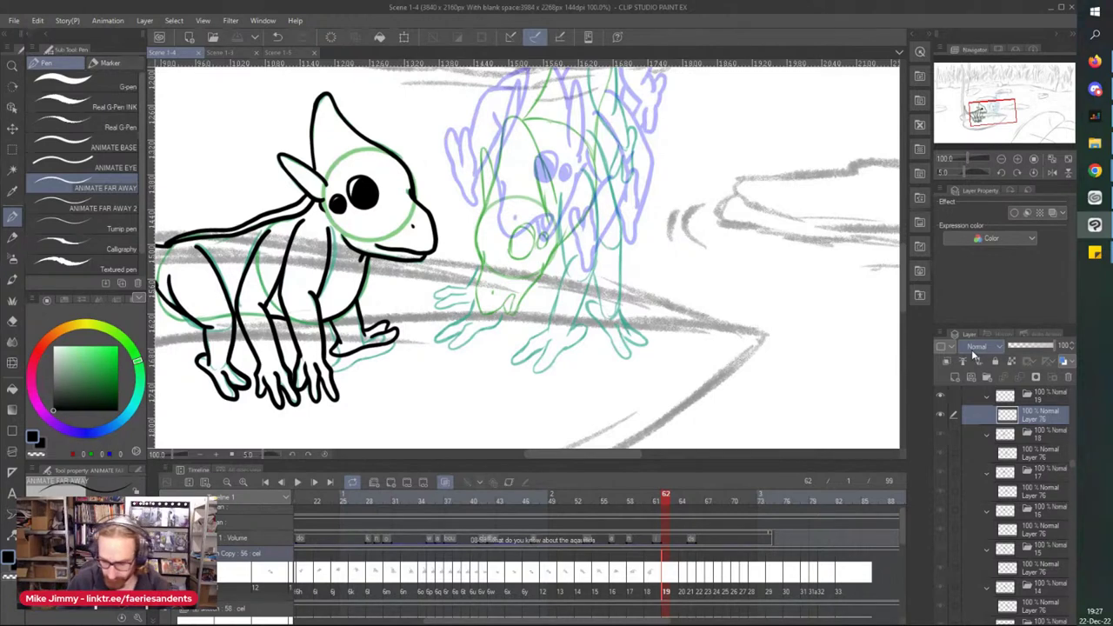
Step: Ink the large and the small pupil with their highlights on the lowered head of cel 19
scroll(513, 235, up, 6)
mouse_move(516, 228)
mouse_down()
mouse_move(563, 180)
mouse_move(605, 235)
mouse_move(562, 311)
mouse_move(500, 265)
mouse_move(514, 225)
mouse_up()
mouse_move(505, 277)
mouse_down()
mouse_move(525, 213)
mouse_move(553, 182)
mouse_move(576, 244)
mouse_move(548, 252)
mouse_move(549, 217)
mouse_move(518, 248)
mouse_move(548, 309)
mouse_move(584, 261)
mouse_move(535, 287)
mouse_move(523, 279)
mouse_up()
mouse_move(643, 273)
mouse_down()
mouse_move(652, 215)
mouse_move(626, 251)
mouse_move(654, 264)
mouse_move(639, 233)
mouse_move(637, 265)
mouse_up()
scroll(479, 147, down, 2)
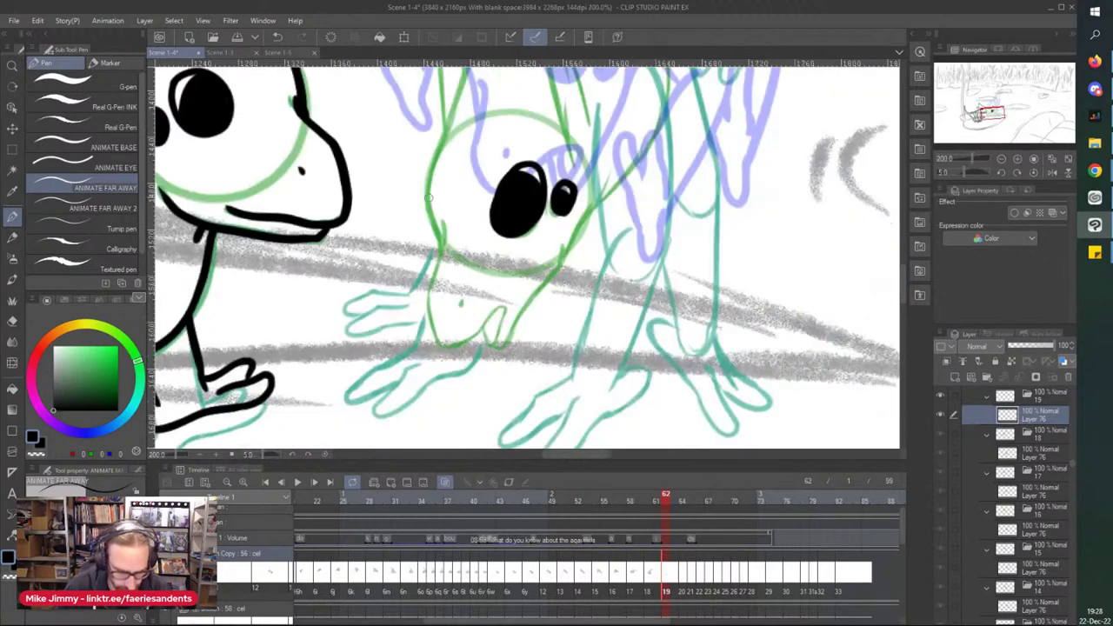
Step: Ink the snout outline, the nostril dot and the mouth line of the lowered head on cel 19
scroll(426, 264, up, 2)
mouse_move(457, 173)
mouse_down()
mouse_move(421, 325)
mouse_move(427, 316)
mouse_move(459, 416)
mouse_move(519, 393)
mouse_move(564, 345)
mouse_move(583, 346)
mouse_move(542, 381)
mouse_up()
drag(496, 329, 494, 345)
mouse_move(553, 418)
mouse_down()
mouse_move(633, 342)
mouse_move(706, 193)
mouse_up()
scroll(509, 181, down, 2)
scroll(498, 197, up, 5)
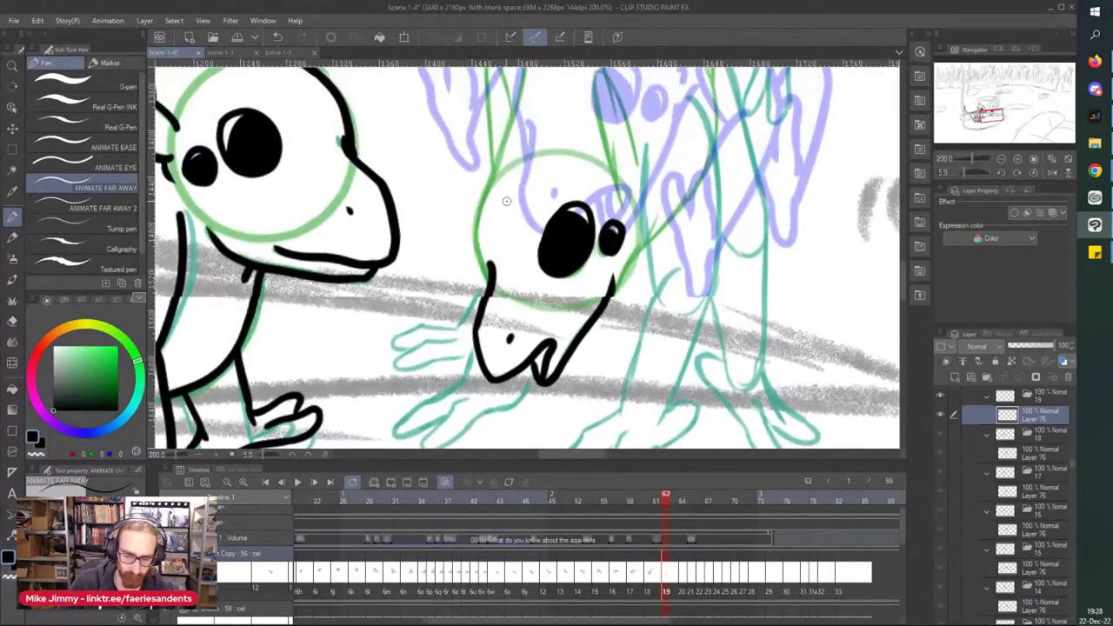
Step: Ink the side of the head up into the pointed crest on cel 19 and tidy the end of the crest line
scroll(485, 350, up, 3)
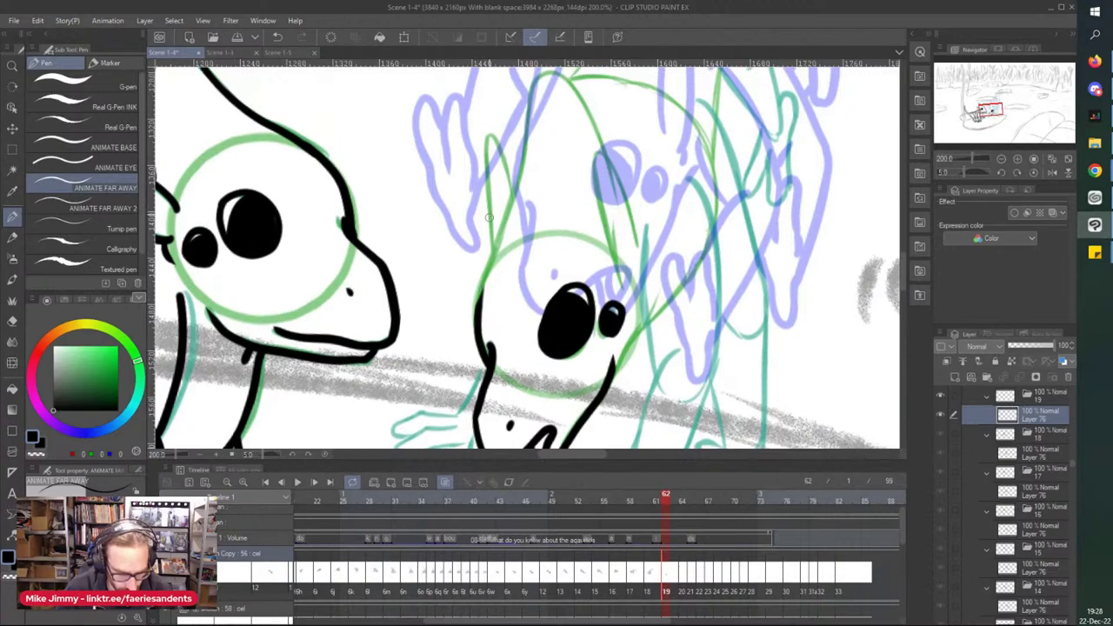
mouse_move(495, 307)
mouse_down()
mouse_move(544, 126)
mouse_move(582, 159)
mouse_move(613, 231)
mouse_up()
key(e)
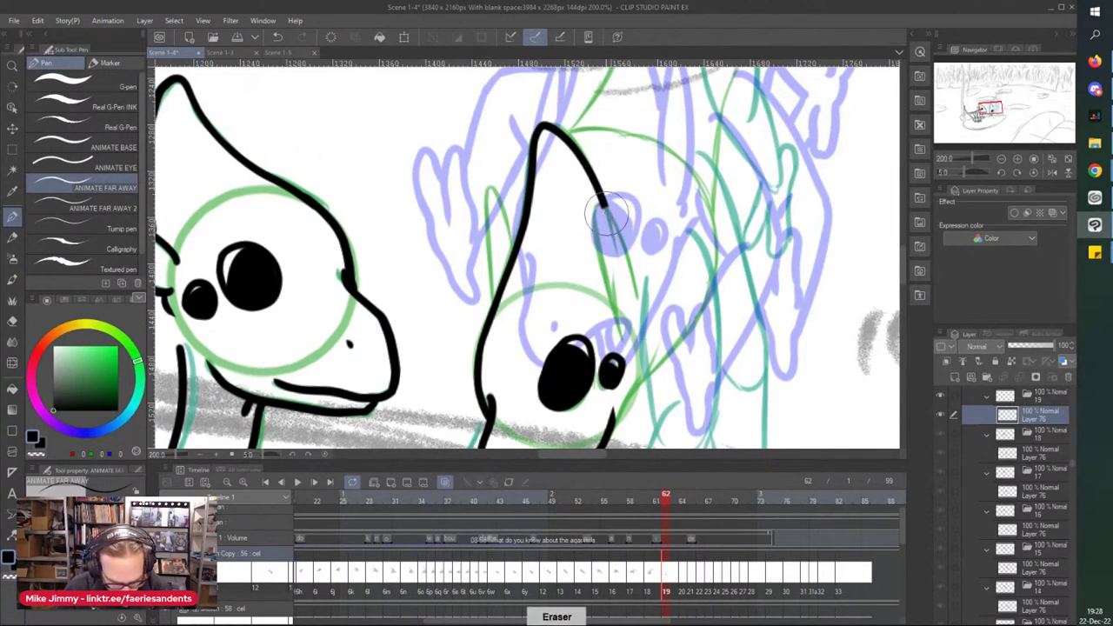
key(p)
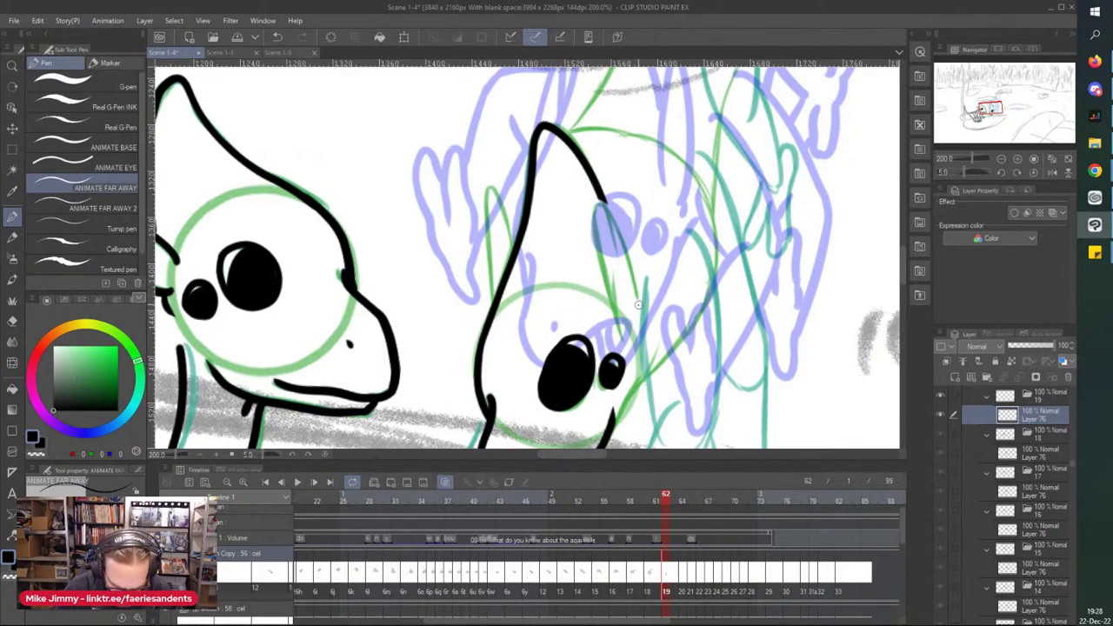
Step: Ink the two upper contours of the front leg beside the head on cel 19
scroll(590, 198, down, 1)
scroll(641, 357, up, 1)
drag(631, 214, 639, 361)
drag(668, 169, 700, 343)
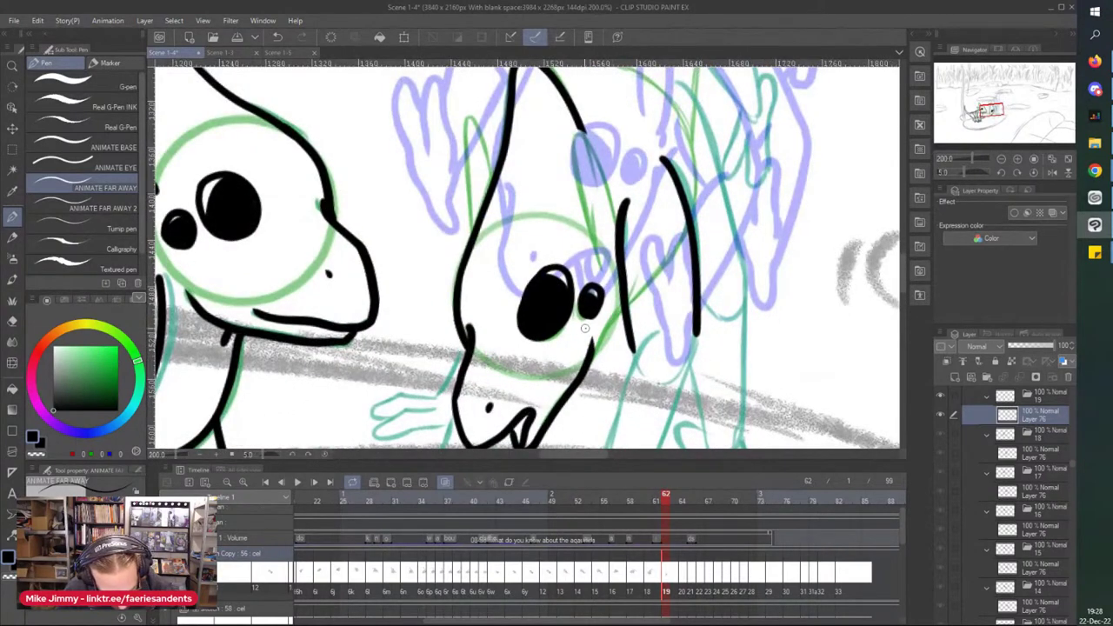
Step: Trim and extend the cheek line beside the small eye, and ink both ears on cel 19
key(e)
drag(595, 333, 583, 344)
key(p)
drag(562, 402, 613, 304)
drag(596, 253, 577, 126)
mouse_move(578, 126)
mouse_down()
mouse_move(606, 185)
mouse_move(605, 233)
mouse_up()
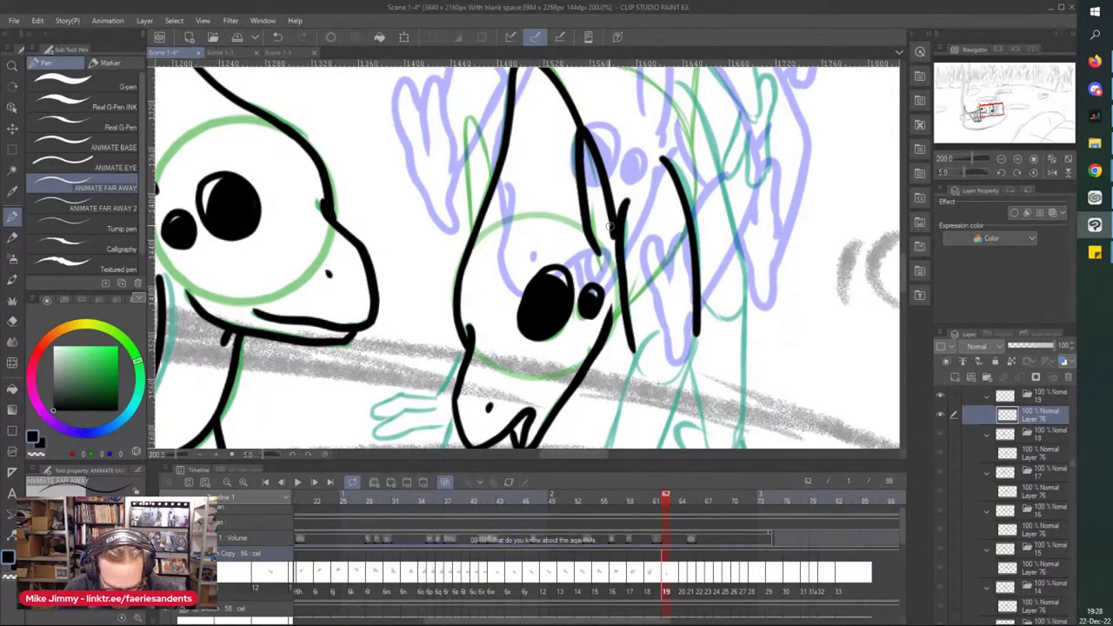
mouse_move(471, 234)
mouse_down()
mouse_move(463, 144)
mouse_move(489, 160)
mouse_move(492, 184)
mouse_up()
Step: Ink the lower part of the near front leg and its foot with toes on cel 19
scroll(478, 139, down, 1)
scroll(550, 369, up, 1)
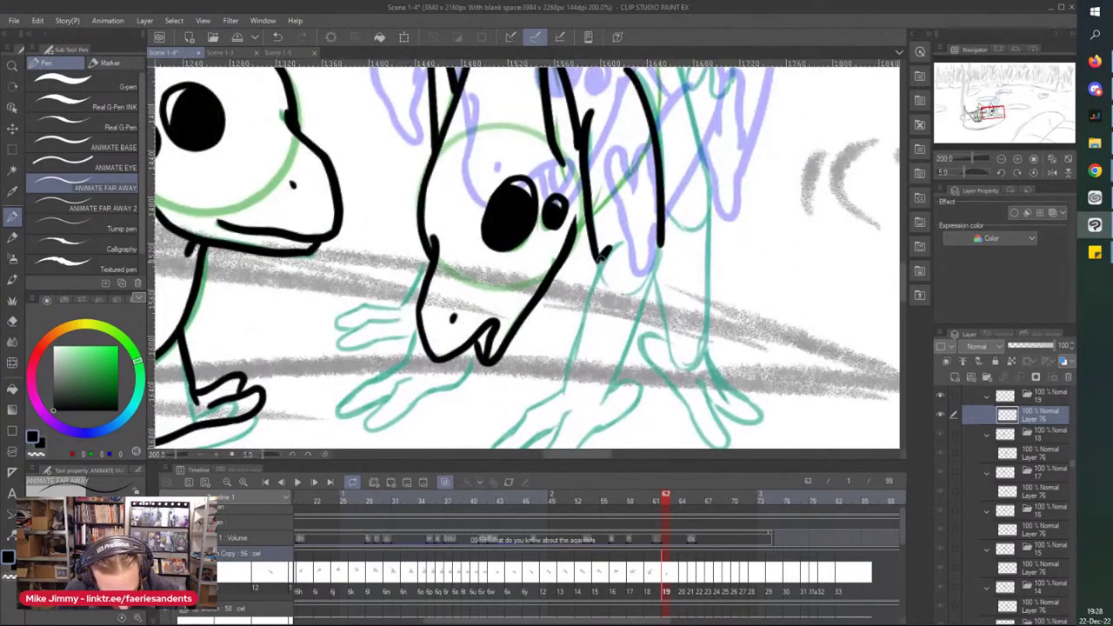
drag(607, 249, 564, 380)
drag(659, 244, 608, 396)
scroll(608, 389, down, 1)
drag(526, 439, 534, 414)
scroll(560, 396, up, 1)
mouse_move(594, 336)
mouse_down()
mouse_move(563, 391)
mouse_move(581, 386)
mouse_move(563, 400)
mouse_move(577, 402)
mouse_move(665, 327)
mouse_up()
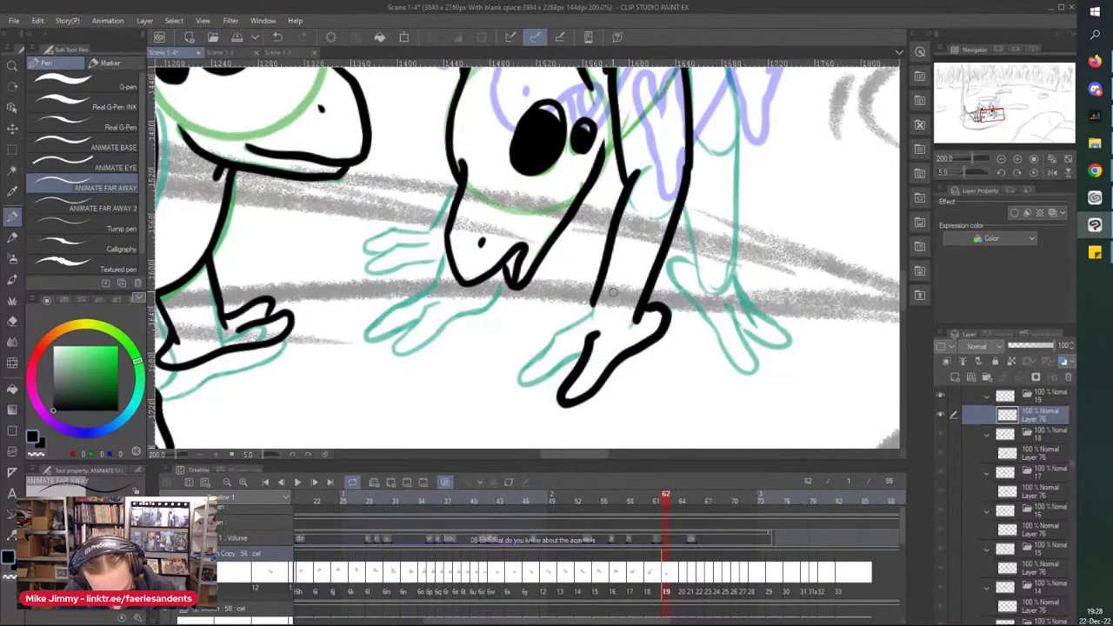
mouse_move(594, 303)
mouse_down()
mouse_move(515, 382)
mouse_move(565, 361)
mouse_up()
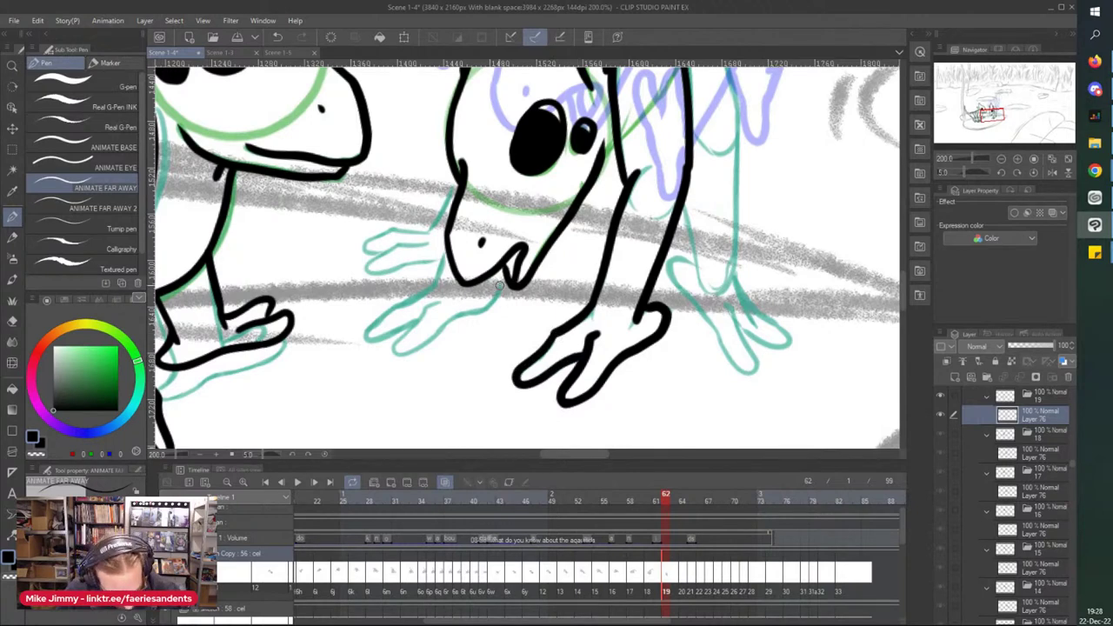
Step: Ink the toes and outline of the foot just below the snout on cel 19
drag(469, 315, 389, 355)
drag(419, 311, 393, 343)
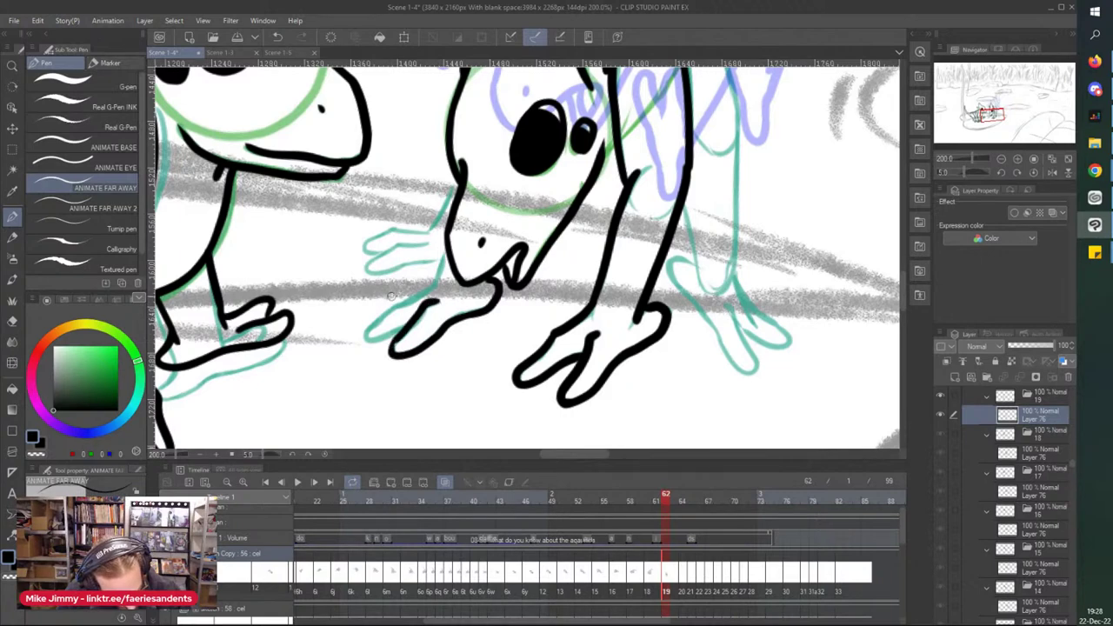
mouse_move(434, 284)
mouse_down()
mouse_move(363, 334)
mouse_move(393, 333)
mouse_up()
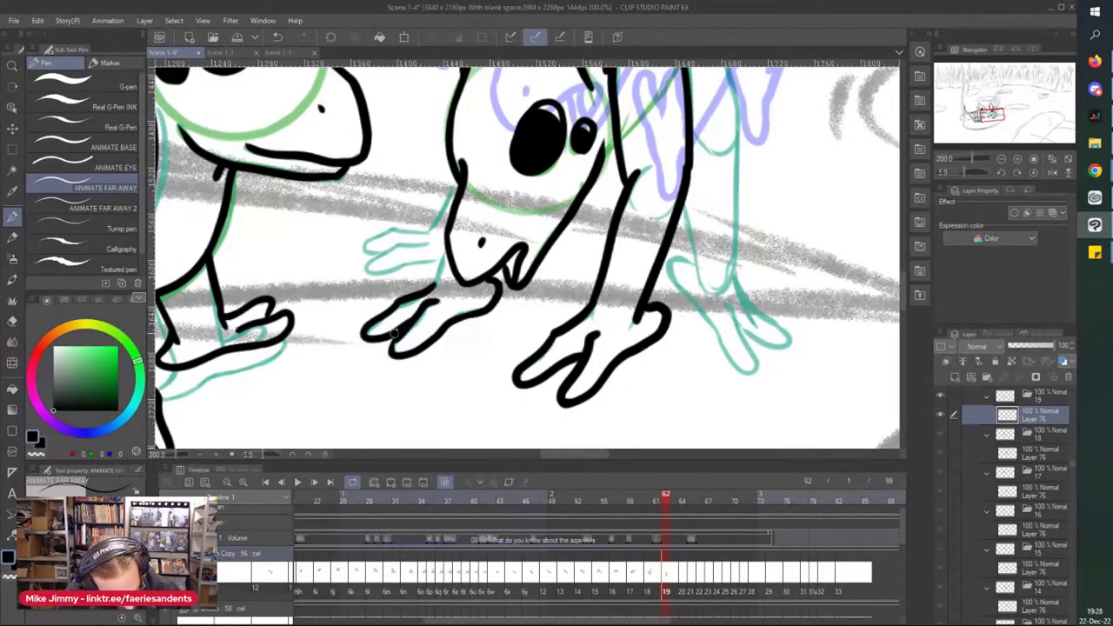
Step: Ink the short far leg beside the snout and its foot with toes on cel 19
drag(435, 284, 447, 246)
mouse_move(456, 177)
mouse_down()
mouse_move(399, 246)
mouse_move(365, 258)
mouse_move(446, 251)
mouse_up()
key(e)
scroll(432, 251, up, 2)
key(p)
mouse_move(407, 209)
mouse_down()
mouse_move(287, 226)
mouse_move(329, 250)
mouse_up()
scroll(266, 223, down, 4)
scroll(254, 200, down, 2)
scroll(318, 155, up, 3)
drag(318, 155, 331, 170)
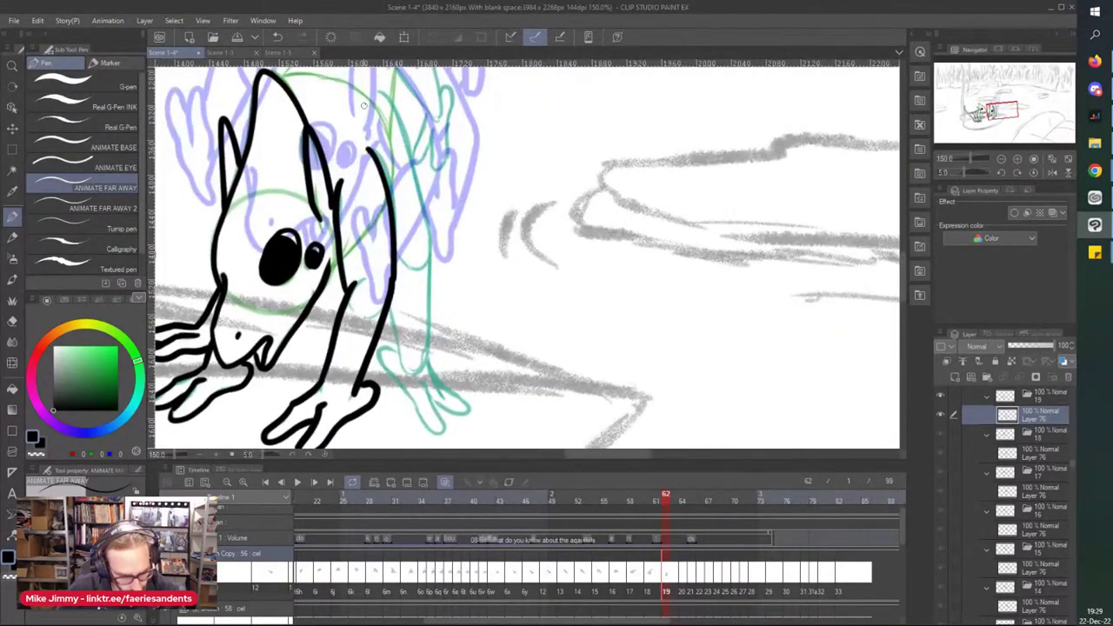
Step: Ink the long outer contour of the rearmost standing leg down to its ankle on cel 19
scroll(364, 105, up, 1)
mouse_move(377, 92)
mouse_down()
mouse_move(425, 167)
mouse_move(448, 253)
mouse_up()
scroll(404, 205, down, 1)
drag(406, 330, 420, 316)
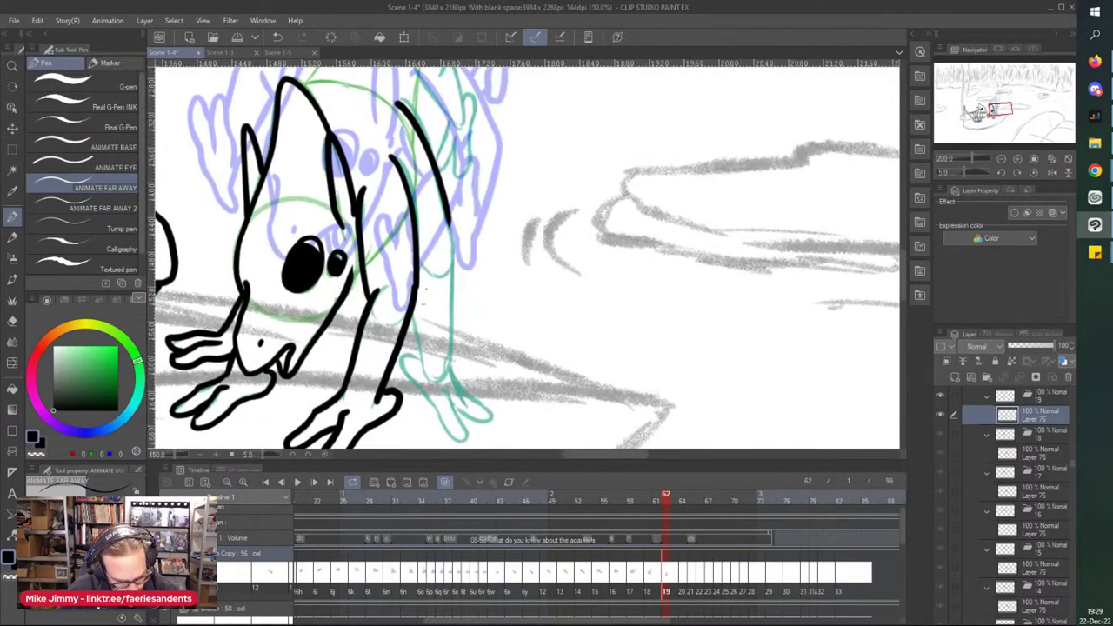
scroll(449, 288, up, 1)
drag(453, 195, 457, 381)
scroll(454, 313, down, 1)
drag(430, 427, 433, 344)
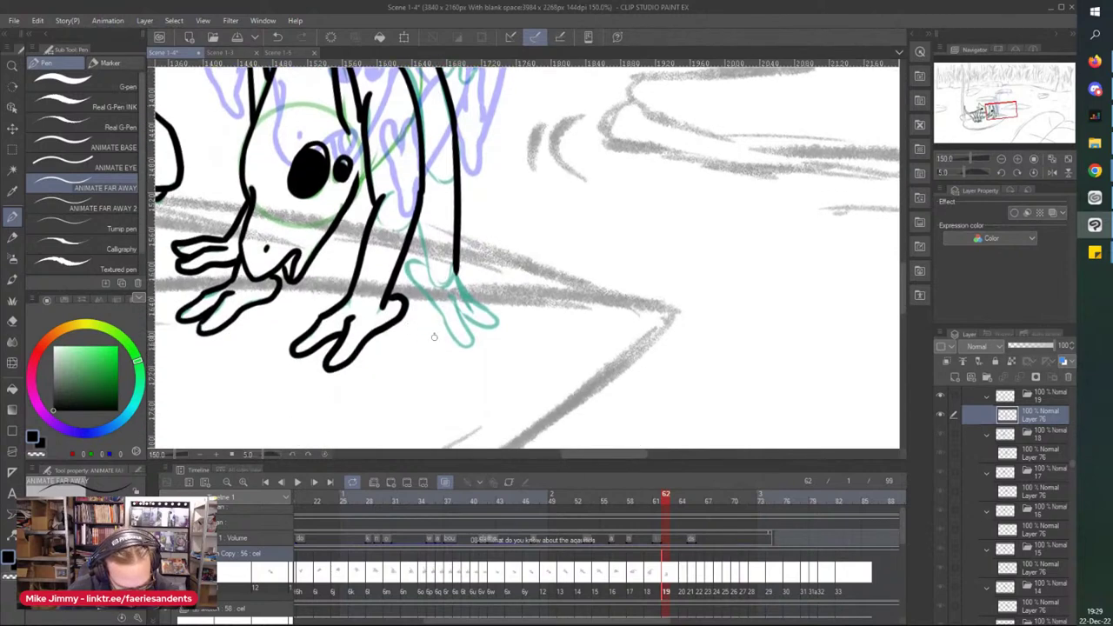
Step: Ink the foot of the rearmost standing leg with its toes and the short inner ankle line on cel 19
scroll(432, 344, up, 3)
mouse_move(448, 257)
mouse_down()
mouse_move(487, 324)
mouse_move(508, 416)
mouse_move(344, 186)
mouse_up()
mouse_move(472, 204)
mouse_down()
mouse_move(593, 331)
mouse_move(487, 302)
mouse_up()
scroll(487, 302, down, 3)
scroll(391, 150, up, 3)
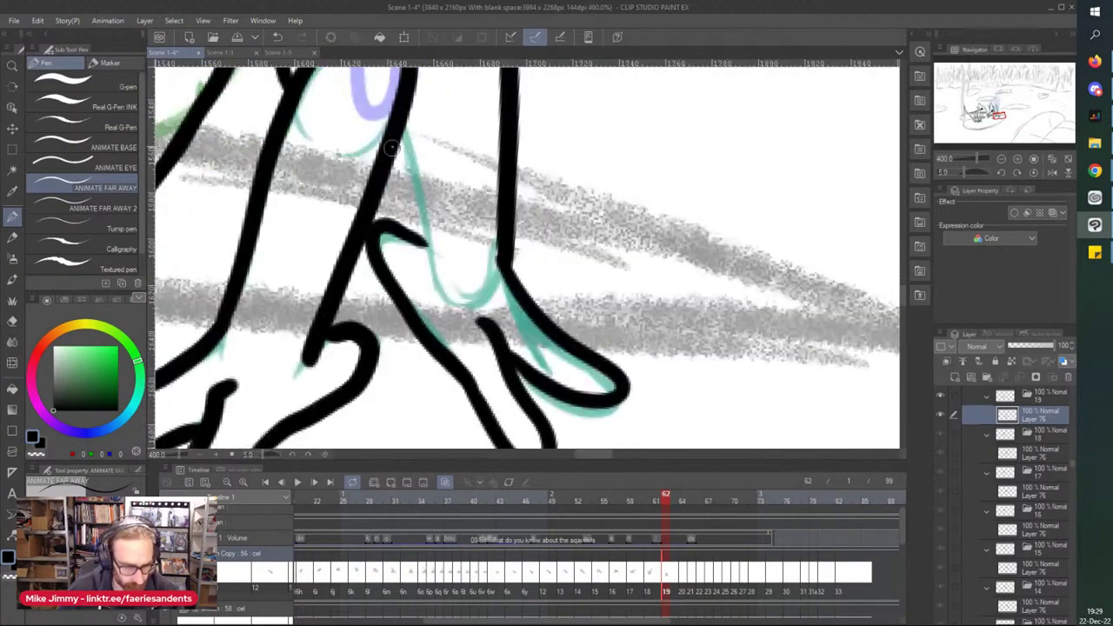
scroll(417, 200, down, 3)
scroll(609, 348, down, 4)
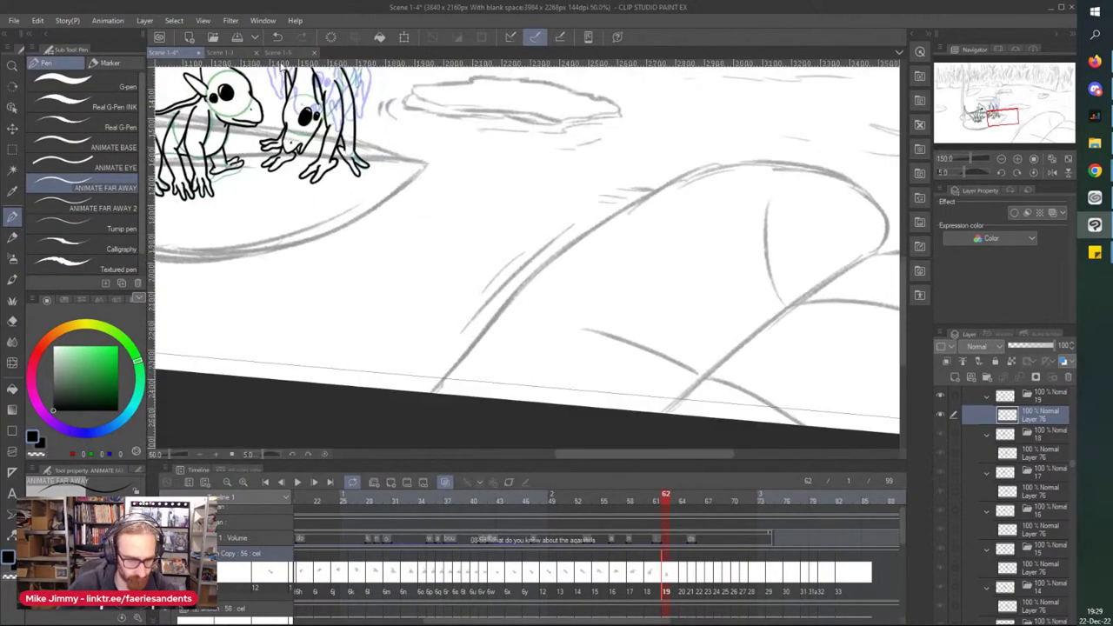
scroll(487, 271, up, 4)
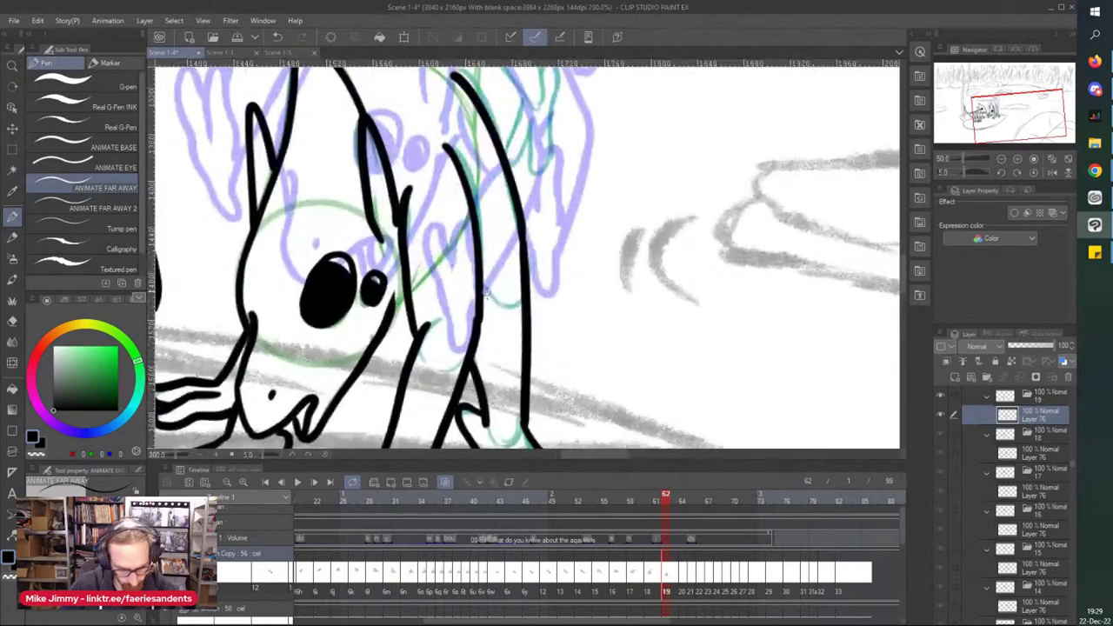
drag(487, 271, 485, 284)
Step: Ink the hanging limb below the base of the tail, including its contours and toes, on cel 19
scroll(485, 278, down, 3)
scroll(527, 259, up, 2)
scroll(290, 132, down, 2)
drag(248, 262, 419, 383)
scroll(457, 190, up, 5)
scroll(491, 266, up, 1)
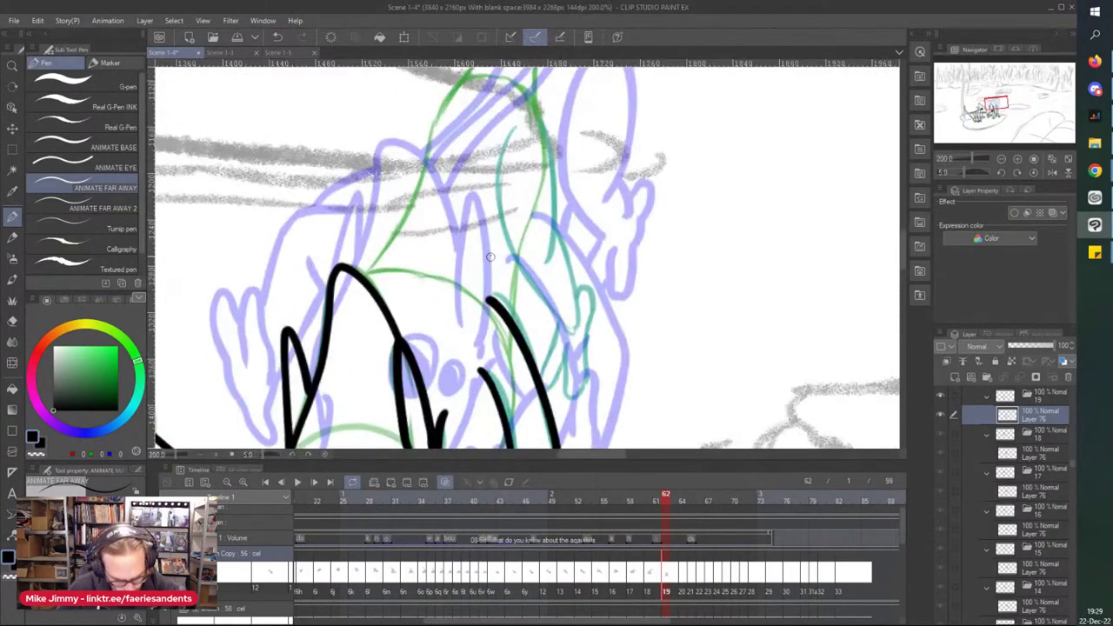
drag(516, 270, 512, 315)
mouse_move(511, 135)
mouse_down()
mouse_move(500, 186)
mouse_move(517, 280)
mouse_move(513, 258)
mouse_move(522, 268)
mouse_move(509, 261)
mouse_move(513, 319)
mouse_up()
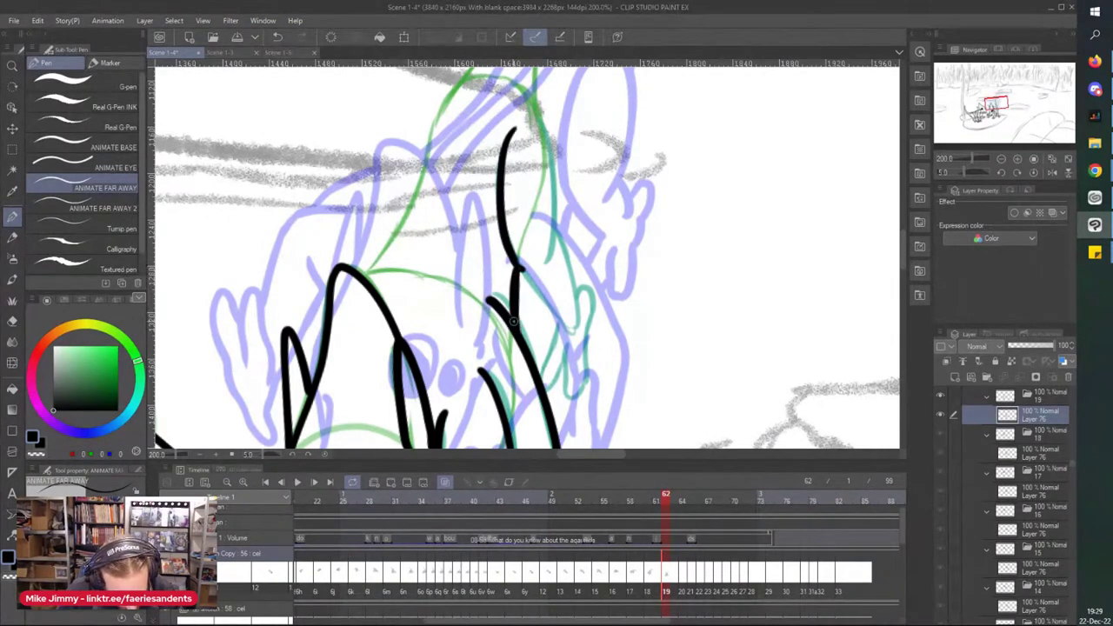
mouse_move(533, 123)
mouse_down()
mouse_move(550, 245)
mouse_move(574, 300)
mouse_up()
mouse_move(519, 272)
mouse_down()
mouse_move(552, 322)
mouse_move(545, 356)
mouse_move(563, 342)
mouse_move(571, 399)
mouse_move(582, 375)
mouse_move(585, 293)
mouse_up()
drag(563, 365, 541, 385)
scroll(528, 296, down, 1)
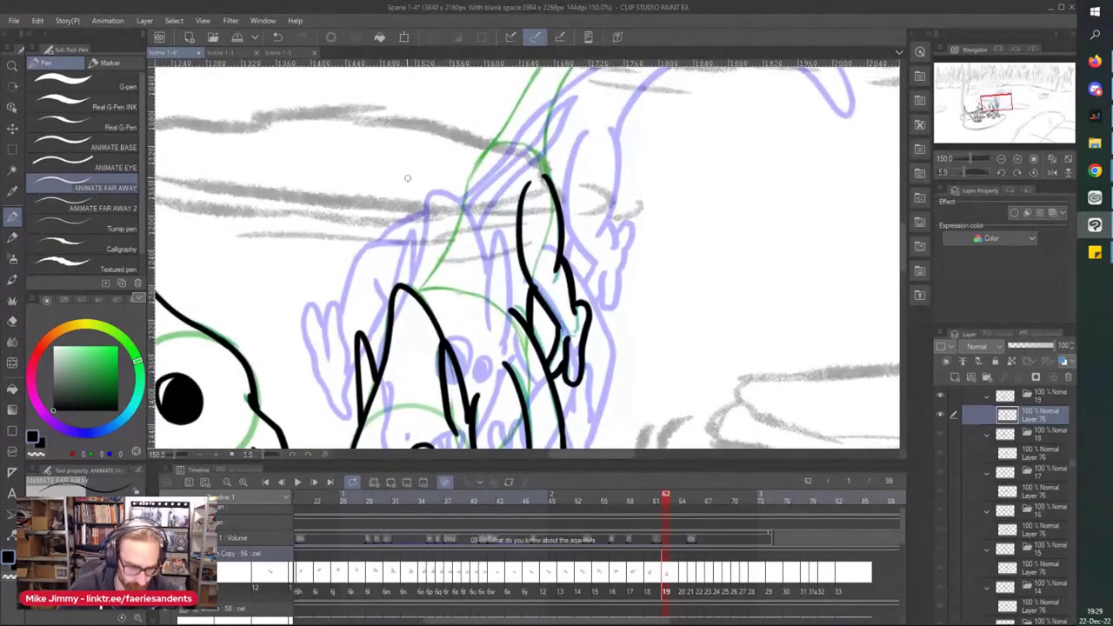
Step: Ink the back ridge strokes from the top of the back down to the crest on cel 19, redrawing the outer one
drag(483, 185, 424, 306)
drag(496, 179, 439, 321)
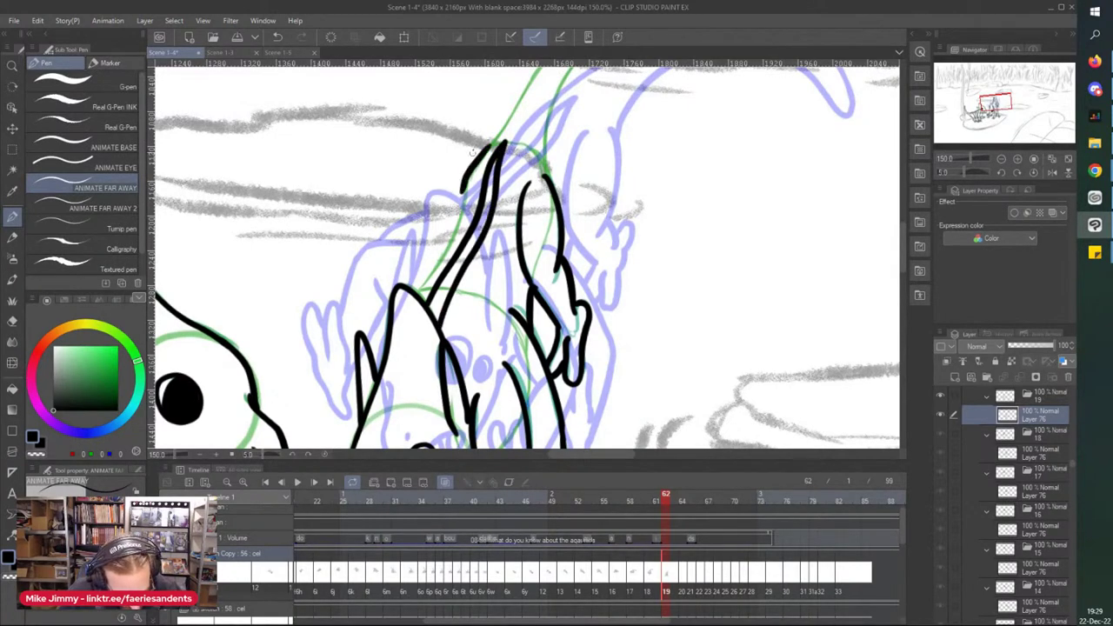
key(ctrl+z)
mouse_move(492, 146)
mouse_down()
mouse_move(455, 185)
mouse_move(451, 237)
mouse_move(454, 171)
mouse_move(444, 251)
mouse_move(418, 284)
mouse_up()
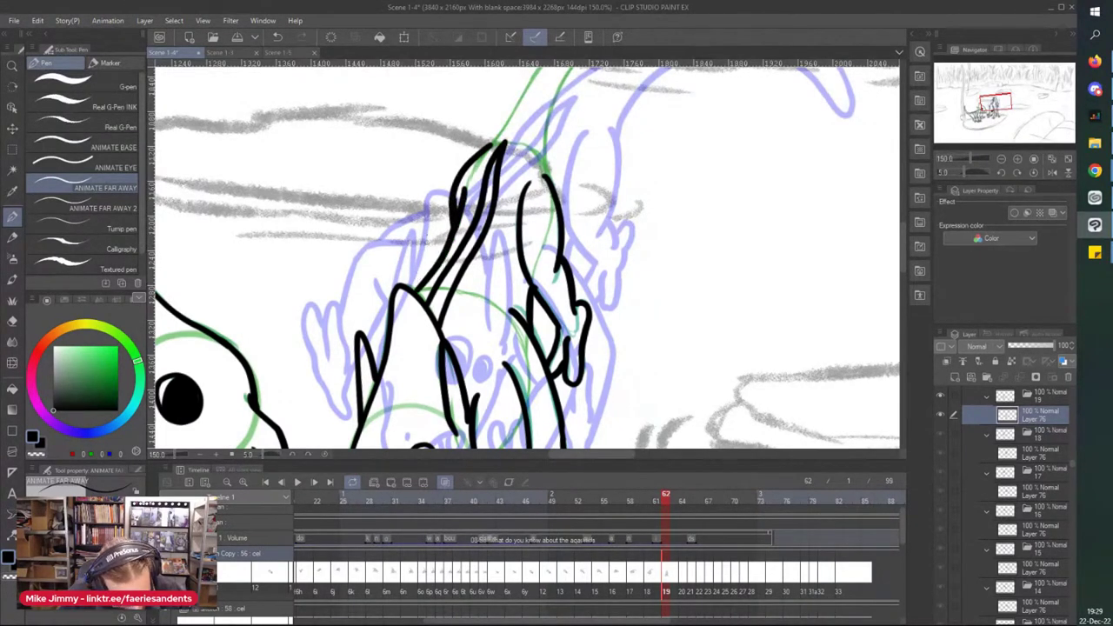
Step: Ink the lower and upper contours of the raised tail from its tip to the back on cel 19
scroll(412, 121, down, 2)
key(ctrl+plus)
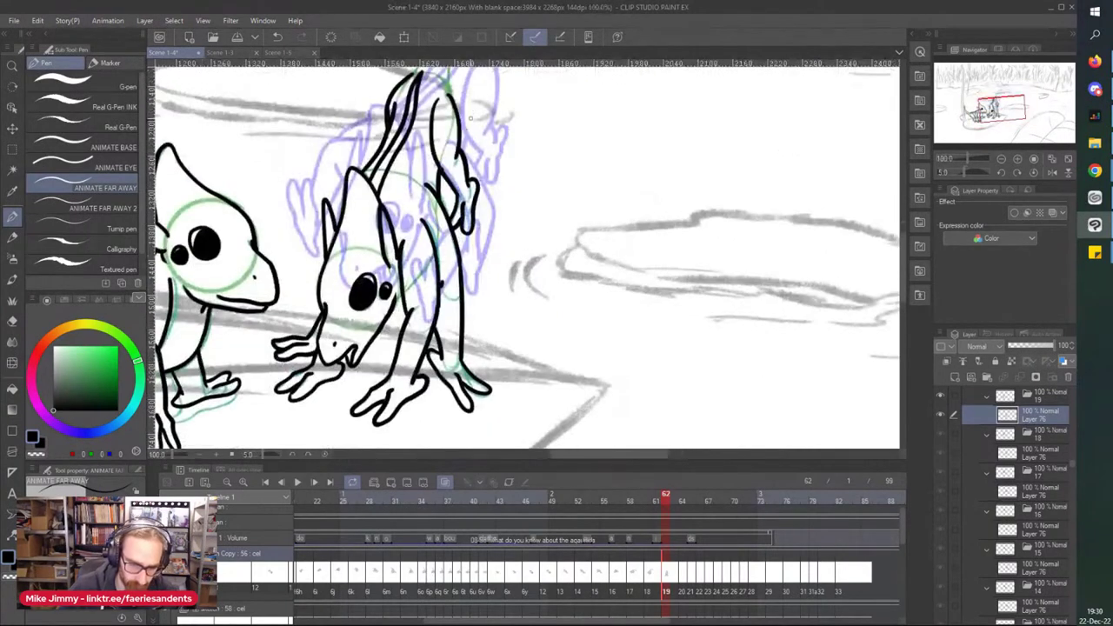
scroll(389, 97, up, 4)
scroll(408, 148, up, 2)
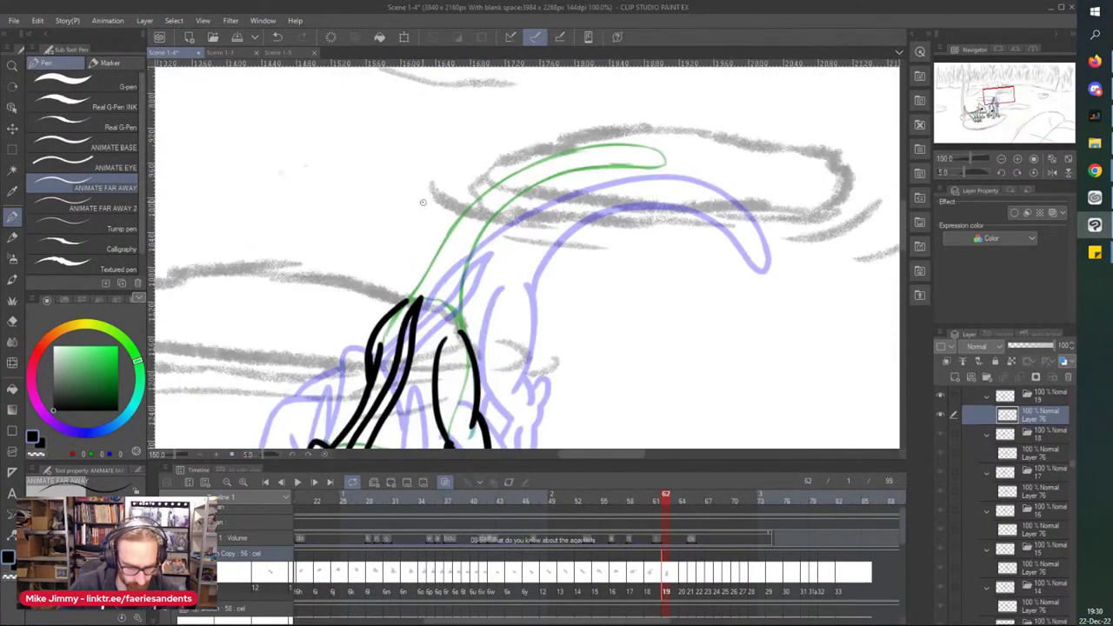
mouse_move(645, 165)
mouse_down()
mouse_move(593, 164)
mouse_move(515, 197)
mouse_move(484, 230)
mouse_move(458, 321)
mouse_up()
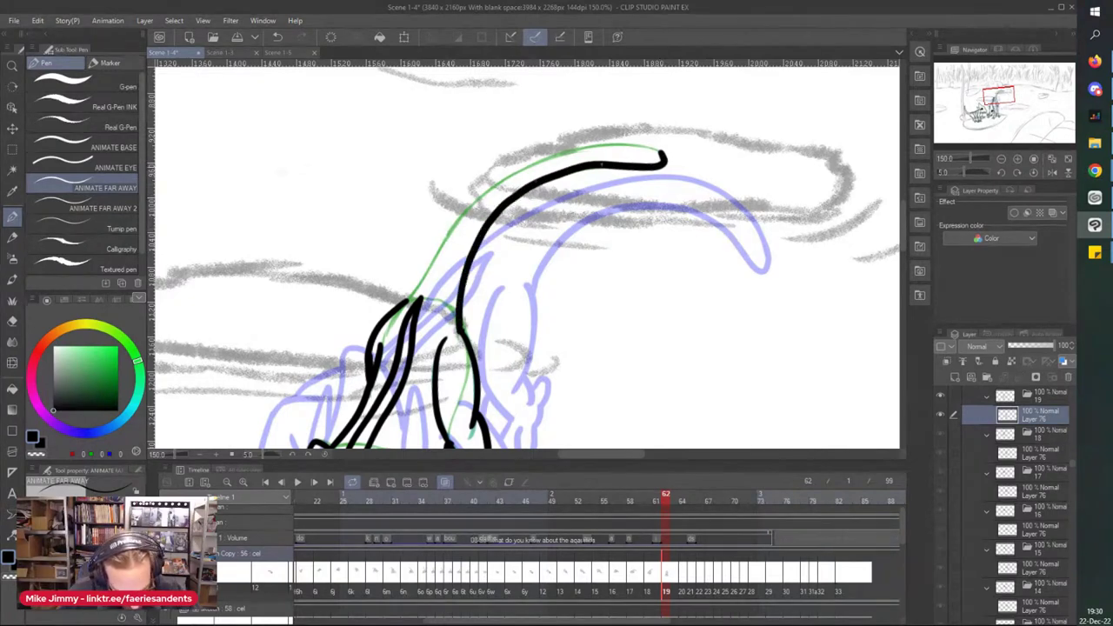
mouse_move(663, 159)
mouse_down()
mouse_move(632, 144)
mouse_move(533, 163)
mouse_move(459, 222)
mouse_move(401, 306)
mouse_up()
Step: Save the file, go to frame 64 and select Layer 76 of cel 20 for inking
key(ctrl+s)
click(682, 581)
scroll(390, 168, down, 2)
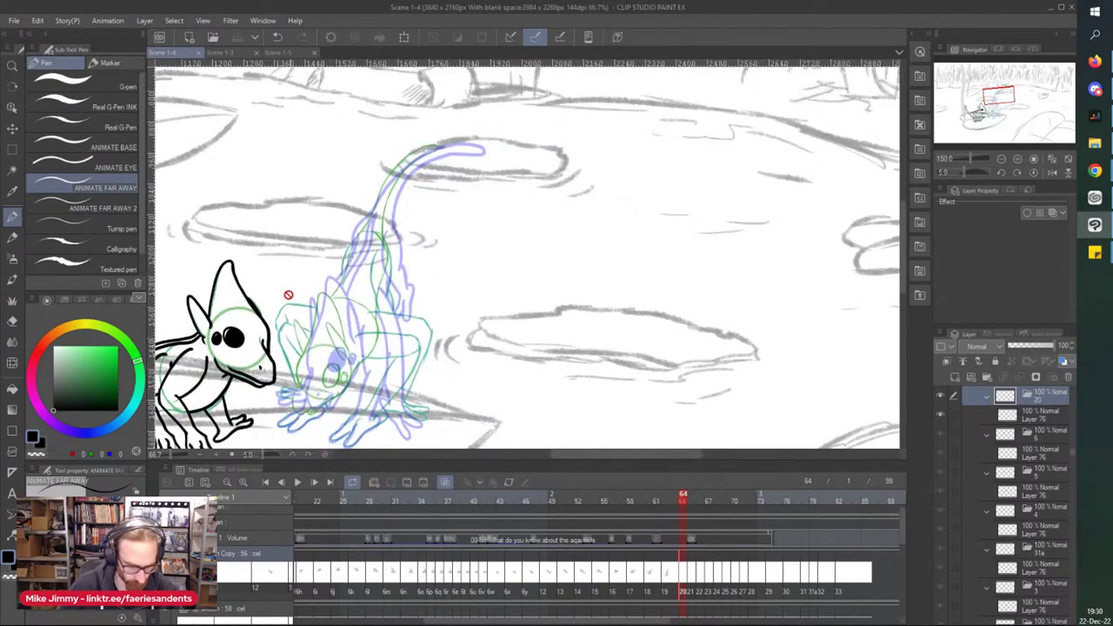
scroll(269, 329, left, 1)
click(1009, 417)
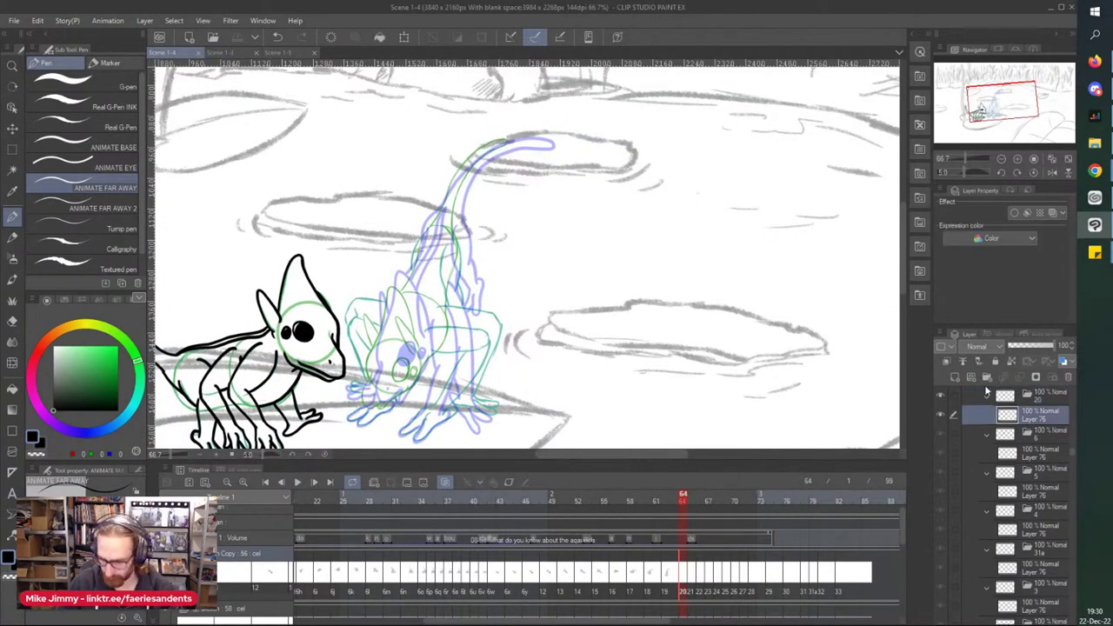
scroll(527, 258, left, 1)
scroll(470, 325, up, 5)
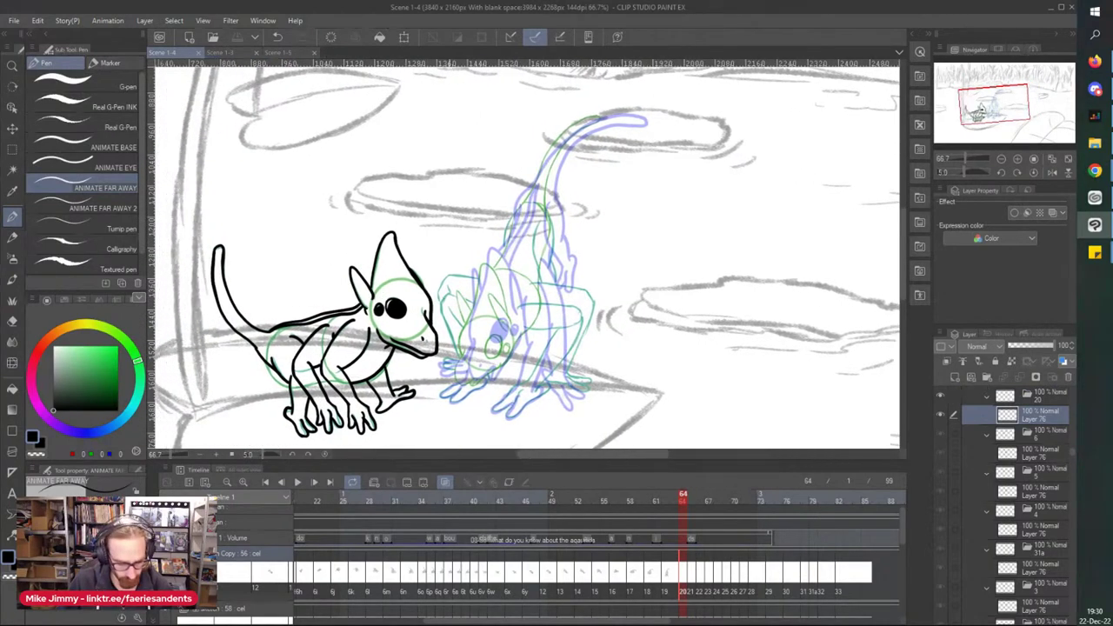
Step: Ink the right-hand creature's eyes, nostril, snout and mouth on frame 64, following the coloured sketch
scroll(470, 325, up, 2)
mouse_move(520, 279)
mouse_down()
mouse_move(535, 337)
mouse_move(580, 334)
mouse_move(624, 245)
mouse_move(607, 206)
mouse_move(541, 230)
mouse_move(518, 296)
mouse_up()
mouse_move(543, 217)
mouse_down()
mouse_move(602, 252)
mouse_move(587, 237)
mouse_move(540, 274)
mouse_move(534, 316)
mouse_move(550, 324)
mouse_move(545, 283)
mouse_move(548, 320)
mouse_move(565, 324)
mouse_move(588, 294)
mouse_up()
mouse_move(653, 315)
mouse_down()
mouse_move(635, 296)
mouse_move(650, 272)
mouse_move(639, 289)
mouse_up()
scroll(471, 150, down, 3)
scroll(437, 233, up, 3)
drag(476, 277, 472, 285)
mouse_move(454, 148)
mouse_down()
mouse_move(403, 260)
mouse_move(430, 356)
mouse_move(449, 368)
mouse_move(534, 330)
mouse_move(509, 361)
mouse_move(497, 340)
mouse_move(501, 364)
mouse_move(517, 369)
mouse_move(649, 277)
mouse_move(719, 204)
mouse_up()
scroll(608, 98, down, 3)
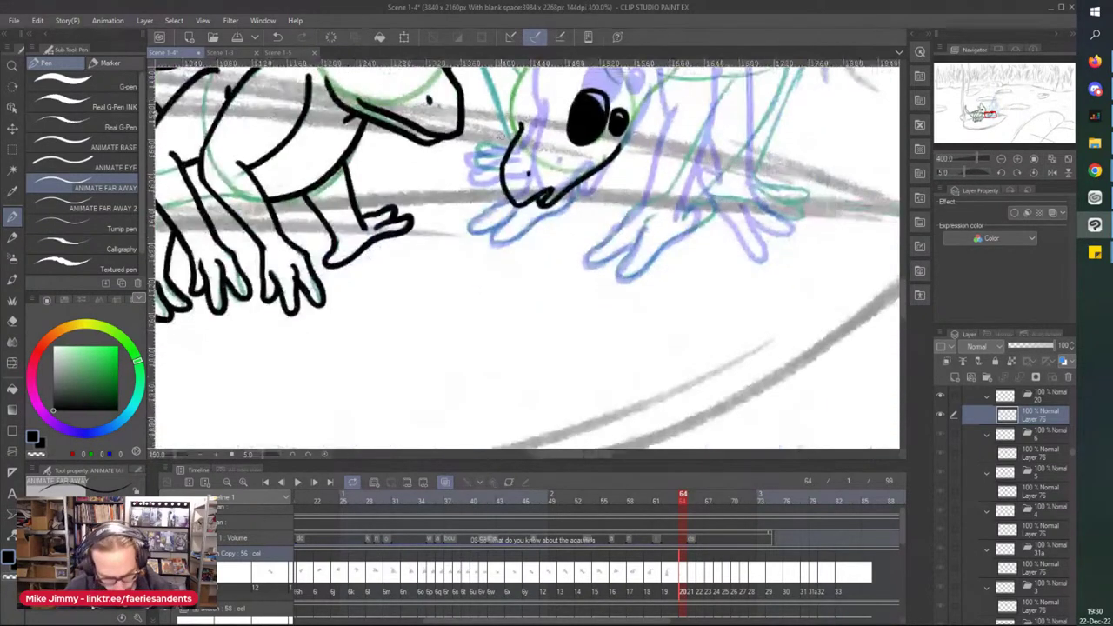
scroll(486, 202, up, 2)
drag(487, 204, 484, 254)
scroll(631, 270, up, 1)
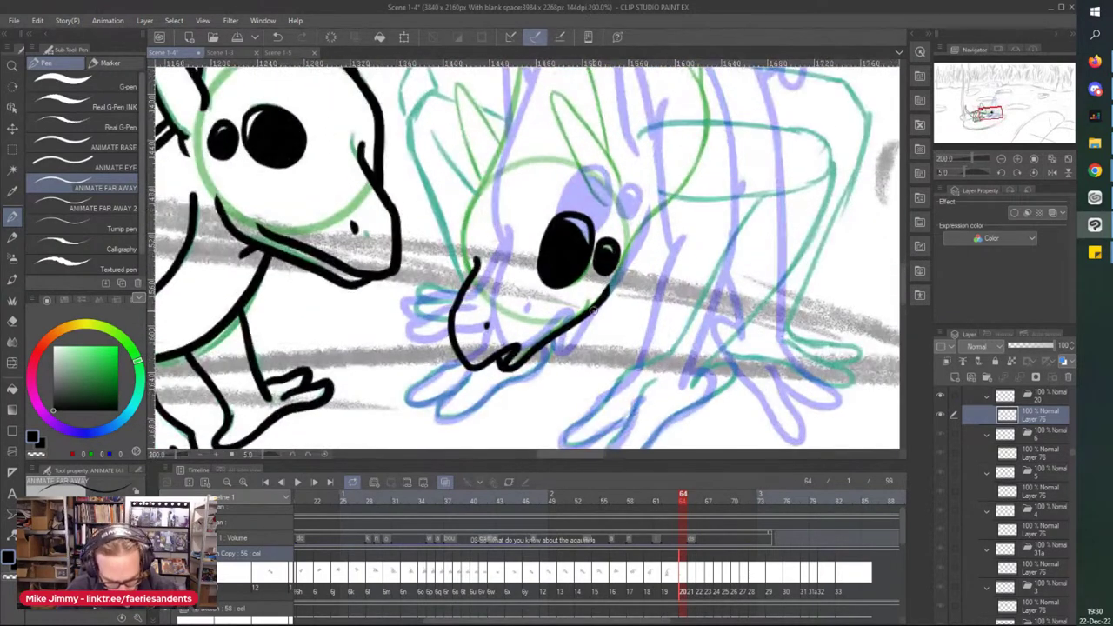
Step: Ink both ears, the back of the head and the pointed crest of the right-hand creature
mouse_move(601, 198)
mouse_down()
mouse_move(584, 184)
mouse_move(554, 95)
mouse_move(620, 186)
mouse_up()
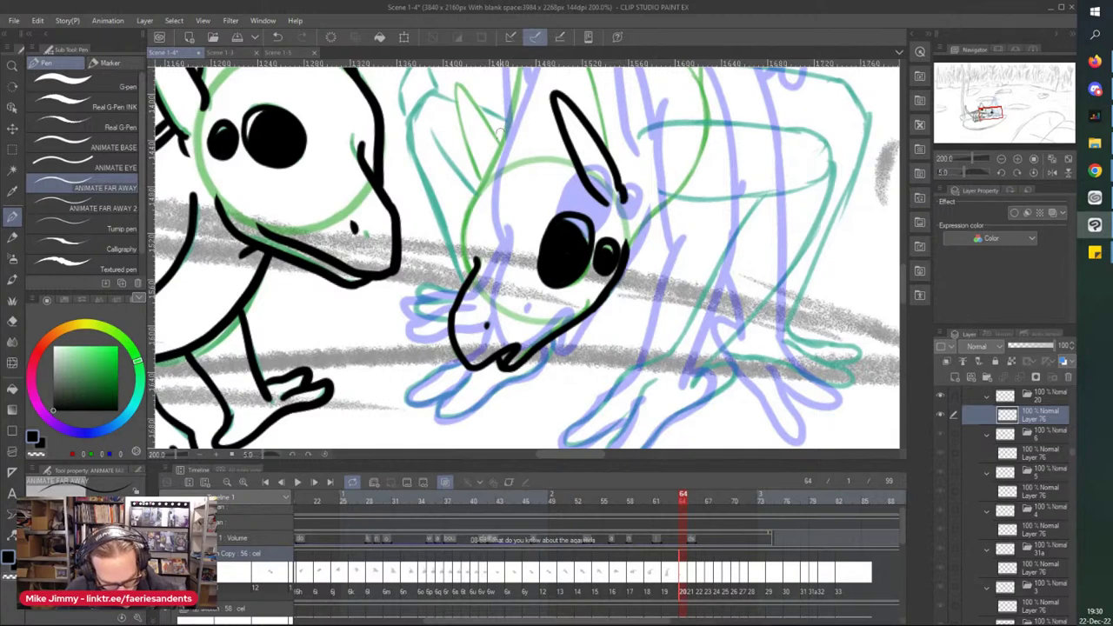
mouse_move(467, 275)
mouse_down()
mouse_move(462, 246)
mouse_move(484, 173)
mouse_up()
scroll(518, 288, up, 5)
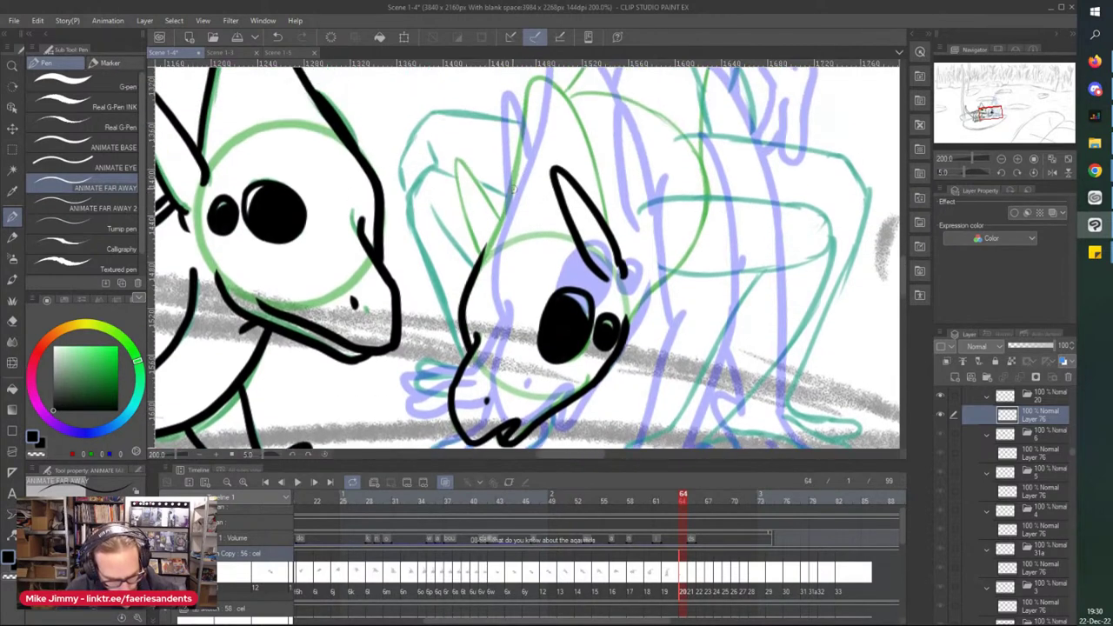
mouse_move(475, 356)
mouse_down()
mouse_move(532, 163)
mouse_move(601, 290)
mouse_up()
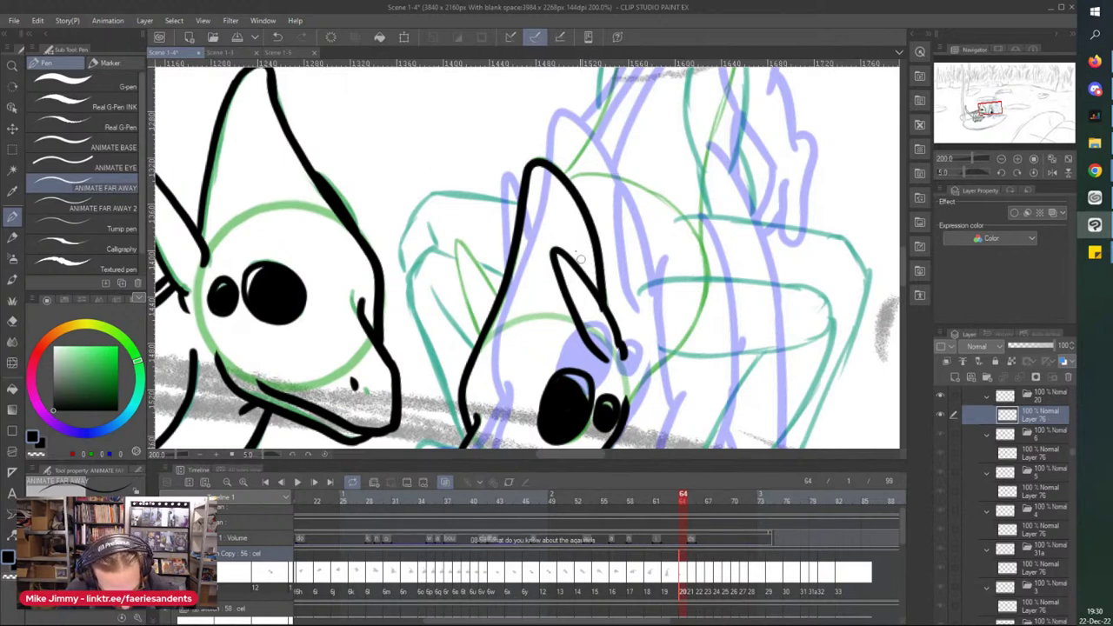
mouse_move(500, 296)
mouse_down()
mouse_move(461, 249)
mouse_move(475, 331)
mouse_up()
scroll(432, 229, down, 2)
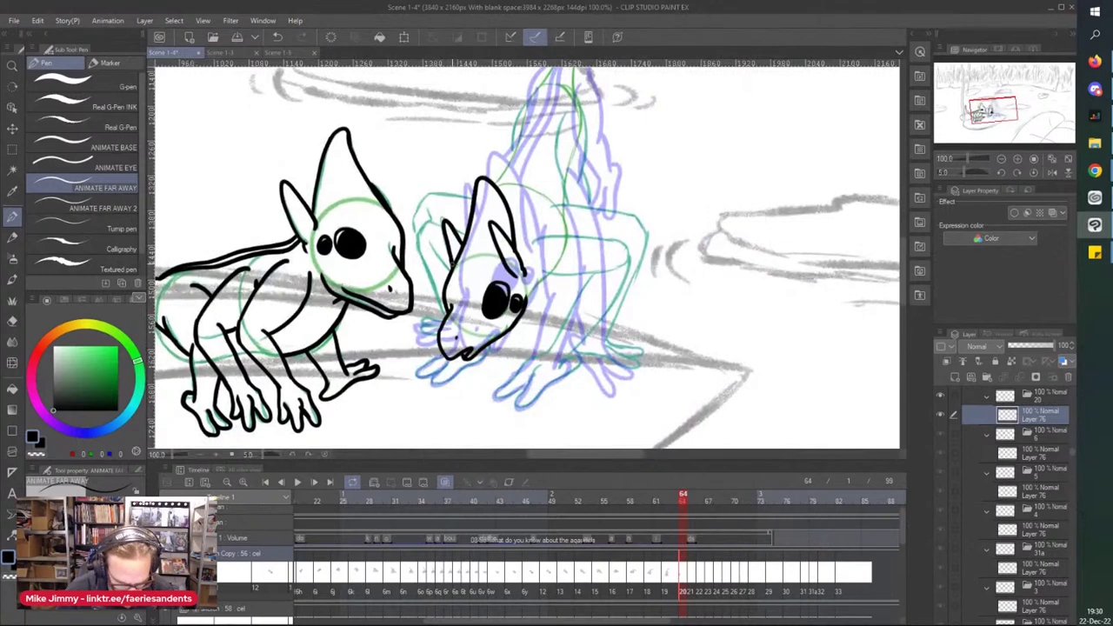
Step: Extend the right-hand creature's jaw line towards the neck and ink the upper part of its near front leg
scroll(543, 285, up, 2)
drag(563, 266, 513, 320)
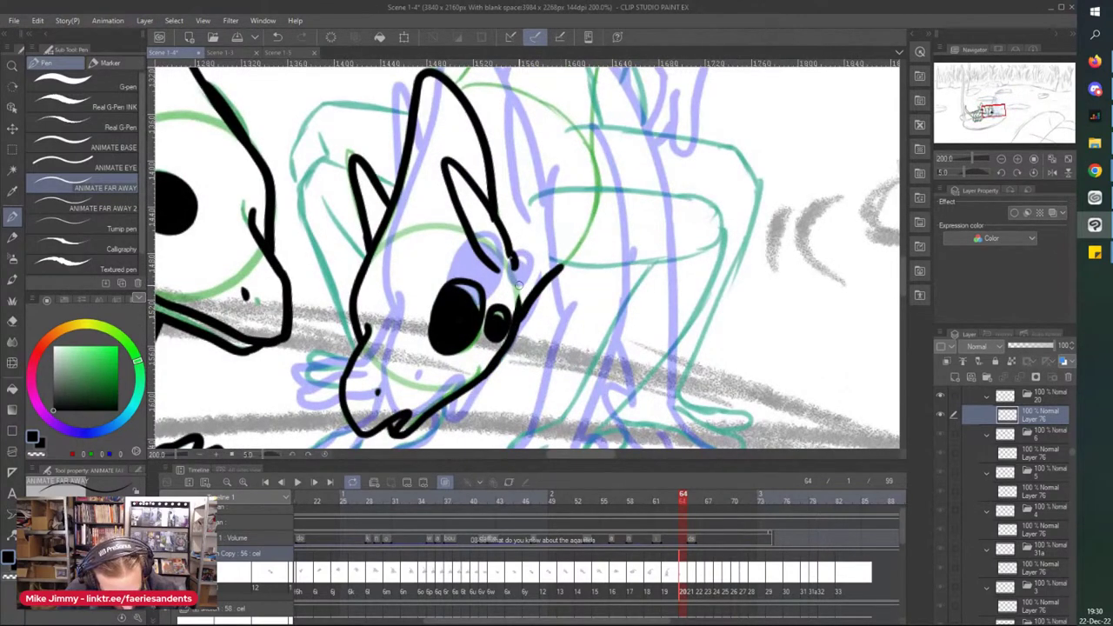
mouse_move(582, 263)
mouse_down()
mouse_move(540, 267)
mouse_move(674, 253)
mouse_up()
mouse_move(524, 205)
mouse_down()
mouse_move(557, 193)
mouse_move(673, 195)
mouse_move(720, 252)
mouse_up()
scroll(712, 200, down, 2)
scroll(721, 172, up, 1)
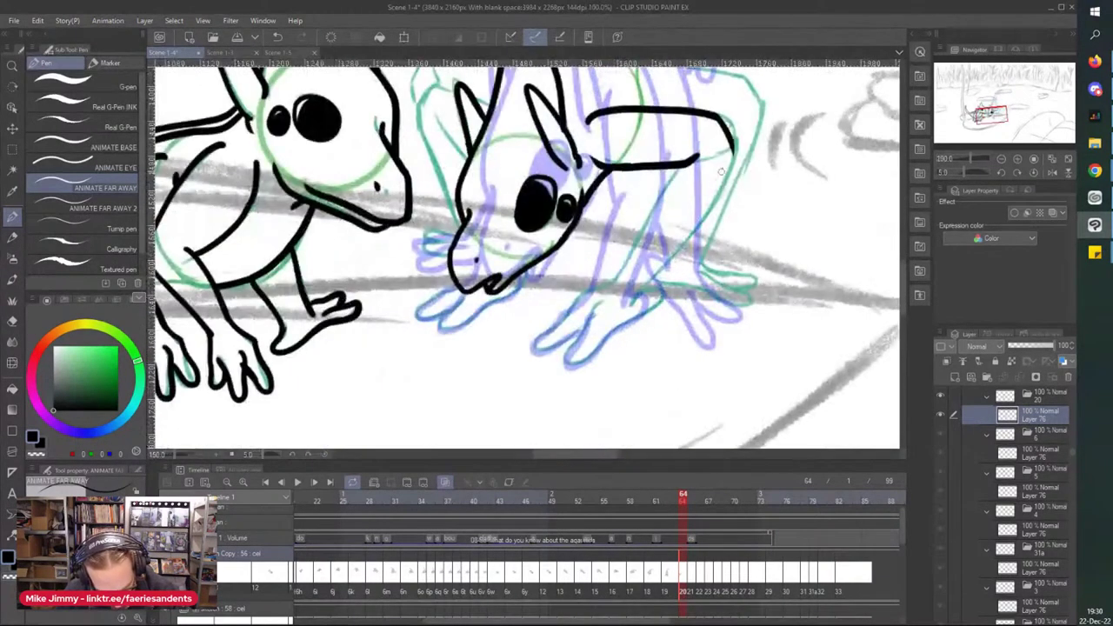
Step: Ink the near front leg's lower section down to the foot and toes
mouse_move(731, 144)
mouse_down()
mouse_move(698, 224)
mouse_move(637, 291)
mouse_move(661, 293)
mouse_move(655, 304)
mouse_move(570, 365)
mouse_up()
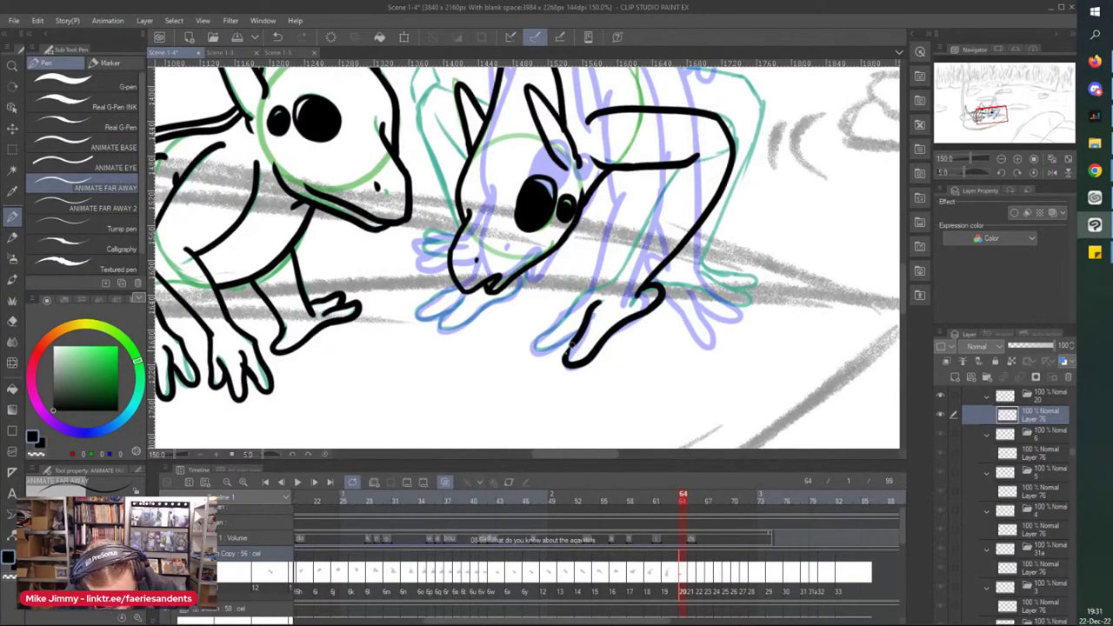
mouse_move(606, 281)
mouse_down()
mouse_move(538, 337)
mouse_move(584, 324)
mouse_up()
drag(664, 182, 614, 272)
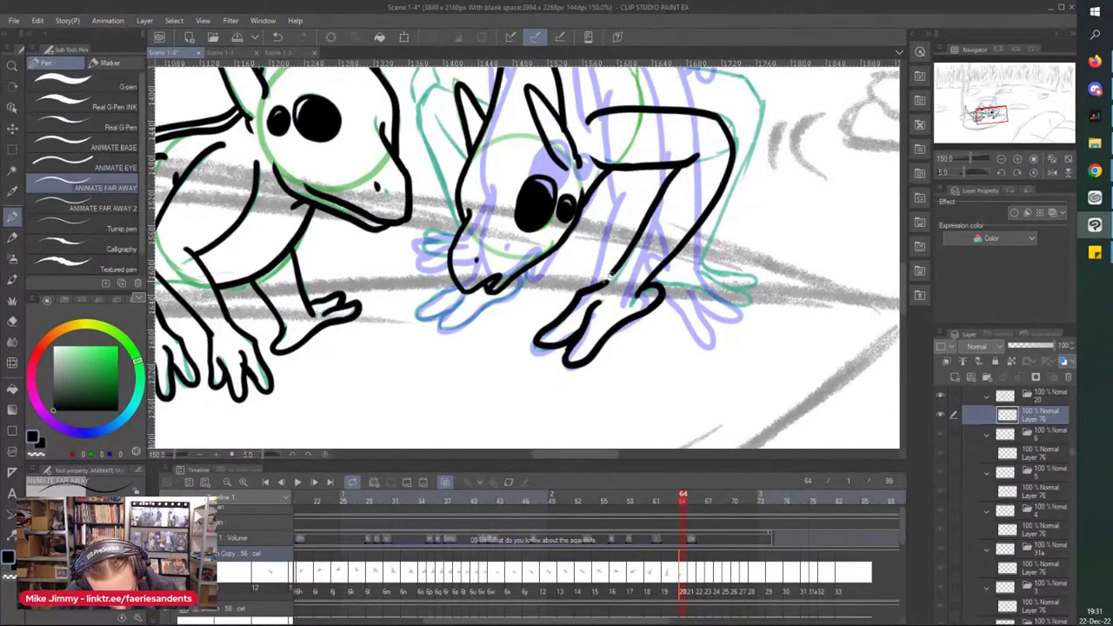
scroll(631, 216, down, 2)
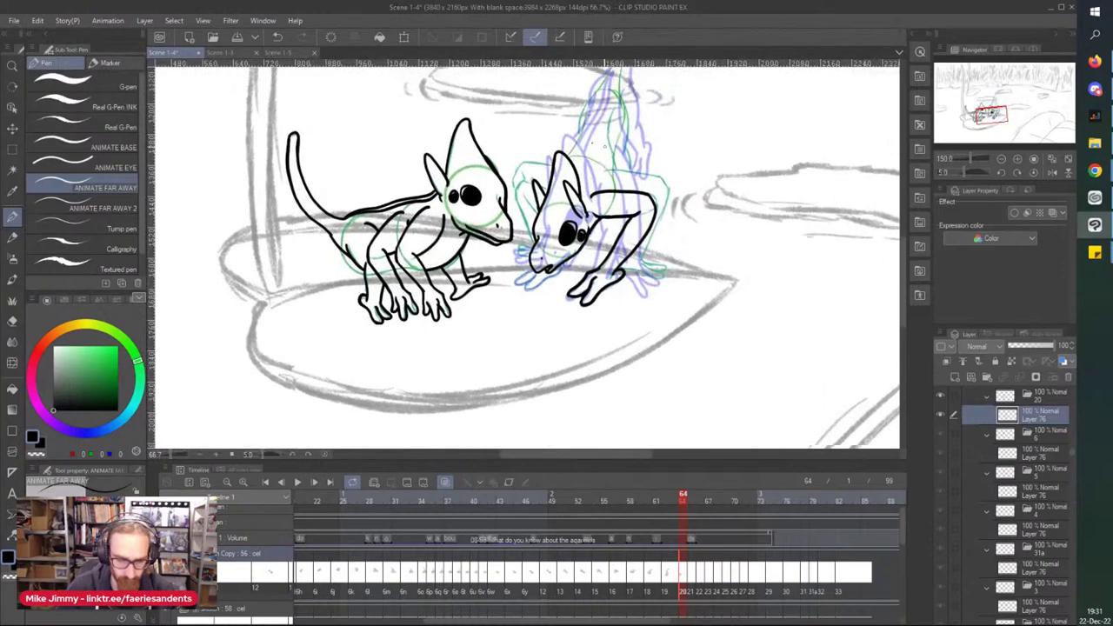
Step: Ink the far-side limb behind the head with its toes, and the foot beneath the snout
scroll(544, 208, up, 3)
mouse_move(572, 226)
mouse_down()
mouse_move(524, 147)
mouse_move(559, 132)
mouse_move(518, 118)
mouse_move(536, 125)
mouse_move(522, 121)
mouse_move(510, 136)
mouse_move(517, 129)
mouse_move(504, 180)
mouse_move(502, 163)
mouse_move(551, 301)
mouse_move(539, 323)
mouse_move(553, 323)
mouse_move(520, 317)
mouse_move(515, 326)
mouse_move(548, 332)
mouse_move(513, 337)
mouse_move(548, 351)
mouse_up()
scroll(470, 287, down, 1)
scroll(548, 416, up, 1)
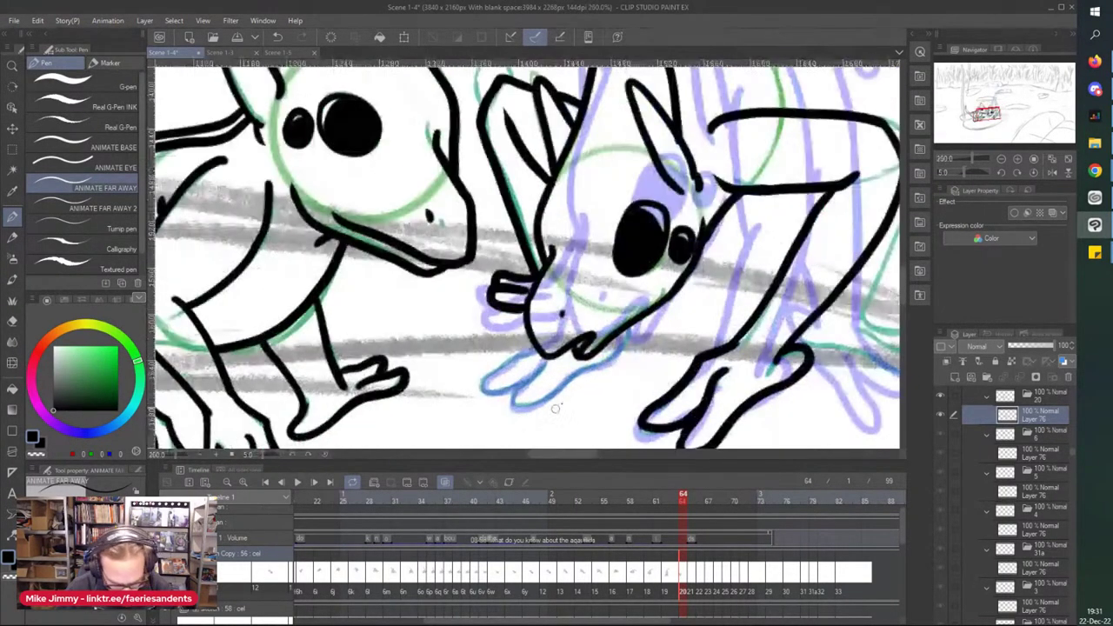
mouse_move(613, 354)
mouse_down()
mouse_move(518, 407)
mouse_move(527, 338)
mouse_move(536, 351)
mouse_move(484, 385)
mouse_move(523, 379)
mouse_up()
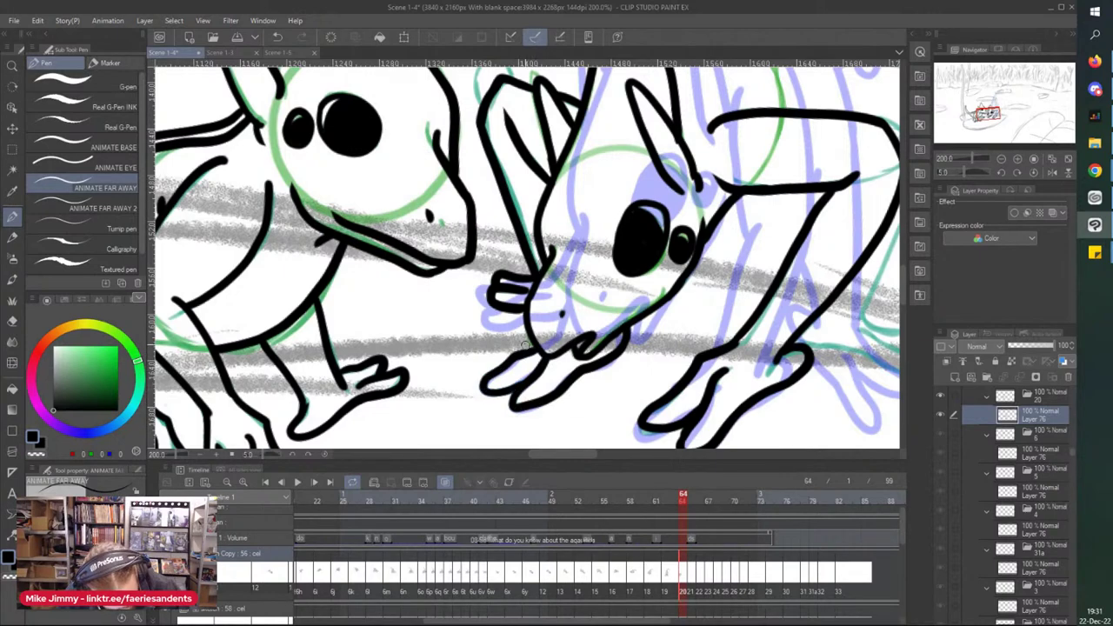
Step: Redraw the short line at the top of the far-side bent limb and ink the second limb outline behind the head
scroll(524, 184, down, 3)
scroll(527, 147, up, 5)
drag(509, 127, 561, 184)
scroll(504, 141, down, 3)
key(ctrl+z)
scroll(499, 154, up, 3)
drag(496, 116, 555, 179)
scroll(446, 106, down, 3)
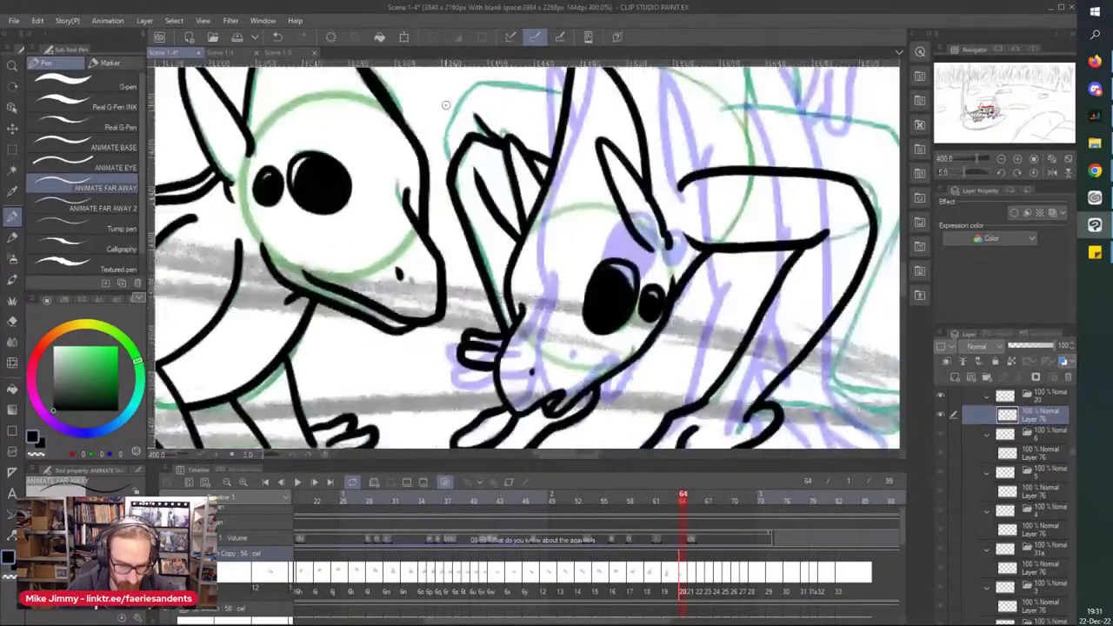
scroll(446, 104, down, 3)
drag(473, 162, 478, 197)
drag(578, 138, 493, 130)
scroll(457, 122, down, 3)
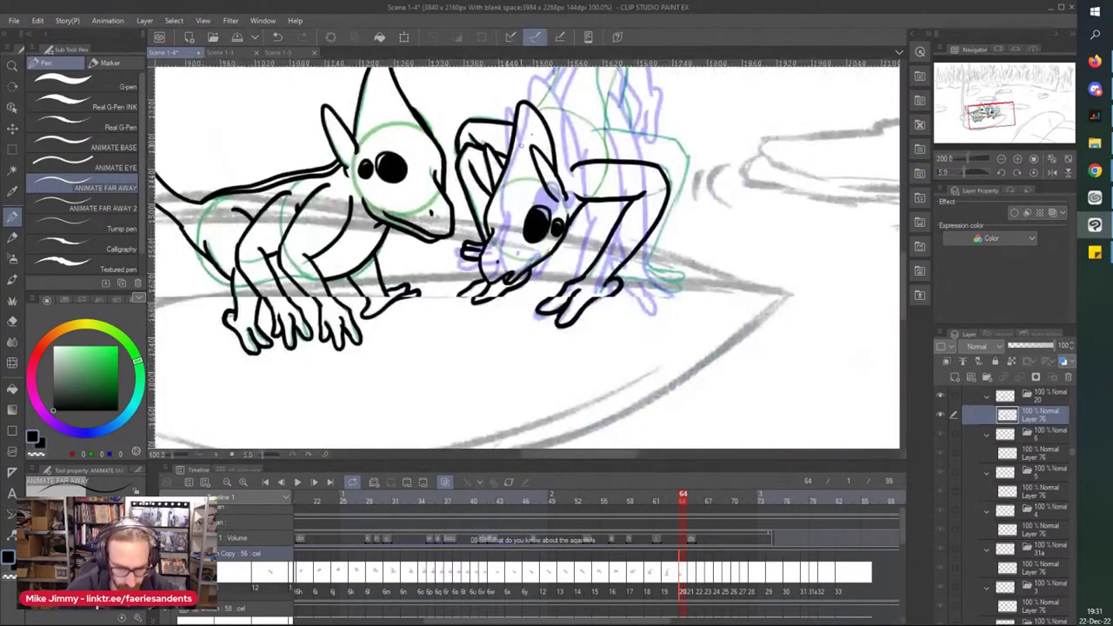
Step: Ink the near hind leg of the right-hand creature from thigh and bent knee down to the toes
scroll(641, 177, up, 3)
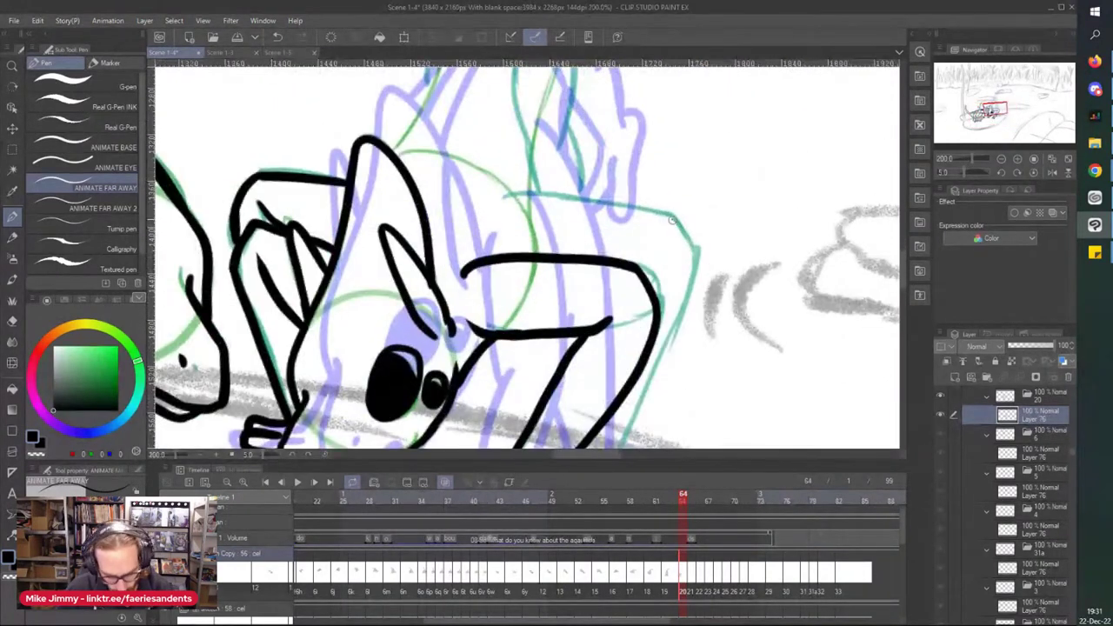
mouse_move(672, 215)
mouse_down()
mouse_move(527, 197)
mouse_move(492, 205)
mouse_up()
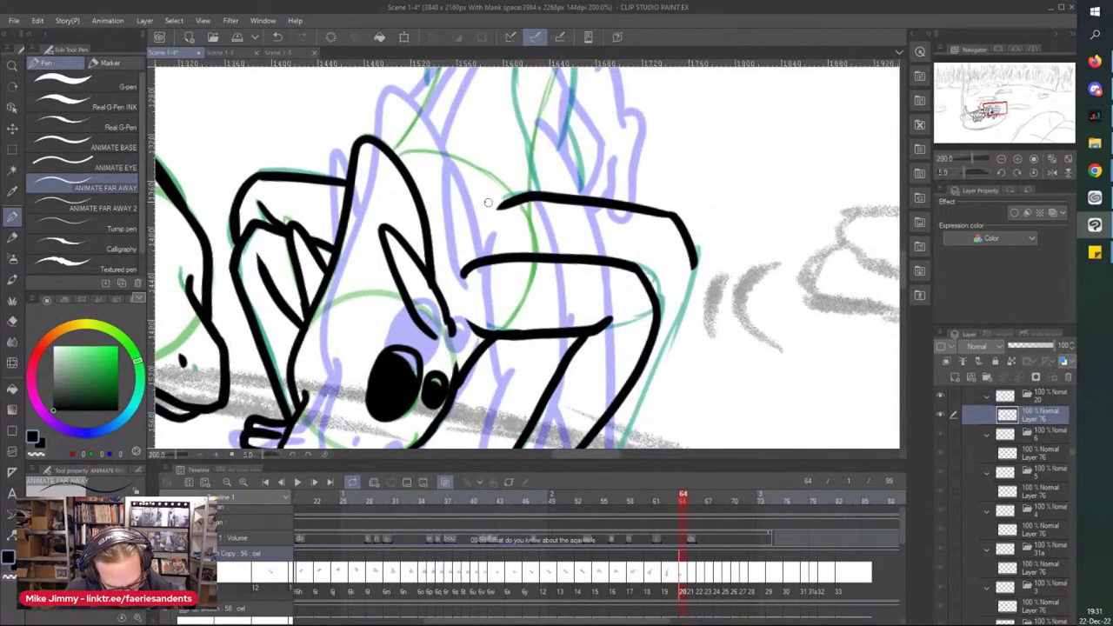
scroll(447, 213, down, 1)
scroll(501, 242, down, 1)
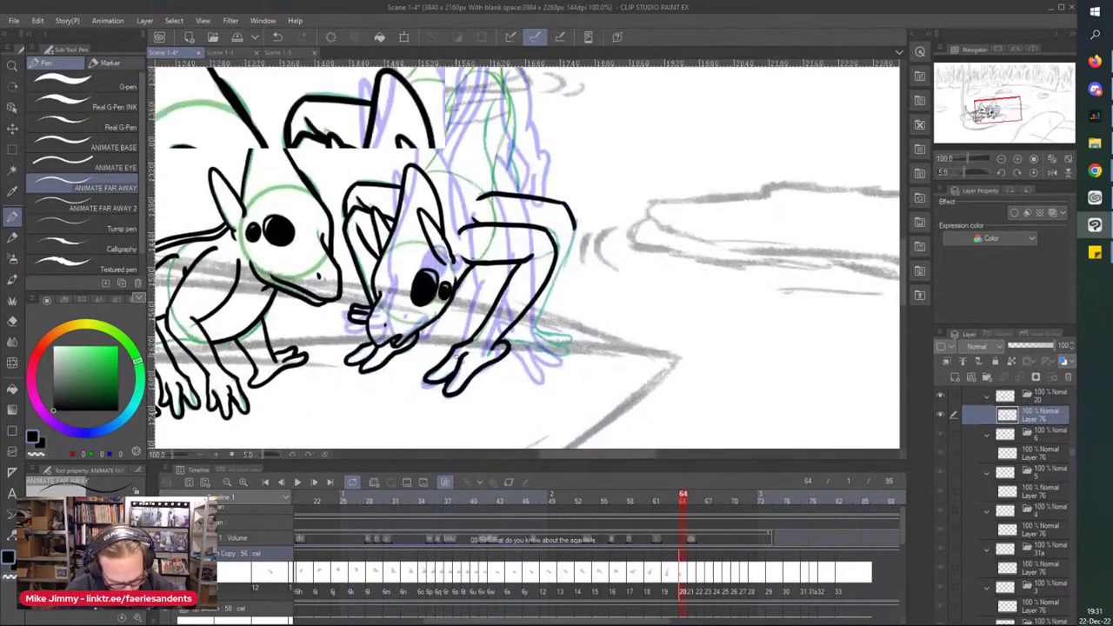
scroll(634, 170, up, 1)
drag(633, 179, 570, 308)
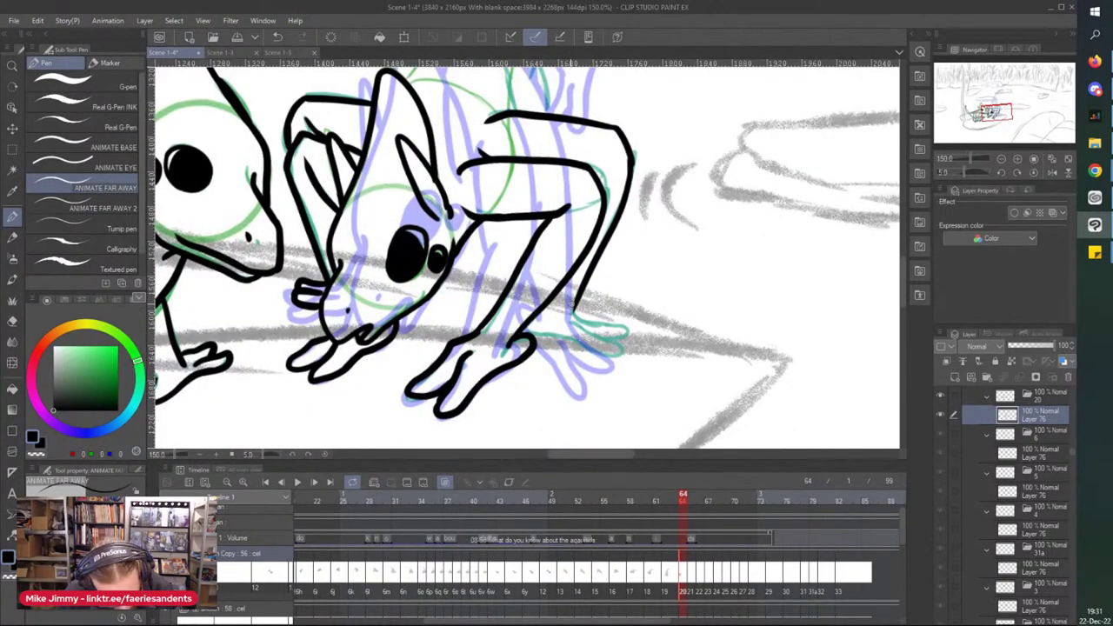
mouse_move(574, 323)
mouse_down()
mouse_move(622, 346)
mouse_move(592, 358)
mouse_move(520, 327)
mouse_up()
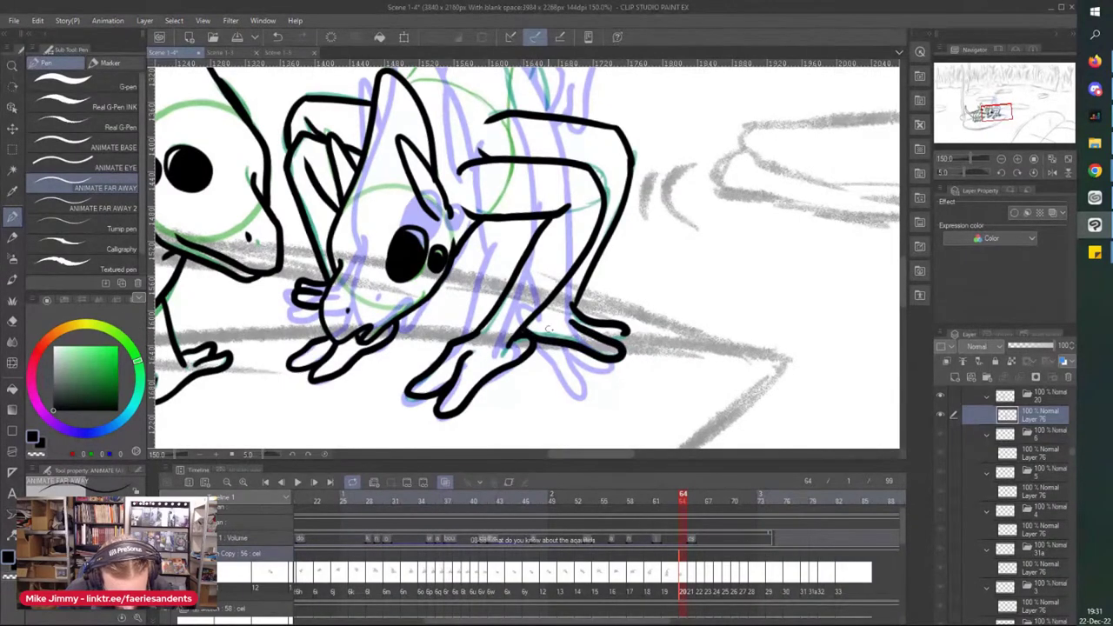
Step: Ink the curved haunch lines above the near hind leg and join them to the thigh
scroll(584, 318, down, 2)
scroll(552, 122, up, 4)
mouse_move(552, 122)
mouse_down()
mouse_move(532, 165)
mouse_move(542, 254)
mouse_up()
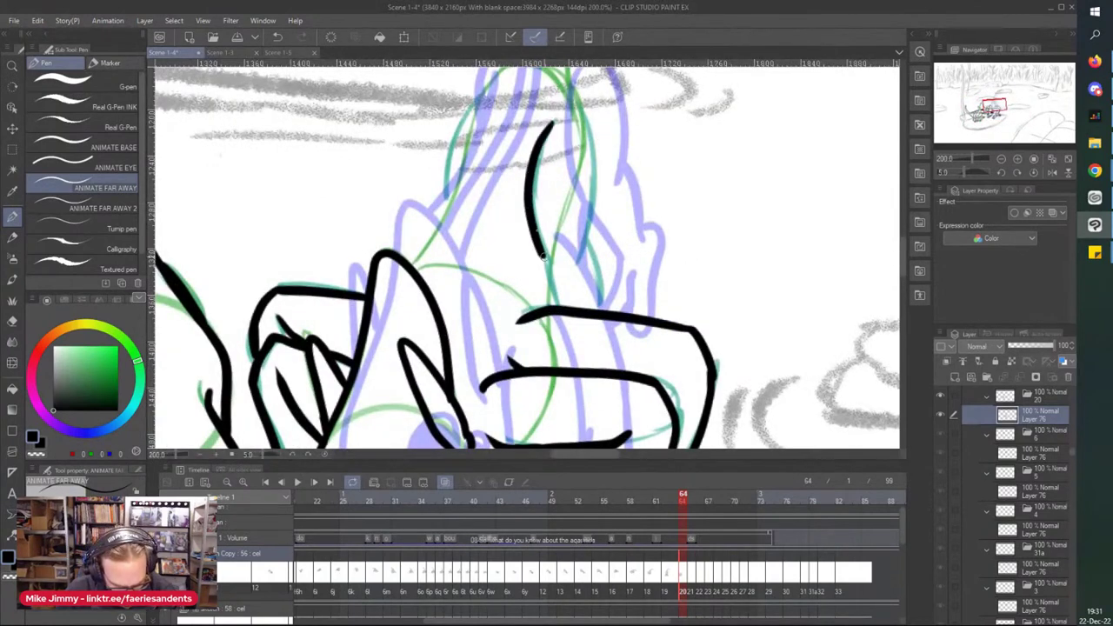
mouse_move(571, 111)
mouse_down()
mouse_move(589, 143)
mouse_move(571, 276)
mouse_up()
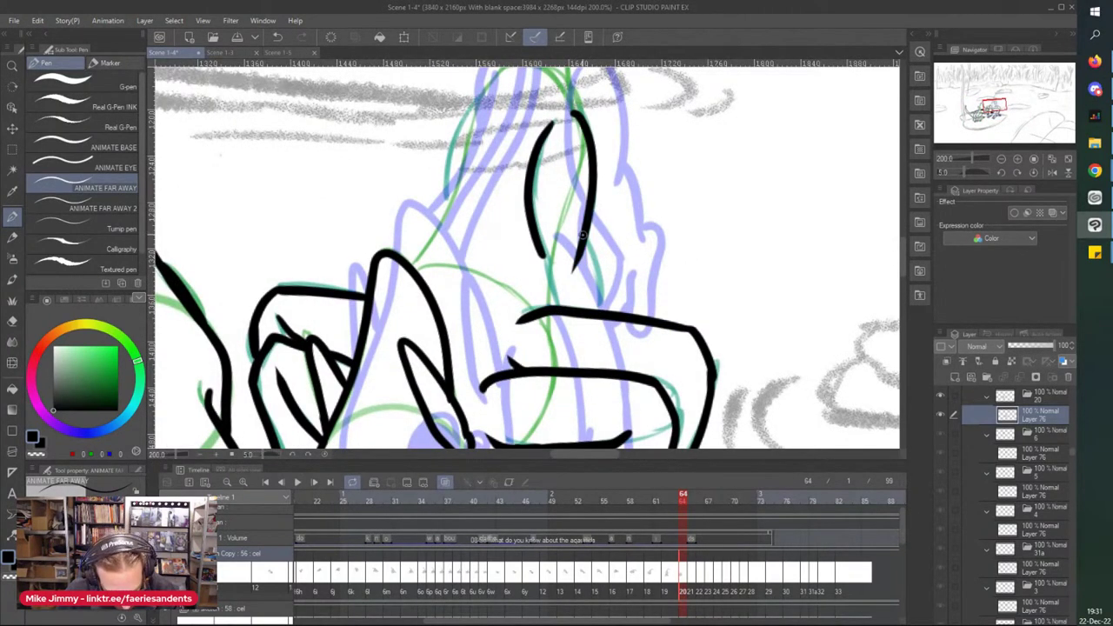
drag(581, 233, 602, 306)
drag(541, 254, 539, 307)
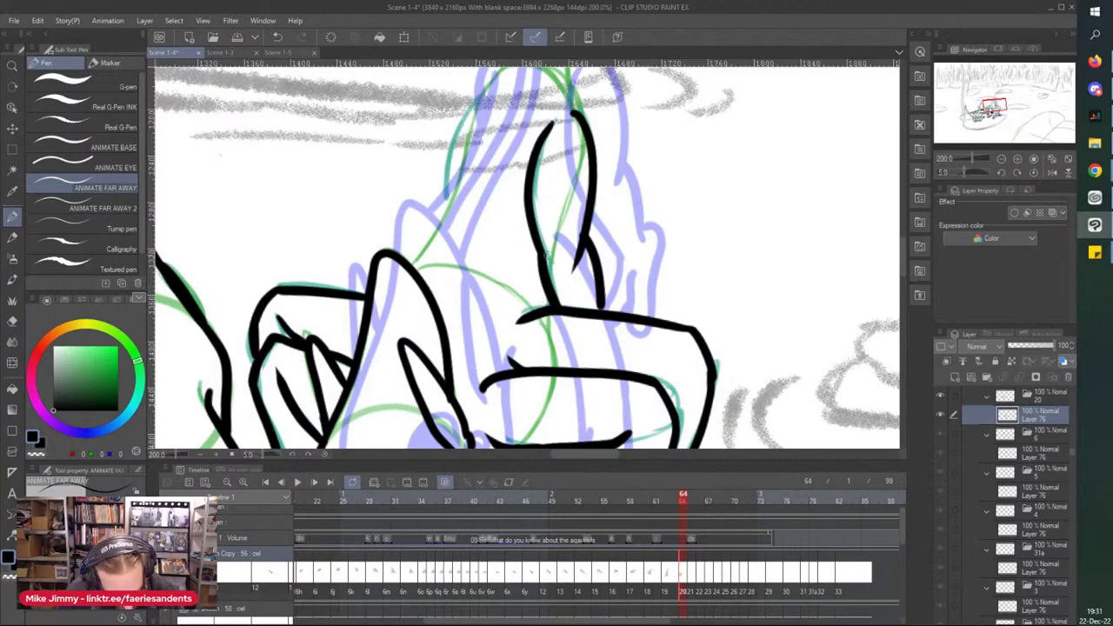
Step: Ink the parallel back lines from the hips to the head and the far-side haunch contour beside them
scroll(494, 147, down, 3)
scroll(513, 107, up, 2)
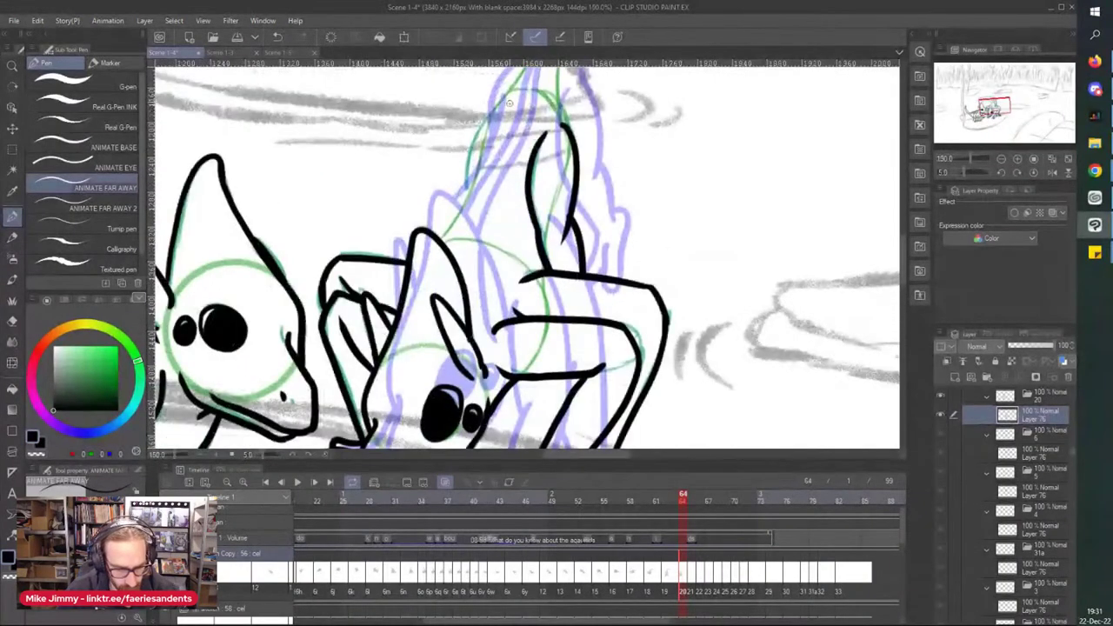
drag(517, 104, 445, 266)
mouse_move(522, 99)
mouse_down()
mouse_move(487, 228)
mouse_move(461, 283)
mouse_move(444, 272)
mouse_up()
scroll(445, 271, up, 1)
key(p)
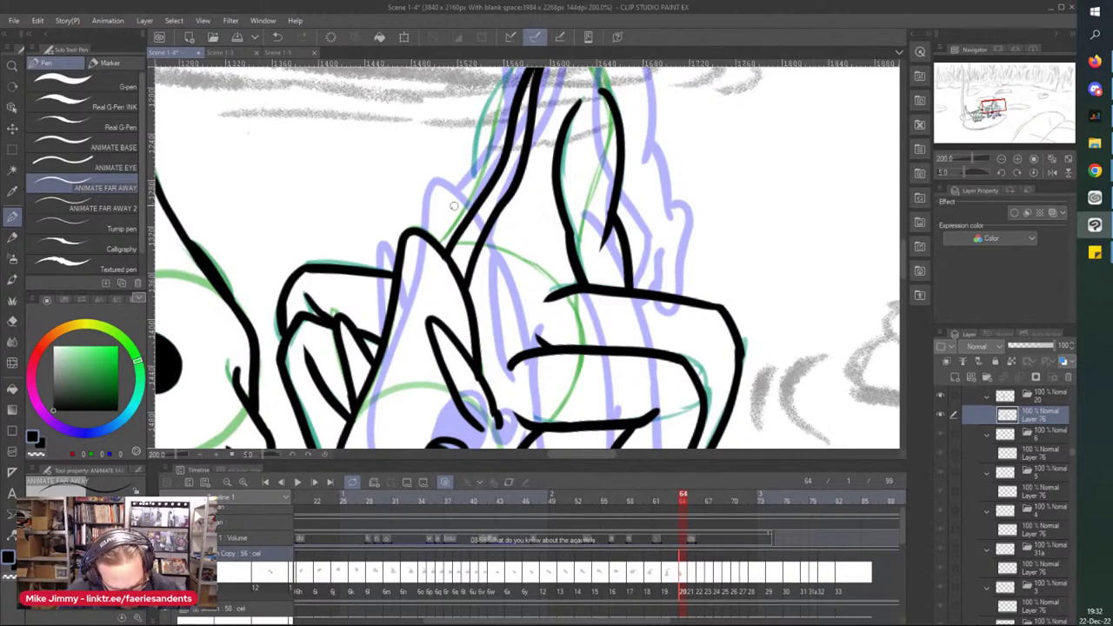
scroll(485, 113, down, 2)
scroll(485, 114, up, 2)
scroll(485, 114, up, 2)
mouse_move(518, 133)
mouse_down()
mouse_move(480, 189)
mouse_move(470, 264)
mouse_move(433, 325)
mouse_up()
scroll(467, 161, down, 1)
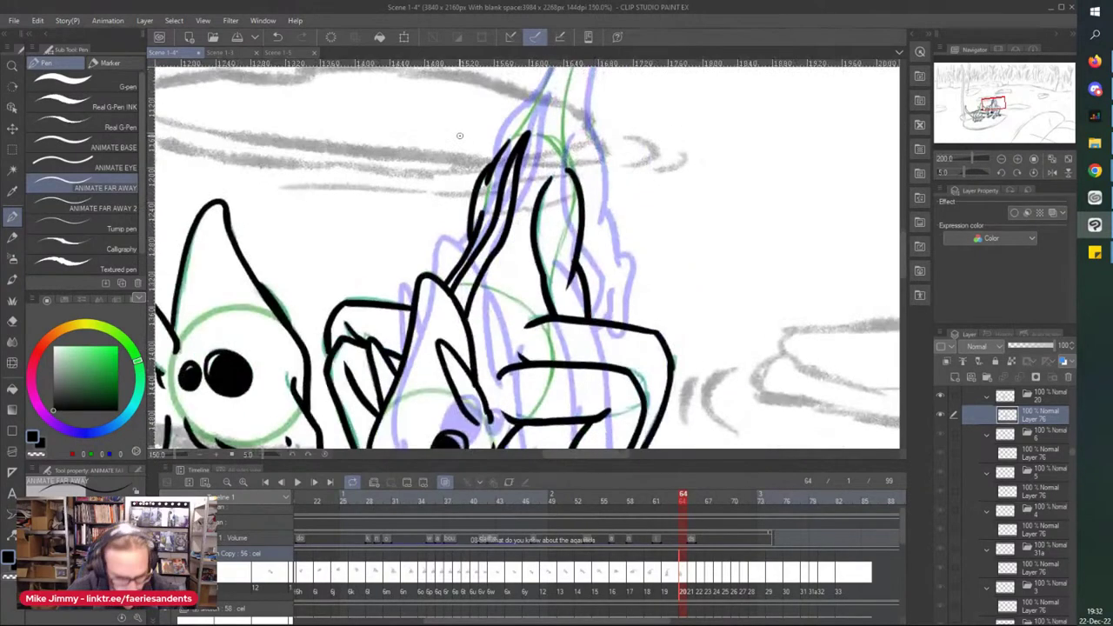
Step: Ink the raised, curving tail down to the hips, touch up its inner contour and save the scene
scroll(466, 226, up, 2)
scroll(466, 226, down, 5)
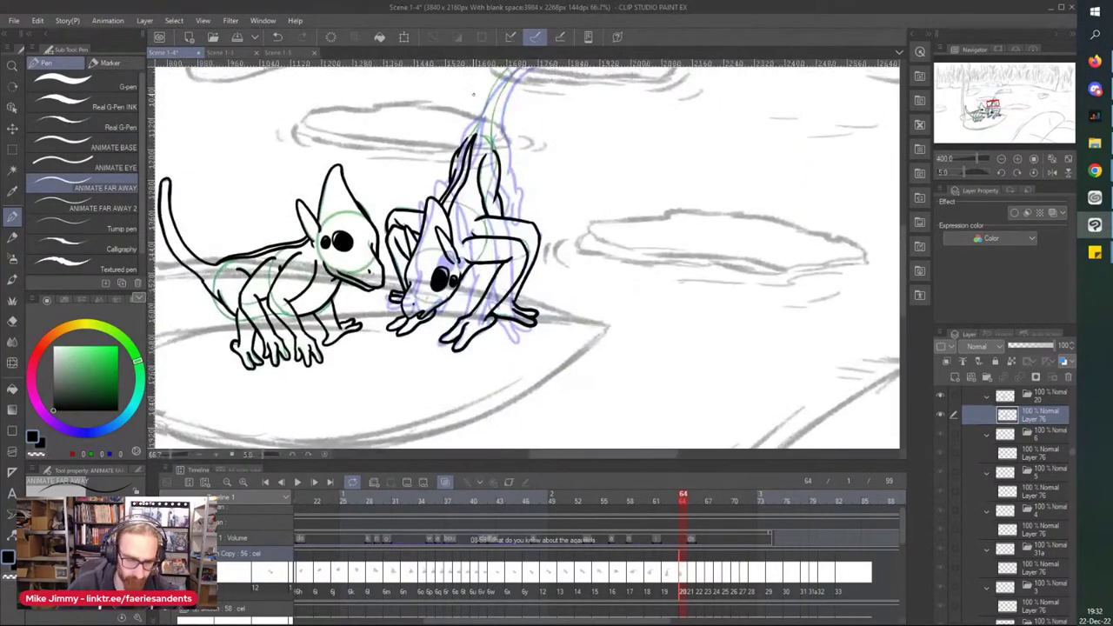
scroll(486, 173, up, 4)
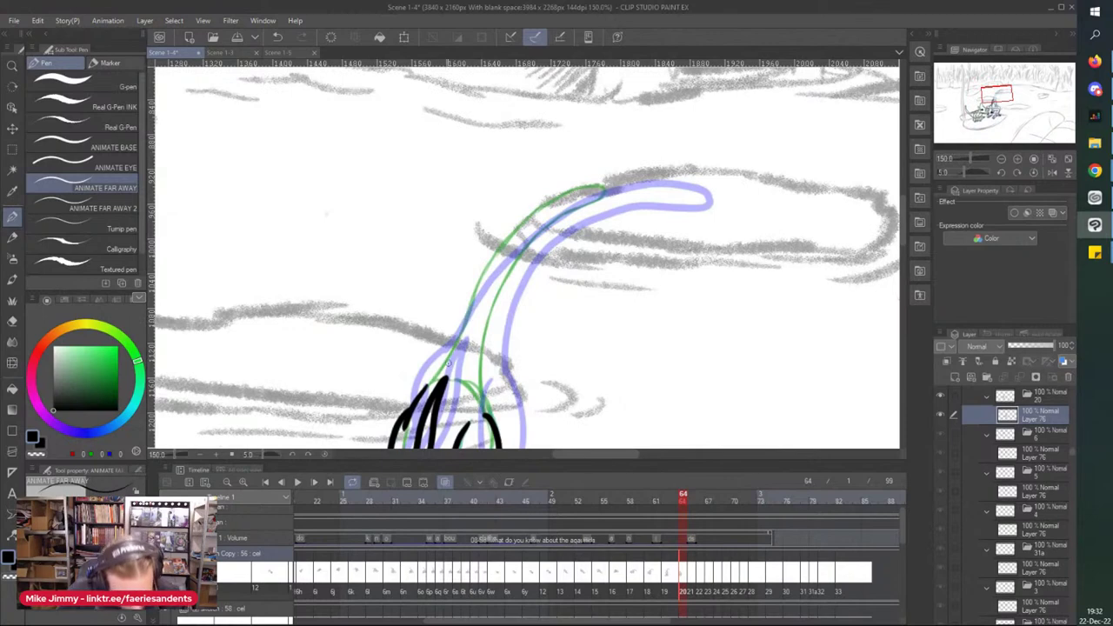
mouse_move(424, 395)
mouse_down()
mouse_move(492, 269)
mouse_move(559, 197)
mouse_move(605, 184)
mouse_move(509, 274)
mouse_move(483, 348)
mouse_move(480, 410)
mouse_up()
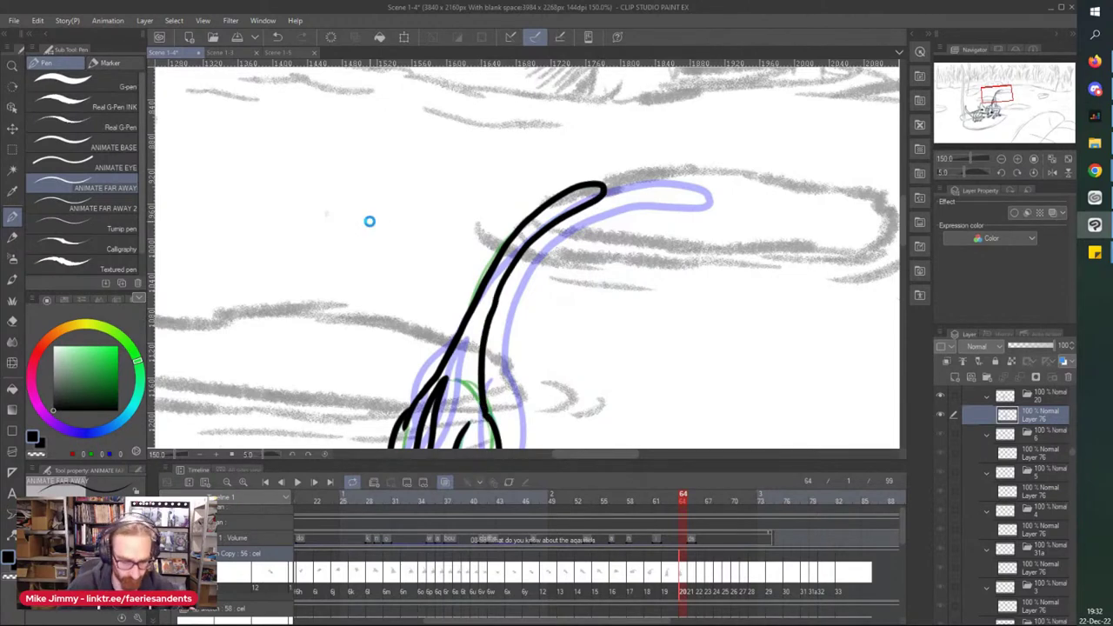
scroll(484, 305, up, 1)
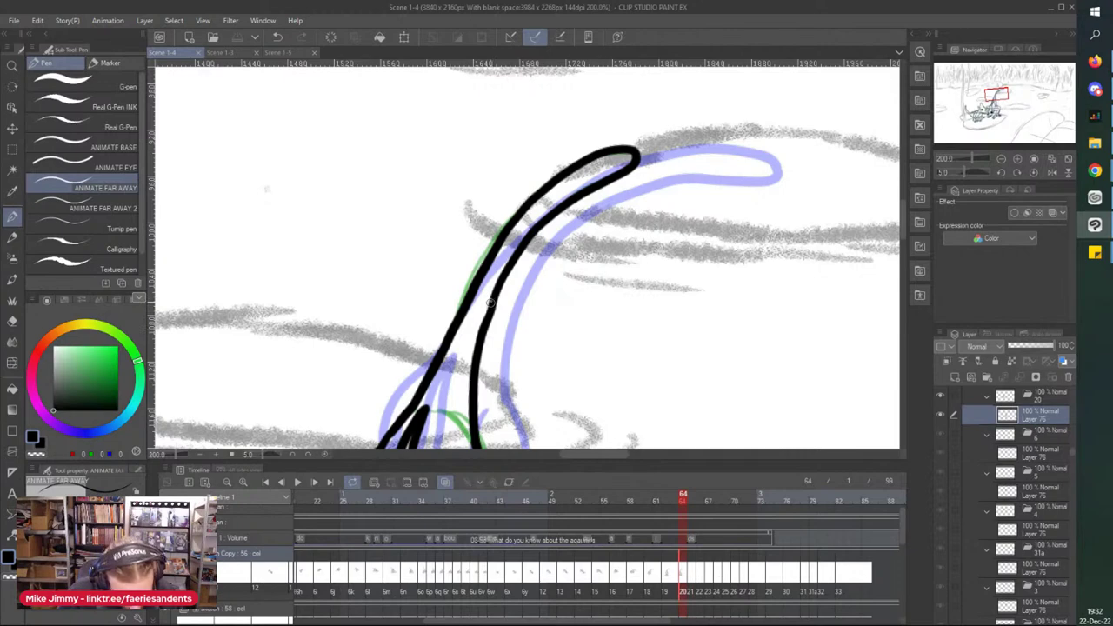
key(e)
key(p)
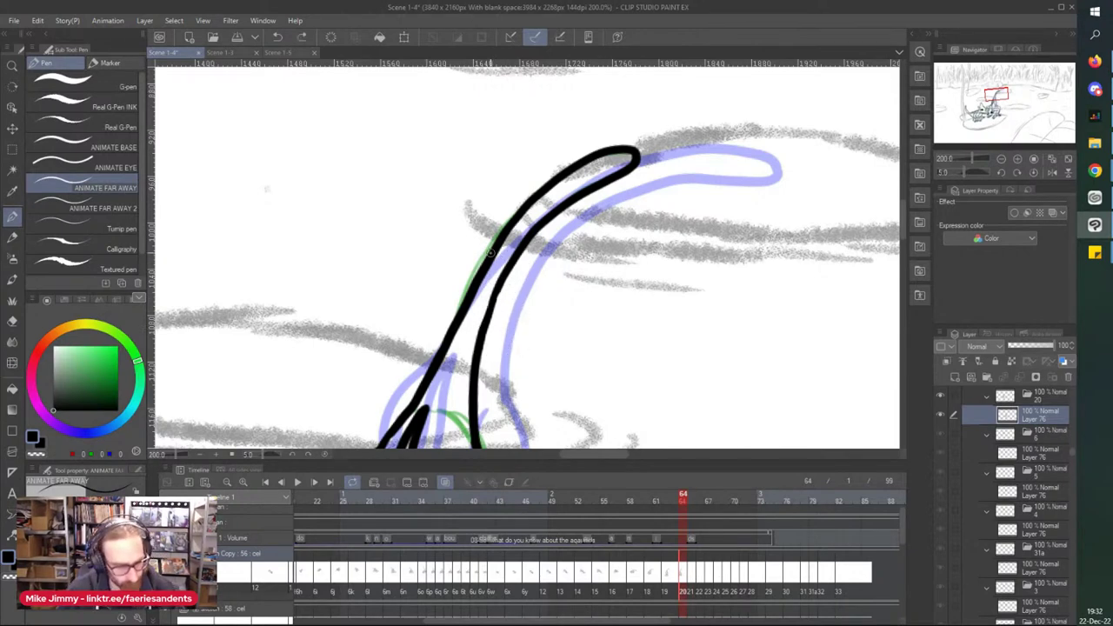
scroll(491, 253, up, 2)
drag(529, 261, 488, 351)
scroll(480, 238, down, 4)
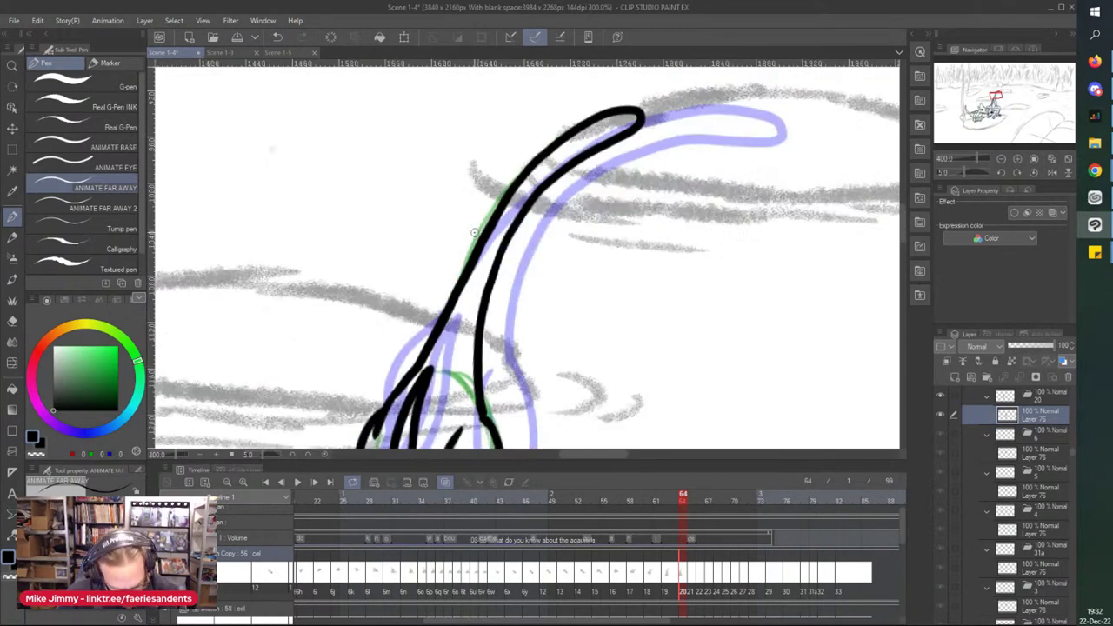
key(ctrl+s)
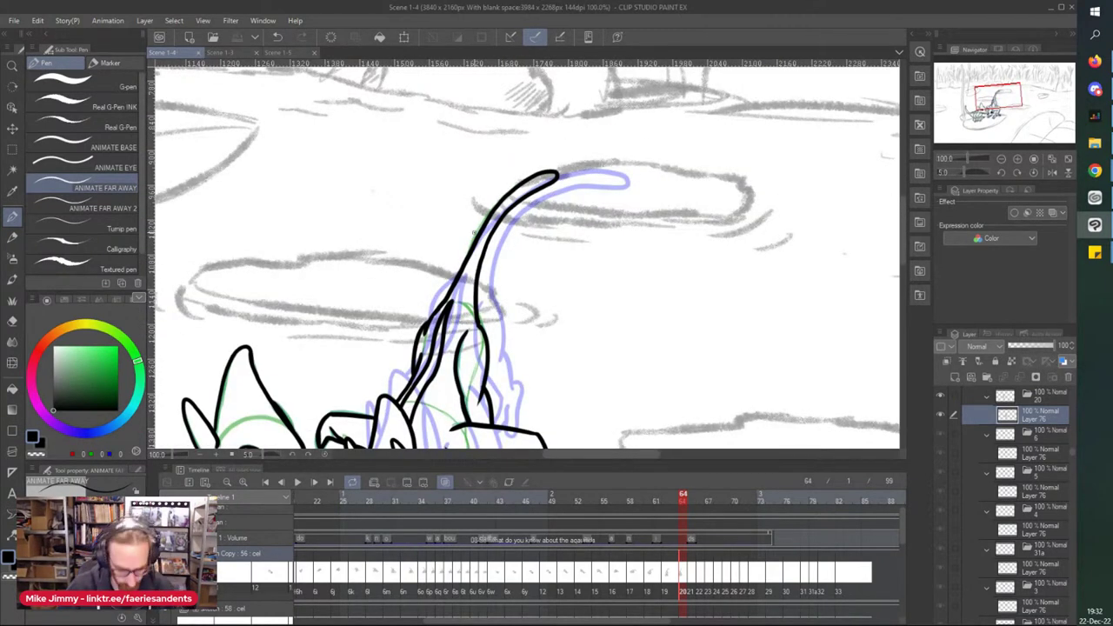
Step: Go to frame 65 and select the drawing layer inside cel folder 21
click(695, 580)
scroll(586, 423, down, 2)
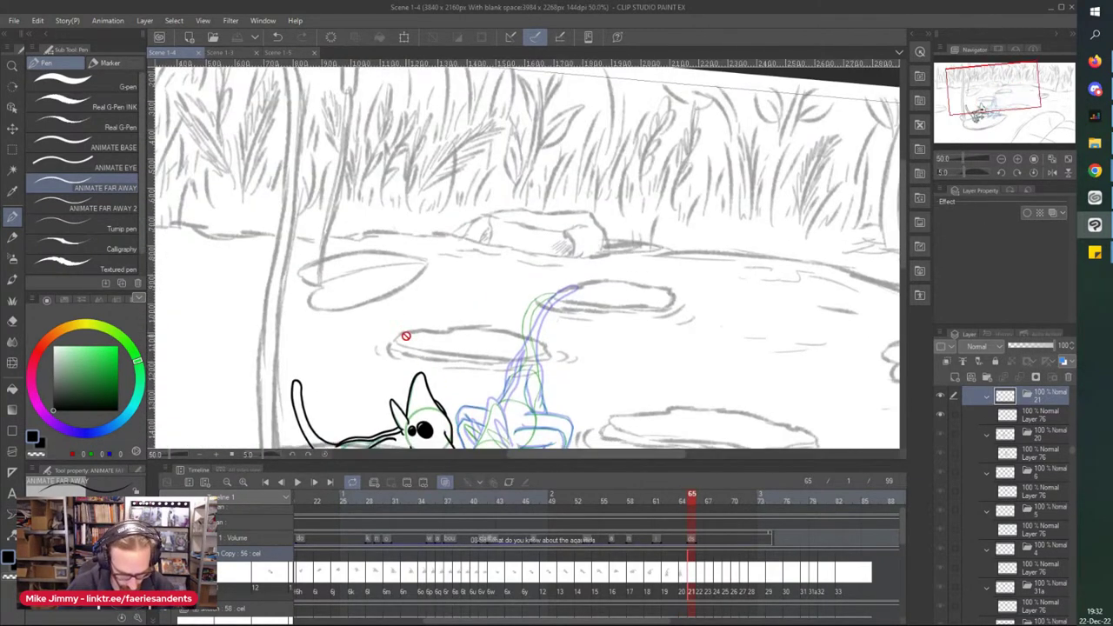
scroll(407, 338, down, 2)
scroll(620, 417, down, 2)
click(1007, 415)
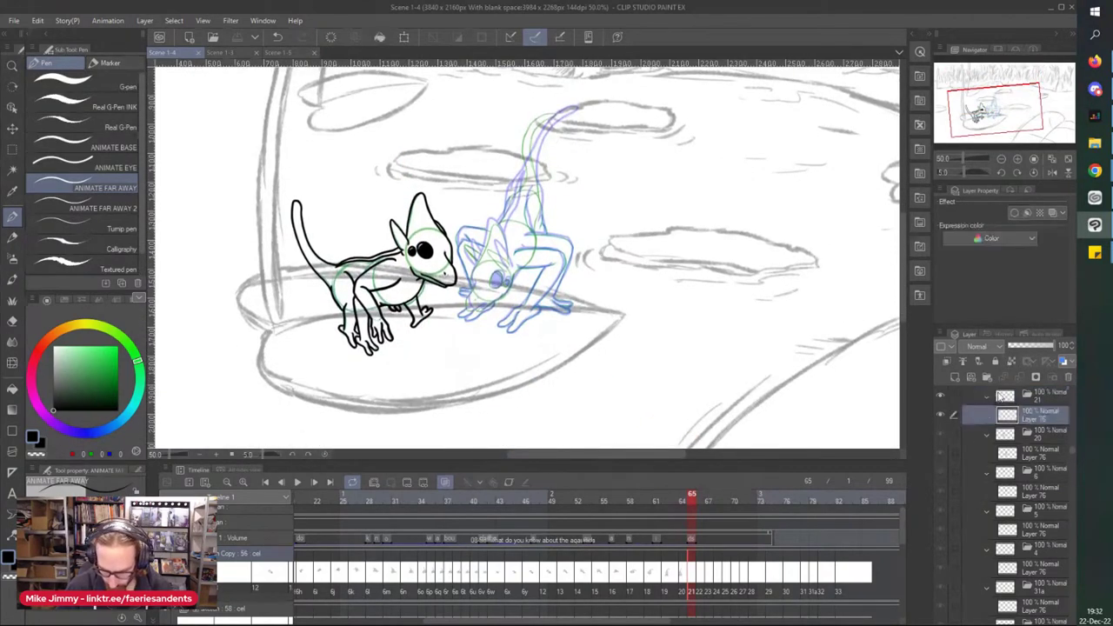
Step: Ink the right-hand creature's large and small eyes in solid black, leaving a small highlight in each
scroll(495, 278, up, 6)
mouse_move(511, 228)
mouse_down()
mouse_move(496, 276)
mouse_move(565, 328)
mouse_move(602, 218)
mouse_move(507, 245)
mouse_move(578, 217)
mouse_move(591, 252)
mouse_move(533, 223)
mouse_move(503, 254)
mouse_move(509, 291)
mouse_move(537, 323)
mouse_up()
mouse_move(580, 293)
mouse_down()
mouse_move(558, 278)
mouse_move(514, 280)
mouse_up()
mouse_move(632, 319)
mouse_down()
mouse_move(651, 304)
mouse_move(610, 276)
mouse_move(639, 324)
mouse_move(624, 290)
mouse_up()
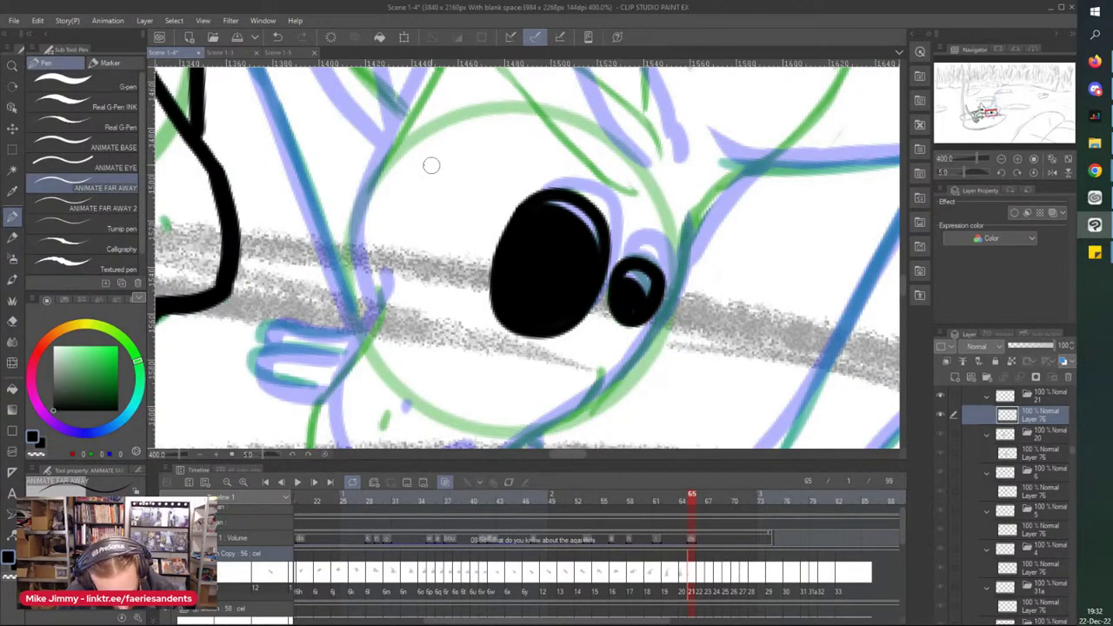
Step: Ink the snout, mouth and jaw contour around to the small eye, and add the nostril
scroll(432, 166, down, 2)
scroll(378, 298, up, 2)
mouse_move(384, 207)
mouse_down()
mouse_move(324, 319)
mouse_move(326, 388)
mouse_move(341, 418)
mouse_move(383, 412)
mouse_move(447, 377)
mouse_move(407, 415)
mouse_move(452, 416)
mouse_move(665, 269)
mouse_move(679, 170)
mouse_up()
scroll(619, 90, down, 2)
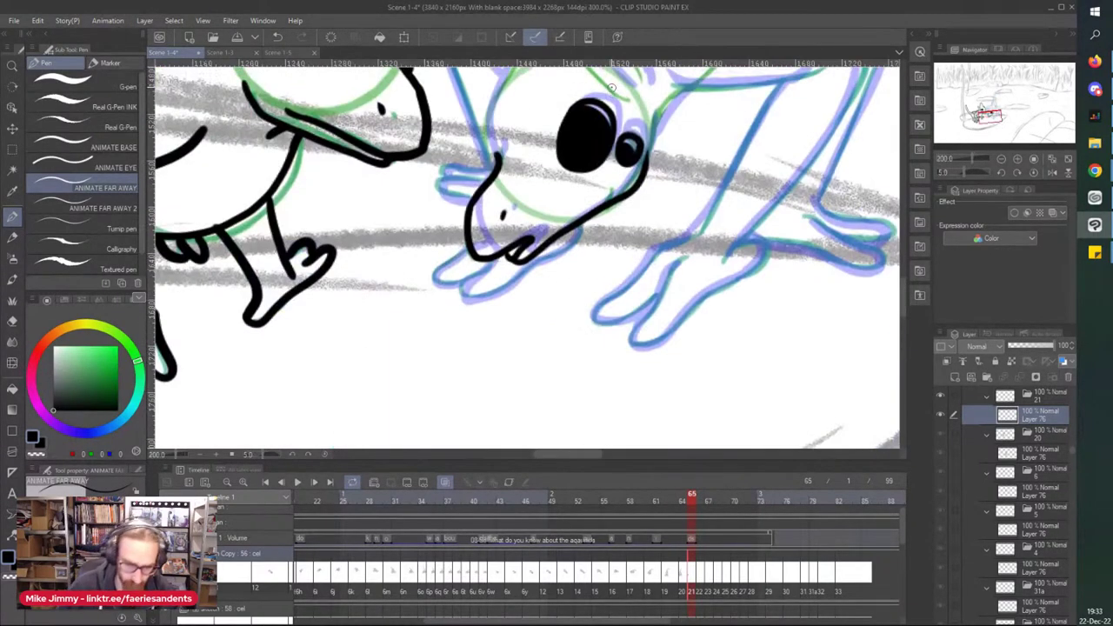
Step: Ink the pointed head crest with both ears, and add the short neck line beside the small eye
scroll(439, 135, up, 4)
scroll(480, 283, up, 2)
drag(496, 269, 507, 406)
scroll(453, 263, down, 2)
scroll(461, 255, up, 2)
mouse_move(478, 365)
mouse_down()
mouse_move(549, 185)
mouse_move(583, 155)
mouse_move(623, 296)
mouse_up()
mouse_move(543, 261)
mouse_down()
mouse_move(600, 300)
mouse_move(631, 348)
mouse_up()
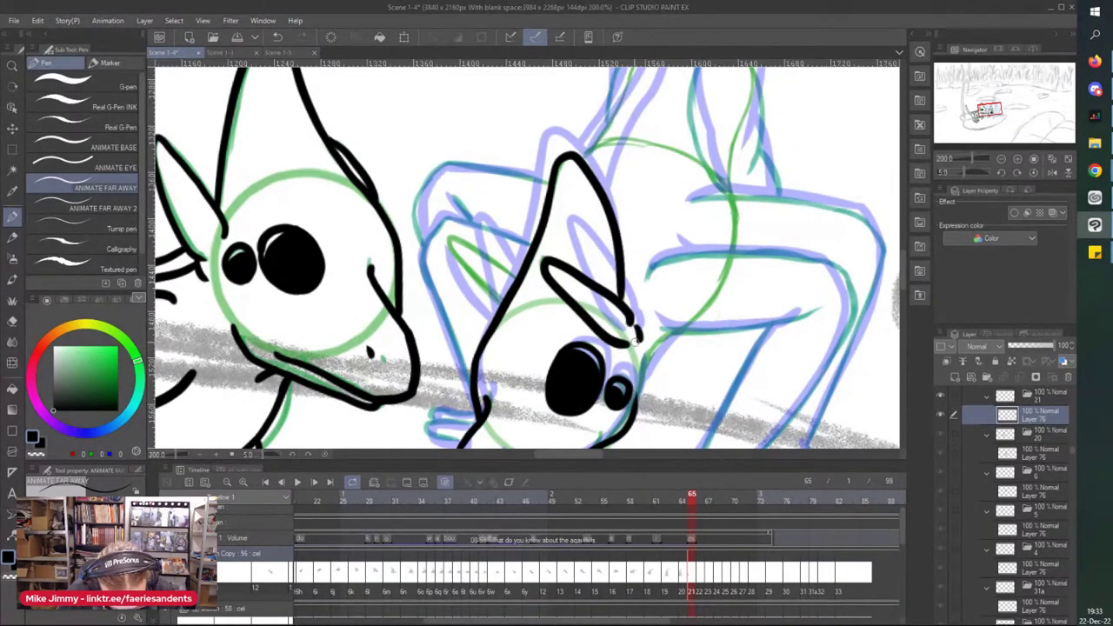
mouse_move(517, 276)
mouse_down()
mouse_move(453, 237)
mouse_move(502, 301)
mouse_up()
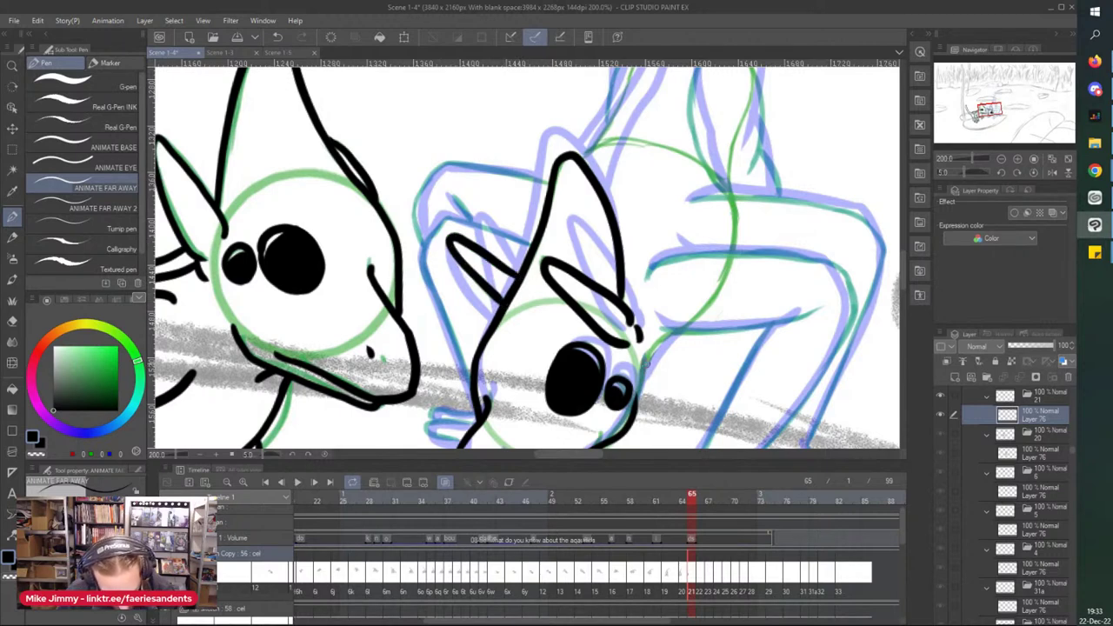
drag(664, 335, 640, 365)
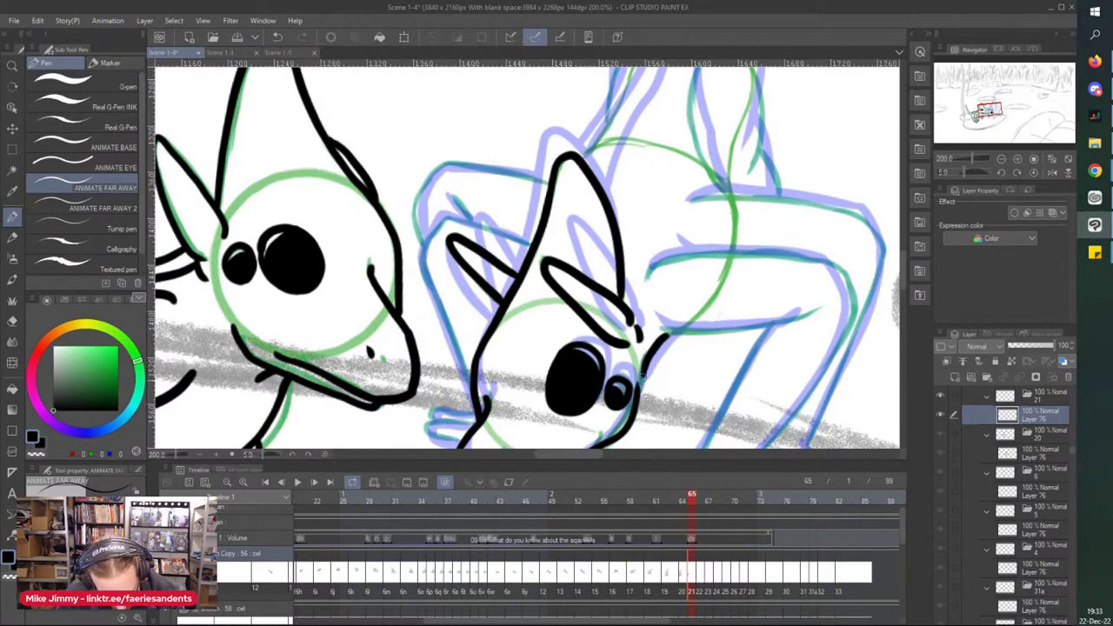
Step: Ink the upper and lower contours of the near bent leg's upper segment, from beside the ear to the knee
scroll(551, 186, down, 2)
drag(549, 184, 522, 213)
scroll(609, 279, up, 2)
drag(705, 265, 539, 282)
mouse_move(533, 240)
mouse_down()
mouse_move(562, 219)
mouse_move(665, 210)
mouse_move(716, 221)
mouse_move(738, 268)
mouse_up()
scroll(648, 265, down, 2)
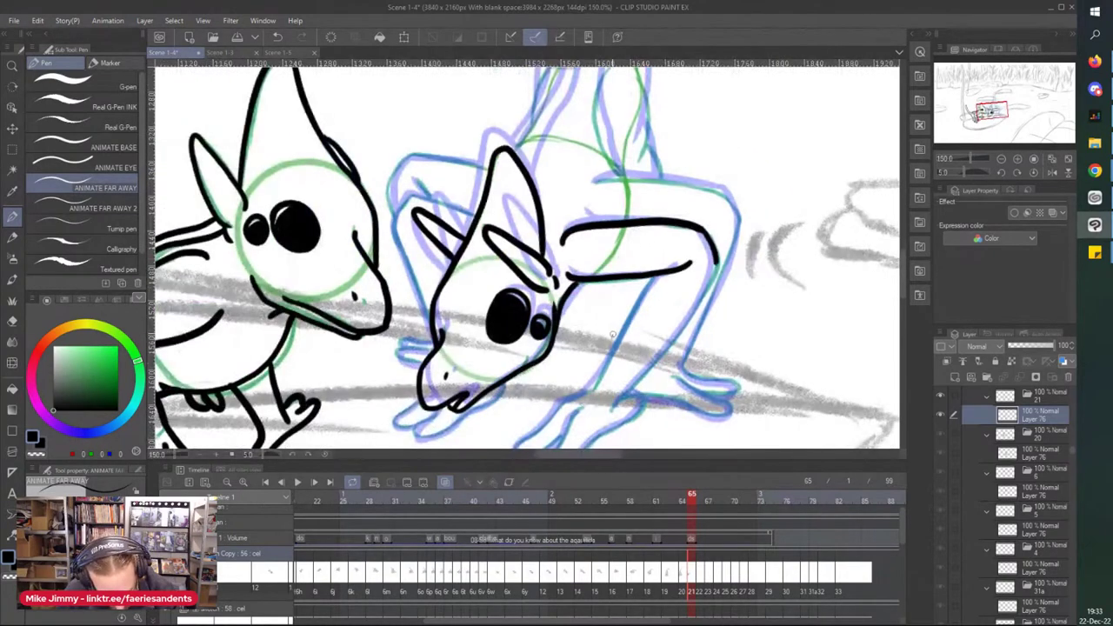
Step: Ink both sides of the near bent leg's lower segment, from the knee down to the ankle
drag(612, 337, 626, 312)
scroll(627, 315, up, 2)
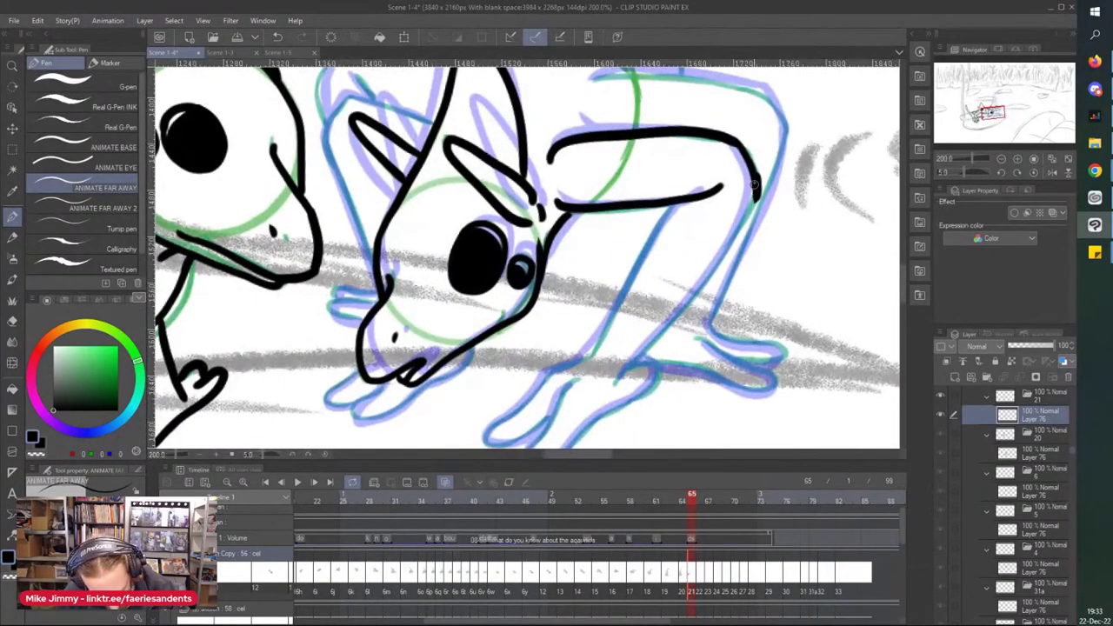
mouse_move(735, 139)
mouse_down()
mouse_move(756, 186)
mouse_move(739, 228)
mouse_move(623, 371)
mouse_up()
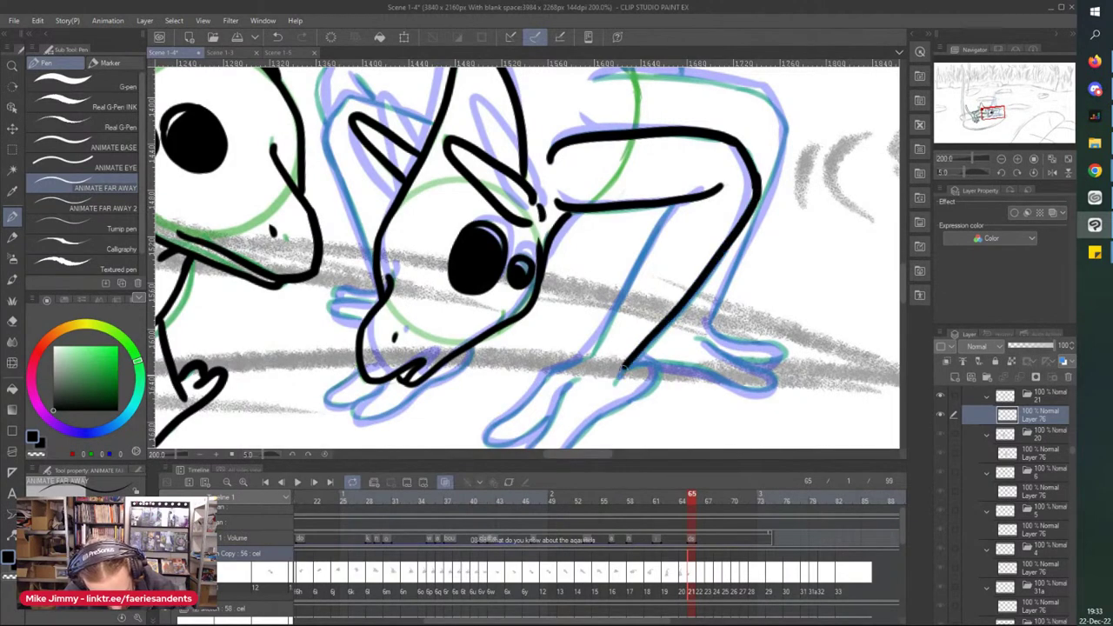
drag(671, 206, 586, 354)
Step: Ink the near foot's two long toes and join them to the ankle
scroll(588, 348, down, 3)
scroll(589, 333, up, 2)
scroll(591, 331, up, 2)
mouse_move(628, 309)
mouse_down()
mouse_move(620, 347)
mouse_move(508, 416)
mouse_up()
drag(557, 325, 513, 390)
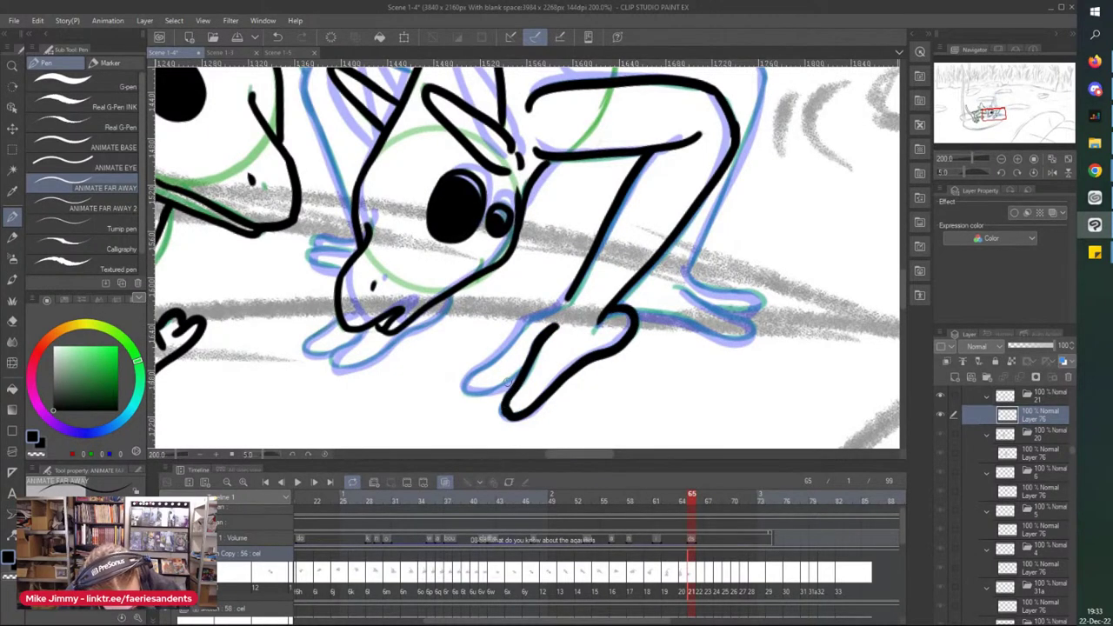
mouse_move(567, 297)
mouse_down()
mouse_move(516, 326)
mouse_move(461, 385)
mouse_move(515, 377)
mouse_up()
Step: Ink the two toes of the foot behind the near ankle
scroll(541, 186, down, 3)
scroll(574, 157, up, 3)
mouse_move(643, 346)
mouse_down()
mouse_move(714, 390)
mouse_move(690, 398)
mouse_move(606, 378)
mouse_up()
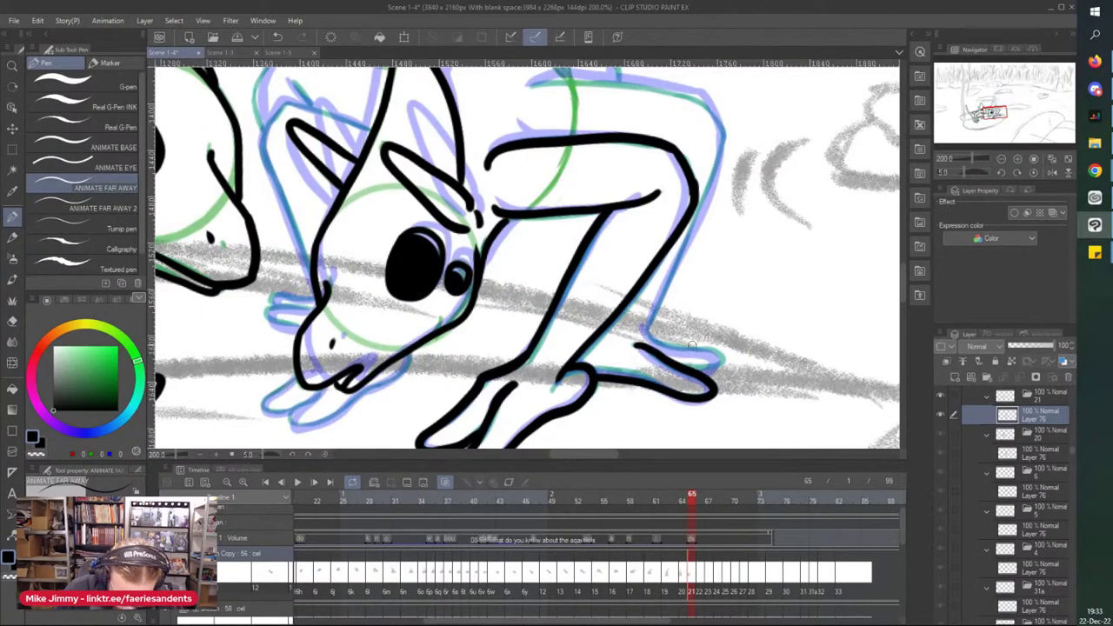
drag(653, 335, 708, 351)
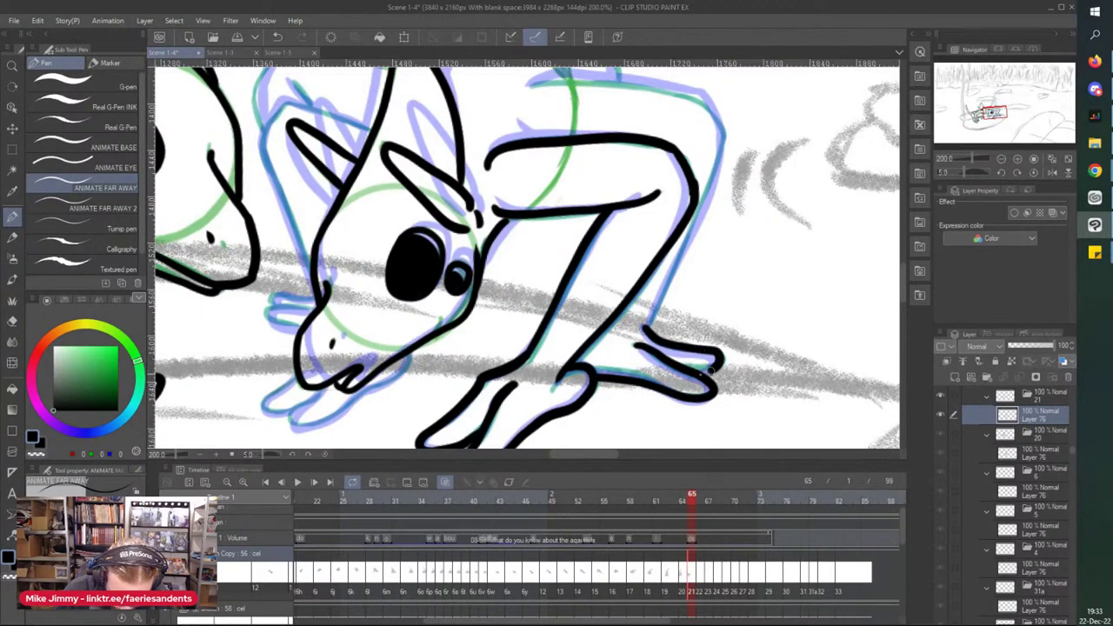
Step: Ink the outer contour of the leg behind the near one, from its foot around the knee to the body
drag(645, 329, 712, 169)
key(ctrl+z)
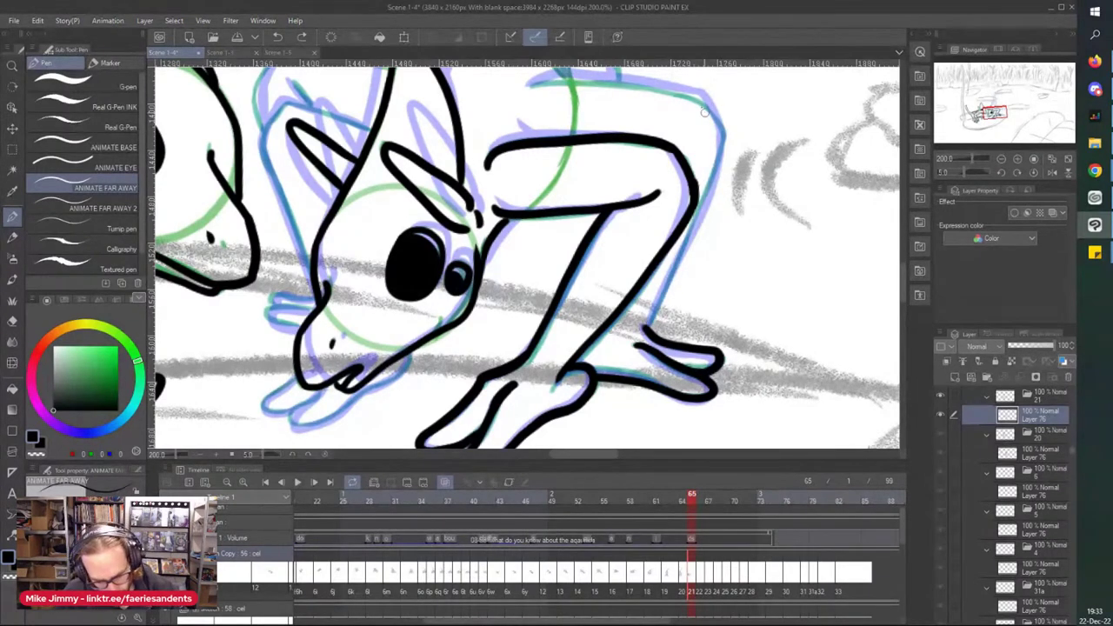
mouse_move(692, 98)
mouse_down()
mouse_move(724, 129)
mouse_move(723, 148)
mouse_move(643, 324)
mouse_up()
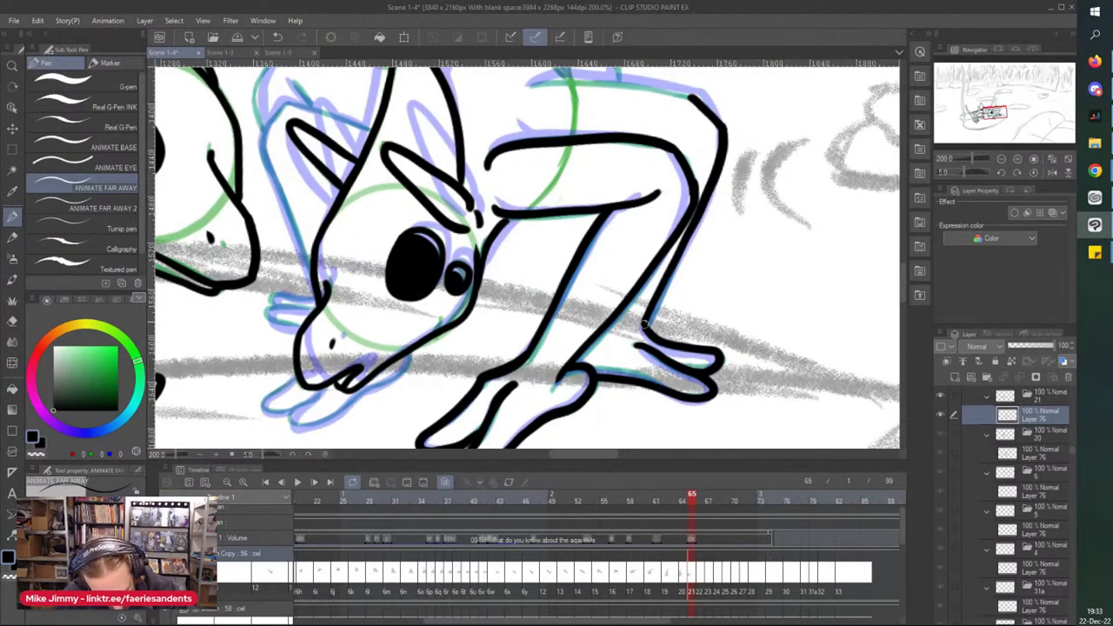
scroll(613, 113, down, 2)
drag(577, 94, 582, 168)
scroll(584, 169, up, 4)
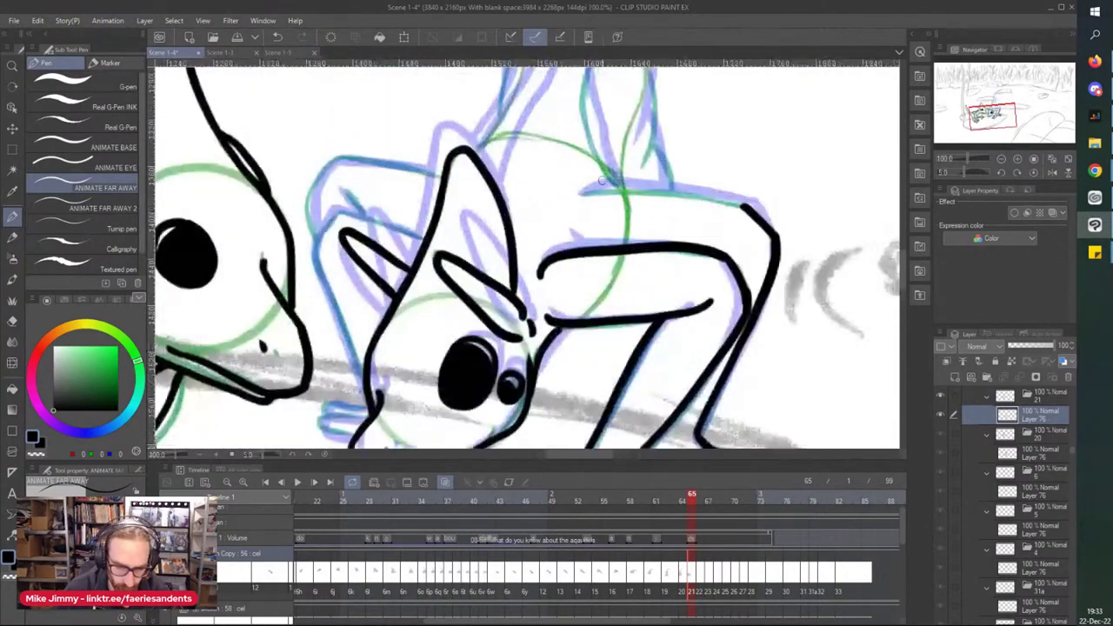
mouse_move(845, 219)
mouse_down()
mouse_move(735, 196)
mouse_move(519, 191)
mouse_up()
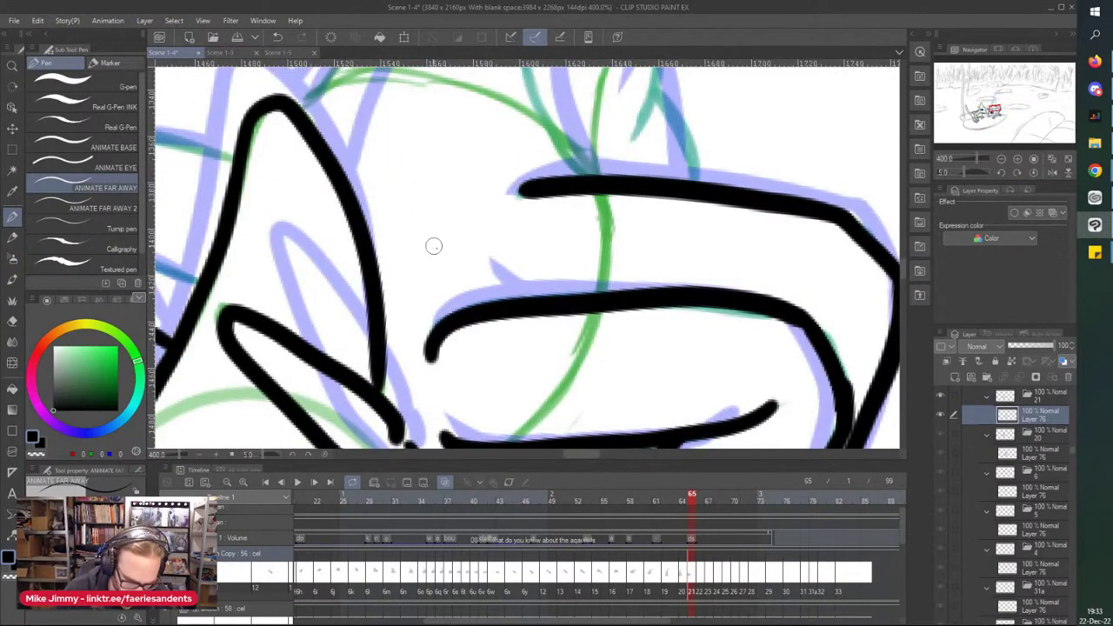
Step: Ink the bent arm behind the head, from the crest around the elbow and down to the small fingers
scroll(435, 269, down, 5)
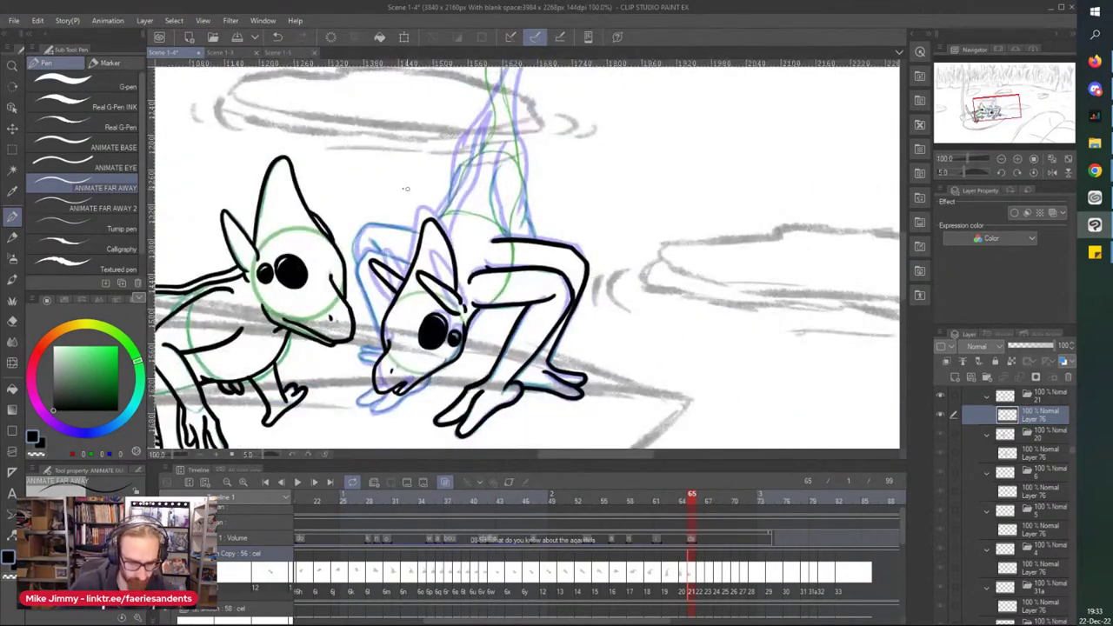
scroll(334, 281, up, 2)
mouse_move(480, 323)
mouse_down()
mouse_move(379, 301)
mouse_move(396, 303)
mouse_move(366, 346)
mouse_up()
scroll(351, 322, down, 2)
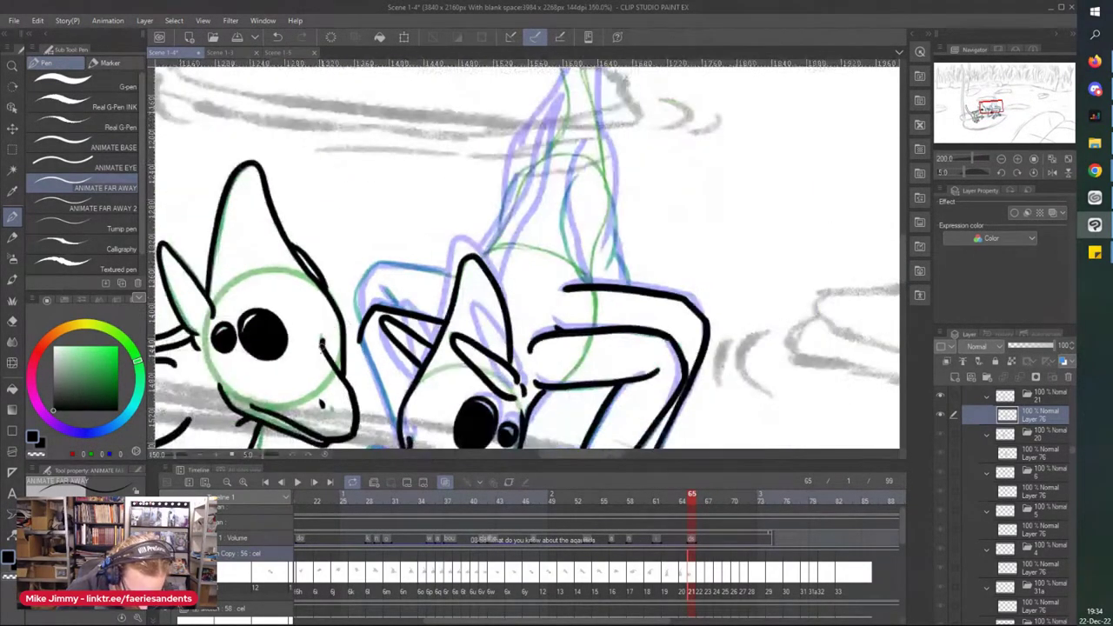
scroll(355, 420, up, 3)
mouse_move(364, 252)
mouse_down()
mouse_move(418, 400)
mouse_move(411, 414)
mouse_move(370, 419)
mouse_move(374, 429)
mouse_move(373, 410)
mouse_move(417, 401)
mouse_move(378, 413)
mouse_up()
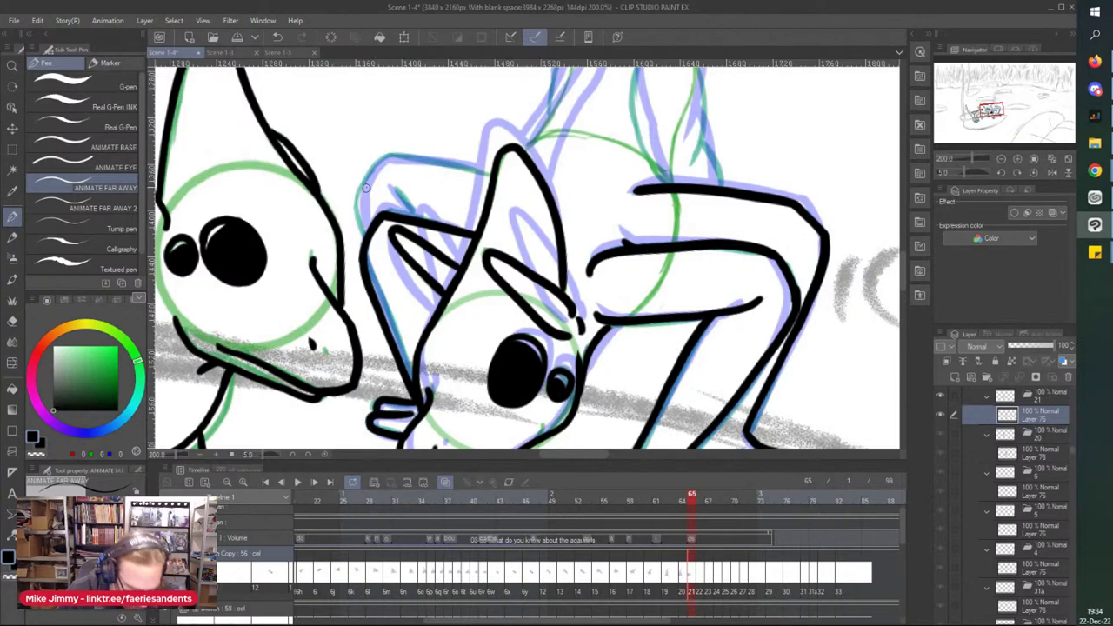
Step: Ink the limb contour behind the bent arm, from the crest around to the elbow, redoing the first stroke
drag(379, 159, 355, 208)
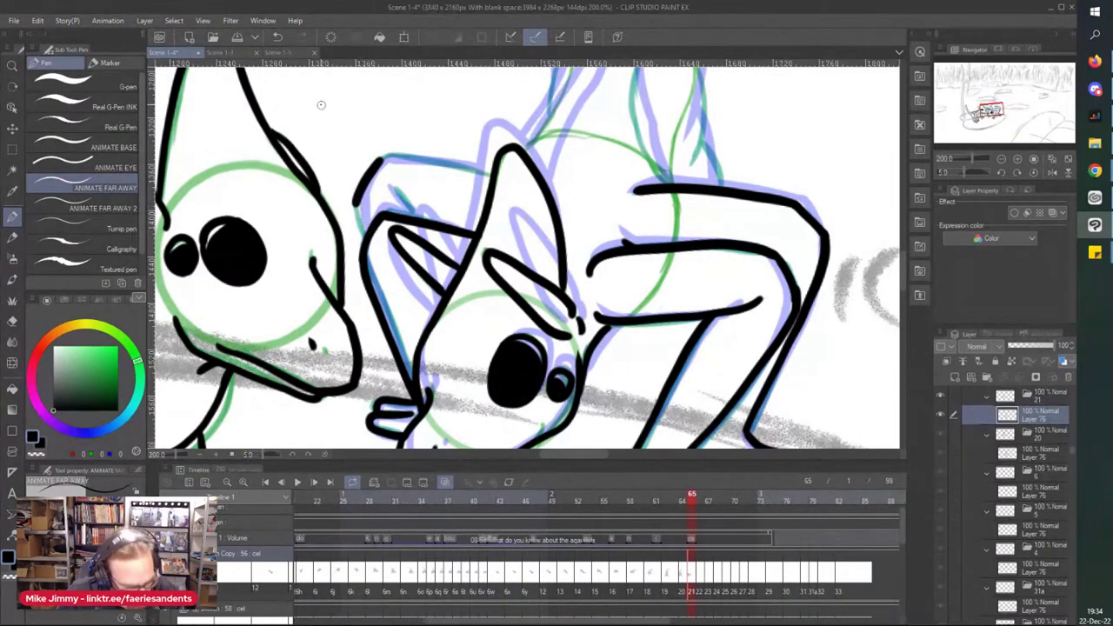
key(ctrl+z)
mouse_move(480, 176)
mouse_down()
mouse_move(367, 172)
mouse_move(347, 221)
mouse_move(360, 249)
mouse_up()
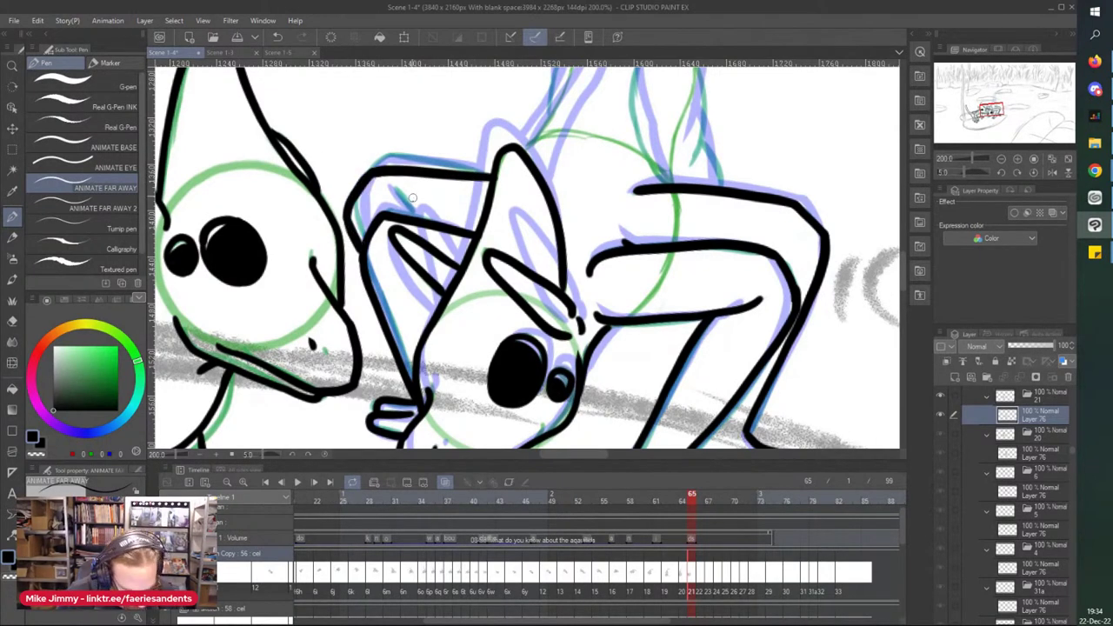
Step: Ink the two curved haunch contours rising above the bent legs
key(ctrl+minus)
mouse_move(598, 146)
mouse_down()
mouse_move(574, 158)
mouse_move(553, 207)
mouse_move(573, 287)
mouse_up()
key(ctrl+plus)
mouse_move(613, 176)
mouse_down()
mouse_move(623, 264)
mouse_move(641, 302)
mouse_up()
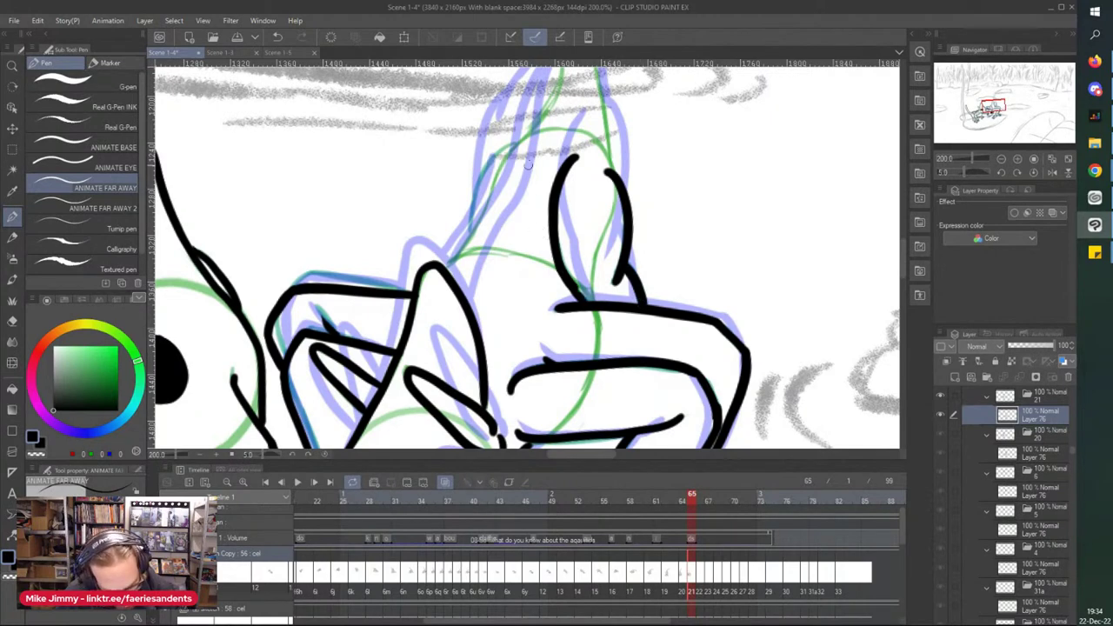
Step: Ink the parallel back lines from the hips to the head, with the far-side haunch contour beside them
drag(550, 124, 459, 277)
drag(546, 127, 474, 314)
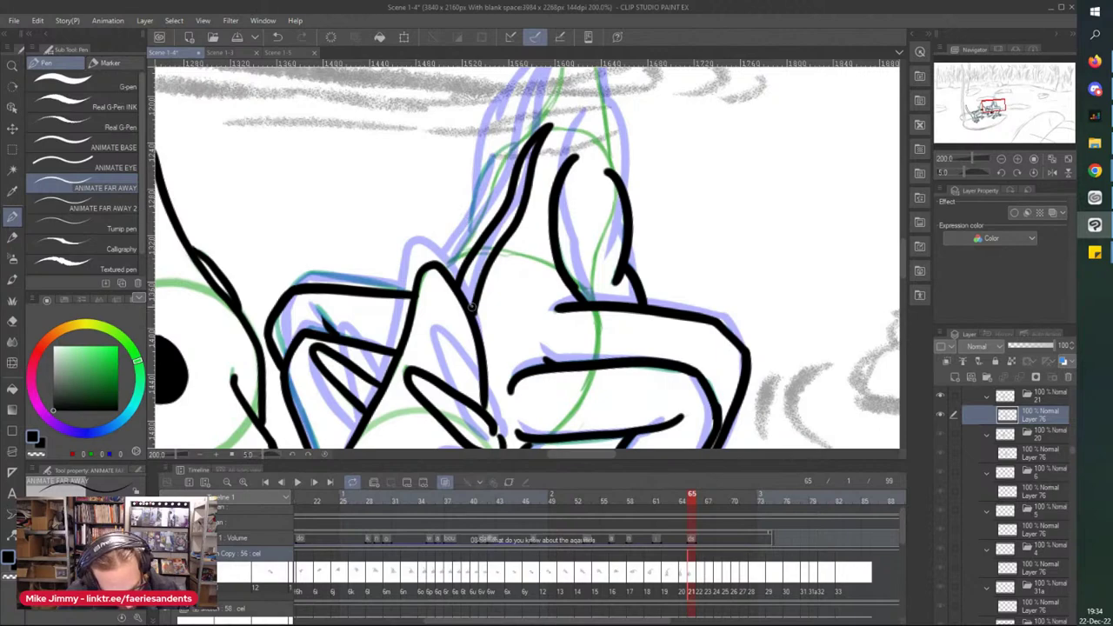
scroll(484, 161, down, 1)
scroll(500, 156, up, 3)
mouse_move(584, 106)
mouse_down()
mouse_move(541, 148)
mouse_move(512, 207)
mouse_up()
mouse_move(551, 133)
mouse_down()
mouse_move(484, 215)
mouse_move(463, 324)
mouse_up()
drag(503, 251, 405, 397)
scroll(427, 185, down, 4)
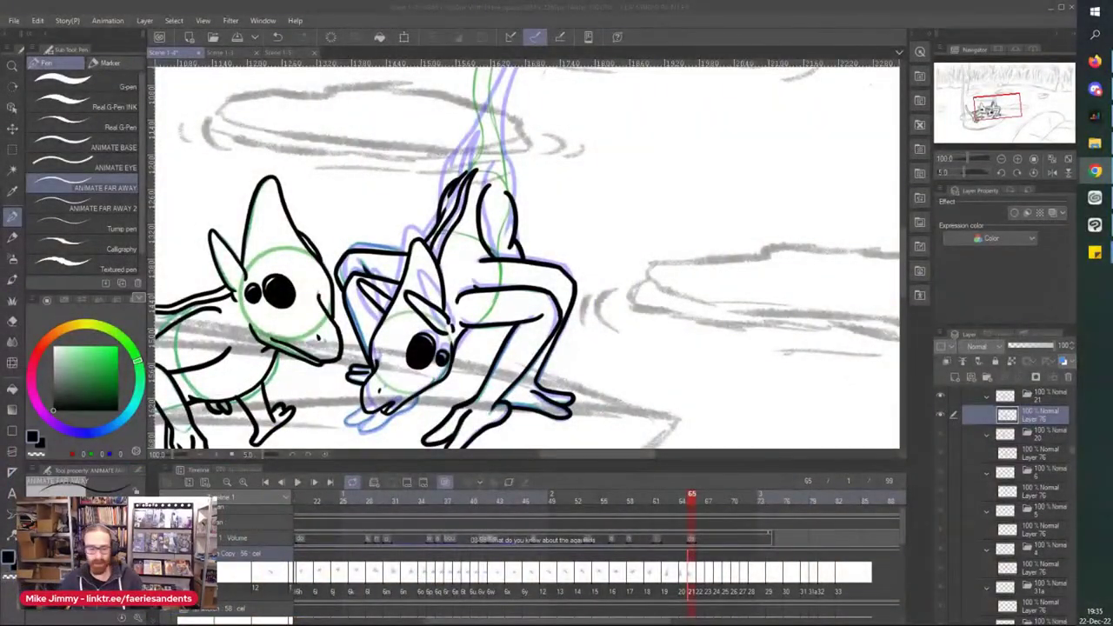
Step: Ink both sides of the lower tail down to the hips and join them to the back and haunch
click(696, 6)
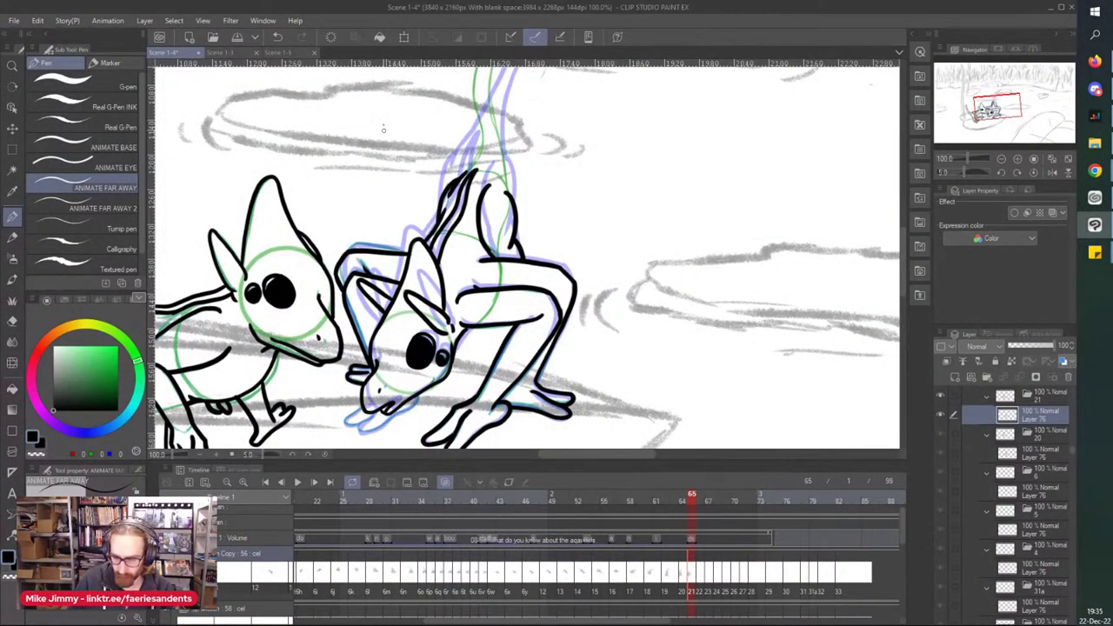
scroll(382, 141, down, 3)
scroll(427, 137, up, 1)
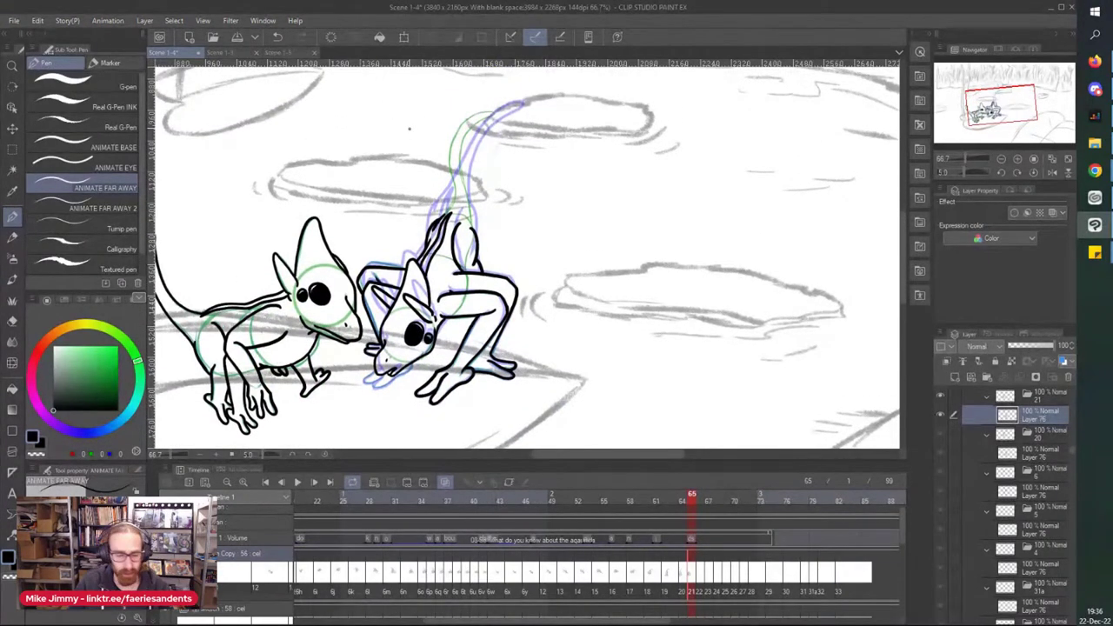
scroll(409, 129, up, 4)
mouse_move(447, 148)
mouse_down()
mouse_move(458, 310)
mouse_move(437, 351)
mouse_up()
mouse_move(485, 134)
mouse_down()
mouse_move(485, 280)
mouse_move(510, 400)
mouse_up()
scroll(421, 125, down, 1)
drag(418, 99, 414, 168)
scroll(410, 324, up, 4)
drag(474, 224, 402, 300)
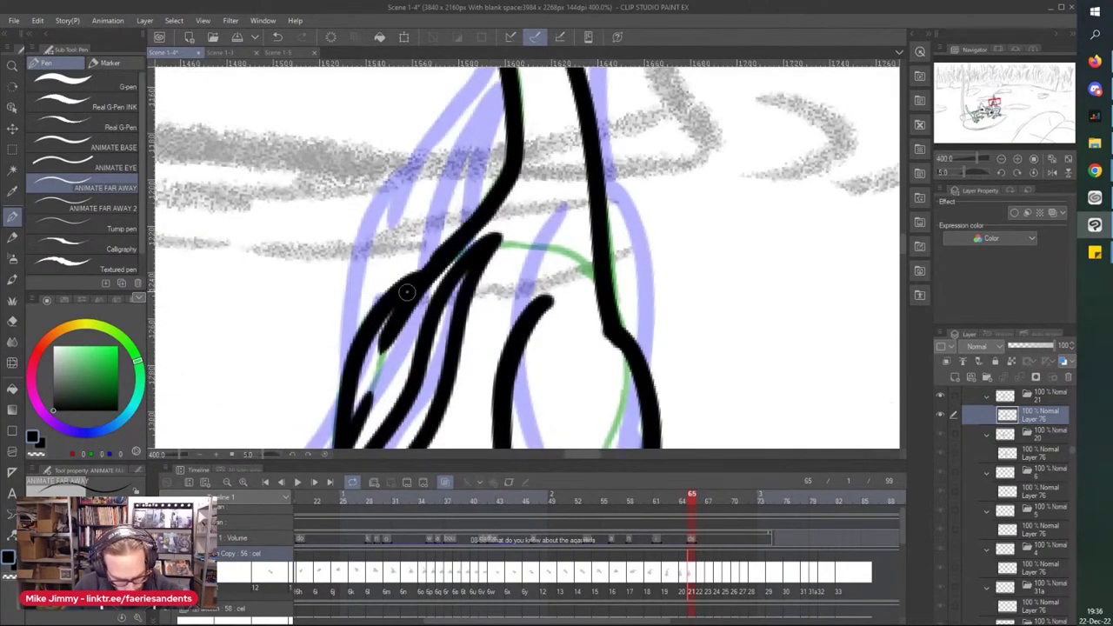
Step: Ink the curving upper tail on both sides out to its tip, redoing the misplaced contour
scroll(494, 170, down, 3)
drag(493, 170, 496, 361)
scroll(534, 137, up, 5)
mouse_move(585, 171)
mouse_down()
mouse_move(575, 201)
mouse_move(508, 237)
mouse_move(455, 285)
mouse_move(410, 387)
mouse_up()
mouse_move(598, 180)
mouse_down()
mouse_move(458, 206)
mouse_move(343, 342)
mouse_up()
key(ctrl+z)
mouse_move(596, 175)
mouse_down()
mouse_move(554, 173)
mouse_move(471, 210)
mouse_move(343, 344)
mouse_up()
scroll(371, 261, down, 3)
scroll(372, 330, up, 3)
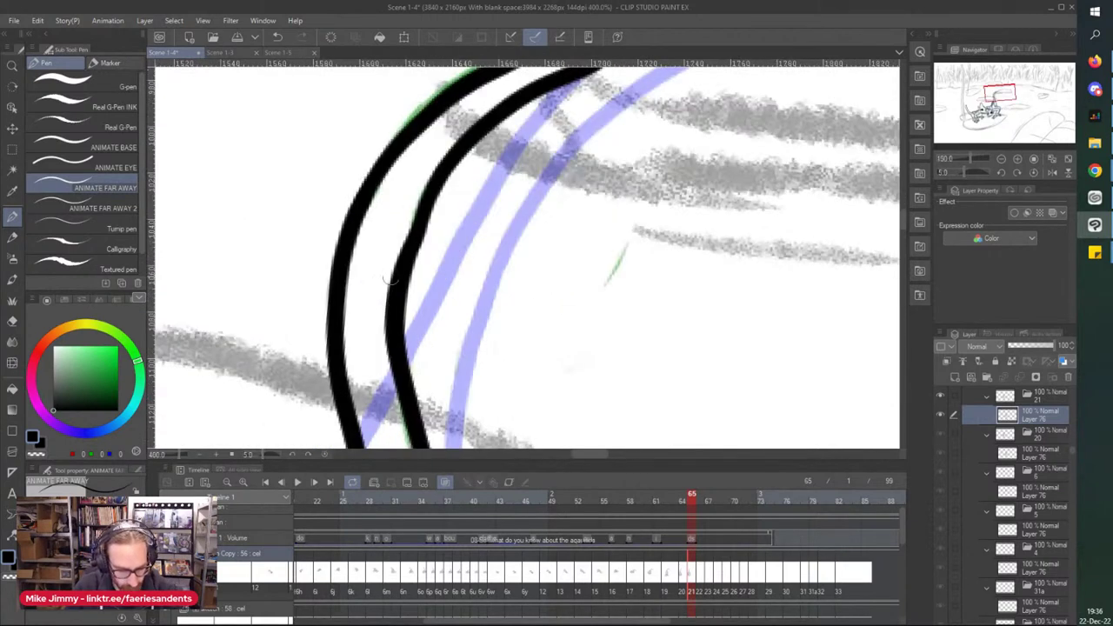
Step: Smooth the kink in the tail's inner contour with extra pen strokes and save the scene
drag(431, 184, 401, 265)
key(e)
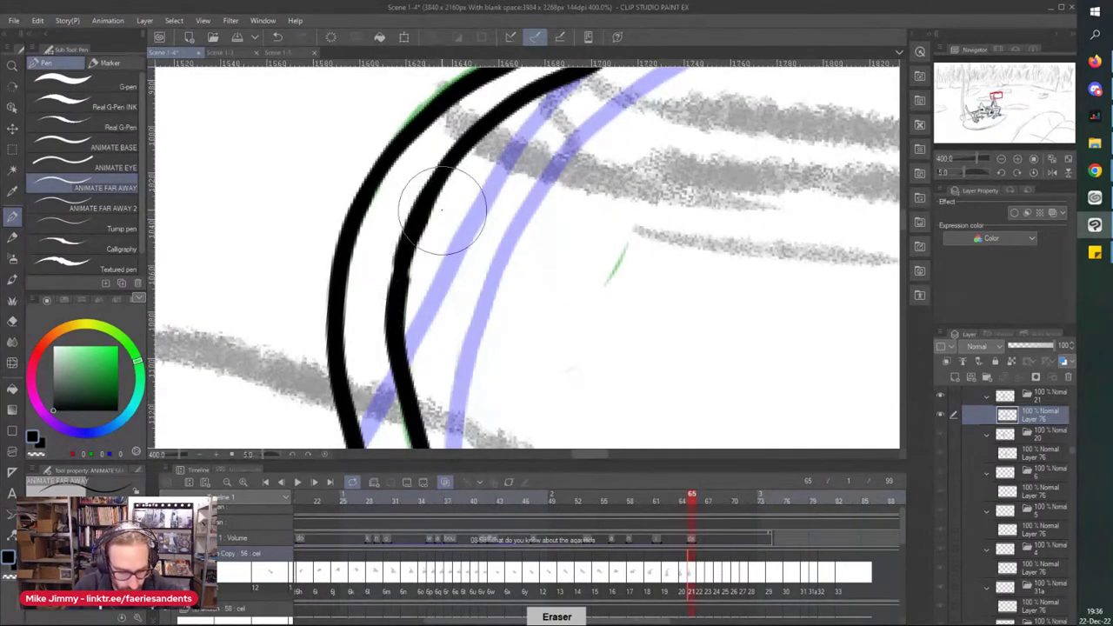
key(p)
drag(428, 197, 399, 305)
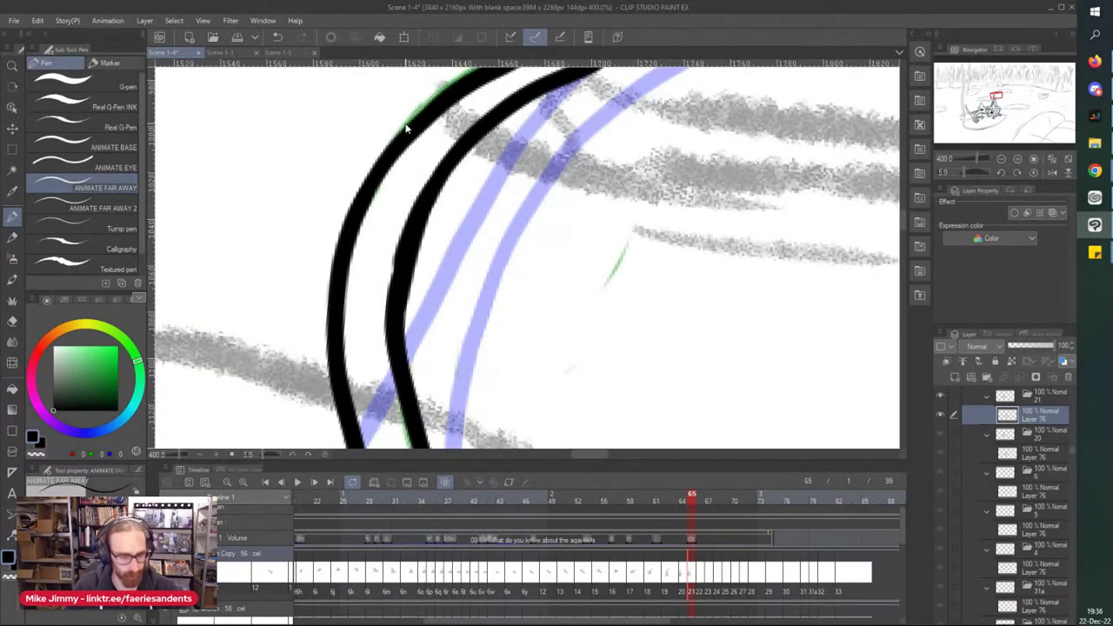
scroll(404, 123, down, 10)
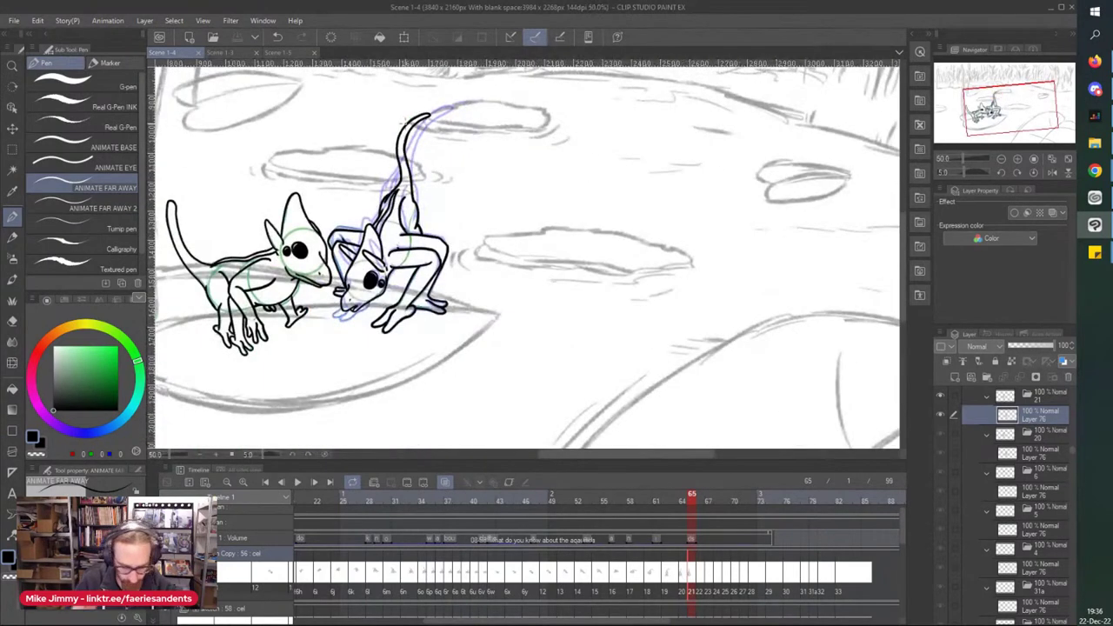
Step: Go to frame 66 and select the drawing layer inside cel folder 22
click(701, 581)
scroll(372, 283, up, 10)
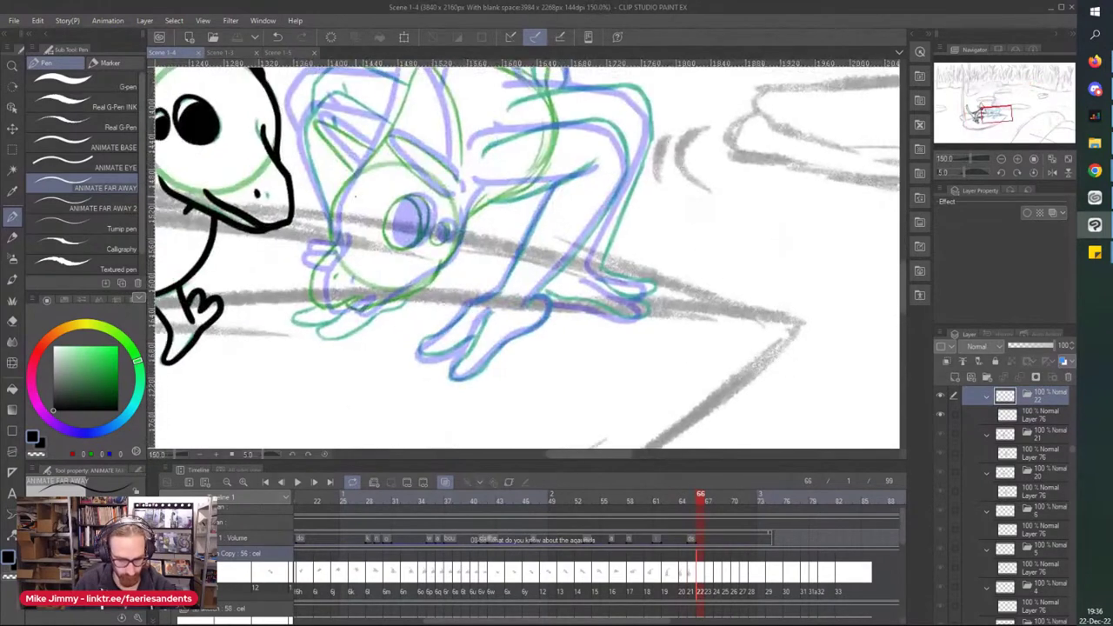
click(1029, 416)
Step: Ink the large eye in solid black with a crescent highlight, undoing the first strokes and redrawing them
mouse_move(428, 283)
mouse_down()
mouse_move(509, 346)
mouse_move(491, 205)
mouse_move(441, 261)
mouse_move(524, 329)
mouse_move(480, 198)
mouse_move(453, 246)
mouse_move(433, 311)
mouse_move(553, 240)
mouse_move(429, 210)
mouse_up()
key(ctrl+z)
key(ctrl+z)
key(ctrl+z)
mouse_move(439, 251)
mouse_down()
mouse_move(427, 303)
mouse_move(468, 349)
mouse_move(540, 288)
mouse_move(504, 202)
mouse_move(434, 276)
mouse_up()
mouse_move(478, 198)
mouse_down()
mouse_move(426, 283)
mouse_move(433, 192)
mouse_move(470, 244)
mouse_move(468, 212)
mouse_move(518, 319)
mouse_move(483, 216)
mouse_move(507, 332)
mouse_move(493, 250)
mouse_move(486, 319)
mouse_move(444, 252)
mouse_move(440, 297)
mouse_up()
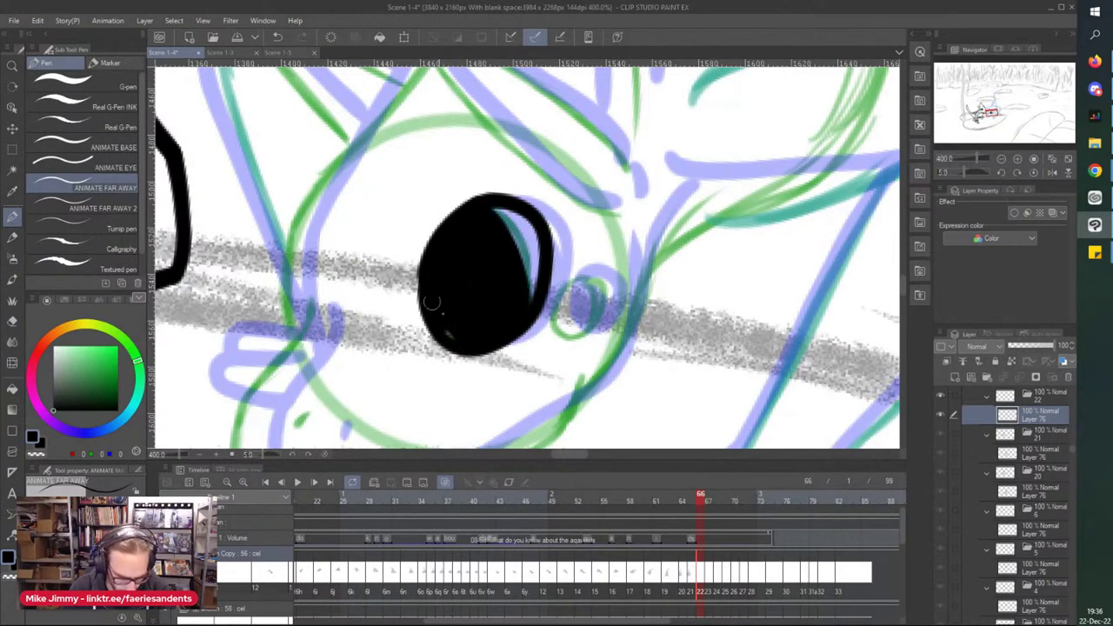
Step: Ink the small eye beside the large one, filling it black around a small highlight
scroll(397, 173, down, 2)
scroll(508, 305, up, 2)
mouse_move(470, 156)
mouse_down()
mouse_move(455, 193)
mouse_move(481, 203)
mouse_move(480, 152)
mouse_up()
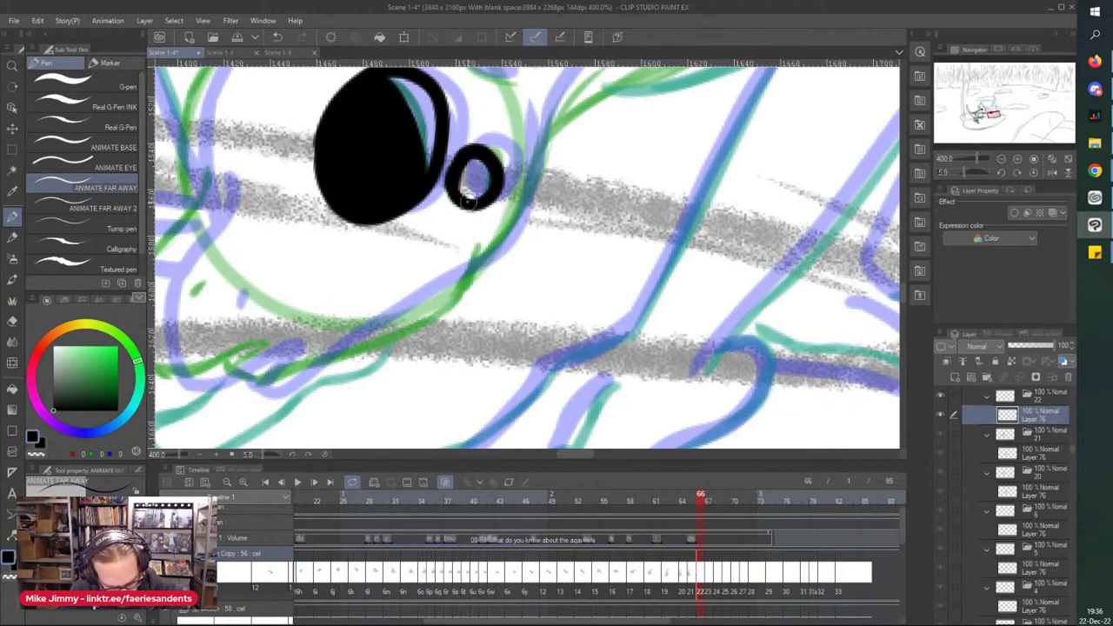
key(ctrl+minus)
key(ctrl+minus)
key(ctrl+minus)
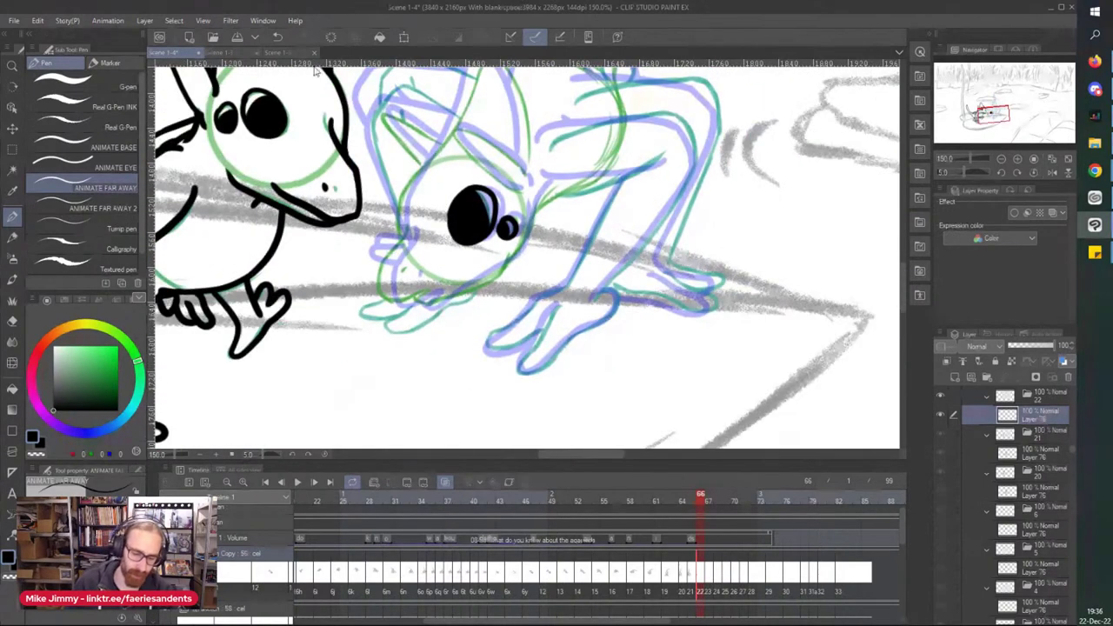
Step: Ink the snout, mouth, nostril and jaw contour up to the small eye on the frame 66 cel
scroll(388, 247, up, 1)
scroll(408, 222, up, 2)
mouse_move(416, 217)
mouse_down()
mouse_move(350, 313)
mouse_move(348, 381)
mouse_move(386, 405)
mouse_move(480, 387)
mouse_move(508, 406)
mouse_move(709, 320)
mouse_move(725, 248)
mouse_up()
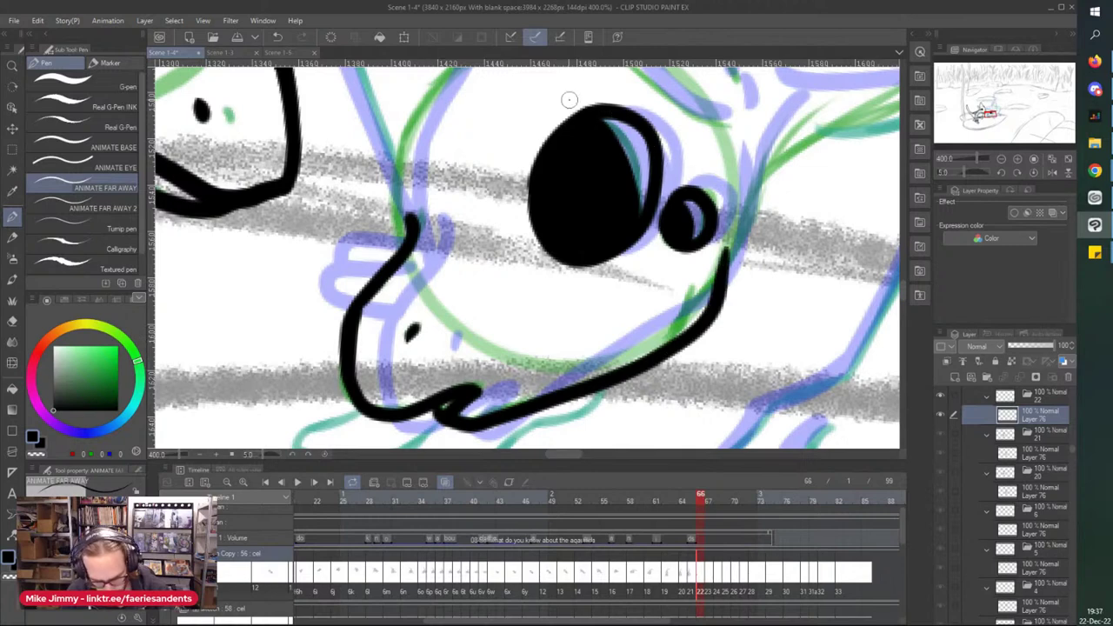
Step: Undo the lower jaw line and redraw it from the mouth up to the small eye
key(ctrl+x)
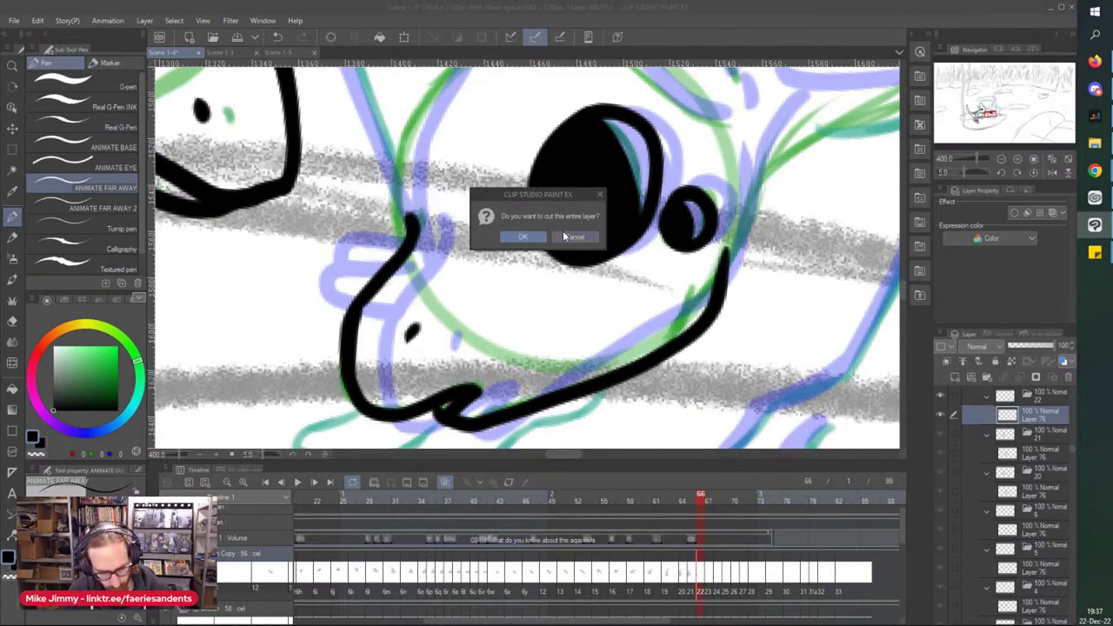
click(565, 236)
key(ctrl+z)
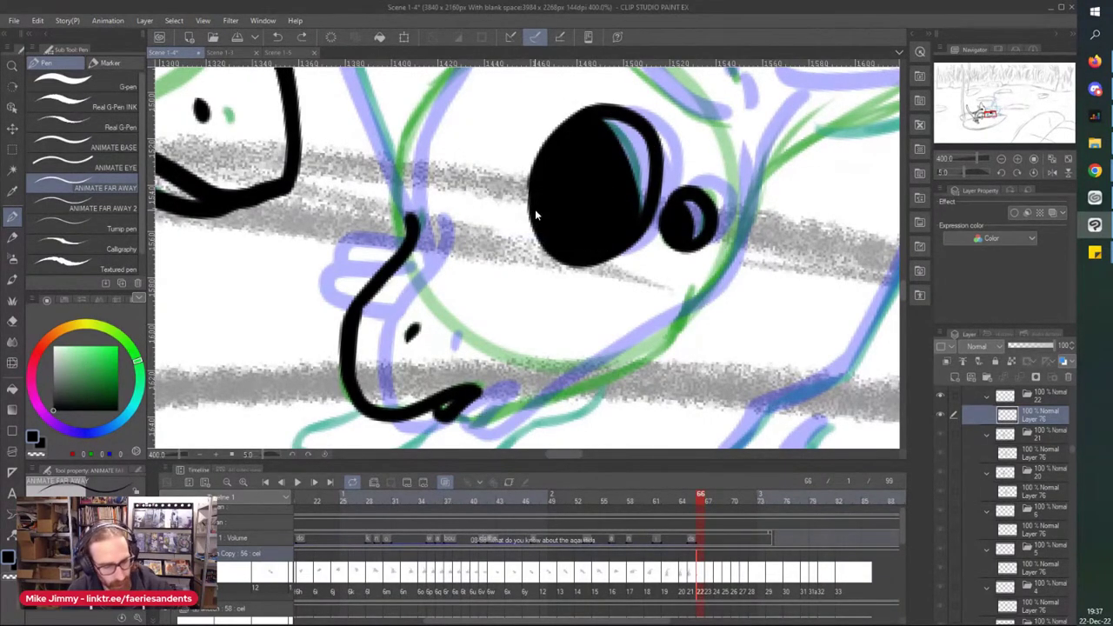
mouse_move(444, 420)
mouse_down()
mouse_move(624, 349)
mouse_move(725, 244)
mouse_up()
Step: Ink the forehead contour, the narrow brow fold above the eye and the tall pointed ear on top of the head
scroll(682, 76, down, 2)
drag(546, 91, 525, 409)
scroll(540, 255, up, 2)
scroll(520, 331, down, 3)
drag(594, 205, 565, 236)
scroll(565, 236, up, 3)
mouse_move(648, 351)
mouse_down()
mouse_move(560, 273)
mouse_move(457, 237)
mouse_move(546, 346)
mouse_move(638, 391)
mouse_up()
scroll(648, 348, down, 3)
scroll(506, 254, up, 2)
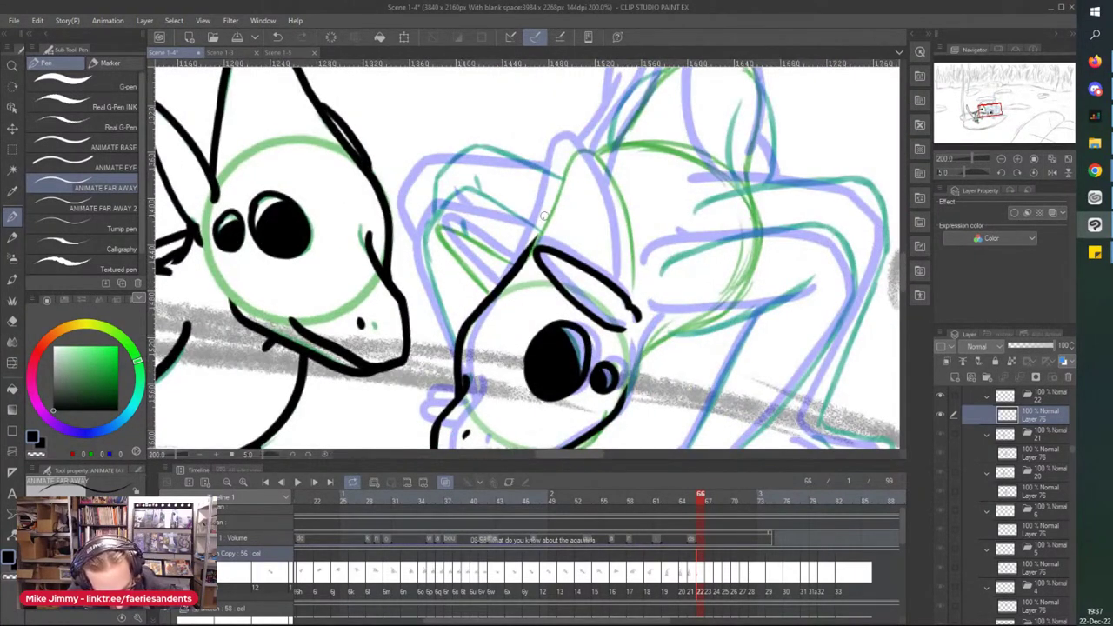
mouse_move(533, 244)
mouse_down()
mouse_move(576, 148)
mouse_move(633, 258)
mouse_up()
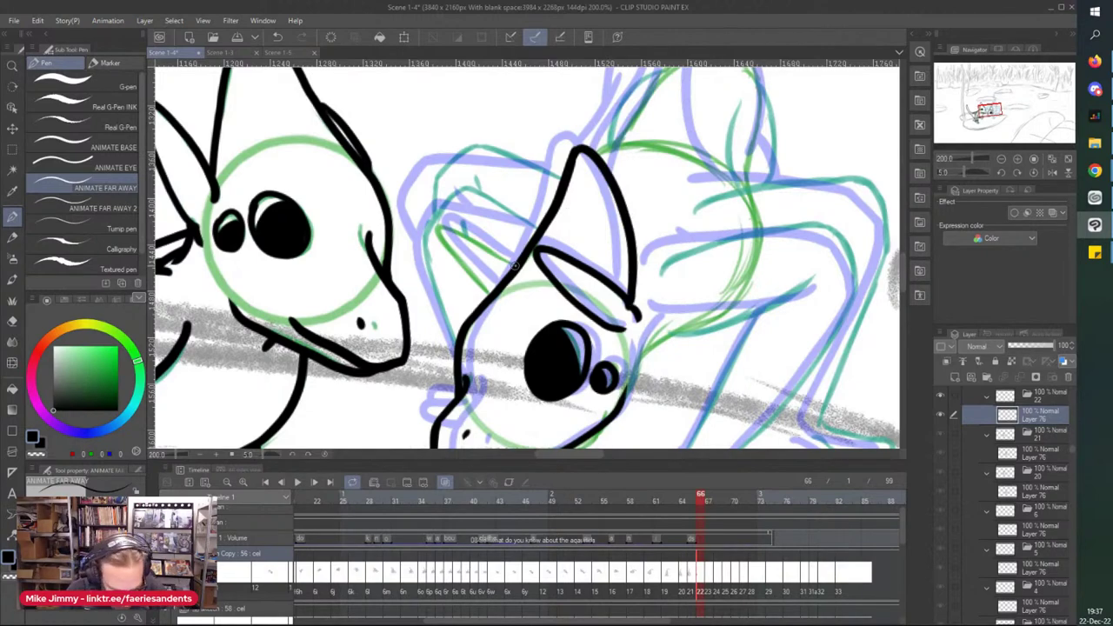
Step: Ink the small far ear behind the head and the neck line running from the jaw to the near arm
scroll(419, 240, down, 2)
scroll(539, 253, up, 4)
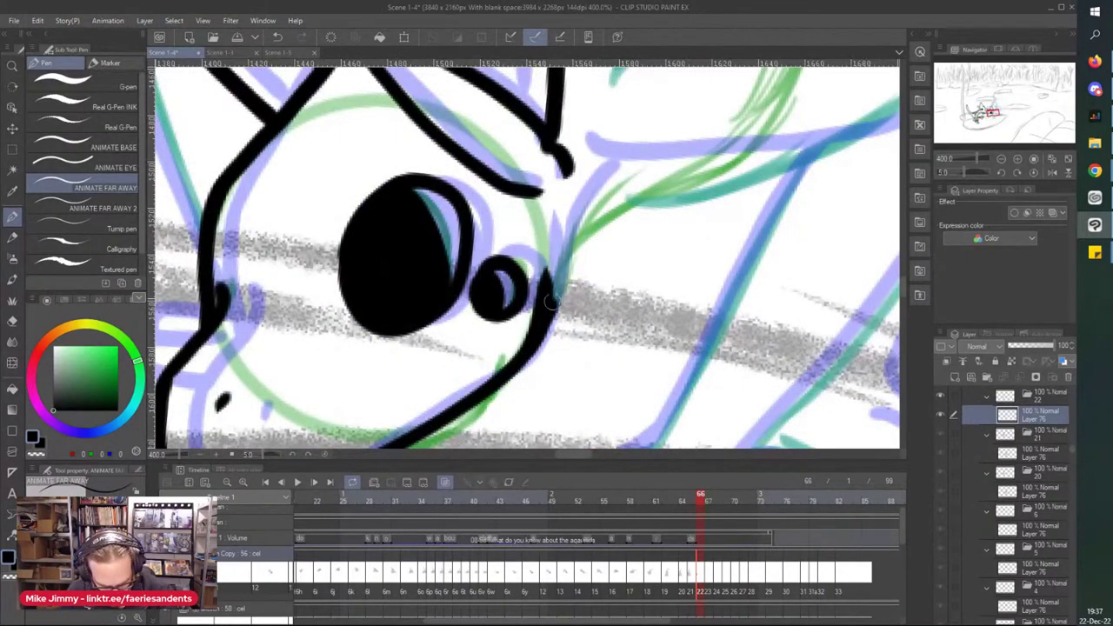
drag(545, 314, 617, 193)
drag(588, 233, 635, 196)
scroll(464, 251, down, 4)
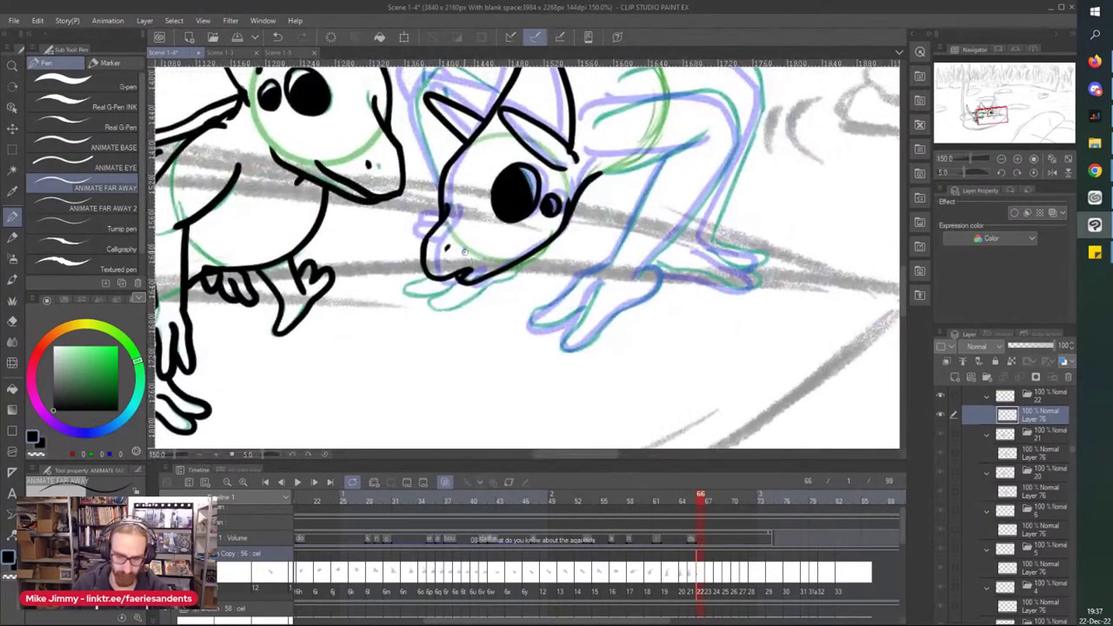
Step: Ink the near arm's upper edge down to the elbow, redrawing it after undoing, and add the upper arm's underside
scroll(463, 250, up, 4)
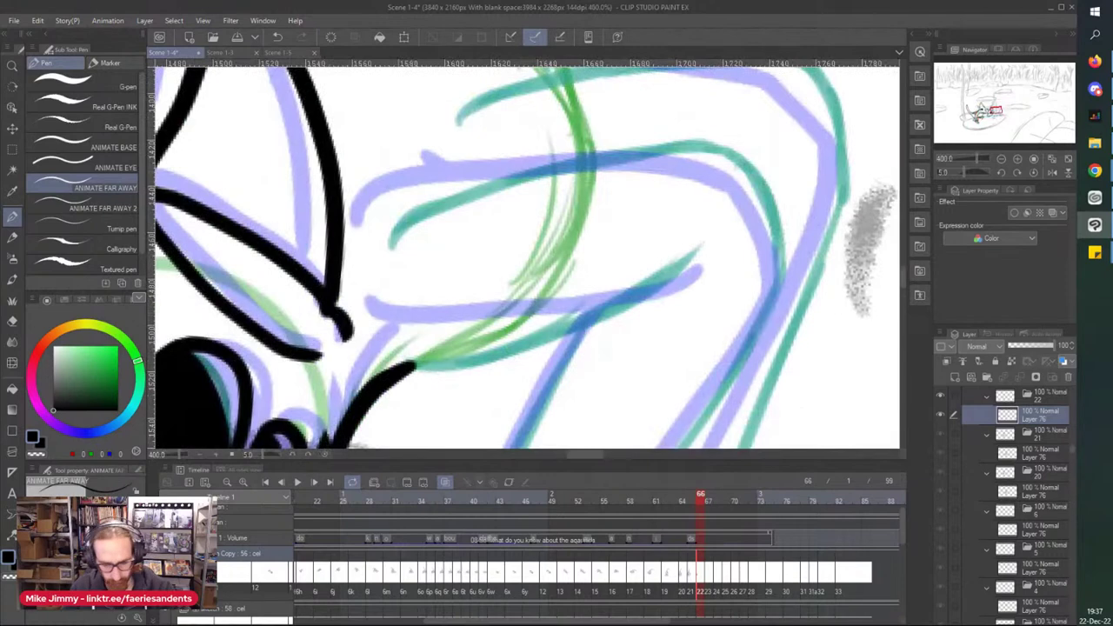
mouse_move(785, 270)
mouse_down()
mouse_move(766, 214)
mouse_move(671, 148)
mouse_move(585, 163)
mouse_move(394, 245)
mouse_up()
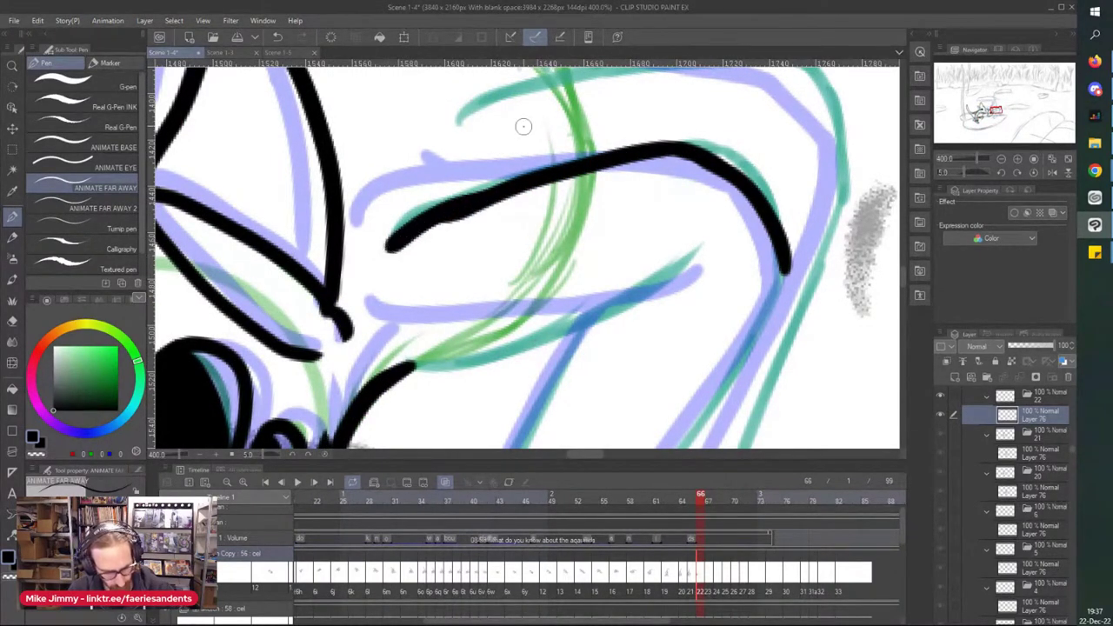
key(ctrl+z)
drag(515, 183, 391, 250)
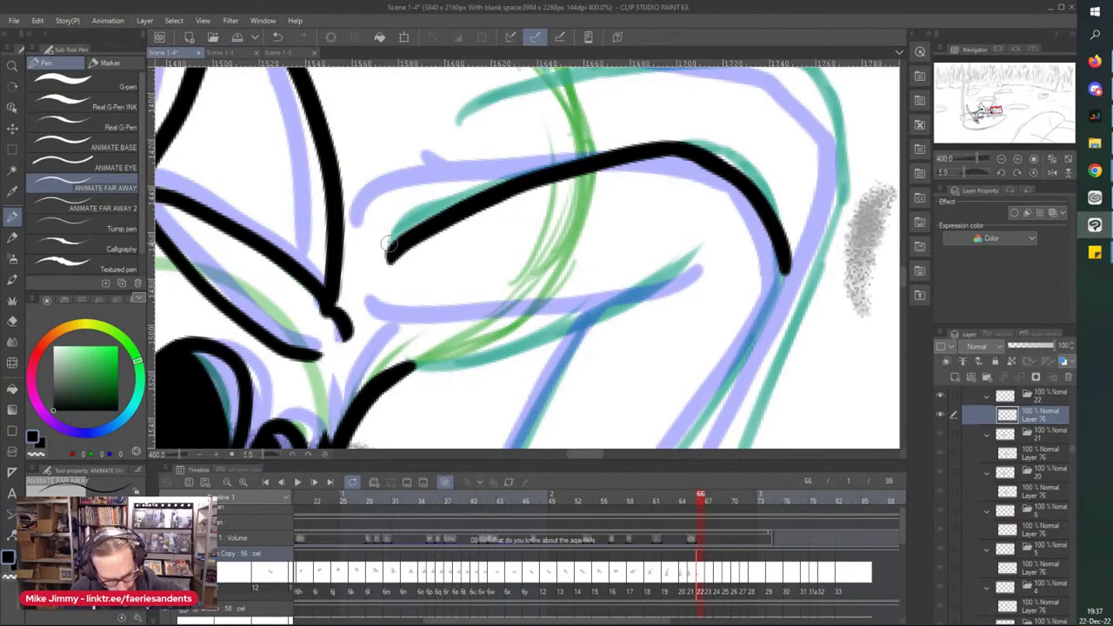
key(ctrl+z)
key(ctrl+z)
mouse_move(679, 152)
mouse_down()
mouse_move(407, 225)
mouse_move(386, 235)
mouse_move(381, 270)
mouse_up()
scroll(347, 254, down, 2)
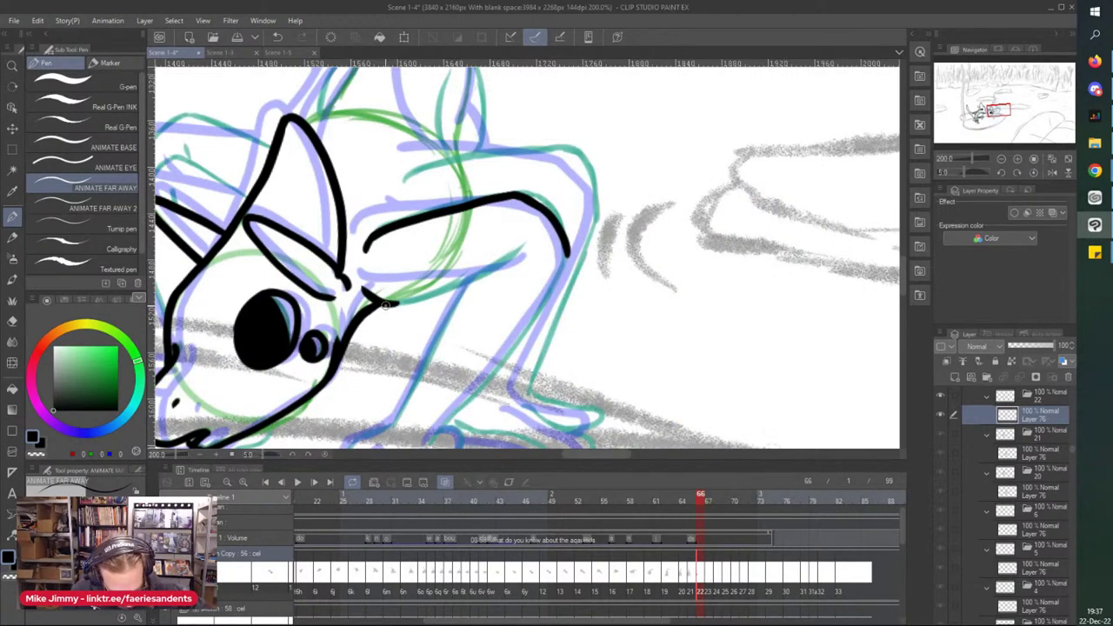
drag(431, 296, 527, 237)
scroll(440, 275, down, 2)
key(minus)
key(minus)
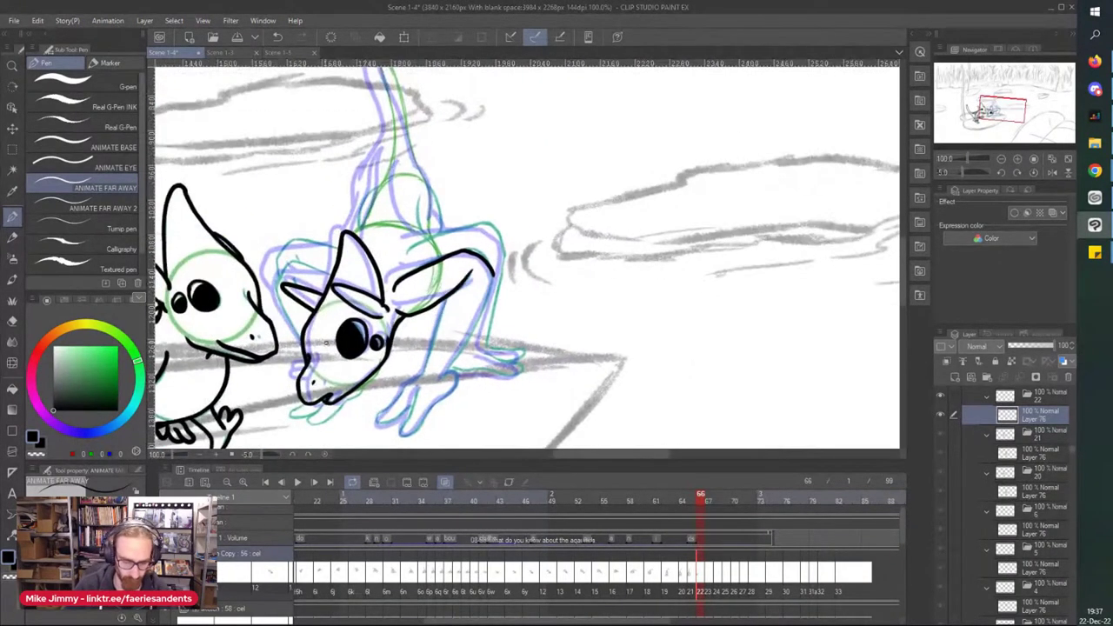
Step: Ink both sides of the near forearm and the hand with its long fingers
scroll(348, 365, up, 2)
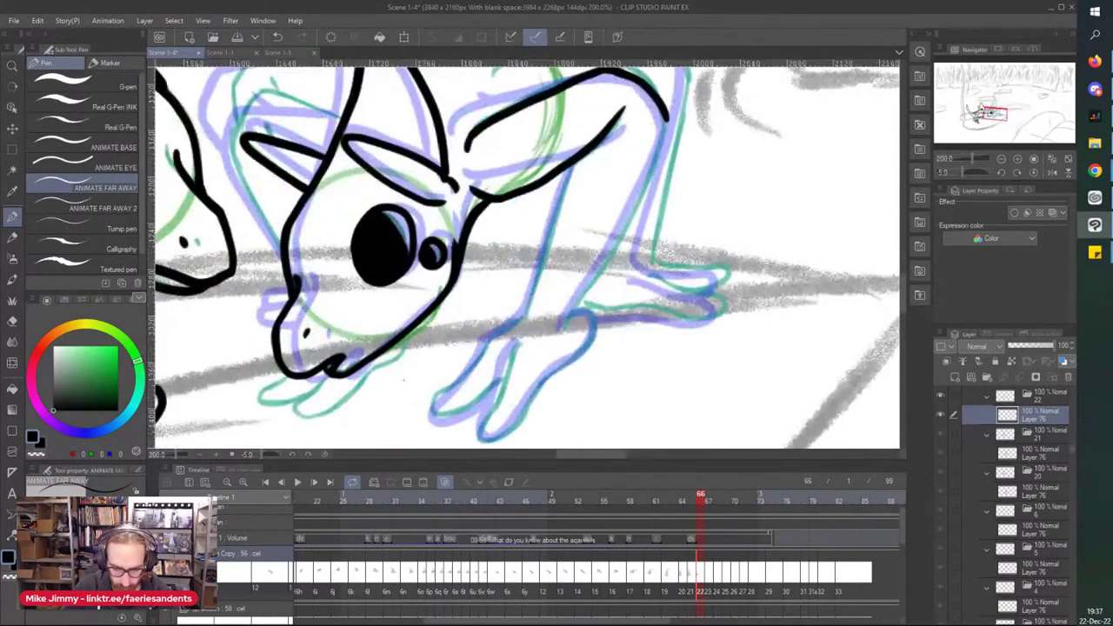
drag(568, 171, 524, 308)
mouse_move(665, 112)
mouse_down()
mouse_move(638, 192)
mouse_move(561, 330)
mouse_up()
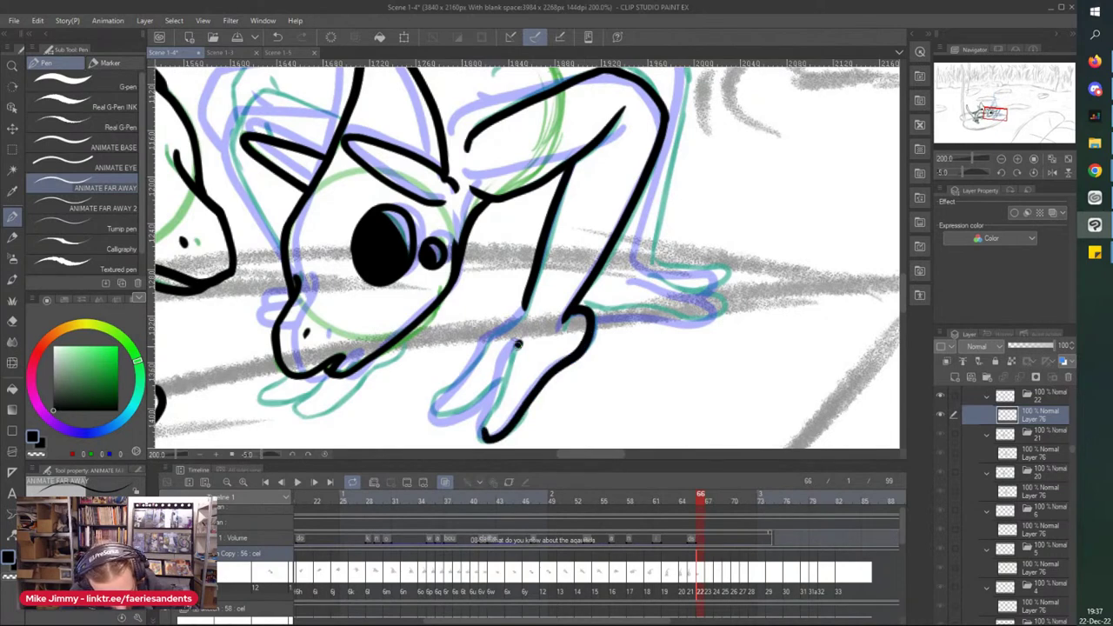
scroll(461, 350, down, 1)
scroll(456, 367, up, 3)
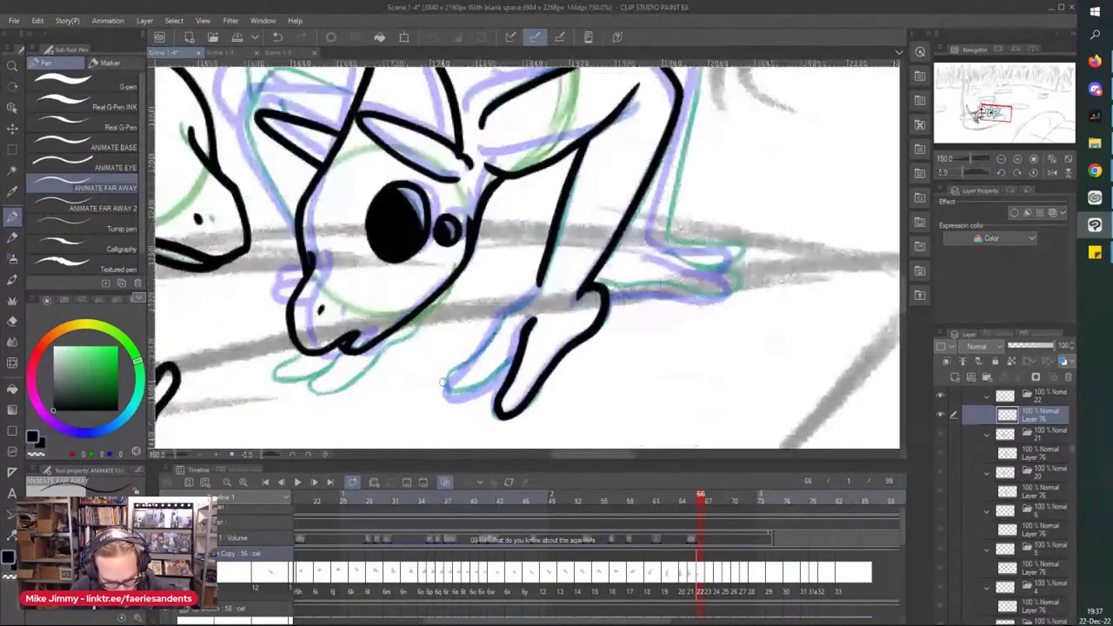
mouse_move(626, 185)
mouse_down()
mouse_move(605, 223)
mouse_move(548, 262)
mouse_move(519, 314)
mouse_move(435, 396)
mouse_move(484, 412)
mouse_move(567, 358)
mouse_up()
scroll(603, 332, down, 4)
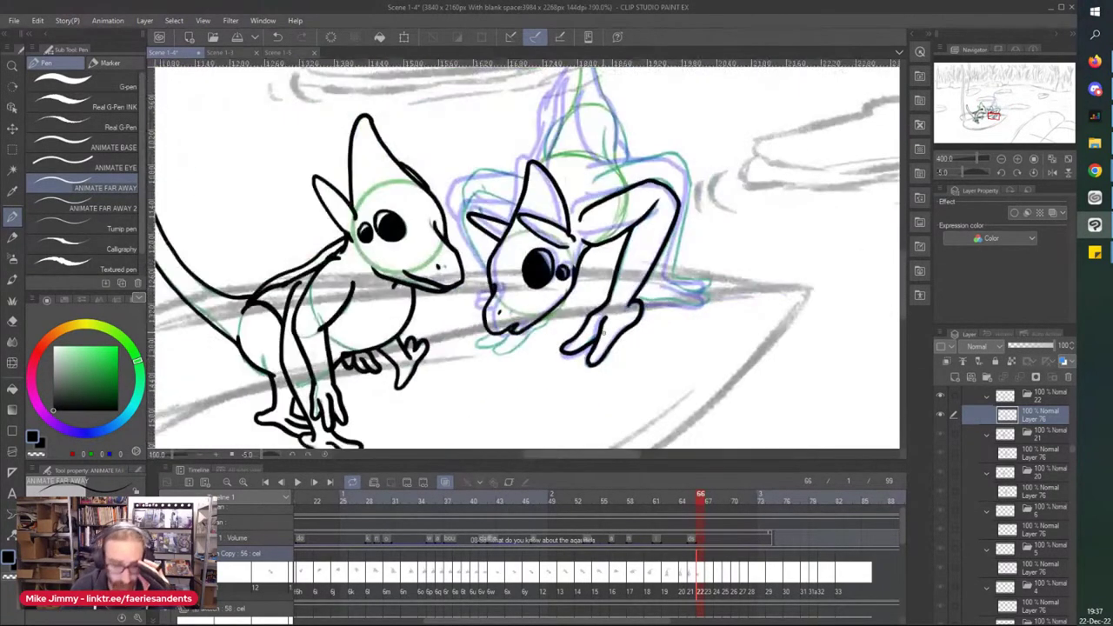
Step: Ink the far hand's two fingers showing beneath the jaw
scroll(604, 331, up, 4)
mouse_move(453, 282)
mouse_down()
mouse_move(453, 318)
mouse_move(400, 346)
mouse_move(321, 423)
mouse_move(265, 443)
mouse_move(234, 424)
mouse_move(295, 365)
mouse_up()
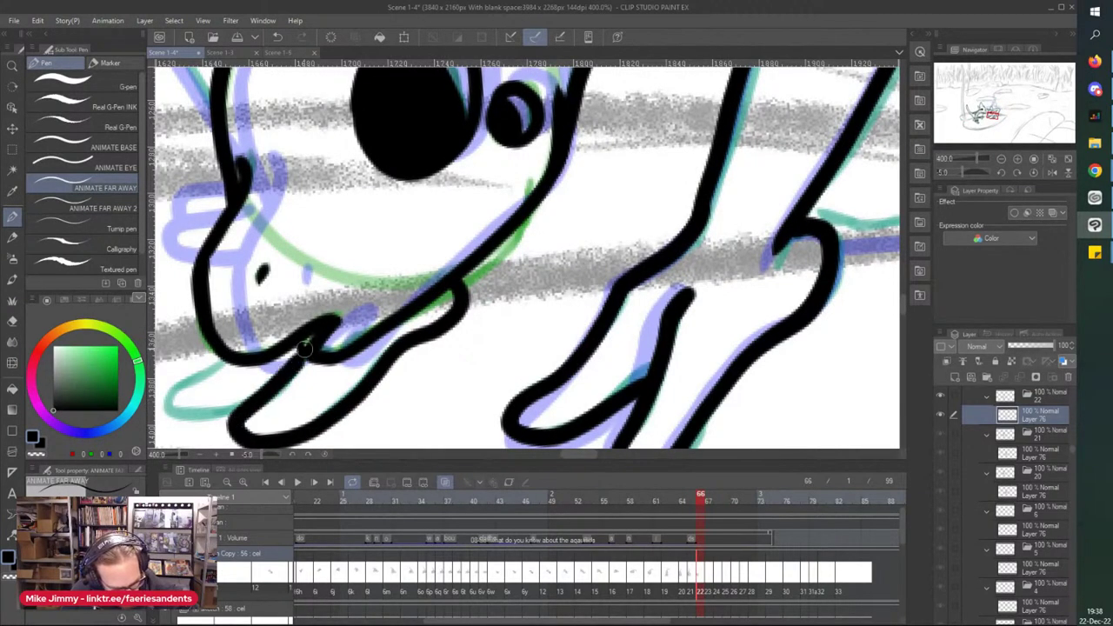
mouse_move(218, 370)
mouse_down()
mouse_move(167, 412)
mouse_move(247, 429)
mouse_up()
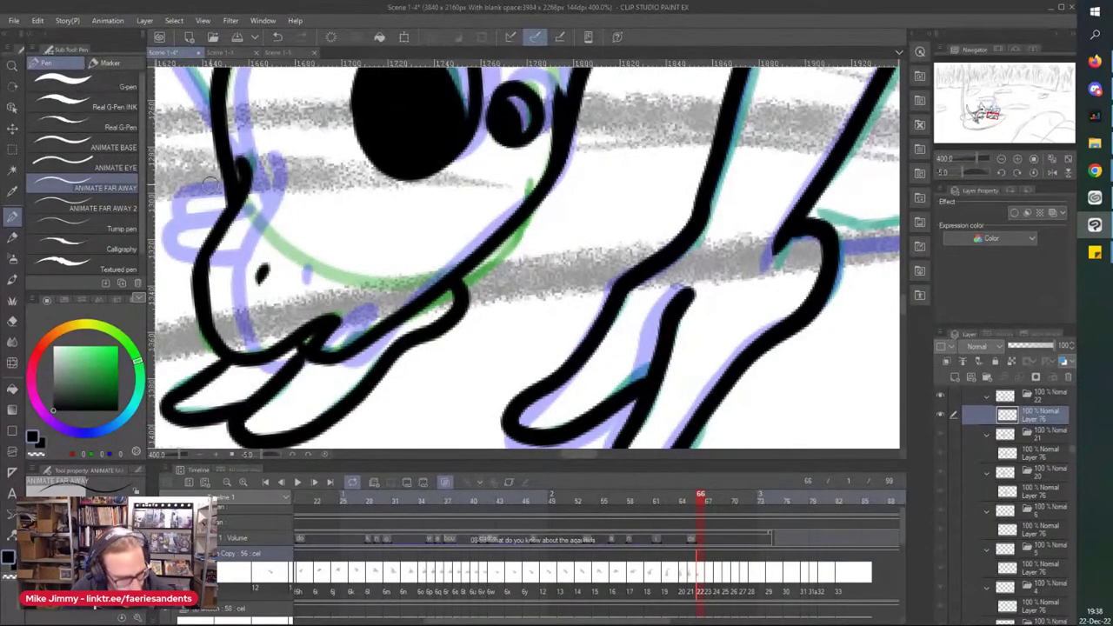
Step: Create a new A4 landscape illustration canvas, 297 × 210 mm at 600 dpi
click(14, 20)
click(33, 36)
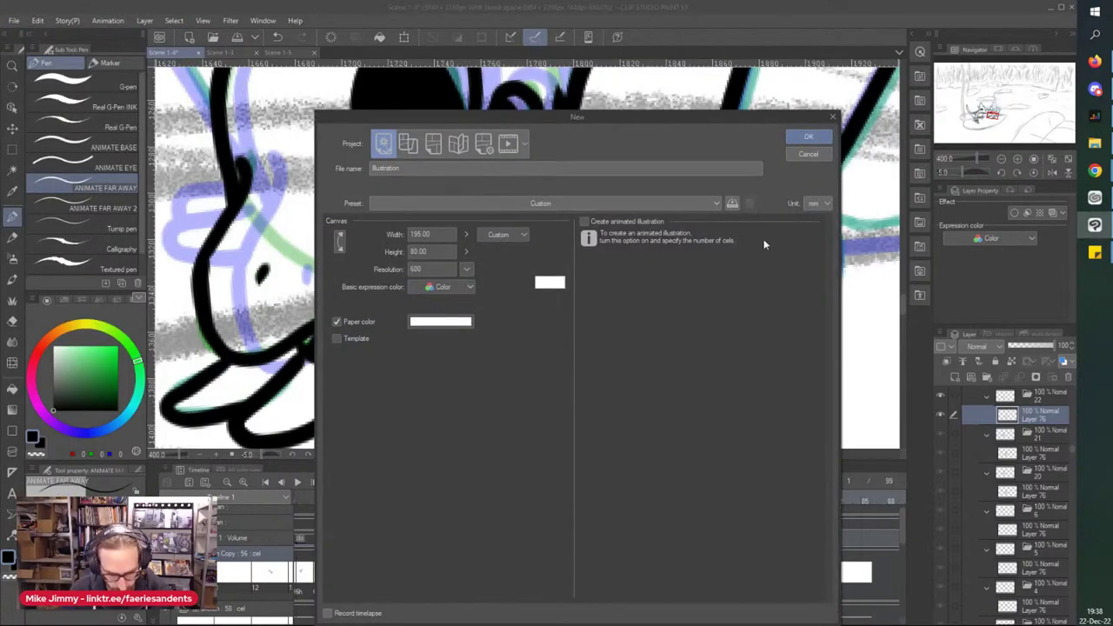
click(510, 234)
click(514, 282)
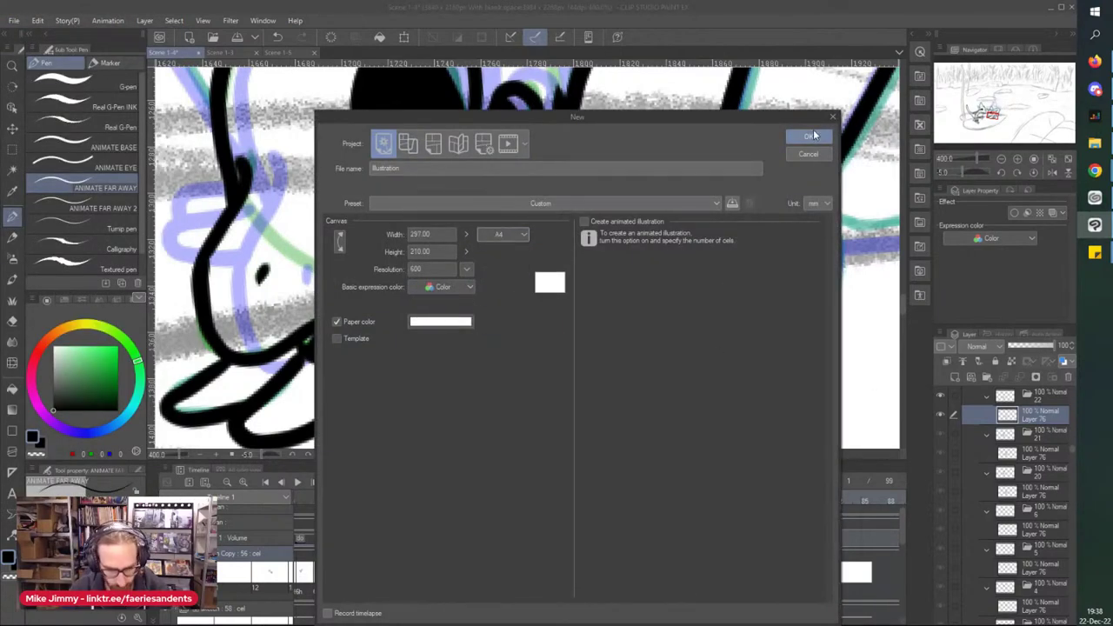
click(808, 137)
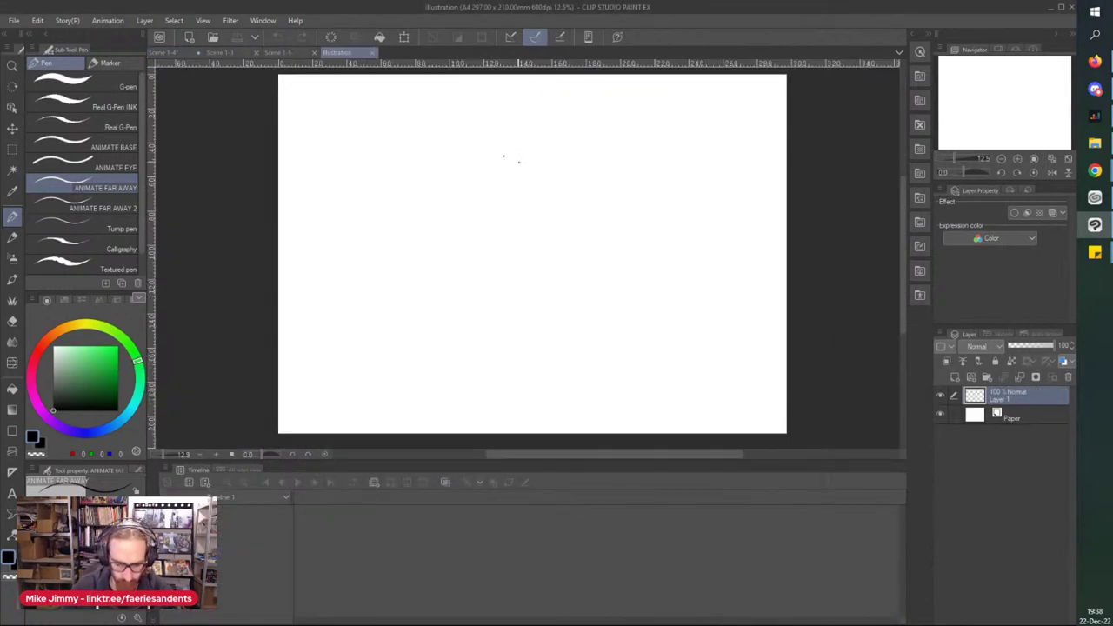
Step: Switch to the G-pen and make one trial stroke on the blank canvas, undoing it
click(105, 84)
mouse_move(427, 99)
mouse_down()
mouse_move(404, 109)
mouse_move(411, 232)
mouse_up()
key(ctrl+z)
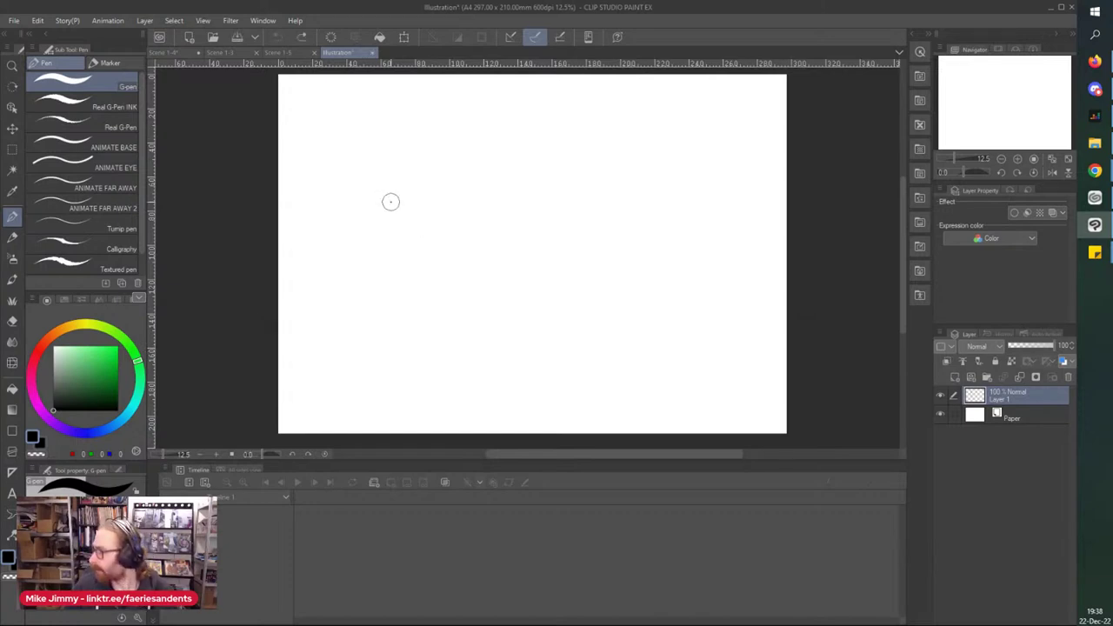
Step: Draw a row of short, thick vertical test strokes in the upper corner of the canvas
scroll(339, 87, up, 1)
scroll(339, 87, left, 1)
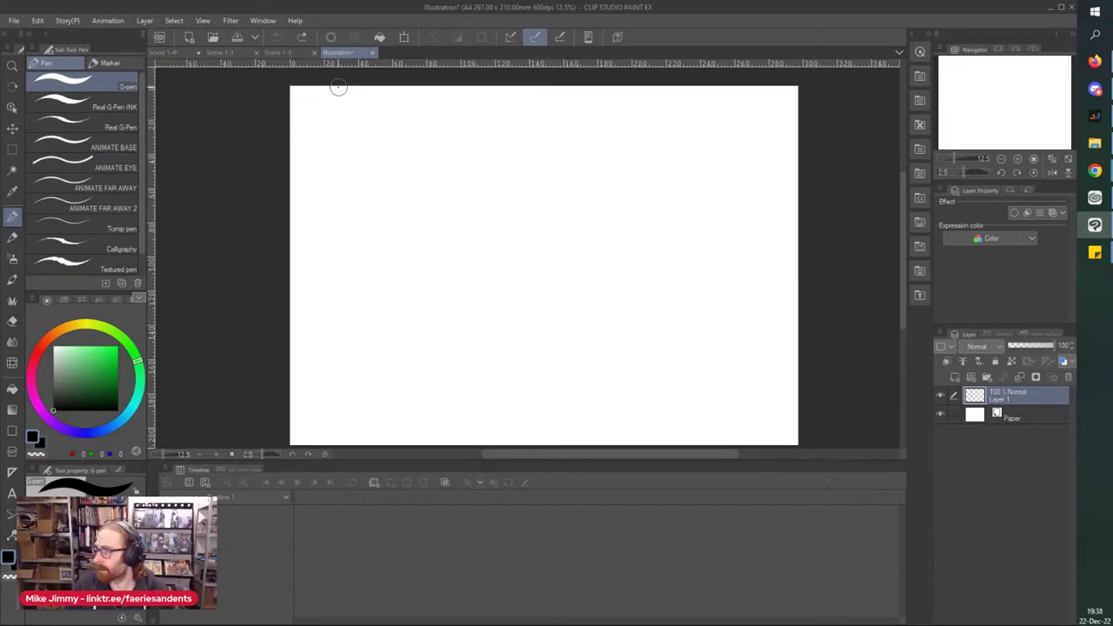
scroll(338, 87, up, 3)
scroll(251, 99, down, 5)
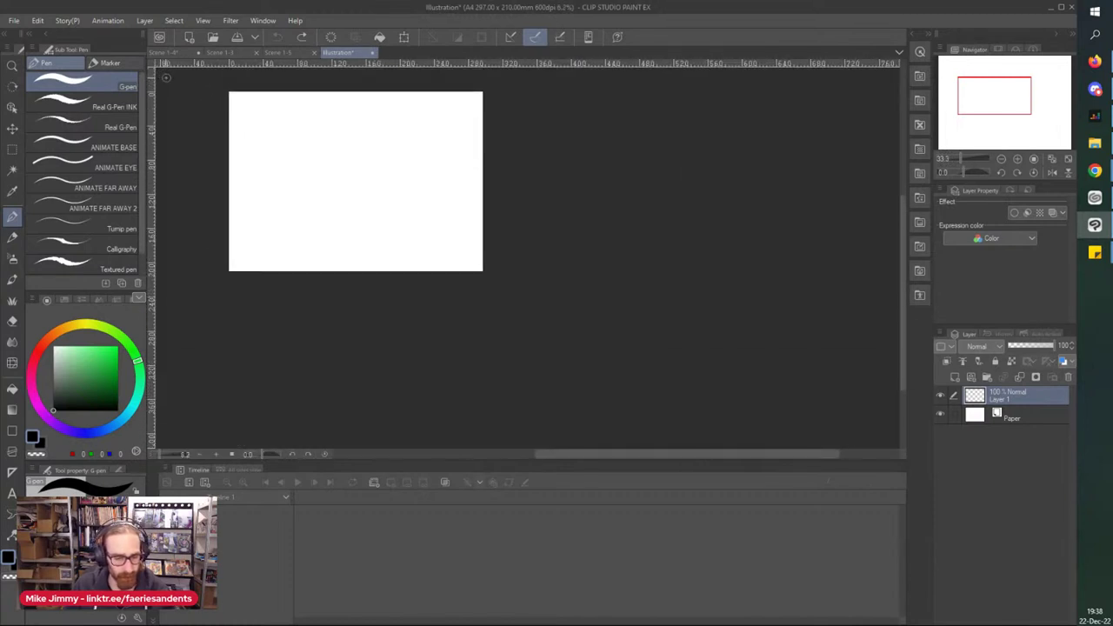
scroll(165, 77, up, 4)
drag(300, 120, 296, 235)
drag(339, 114, 331, 233)
drag(375, 115, 374, 233)
mouse_move(411, 115)
mouse_down()
mouse_move(396, 266)
mouse_move(431, 269)
mouse_up()
drag(463, 113, 457, 266)
drag(507, 115, 490, 258)
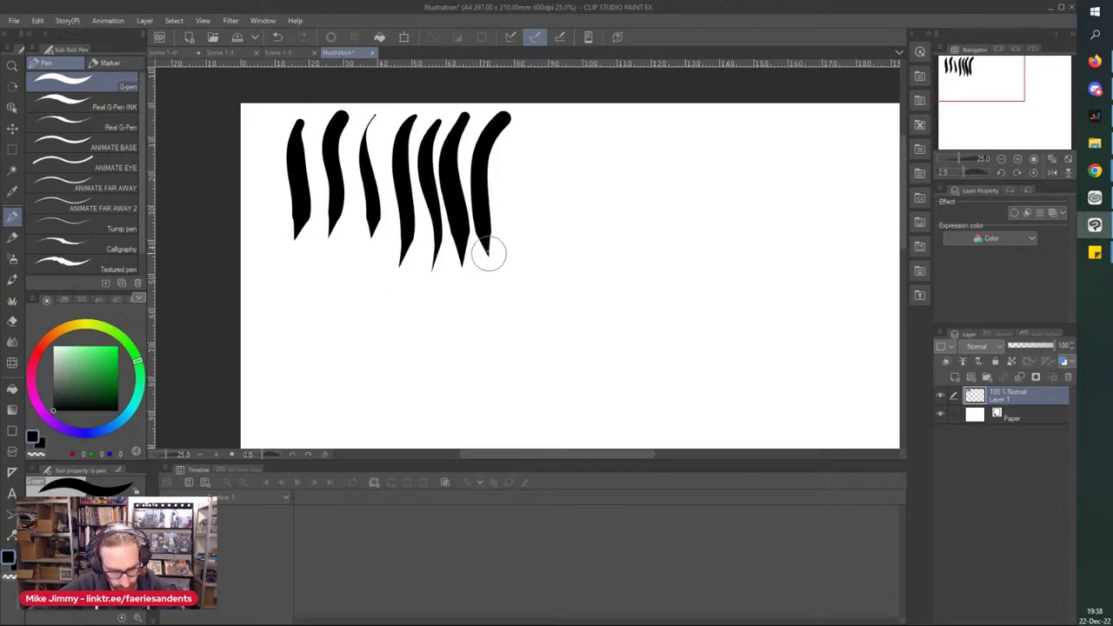
Step: Draw thick S-shaped test curves beside the vertical strokes and in a second row below them
mouse_move(606, 132)
mouse_down()
mouse_move(609, 228)
mouse_move(564, 246)
mouse_up()
mouse_move(725, 129)
mouse_down()
mouse_move(719, 205)
mouse_move(682, 205)
mouse_up()
mouse_move(758, 144)
mouse_down()
mouse_move(815, 198)
mouse_move(777, 193)
mouse_up()
mouse_move(330, 287)
mouse_down()
mouse_move(273, 300)
mouse_move(313, 352)
mouse_up()
mouse_move(416, 276)
mouse_down()
mouse_move(428, 360)
mouse_move(407, 375)
mouse_up()
mouse_move(515, 280)
mouse_down()
mouse_move(492, 406)
mouse_move(465, 366)
mouse_up()
mouse_move(603, 275)
mouse_down()
mouse_move(592, 404)
mouse_move(573, 348)
mouse_up()
drag(706, 284, 663, 375)
Step: View the G-pen's brush size dynamics and draw three S-curves of differing line weight on the blank side
scroll(481, 377, down, 4)
scroll(527, 337, up, 4)
scroll(513, 335, down, 4)
scroll(382, 397, down, 7)
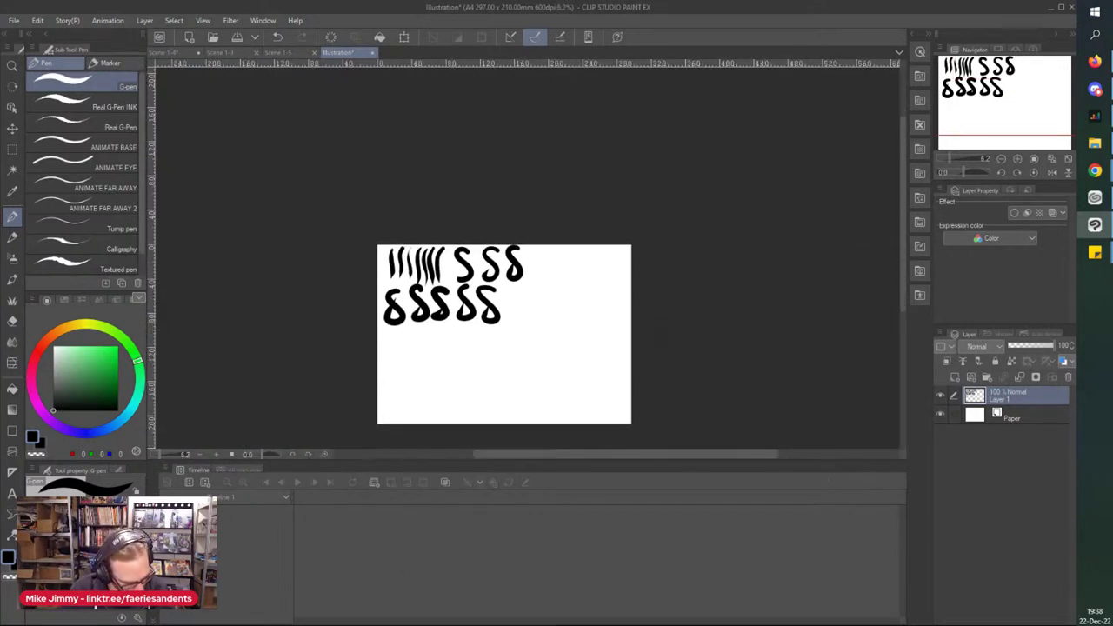
click(137, 508)
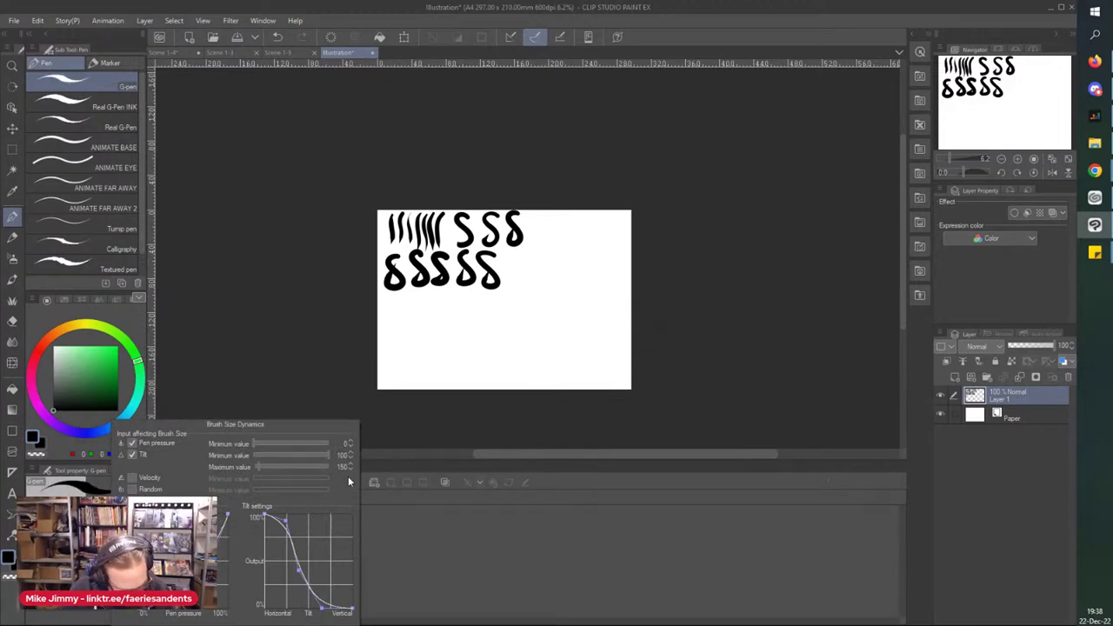
scroll(505, 328, up, 2)
drag(635, 136, 607, 217)
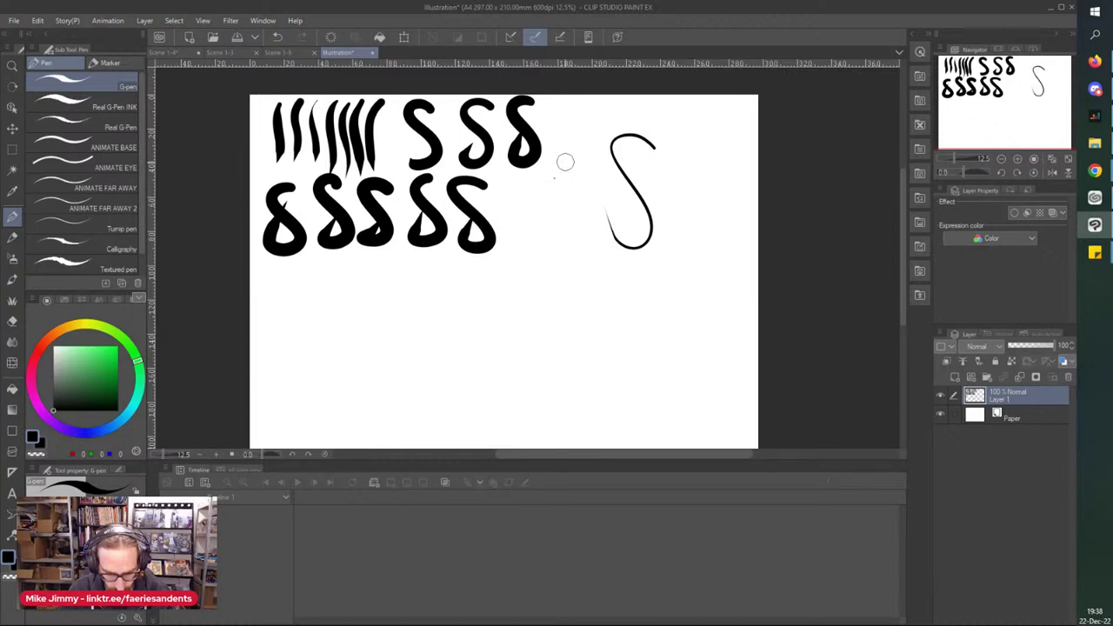
drag(715, 169, 694, 240)
mouse_move(698, 311)
mouse_down()
mouse_move(671, 372)
mouse_move(626, 316)
mouse_up()
Step: Draw a series of thin, tapering wavy strokes across the middle of the canvas
mouse_move(561, 235)
mouse_down()
mouse_move(533, 352)
mouse_move(567, 348)
mouse_up()
drag(605, 235, 590, 353)
drag(610, 258, 600, 378)
drag(518, 248, 492, 405)
drag(527, 275, 527, 414)
drag(483, 257, 468, 386)
drag(495, 284, 478, 422)
drag(448, 263, 438, 393)
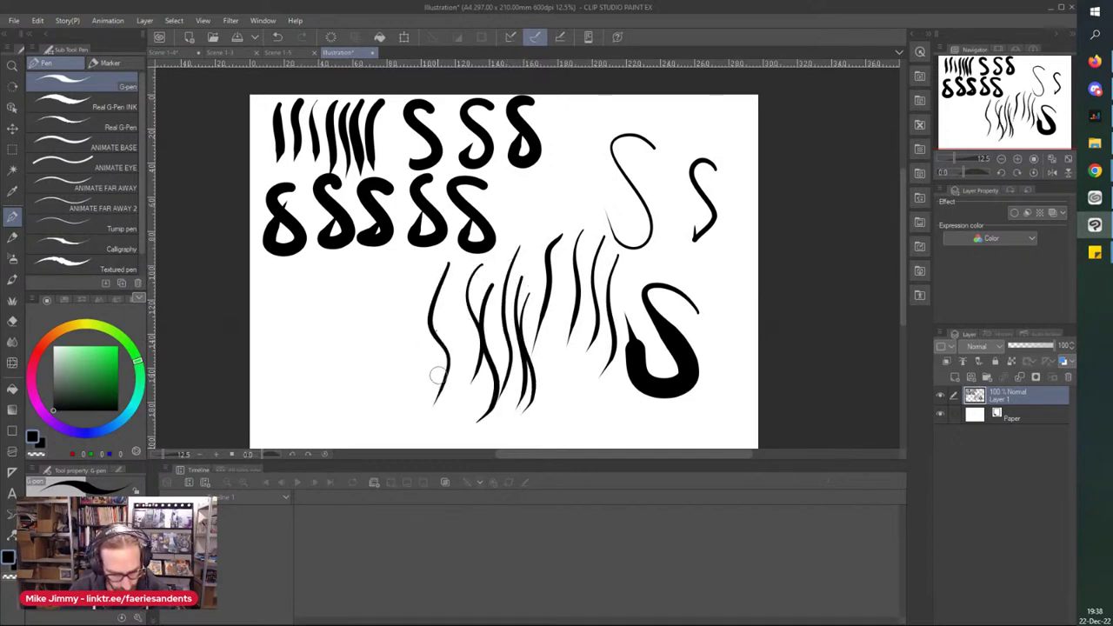
Step: Draw large test circles around and over the existing strokes, varying the pen pressure
mouse_move(369, 399)
mouse_down()
mouse_move(327, 303)
mouse_move(305, 376)
mouse_up()
drag(334, 320, 350, 393)
mouse_move(383, 313)
mouse_down()
mouse_move(400, 331)
mouse_move(443, 287)
mouse_up()
drag(563, 165, 581, 187)
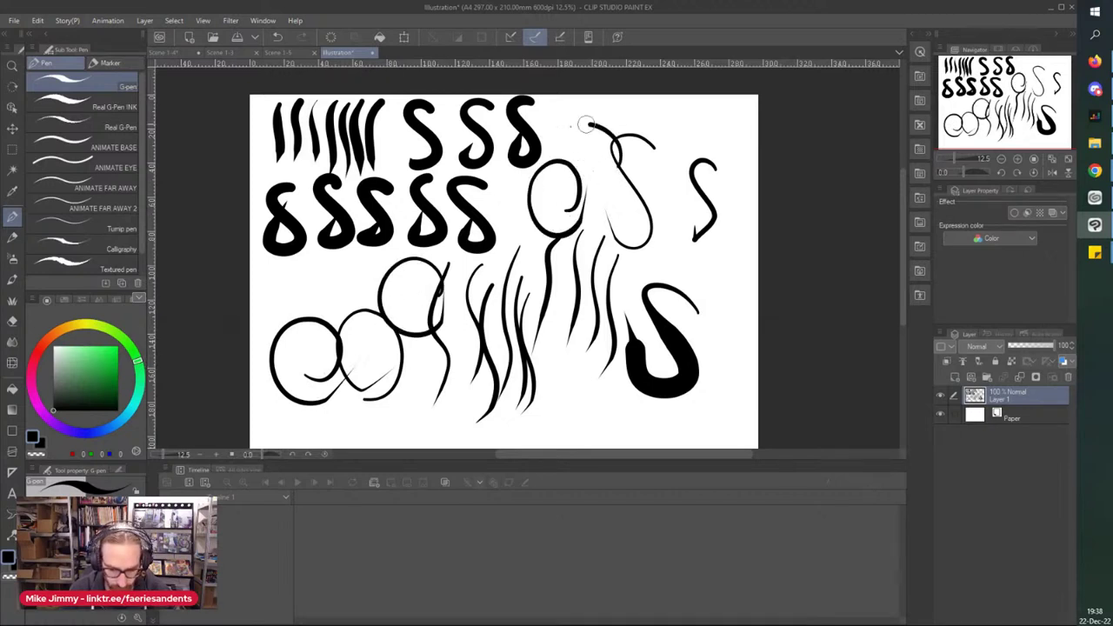
drag(610, 132, 648, 161)
mouse_move(600, 424)
mouse_down()
mouse_move(556, 352)
mouse_move(620, 415)
mouse_up()
mouse_move(730, 423)
mouse_down()
mouse_move(726, 313)
mouse_move(696, 424)
mouse_up()
drag(678, 282, 639, 268)
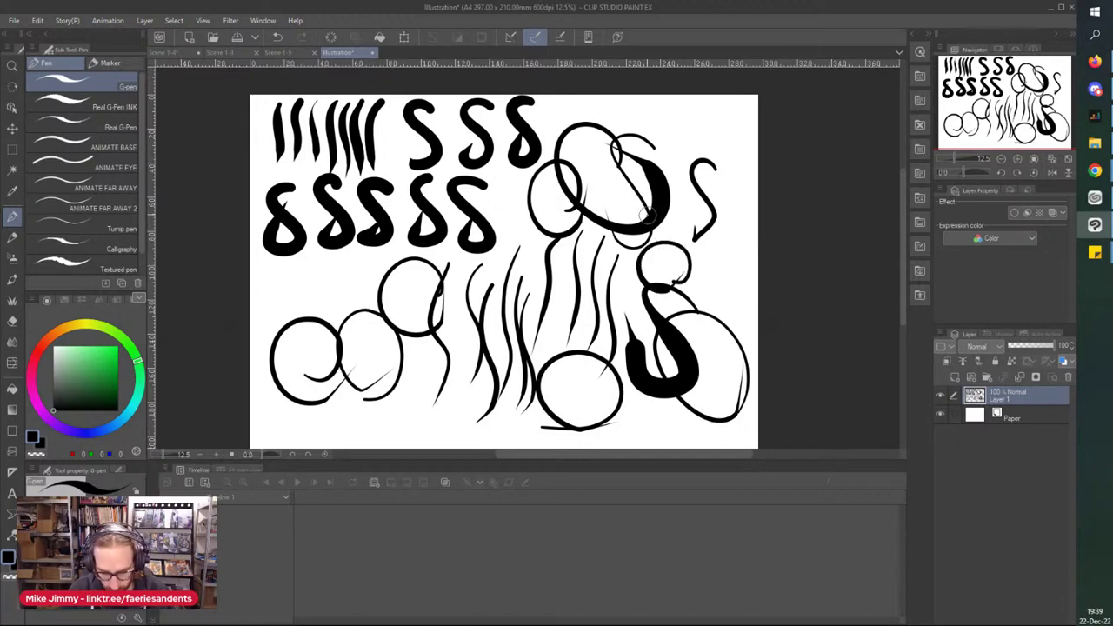
drag(555, 333, 566, 313)
Step: Draw five small test circles in the gap between the S-curves and the wavy strokes
key(ctrl+plus)
key(ctrl+plus)
key(ctrl+plus)
mouse_move(507, 214)
mouse_down()
mouse_move(497, 186)
mouse_move(513, 214)
mouse_up()
drag(574, 253, 556, 277)
mouse_move(496, 259)
mouse_down()
mouse_move(469, 280)
mouse_move(493, 266)
mouse_up()
mouse_move(664, 265)
mouse_down()
mouse_move(661, 280)
mouse_move(651, 277)
mouse_move(643, 329)
mouse_up()
drag(556, 157, 538, 176)
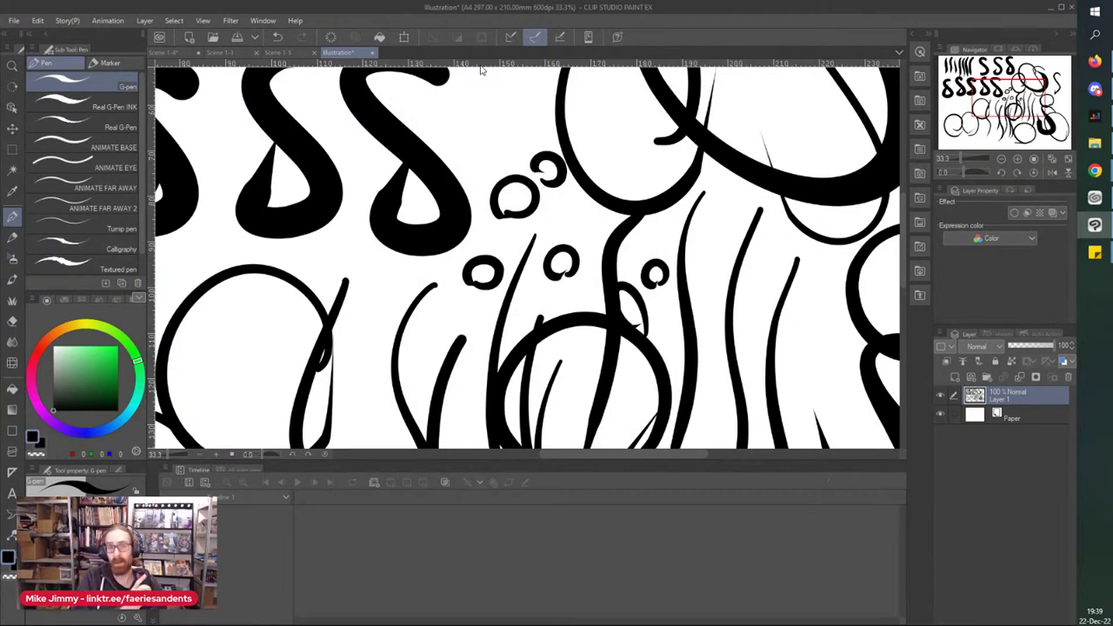
Step: Clear all the test strokes from Layer 1
key(ctrl+minus)
key(ctrl+minus)
key(ctrl+minus)
key(ctrl+minus)
key(ctrl+minus)
key(ctrl+minus)
key(ctrl+minus)
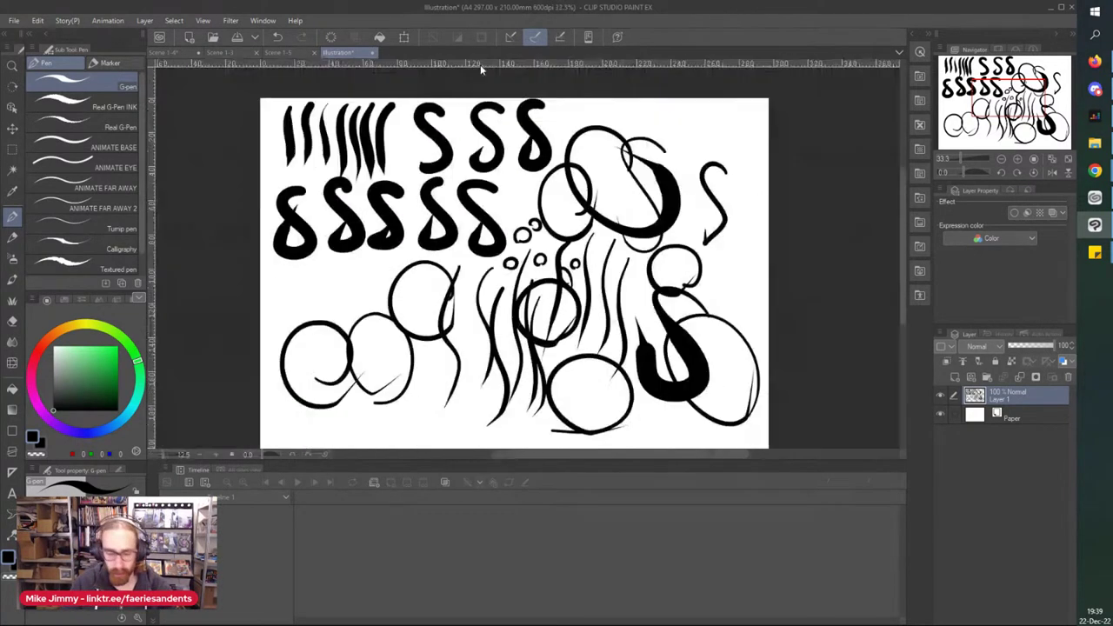
scroll(480, 64, up, 4)
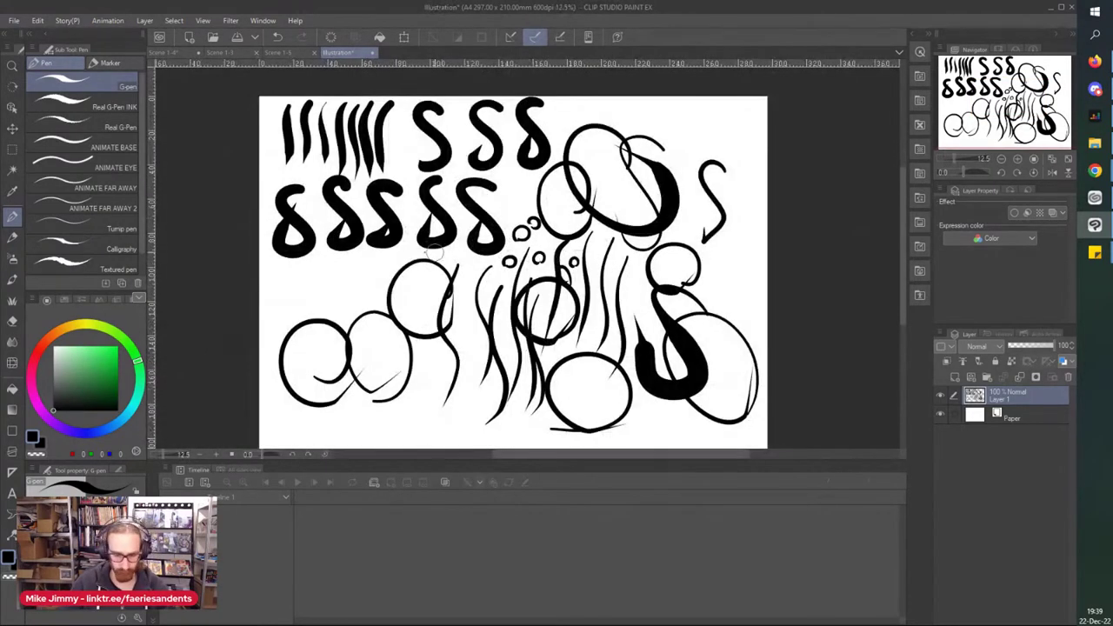
key(Delete)
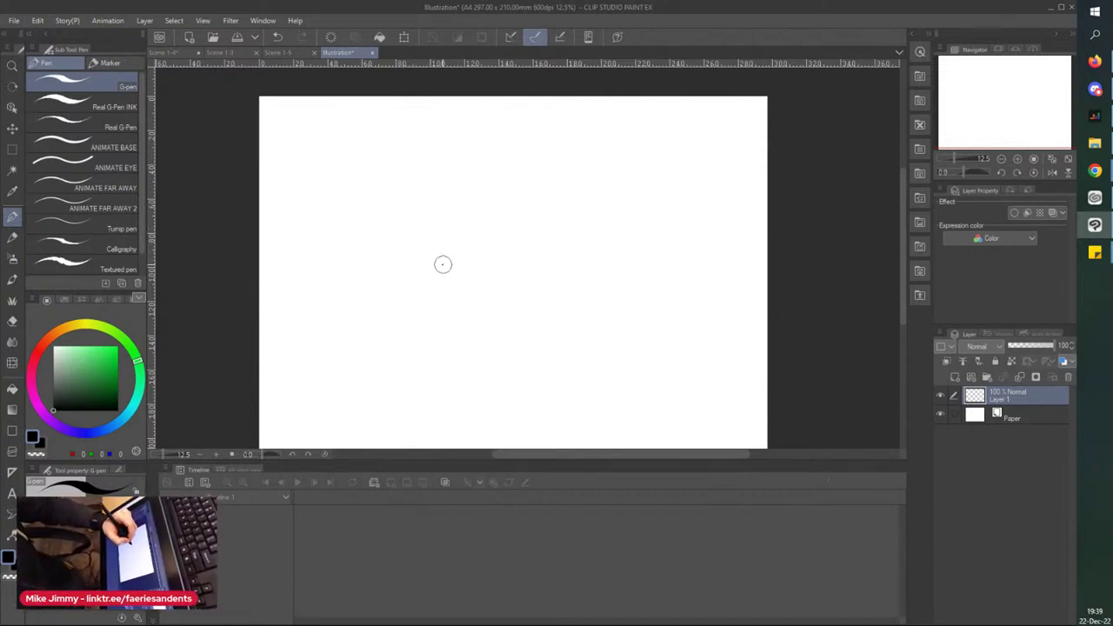
Step: Draw five separate circles of different sizes with varying line weight on the cleared canvas
drag(458, 292, 471, 195)
mouse_move(572, 367)
mouse_down()
mouse_move(624, 331)
mouse_move(563, 363)
mouse_up()
mouse_move(439, 302)
mouse_down()
mouse_move(395, 348)
mouse_move(426, 344)
mouse_up()
mouse_move(495, 352)
mouse_down()
mouse_move(477, 383)
mouse_move(500, 400)
mouse_up()
drag(584, 214, 596, 250)
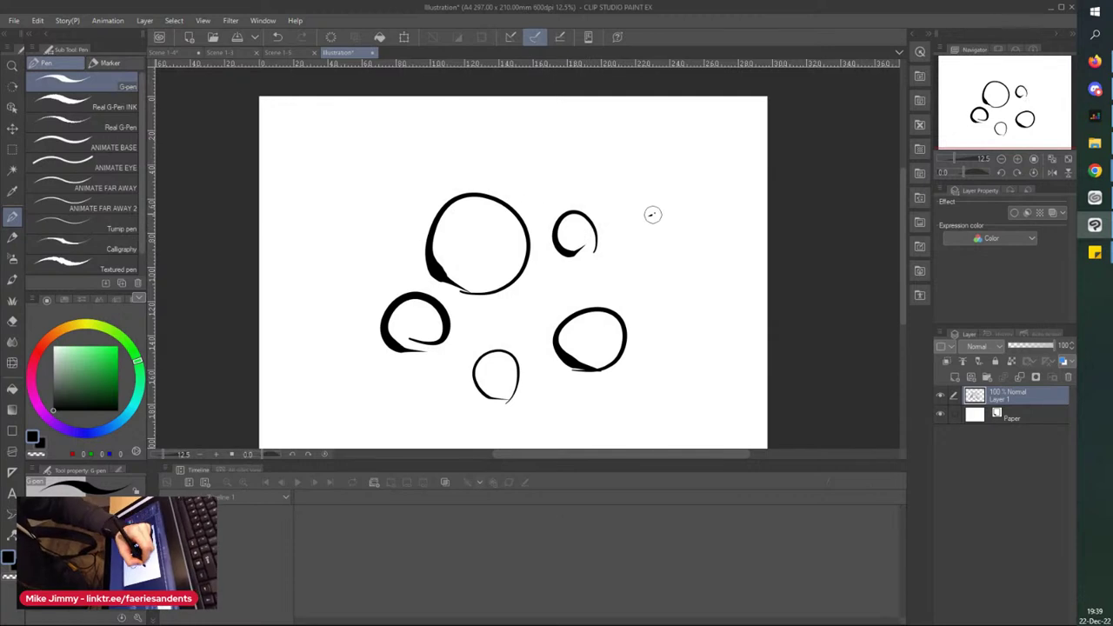
Step: Draw more small test circles and long looping S-curves around and across the five existing circles
drag(649, 216, 634, 199)
drag(429, 175, 419, 179)
mouse_move(363, 227)
mouse_down()
mouse_move(377, 256)
mouse_move(345, 233)
mouse_up()
drag(344, 177, 339, 196)
mouse_move(548, 122)
mouse_down()
mouse_move(558, 198)
mouse_move(500, 233)
mouse_up()
mouse_move(641, 134)
mouse_down()
mouse_move(652, 193)
mouse_move(615, 234)
mouse_up()
mouse_move(544, 287)
mouse_down()
mouse_move(553, 334)
mouse_move(455, 354)
mouse_up()
mouse_move(443, 213)
mouse_down()
mouse_move(429, 359)
mouse_move(347, 265)
mouse_up()
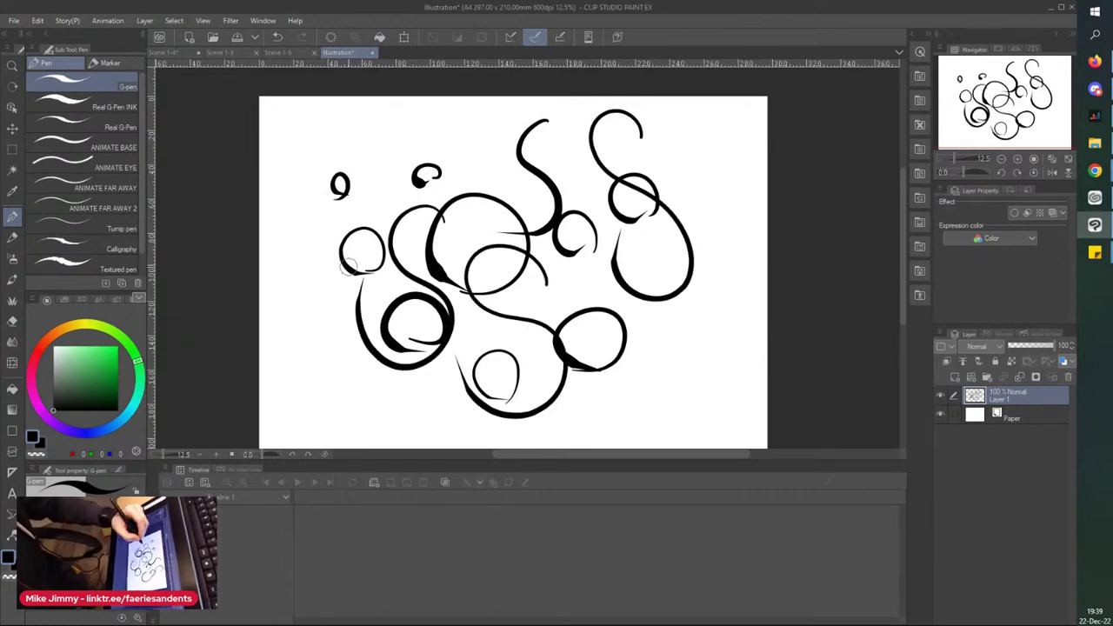
mouse_move(695, 333)
mouse_down()
mouse_move(647, 305)
mouse_move(641, 378)
mouse_move(648, 348)
mouse_up()
mouse_move(730, 174)
mouse_down()
mouse_move(654, 294)
mouse_move(608, 227)
mouse_up()
mouse_move(523, 137)
mouse_down()
mouse_move(563, 271)
mouse_move(502, 298)
mouse_move(562, 250)
mouse_move(521, 264)
mouse_move(443, 180)
mouse_move(489, 265)
mouse_move(430, 356)
mouse_move(525, 262)
mouse_up()
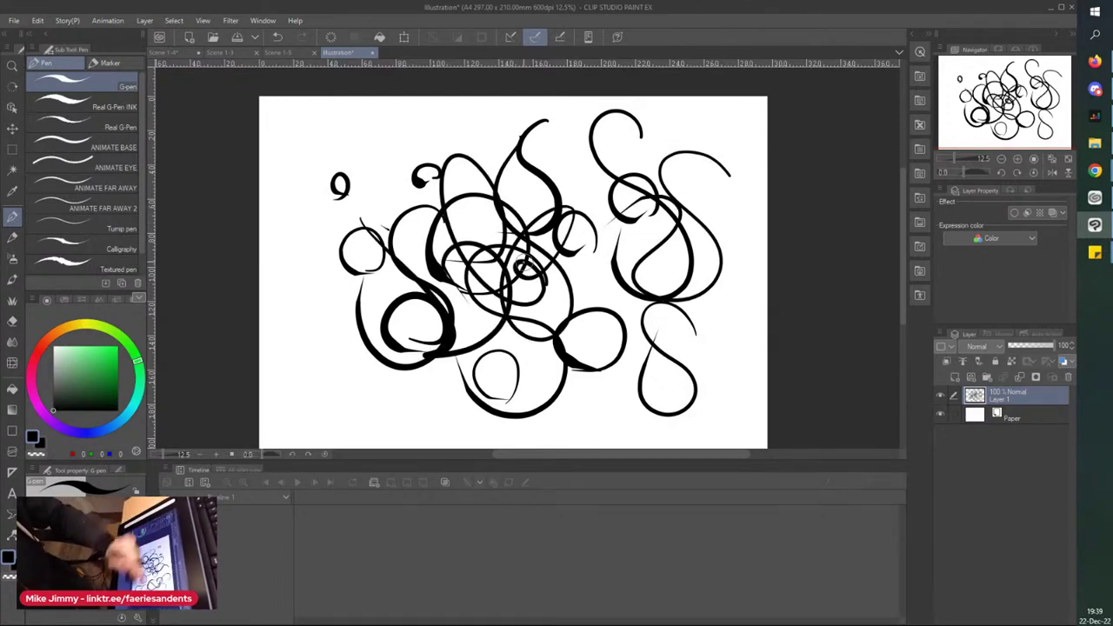
Step: Clear the test strokes from Layer 1 and handwrite "Let's write something" across the blank canvas
key(Delete)
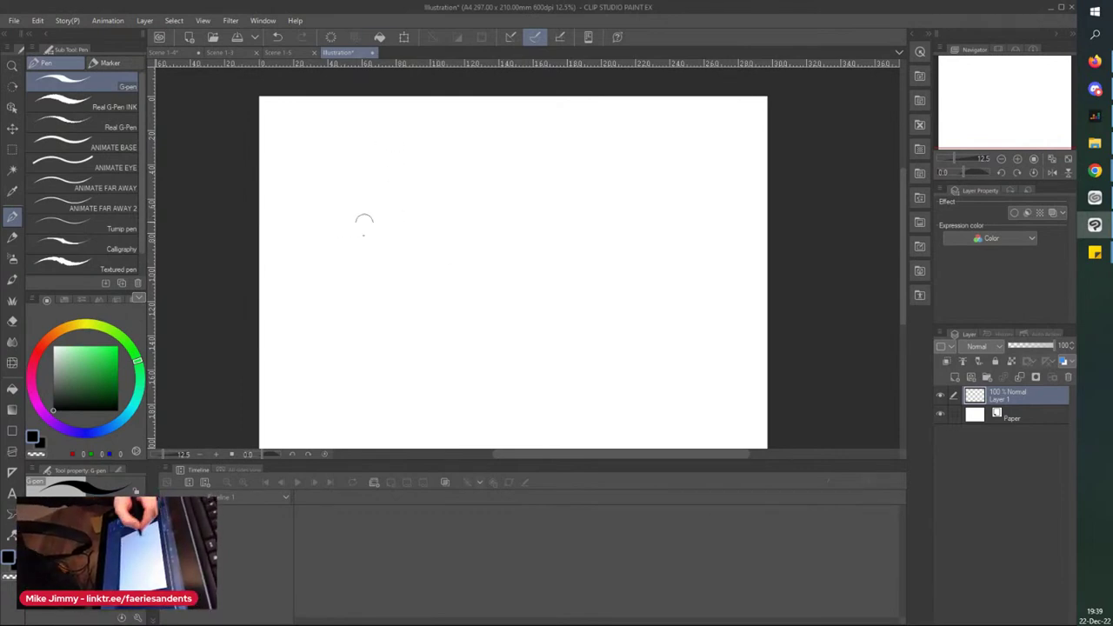
mouse_move(380, 182)
mouse_down()
mouse_move(371, 166)
mouse_move(395, 224)
mouse_move(377, 236)
mouse_move(418, 226)
mouse_move(426, 213)
mouse_up()
drag(450, 207, 421, 269)
mouse_move(464, 209)
mouse_down()
mouse_move(489, 233)
mouse_move(510, 217)
mouse_move(525, 242)
mouse_move(551, 205)
mouse_move(562, 241)
mouse_move(597, 181)
mouse_move(622, 208)
mouse_up()
mouse_move(366, 360)
mouse_down()
mouse_move(411, 342)
mouse_move(406, 367)
mouse_move(439, 340)
mouse_move(470, 359)
mouse_move(536, 301)
mouse_move(519, 341)
mouse_move(567, 265)
mouse_move(552, 307)
mouse_move(607, 346)
mouse_up()
click(609, 280)
mouse_move(598, 305)
mouse_down()
mouse_move(603, 338)
mouse_move(669, 322)
mouse_move(685, 266)
mouse_up()
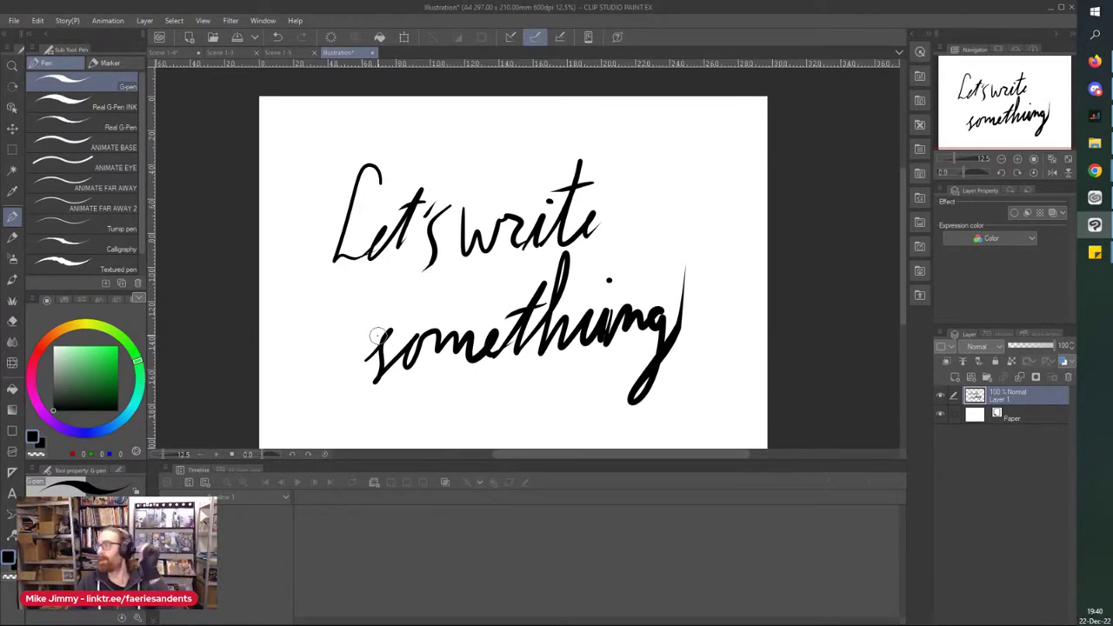
Step: Close the test illustration without saving it and return to the Scene 1-4 animation
click(374, 54)
click(545, 233)
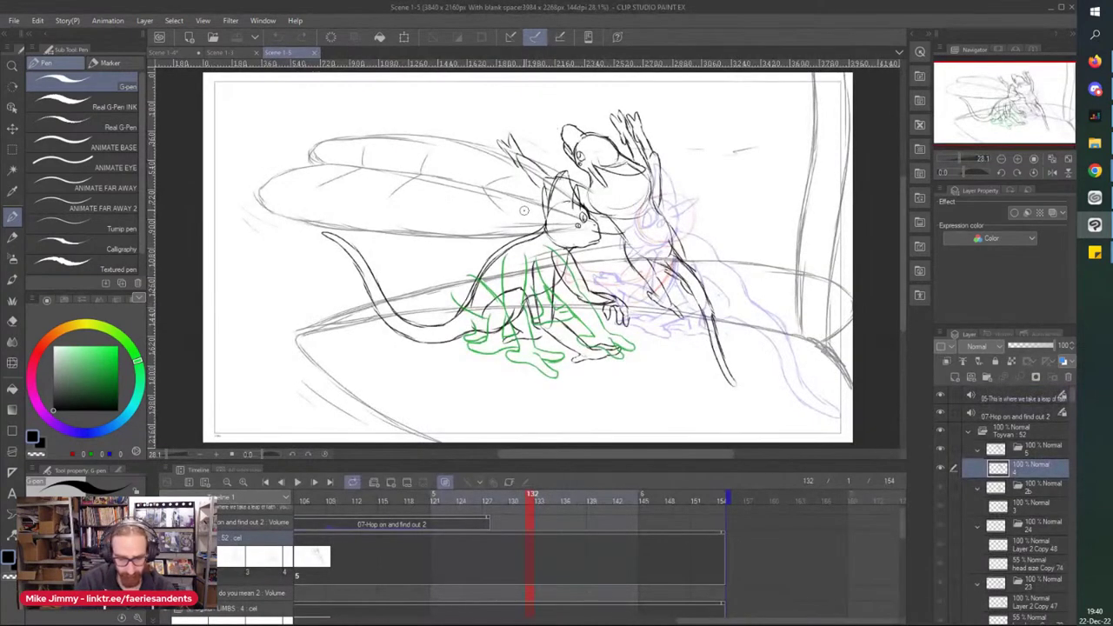
click(166, 52)
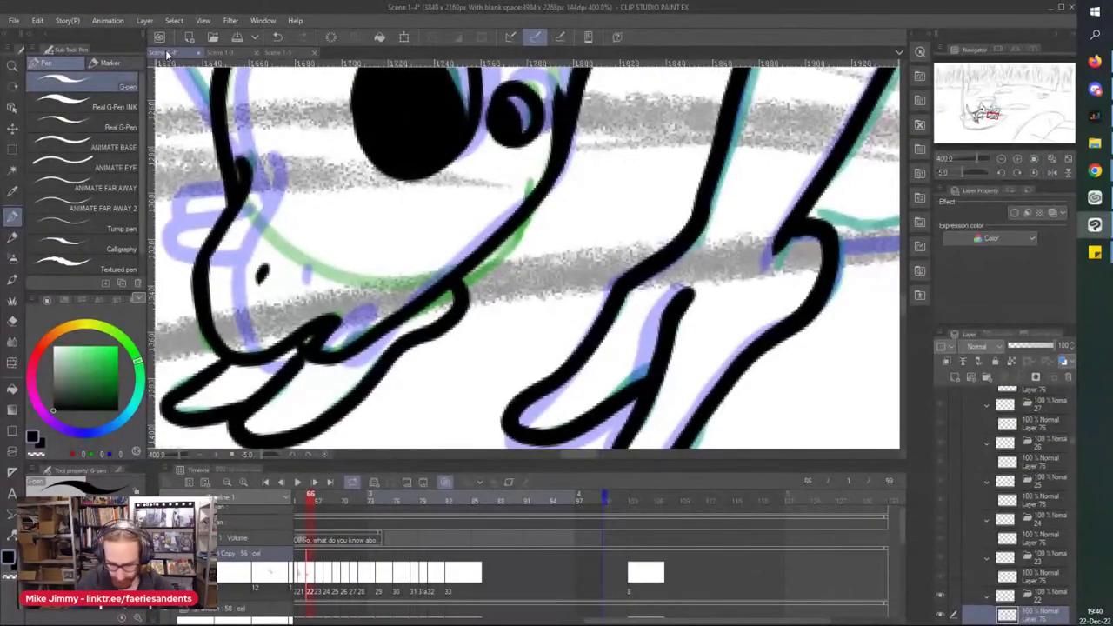
Step: Ink the bent limbs to the left of the right-hand creature's head on frame 66 with the ANIMATE FAR AWAY pen
scroll(166, 54, down, 4)
scroll(403, 146, up, 5)
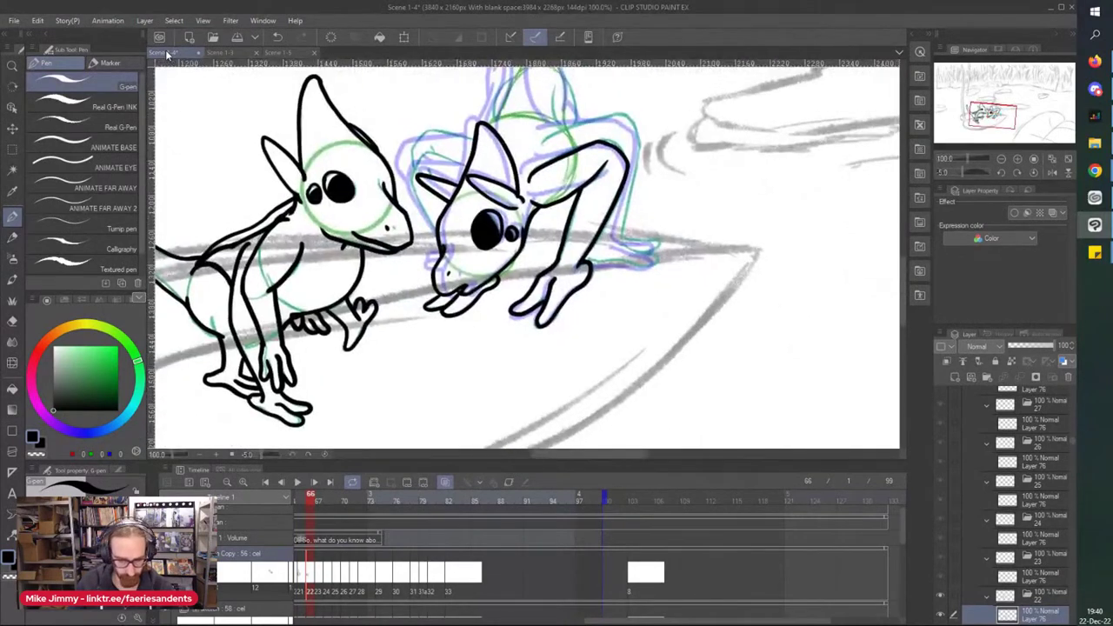
key(e)
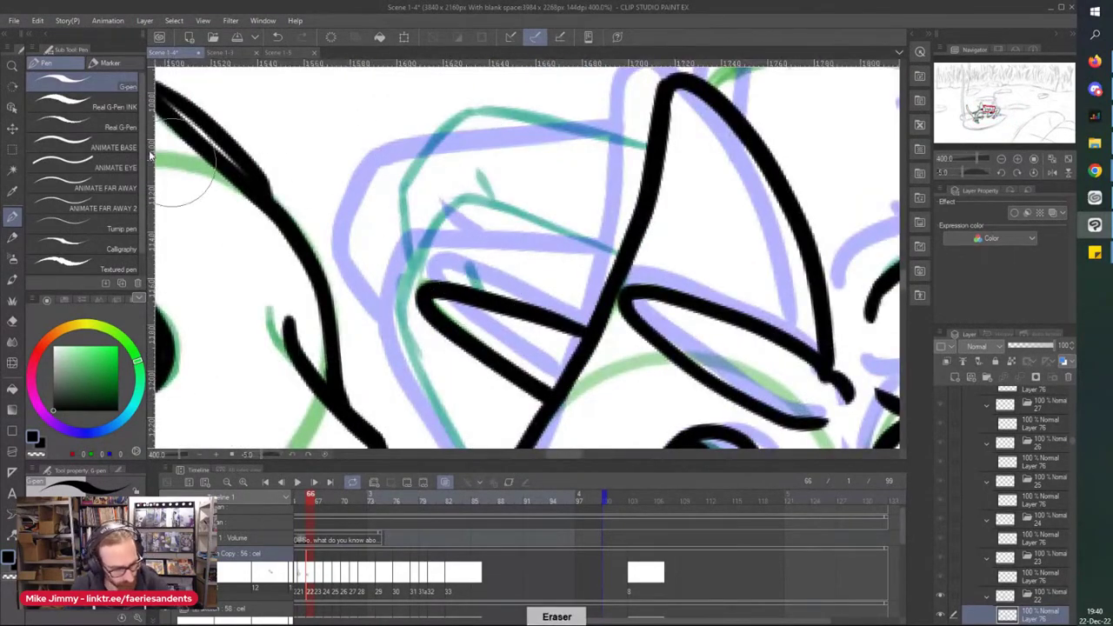
click(99, 188)
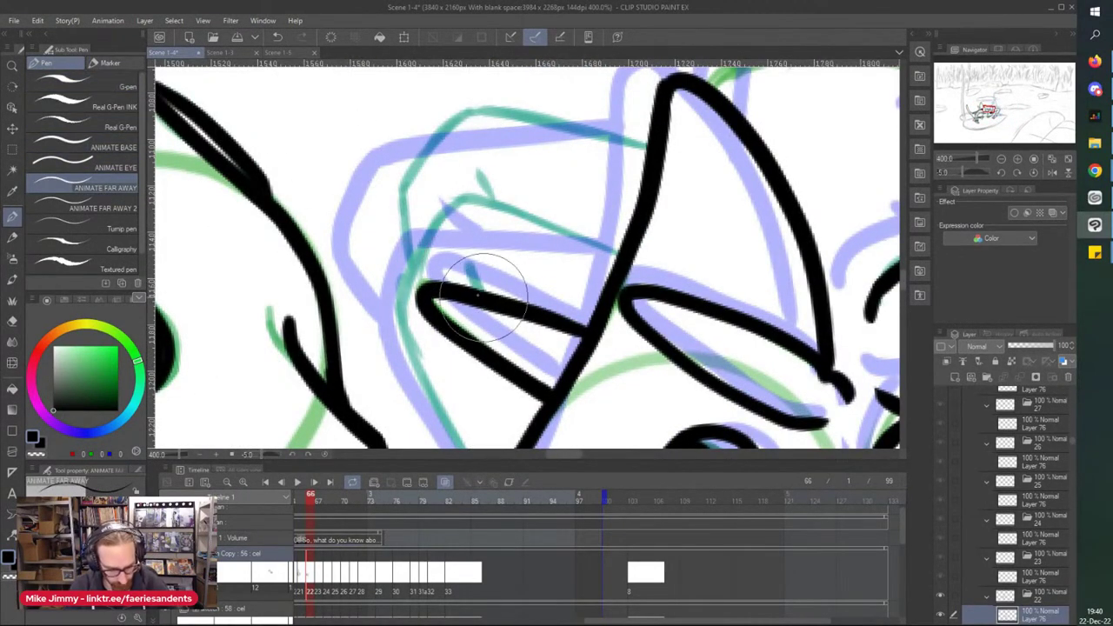
drag(467, 263, 477, 287)
mouse_move(621, 257)
mouse_down()
mouse_move(407, 181)
mouse_move(411, 262)
mouse_move(394, 310)
mouse_move(390, 294)
mouse_move(398, 265)
mouse_move(438, 375)
mouse_up()
scroll(394, 296, down, 3)
scroll(400, 354, up, 1)
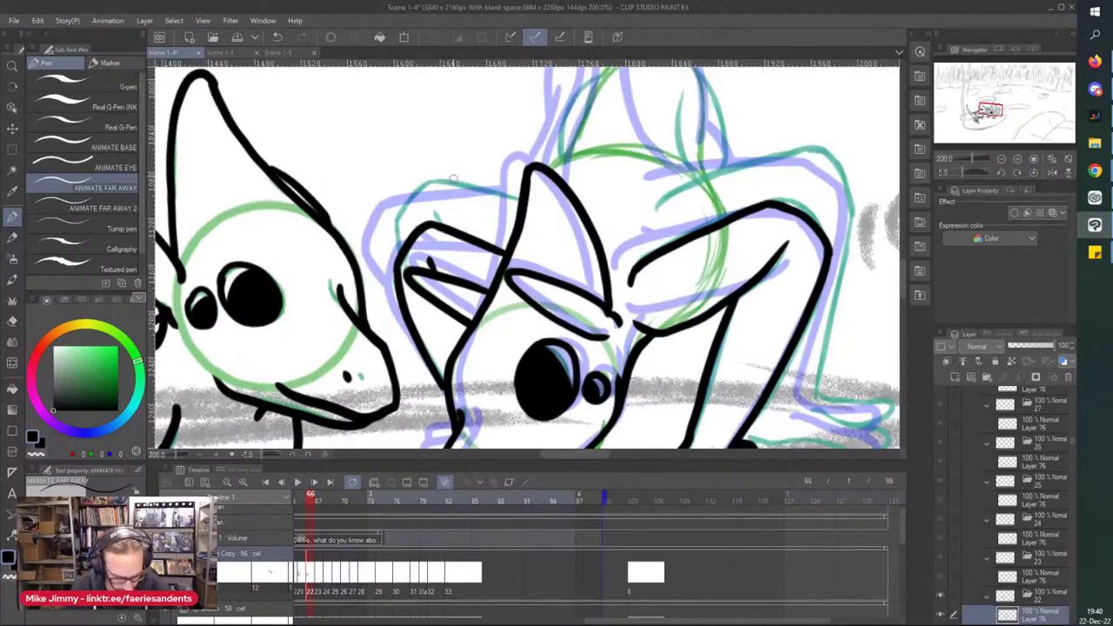
scroll(454, 177, up, 2)
mouse_move(609, 217)
mouse_down()
mouse_move(514, 192)
mouse_move(344, 276)
mouse_move(353, 318)
mouse_up()
Step: Ink the right-hand creature's bent hind leg behind its right arm, from the thigh over the knee to the foot
scroll(330, 217, down, 3)
scroll(526, 252, down, 1)
scroll(527, 252, up, 4)
mouse_move(480, 214)
mouse_down()
mouse_move(460, 267)
mouse_move(466, 240)
mouse_move(512, 206)
mouse_move(653, 150)
mouse_move(790, 129)
mouse_move(772, 135)
mouse_move(767, 124)
mouse_move(847, 225)
mouse_up()
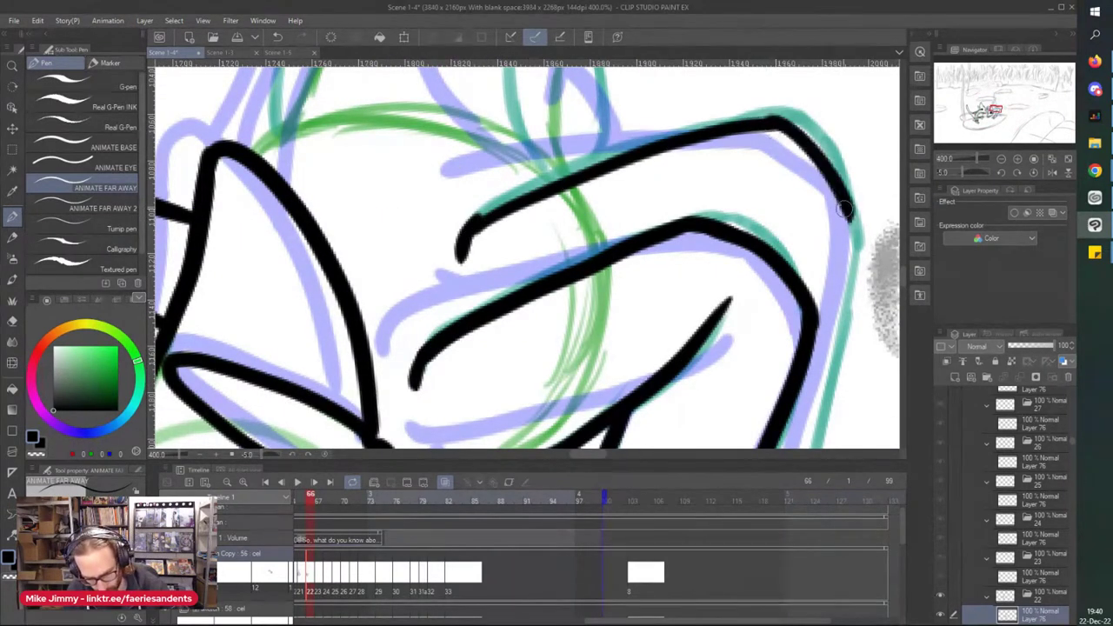
mouse_move(461, 247)
mouse_down()
mouse_move(494, 211)
mouse_move(648, 149)
mouse_move(787, 113)
mouse_move(853, 221)
mouse_up()
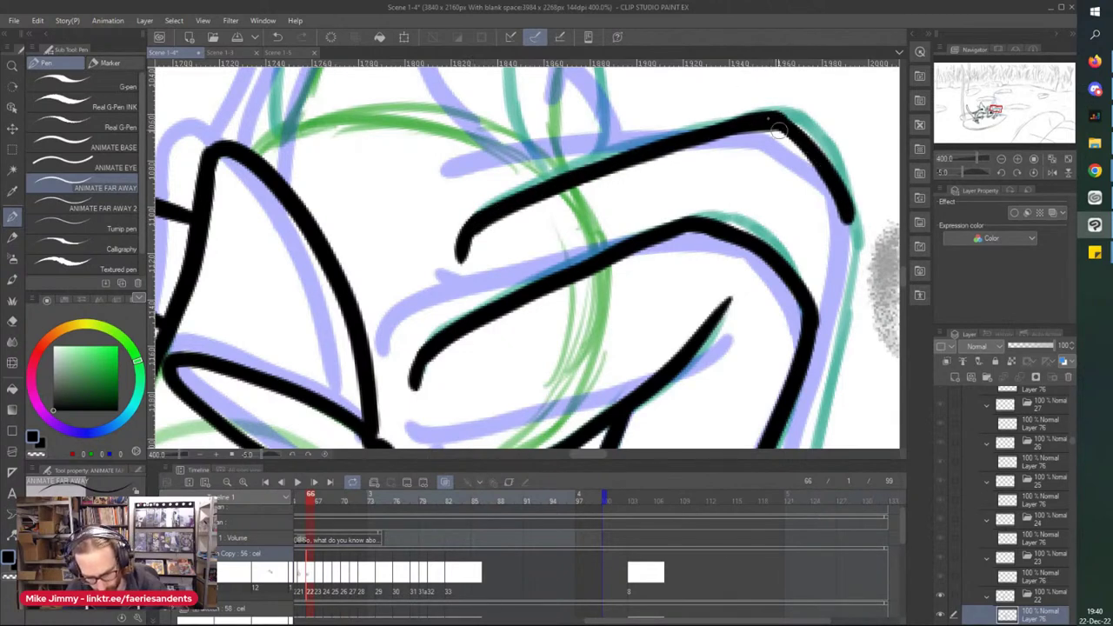
scroll(755, 96, down, 3)
scroll(755, 261, up, 1)
mouse_move(802, 94)
mouse_down()
mouse_move(775, 302)
mouse_move(842, 302)
mouse_move(848, 317)
mouse_up()
drag(762, 306, 842, 335)
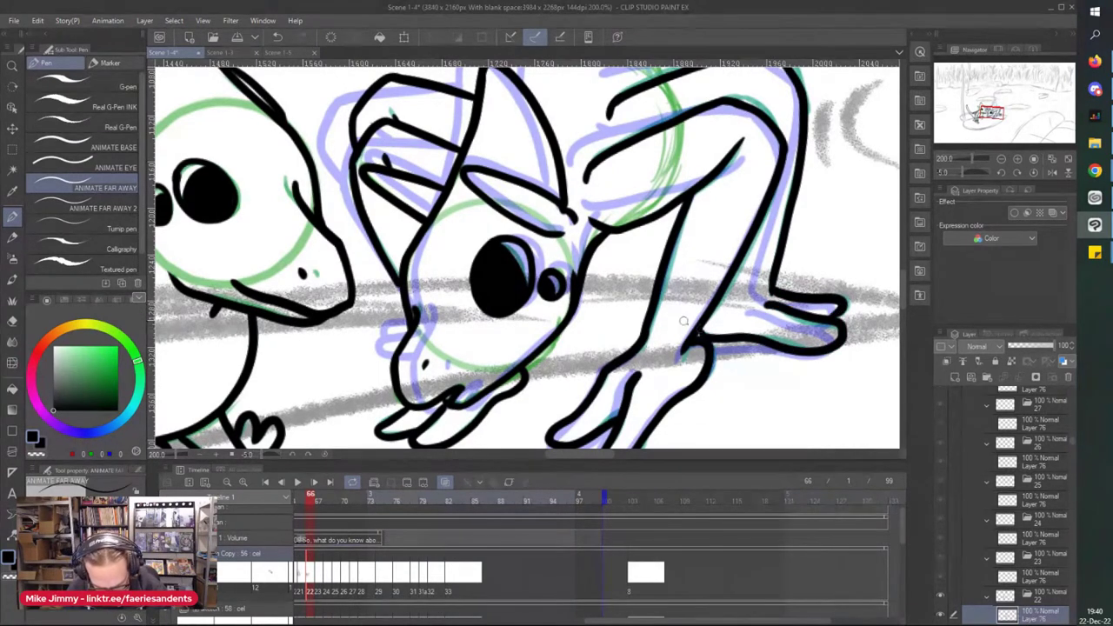
Step: Ink the haunch lines rising above the right-hand creature's right thigh
scroll(668, 296, down, 2)
scroll(557, 200, up, 4)
mouse_move(643, 146)
mouse_down()
mouse_move(632, 183)
mouse_move(642, 283)
mouse_up()
scroll(530, 175, down, 3)
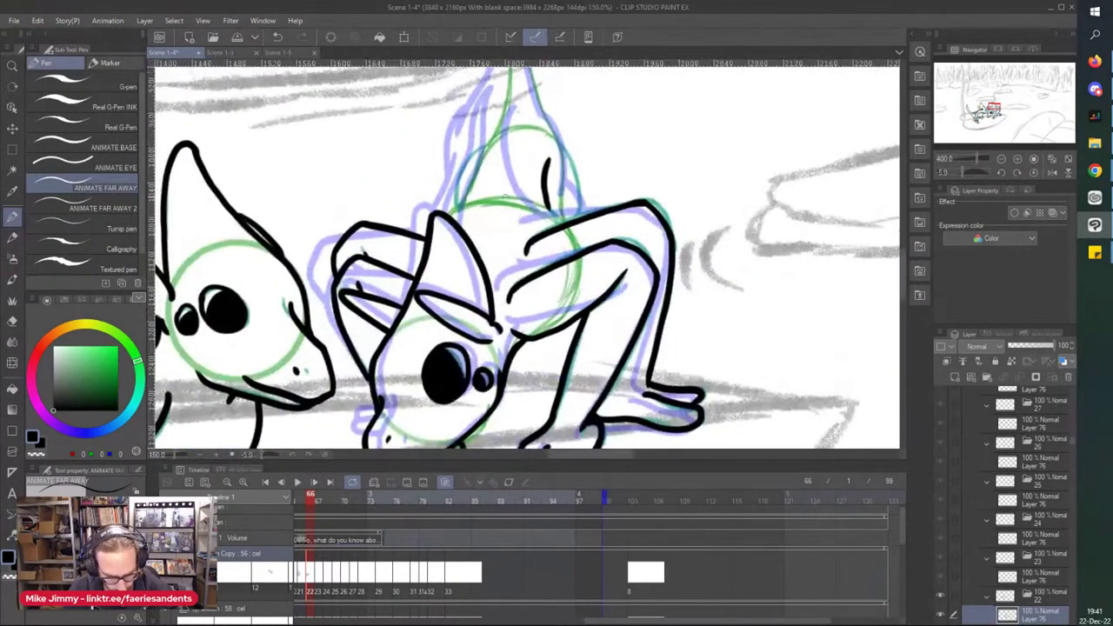
scroll(565, 208, up, 3)
drag(609, 244, 539, 189)
scroll(556, 198, down, 2)
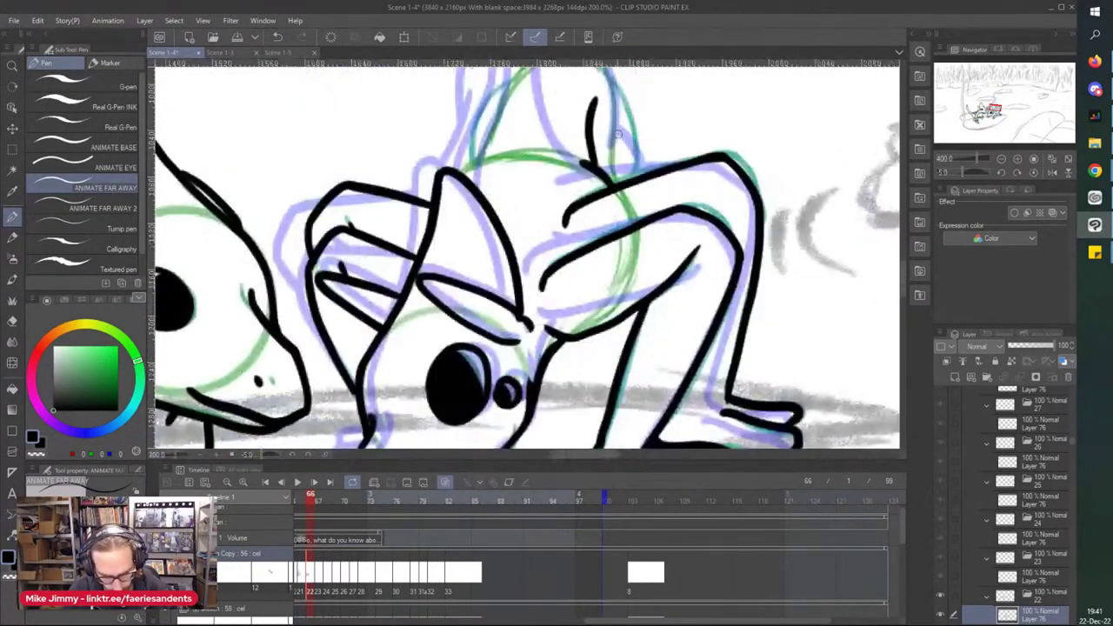
drag(608, 102, 637, 197)
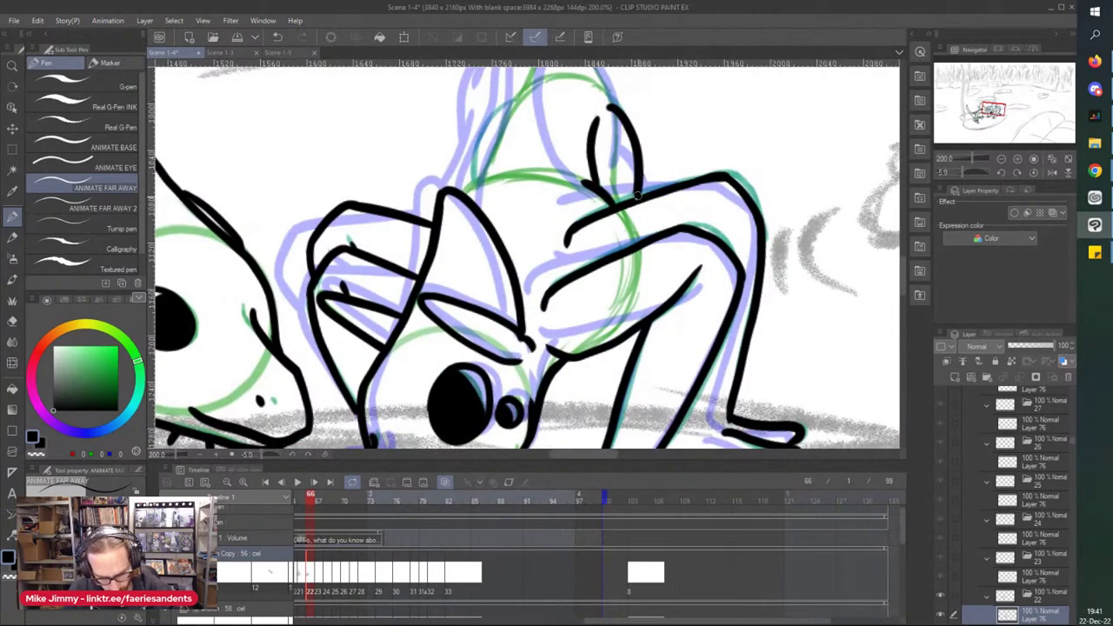
Step: Ink the pointed back and left haunch lines rising behind the creature's head, following the sketch
drag(536, 193, 536, 202)
drag(549, 83, 478, 219)
drag(549, 84, 499, 246)
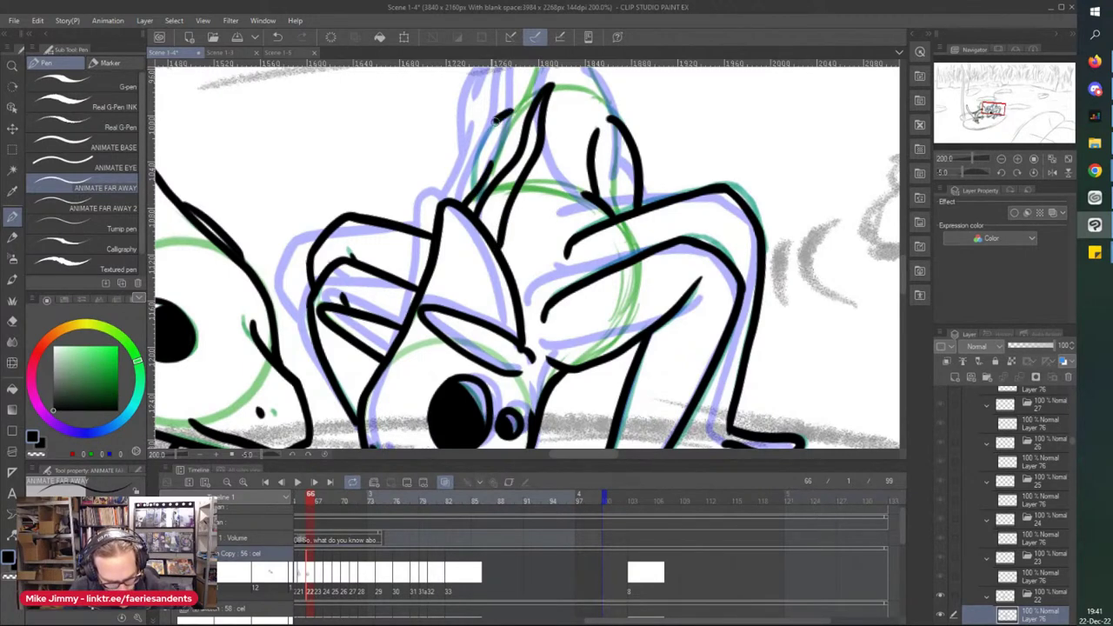
drag(496, 121, 474, 184)
drag(527, 94, 503, 133)
Step: Ink both edges of the creature's upright tail down to the haunches and save the animation
scroll(510, 106, down, 1)
scroll(522, 209, up, 3)
scroll(525, 198, up, 3)
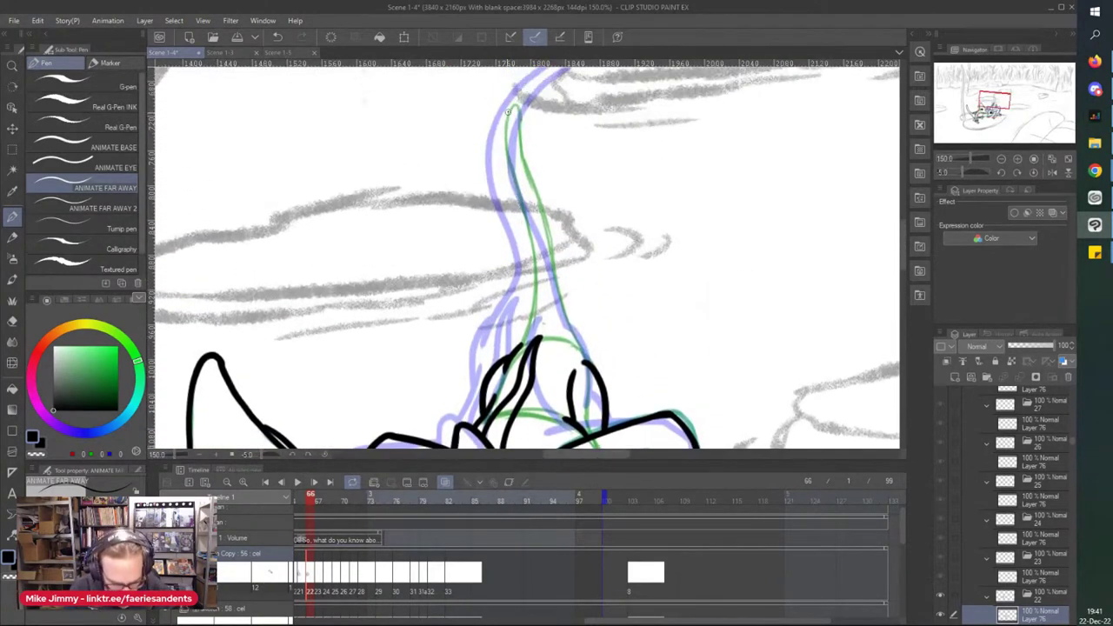
mouse_move(505, 130)
mouse_down()
mouse_move(530, 224)
mouse_move(534, 302)
mouse_move(518, 349)
mouse_up()
mouse_move(516, 115)
mouse_down()
mouse_move(549, 274)
mouse_move(588, 365)
mouse_up()
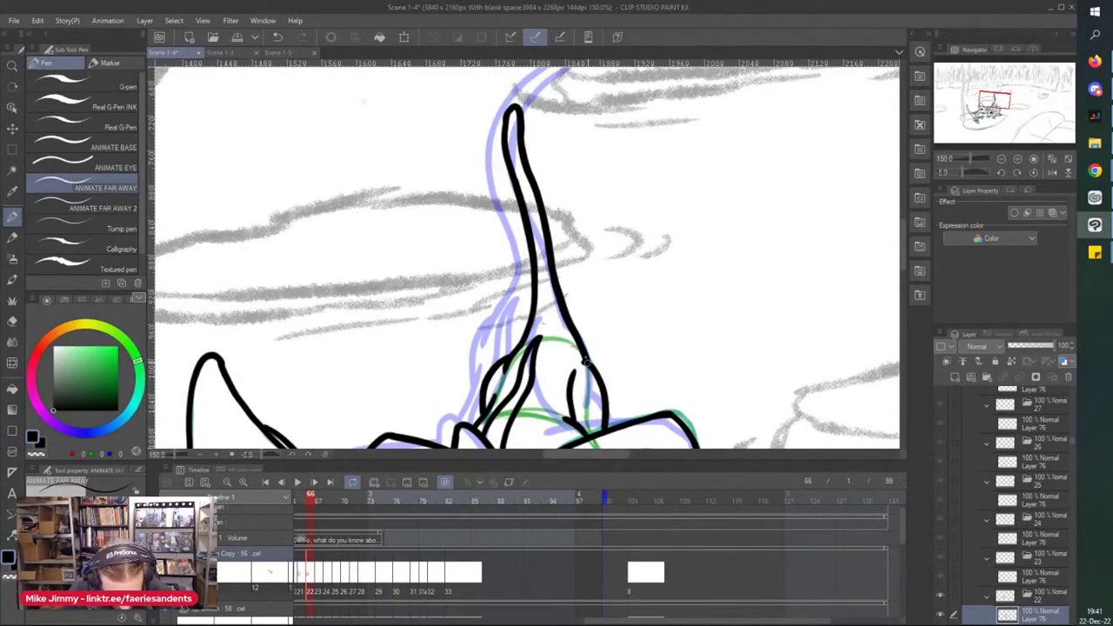
key(ctrl+s)
Step: Go to frame 67, select Layer 76 of cel 23, and ink the right-hand creature's large and small eyes with highlights
click(319, 581)
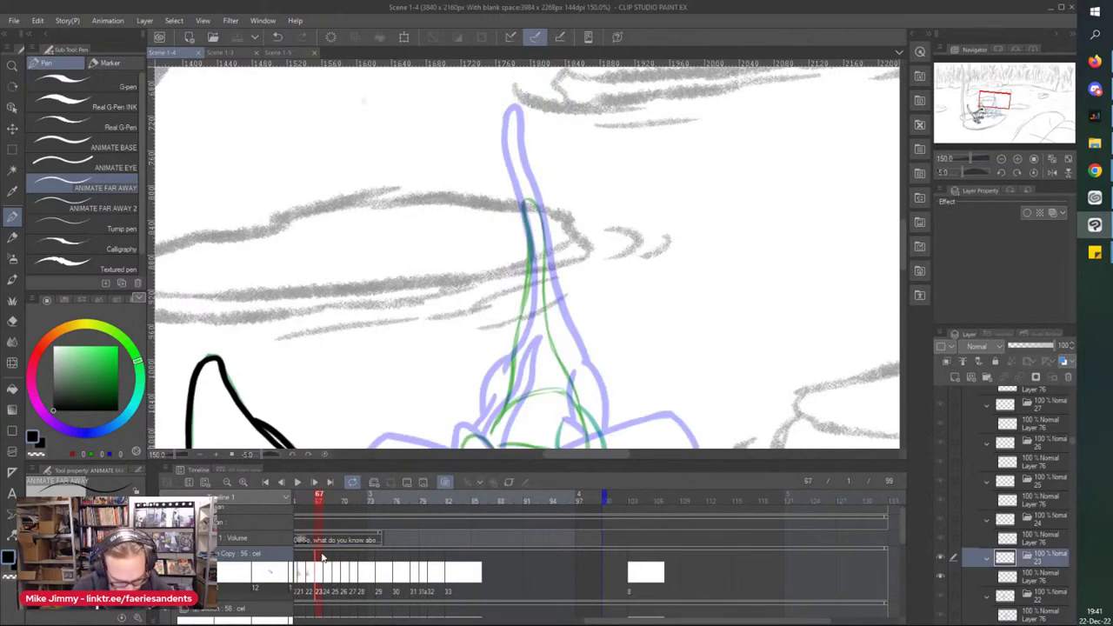
scroll(316, 269, down, 3)
scroll(365, 393, up, 3)
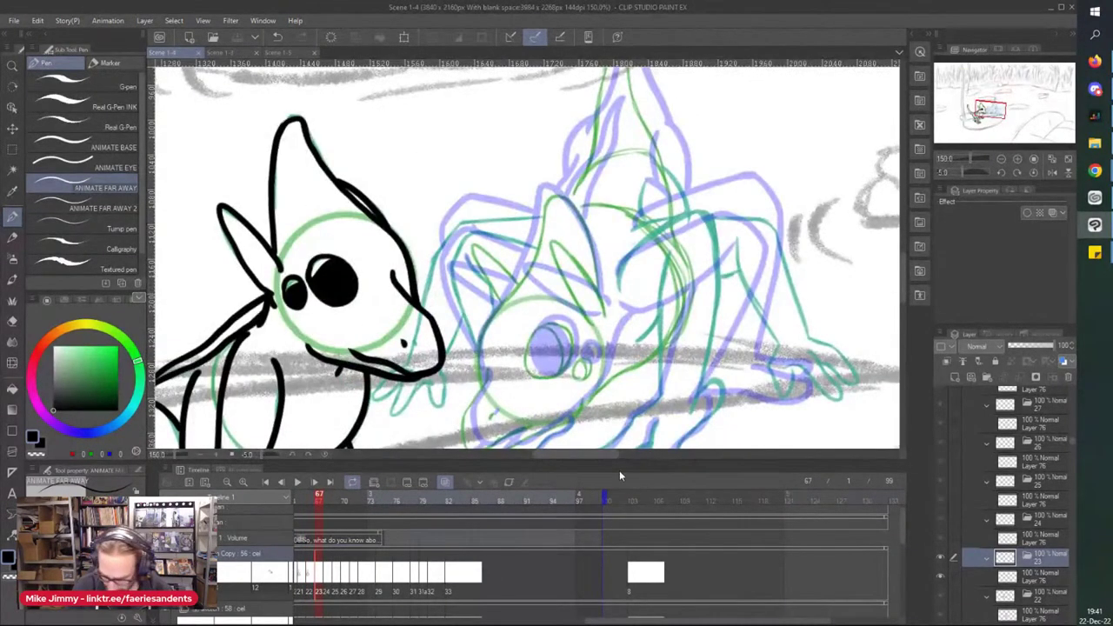
click(1006, 576)
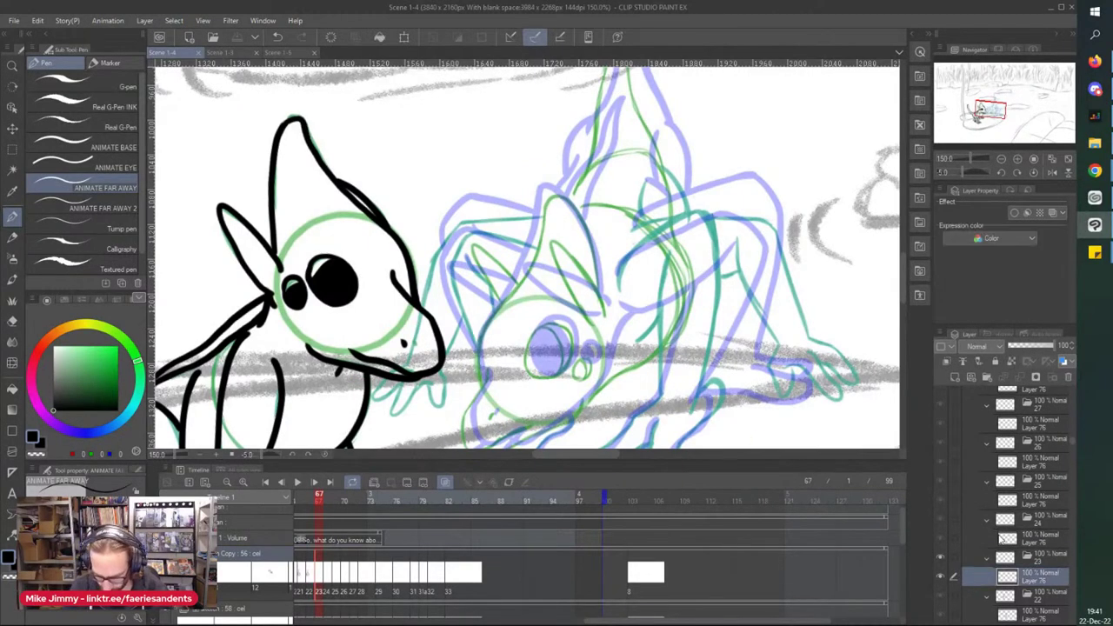
scroll(582, 318, up, 5)
scroll(581, 317, down, 2)
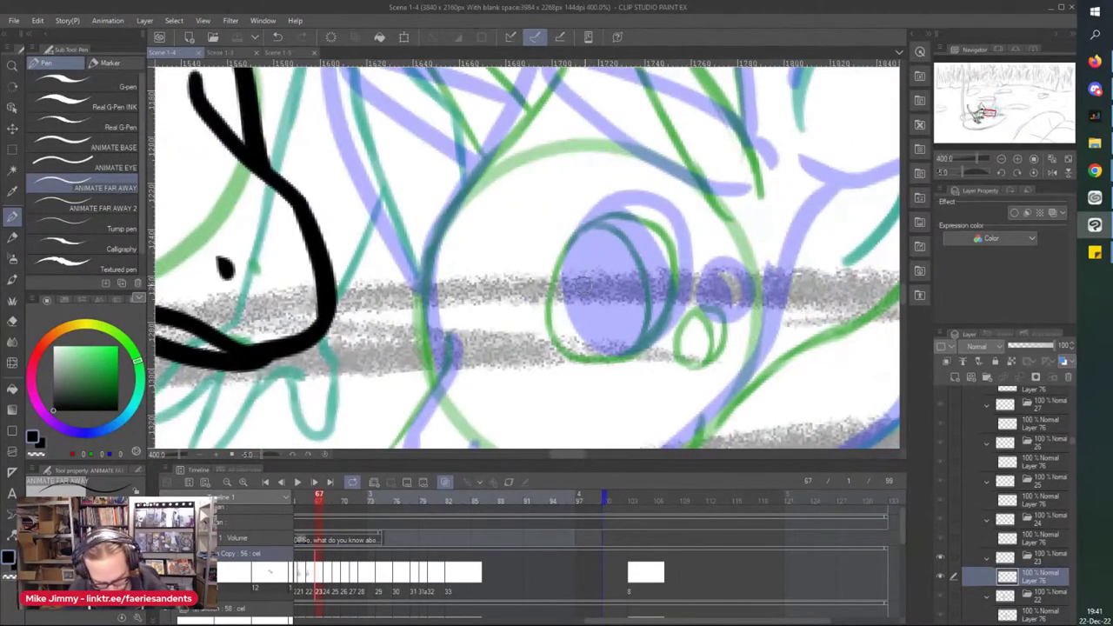
mouse_move(546, 318)
mouse_down()
mouse_move(588, 227)
mouse_move(637, 218)
mouse_move(677, 260)
mouse_move(663, 319)
mouse_move(593, 354)
mouse_move(549, 320)
mouse_move(548, 302)
mouse_move(547, 320)
mouse_move(568, 231)
mouse_move(553, 260)
mouse_move(606, 224)
mouse_up()
mouse_move(584, 237)
mouse_down()
mouse_move(642, 309)
mouse_move(636, 286)
mouse_move(616, 331)
mouse_move(584, 237)
mouse_move(584, 270)
mouse_move(609, 263)
mouse_move(580, 268)
mouse_move(560, 336)
mouse_move(560, 283)
mouse_move(599, 342)
mouse_up()
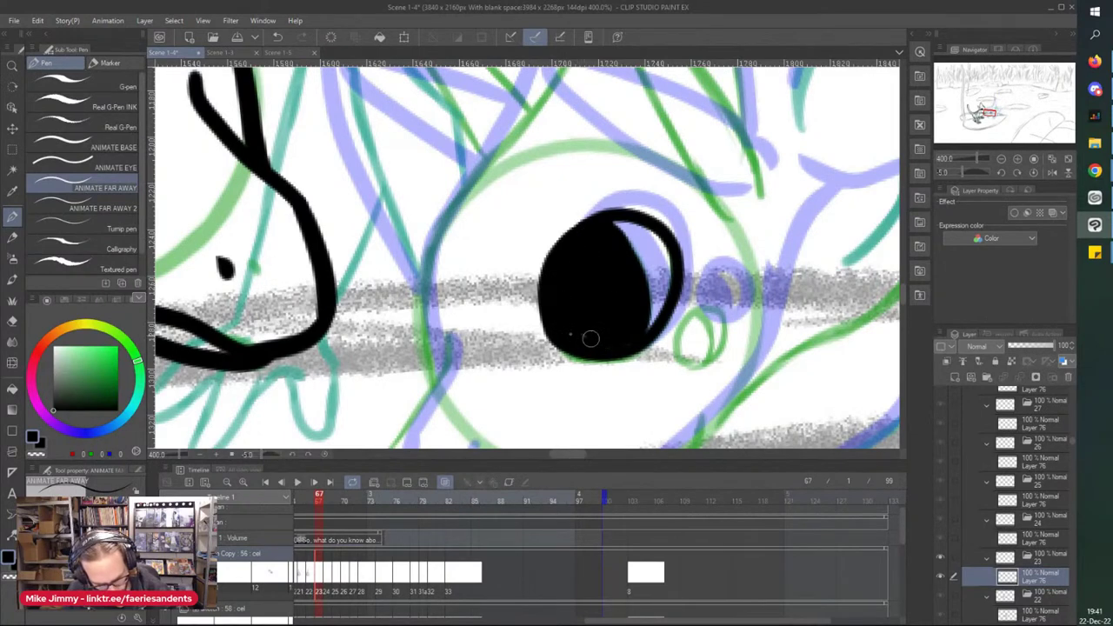
mouse_move(691, 352)
mouse_down()
mouse_move(692, 365)
mouse_move(684, 317)
mouse_move(706, 374)
mouse_move(686, 333)
mouse_up()
scroll(682, 286, down, 3)
Step: Ink the right-hand creature's nostril, snout, mouth line and lower jaw on frame 67
drag(595, 365, 575, 339)
scroll(575, 340, up, 3)
drag(598, 300, 591, 315)
mouse_move(583, 177)
mouse_down()
mouse_move(513, 339)
mouse_move(556, 396)
mouse_move(713, 332)
mouse_up()
mouse_move(561, 395)
mouse_down()
mouse_move(620, 396)
mouse_move(737, 348)
mouse_up()
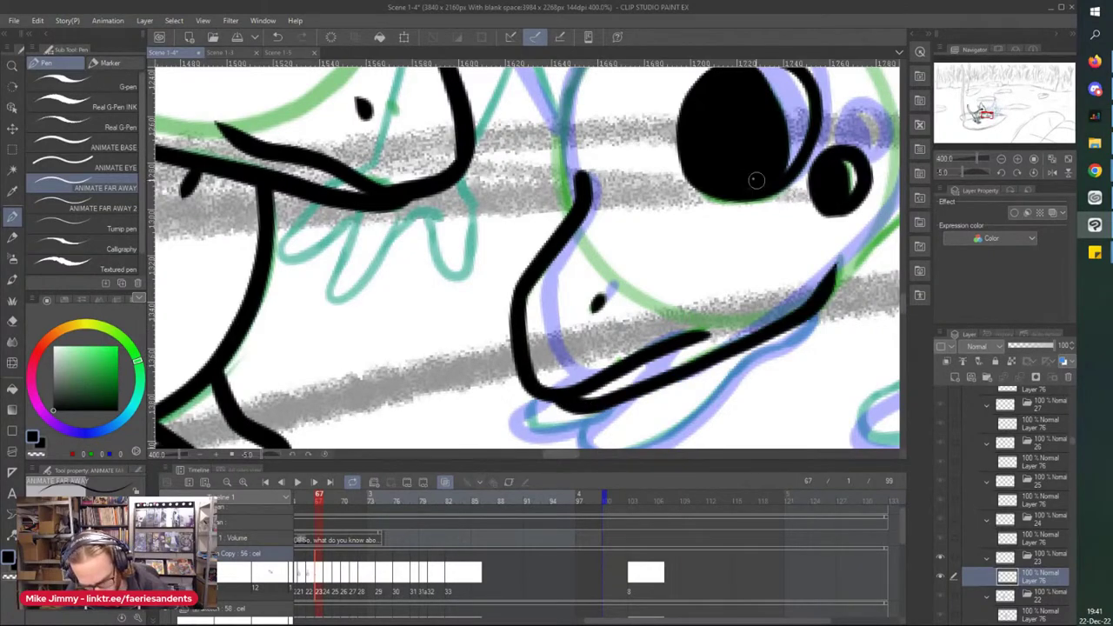
scroll(738, 348, down, 5)
scroll(649, 246, up, 5)
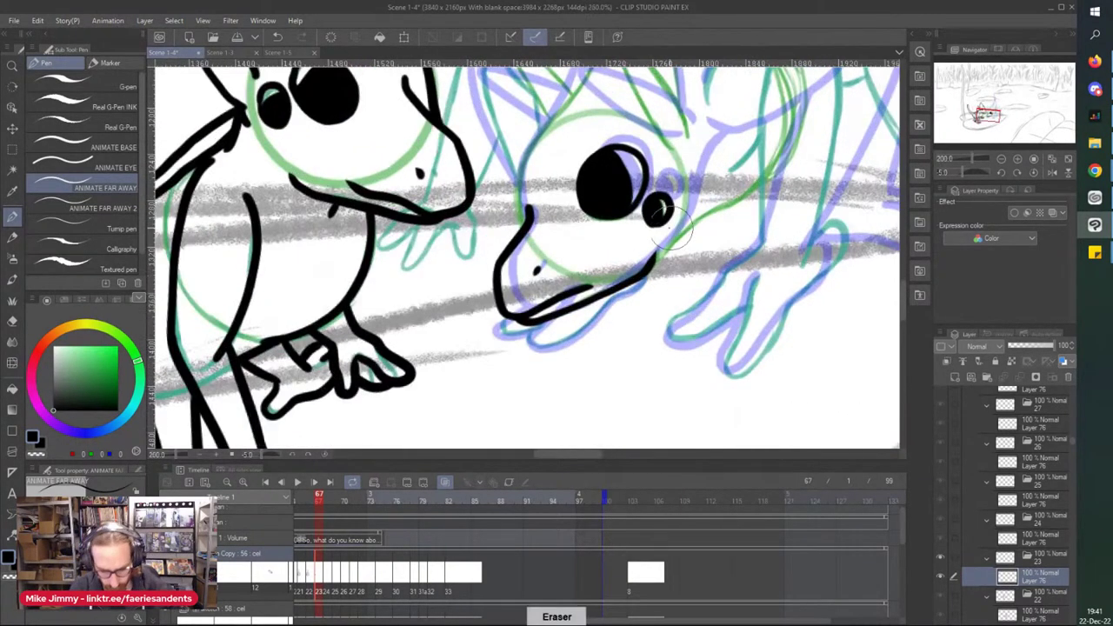
mouse_move(598, 310)
mouse_down()
mouse_move(646, 278)
mouse_move(711, 198)
mouse_up()
Step: Ink the left side of the creature's head, the pointed crest and both ears over the sketch
scroll(390, 121, down, 4)
drag(385, 76, 386, 171)
scroll(390, 222, up, 1)
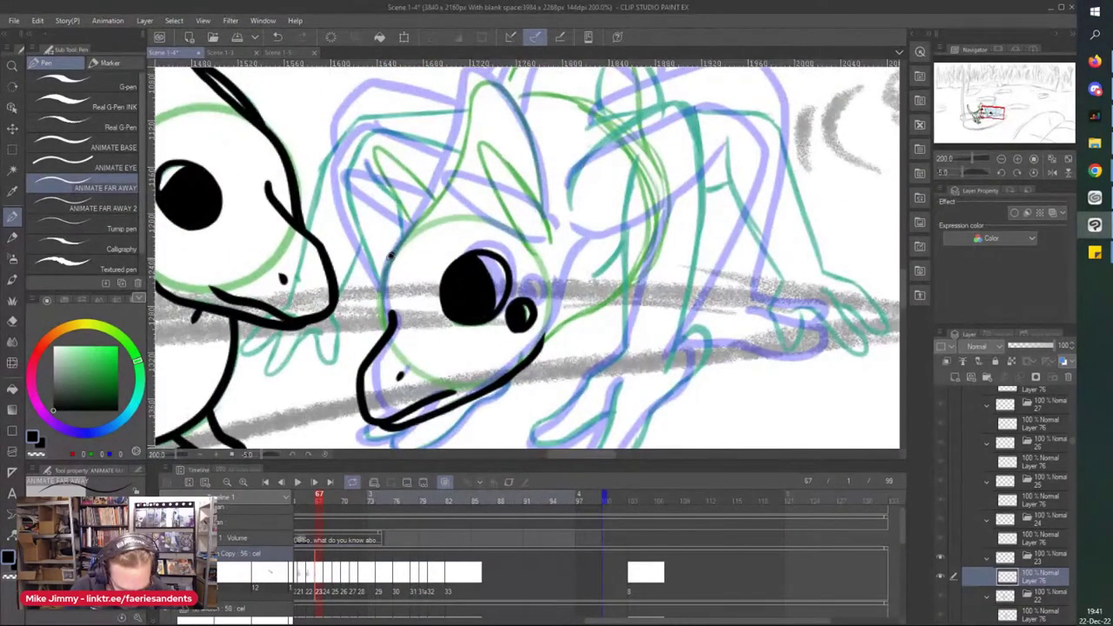
drag(390, 252, 383, 323)
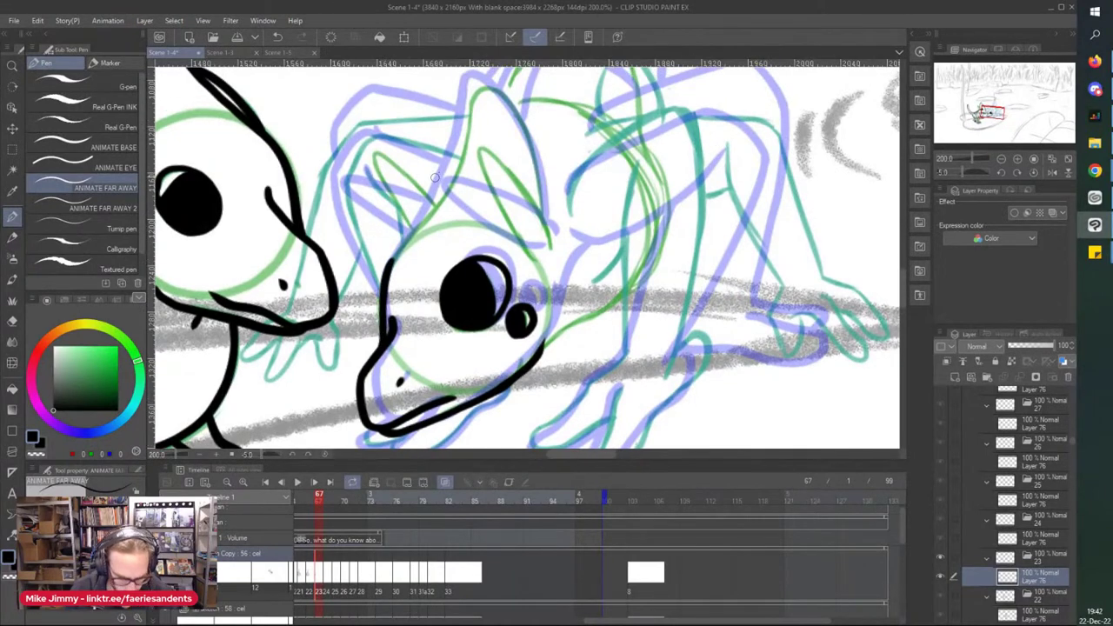
drag(429, 184, 431, 237)
mouse_move(551, 301)
mouse_down()
mouse_move(522, 240)
mouse_move(479, 201)
mouse_move(520, 296)
mouse_up()
mouse_move(390, 317)
mouse_down()
mouse_move(454, 216)
mouse_move(471, 148)
mouse_move(543, 272)
mouse_up()
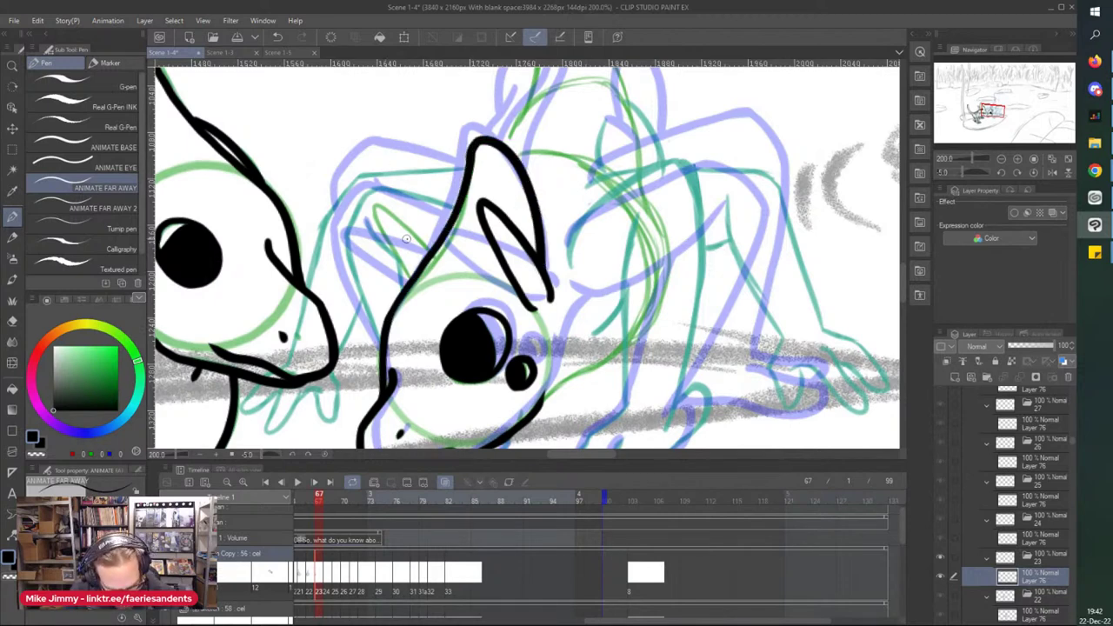
mouse_move(424, 253)
mouse_down()
mouse_move(395, 213)
mouse_move(390, 247)
mouse_move(413, 287)
mouse_up()
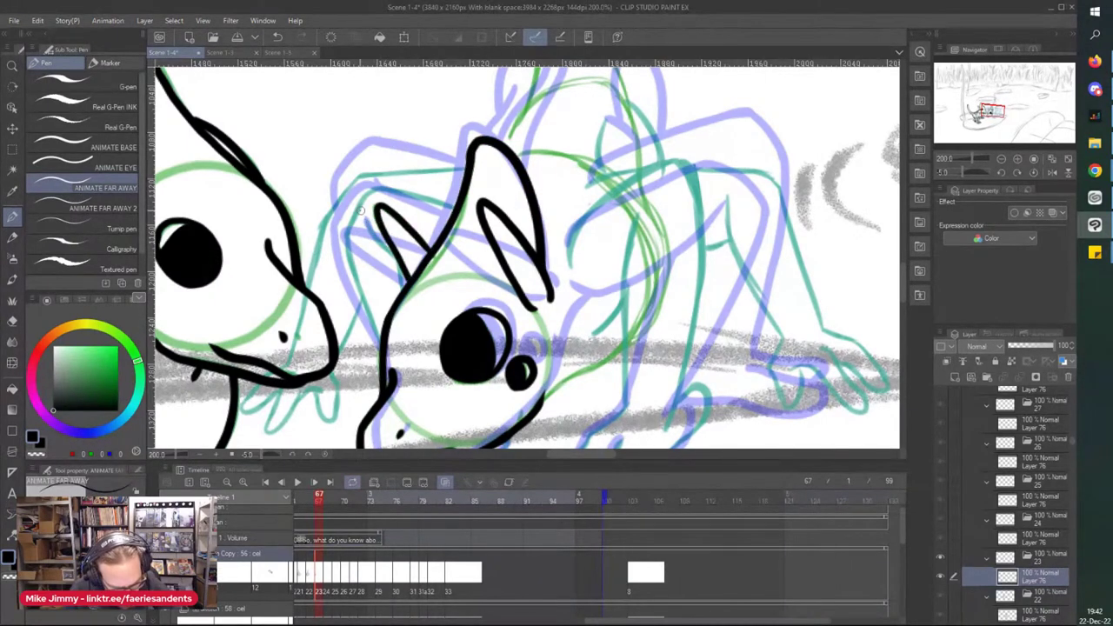
drag(550, 299, 552, 326)
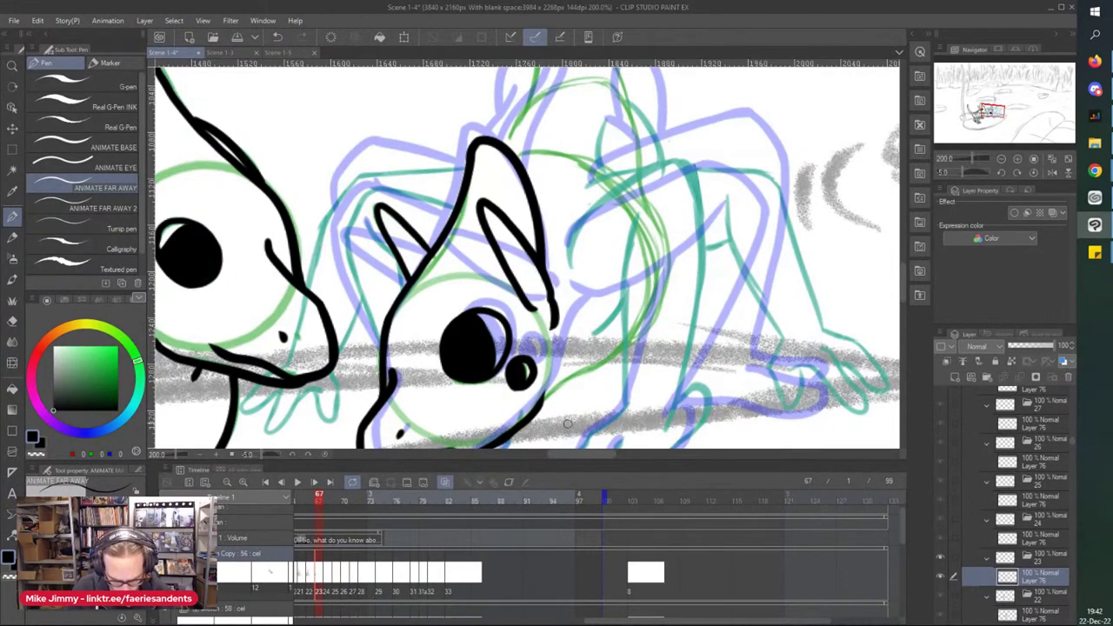
Step: Ink the neck line behind the jaw, the inner arm edge, the chest mark and the bent shoulder line
drag(616, 348, 540, 409)
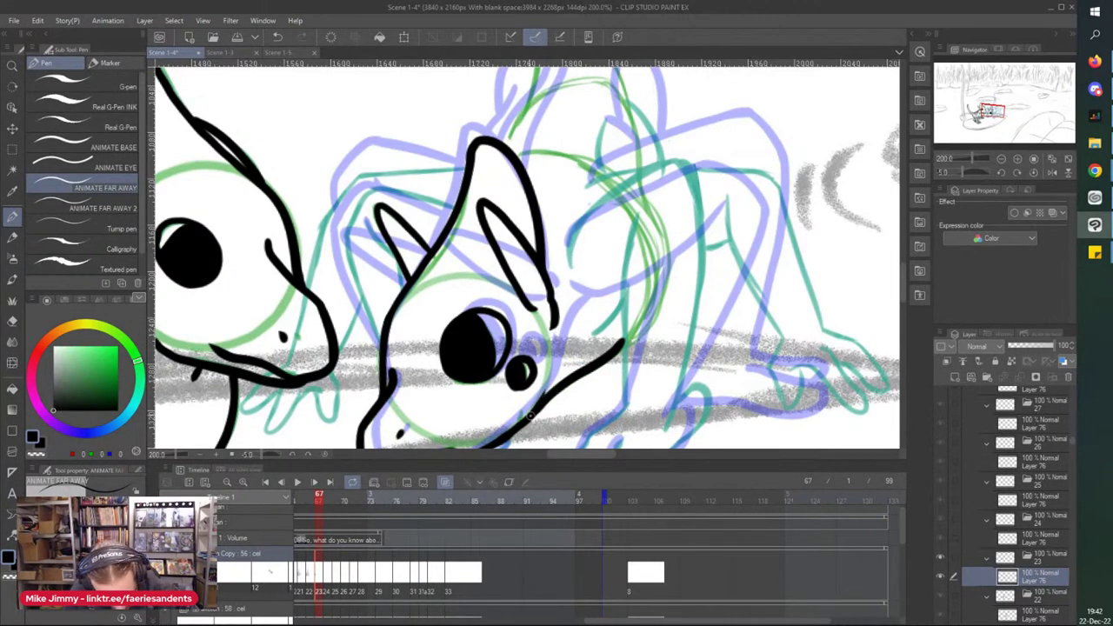
drag(639, 216, 621, 407)
drag(616, 320, 579, 335)
mouse_move(568, 247)
mouse_down()
mouse_move(669, 160)
mouse_move(706, 211)
mouse_up()
Step: Ink the outer edge of the near front arm on frame 67 and the long fingers of its hand
scroll(654, 144, down, 2)
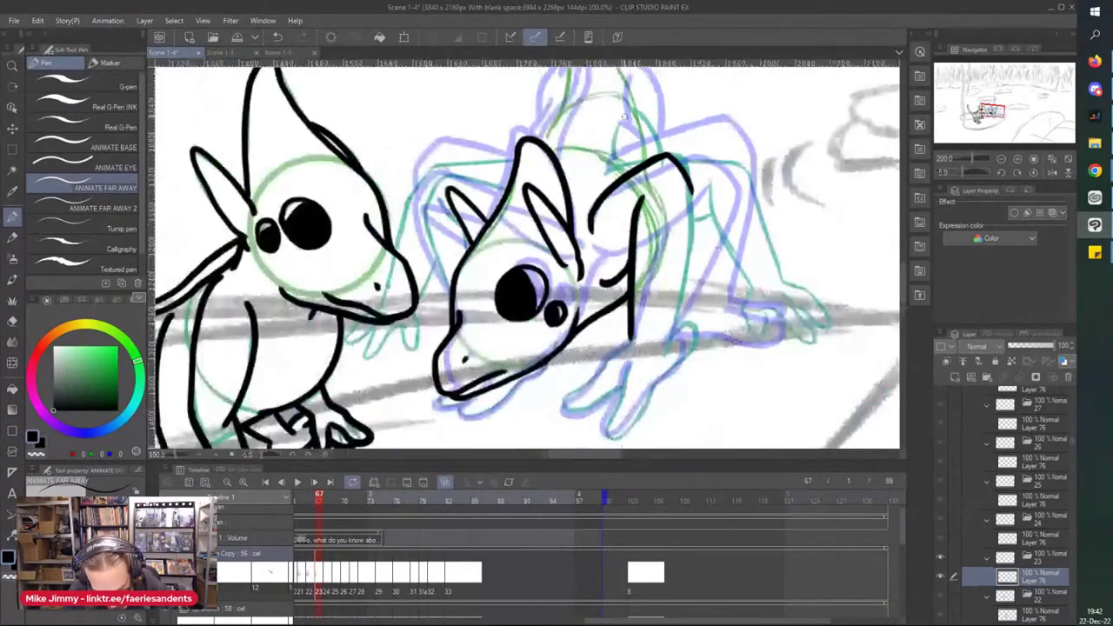
scroll(662, 282, up, 1)
drag(665, 92, 643, 254)
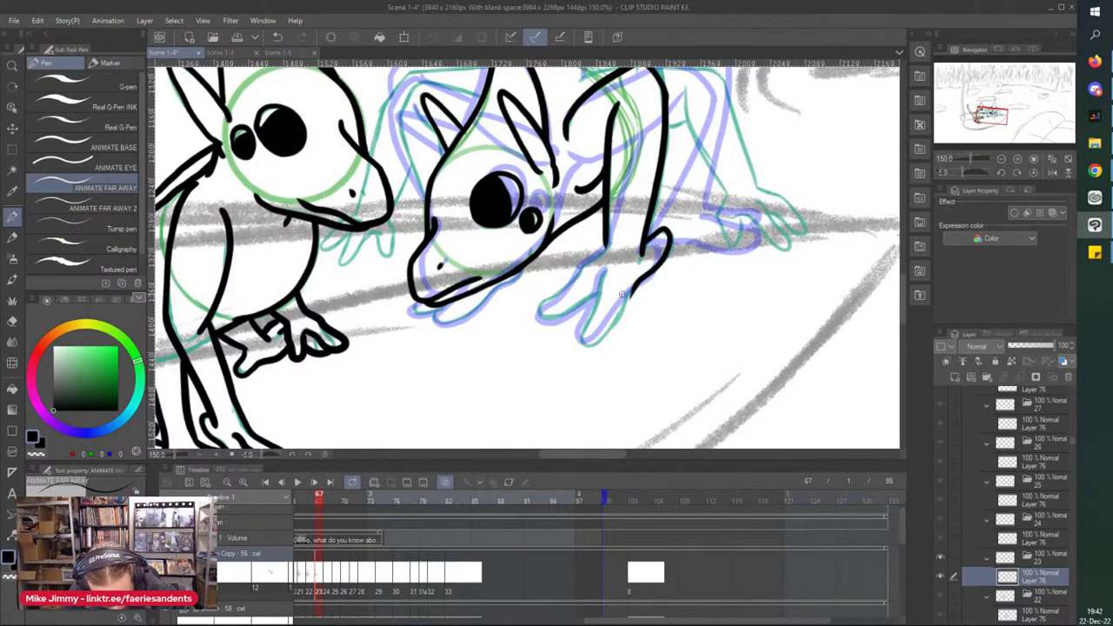
mouse_move(631, 296)
mouse_down()
mouse_move(599, 344)
mouse_move(609, 247)
mouse_up()
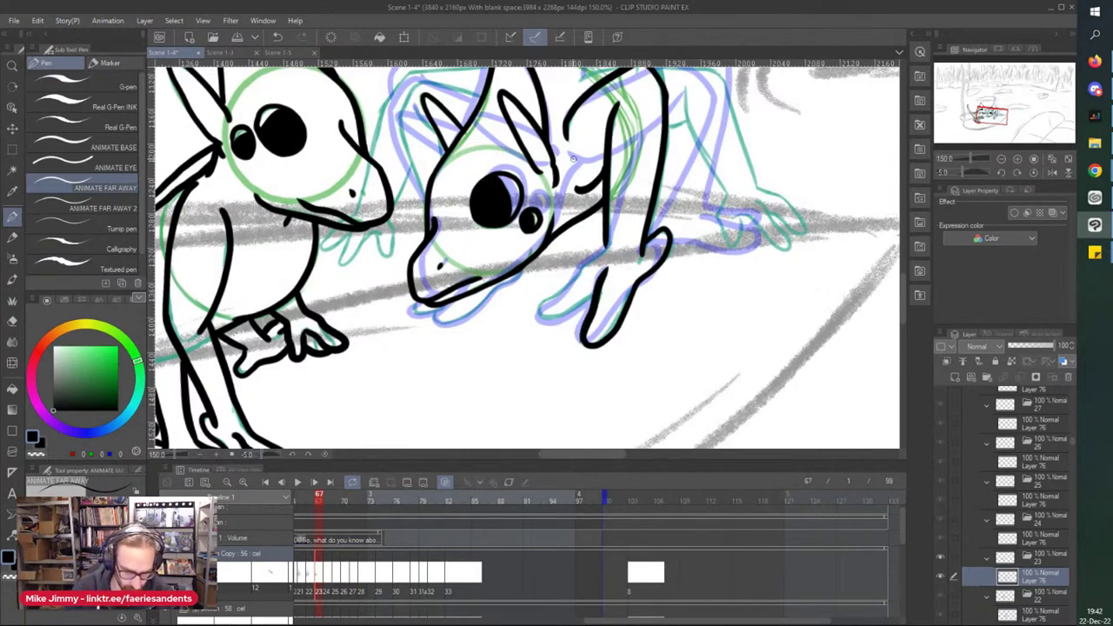
mouse_move(581, 263)
mouse_down()
mouse_move(544, 303)
mouse_move(585, 299)
mouse_up()
scroll(576, 190, down, 2)
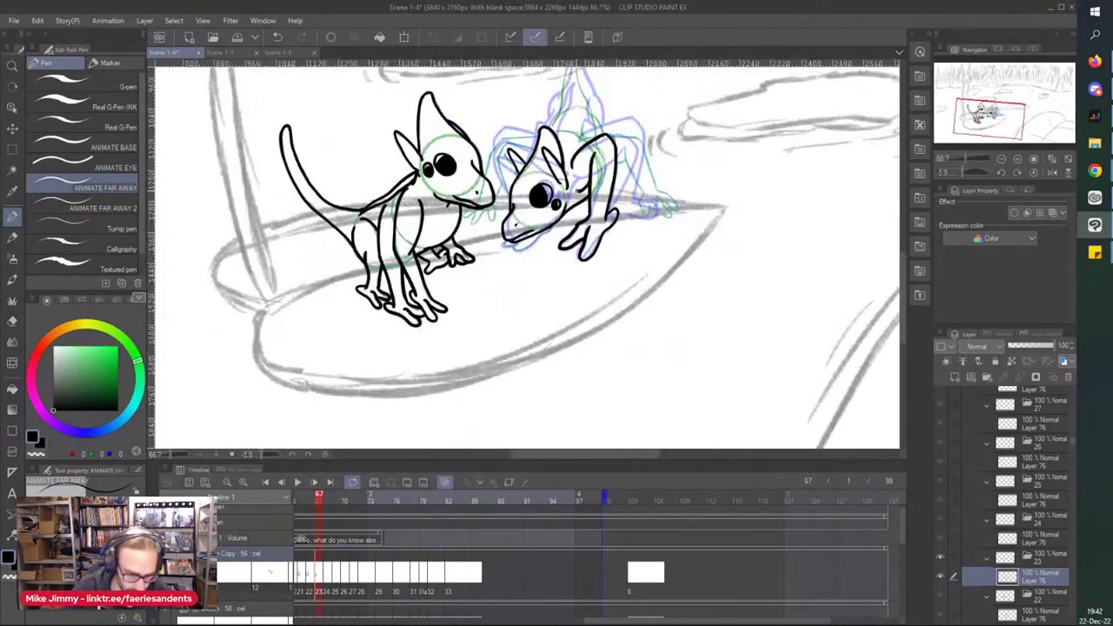
Step: Ink the bent far front arm beside the left ear, from the crest over the elbow down to the head
scroll(464, 151, up, 2)
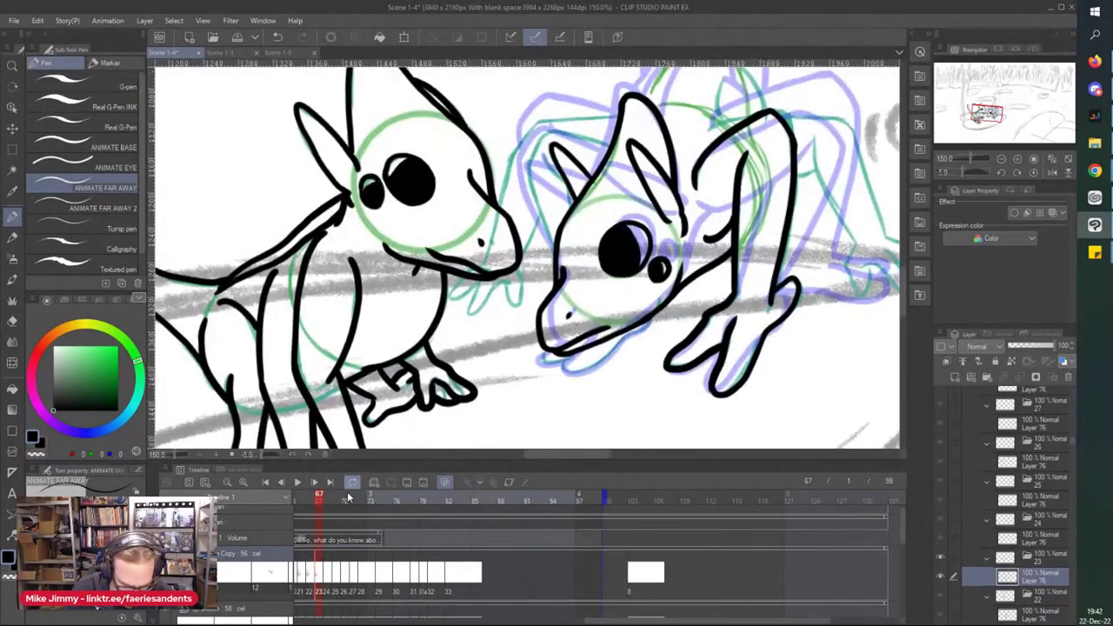
scroll(532, 150, up, 1)
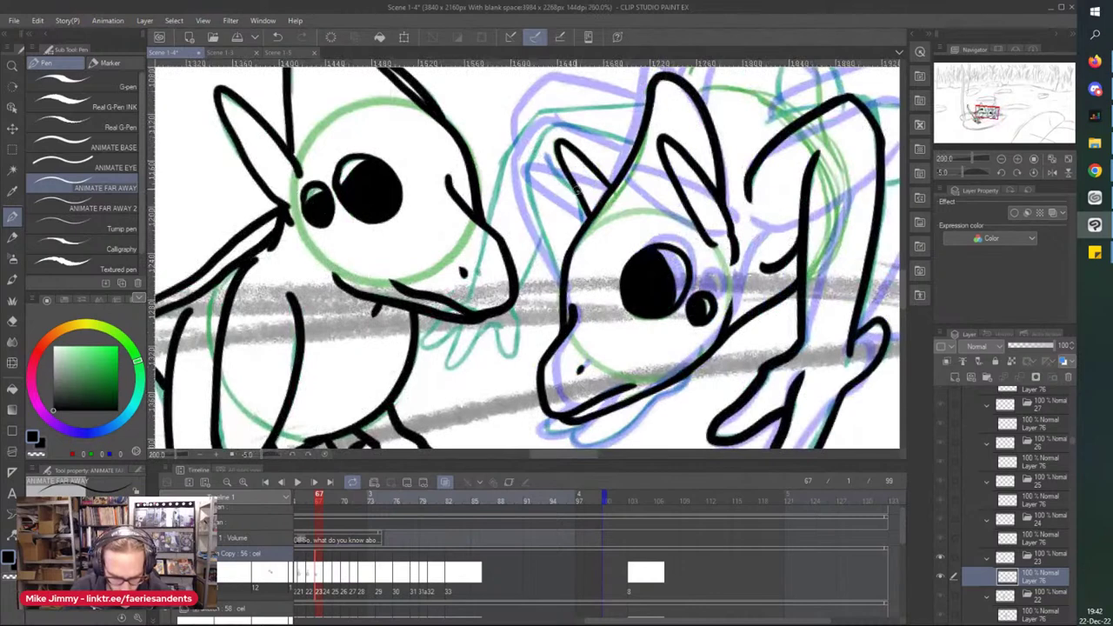
mouse_move(627, 139)
mouse_down()
mouse_move(565, 120)
mouse_move(524, 159)
mouse_up()
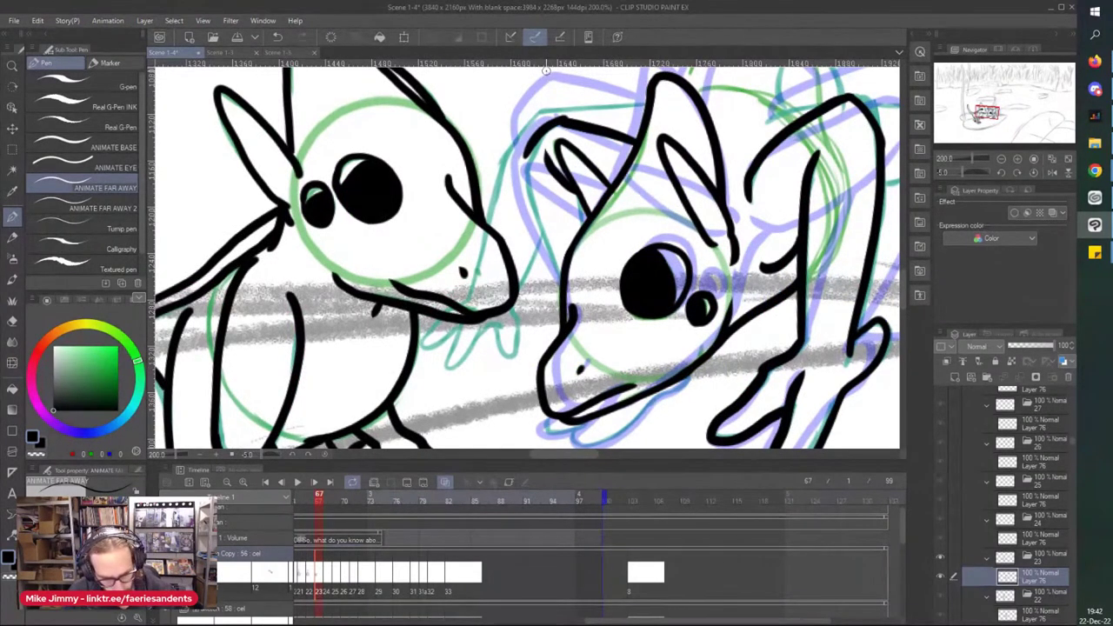
key(ctrl+z)
mouse_move(561, 121)
mouse_down()
mouse_move(520, 174)
mouse_move(551, 252)
mouse_up()
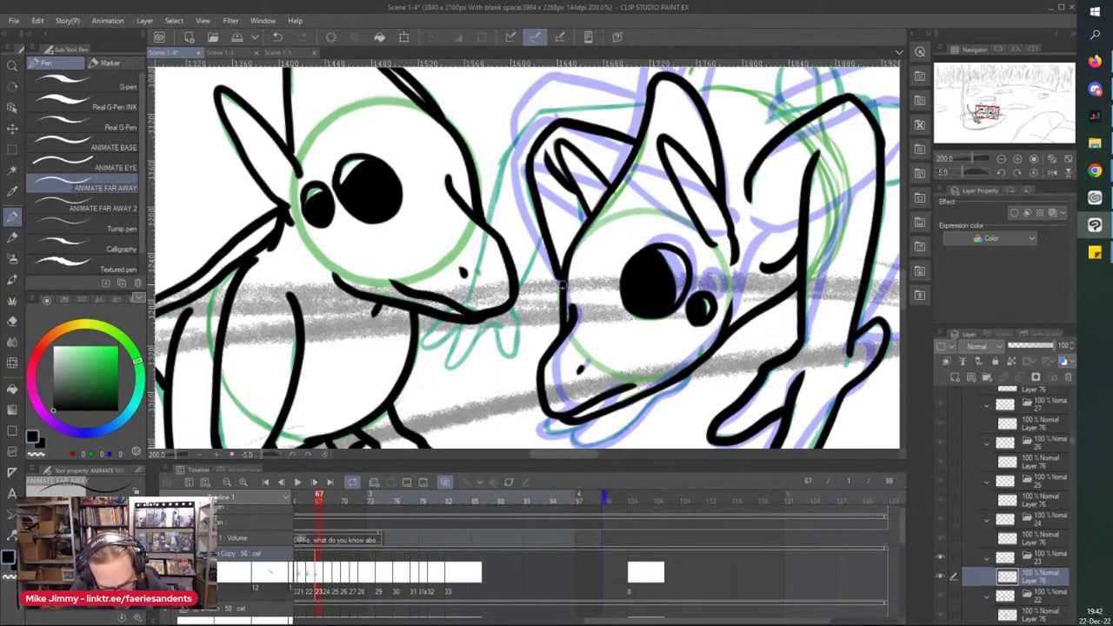
Step: Ink the inner edge of the left hind leg and the toes of its foot behind the other creature's snout
scroll(476, 115, down, 1)
scroll(504, 204, up, 3)
drag(558, 201, 504, 308)
scroll(490, 348, down, 4)
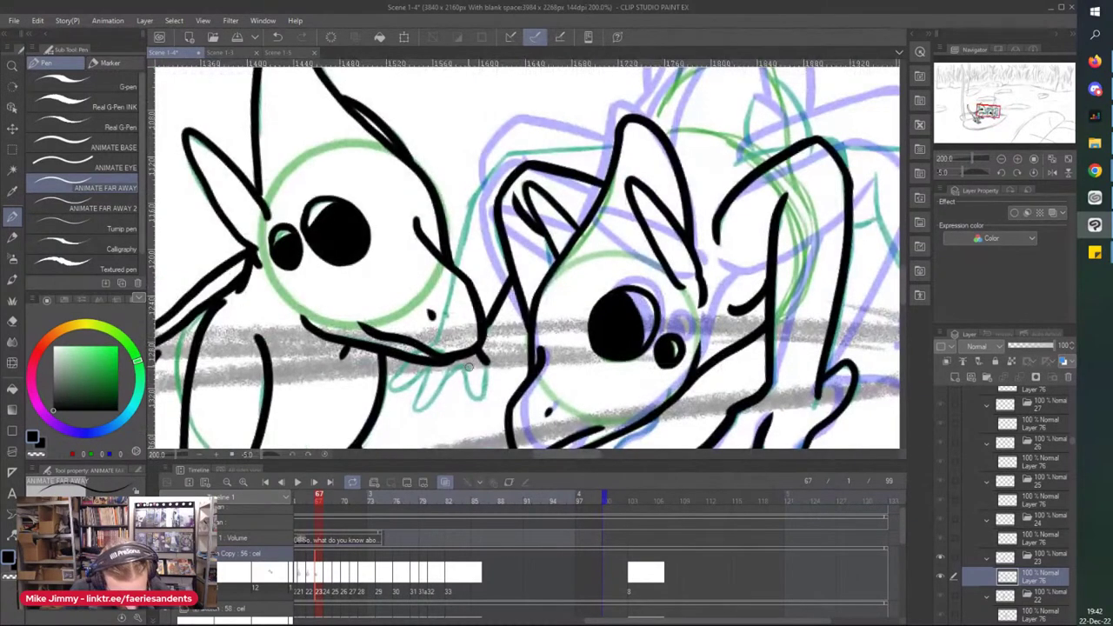
scroll(438, 388, up, 4)
mouse_move(533, 370)
mouse_down()
mouse_move(474, 335)
mouse_move(445, 353)
mouse_move(420, 415)
mouse_move(399, 377)
mouse_move(410, 344)
mouse_up()
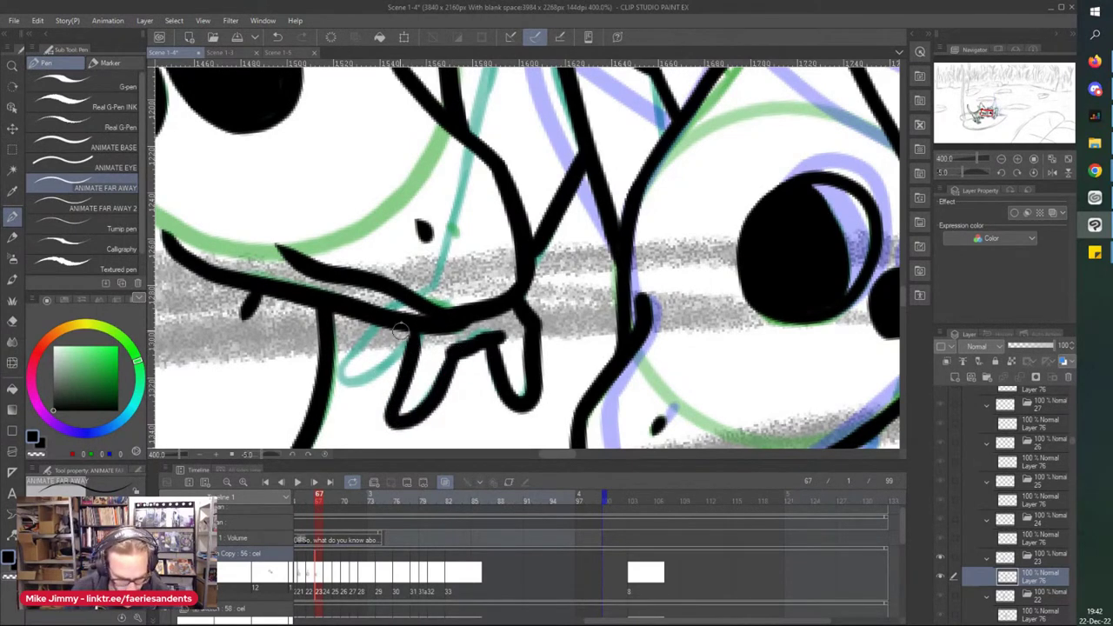
mouse_move(388, 365)
mouse_down()
mouse_move(349, 348)
mouse_move(443, 263)
mouse_up()
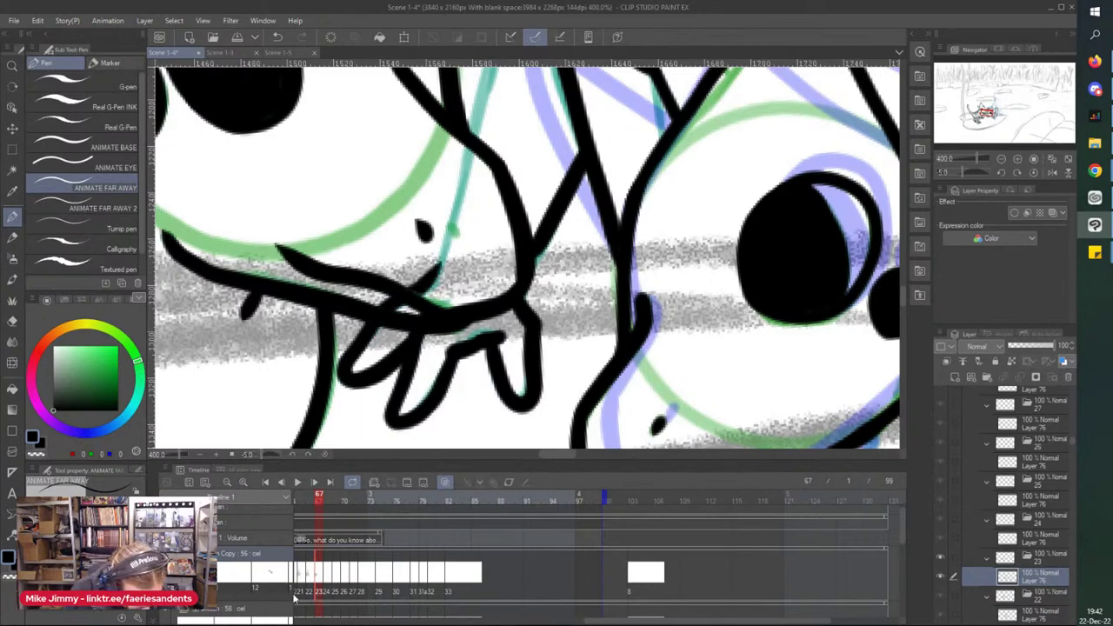
Step: Hide the left-hand creature's artwork and finish inking the left hind foot it was covering
scroll(904, 529, up, 1)
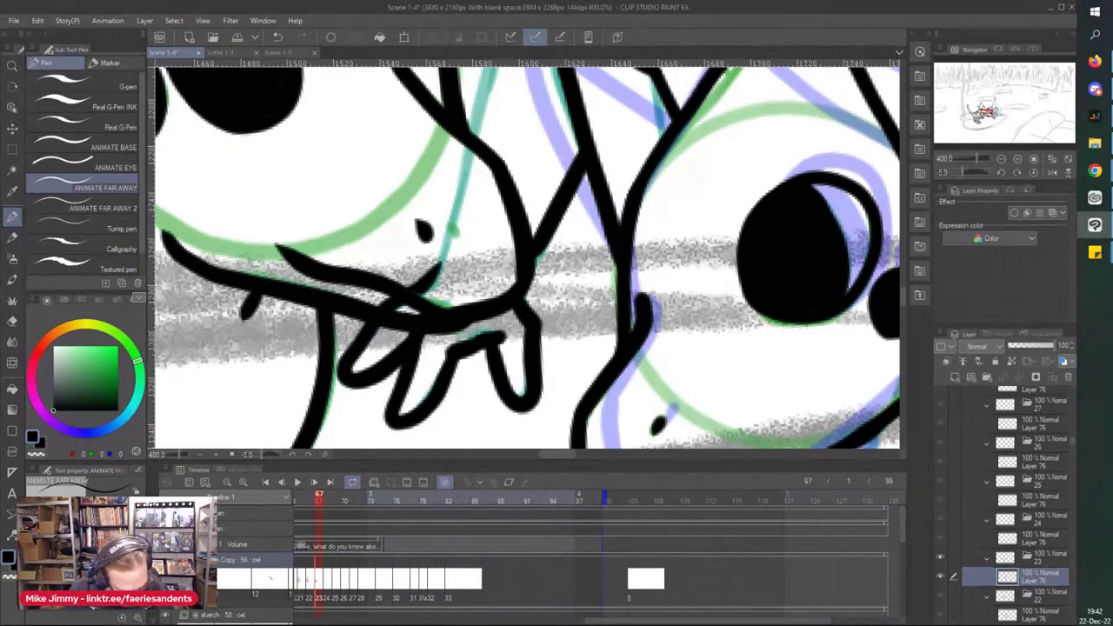
click(165, 514)
scroll(380, 206, down, 1)
scroll(458, 219, up, 2)
drag(462, 212, 423, 296)
scroll(358, 138, down, 2)
scroll(330, 98, down, 1)
scroll(398, 193, up, 3)
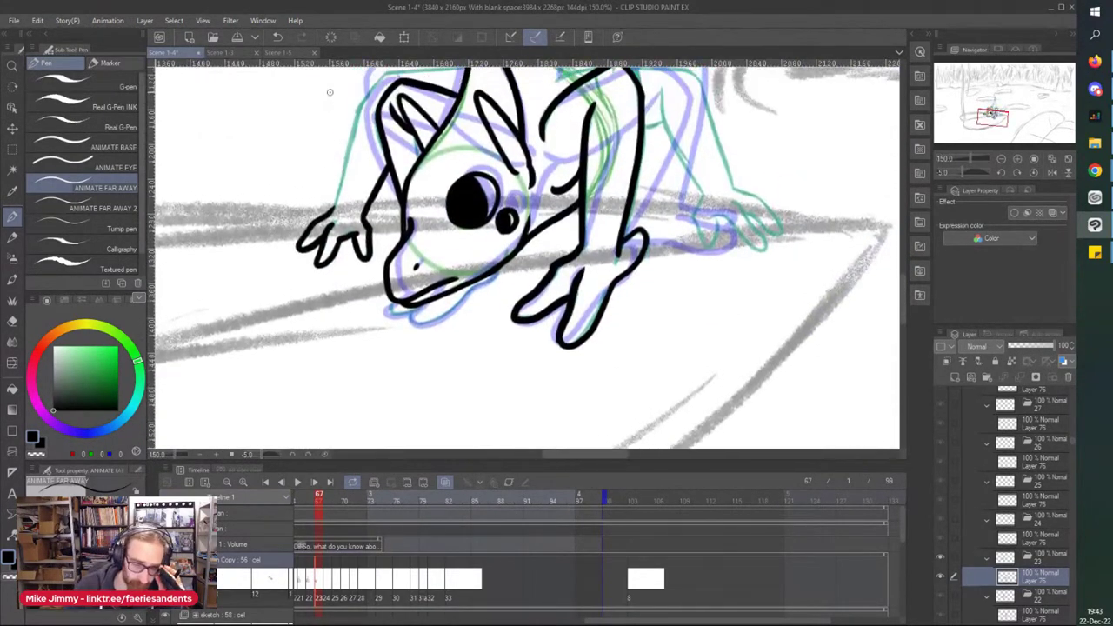
Step: Ink the left hind leg's outer edge from knee to ankle and its upper line across to the crest
scroll(372, 216, down, 2)
mouse_move(453, 129)
mouse_down()
mouse_move(373, 215)
mouse_move(333, 369)
mouse_up()
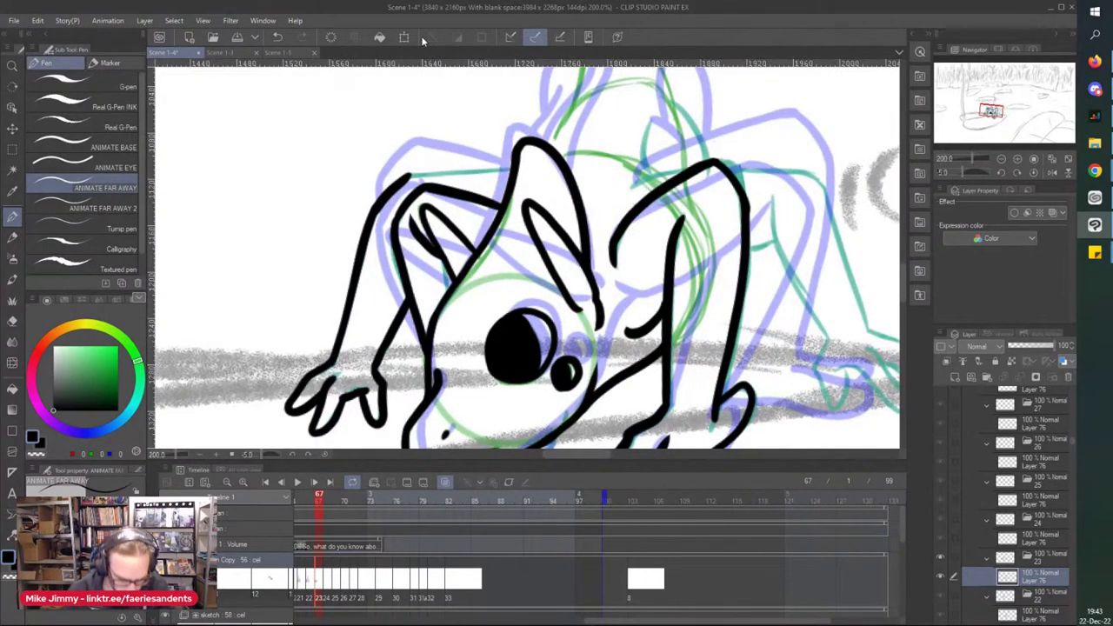
drag(502, 170, 405, 176)
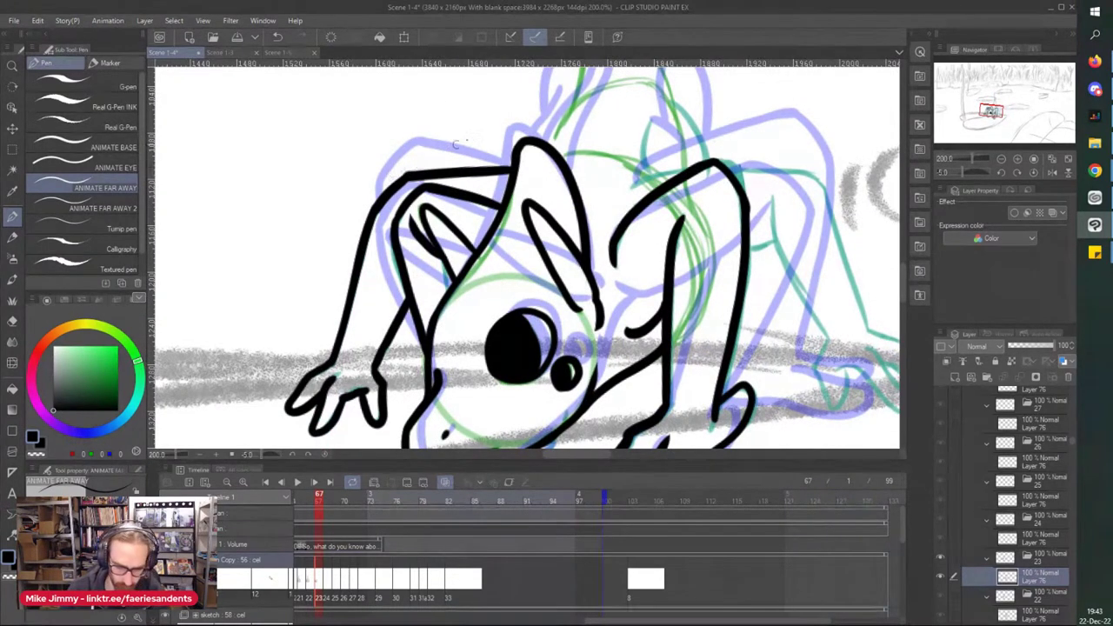
Step: Ink the short back line running into the near shoulder
scroll(524, 157, down, 1)
drag(557, 170, 542, 185)
scroll(619, 203, up, 3)
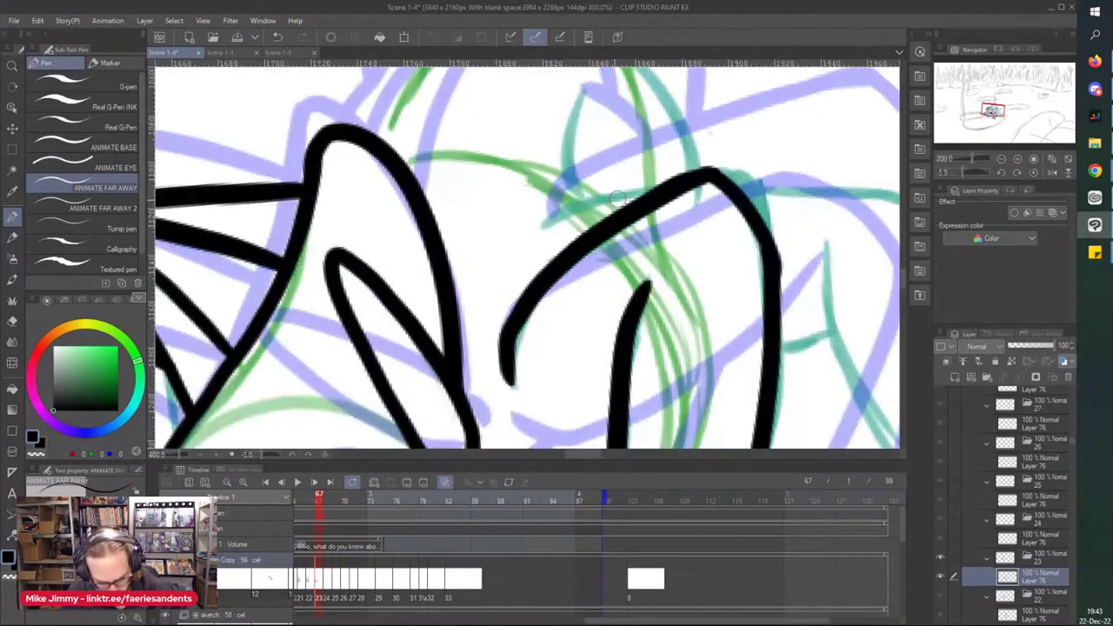
drag(646, 196, 535, 242)
scroll(530, 191, down, 3)
Step: Ink the right hind leg's inner edge, joint crease and upper line over the bent knee
scroll(647, 238, up, 1)
mouse_move(639, 196)
mouse_down()
mouse_move(648, 246)
mouse_move(701, 339)
mouse_up()
drag(648, 240, 616, 250)
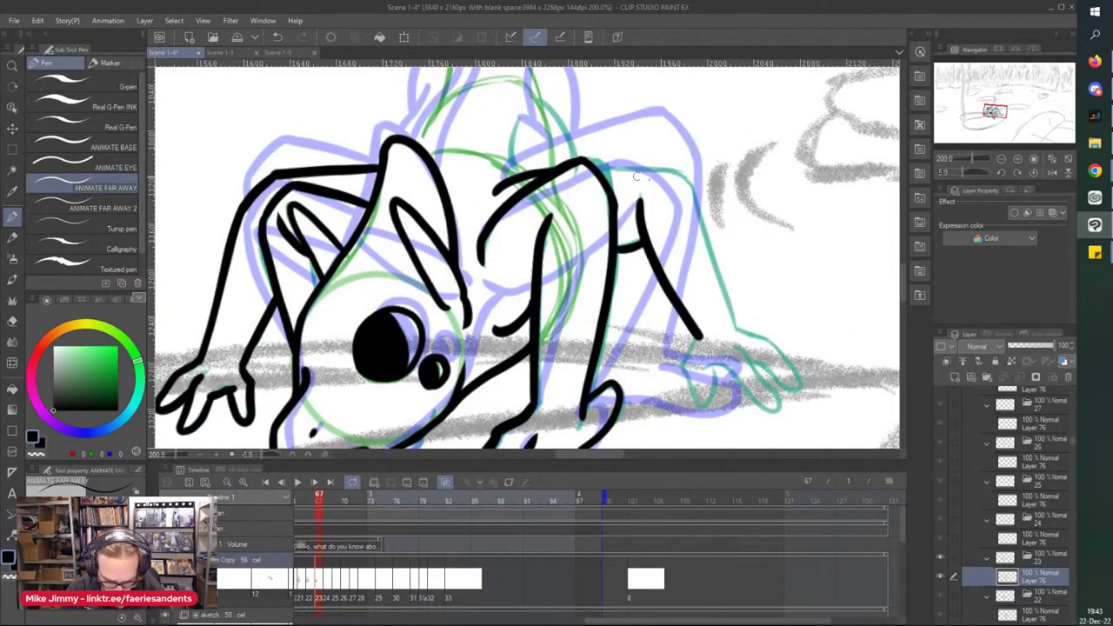
mouse_move(696, 197)
mouse_down()
mouse_move(651, 177)
mouse_move(673, 173)
mouse_move(574, 162)
mouse_up()
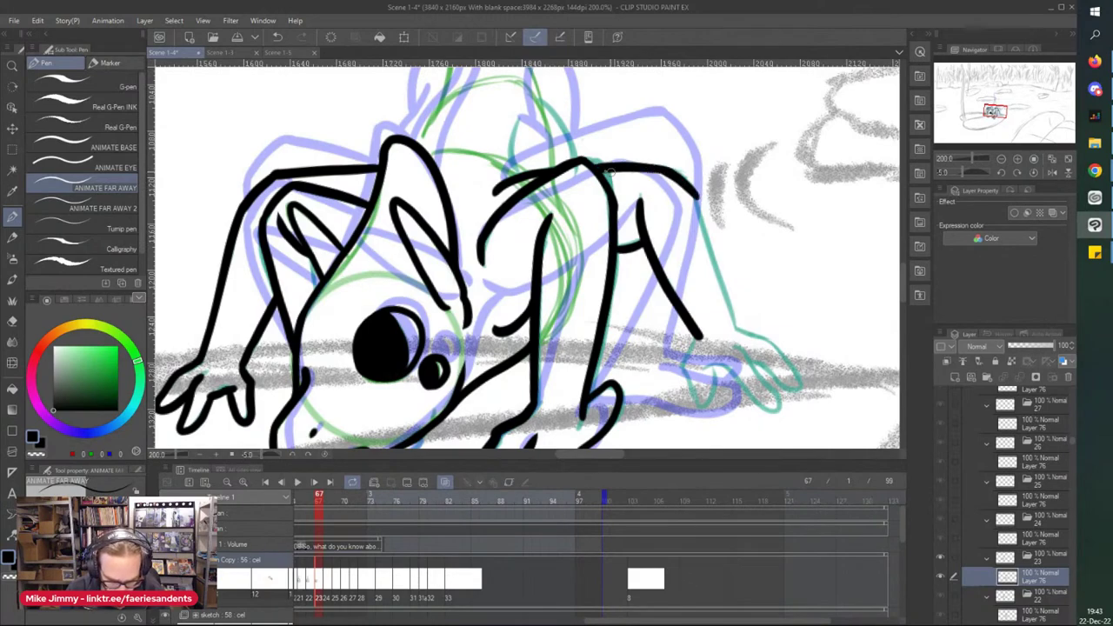
scroll(735, 318, down, 1)
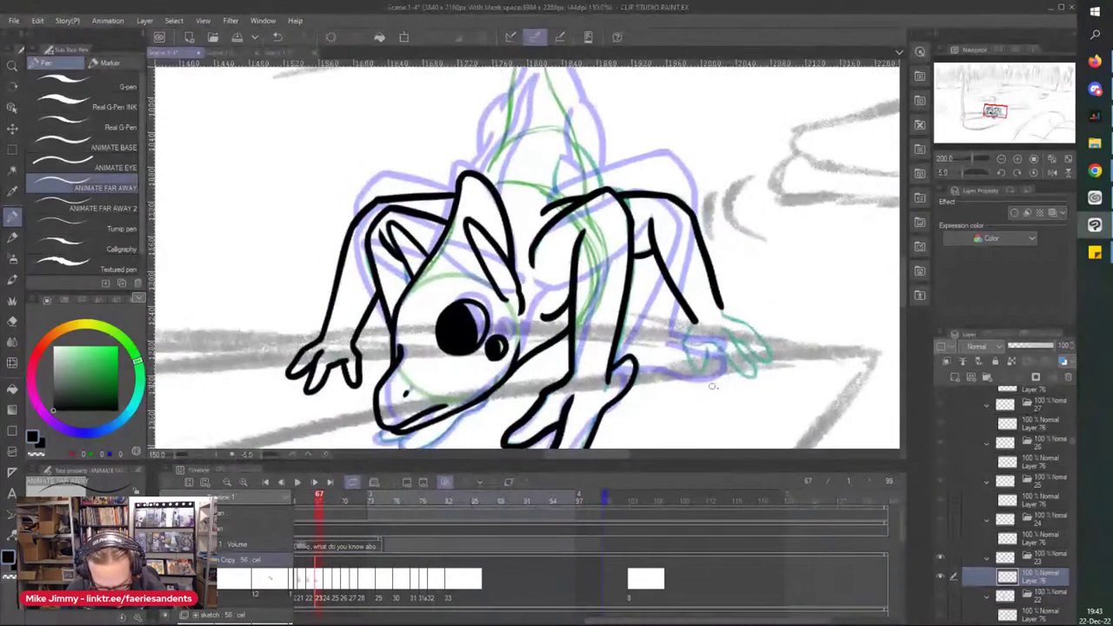
Step: Ink the right hind leg's outer edge and the toes of its foot, and erase a small bit of excess ink
scroll(759, 375, up, 3)
mouse_move(639, 219)
mouse_down()
mouse_move(743, 295)
mouse_move(763, 364)
mouse_up()
mouse_move(652, 278)
mouse_down()
mouse_move(742, 381)
mouse_move(733, 406)
mouse_move(600, 318)
mouse_up()
mouse_move(578, 259)
mouse_down()
mouse_move(553, 302)
mouse_move(562, 391)
mouse_move(608, 313)
mouse_up()
scroll(433, 92, down, 2)
scroll(536, 244, up, 4)
key(e)
drag(433, 87, 466, 74)
key(p)
scroll(418, 91, down, 4)
Step: Ink the two curved hip lines above the near shoulder
scroll(468, 190, up, 4)
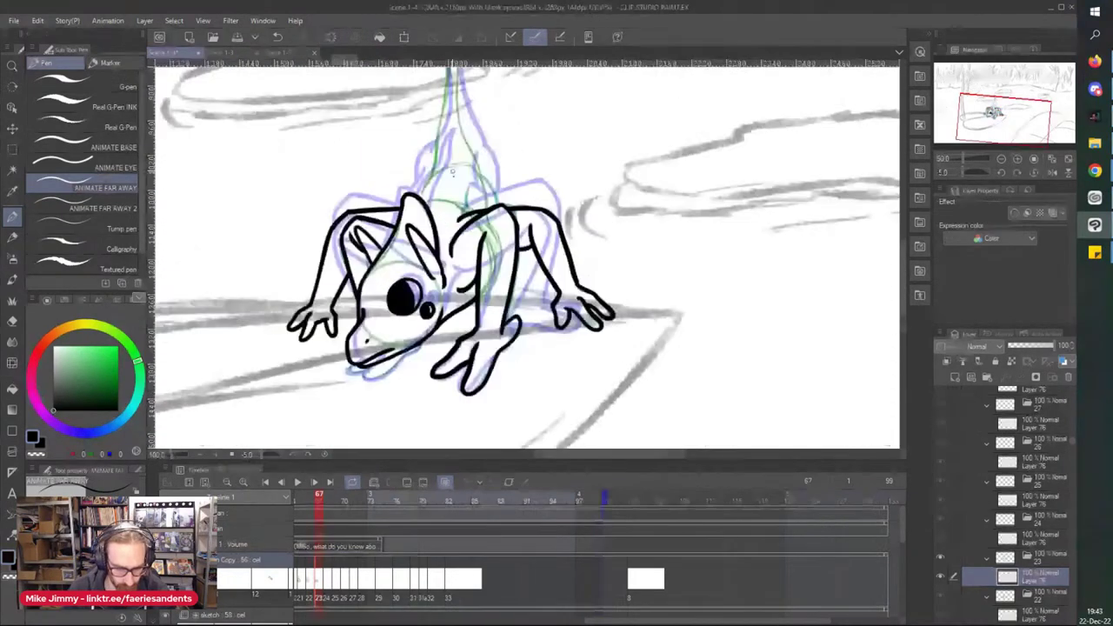
drag(492, 135, 461, 250)
drag(524, 102, 601, 216)
key(ctrl+minus)
key(ctrl+minus)
key(ctrl+minus)
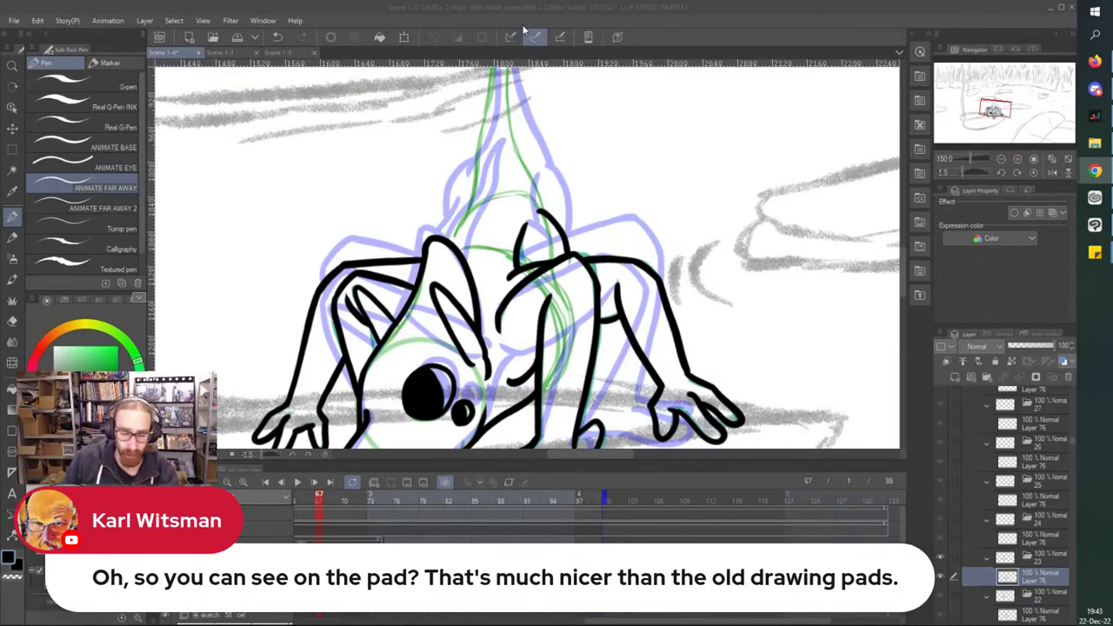
Step: Ink the left hip fold behind the crest, redrawing its inner line, and add the short body lines beside it
scroll(484, 174, up, 5)
mouse_move(501, 164)
mouse_down()
mouse_move(464, 219)
mouse_move(453, 278)
mouse_move(419, 337)
mouse_move(490, 211)
mouse_move(481, 281)
mouse_move(437, 365)
mouse_up()
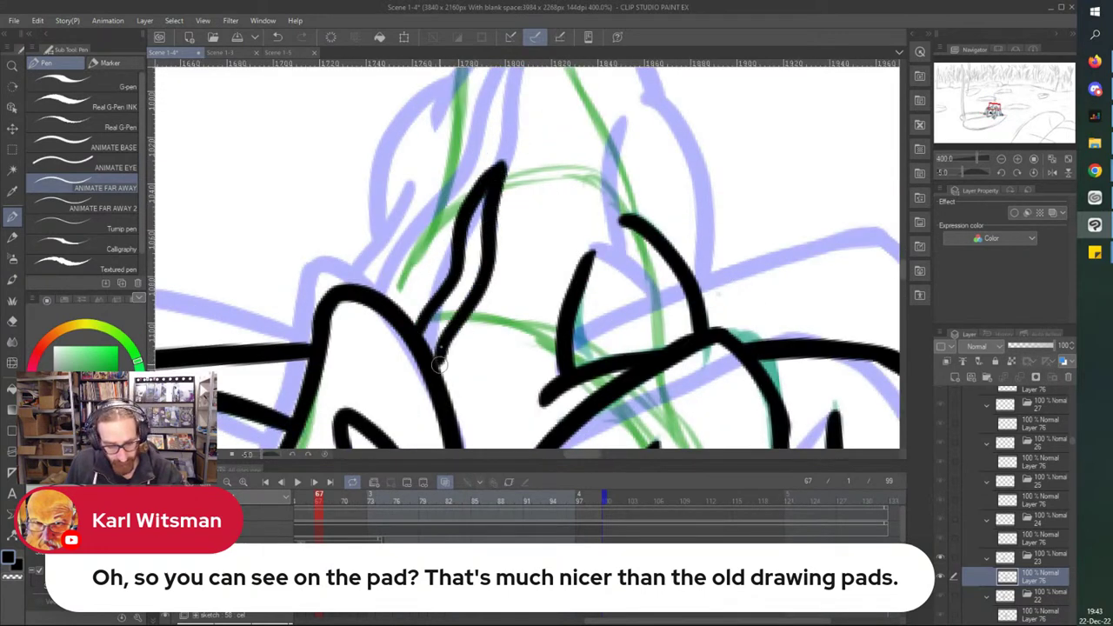
scroll(429, 220, down, 3)
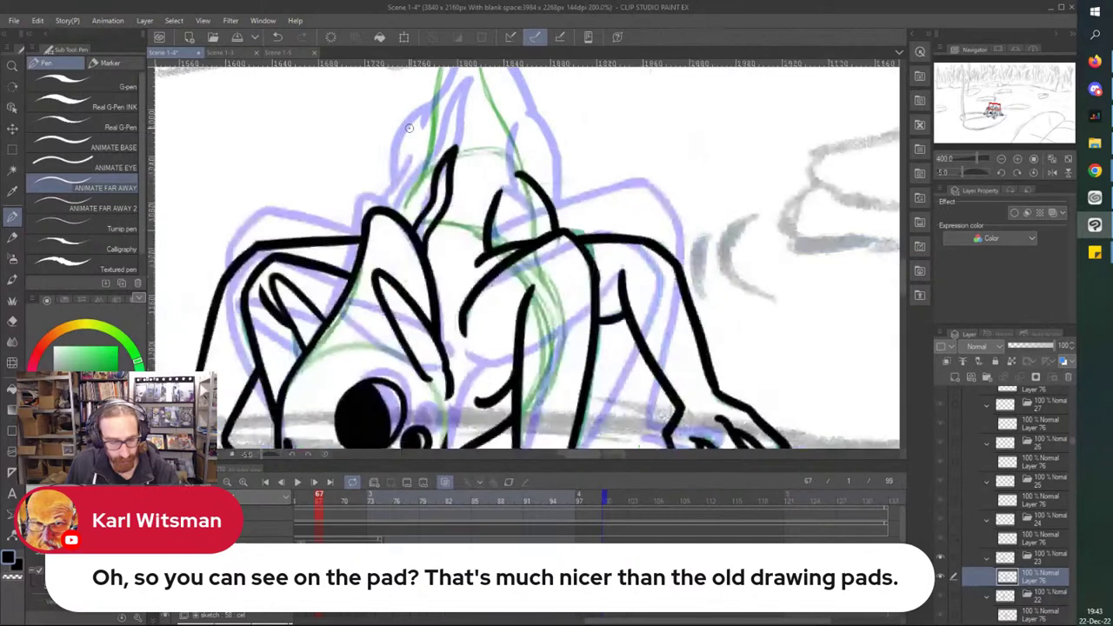
key(ctrl+z)
drag(456, 150, 426, 276)
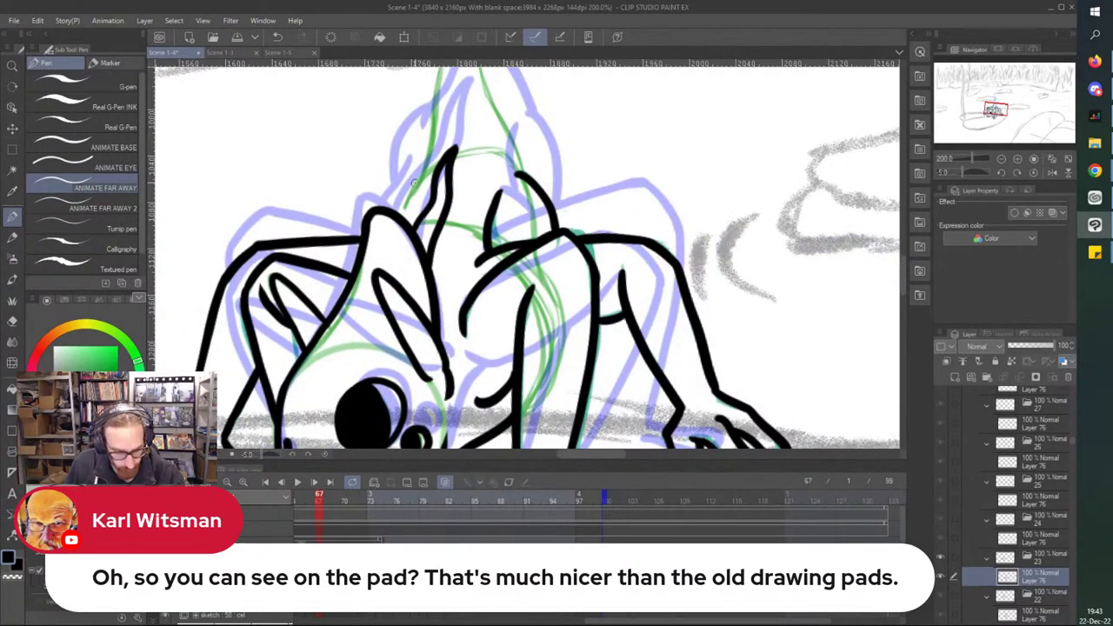
mouse_move(402, 214)
mouse_down()
mouse_move(414, 177)
mouse_move(386, 209)
mouse_up()
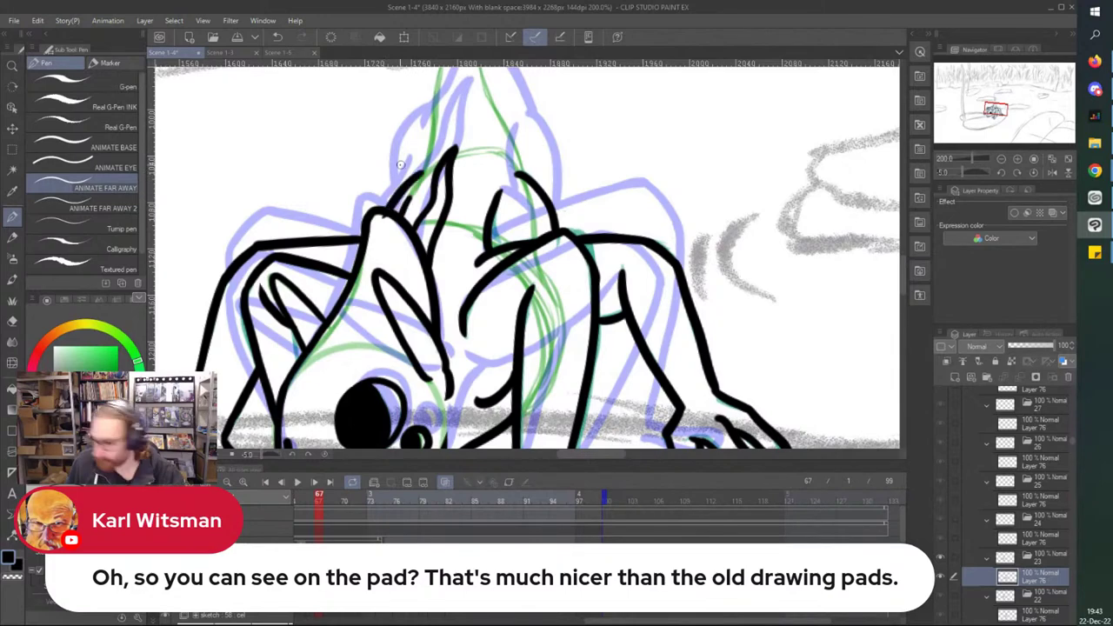
Step: Erase the small bit of excess ink around the new lines near the crest tip
key(e)
scroll(400, 210, up, 4)
drag(329, 247, 336, 247)
key(p)
scroll(325, 223, down, 4)
Step: Ink both sides of the raised tail from its rounded tip down to the hips
scroll(328, 183, down, 2)
drag(302, 76, 319, 167)
scroll(318, 167, up, 3)
mouse_move(462, 116)
mouse_down()
mouse_move(438, 101)
mouse_move(446, 198)
mouse_move(411, 372)
mouse_up()
mouse_move(454, 105)
mouse_down()
mouse_move(466, 249)
mouse_move(517, 376)
mouse_up()
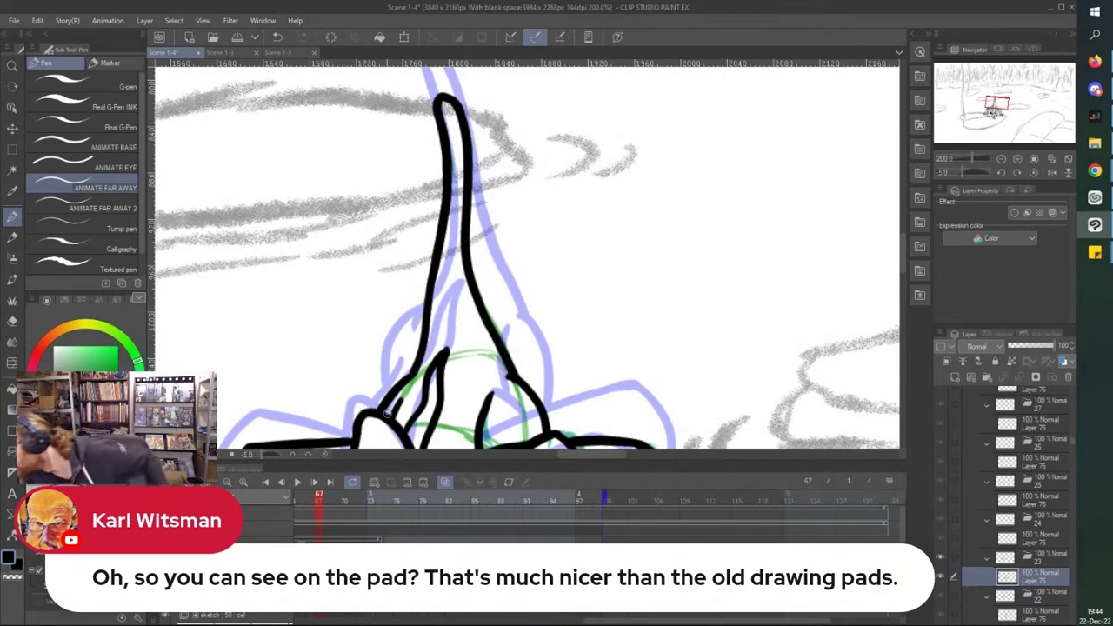
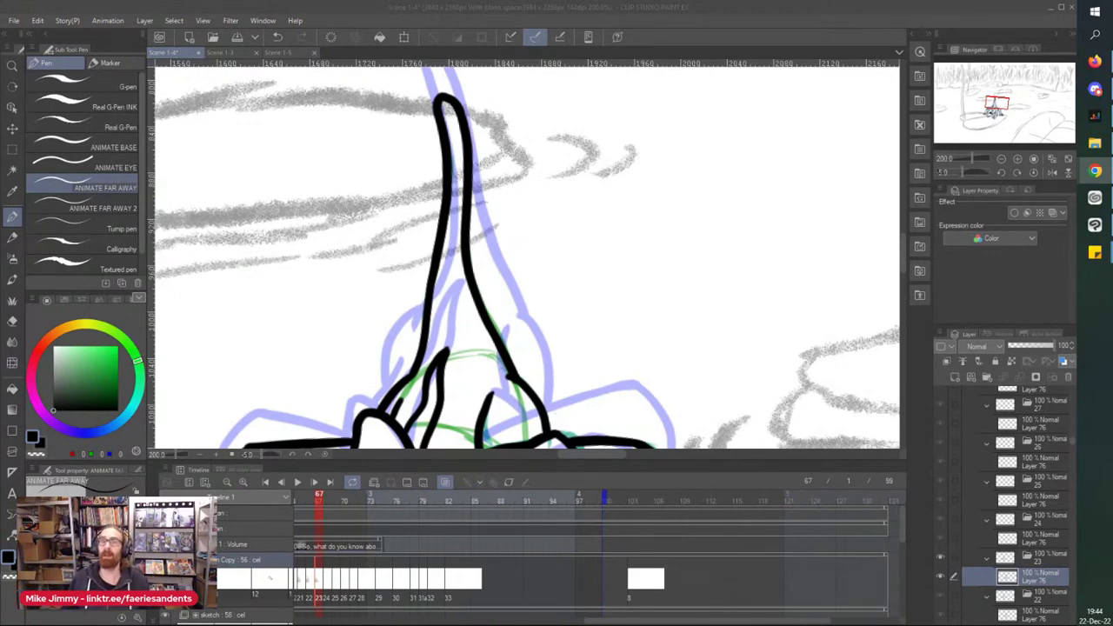
Step: Go to frame 68 and select Layer 76 of cel 24 for inking
click(684, 10)
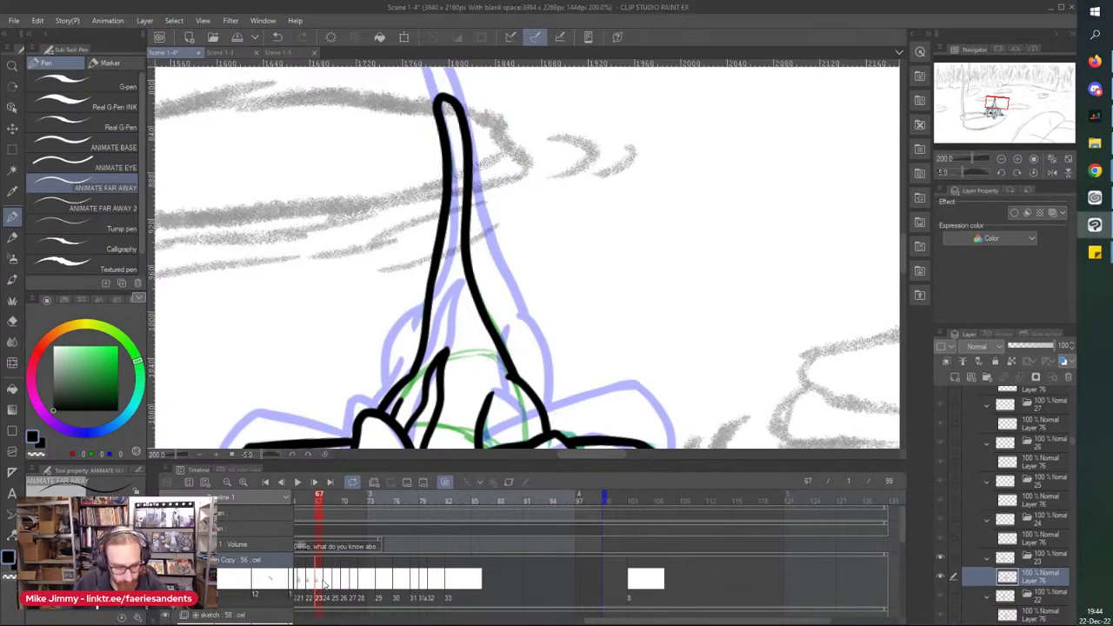
click(329, 582)
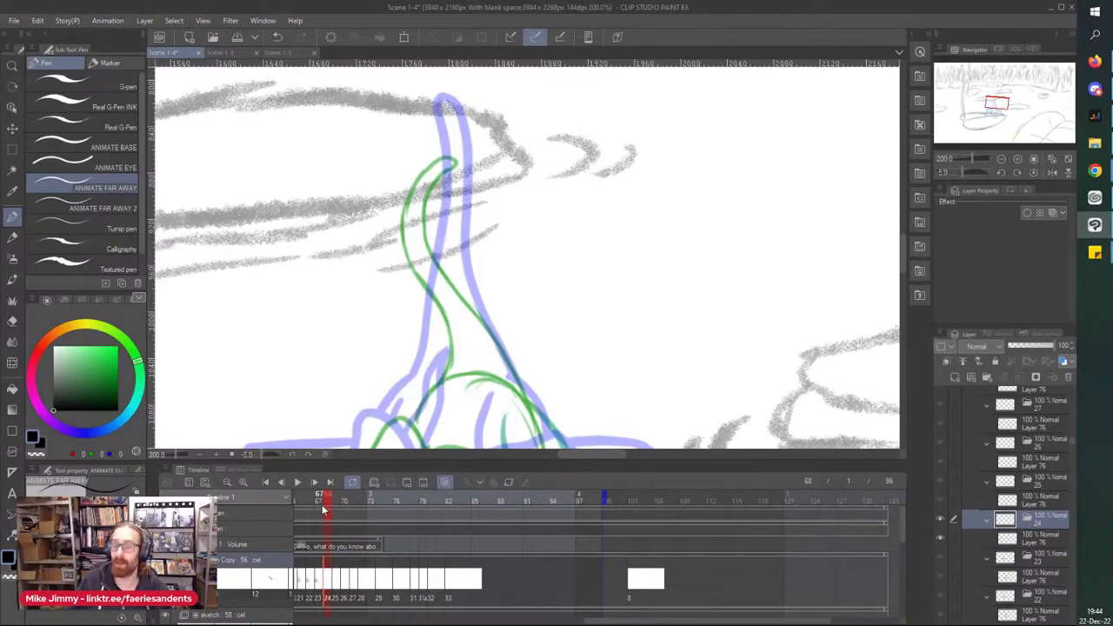
key(ctrl+minus)
key(ctrl+minus)
key(ctrl+minus)
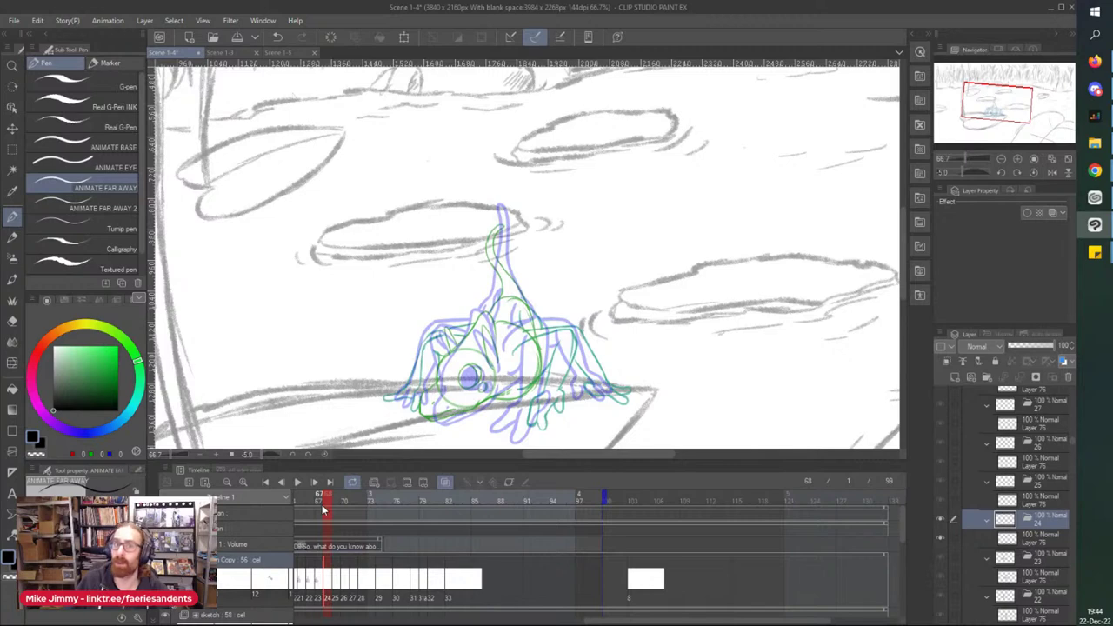
scroll(409, 390, down, 3)
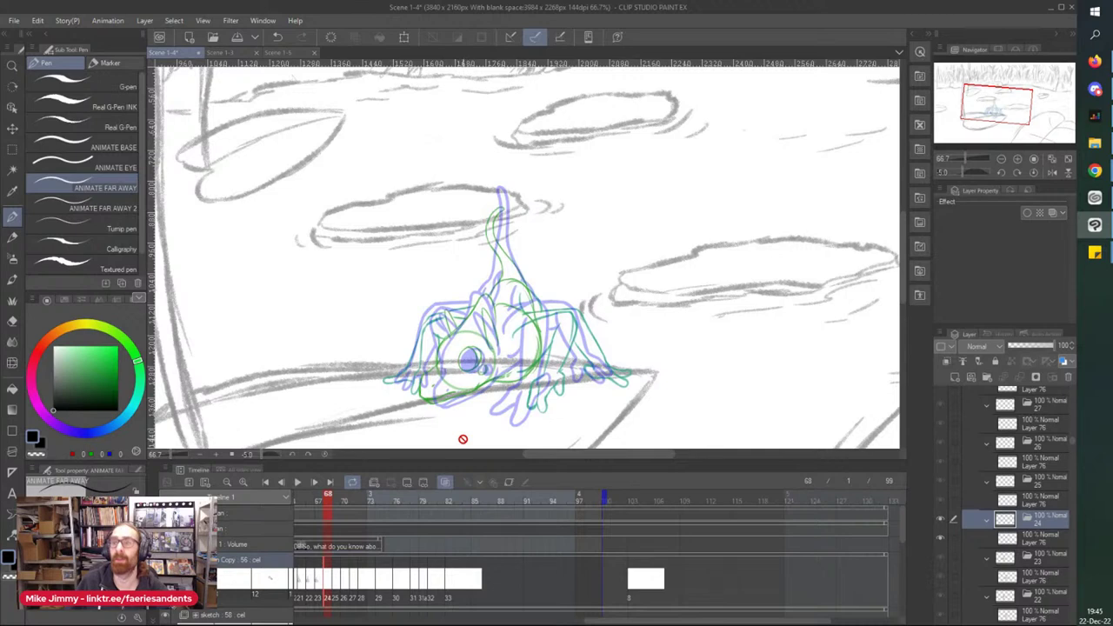
scroll(463, 439, up, 5)
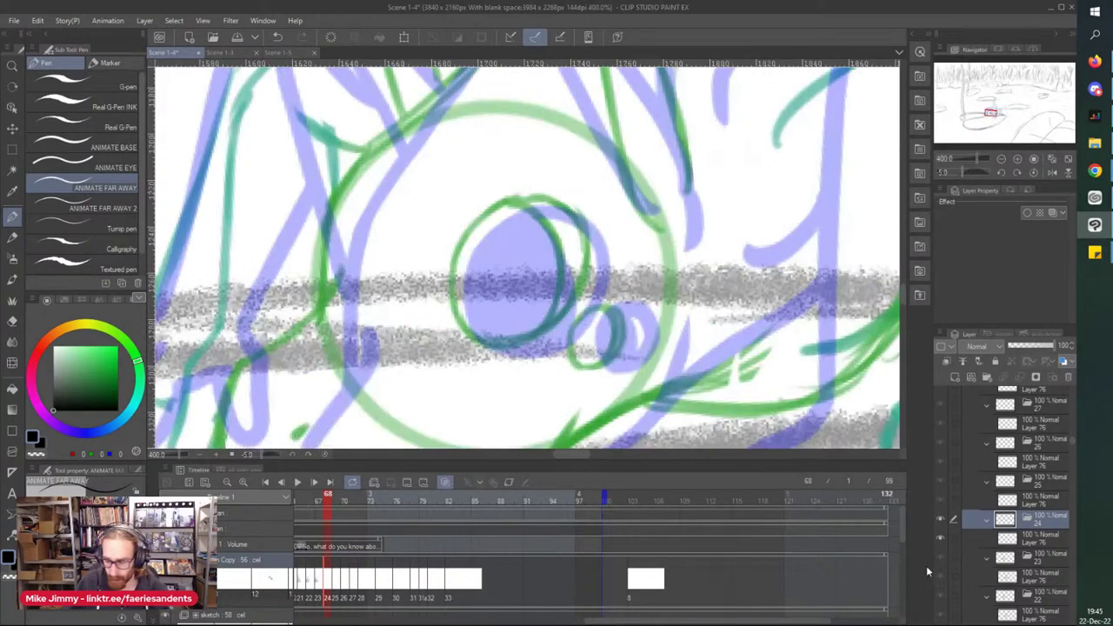
click(1033, 538)
scroll(498, 262, up, 2)
scroll(422, 282, down, 2)
Step: Ink the creature's large and small eyes on frame 68, filling them black around open highlights
mouse_move(416, 283)
mouse_down()
mouse_move(449, 230)
mouse_move(532, 218)
mouse_move(552, 280)
mouse_move(488, 351)
mouse_move(416, 306)
mouse_up()
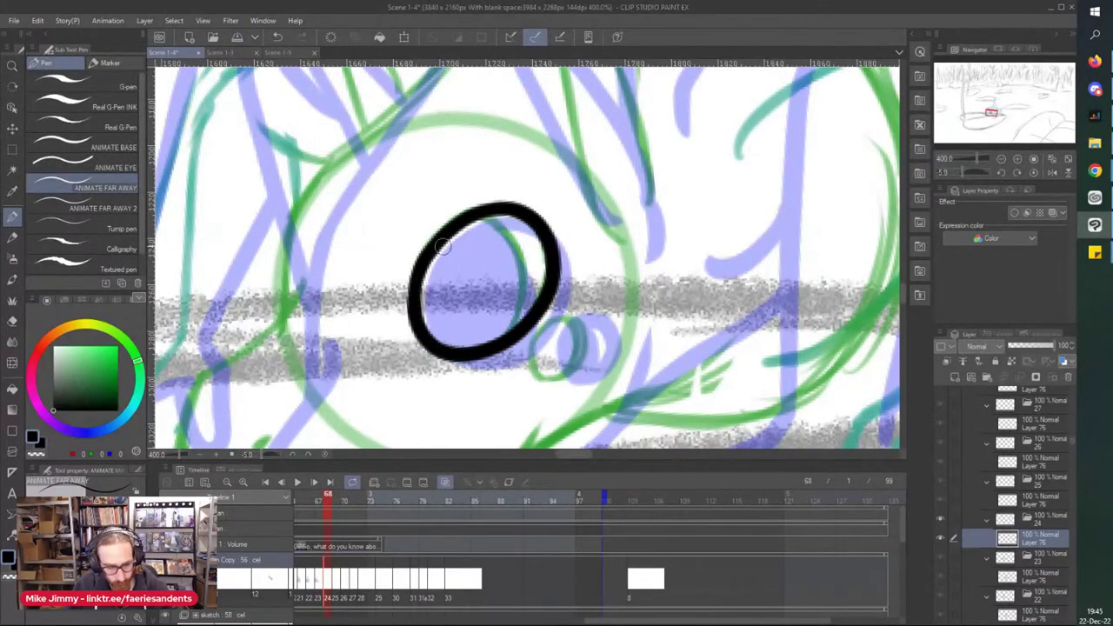
mouse_move(486, 217)
mouse_down()
mouse_move(510, 306)
mouse_move(509, 282)
mouse_move(484, 337)
mouse_move(493, 278)
mouse_move(479, 226)
mouse_move(459, 228)
mouse_move(439, 298)
mouse_move(423, 284)
mouse_move(442, 341)
mouse_move(489, 293)
mouse_move(475, 268)
mouse_move(467, 305)
mouse_up()
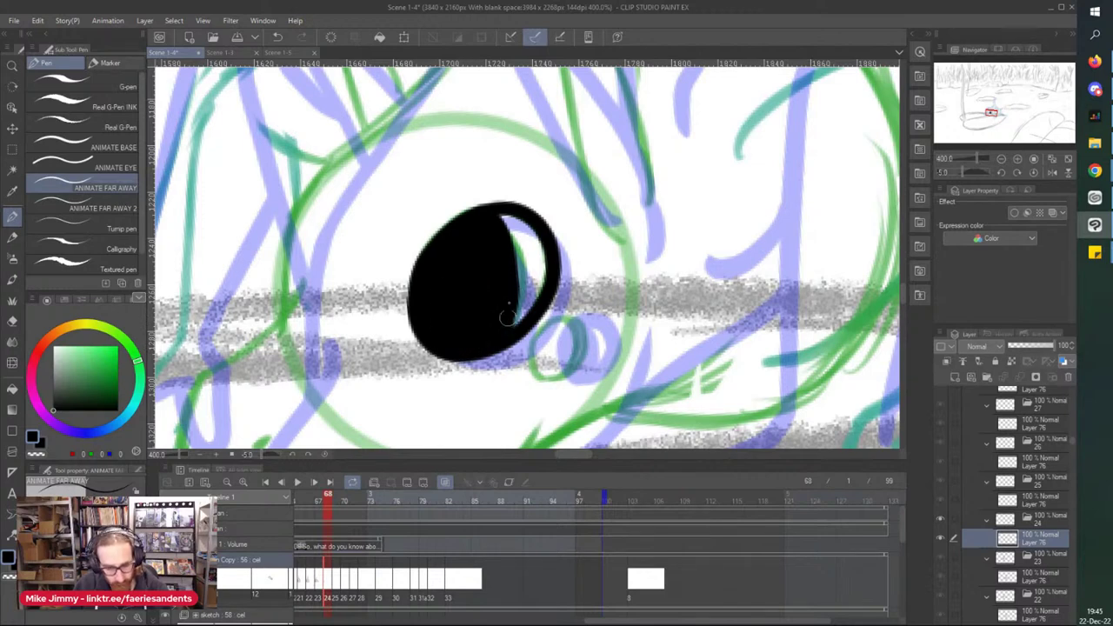
mouse_move(540, 380)
mouse_down()
mouse_move(576, 321)
mouse_move(532, 376)
mouse_move(557, 357)
mouse_move(544, 354)
mouse_up()
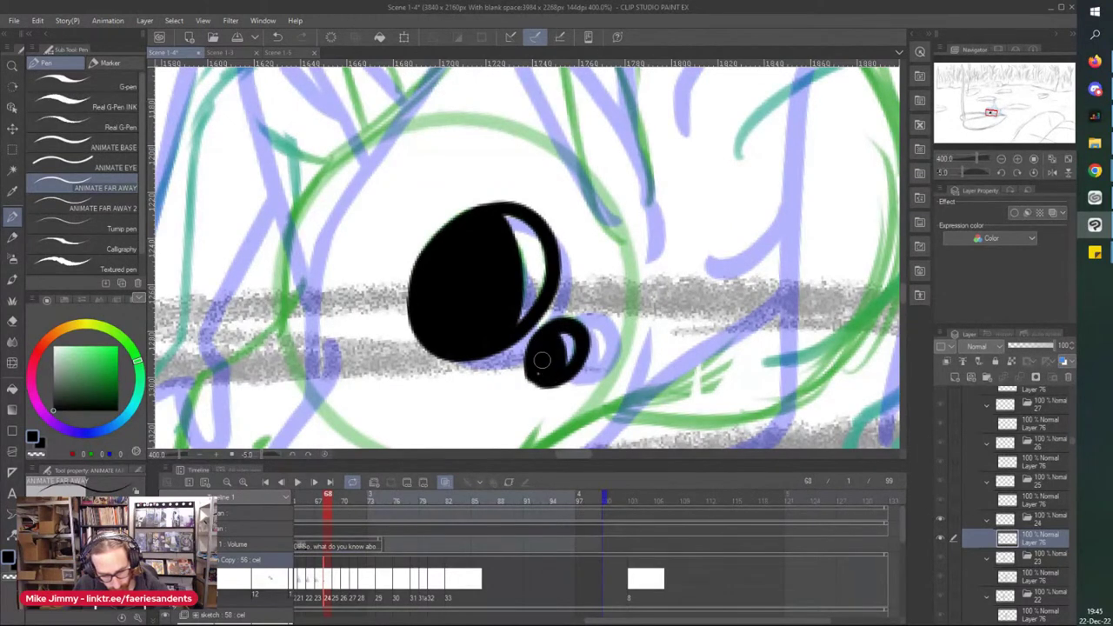
Step: Ink the creature's snout outline, nostril, mouth line and jaw on frame 68, following the green sketch
scroll(339, 357, down, 3)
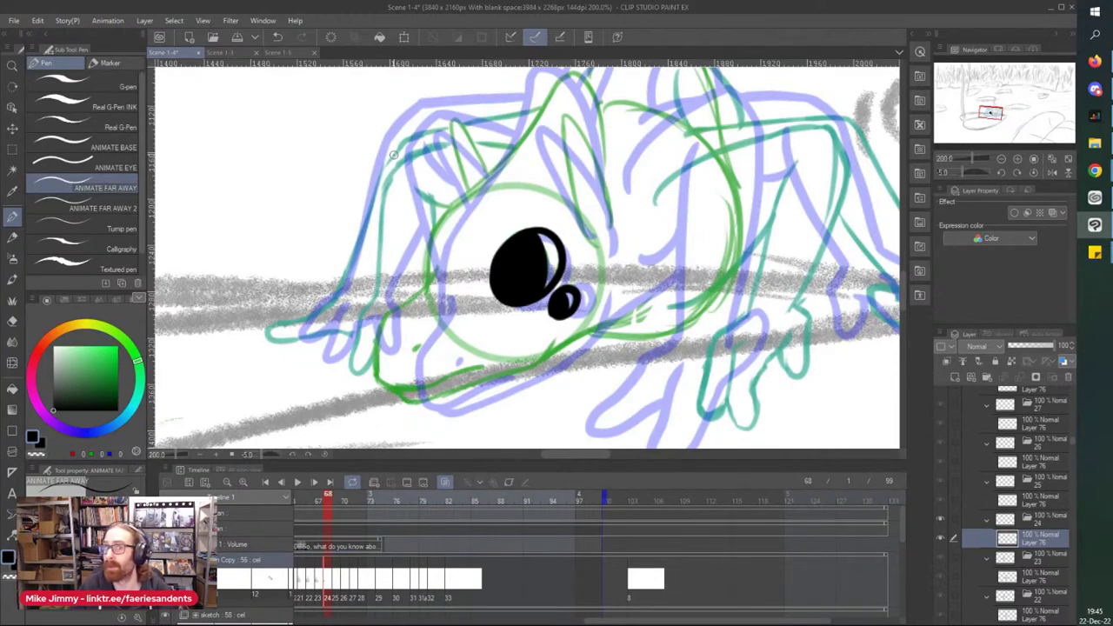
scroll(368, 398, up, 3)
mouse_move(513, 153)
mouse_down()
mouse_move(411, 263)
mouse_move(395, 380)
mouse_move(400, 370)
mouse_move(424, 390)
mouse_move(500, 392)
mouse_move(619, 349)
mouse_up()
drag(470, 317, 482, 307)
mouse_move(432, 395)
mouse_down()
mouse_move(513, 425)
mouse_move(746, 326)
mouse_move(800, 260)
mouse_up()
scroll(800, 176, down, 3)
drag(594, 409, 564, 434)
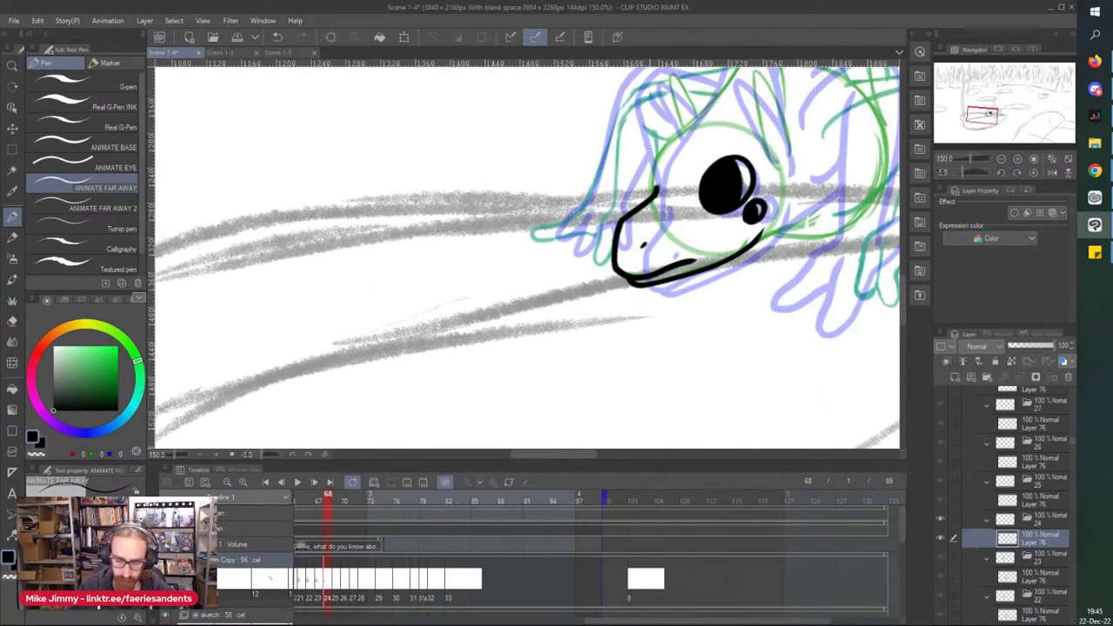
Step: Ink the top of the head from the snout up to its pointed tip, plus the near and far horns
drag(648, 96, 608, 137)
scroll(648, 48, up, 1)
scroll(643, 134, down, 2)
drag(691, 70, 674, 87)
scroll(673, 87, up, 3)
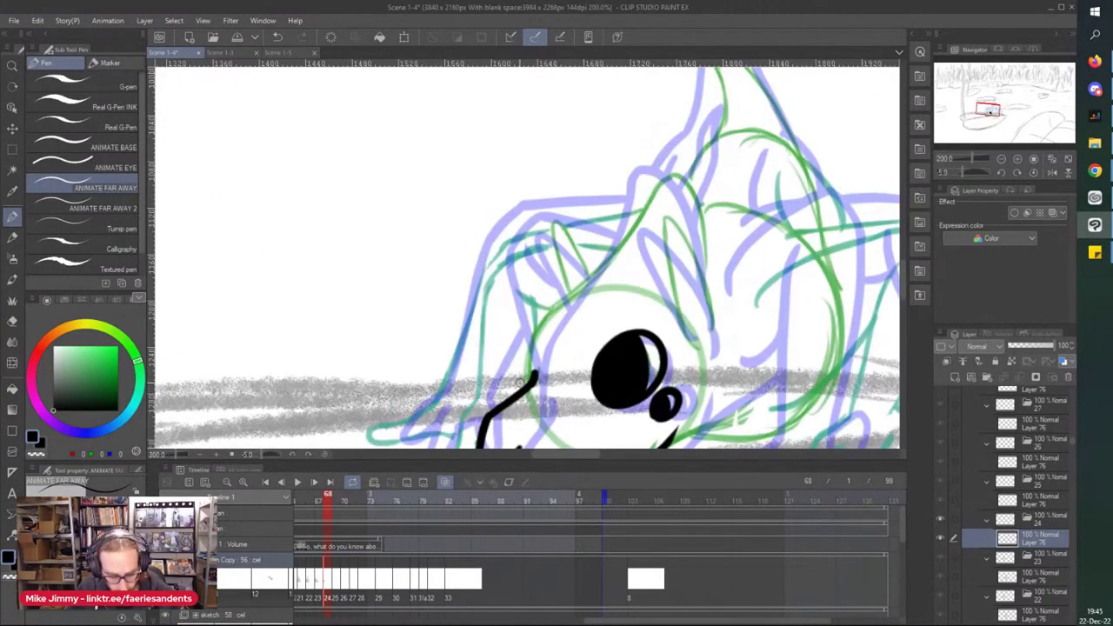
mouse_move(536, 372)
mouse_down()
mouse_move(556, 307)
mouse_move(669, 178)
mouse_move(691, 198)
mouse_move(702, 235)
mouse_move(683, 242)
mouse_move(703, 279)
mouse_up()
mouse_move(709, 335)
mouse_down()
mouse_move(700, 266)
mouse_move(664, 219)
mouse_move(679, 314)
mouse_move(694, 337)
mouse_move(712, 336)
mouse_move(711, 363)
mouse_up()
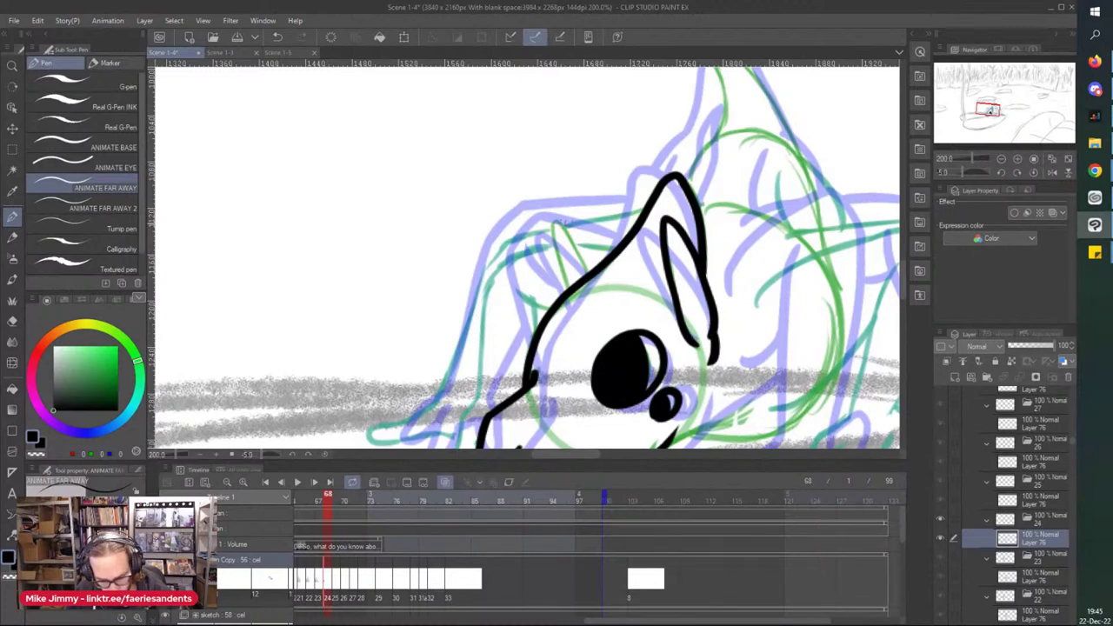
mouse_move(590, 274)
mouse_down()
mouse_move(560, 223)
mouse_move(561, 278)
mouse_up()
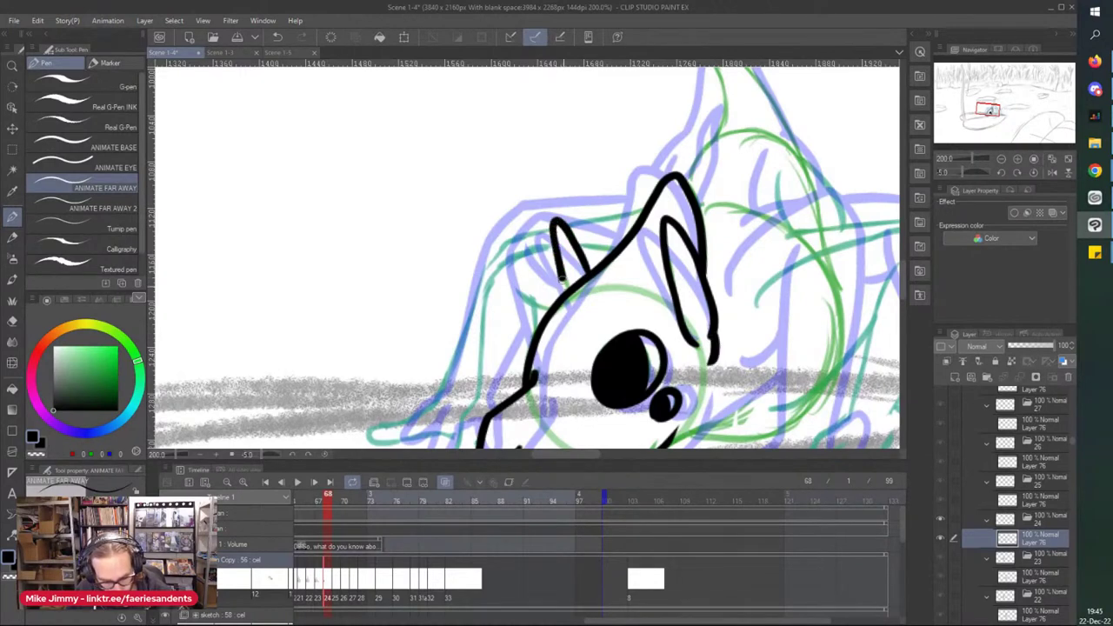
Step: Ink the underside of the body from the jaw back along the belly, undoing and redrawing the first stroke
scroll(564, 227, down, 2)
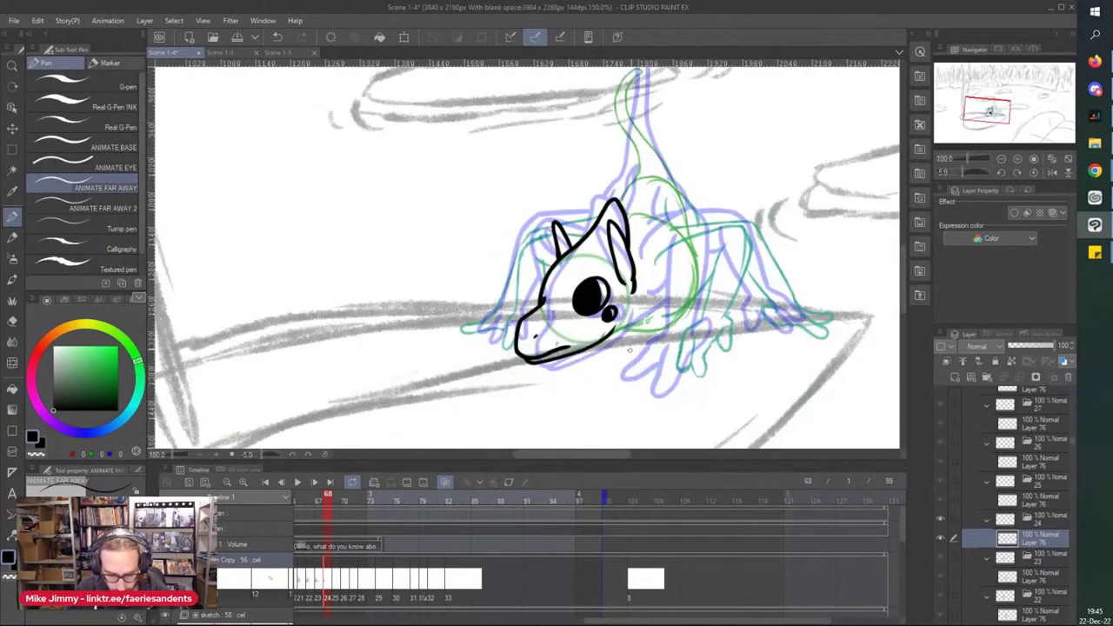
scroll(632, 349, up, 2)
drag(591, 323, 692, 293)
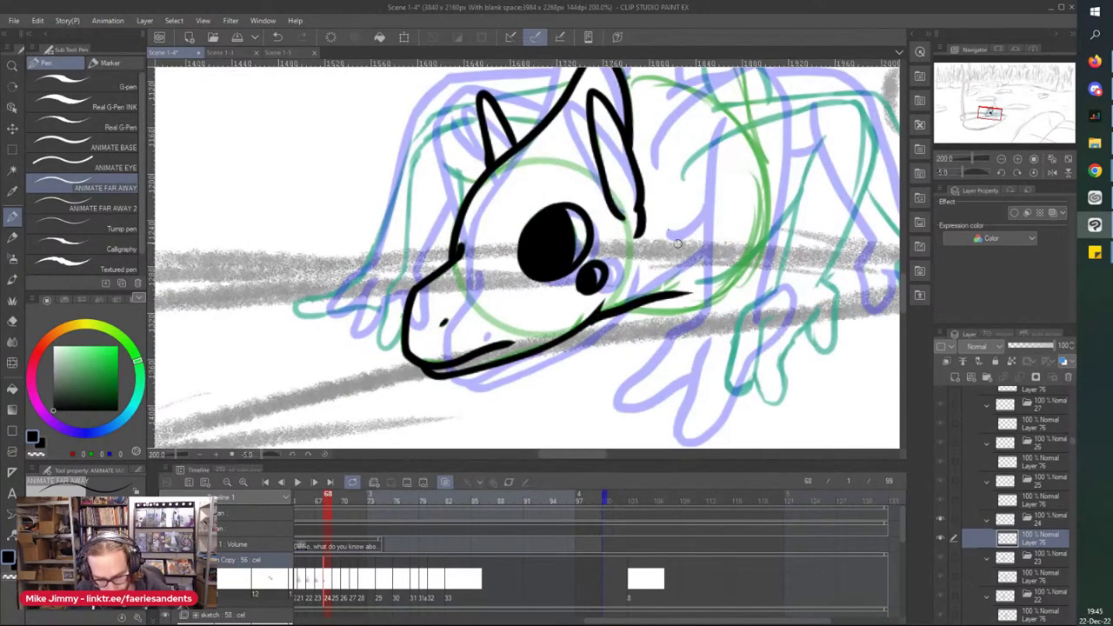
key(ctrl+z)
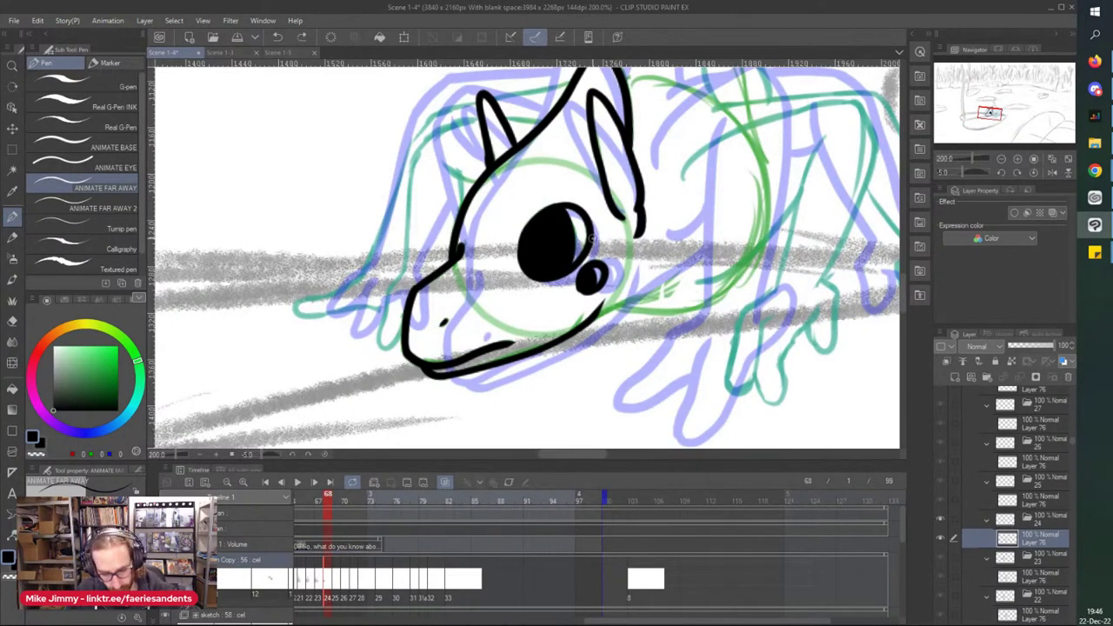
mouse_move(665, 295)
mouse_down()
mouse_move(606, 307)
mouse_move(704, 294)
mouse_move(739, 265)
mouse_up()
Step: Ink the small spike beside the forehead and the upper inner line of the left leg on both sides of the far horn
scroll(735, 192, down, 2)
scroll(571, 178, up, 4)
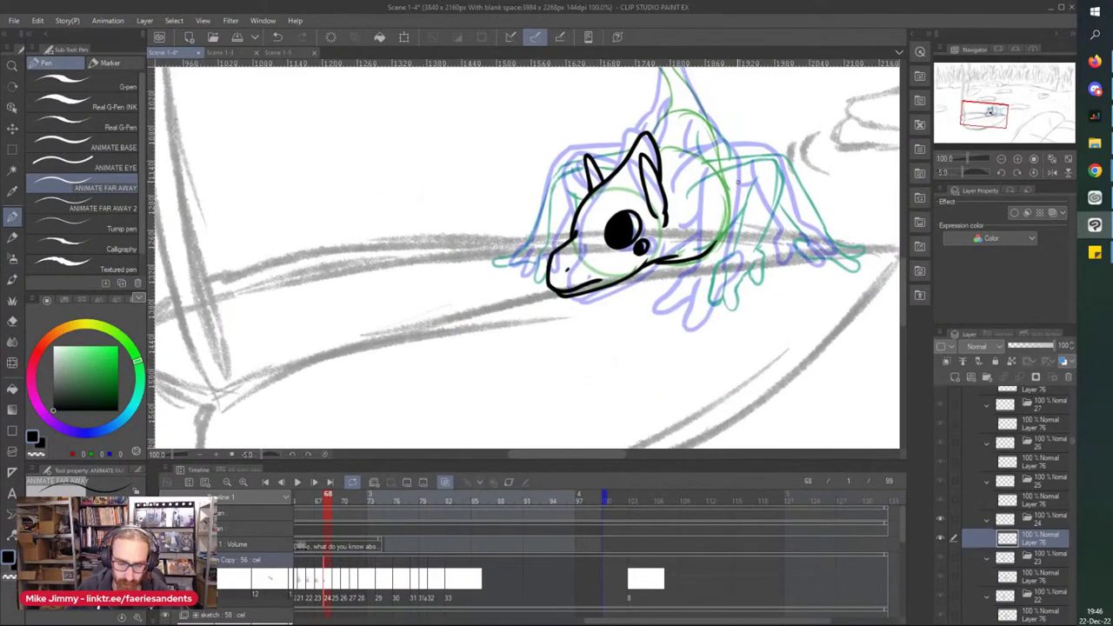
drag(674, 237, 580, 204)
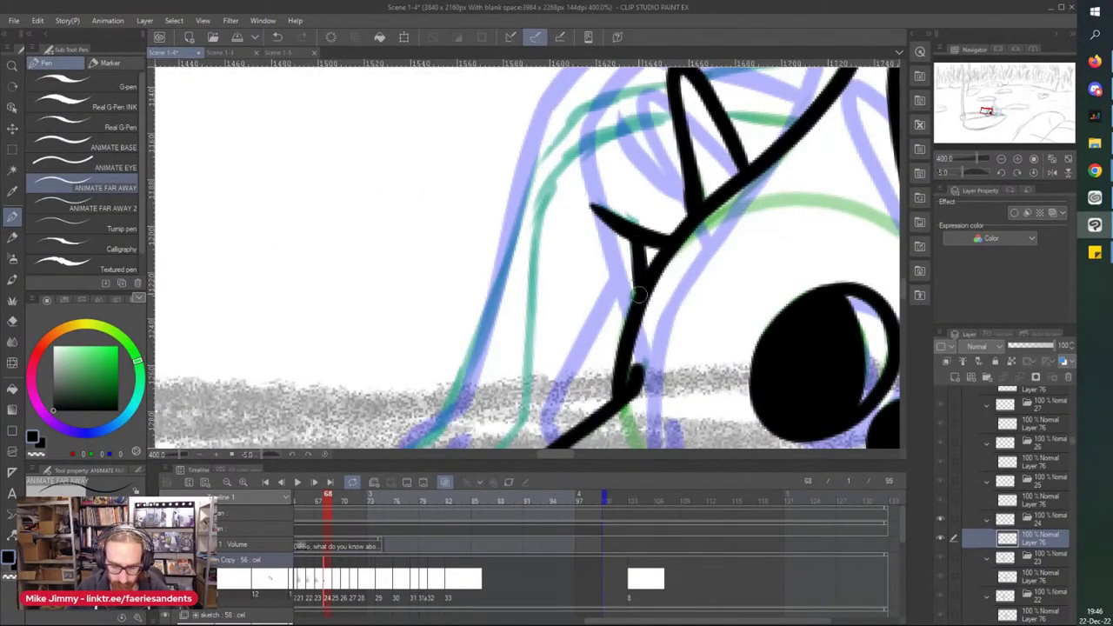
scroll(548, 219, down, 2)
drag(616, 179, 515, 260)
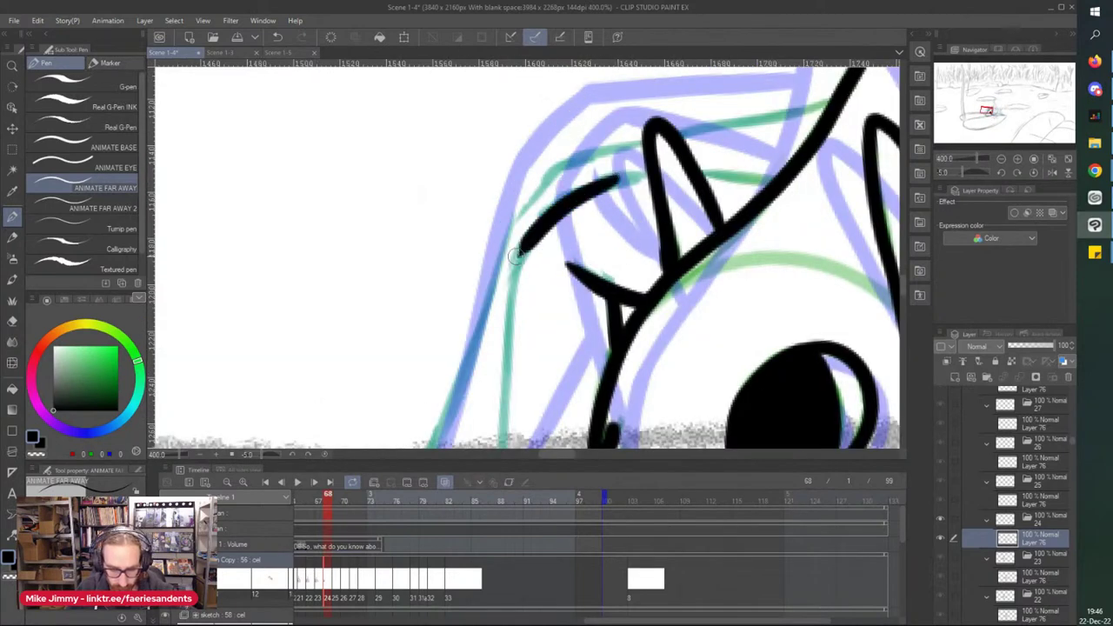
drag(653, 175, 598, 180)
drag(773, 183, 698, 173)
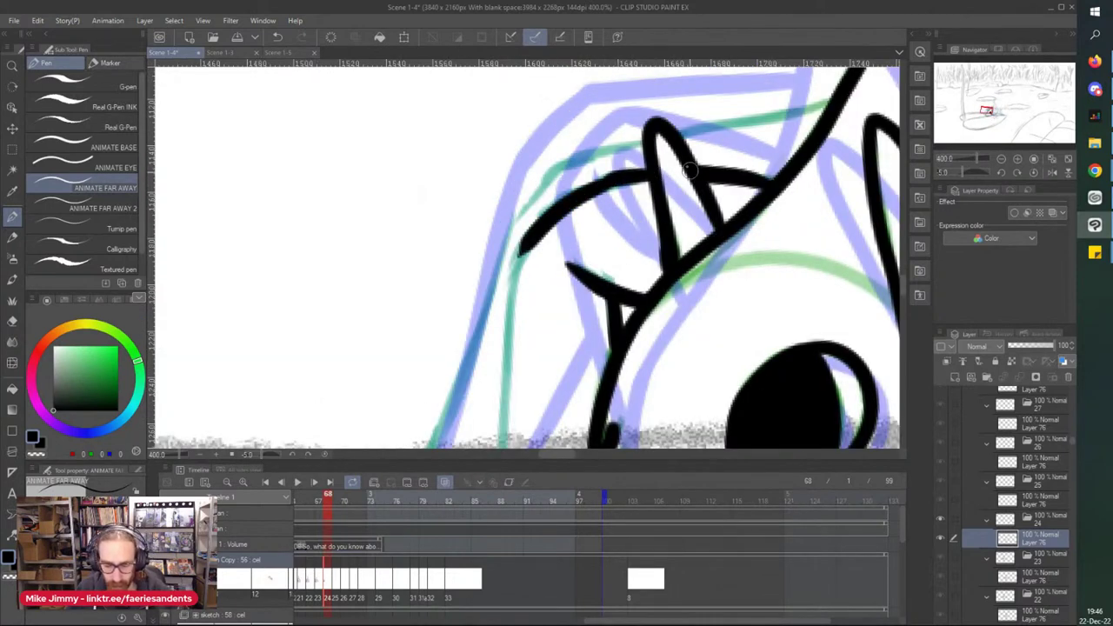
Step: Continue the left leg's inner line down to the foot and ink the toe beside the snout
scroll(522, 174, down, 2)
scroll(487, 287, up, 2)
drag(544, 107, 540, 122)
scroll(539, 123, down, 2)
mouse_move(555, 85)
mouse_down()
mouse_move(546, 186)
mouse_move(554, 178)
mouse_move(512, 244)
mouse_move(521, 226)
mouse_move(489, 339)
mouse_move(541, 349)
mouse_up()
scroll(547, 200, up, 2)
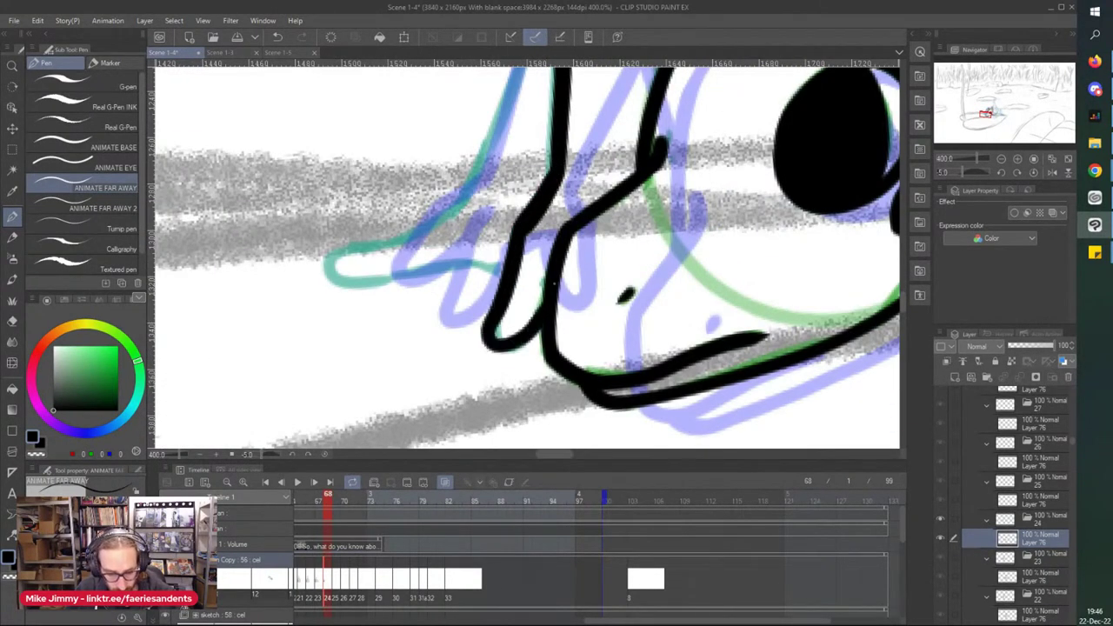
scroll(479, 203, down, 2)
drag(350, 185, 363, 202)
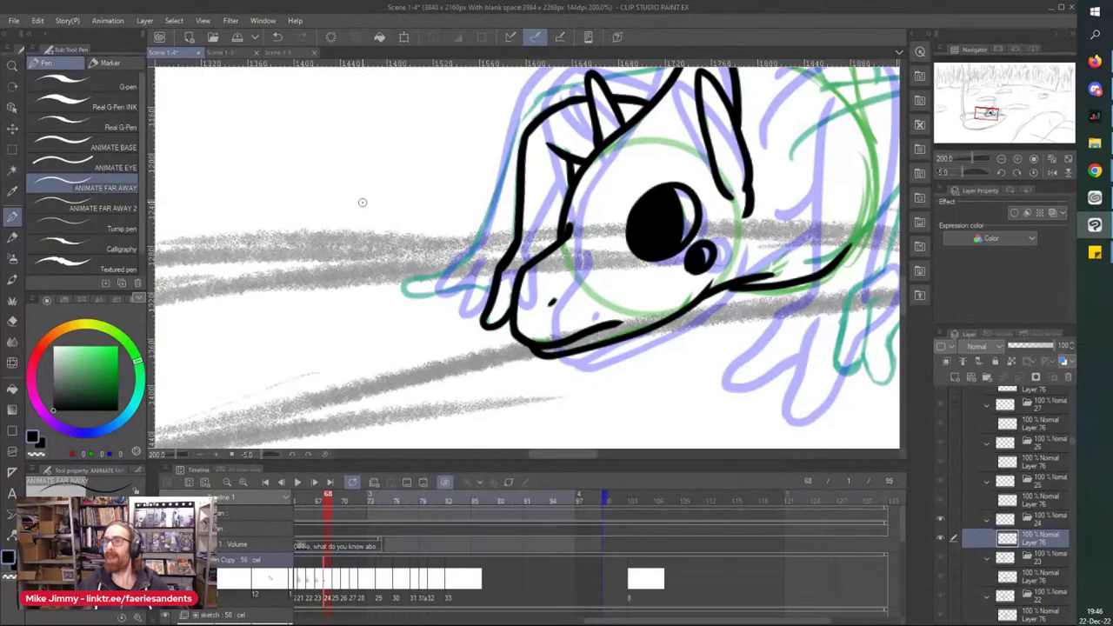
Step: Ink the upper outer edge of the left leg from the head over the bent joint, undoing and redrawing the first stroke
scroll(474, 170, down, 1)
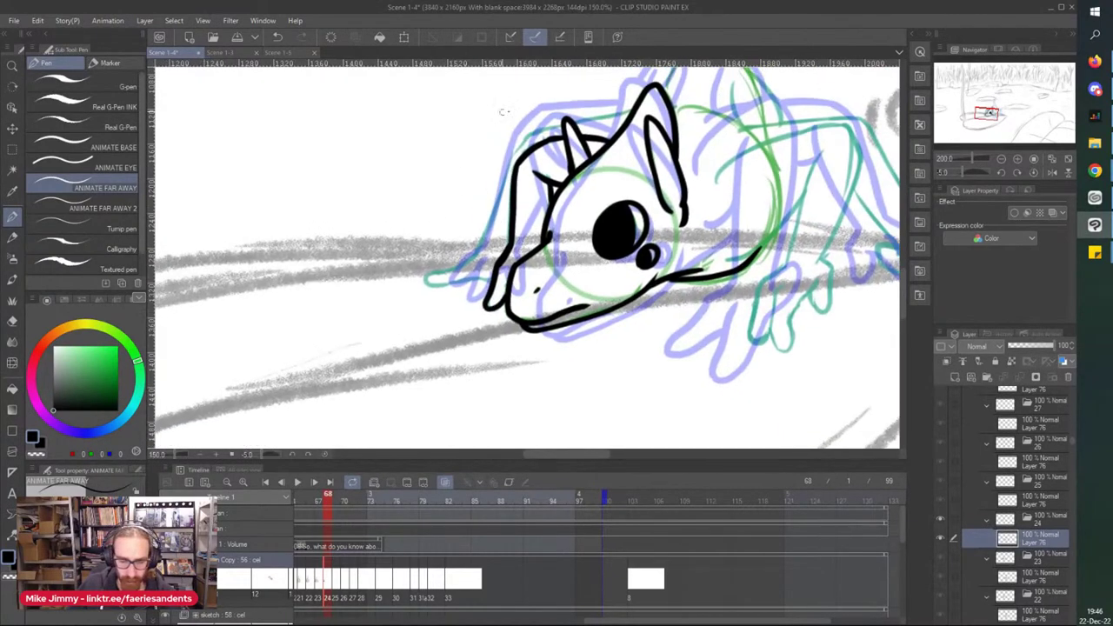
scroll(600, 87, up, 3)
scroll(663, 131, down, 3)
scroll(664, 127, down, 1)
scroll(663, 127, up, 4)
drag(659, 206, 507, 203)
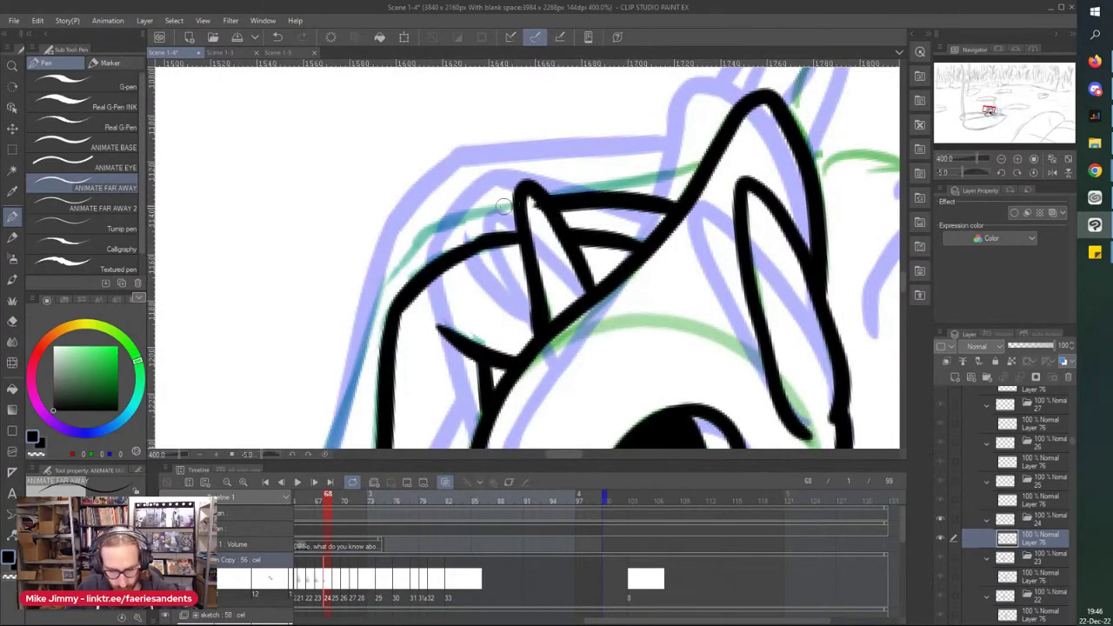
key(ctrl+z)
mouse_move(683, 203)
mouse_down()
mouse_move(526, 190)
mouse_move(426, 224)
mouse_move(373, 297)
mouse_up()
Step: Ink the outer edge of the left leg down to the foot and close its long outstretched toe
scroll(375, 265, down, 3)
scroll(304, 421, up, 3)
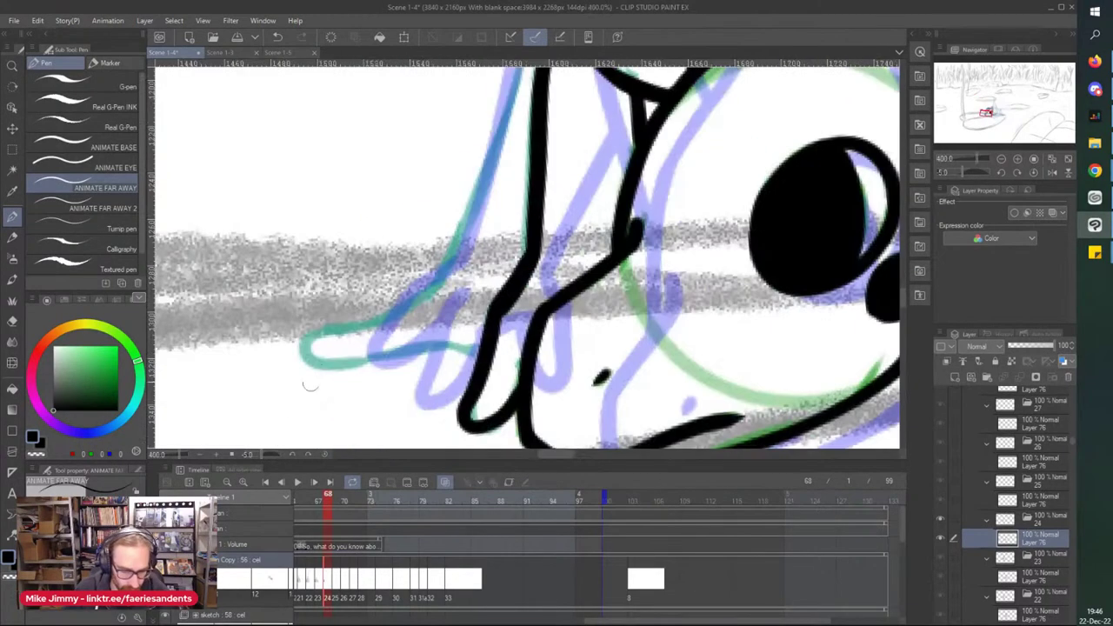
scroll(298, 407, down, 3)
mouse_move(483, 109)
mouse_down()
mouse_move(449, 218)
mouse_move(407, 268)
mouse_move(302, 308)
mouse_move(340, 331)
mouse_move(411, 313)
mouse_move(485, 314)
mouse_up()
scroll(425, 248, up, 3)
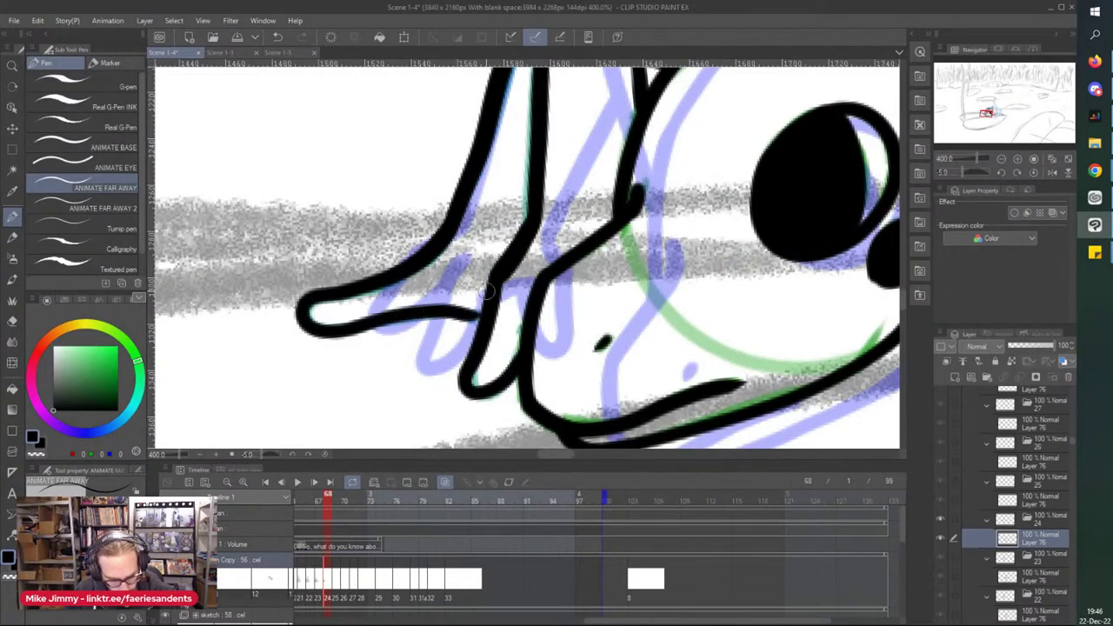
Step: Ink the pointed crest spikes rising behind the tip of the head
scroll(421, 289, down, 5)
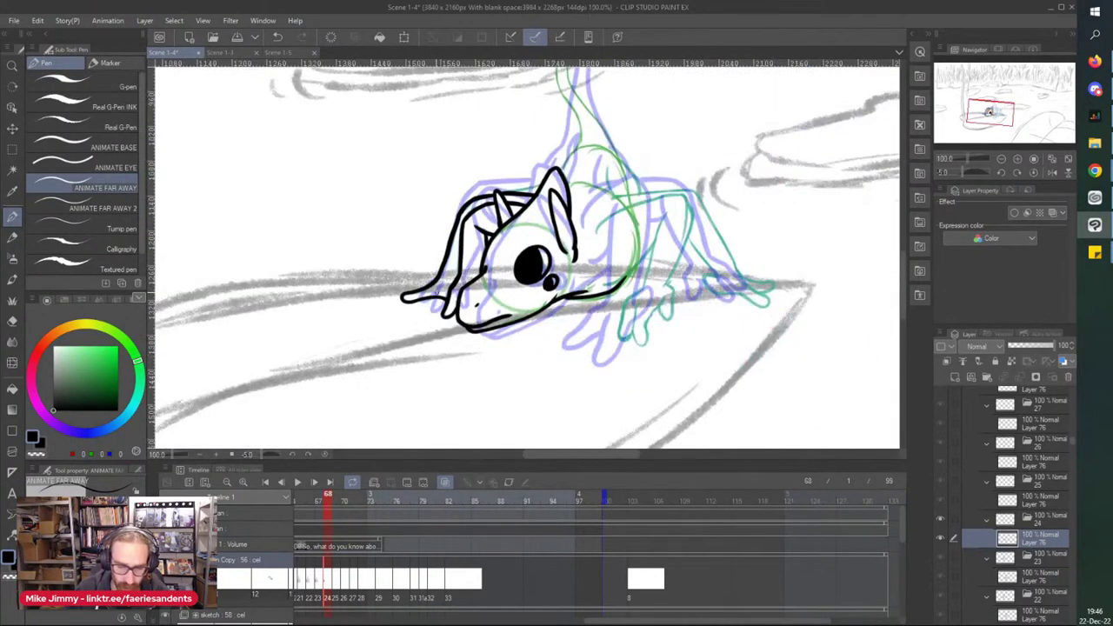
scroll(563, 172, up, 4)
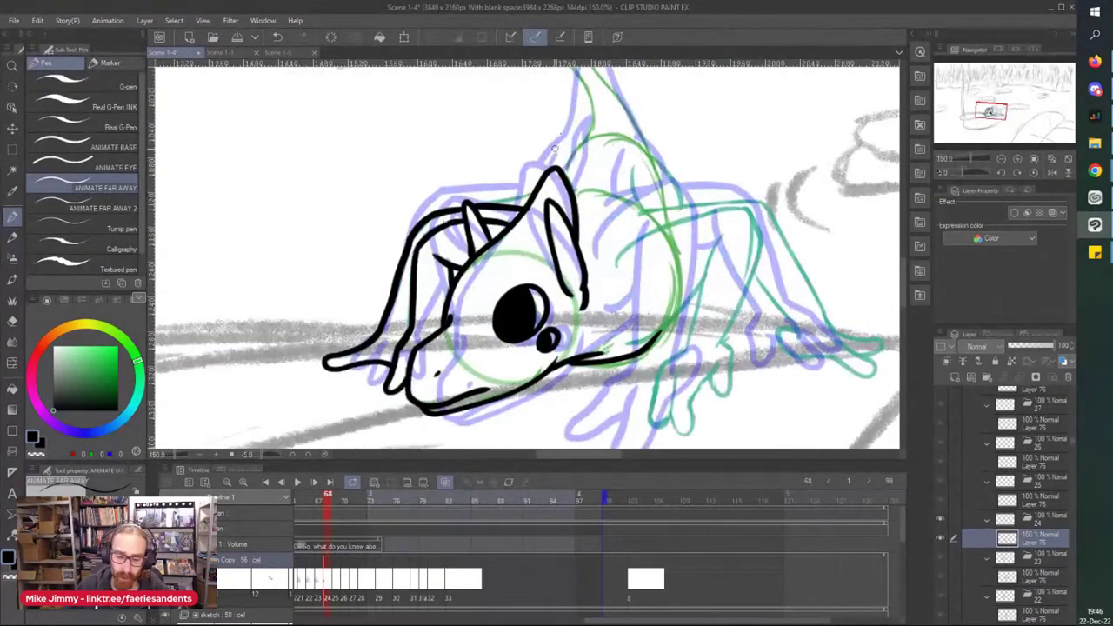
drag(602, 148, 534, 200)
mouse_move(620, 125)
mouse_down()
mouse_move(565, 186)
mouse_move(610, 136)
mouse_move(593, 135)
mouse_move(582, 178)
mouse_move(533, 258)
mouse_up()
scroll(581, 146, down, 2)
scroll(593, 226, up, 2)
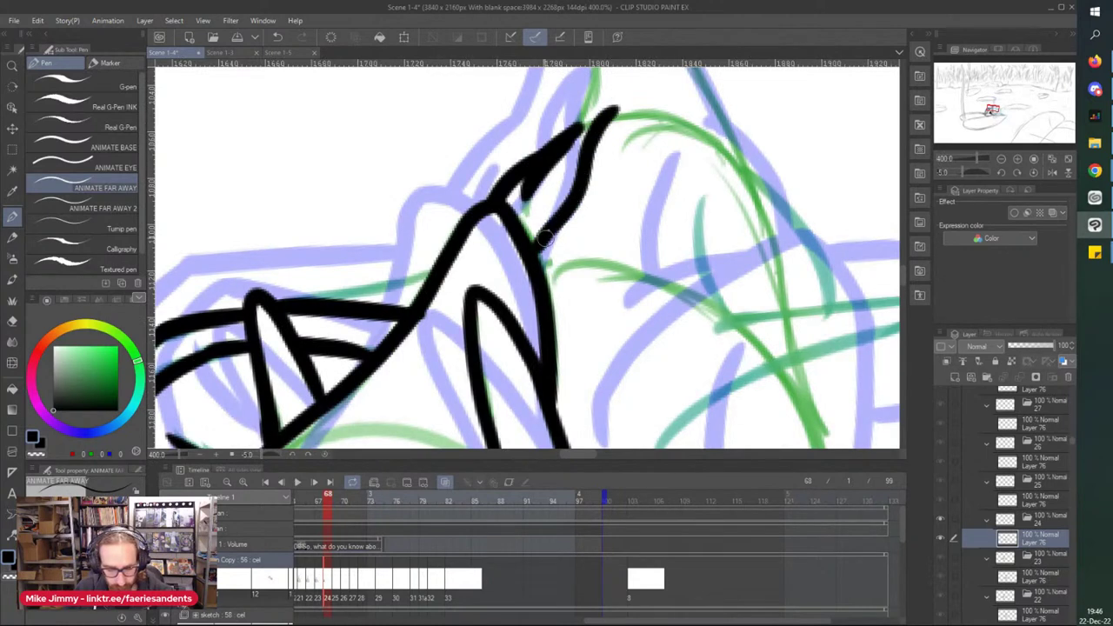
mouse_move(616, 108)
mouse_down()
mouse_move(600, 212)
mouse_move(548, 311)
mouse_up()
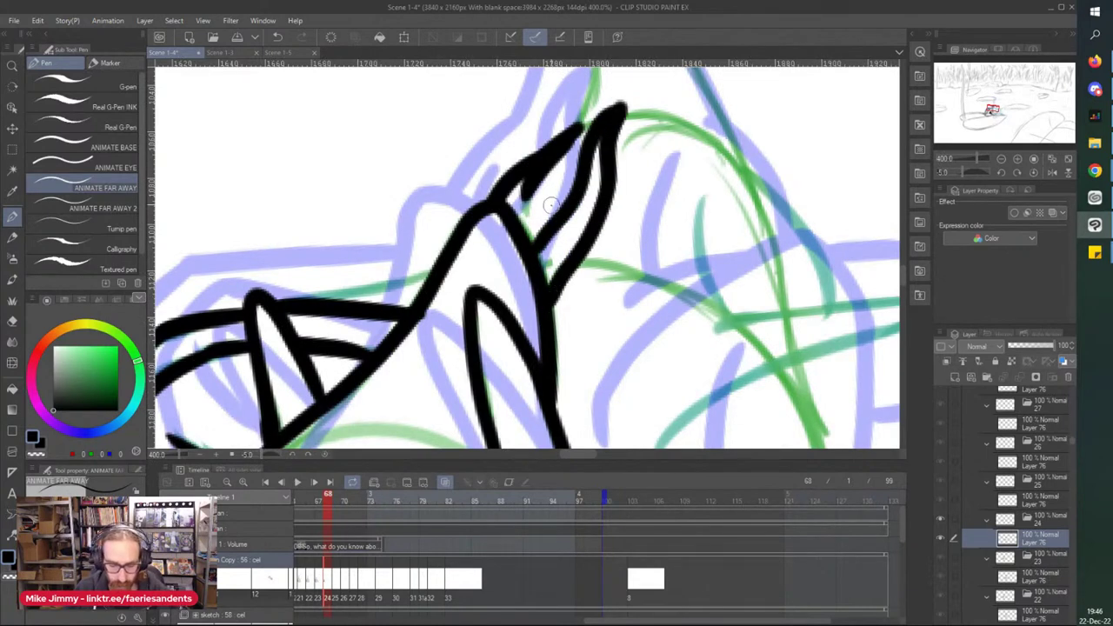
Step: Extend the belly line to the near right leg and ink both sides of that leg's lower part
scroll(551, 205, down, 3)
scroll(551, 207, down, 1)
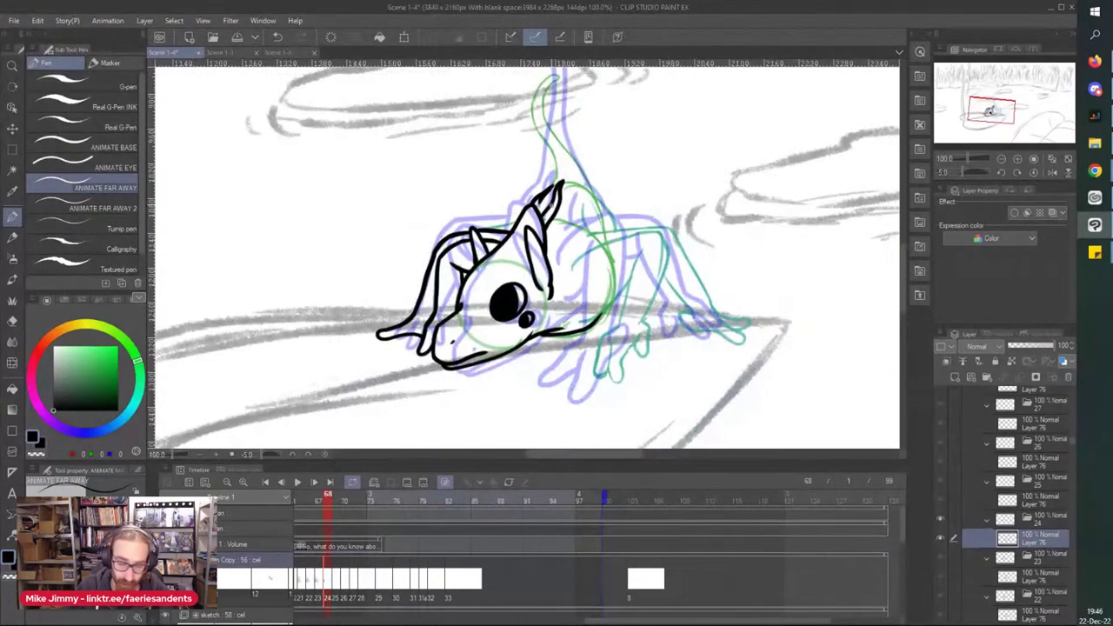
scroll(647, 307, up, 4)
scroll(508, 255, down, 2)
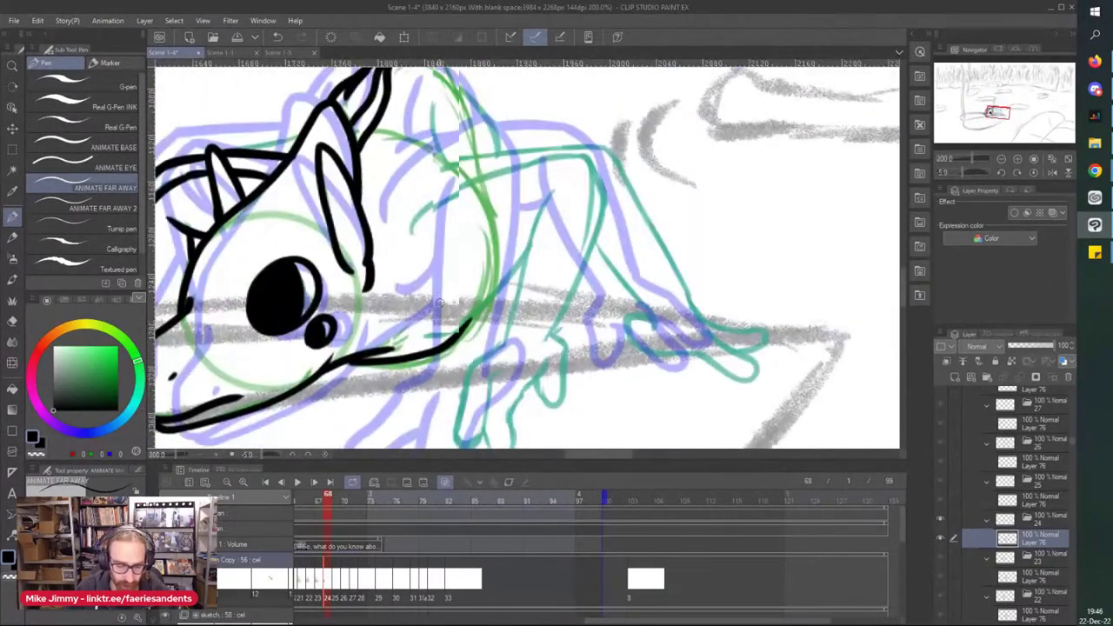
mouse_move(522, 266)
mouse_down()
mouse_move(464, 321)
mouse_move(428, 321)
mouse_move(467, 317)
mouse_up()
drag(552, 209, 519, 306)
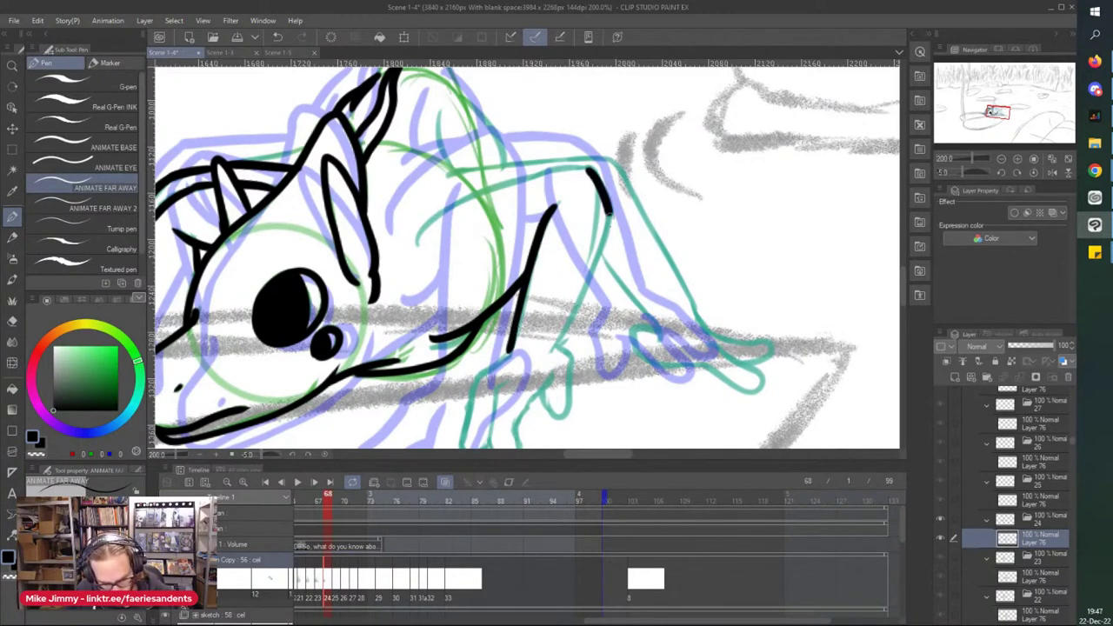
drag(609, 223, 556, 347)
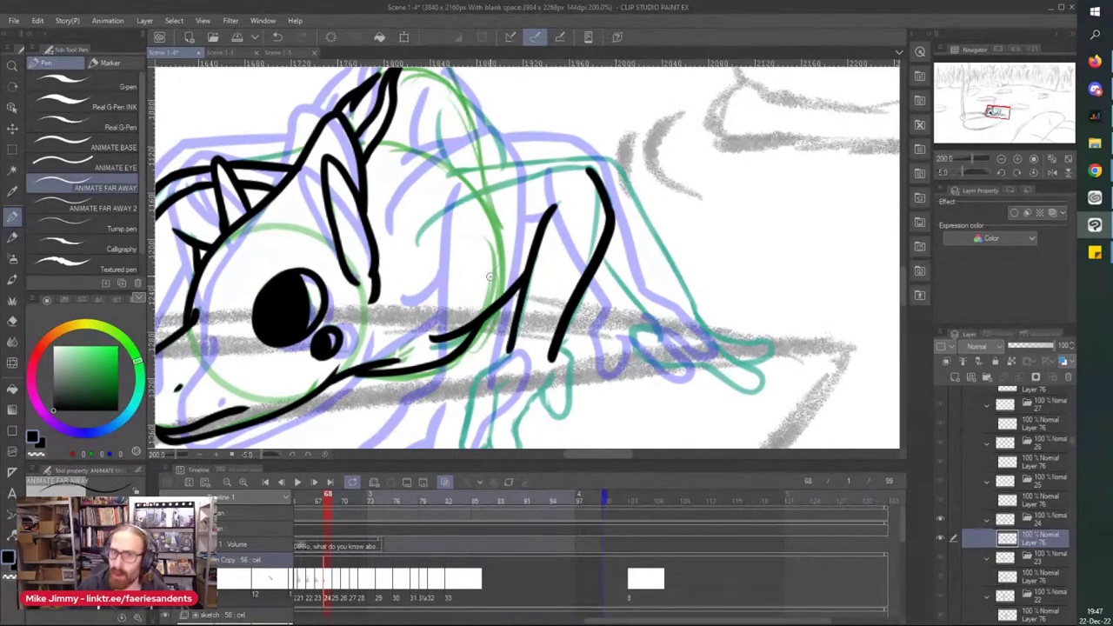
Step: Ink the top edge of the near right leg from the bent joint back to the body
scroll(490, 277, up, 2)
mouse_move(687, 170)
mouse_down()
mouse_move(485, 209)
mouse_move(366, 281)
mouse_move(376, 274)
mouse_move(343, 343)
mouse_up()
scroll(304, 224, down, 3)
scroll(303, 223, up, 3)
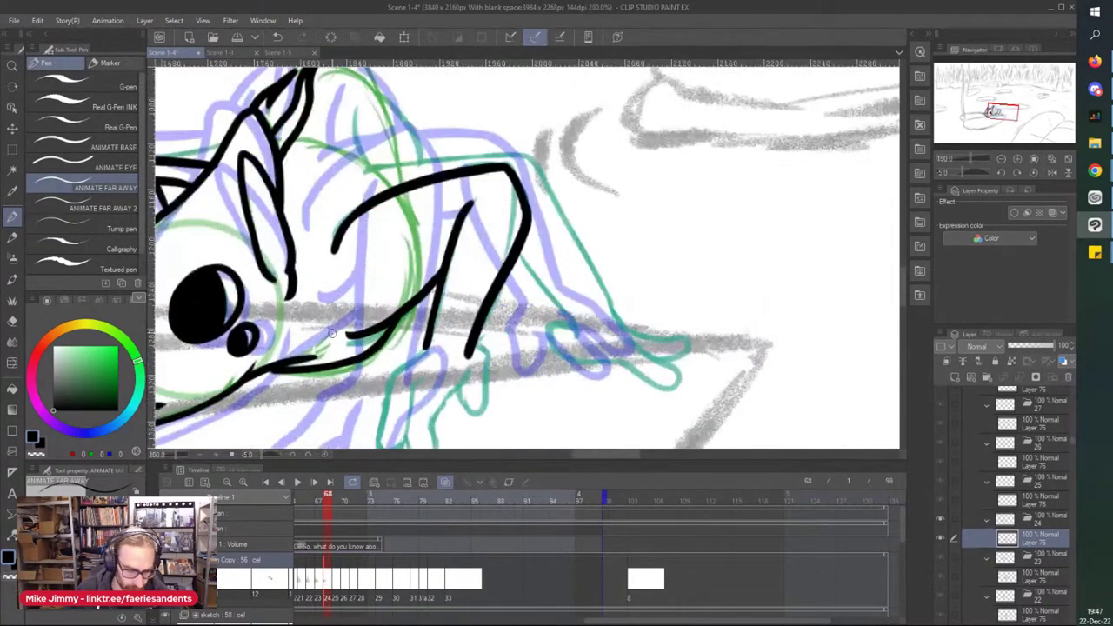
Step: Ink the near right leg's foot with its three spread toes
scroll(335, 342, down, 3)
scroll(334, 343, up, 3)
scroll(322, 341, down, 3)
scroll(309, 341, up, 3)
mouse_move(496, 197)
mouse_down()
mouse_move(464, 226)
mouse_move(435, 367)
mouse_move(462, 378)
mouse_move(501, 297)
mouse_move(498, 314)
mouse_move(604, 153)
mouse_move(616, 178)
mouse_move(618, 272)
mouse_move(563, 236)
mouse_up()
mouse_move(489, 150)
mouse_down()
mouse_move(418, 204)
mouse_move(427, 197)
mouse_move(365, 334)
mouse_move(439, 329)
mouse_up()
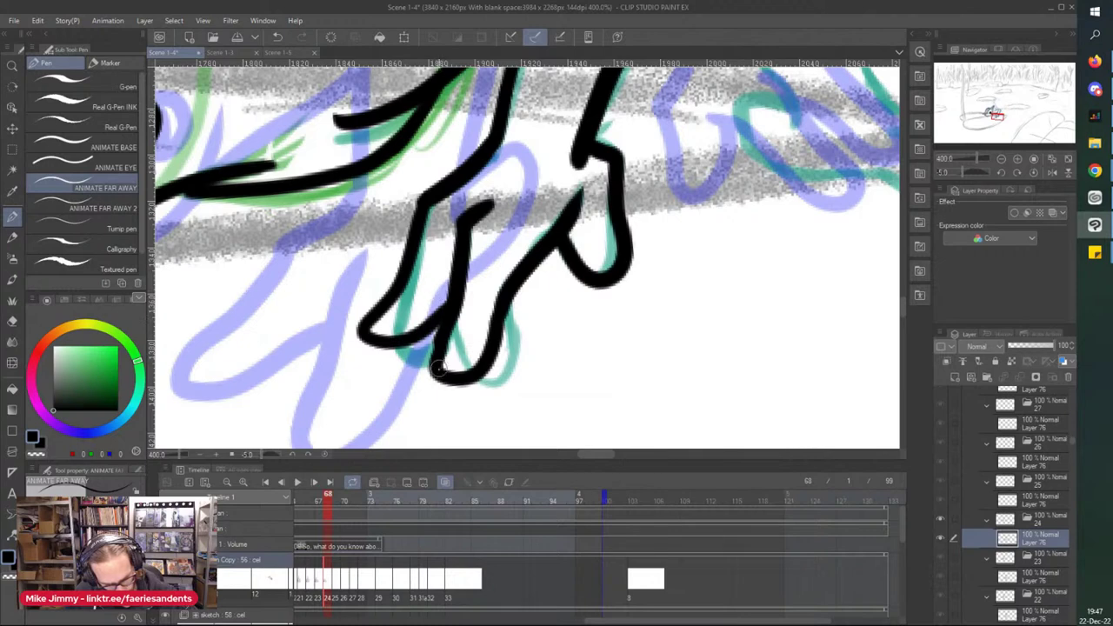
scroll(433, 179, down, 2)
mouse_move(415, 79)
mouse_down()
mouse_move(404, 183)
mouse_move(374, 236)
mouse_up()
Step: Ink the upper edge of the rear right leg from the back over its bent joint
scroll(404, 183, up, 1)
scroll(421, 178, up, 1)
mouse_move(404, 191)
mouse_down()
mouse_move(570, 167)
mouse_move(687, 174)
mouse_move(766, 252)
mouse_up()
scroll(766, 252, down, 2)
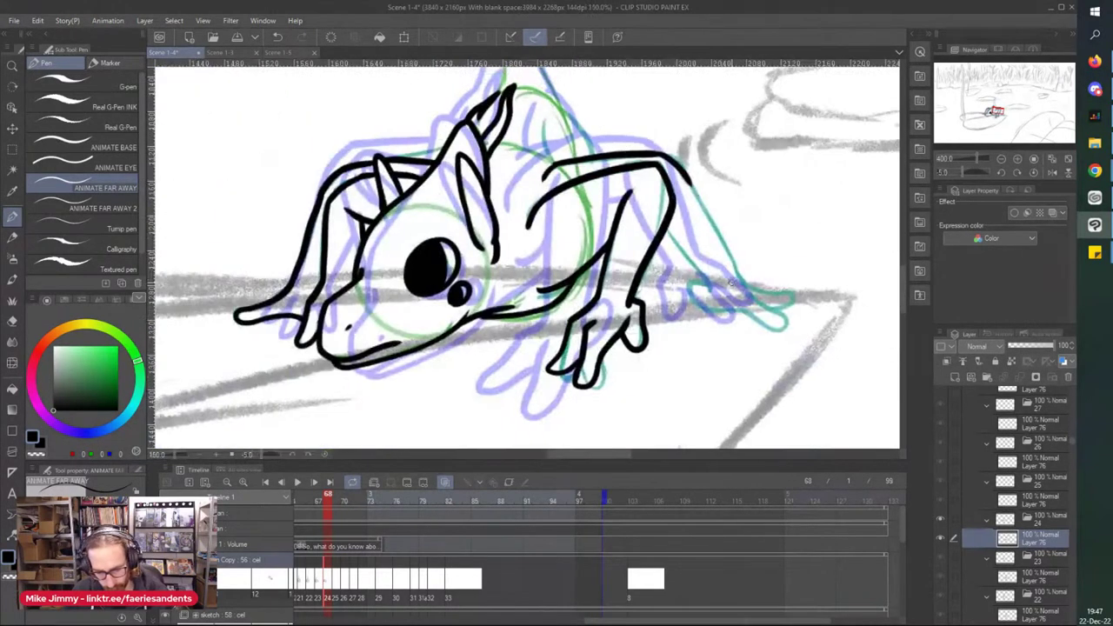
Step: Ink both sides of the rear right leg's lower part and its toes, and save the file
scroll(673, 149, up, 2)
scroll(672, 149, down, 2)
scroll(671, 191, up, 2)
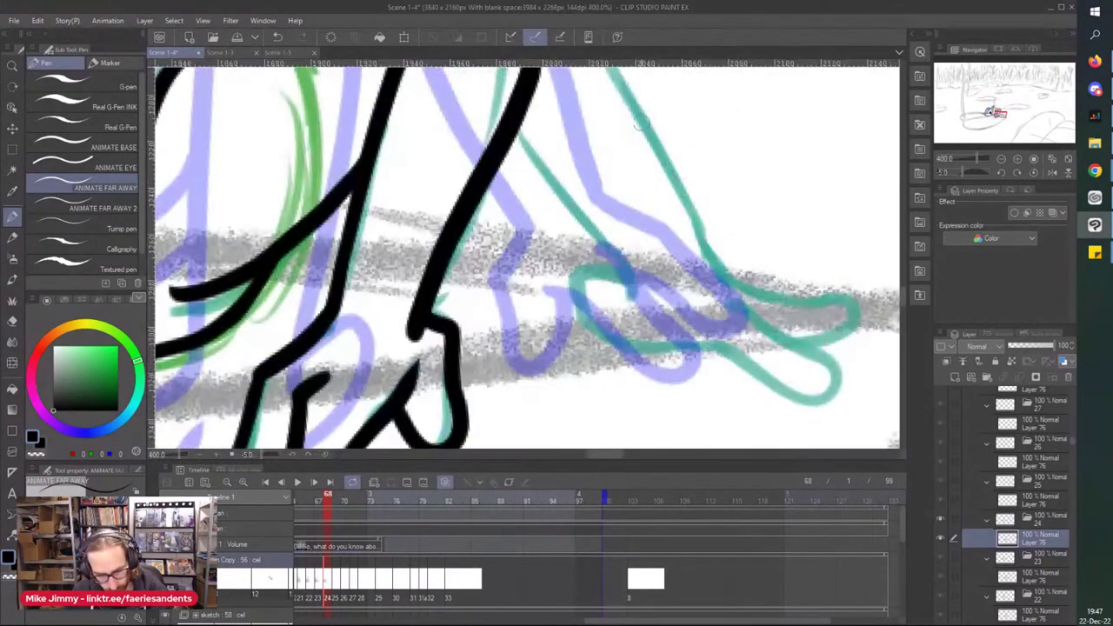
drag(671, 209, 671, 245)
scroll(591, 130, down, 2)
mouse_move(576, 81)
mouse_down()
mouse_move(652, 230)
mouse_move(718, 253)
mouse_move(661, 244)
mouse_move(710, 283)
mouse_move(601, 259)
mouse_move(582, 224)
mouse_up()
drag(552, 156, 608, 238)
scroll(505, 211, down, 2)
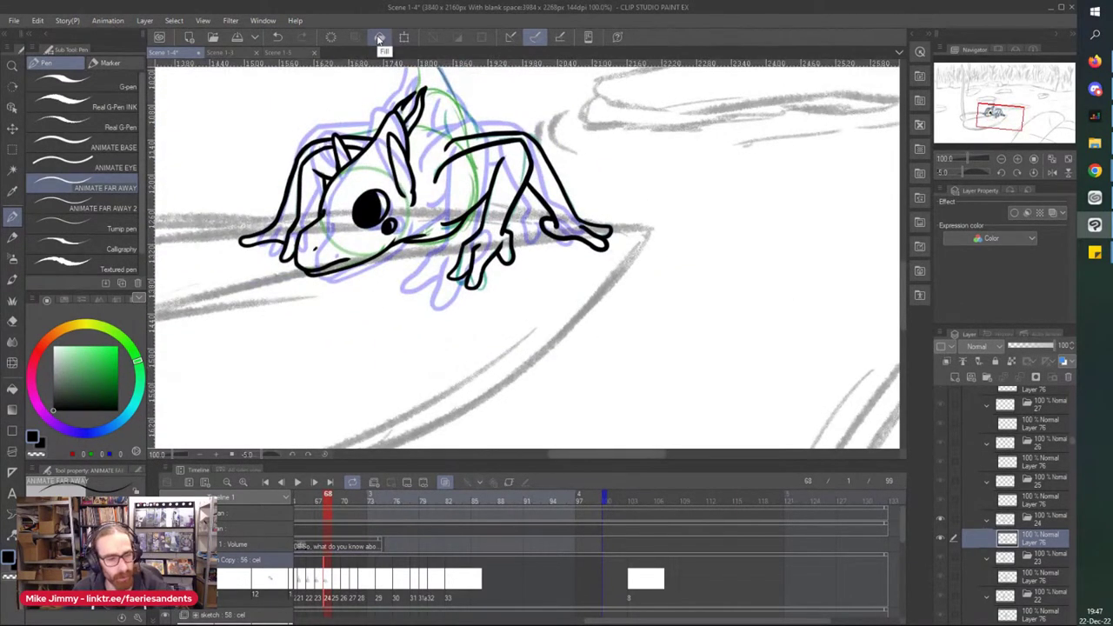
click(378, 36)
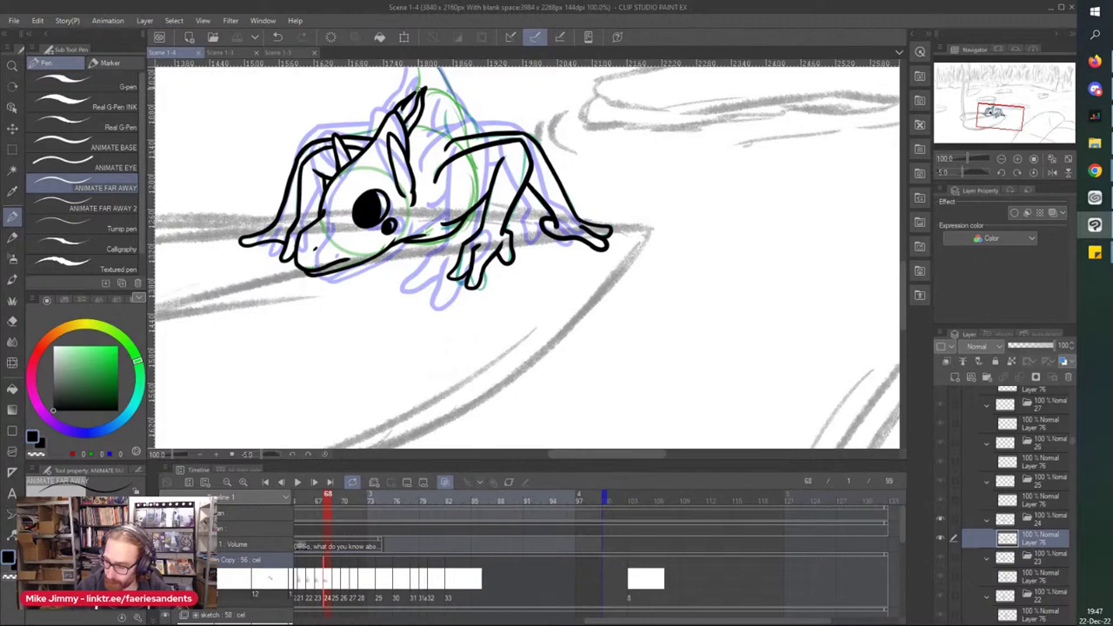
Step: Ink the two curved hip lines on the back above the right legs
scroll(447, 113, up, 4)
mouse_move(438, 99)
mouse_down()
mouse_move(438, 161)
mouse_move(444, 204)
mouse_up()
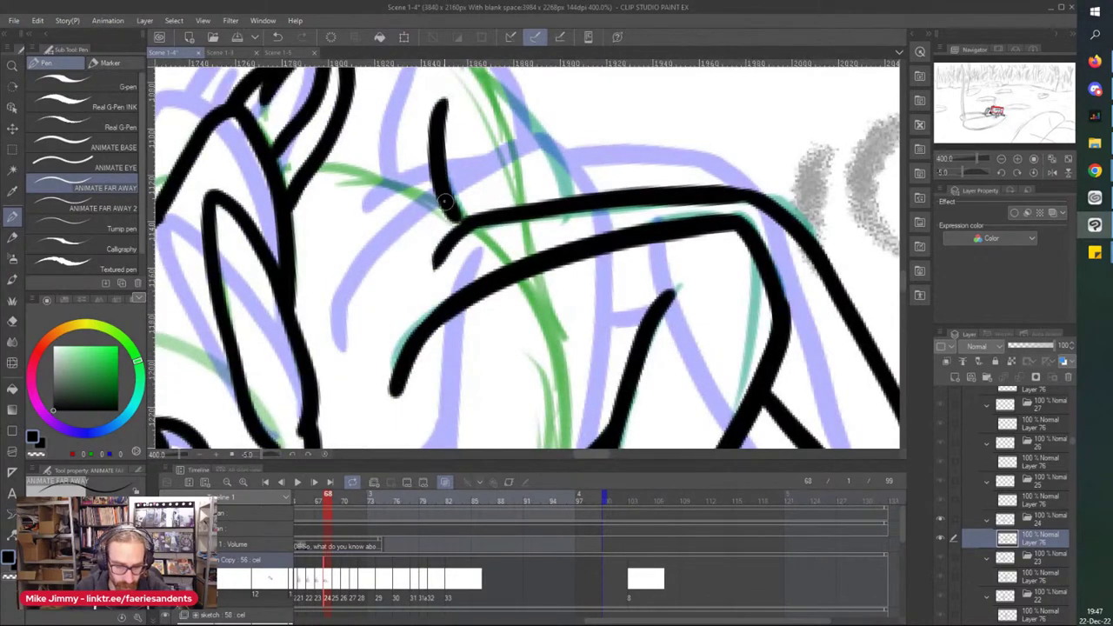
scroll(409, 135, down, 2)
scroll(426, 113, up, 2)
drag(451, 103, 540, 223)
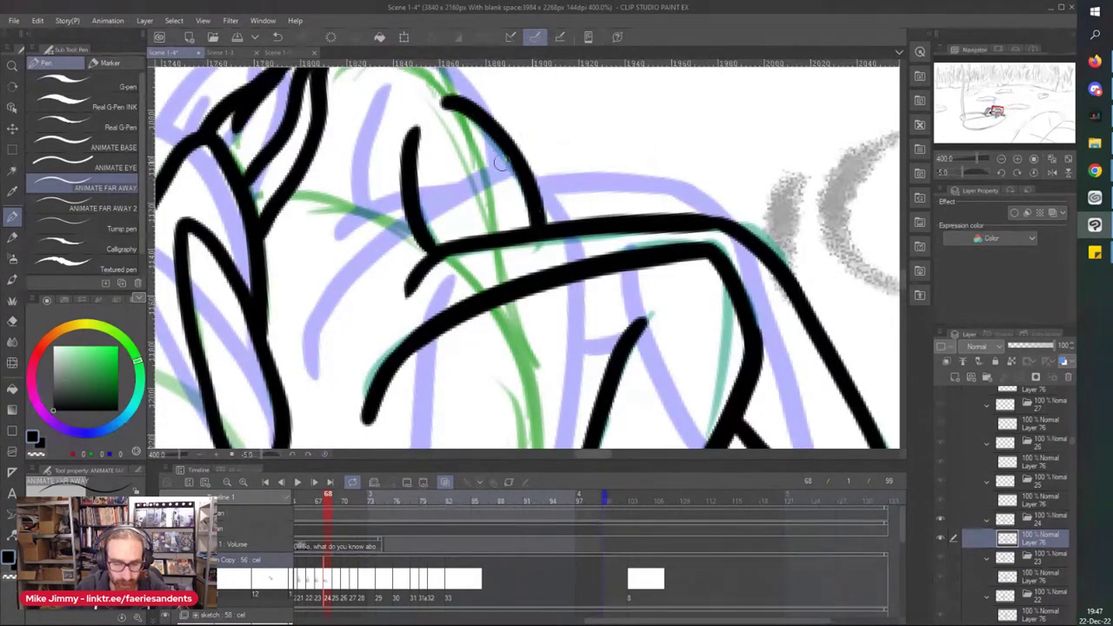
scroll(330, 56, down, 2)
key(ctrl+minus)
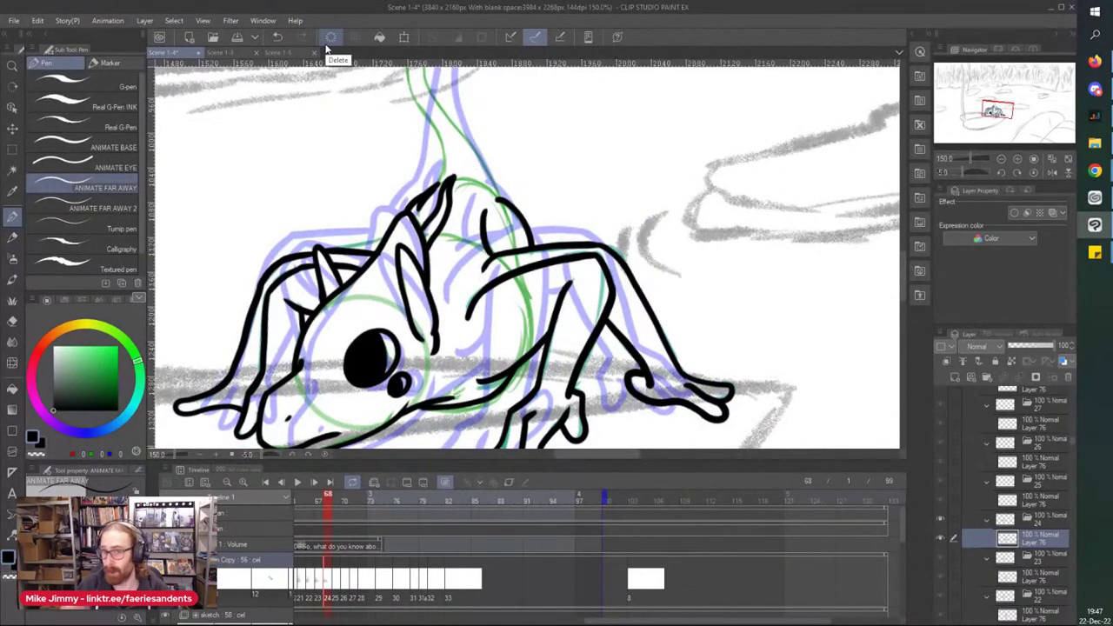
Step: Ink both sides of the raised tail and its curled tip on frame 68
drag(400, 126, 404, 220)
scroll(408, 151, up, 1)
mouse_move(410, 154)
mouse_down()
mouse_move(453, 271)
mouse_move(453, 320)
mouse_up()
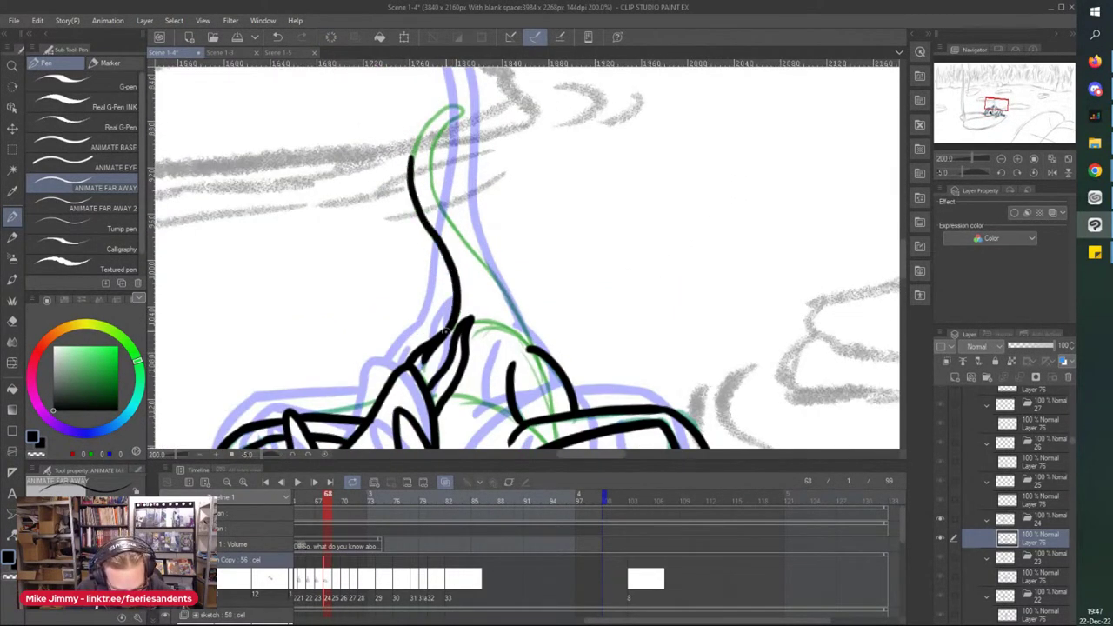
mouse_move(430, 157)
mouse_down()
mouse_move(442, 205)
mouse_move(528, 348)
mouse_up()
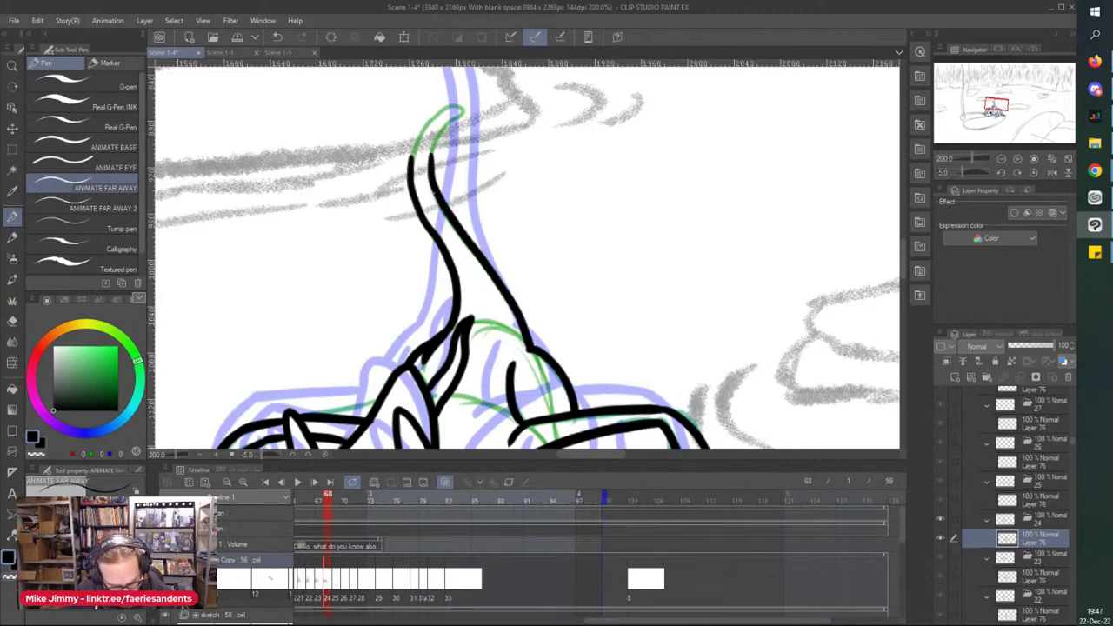
mouse_move(441, 107)
mouse_down()
mouse_move(411, 171)
mouse_move(422, 212)
mouse_up()
key(ctrl+z)
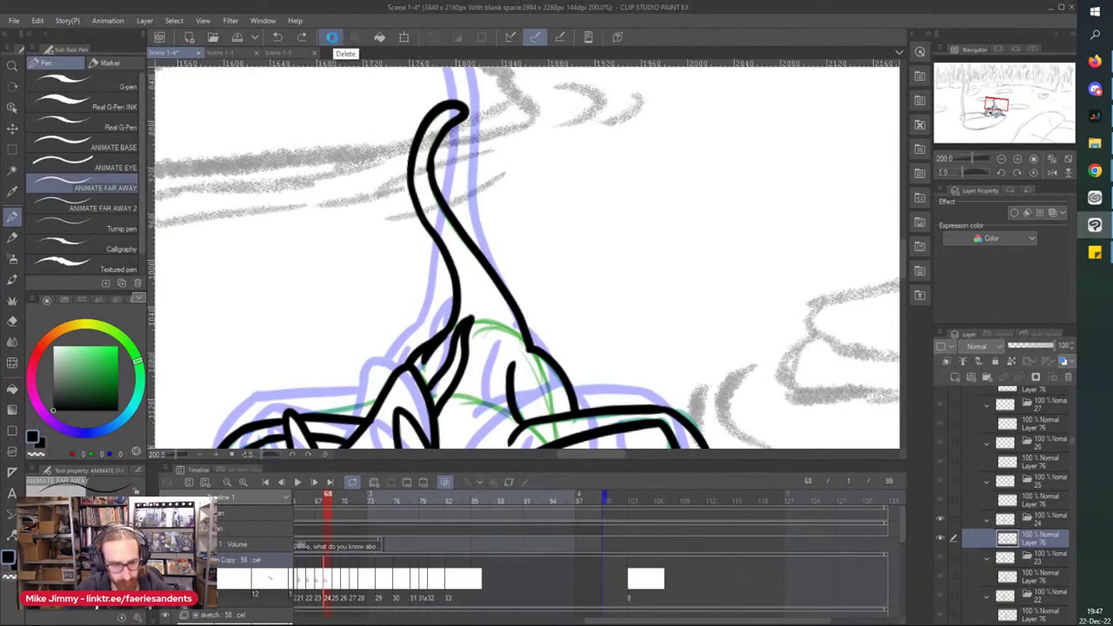
Step: On frame 69, select cel 25's drawing layer and ink the creature's large and small black eyes, leaving their highlights open
click(338, 583)
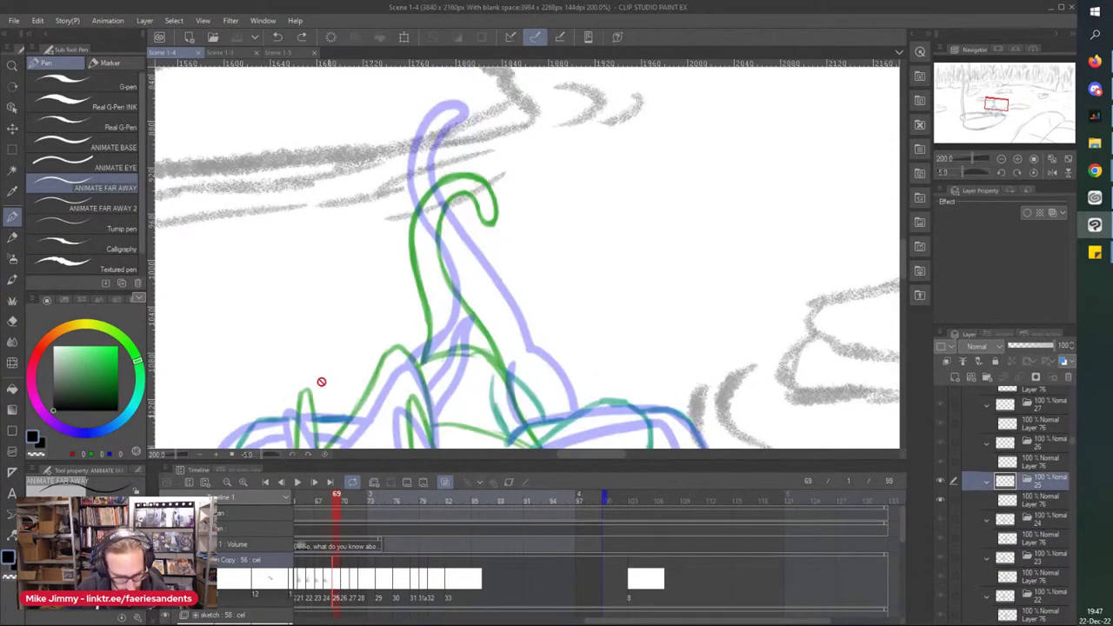
scroll(261, 323, down, 3)
scroll(249, 358, left, 3)
scroll(264, 376, up, 1)
scroll(263, 375, up, 2)
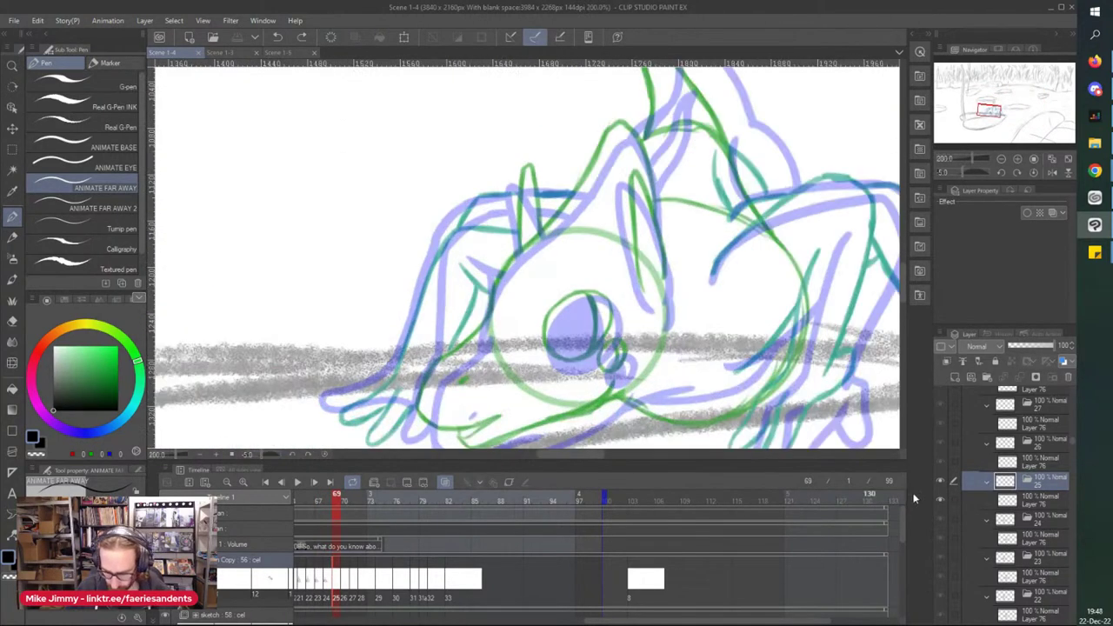
click(1020, 497)
scroll(541, 273, up, 3)
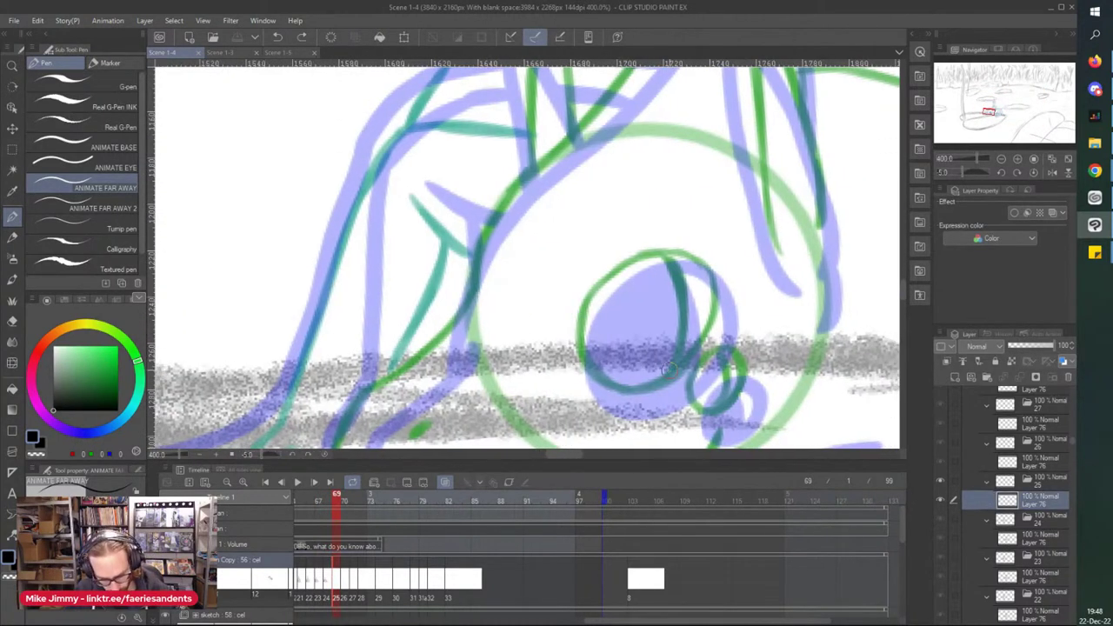
mouse_move(644, 385)
mouse_down()
mouse_move(697, 346)
mouse_move(692, 270)
mouse_move(610, 267)
mouse_move(578, 318)
mouse_move(597, 370)
mouse_move(675, 374)
mouse_move(714, 291)
mouse_move(643, 257)
mouse_move(587, 274)
mouse_up()
key(ctrl+z)
mouse_move(669, 257)
mouse_down()
mouse_move(677, 340)
mouse_move(647, 377)
mouse_move(661, 267)
mouse_move(670, 285)
mouse_move(641, 349)
mouse_move(633, 276)
mouse_move(647, 267)
mouse_move(585, 329)
mouse_move(592, 304)
mouse_move(609, 355)
mouse_move(640, 382)
mouse_move(643, 347)
mouse_move(630, 337)
mouse_move(600, 346)
mouse_move(588, 323)
mouse_up()
mouse_move(698, 405)
mouse_down()
mouse_move(746, 367)
mouse_move(709, 356)
mouse_move(693, 381)
mouse_move(700, 413)
mouse_move(720, 389)
mouse_move(718, 365)
mouse_move(704, 406)
mouse_move(706, 375)
mouse_up()
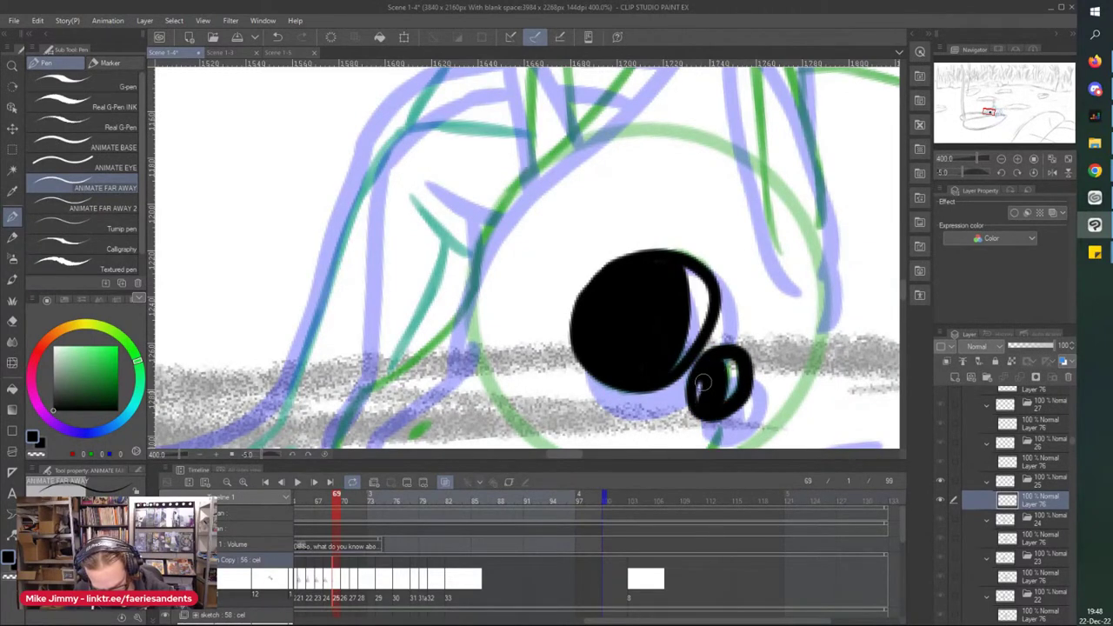
Step: Ink the snout with its nostril, the mouth and the lower jaw line up to the small eye
scroll(703, 392, down, 3)
scroll(509, 305, down, 1)
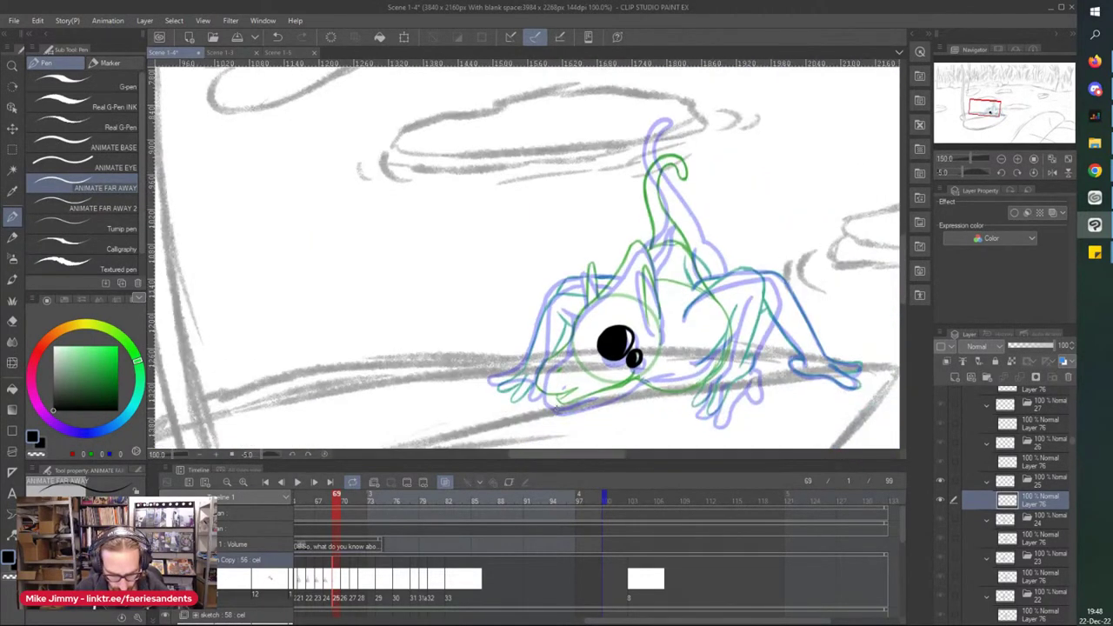
scroll(561, 400, up, 2)
mouse_move(593, 252)
mouse_down()
mouse_move(531, 324)
mouse_move(519, 368)
mouse_move(568, 387)
mouse_up()
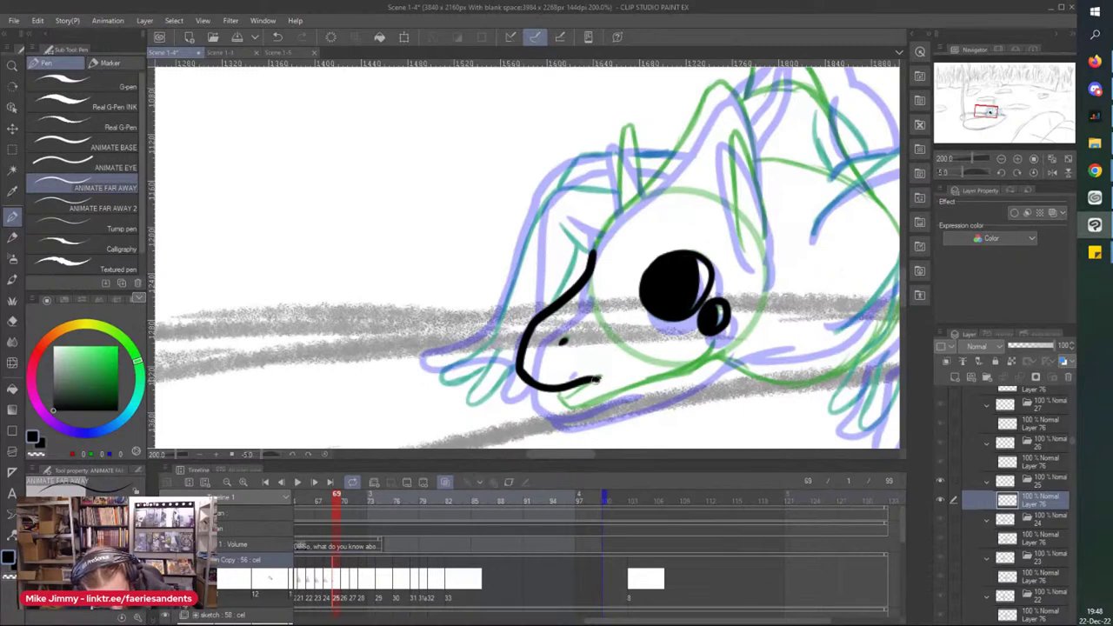
mouse_move(564, 402)
mouse_down()
mouse_move(671, 372)
mouse_move(725, 322)
mouse_up()
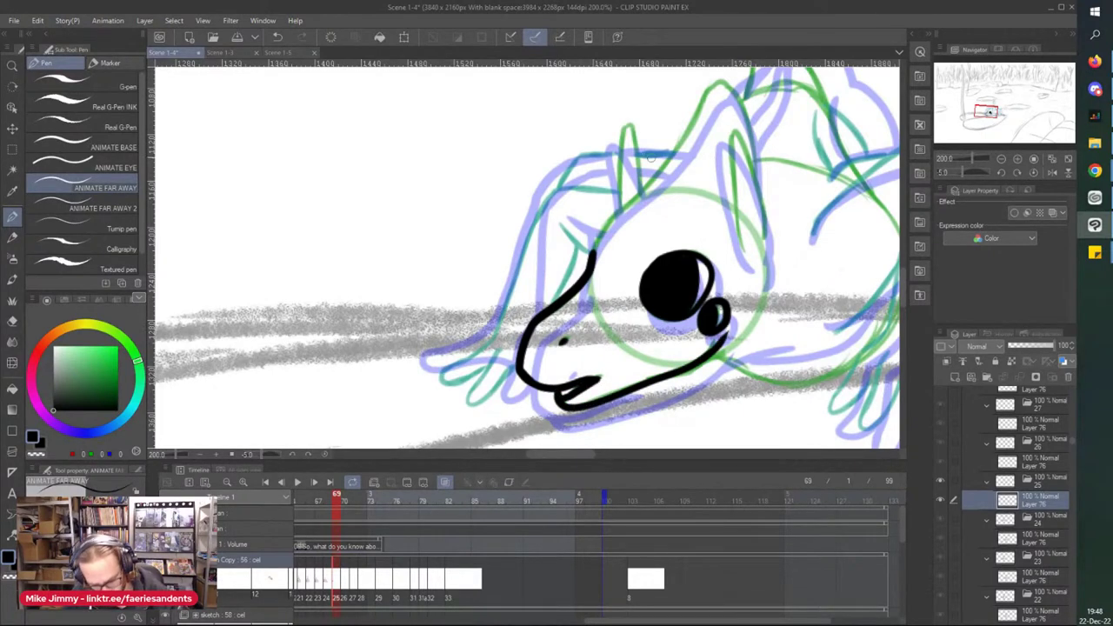
mouse_move(606, 228)
mouse_down()
mouse_move(655, 189)
mouse_move(716, 88)
mouse_move(731, 89)
mouse_move(757, 173)
mouse_up()
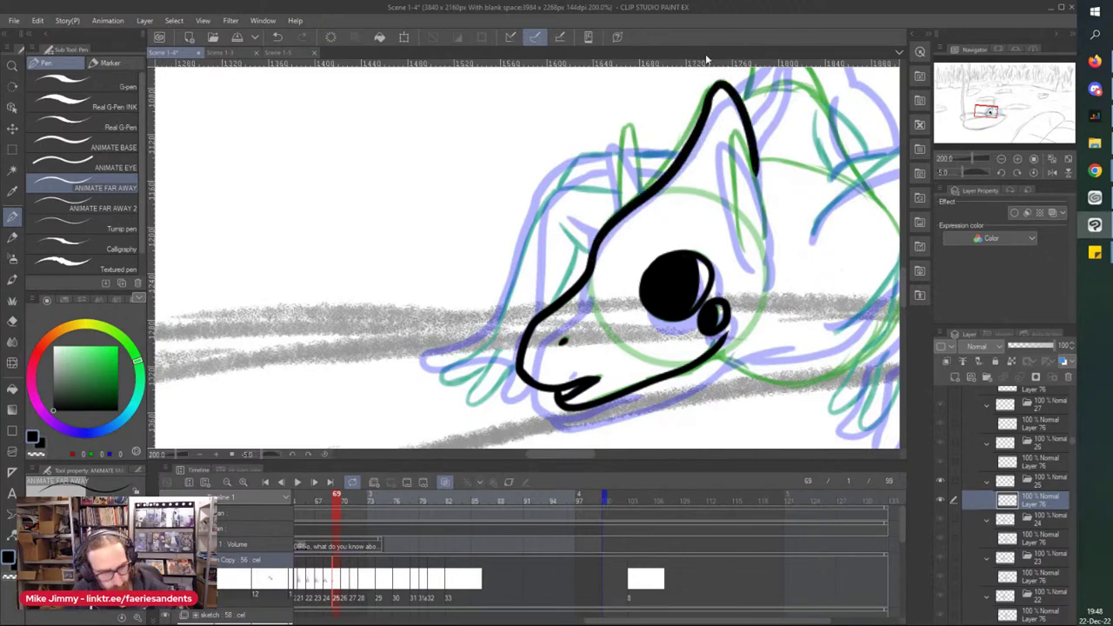
key(ctrl+z)
key(ctrl+z)
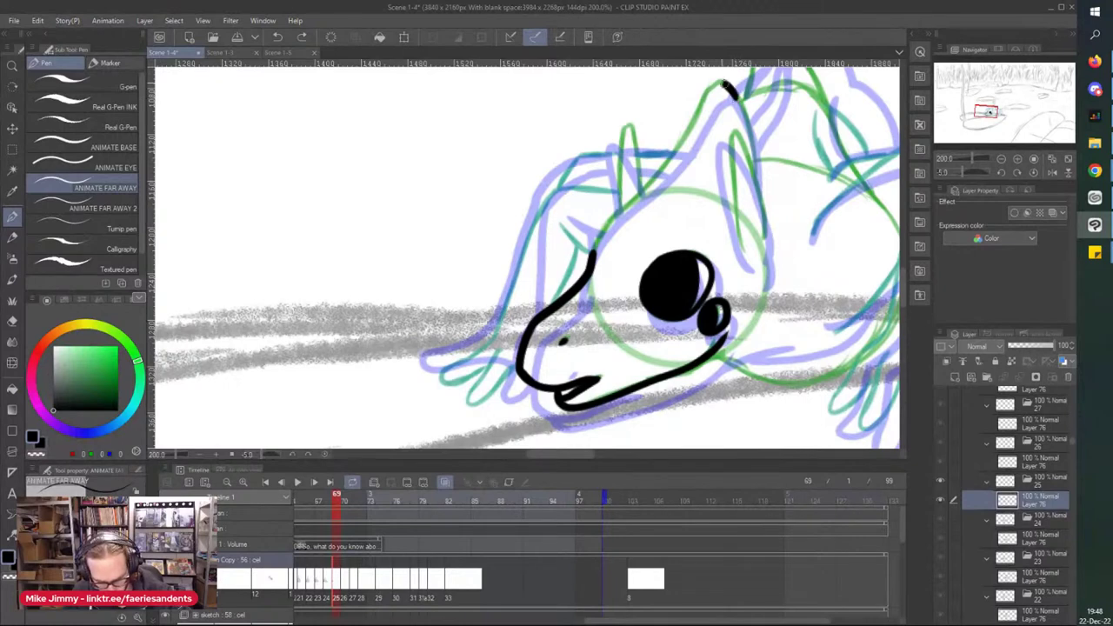
Step: Ink the forehead line up to the pointed crest, the small far horn and the long near ear
drag(697, 110, 594, 246)
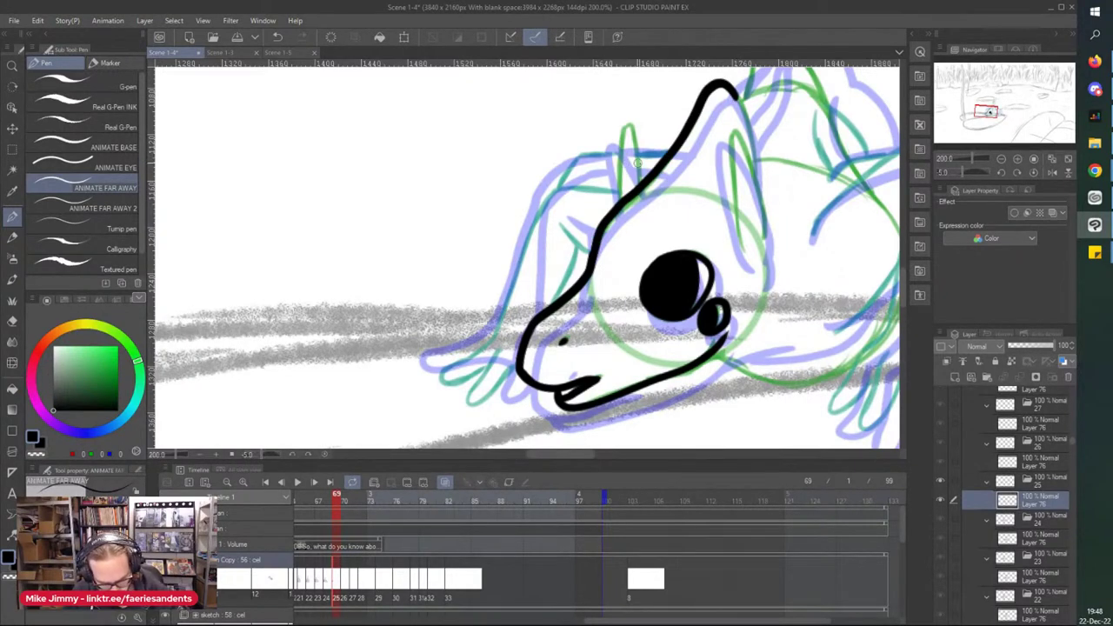
mouse_move(640, 171)
mouse_down()
mouse_move(619, 143)
mouse_move(614, 207)
mouse_up()
mouse_move(747, 251)
mouse_down()
mouse_move(732, 133)
mouse_move(763, 211)
mouse_up()
drag(742, 111, 747, 149)
drag(764, 231, 766, 266)
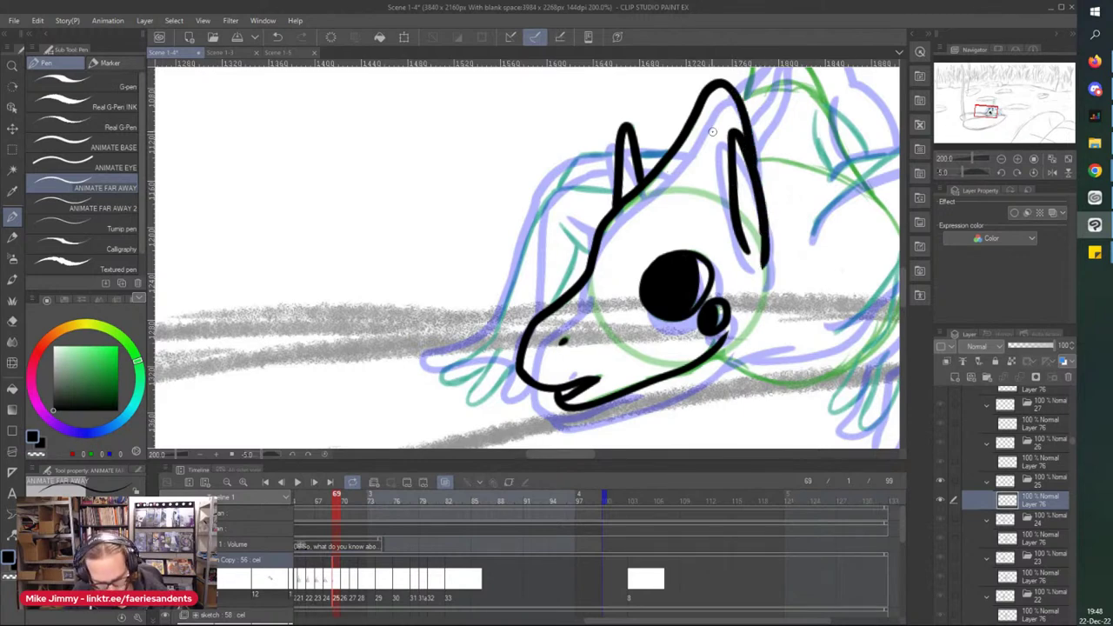
Step: Ink the upper part and outer edge of the left front leg and the short inner lines beside the snout
scroll(635, 334, down, 1)
drag(822, 453, 803, 457)
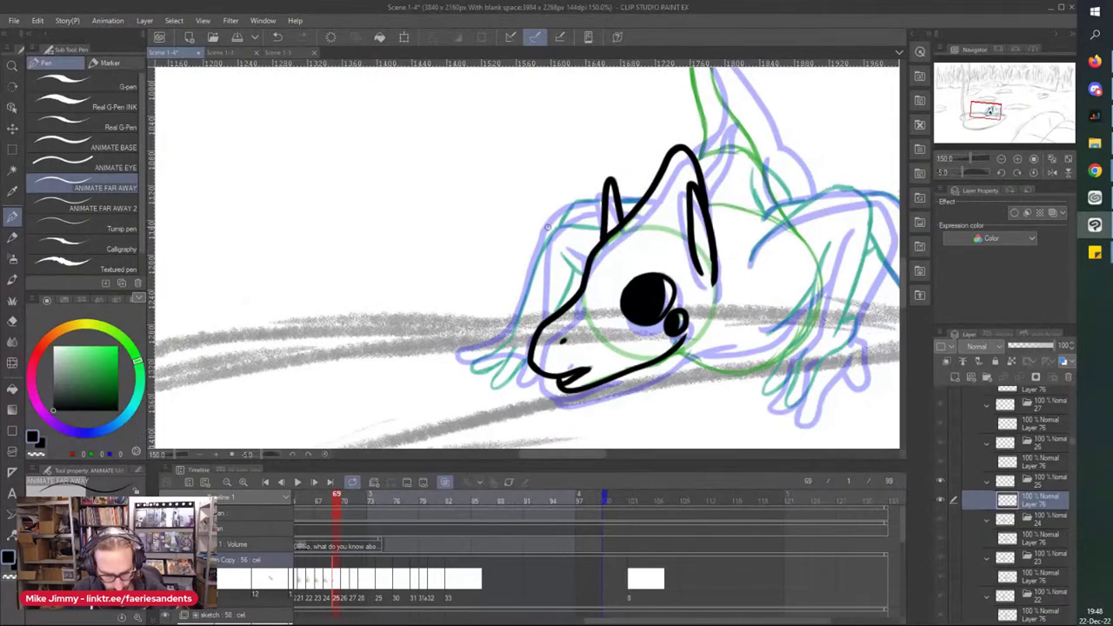
scroll(570, 273, up, 1)
scroll(568, 270, up, 3)
drag(609, 280, 552, 233)
mouse_move(661, 162)
mouse_down()
mouse_move(551, 153)
mouse_move(509, 198)
mouse_move(529, 253)
mouse_move(499, 305)
mouse_up()
scroll(498, 218, down, 3)
scroll(516, 267, up, 3)
drag(478, 104, 387, 364)
scroll(386, 296, down, 3)
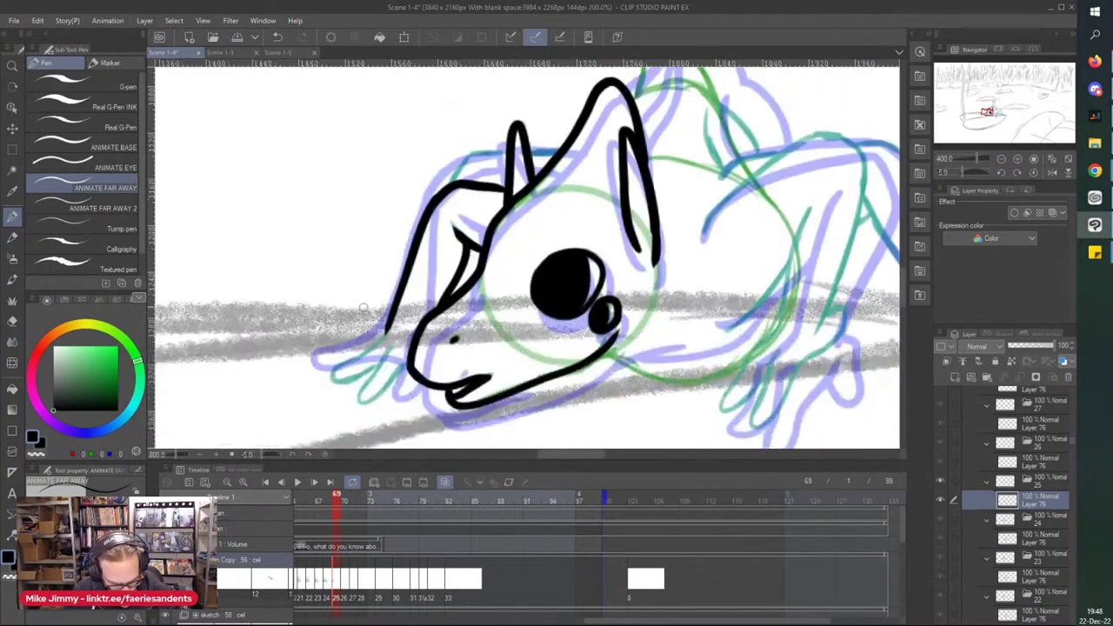
Step: Ink the left front foot with its spread toes beside the snout
scroll(321, 374, up, 4)
mouse_move(520, 224)
mouse_down()
mouse_move(442, 345)
mouse_move(549, 242)
mouse_up()
mouse_move(511, 182)
mouse_down()
mouse_move(387, 287)
mouse_move(474, 280)
mouse_up()
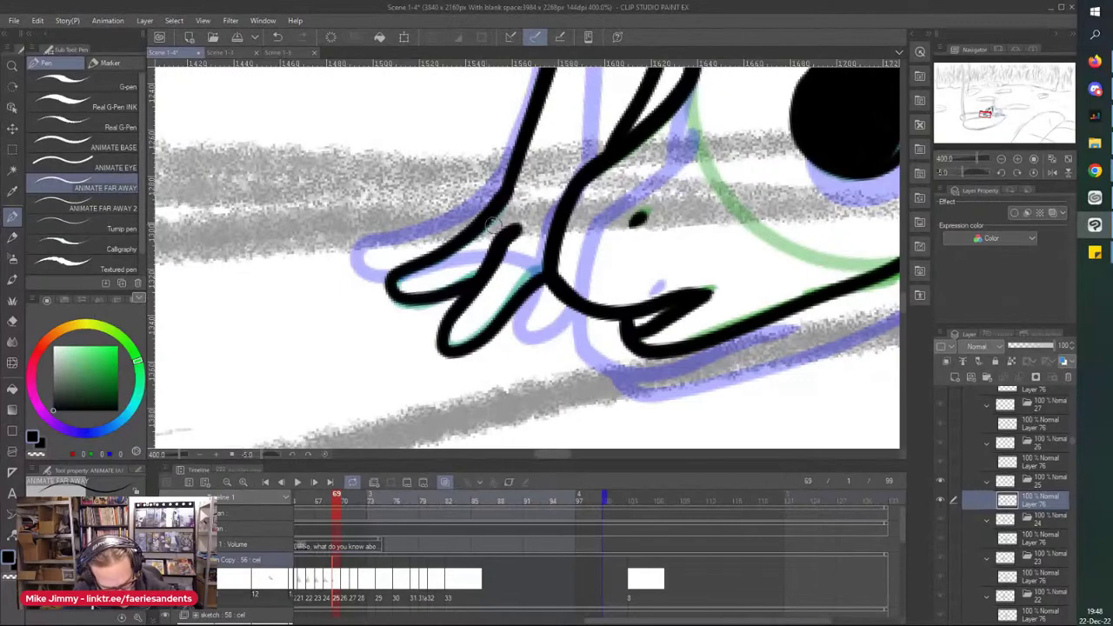
scroll(473, 280, down, 4)
scroll(507, 130, down, 2)
drag(495, 131, 487, 218)
Step: Ink the upper line behind the left front leg and the curved belly line below the head
scroll(537, 148, up, 5)
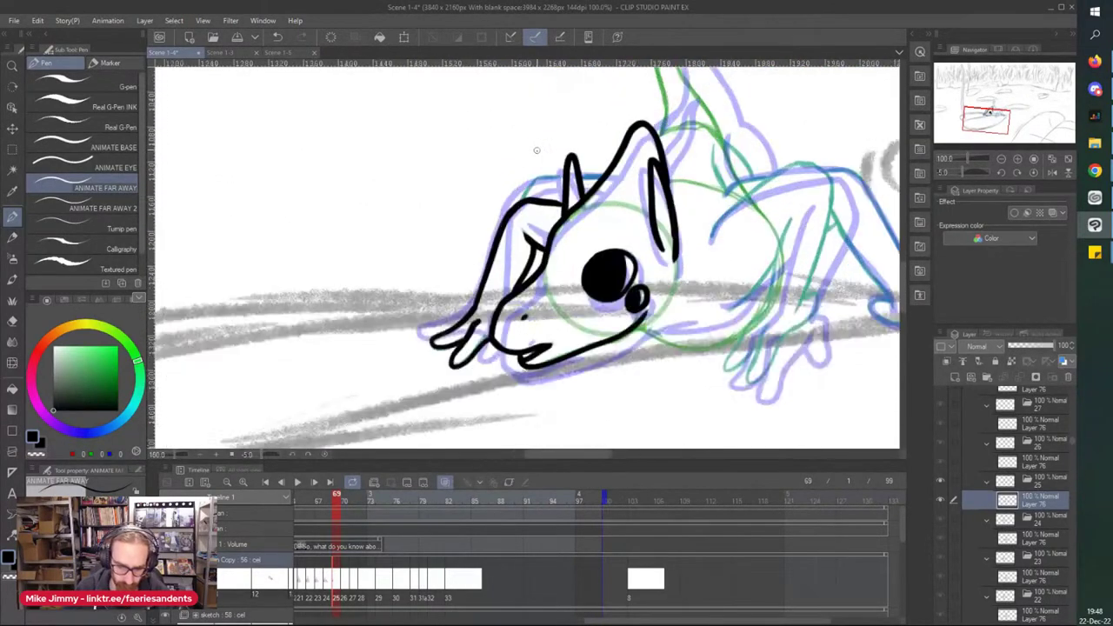
mouse_move(608, 211)
mouse_down()
mouse_move(527, 228)
mouse_move(474, 287)
mouse_move(556, 320)
mouse_move(640, 305)
mouse_up()
scroll(469, 287, down, 4)
scroll(467, 289, up, 1)
scroll(466, 289, up, 1)
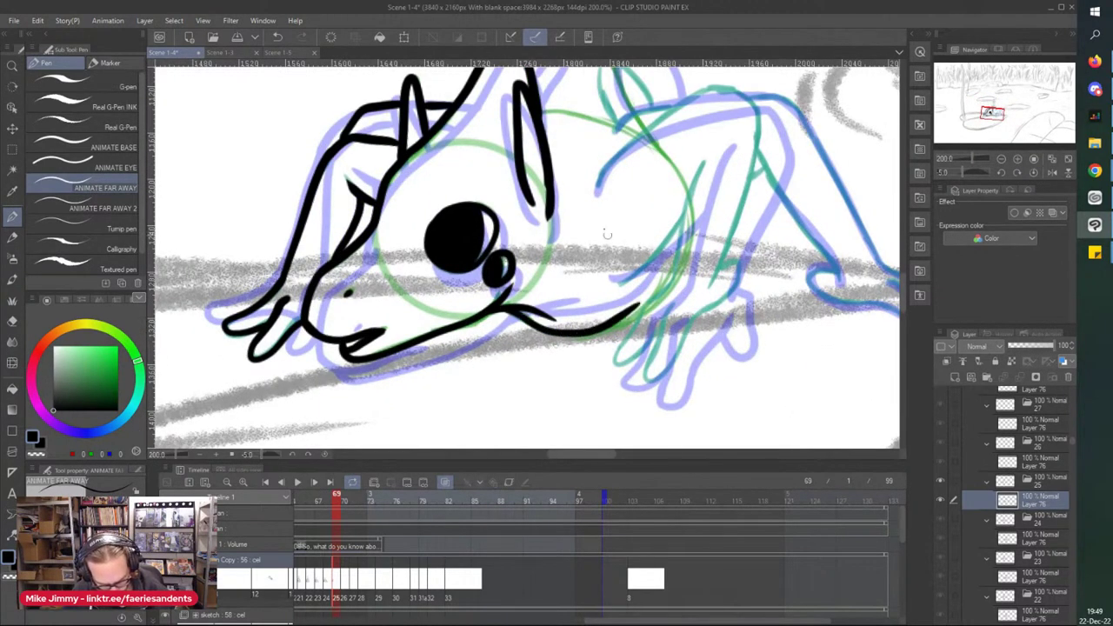
Step: Ink the near right leg from the body over its bent joint down to the foot with spread toes
drag(681, 217, 595, 289)
mouse_move(596, 192)
mouse_down()
mouse_move(708, 87)
mouse_move(744, 101)
mouse_up()
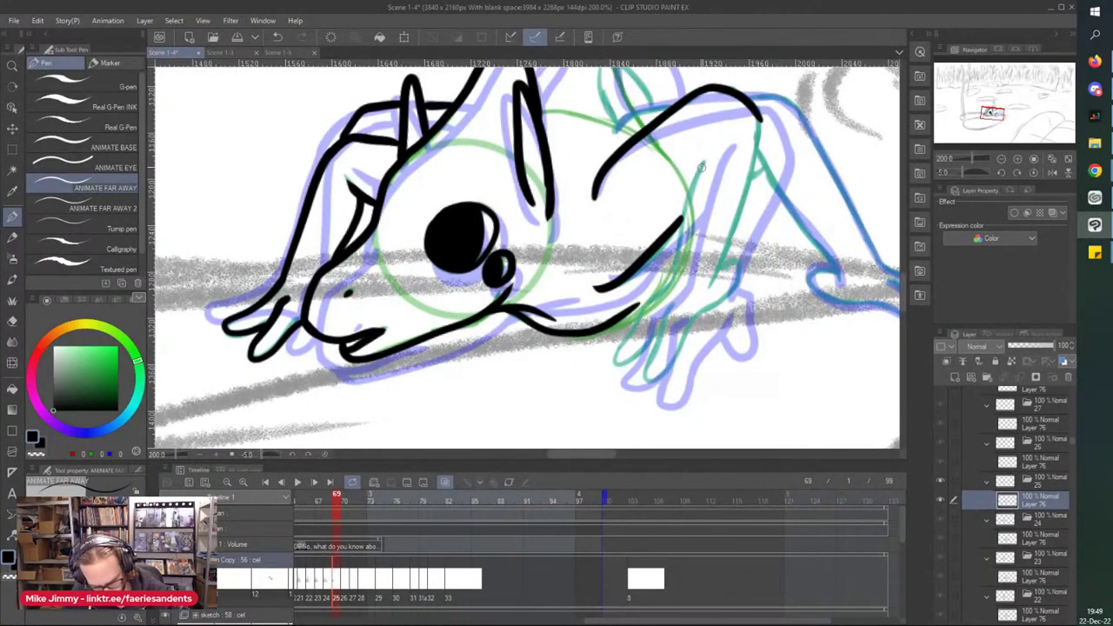
drag(701, 167, 667, 274)
mouse_move(757, 117)
mouse_down()
mouse_move(709, 309)
mouse_move(674, 360)
mouse_move(644, 379)
mouse_up()
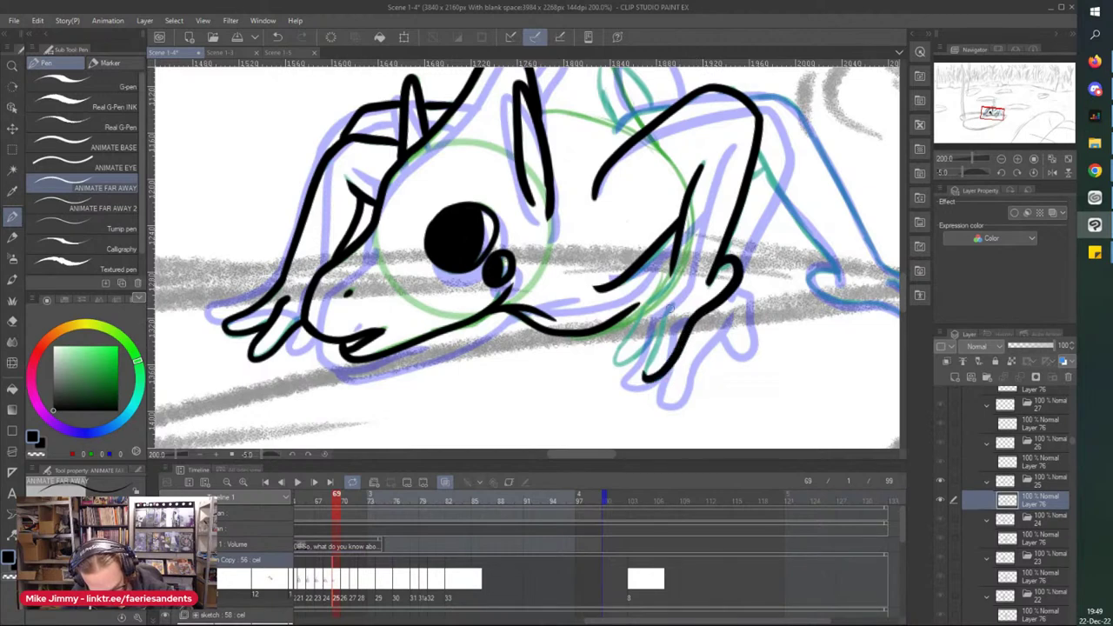
drag(666, 315, 645, 365)
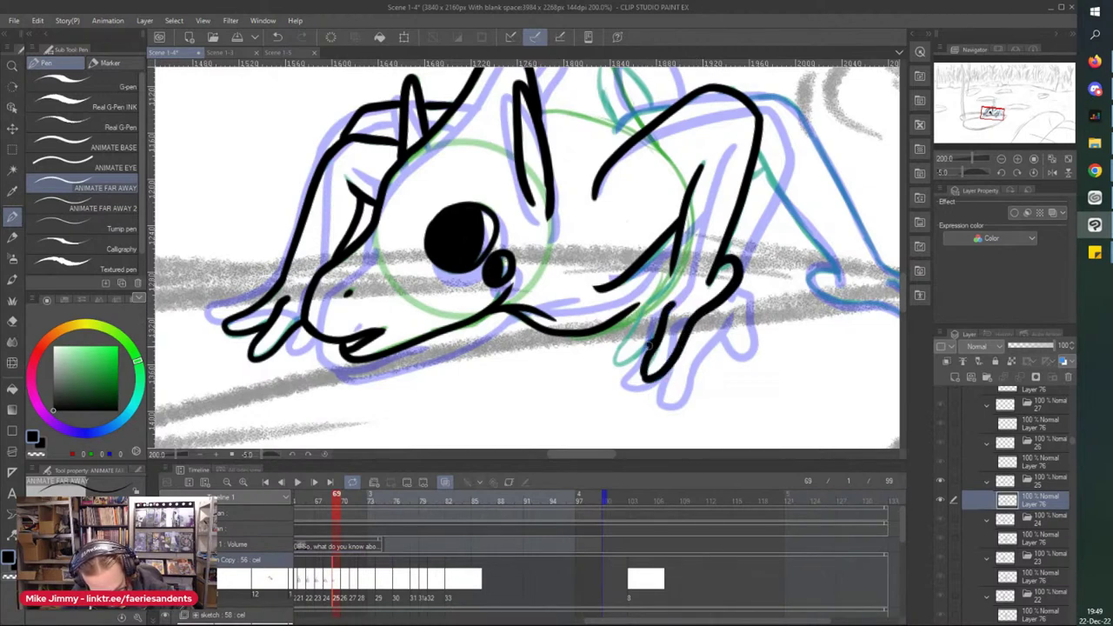
Step: Ink the short back line above the near right leg and the inner edge of the rear right leg, cleaning up the overlap
scroll(669, 149, down, 1)
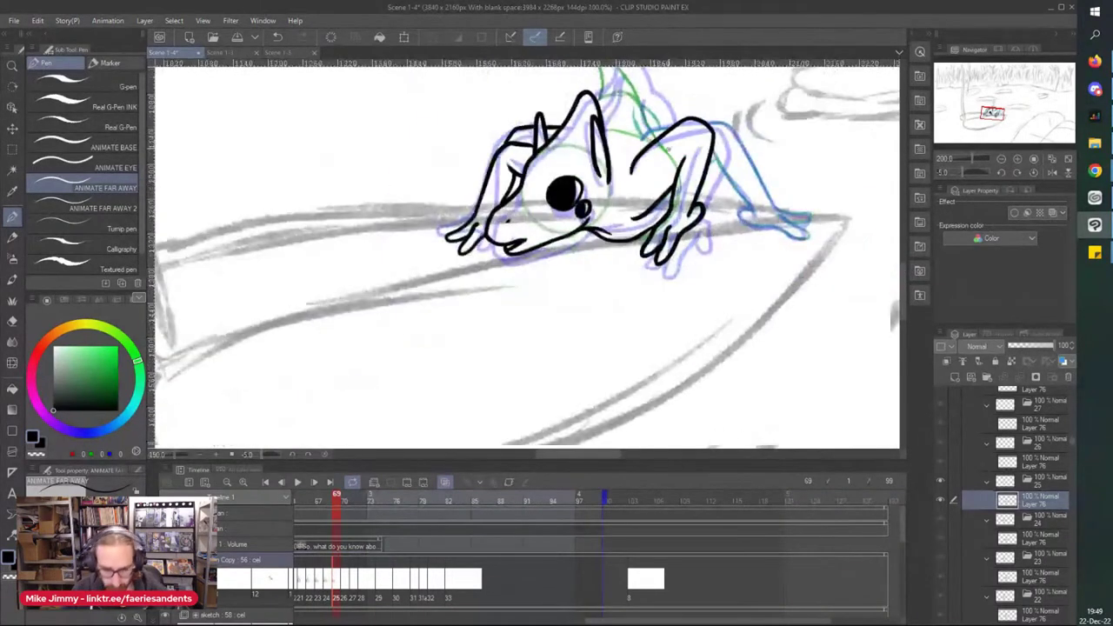
scroll(669, 149, down, 4)
scroll(668, 149, up, 5)
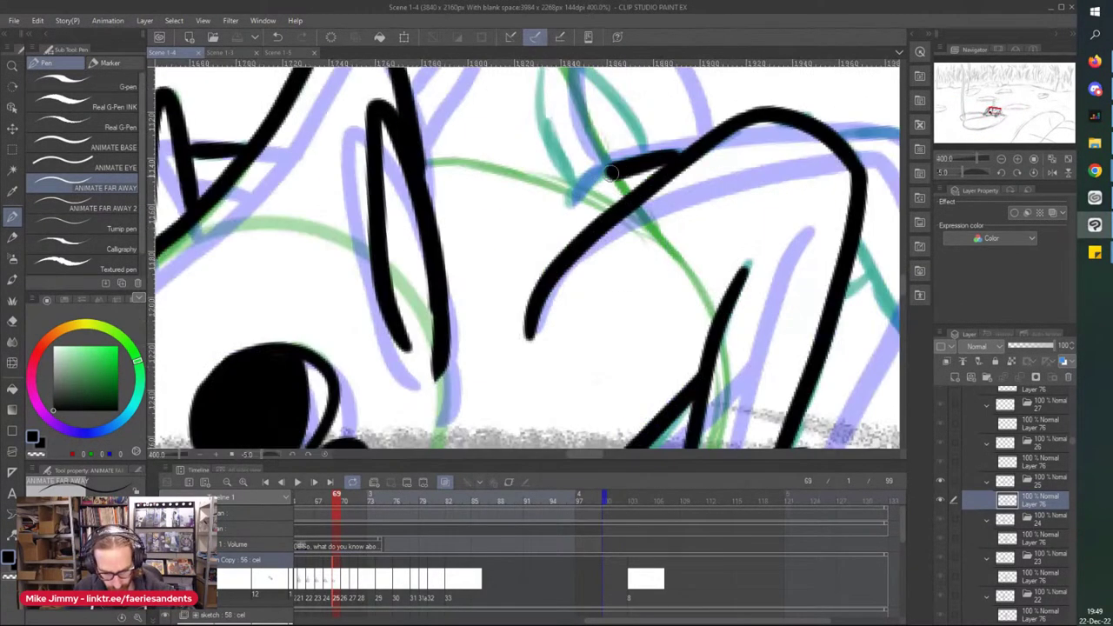
scroll(622, 168, down, 2)
drag(758, 334, 649, 177)
key(e)
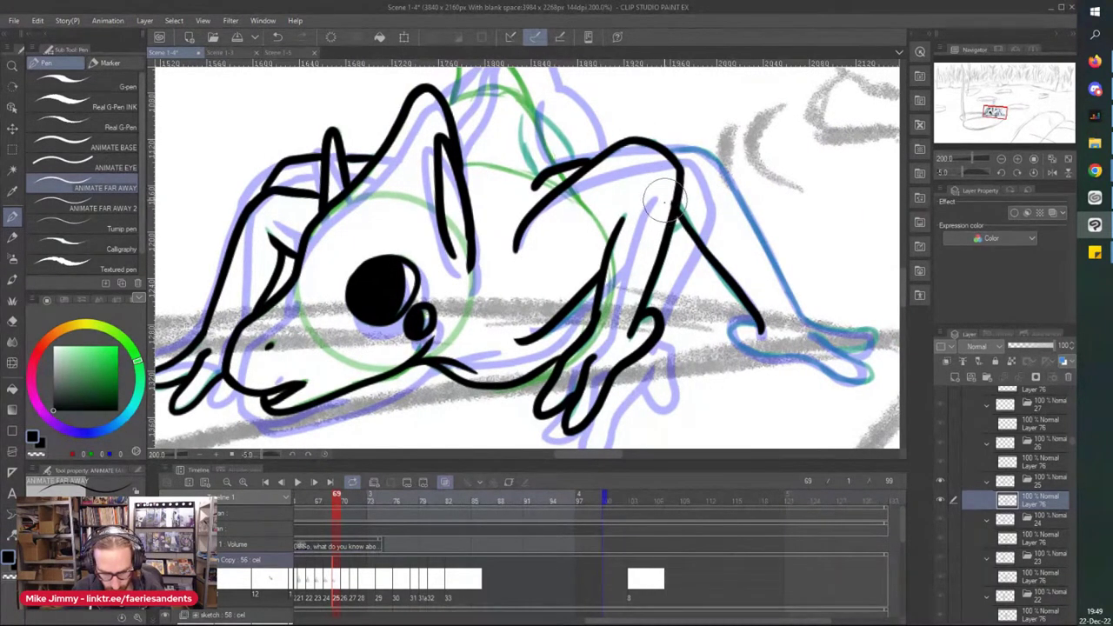
key(p)
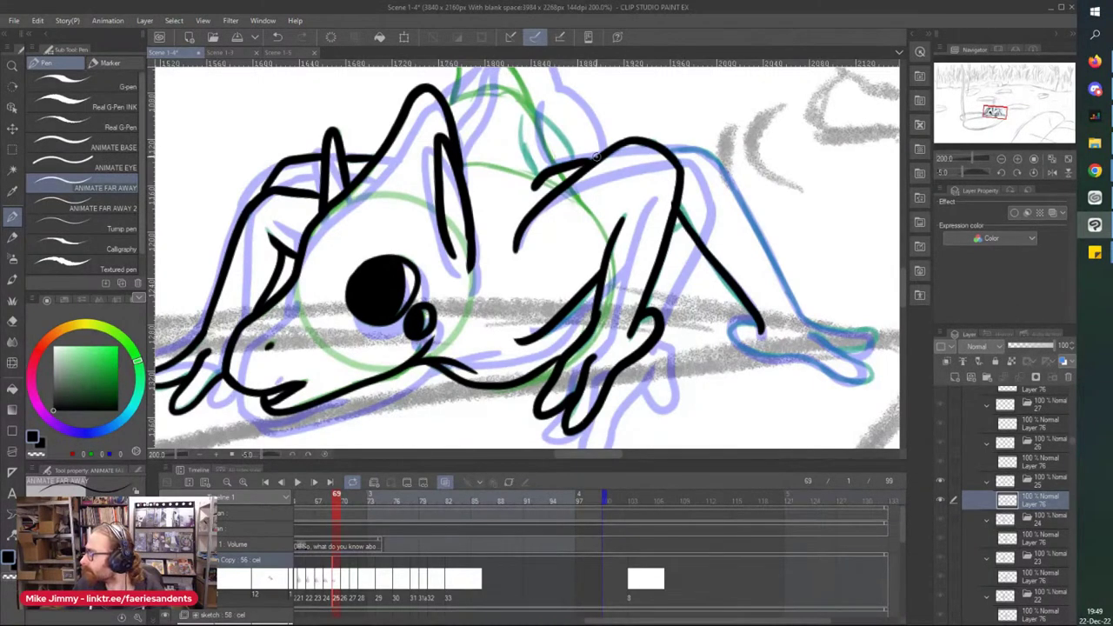
Step: Ink the rear right leg's outer edge over its bent joint, and its heel and toes
scroll(596, 156, right, 1)
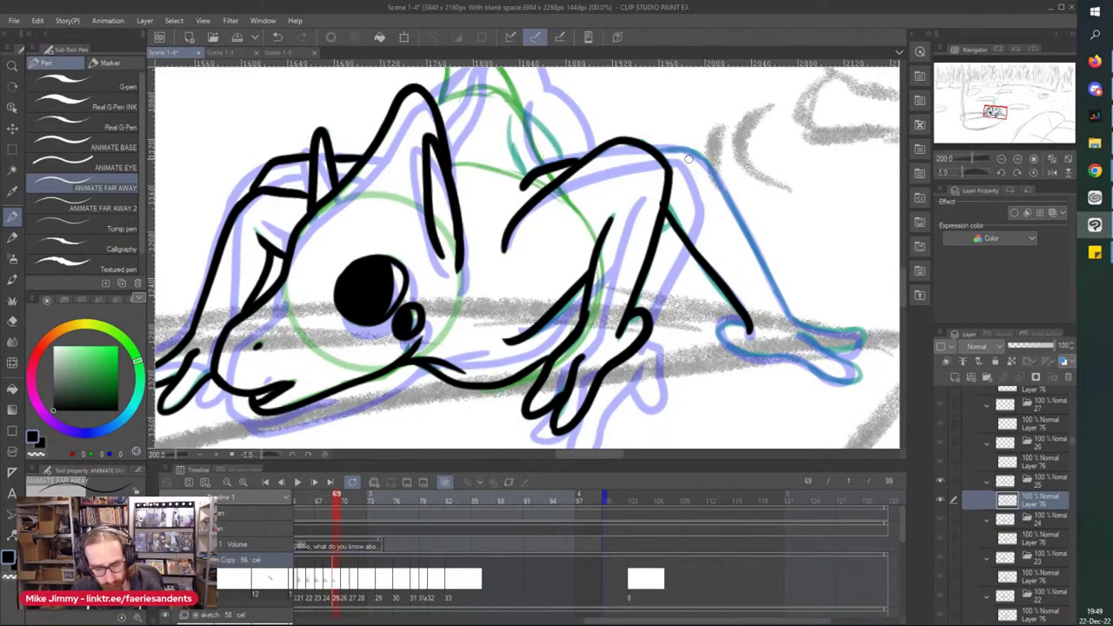
drag(698, 151, 792, 309)
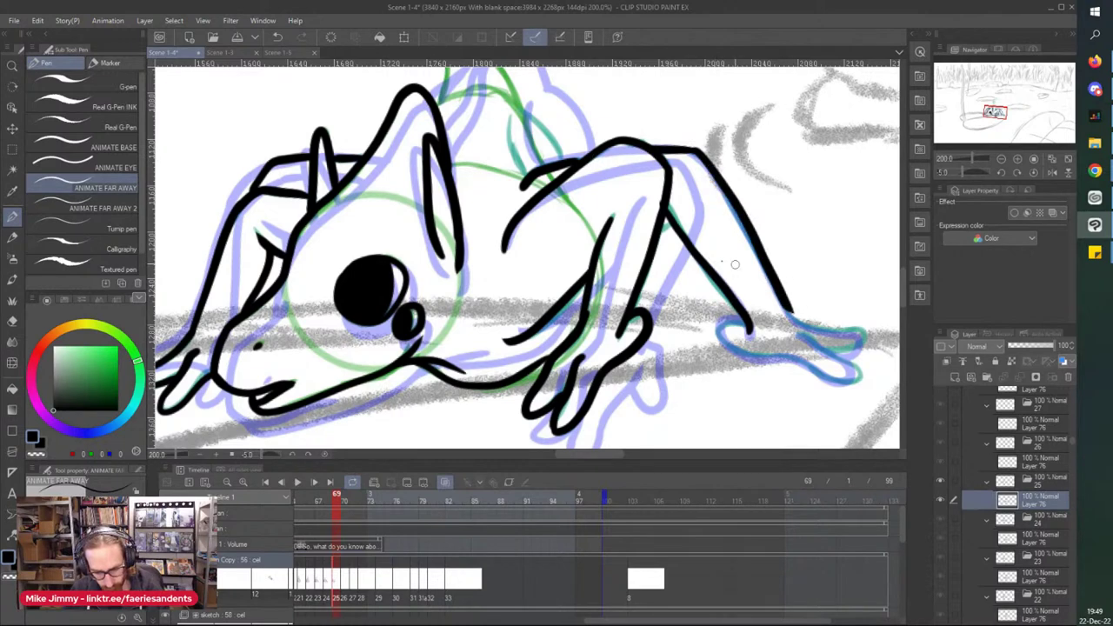
drag(720, 333, 859, 378)
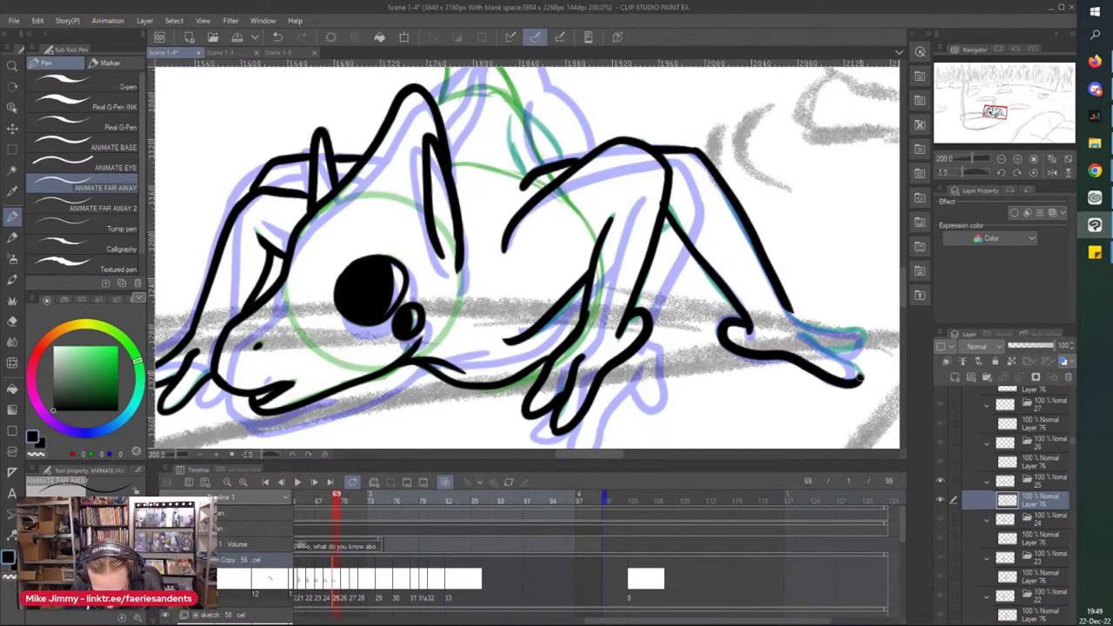
drag(809, 320, 860, 340)
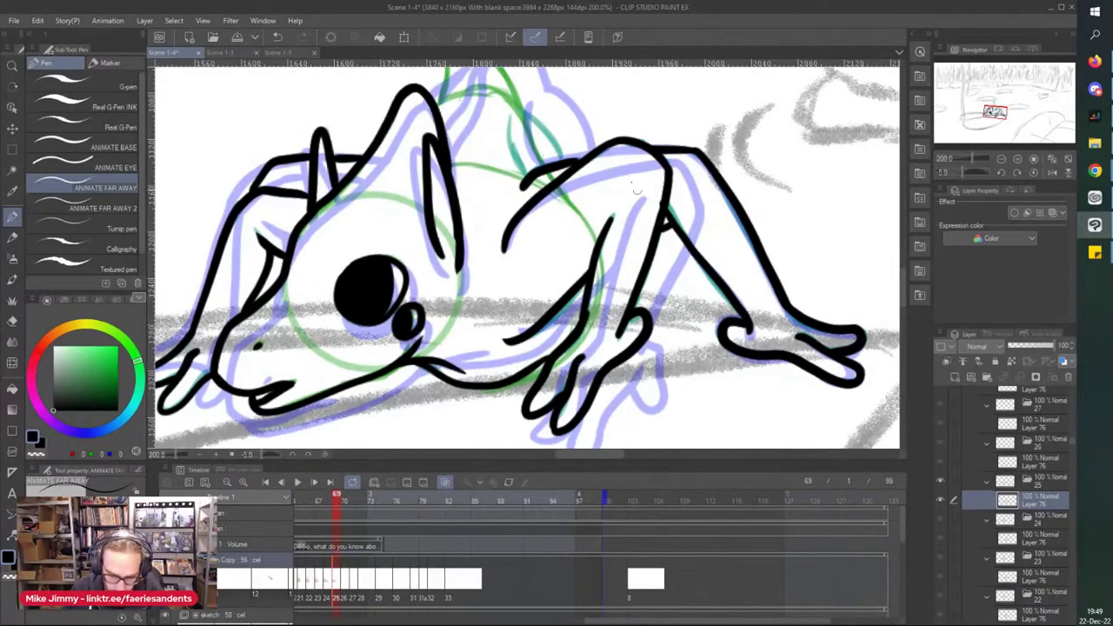
Step: Ink the two curved hip lines on the back above the near right leg
scroll(546, 286, down, 1)
scroll(520, 186, up, 5)
mouse_move(522, 98)
mouse_down()
mouse_move(523, 175)
mouse_move(580, 291)
mouse_up()
scroll(543, 170, down, 2)
mouse_move(540, 97)
mouse_down()
mouse_move(613, 148)
mouse_move(630, 185)
mouse_up()
scroll(603, 127, down, 5)
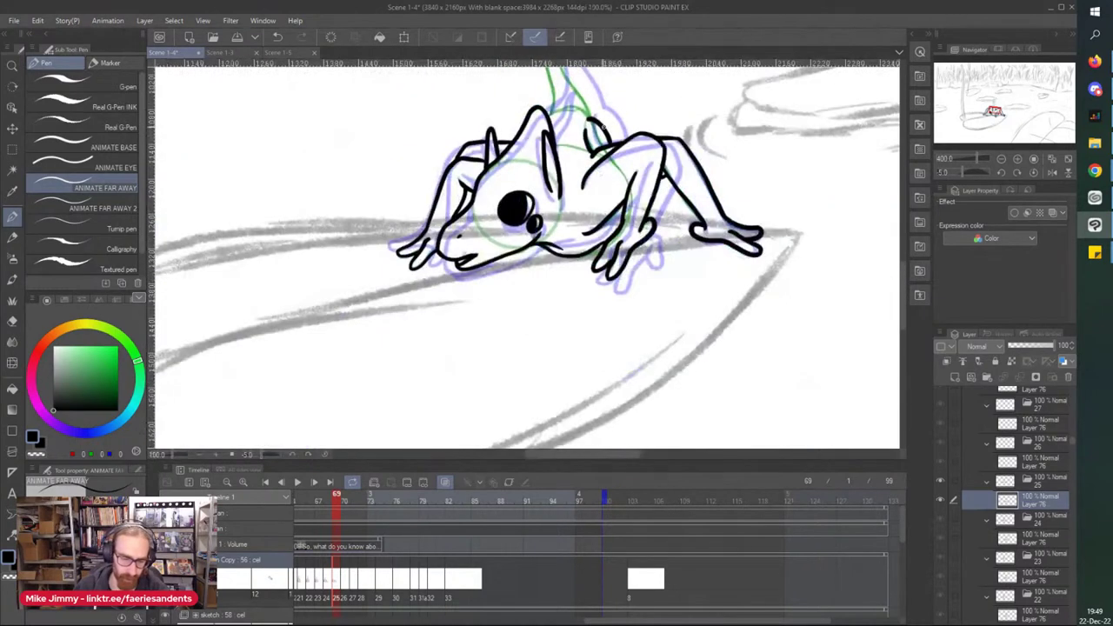
Step: Ink both edges of the small pointed fin behind the head crest
scroll(556, 225, up, 4)
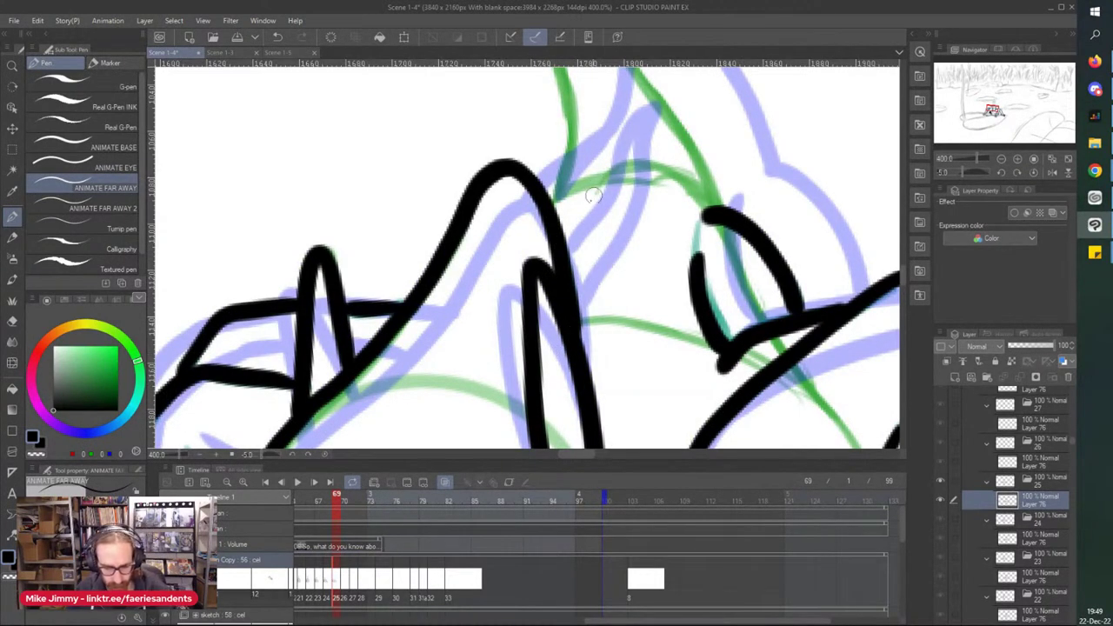
drag(623, 155, 562, 226)
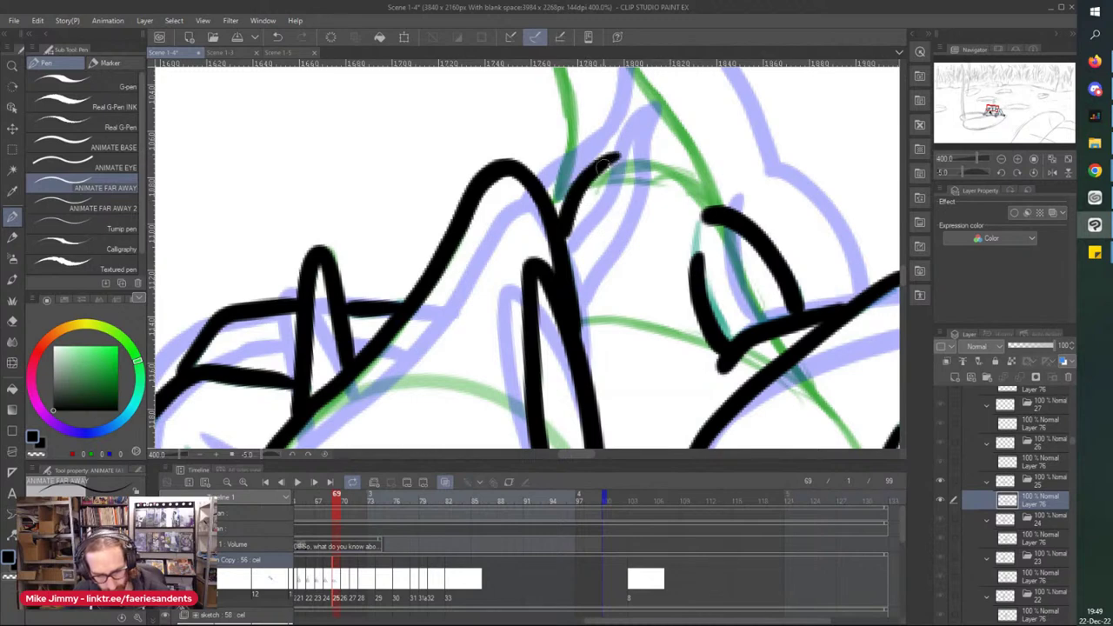
drag(628, 154, 578, 300)
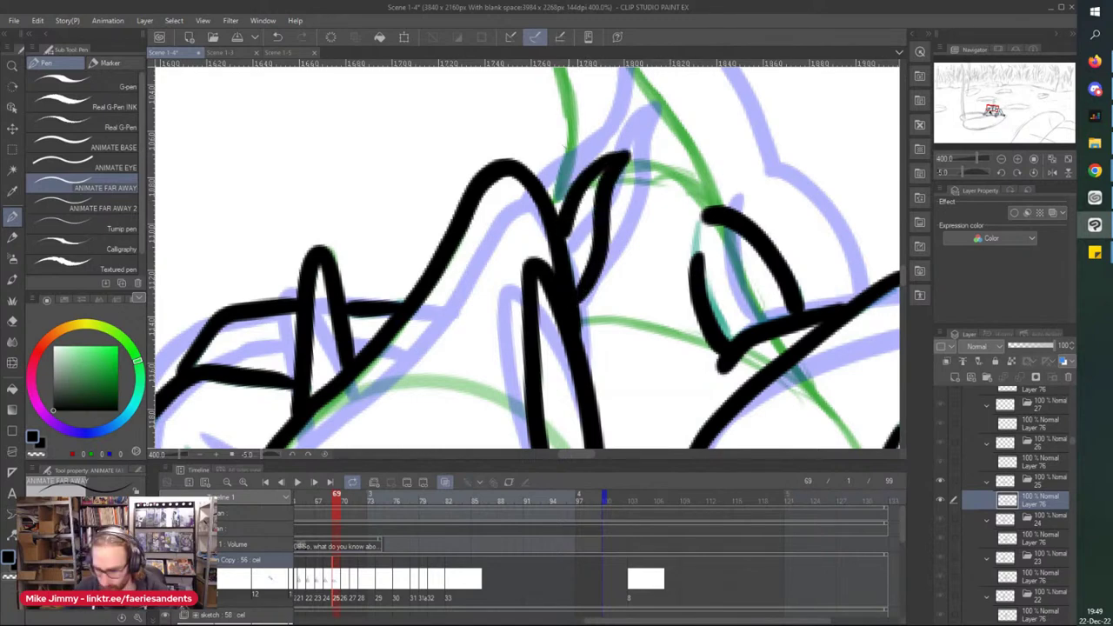
Step: Ink both edges of the tail from the back up to its hooked tip on frame 69
scroll(568, 125, down, 2)
drag(567, 203, 566, 375)
scroll(557, 200, up, 2)
scroll(557, 184, down, 2)
mouse_move(559, 177)
mouse_down()
mouse_move(568, 289)
mouse_move(563, 333)
mouse_up()
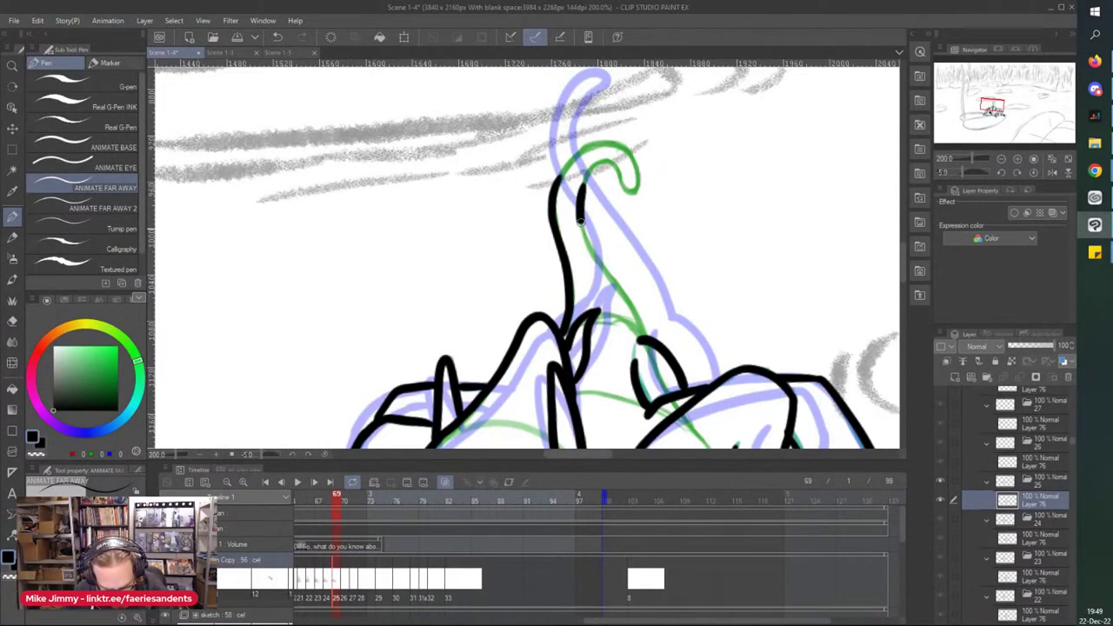
drag(580, 216, 638, 314)
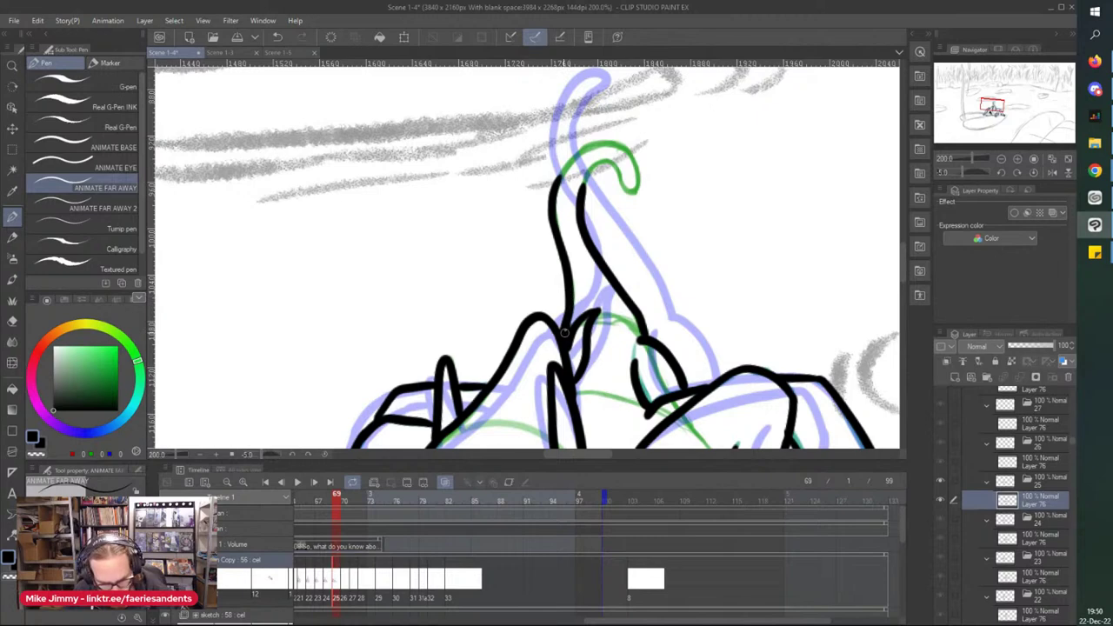
mouse_move(639, 174)
mouse_down()
mouse_move(619, 142)
mouse_move(580, 148)
mouse_up()
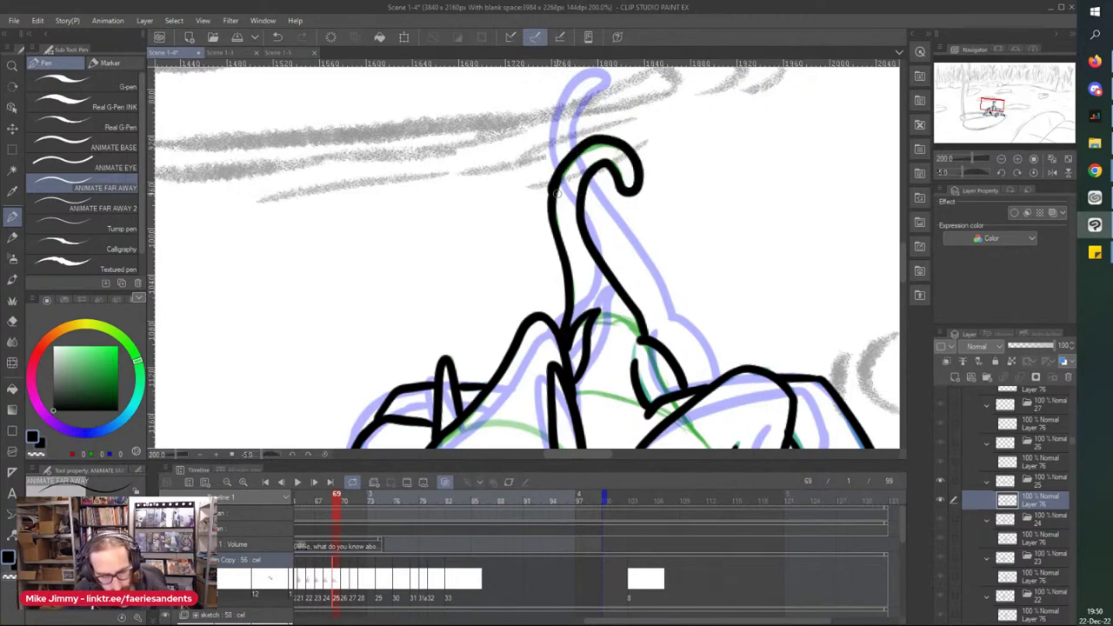
scroll(557, 194, up, 2)
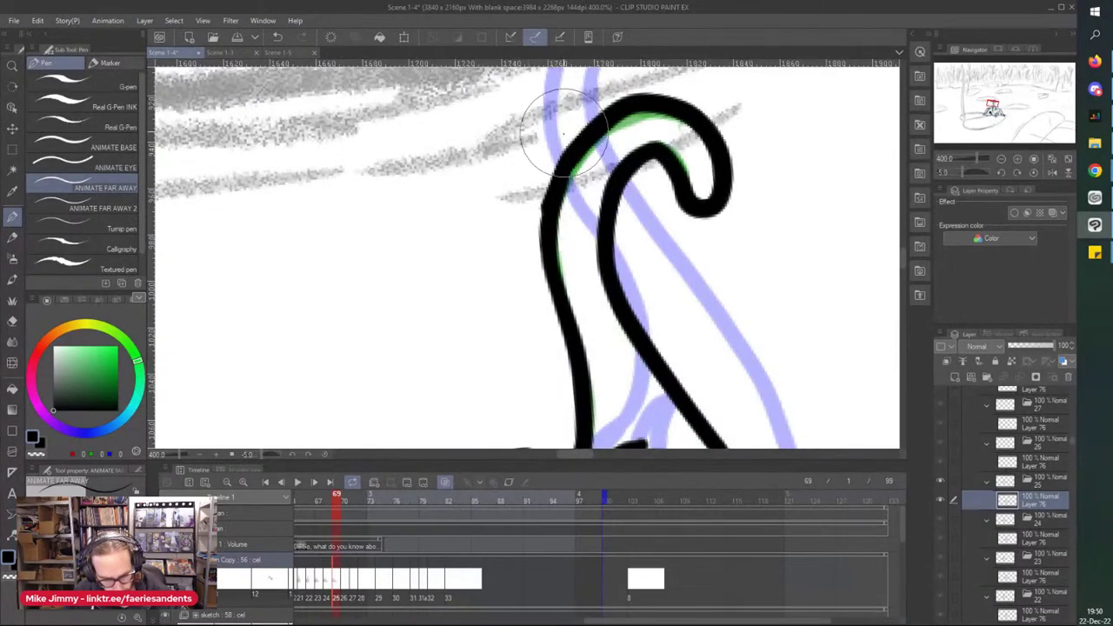
key(p)
Step: Save the file, go to frame 70 and select the drawing layer inside folder 26
key(ctrl+s)
click(345, 589)
scroll(353, 454, down, 5)
scroll(530, 354, up, 3)
click(1026, 462)
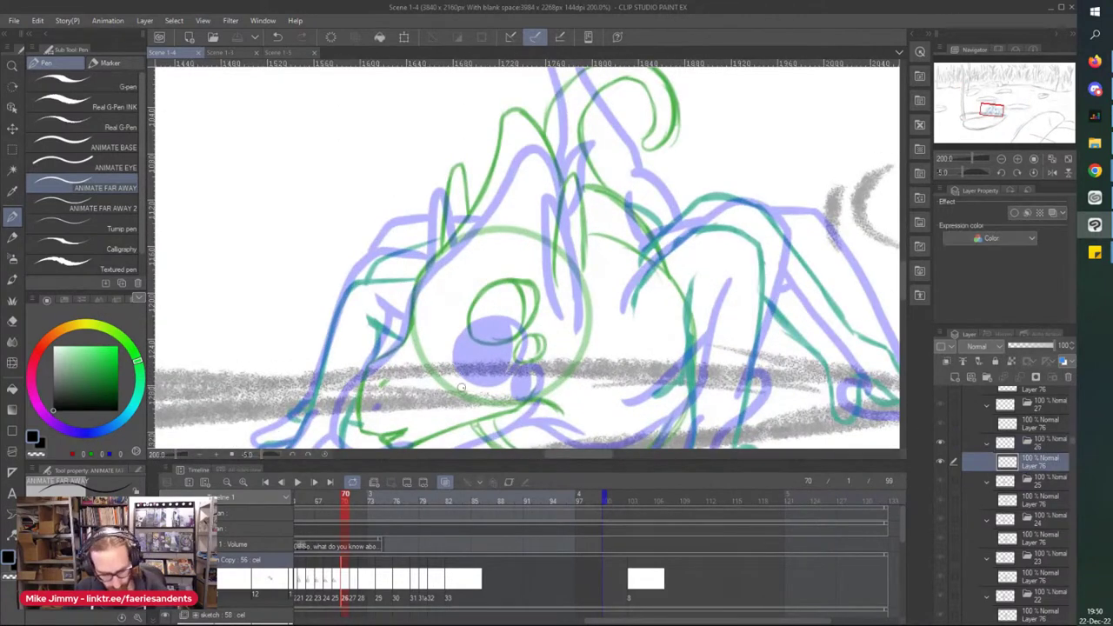
Step: Ink the small and large eyes and fill them black, leaving a highlight open in each
scroll(458, 380, up, 2)
mouse_move(539, 335)
mouse_down()
mouse_move(569, 285)
mouse_move(591, 291)
mouse_move(596, 321)
mouse_move(560, 339)
mouse_move(553, 312)
mouse_move(569, 331)
mouse_move(574, 293)
mouse_move(551, 323)
mouse_up()
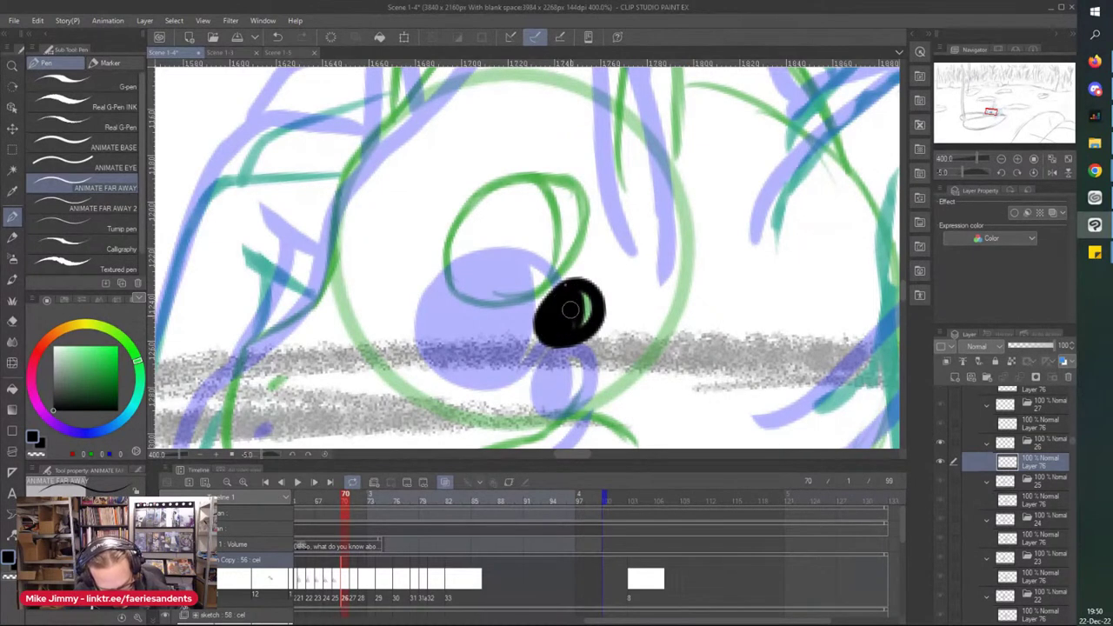
mouse_move(454, 291)
mouse_down()
mouse_move(467, 211)
mouse_move(534, 174)
mouse_move(585, 196)
mouse_move(571, 252)
mouse_move(517, 297)
mouse_move(454, 285)
mouse_up()
mouse_move(548, 251)
mouse_down()
mouse_move(535, 185)
mouse_move(518, 250)
mouse_move(524, 189)
mouse_move(490, 200)
mouse_move(454, 248)
mouse_up()
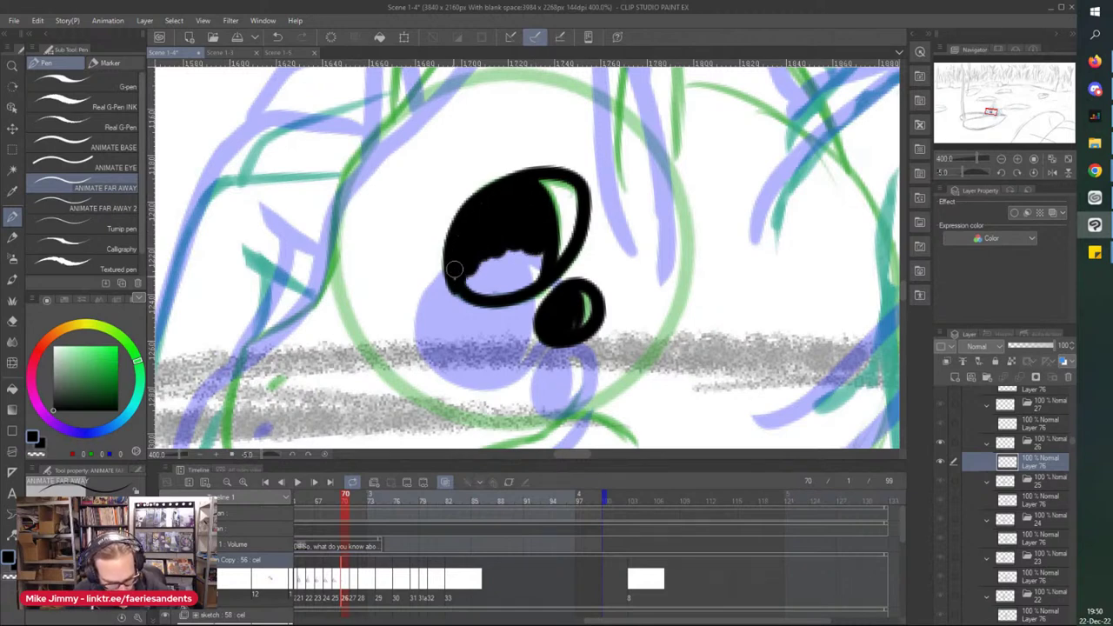
mouse_move(462, 286)
mouse_down()
mouse_move(518, 283)
mouse_move(528, 268)
mouse_move(519, 279)
mouse_move(516, 255)
mouse_move(475, 273)
mouse_up()
Step: Ink the nostril dot and the snout outline, continuing through the mouth and along the jaw
scroll(474, 216, down, 2)
scroll(347, 240, down, 1)
scroll(329, 280, up, 3)
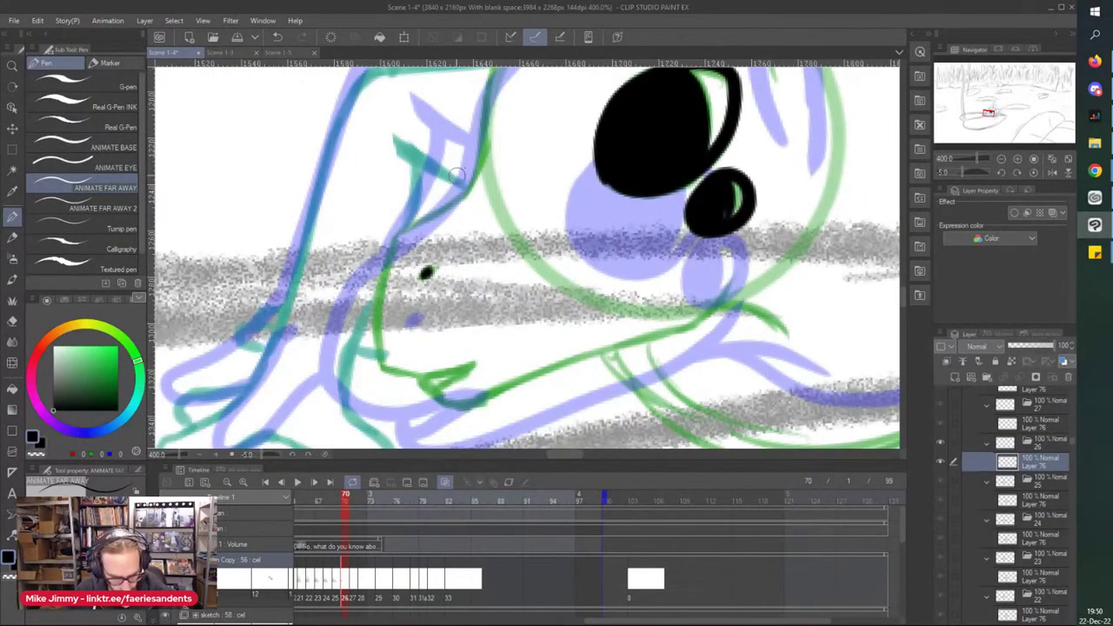
mouse_move(476, 133)
mouse_down()
mouse_move(447, 210)
mouse_move(383, 254)
mouse_move(373, 326)
mouse_move(380, 364)
mouse_move(470, 364)
mouse_move(412, 385)
mouse_move(452, 404)
mouse_move(617, 358)
mouse_move(771, 255)
mouse_up()
scroll(708, 174, down, 3)
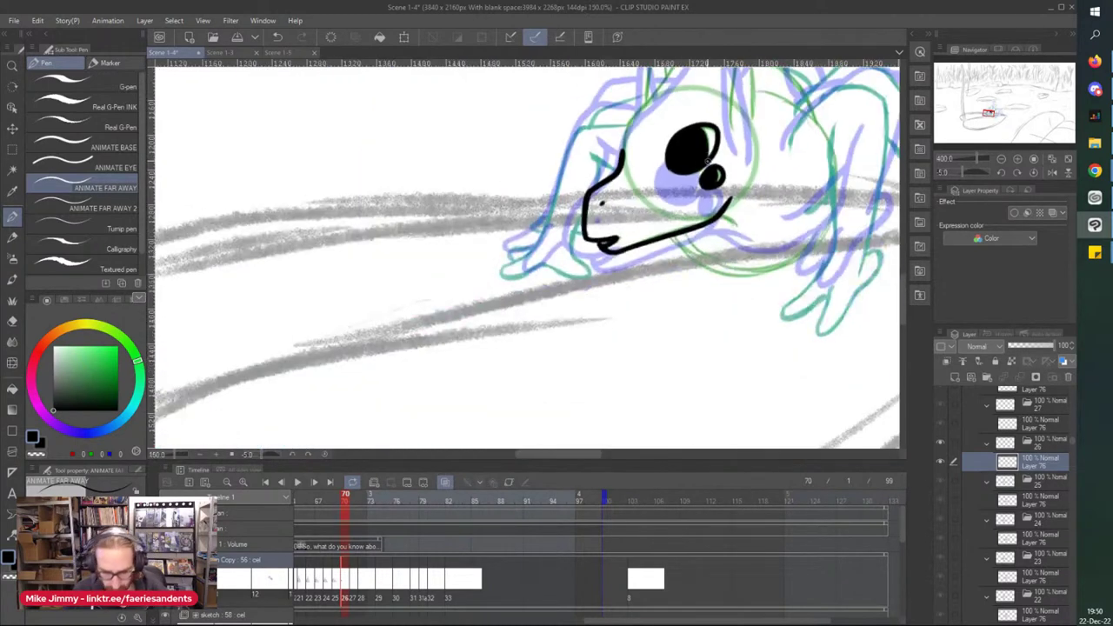
Step: Ink the forehead and pointed head crest, with the long fin behind it and the small fin in front
drag(635, 74, 626, 181)
scroll(668, 153, up, 1)
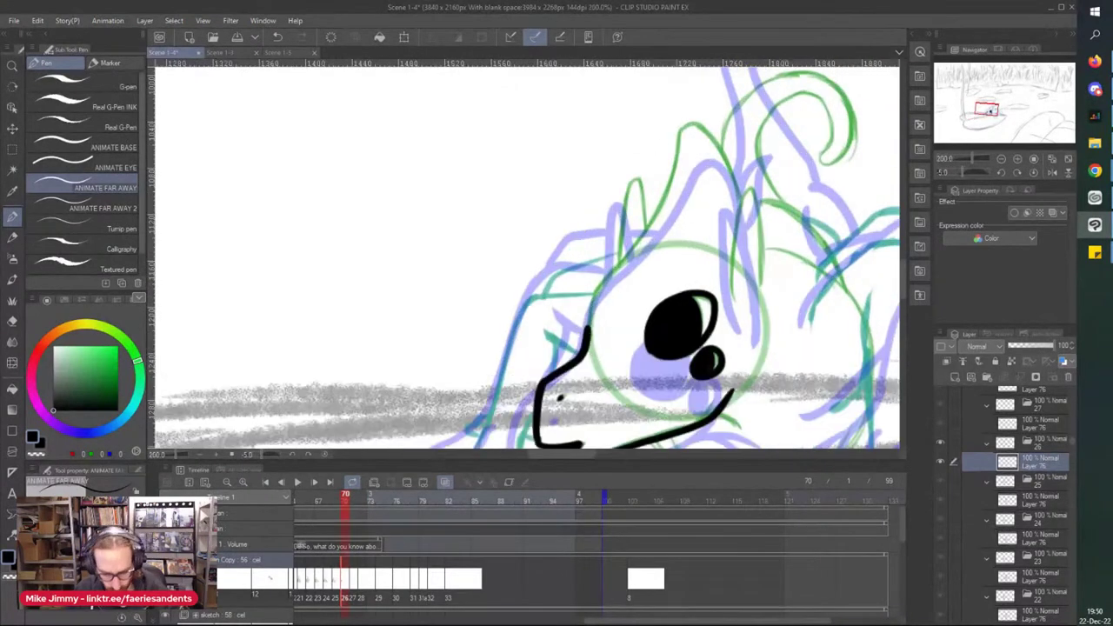
mouse_move(596, 291)
mouse_down()
mouse_move(657, 207)
mouse_move(691, 124)
mouse_move(740, 202)
mouse_up()
mouse_move(734, 298)
mouse_down()
mouse_move(746, 193)
mouse_move(757, 221)
mouse_move(755, 300)
mouse_up()
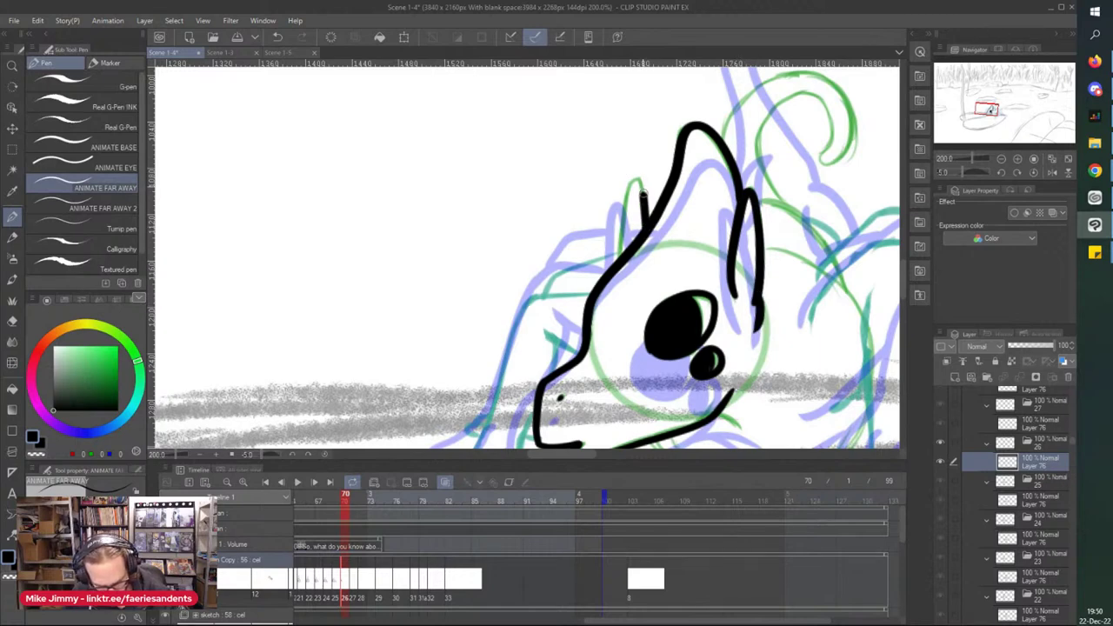
drag(625, 215, 616, 260)
Step: Ink the short tick at the corner of the jaw and the curved belly line below the head
scroll(599, 207, down, 1)
scroll(667, 239, up, 1)
scroll(622, 313, down, 1)
scroll(614, 319, up, 1)
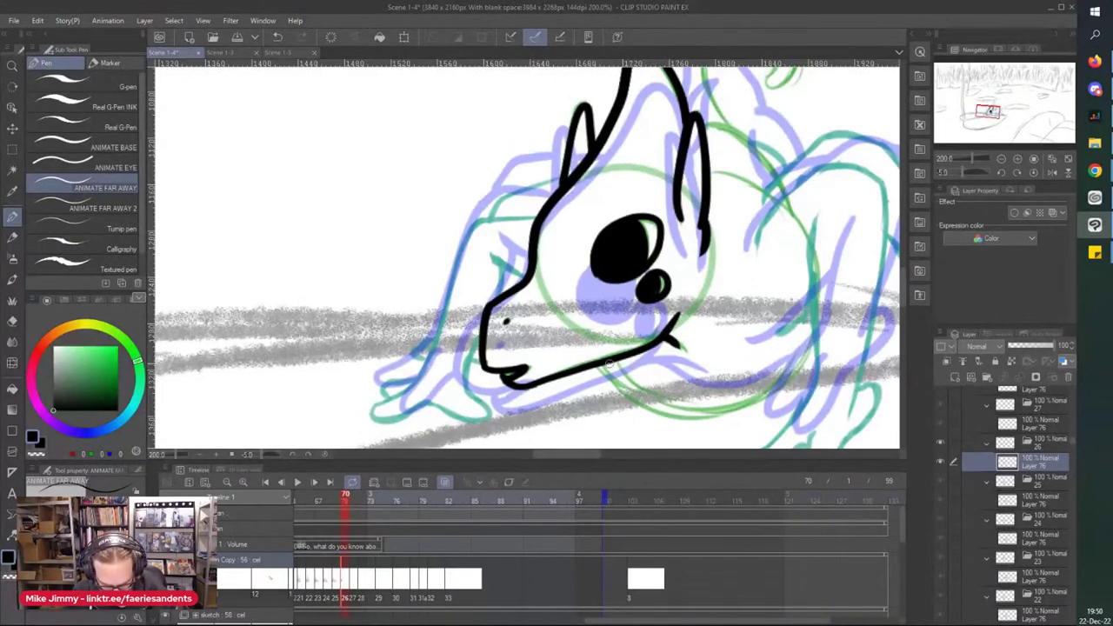
mouse_move(630, 374)
mouse_down()
mouse_move(691, 402)
mouse_move(774, 393)
mouse_up()
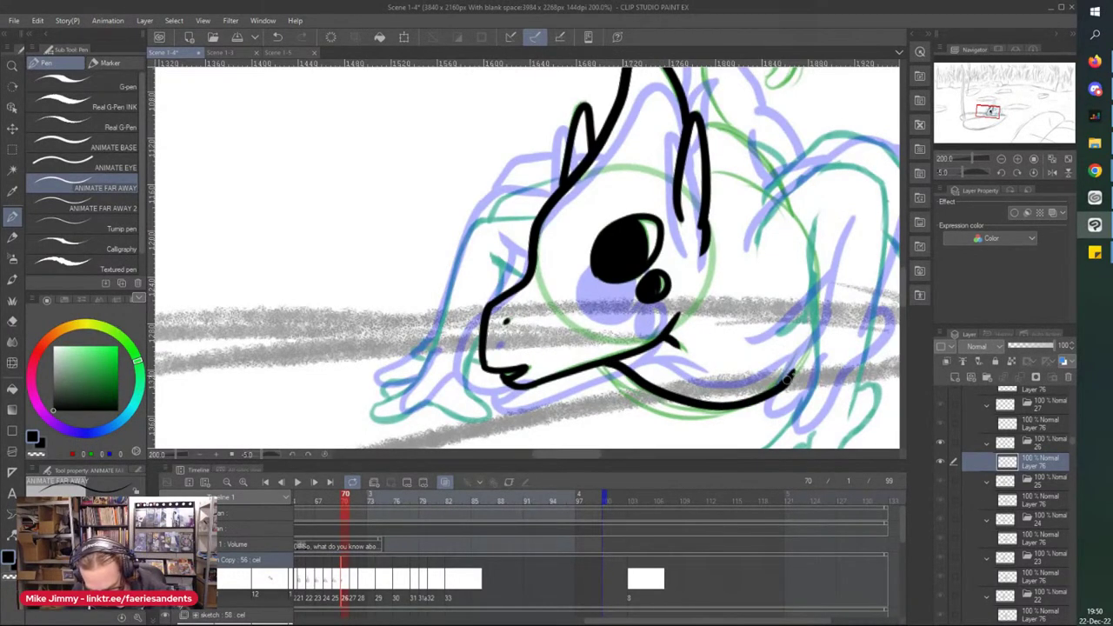
scroll(809, 335, down, 2)
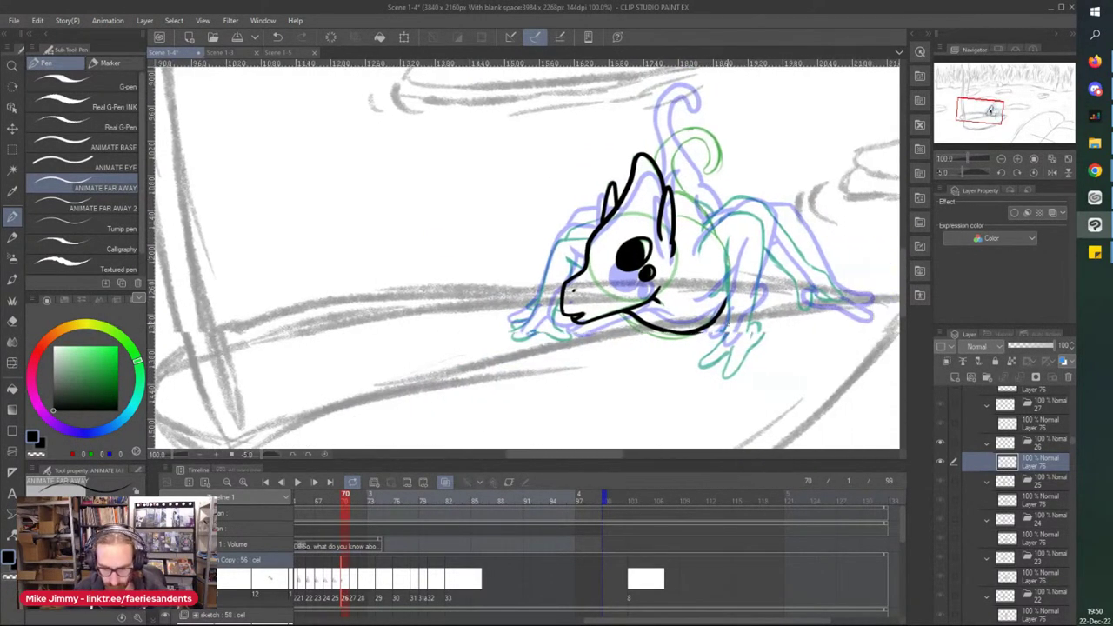
Step: Ink both long edges of the near right leg, and its foot with heel and toes
scroll(772, 283, up, 2)
drag(686, 177, 687, 353)
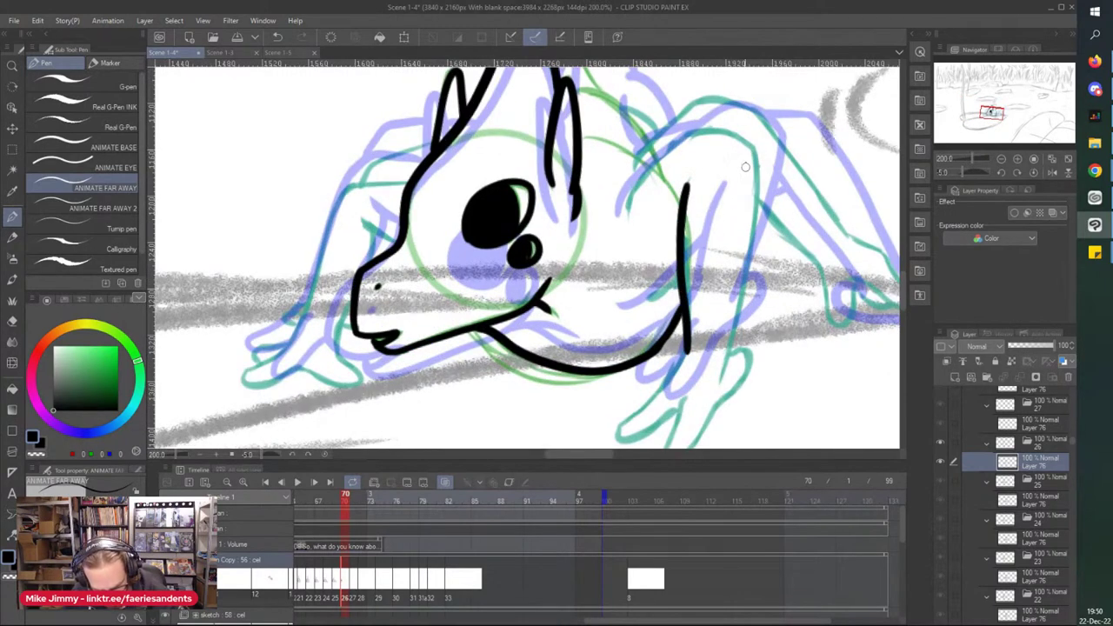
mouse_move(718, 129)
mouse_down()
mouse_move(756, 167)
mouse_move(715, 407)
mouse_up()
scroll(714, 407, down, 3)
scroll(705, 289, up, 3)
mouse_move(705, 289)
mouse_down()
mouse_move(679, 358)
mouse_move(737, 304)
mouse_up()
mouse_move(700, 246)
mouse_down()
mouse_move(628, 329)
mouse_move(632, 339)
mouse_move(686, 313)
mouse_up()
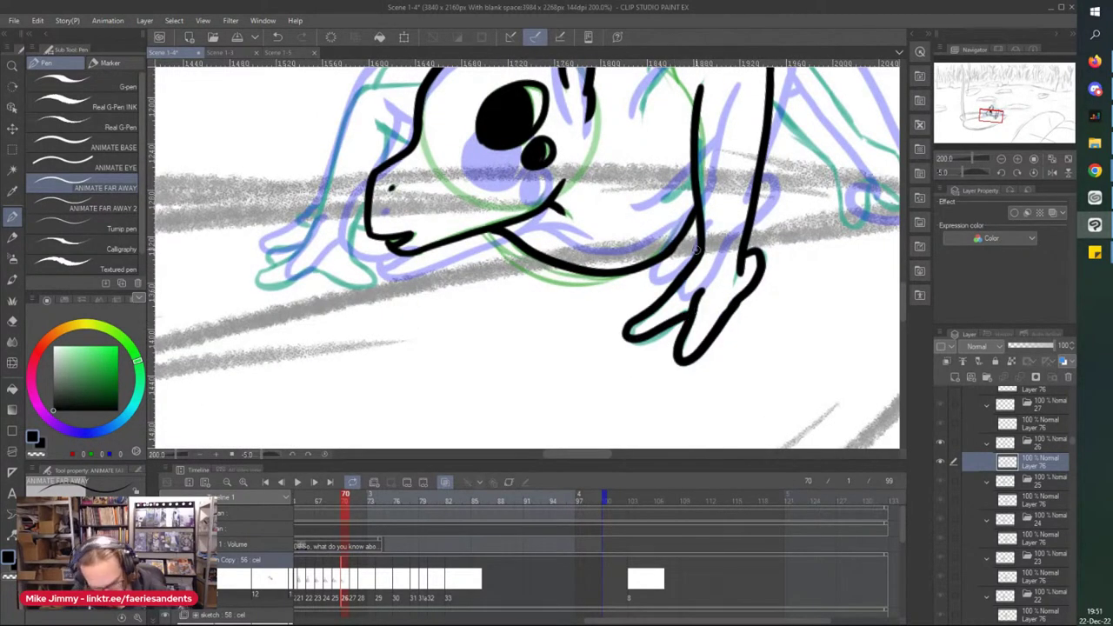
Step: Ink the short curved line beside the near right leg at the belly and the bent upper outline of that leg
scroll(708, 261, down, 2)
scroll(718, 213, up, 1)
scroll(668, 229, up, 3)
drag(731, 200, 607, 271)
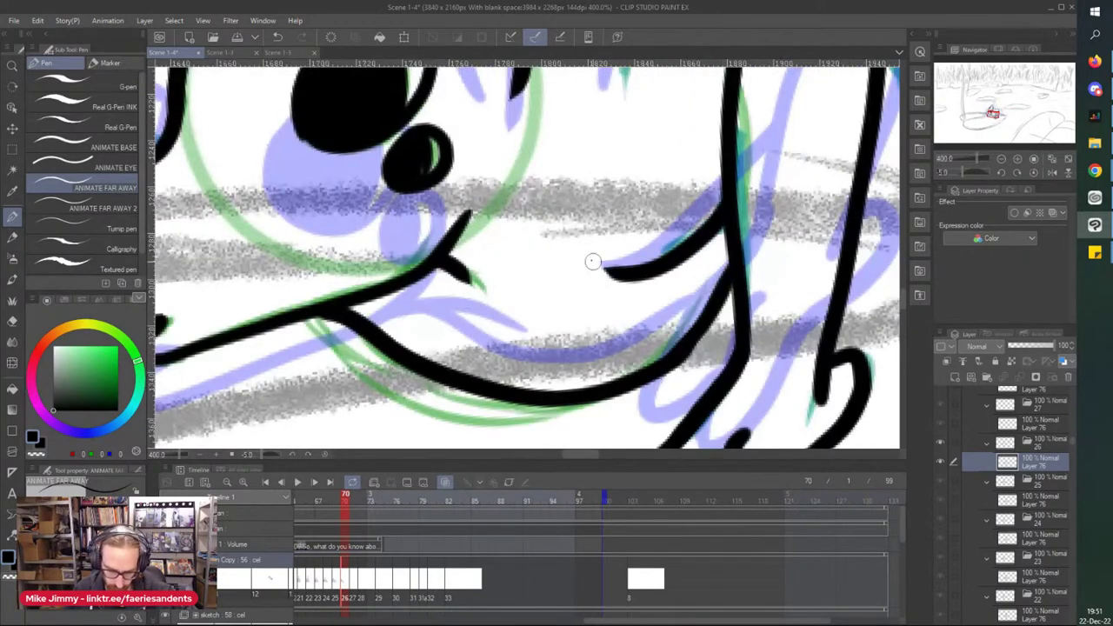
scroll(572, 207, down, 3)
scroll(595, 110, up, 4)
mouse_move(691, 141)
mouse_down()
mouse_move(528, 240)
mouse_move(490, 320)
mouse_up()
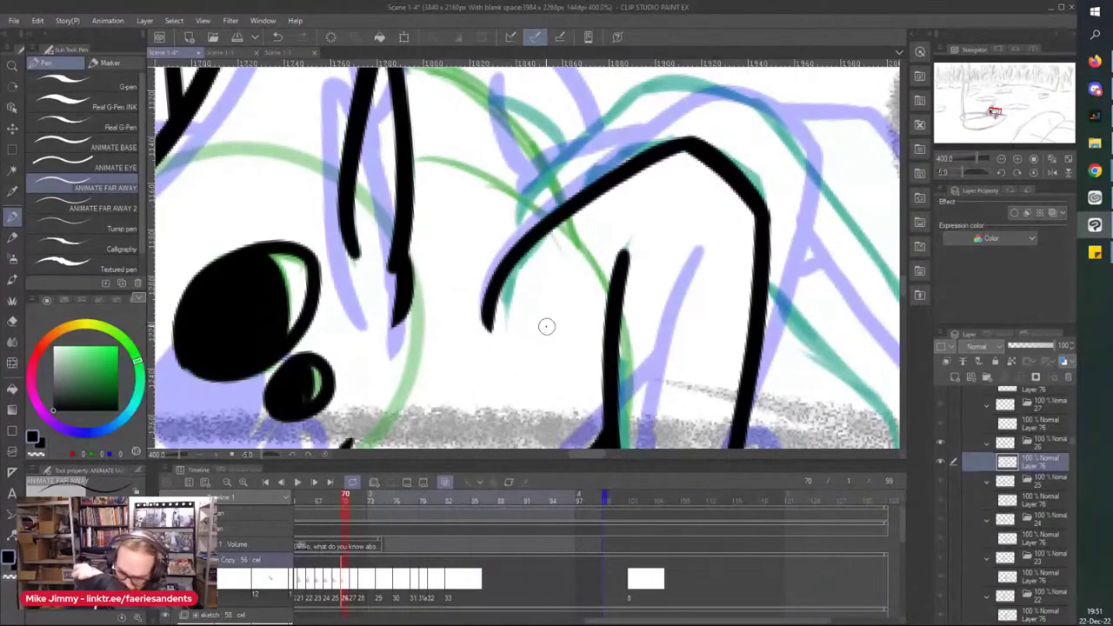
scroll(546, 326, down, 3)
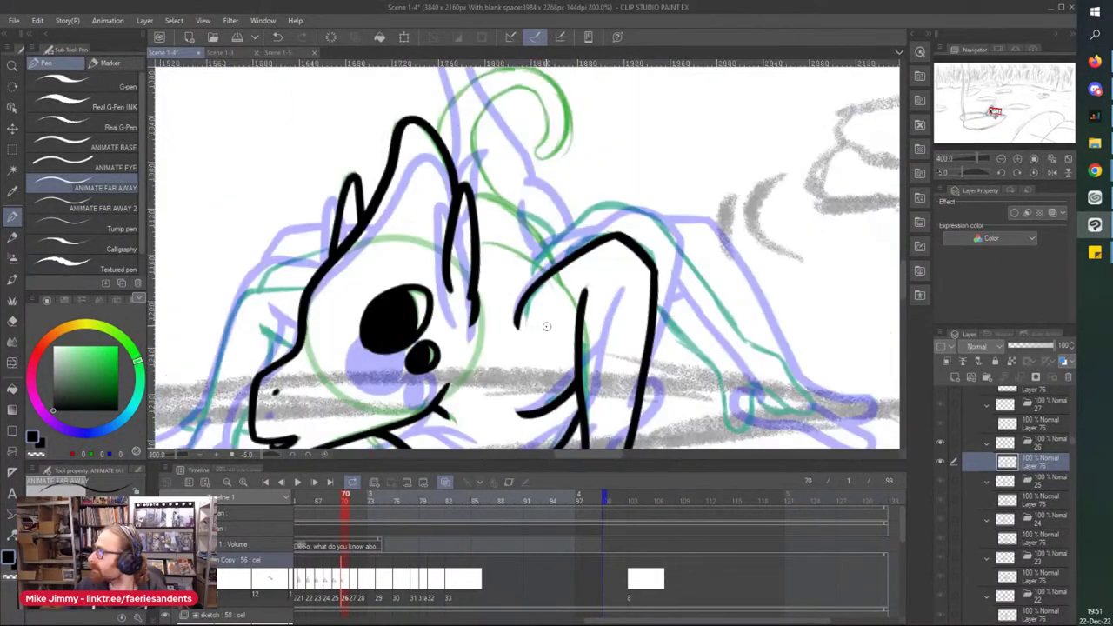
Step: Ink the rear right leg's outer edge over its bent joint and its inner edge, cleaning up the overlap
scroll(561, 204, up, 4)
scroll(584, 256, down, 2)
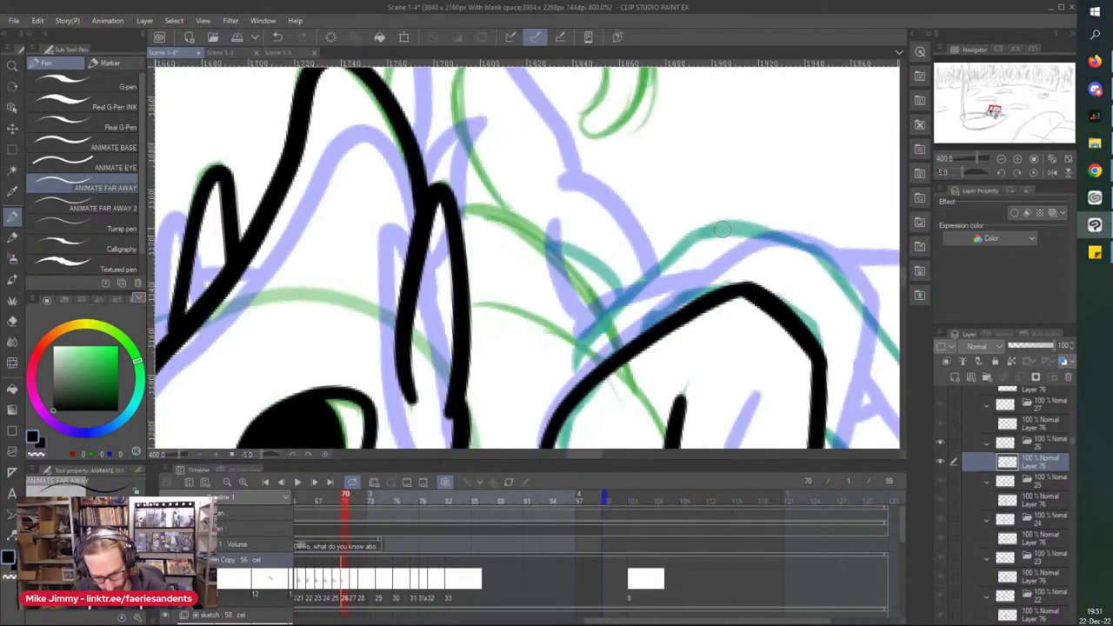
mouse_move(777, 237)
mouse_down()
mouse_move(700, 233)
mouse_move(577, 348)
mouse_move(565, 382)
mouse_up()
scroll(565, 382, down, 3)
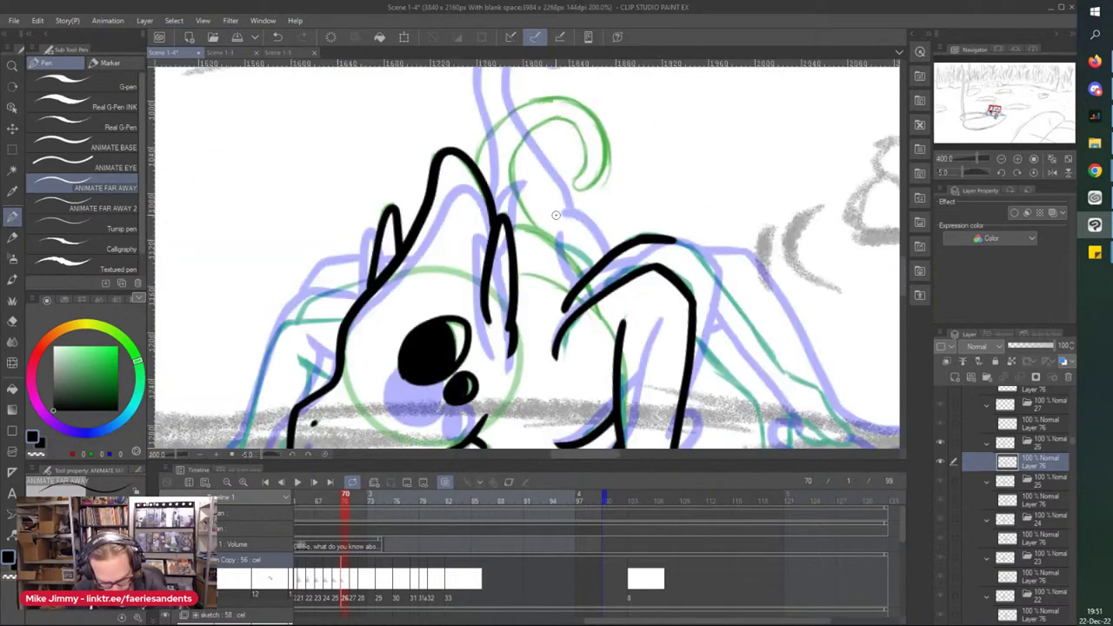
scroll(610, 185, up, 1)
drag(604, 190, 708, 323)
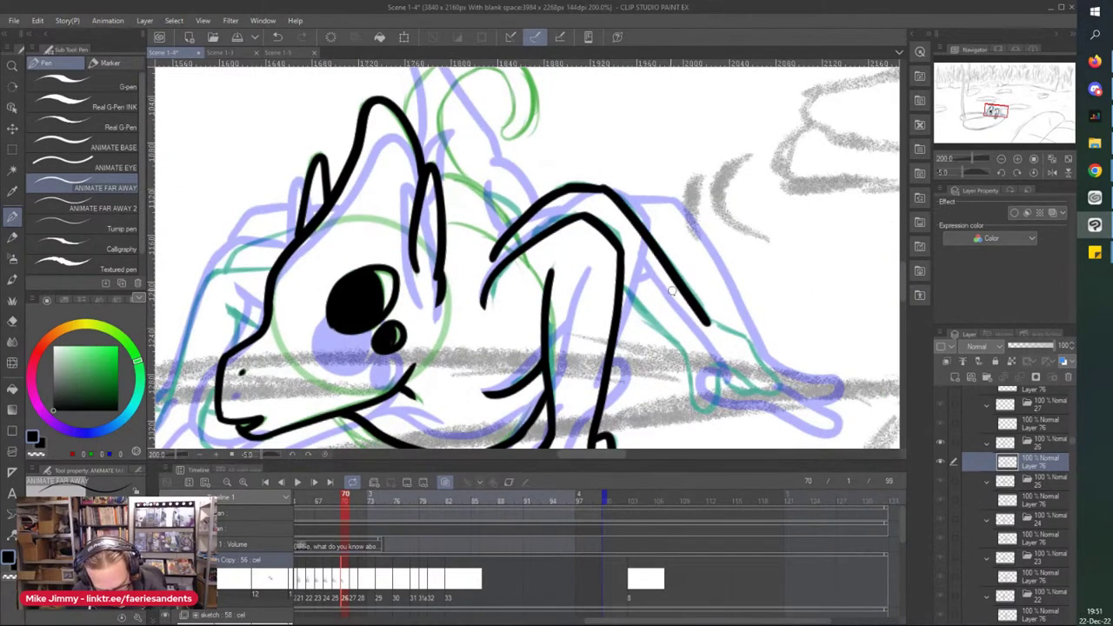
drag(637, 307, 685, 352)
key(e)
scroll(607, 272, up, 4)
drag(602, 317, 609, 322)
scroll(604, 258, down, 5)
Step: Ink the ankle, heel and toes of the rear right foot
key(p)
scroll(650, 240, up, 3)
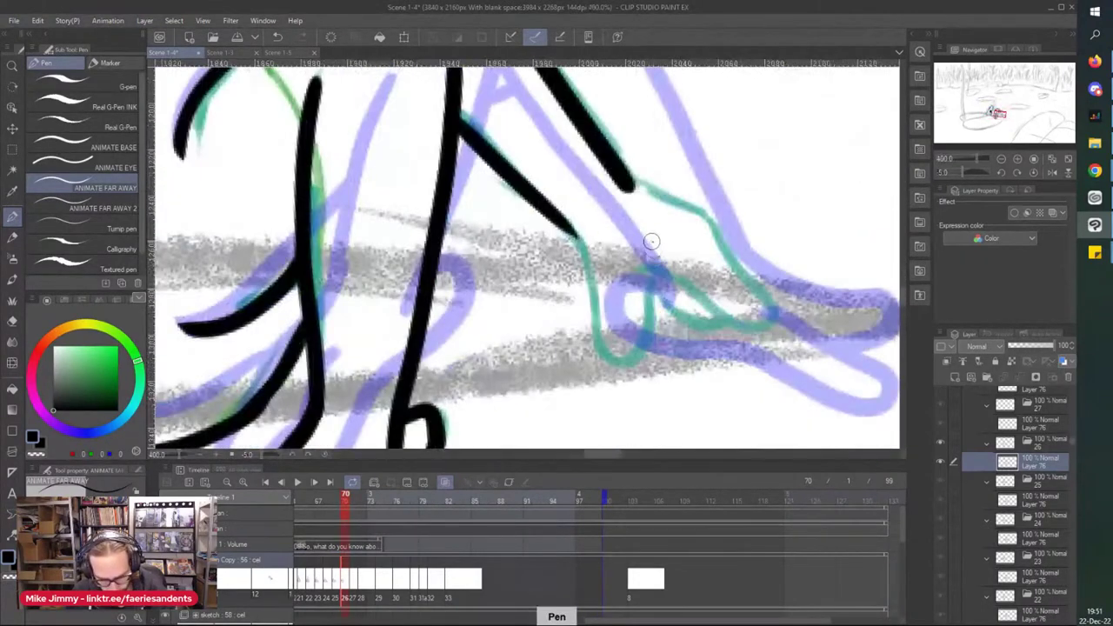
mouse_move(613, 167)
mouse_down()
mouse_move(697, 209)
mouse_move(773, 298)
mouse_move(763, 331)
mouse_move(616, 247)
mouse_move(651, 280)
mouse_move(623, 360)
mouse_move(565, 228)
mouse_up()
drag(722, 318, 656, 290)
scroll(597, 215, down, 5)
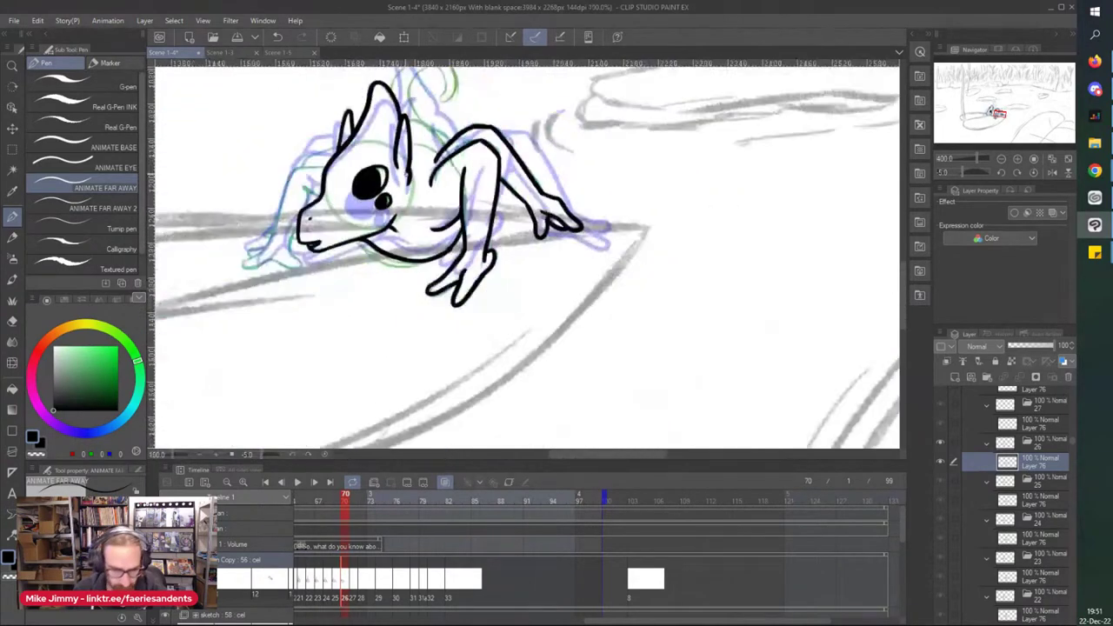
Step: Ink the back line behind the head fin and the curved hip lines above the rear right leg
scroll(376, 127, up, 8)
mouse_move(544, 179)
mouse_down()
mouse_move(579, 211)
mouse_move(480, 138)
mouse_up()
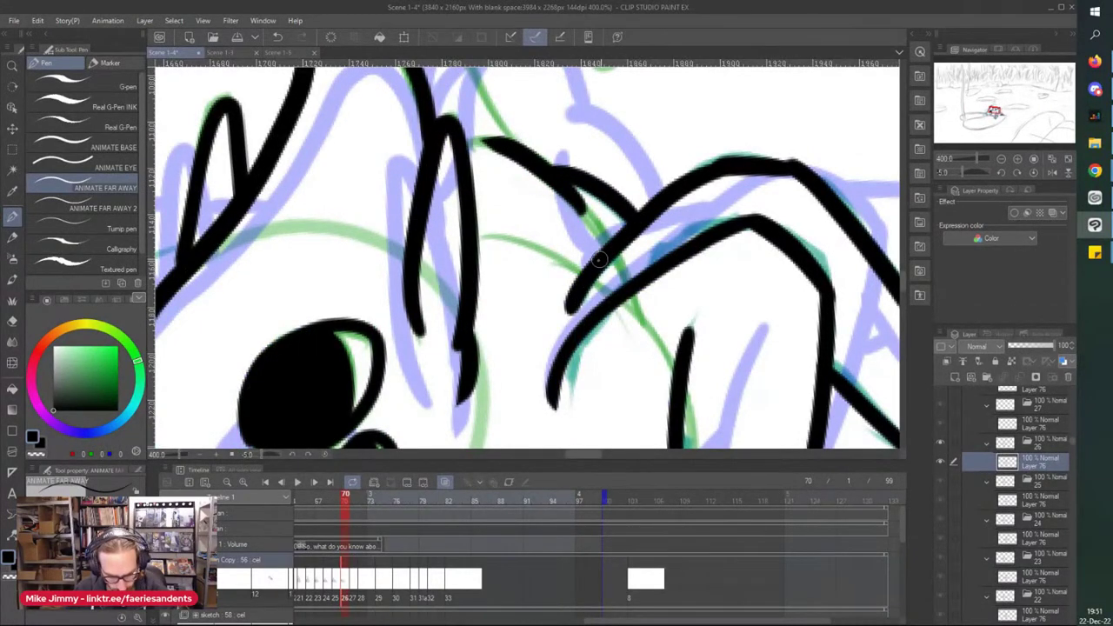
scroll(567, 242, down, 5)
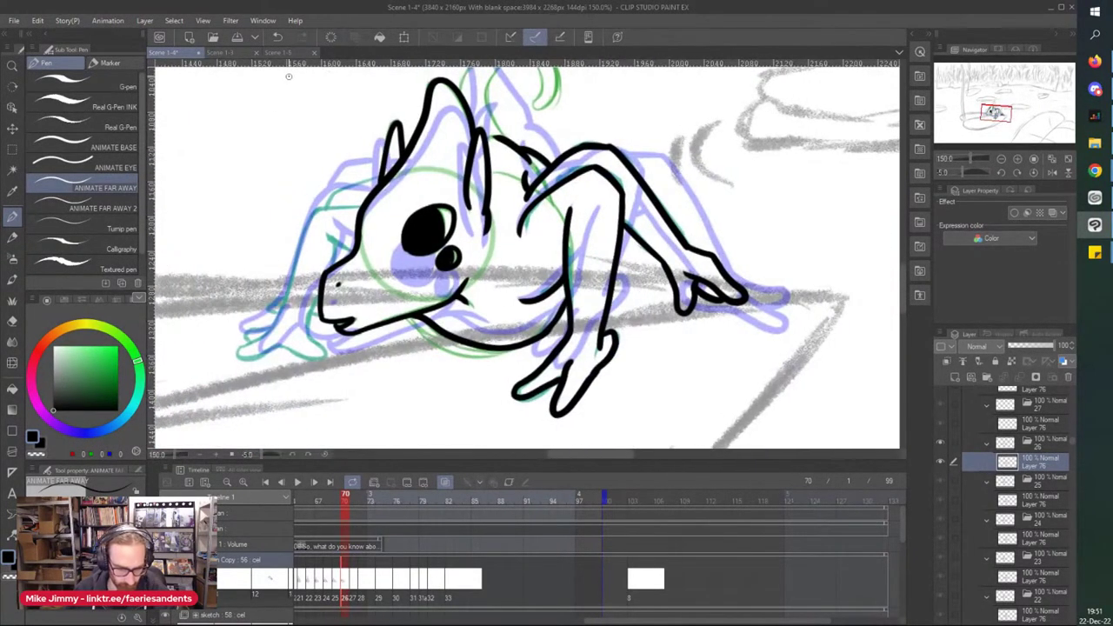
Step: Ink the inner and outer edges of the curled tail and clean up the outer curve
scroll(294, 81, down, 2)
scroll(406, 173, up, 4)
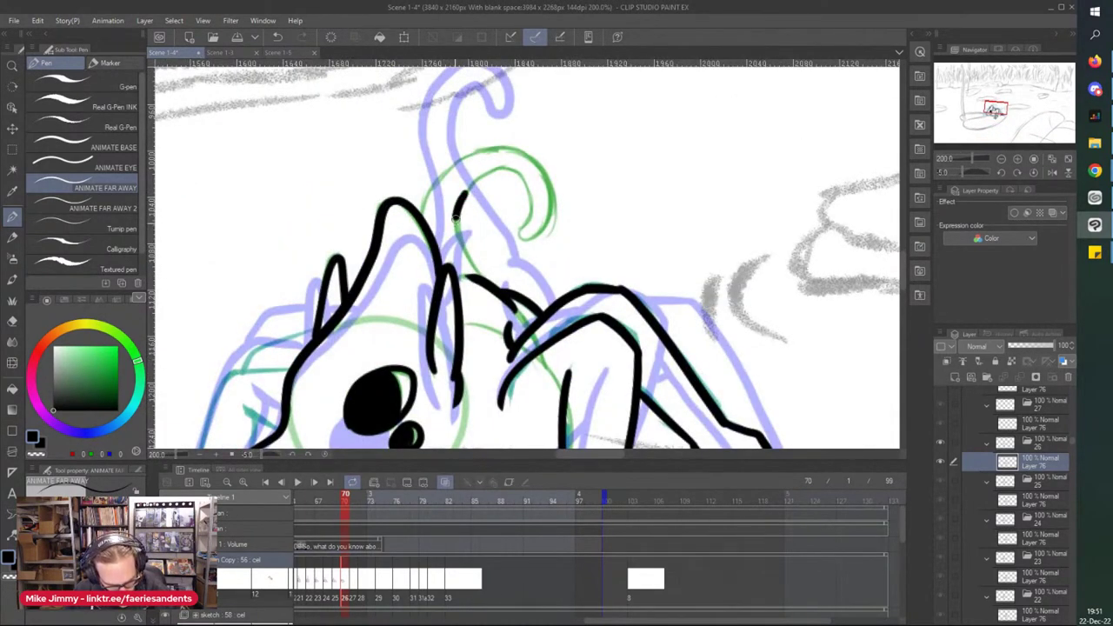
mouse_move(462, 198)
mouse_down()
mouse_move(513, 170)
mouse_move(521, 233)
mouse_up()
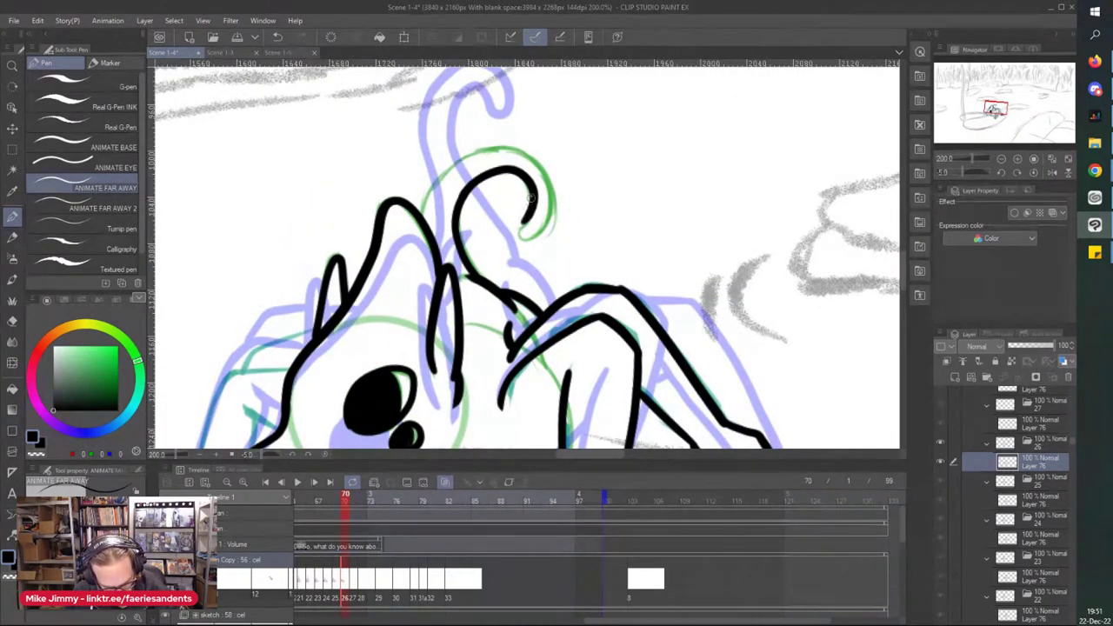
drag(545, 179, 550, 222)
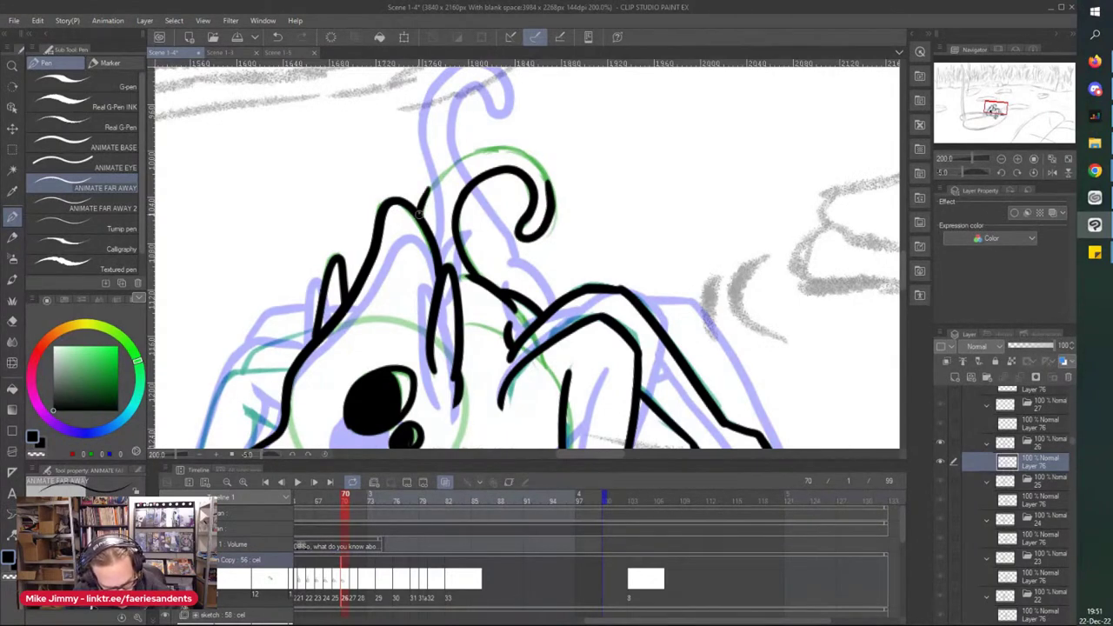
mouse_move(448, 165)
mouse_down()
mouse_move(501, 147)
mouse_move(553, 196)
mouse_up()
key(e)
scroll(532, 173, up, 2)
mouse_move(561, 306)
mouse_down()
mouse_move(570, 294)
mouse_move(554, 198)
mouse_up()
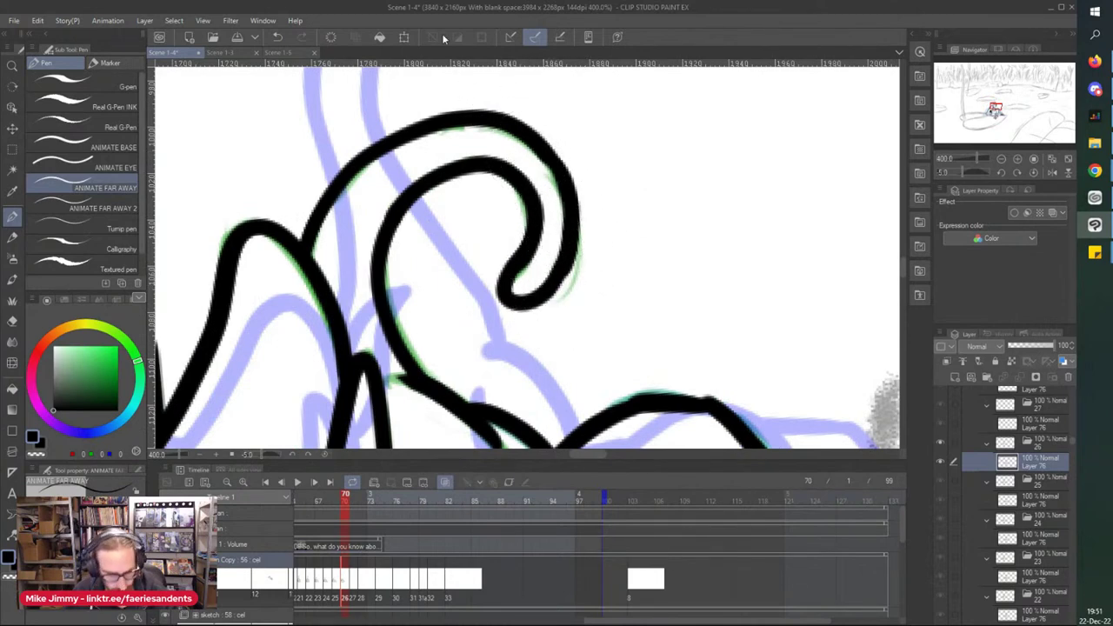
scroll(442, 33, down, 5)
Step: Ink the far left leg's short inner line, its upper line from the head, and its outer edge toward the foot
key(p)
scroll(396, 343, up, 3)
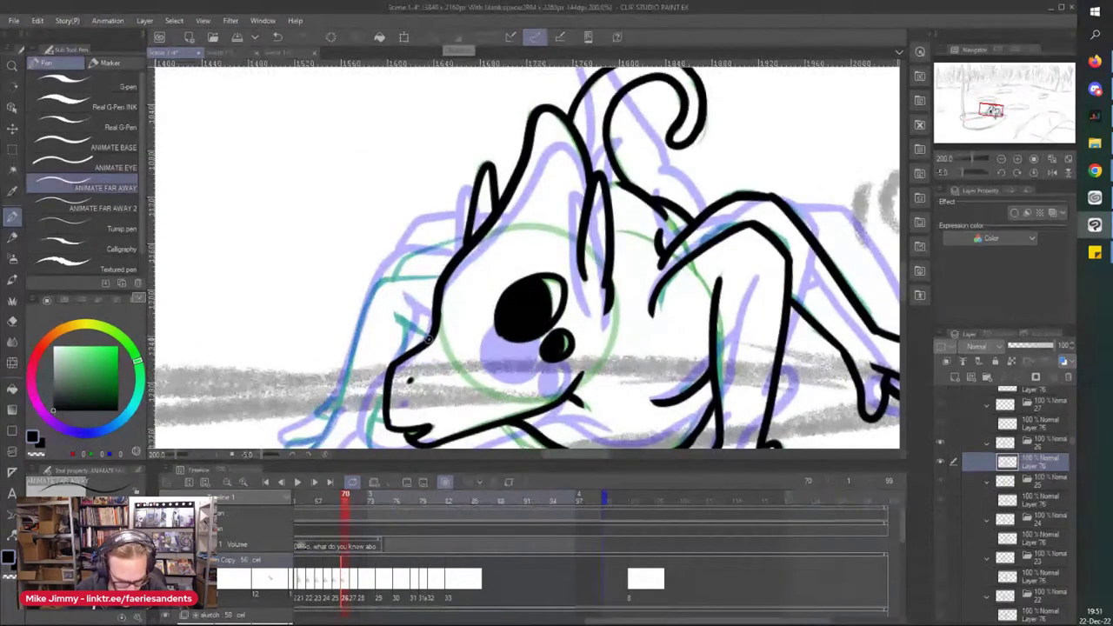
drag(433, 338, 387, 309)
key(ctrl+z)
scroll(407, 295, up, 2)
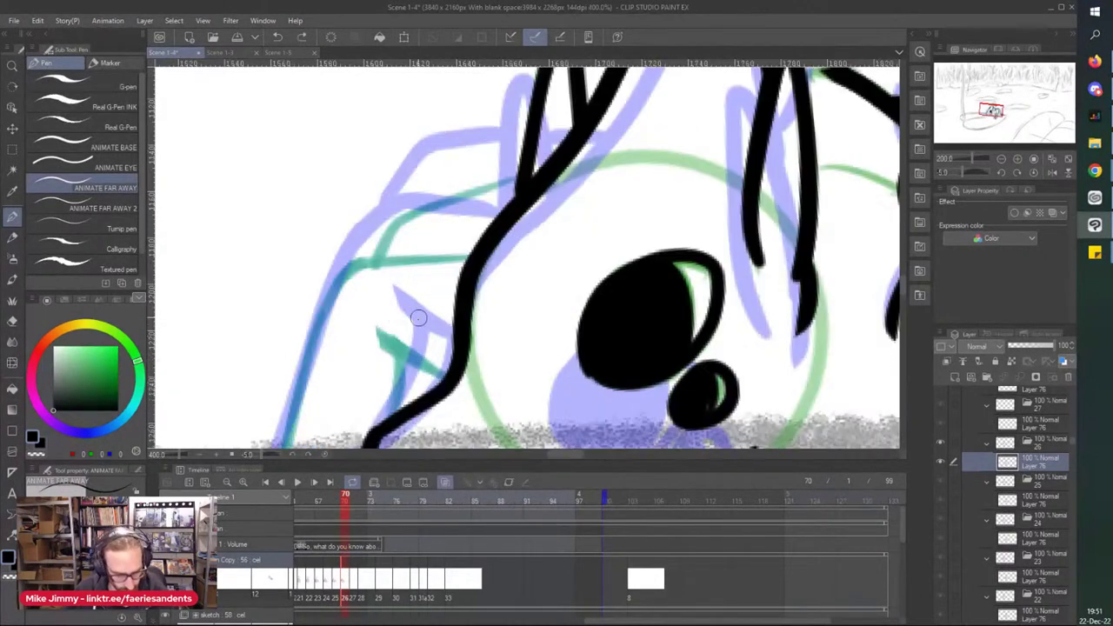
drag(438, 382, 374, 350)
drag(465, 257, 347, 268)
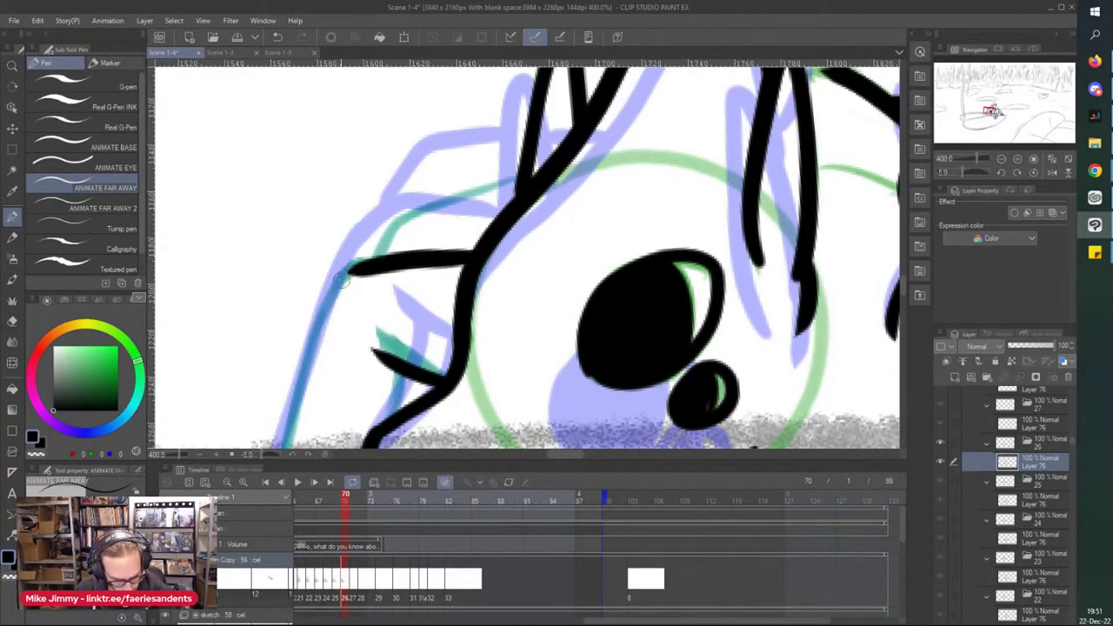
scroll(331, 273, down, 3)
scroll(287, 391, up, 1)
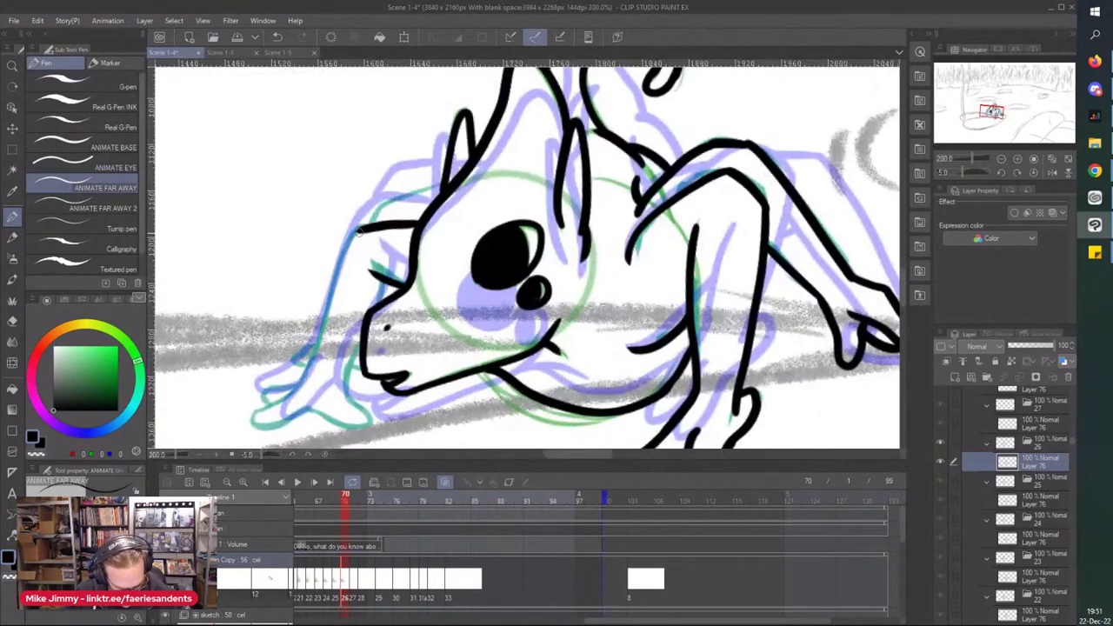
drag(357, 233, 296, 393)
scroll(287, 376, down, 2)
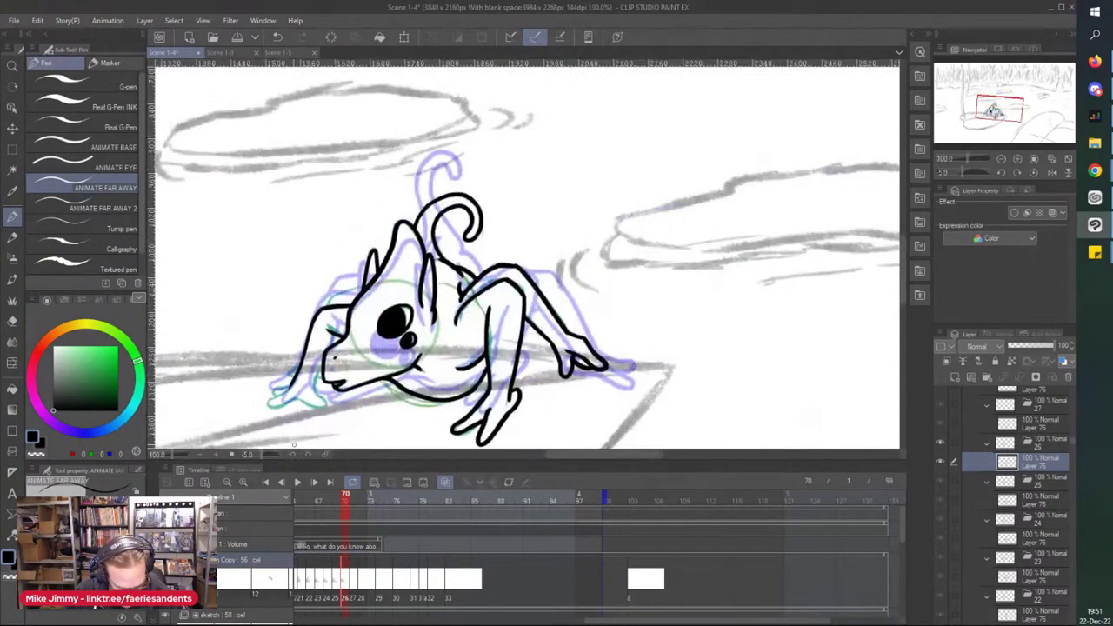
Step: Ink the toes, sole and heel of the creature's far left foot on frame 70
scroll(319, 353, up, 3)
mouse_move(408, 130)
mouse_down()
mouse_move(365, 255)
mouse_move(426, 320)
mouse_move(391, 331)
mouse_move(321, 305)
mouse_move(212, 322)
mouse_move(179, 313)
mouse_up()
scroll(347, 282, down, 3)
scroll(274, 280, up, 1)
scroll(274, 280, up, 2)
mouse_move(454, 265)
mouse_down()
mouse_move(389, 273)
mouse_move(379, 313)
mouse_up()
mouse_move(475, 236)
mouse_down()
mouse_move(393, 240)
mouse_move(363, 262)
mouse_up()
scroll(484, 242, down, 4)
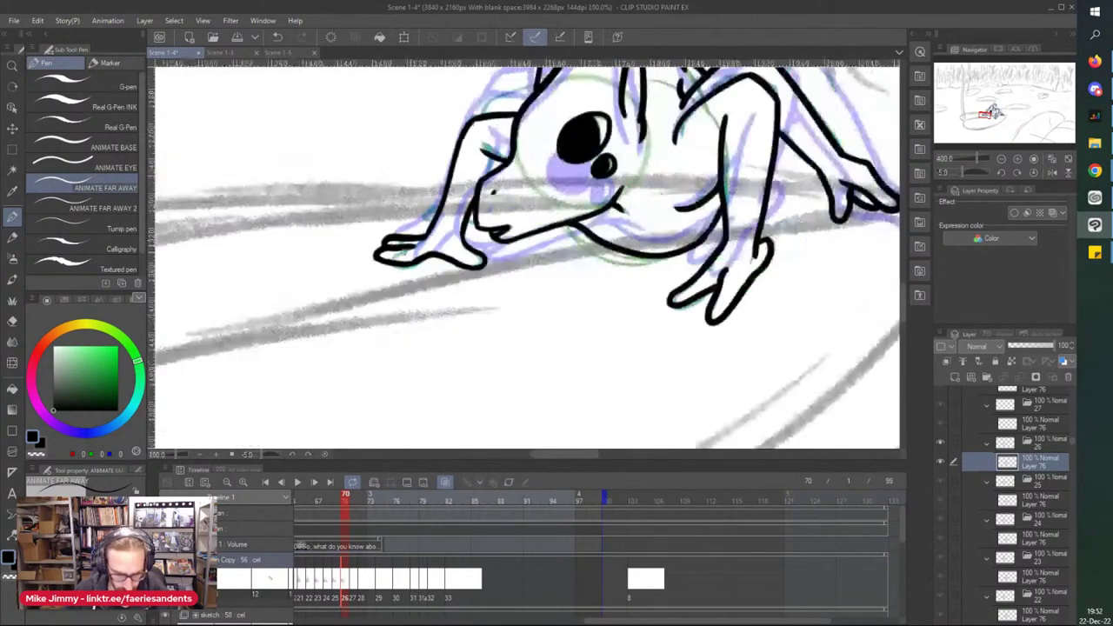
Step: Ink the rear left leg's short upper line from the head and its toes behind the front left ankle
scroll(517, 165, up, 4)
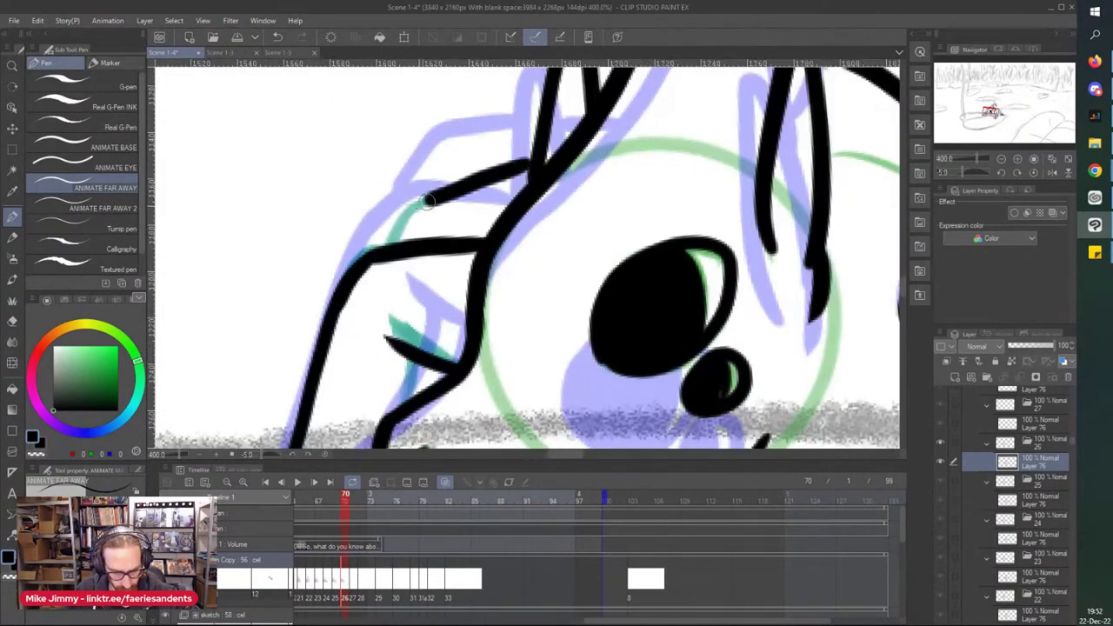
scroll(391, 174, down, 4)
scroll(365, 298, up, 1)
drag(387, 277, 365, 276)
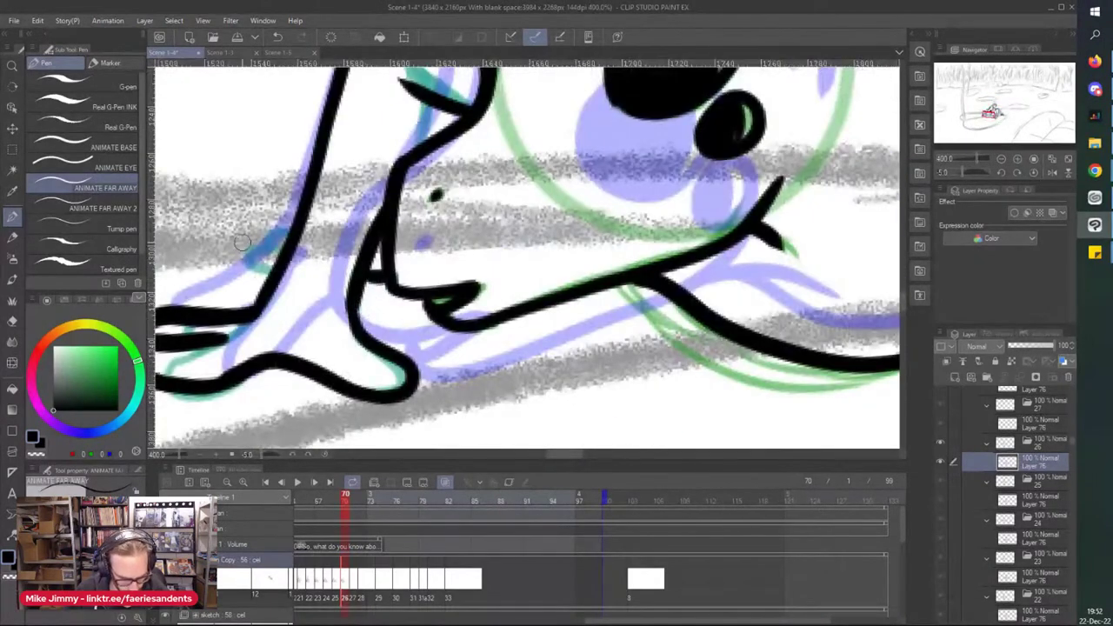
mouse_move(296, 213)
mouse_down()
mouse_move(212, 252)
mouse_move(281, 260)
mouse_up()
drag(303, 189, 252, 213)
scroll(214, 192, down, 2)
scroll(323, 192, down, 3)
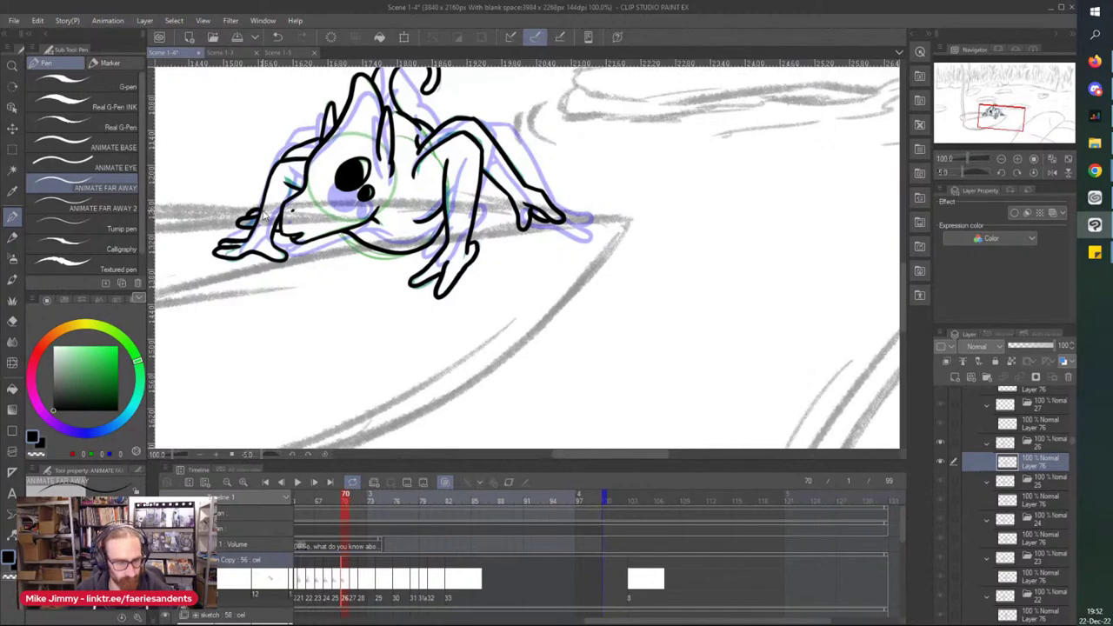
Step: Advance to frame 71, make cel 27's drawing layer active, and ink both eyes with their highlight gaps left open
key(Right)
scroll(269, 118, down, 2)
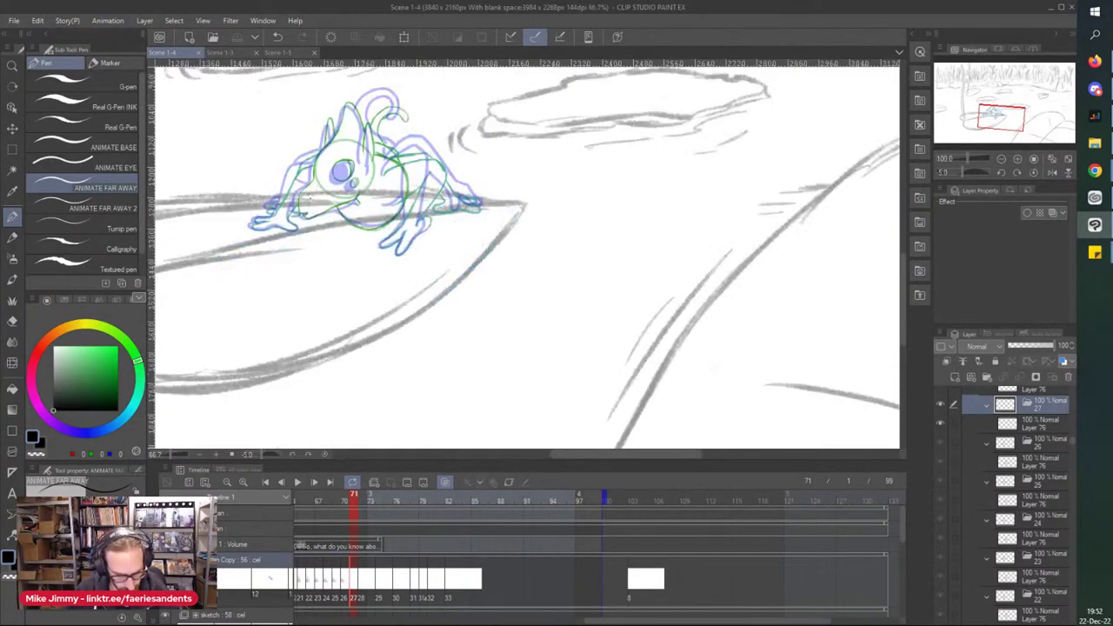
scroll(269, 118, up, 6)
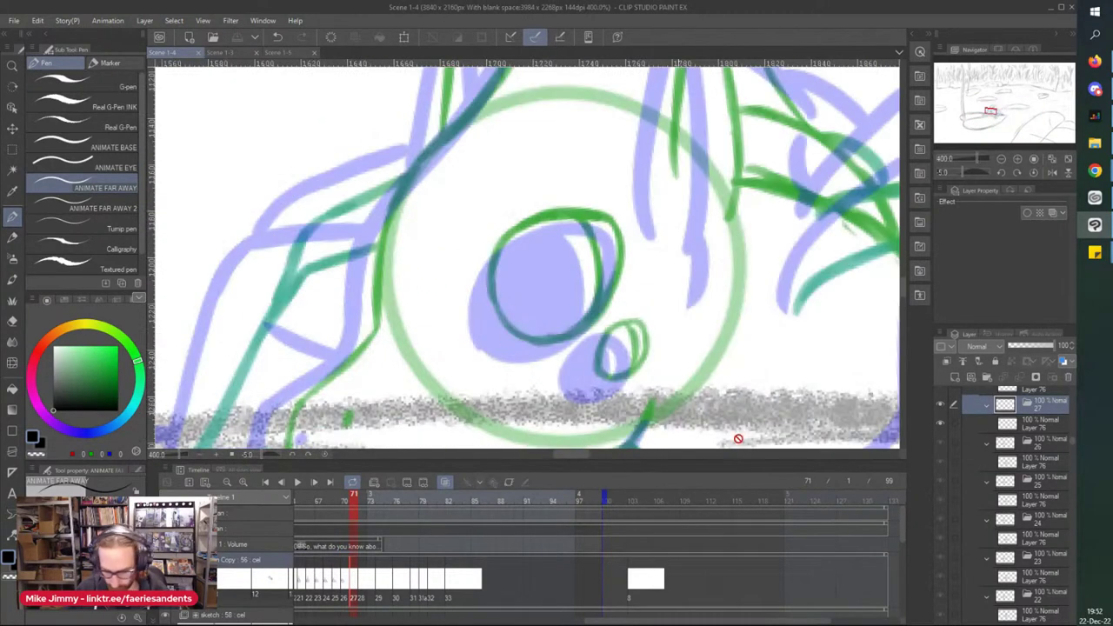
click(993, 421)
mouse_move(511, 289)
mouse_down()
mouse_move(486, 280)
mouse_move(500, 211)
mouse_move(600, 234)
mouse_move(521, 335)
mouse_move(471, 230)
mouse_up()
mouse_move(554, 302)
mouse_down()
mouse_move(548, 261)
mouse_move(532, 270)
mouse_move(489, 251)
mouse_move(477, 294)
mouse_move(548, 291)
mouse_move(510, 301)
mouse_move(477, 289)
mouse_up()
mouse_move(577, 336)
mouse_down()
mouse_move(611, 318)
mouse_move(601, 374)
mouse_move(577, 331)
mouse_move(590, 326)
mouse_up()
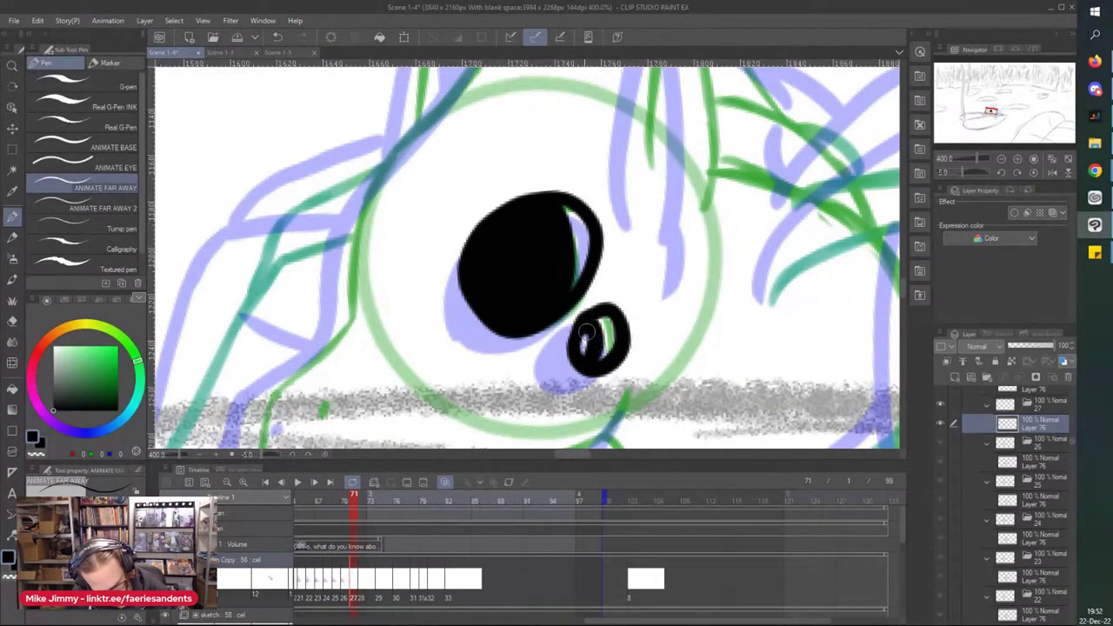
Step: Ink the nostril and the snout, mouth and jaw outline up to the cheek crease
scroll(493, 165, down, 2)
scroll(373, 273, up, 2)
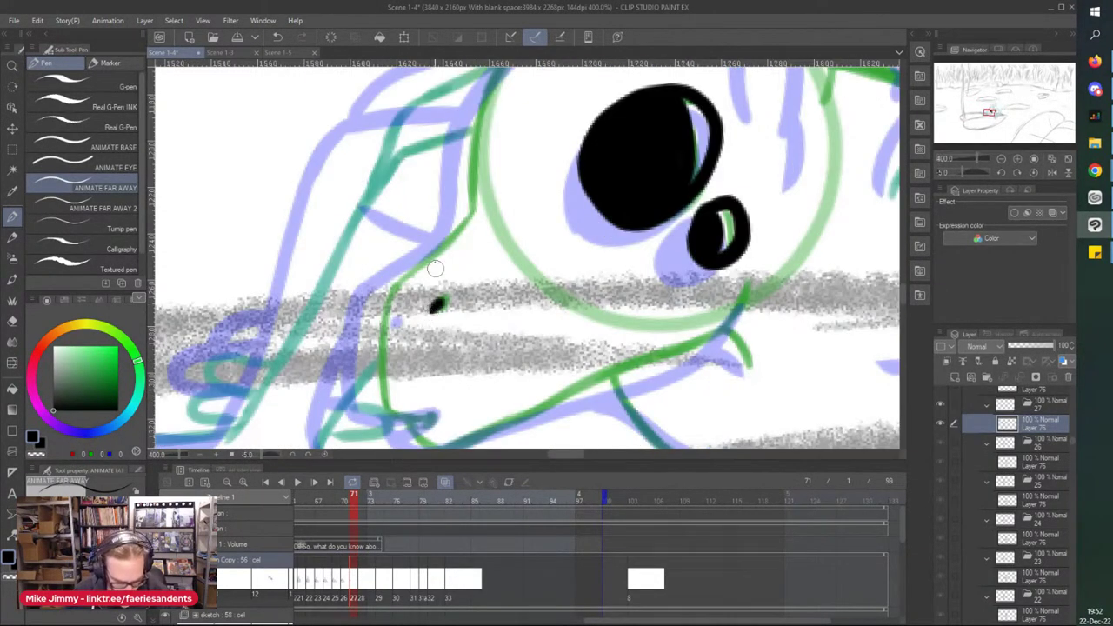
mouse_move(476, 132)
mouse_down()
mouse_move(465, 216)
mouse_move(372, 324)
mouse_move(376, 383)
mouse_move(492, 365)
mouse_move(572, 306)
mouse_up()
scroll(374, 326, down, 2)
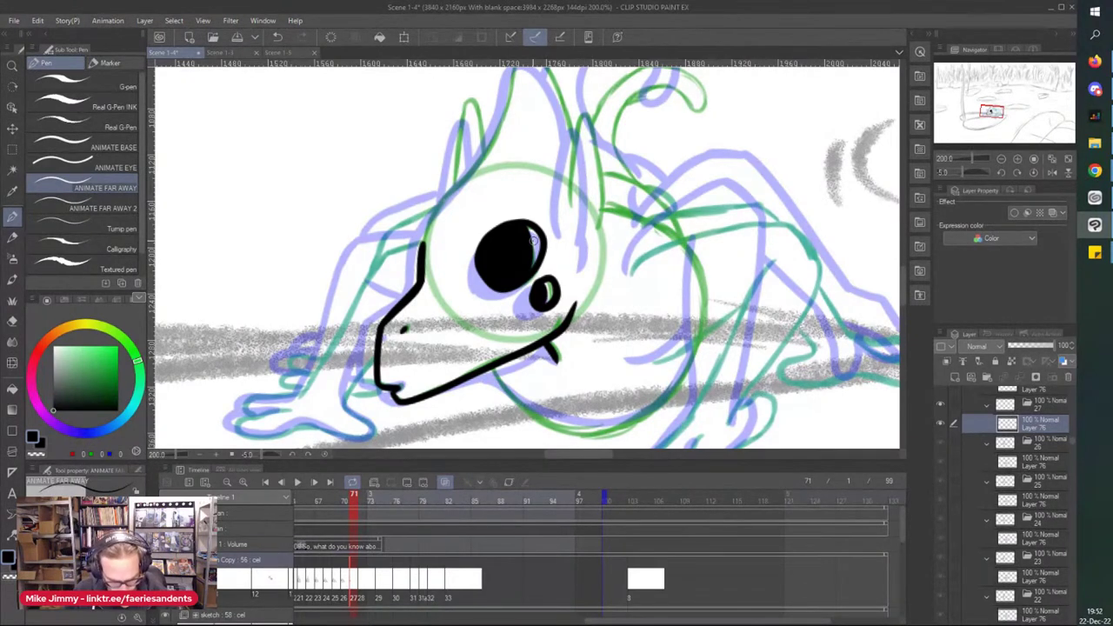
Step: Ink the near ear fin behind the eyes and the curved belly line below the jaw
mouse_move(572, 205)
mouse_down()
mouse_move(567, 165)
mouse_move(589, 126)
mouse_move(599, 261)
mouse_up()
mouse_move(506, 389)
mouse_down()
mouse_move(644, 410)
mouse_move(687, 352)
mouse_up()
scroll(514, 292, down, 1)
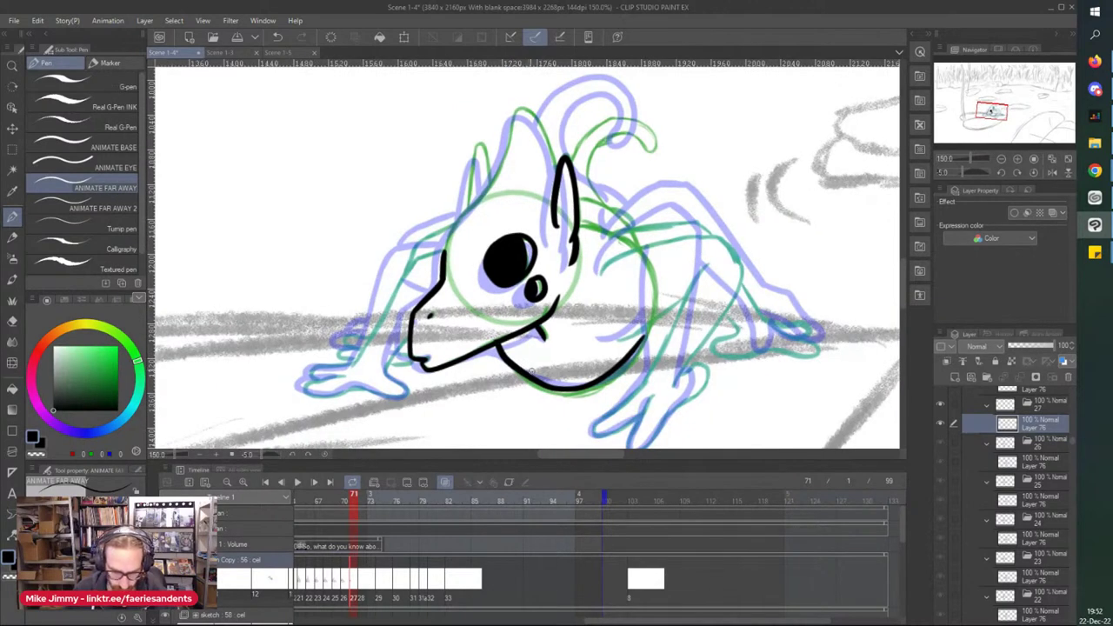
scroll(624, 294, up, 1)
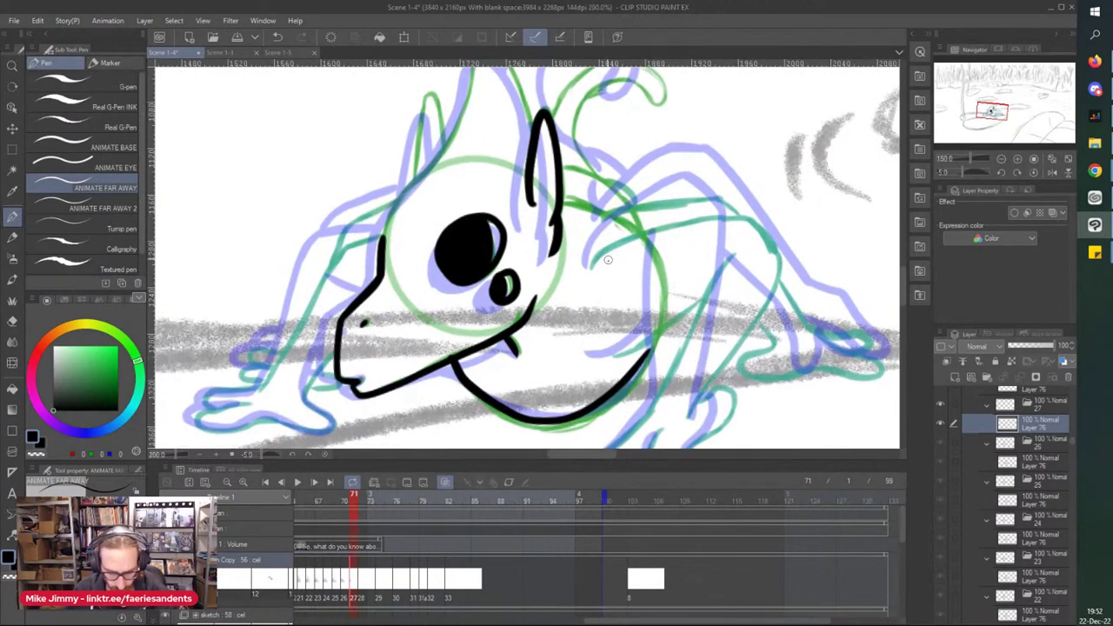
Step: Ink the front right leg's upper line from the shoulder and its bend at the knee, redoing the knee stroke
drag(591, 275, 645, 233)
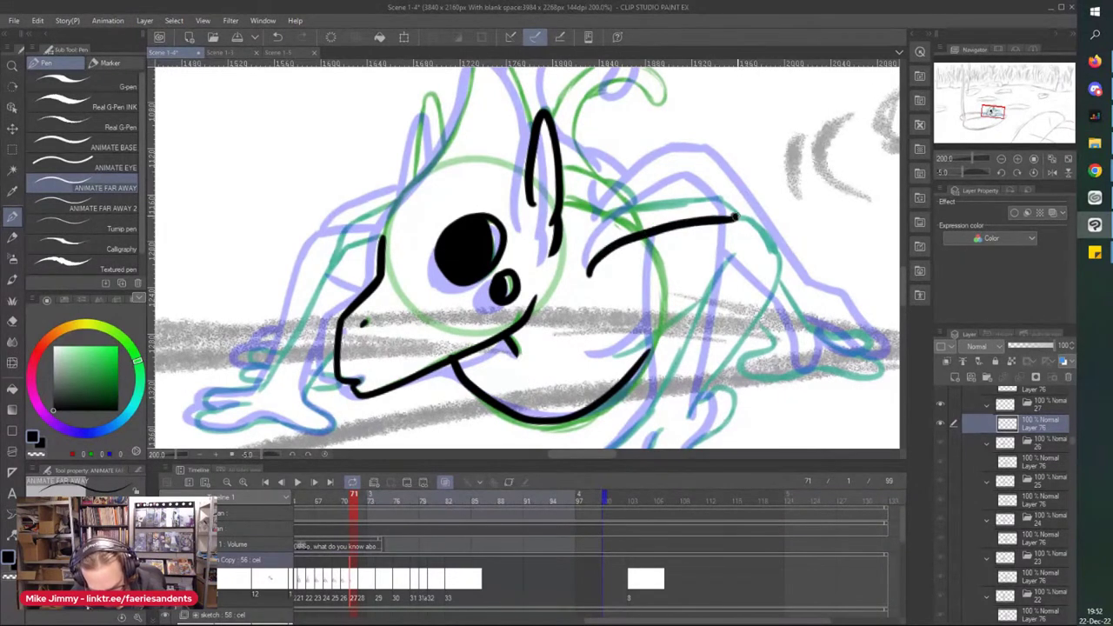
drag(735, 219, 777, 257)
key(ctrl+z)
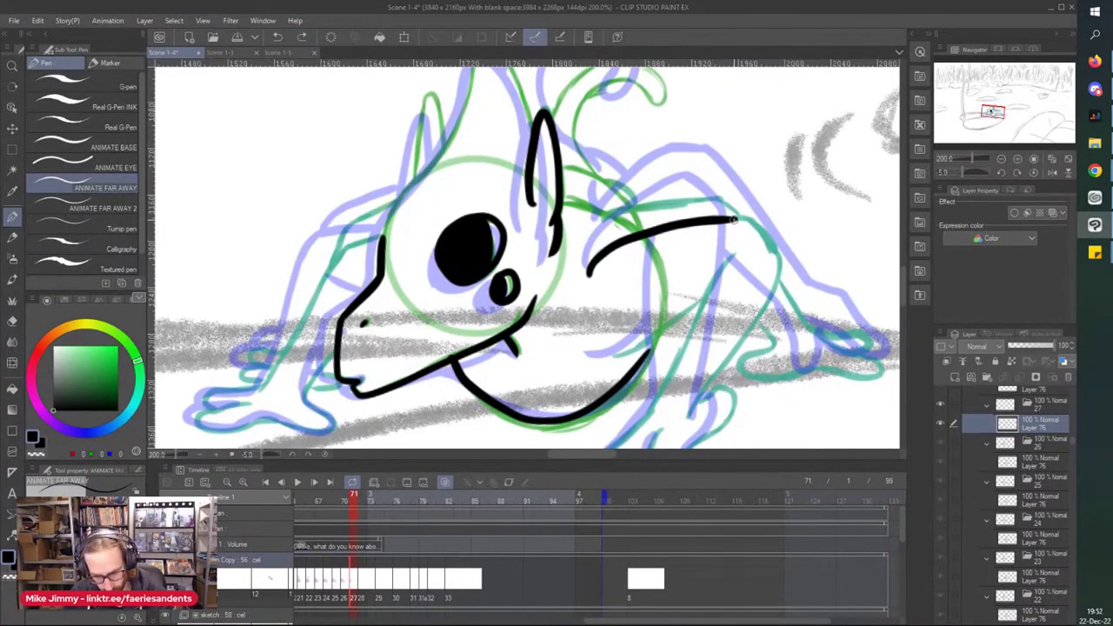
drag(735, 221, 780, 267)
scroll(664, 184, down, 1)
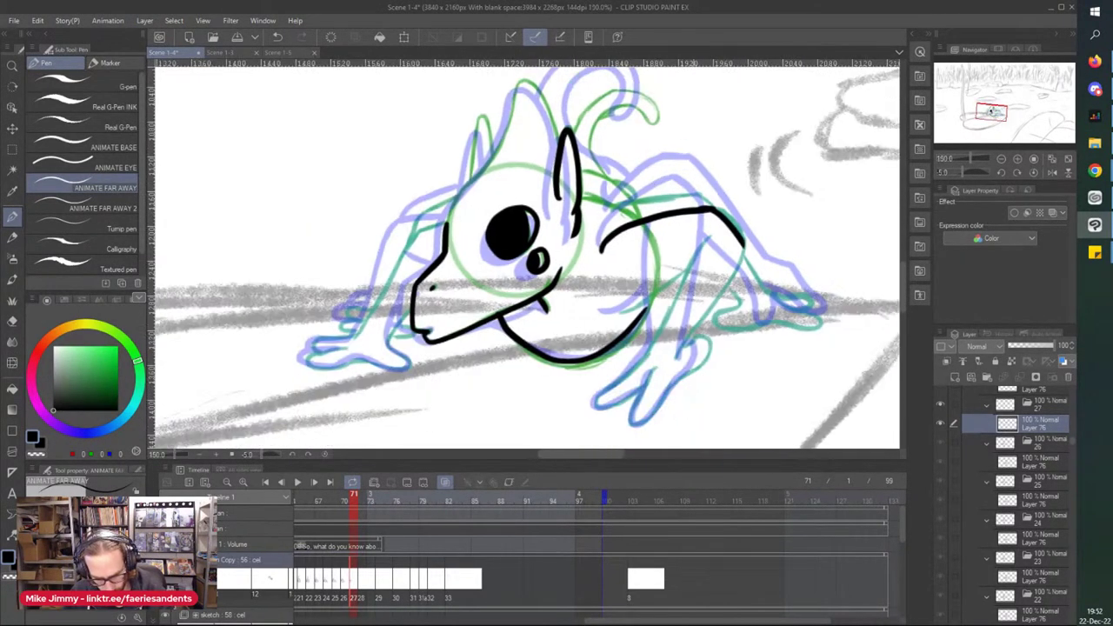
Step: Ink the front right leg's lower edges, its foot and toes, and the curved body crease beside it
scroll(680, 328, up, 1)
drag(720, 197, 643, 341)
mouse_move(762, 207)
mouse_down()
mouse_move(685, 346)
mouse_move(709, 363)
mouse_move(632, 441)
mouse_up()
mouse_move(644, 372)
mouse_down()
mouse_move(626, 404)
mouse_move(565, 424)
mouse_move(647, 329)
mouse_up()
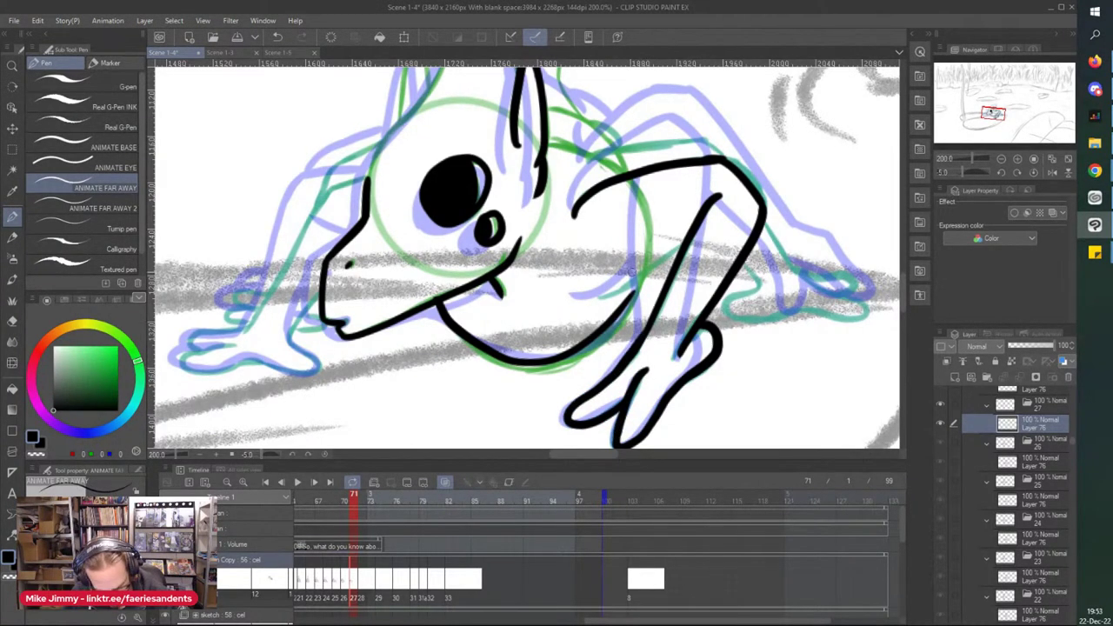
drag(671, 257, 587, 301)
scroll(568, 205, down, 1)
drag(568, 205, 553, 222)
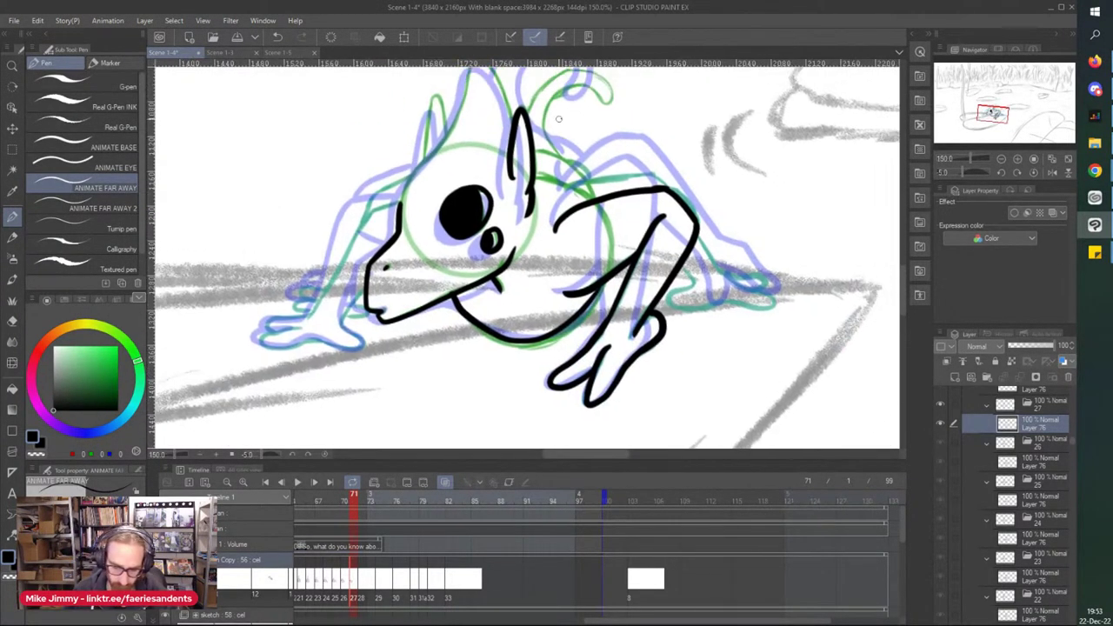
Step: Ink the rear right leg and foot, its hip line above the front leg, and the short back line
scroll(700, 242, up, 1)
scroll(693, 236, up, 2)
scroll(701, 259, down, 2)
mouse_move(689, 211)
mouse_down()
mouse_move(734, 292)
mouse_move(654, 312)
mouse_move(660, 320)
mouse_move(790, 329)
mouse_move(798, 315)
mouse_move(749, 306)
mouse_move(787, 301)
mouse_up()
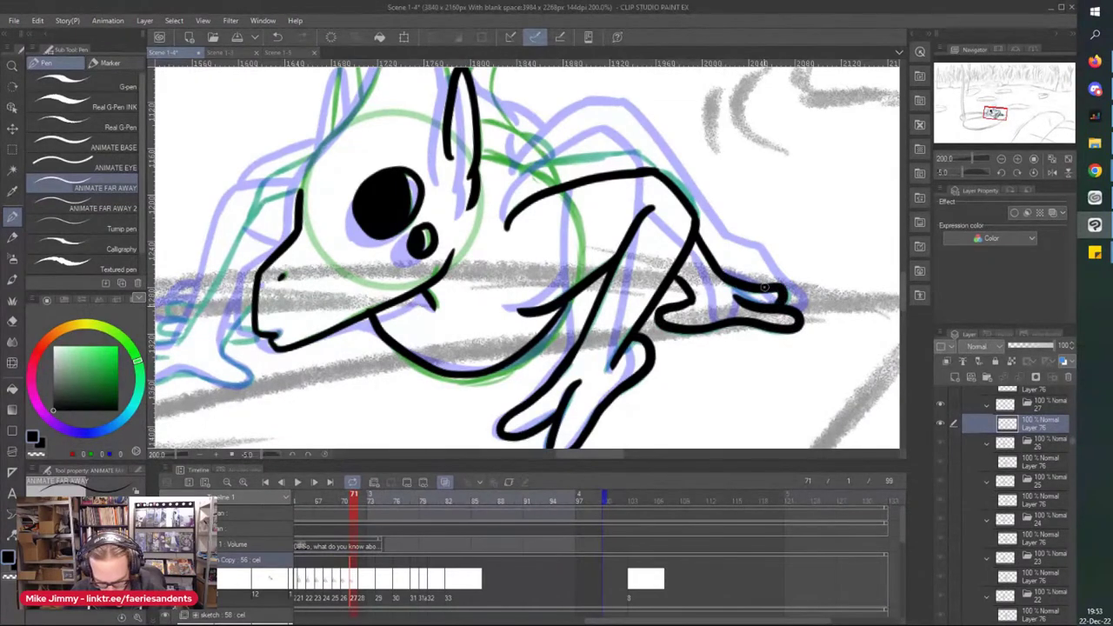
mouse_move(643, 161)
mouse_down()
mouse_move(543, 160)
mouse_move(509, 184)
mouse_up()
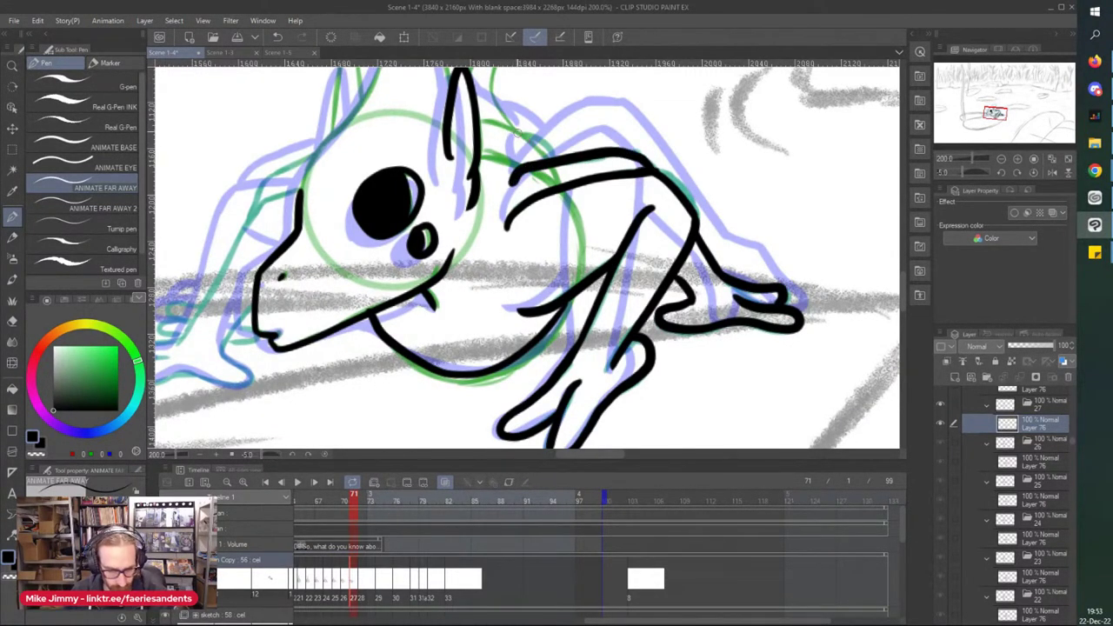
drag(511, 127, 560, 158)
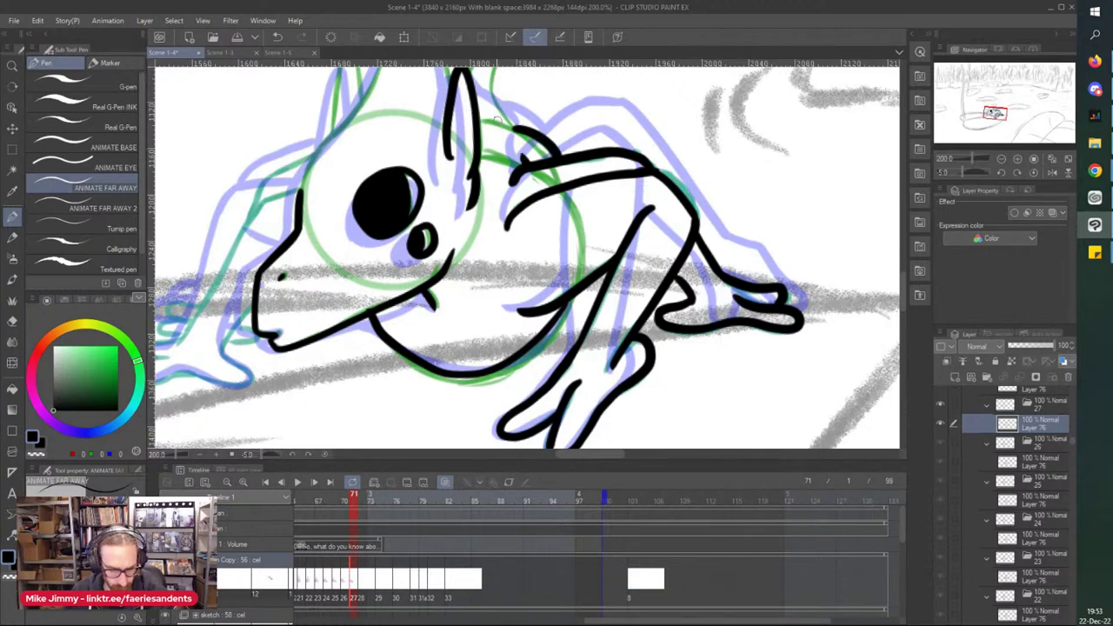
Step: Ink the forehead line, the tall pointed head crest and the small far ear fin
scroll(522, 187, down, 2)
scroll(452, 143, up, 2)
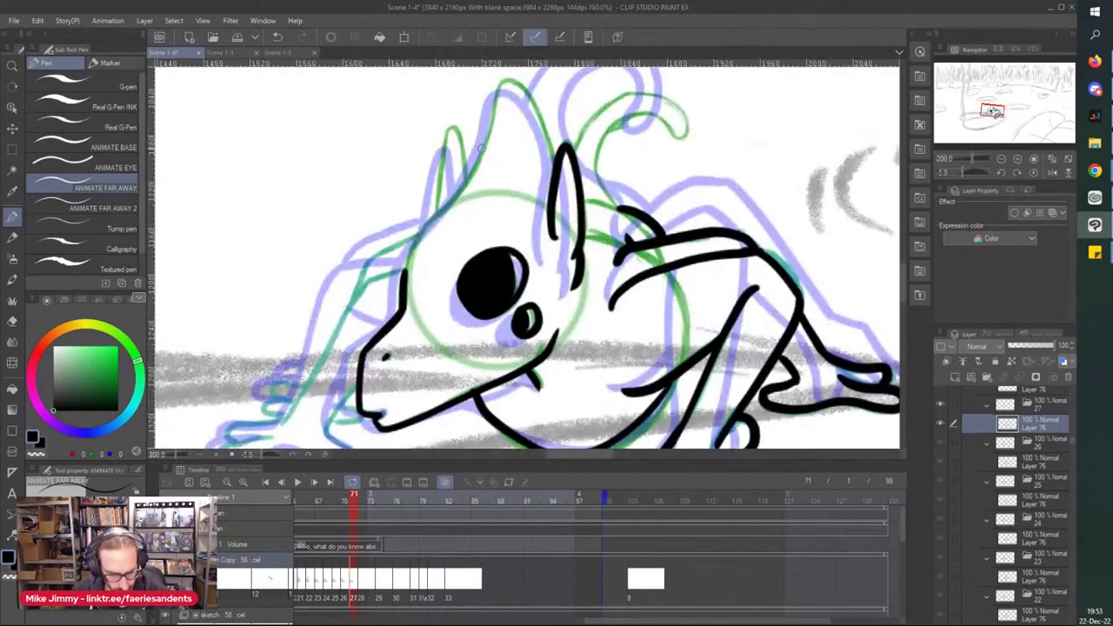
drag(483, 144, 401, 276)
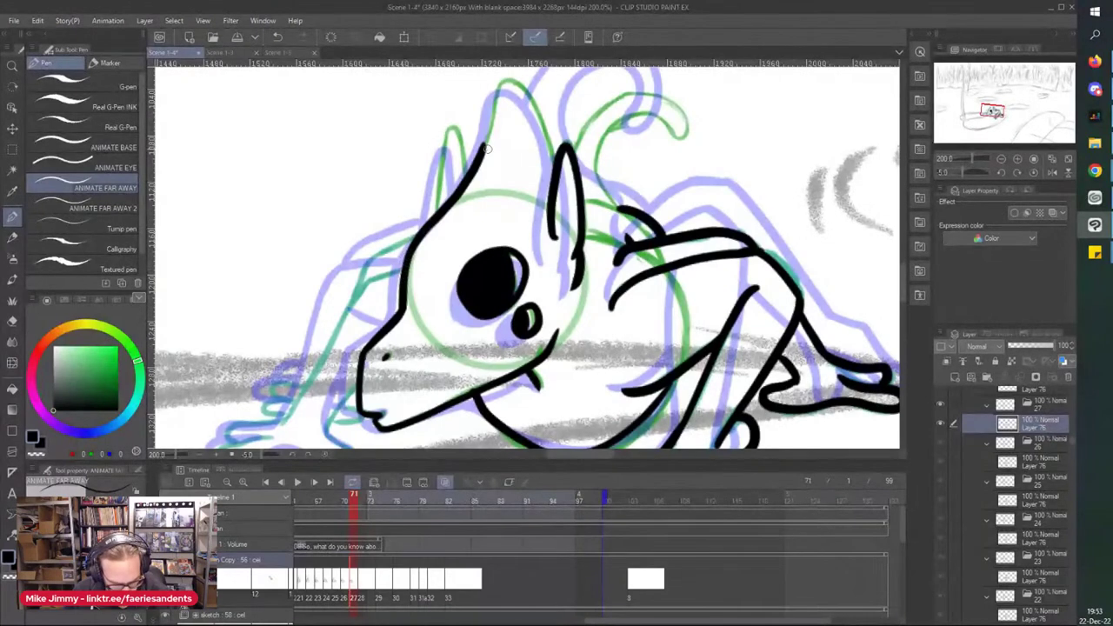
mouse_move(486, 132)
mouse_down()
mouse_move(514, 80)
mouse_move(561, 167)
mouse_up()
mouse_move(468, 173)
mouse_down()
mouse_move(450, 132)
mouse_move(434, 214)
mouse_up()
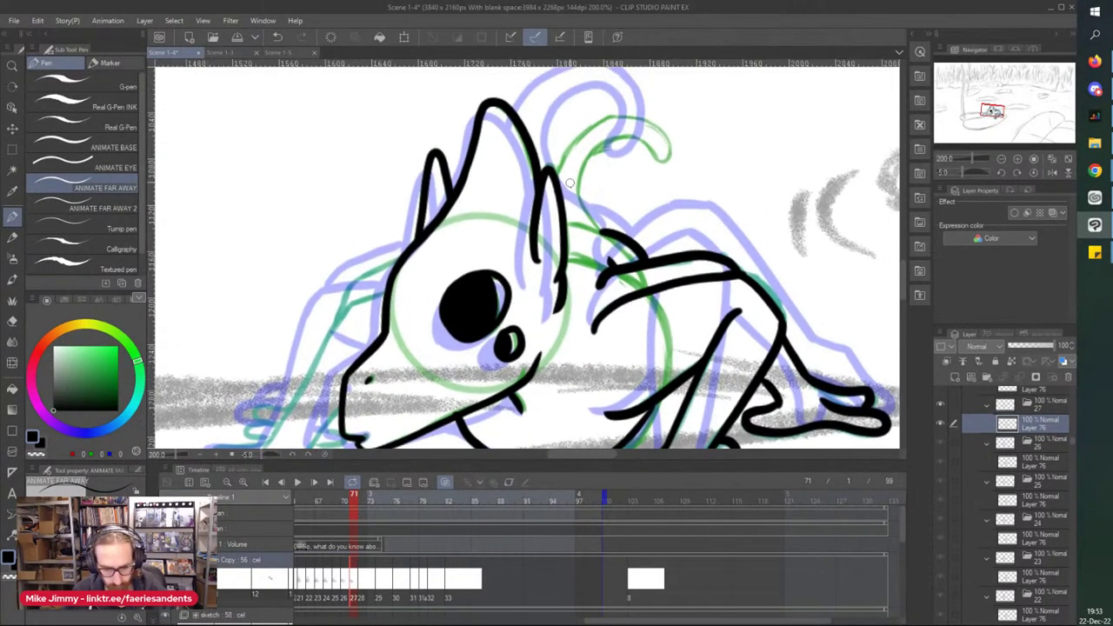
Step: Ink the short mark behind the near ear fin and the inner and outer edges of the hooked tail
scroll(571, 176, up, 2)
drag(572, 228, 555, 271)
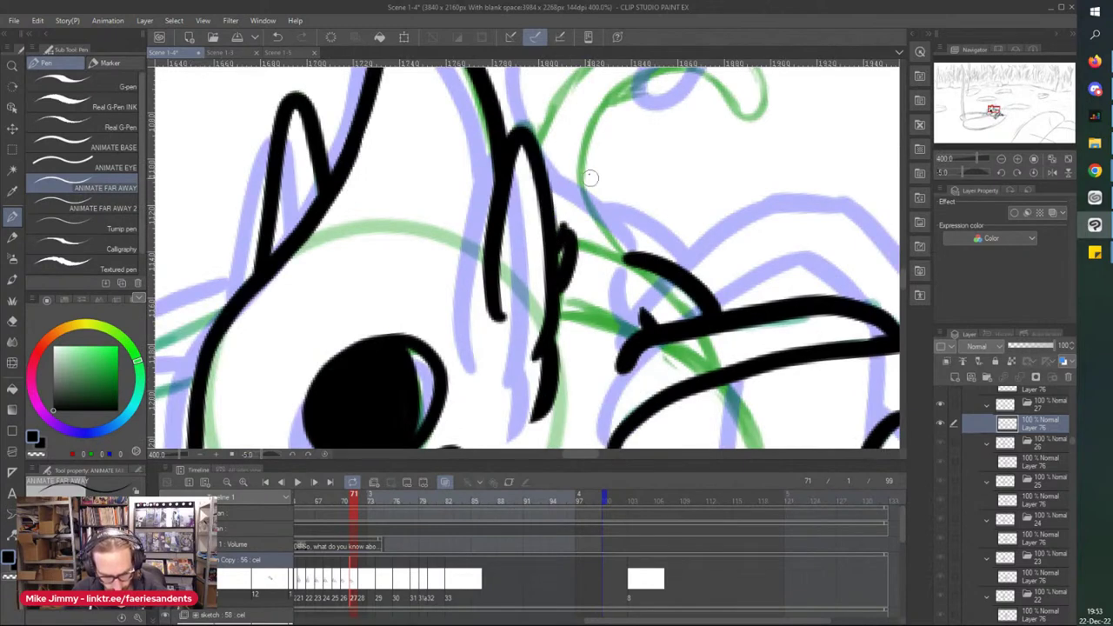
mouse_move(607, 110)
mouse_down()
mouse_move(574, 178)
mouse_move(631, 265)
mouse_up()
drag(600, 118, 735, 121)
scroll(527, 259, down, 2)
scroll(571, 175, up, 2)
drag(569, 165, 530, 193)
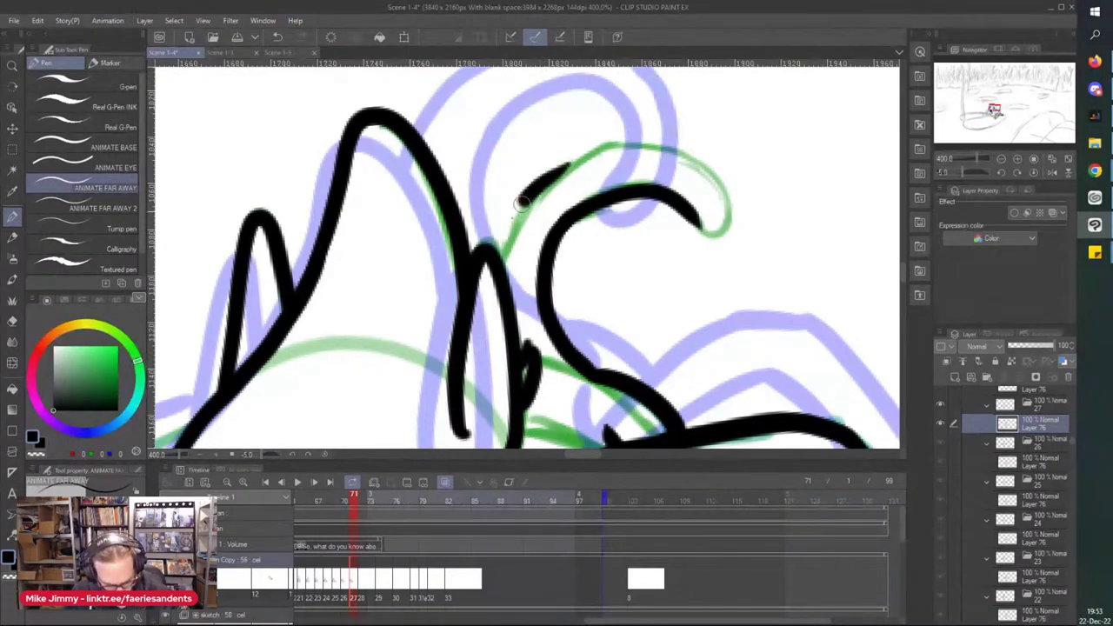
mouse_move(494, 256)
mouse_down()
mouse_move(573, 168)
mouse_move(655, 148)
mouse_move(718, 184)
mouse_move(695, 228)
mouse_up()
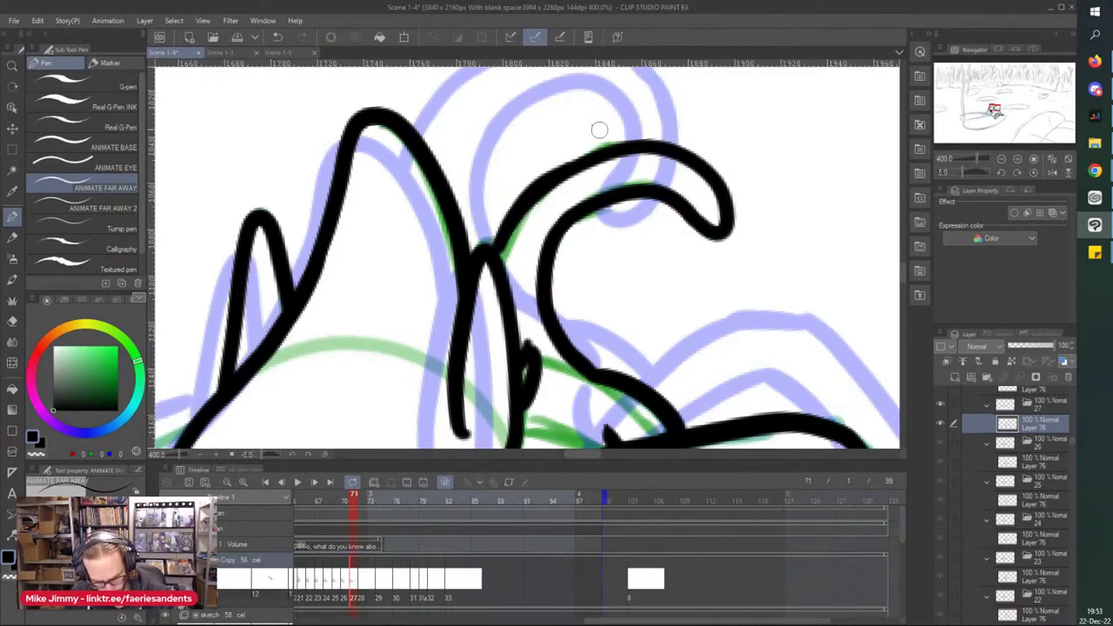
scroll(631, 151, down, 3)
scroll(343, 412, up, 2)
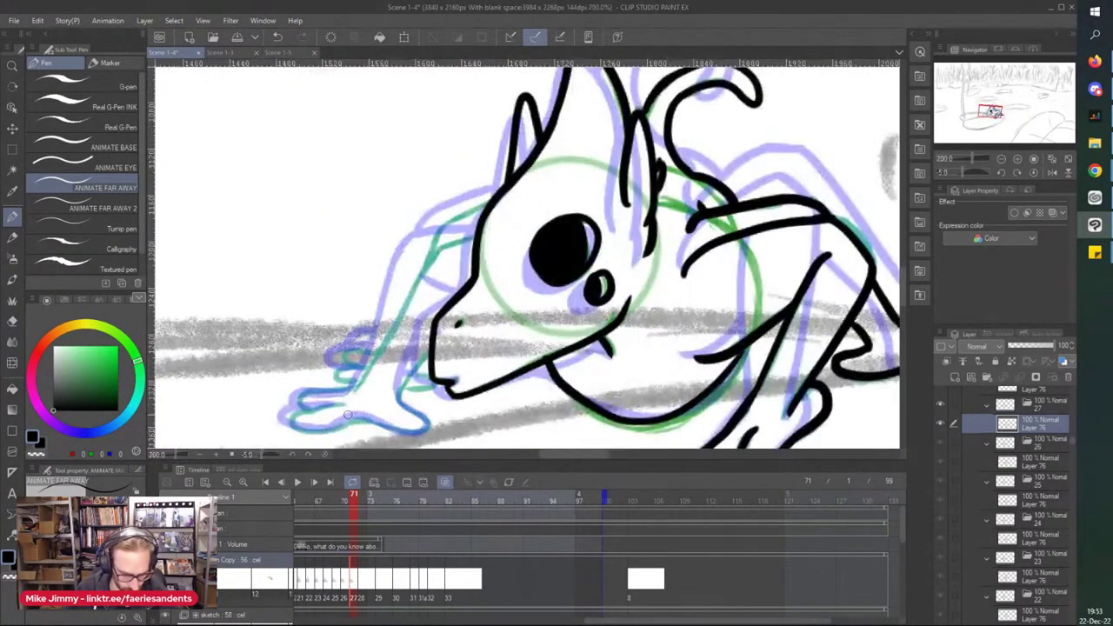
Step: Ink the front left foot's inner ankle, heel and sole, and undo the first attempt at its toe
scroll(374, 407, up, 2)
mouse_move(489, 275)
mouse_down()
mouse_move(429, 364)
mouse_move(484, 433)
mouse_move(414, 437)
mouse_move(305, 415)
mouse_move(225, 428)
mouse_move(217, 404)
mouse_move(286, 383)
mouse_move(265, 350)
mouse_move(229, 384)
mouse_up()
key(ctrl+z)
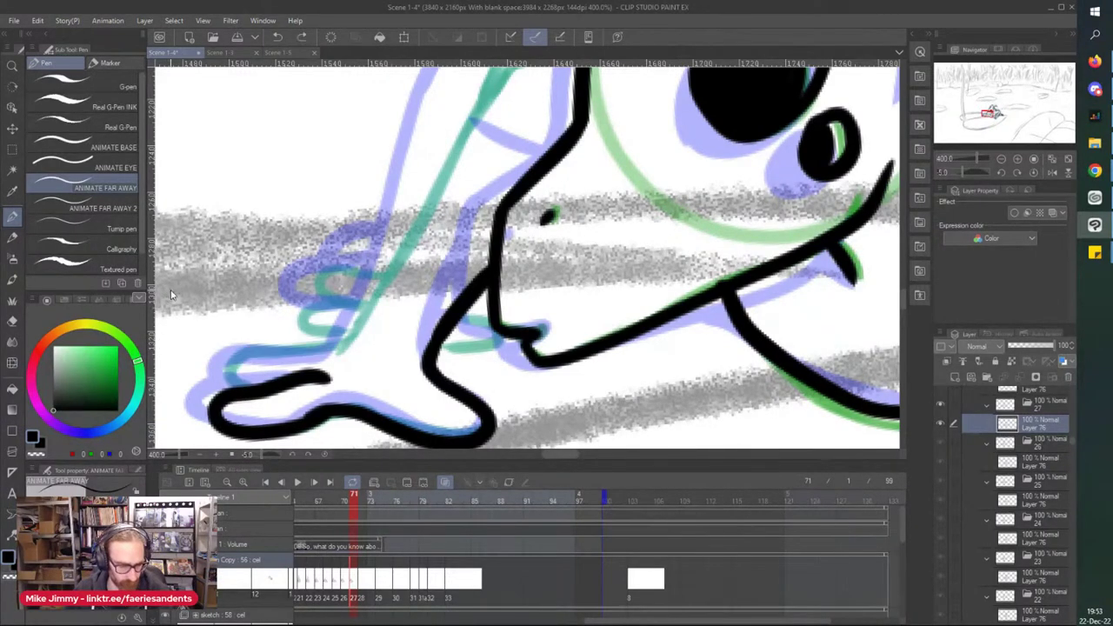
key(ctrl+z)
scroll(170, 291, down, 1)
drag(163, 360, 252, 376)
scroll(266, 380, up, 2)
scroll(446, 286, down, 2)
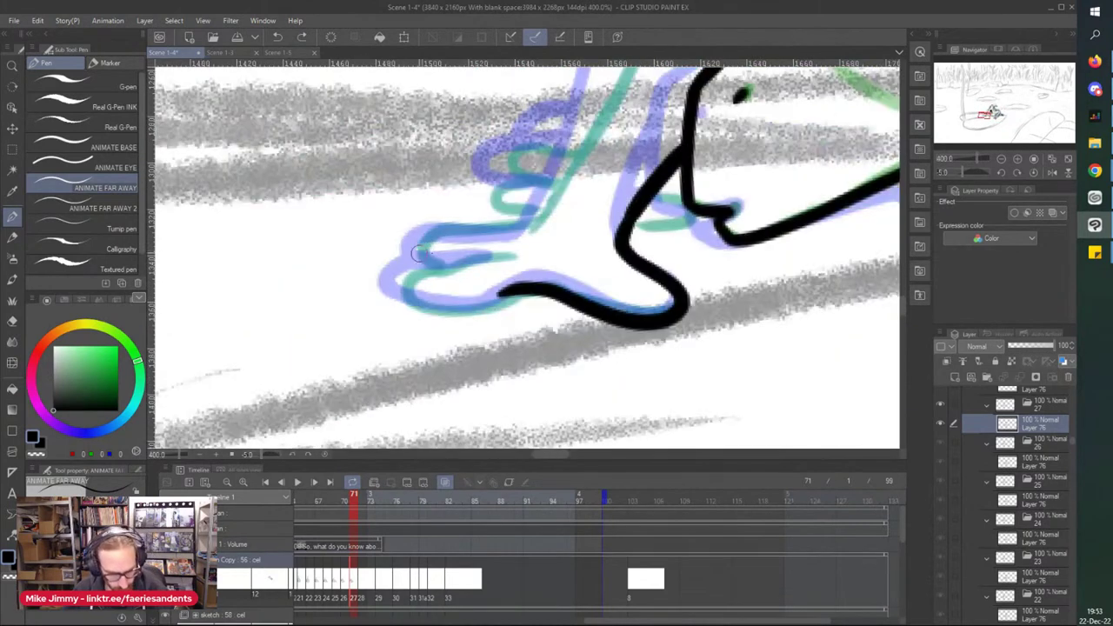
Step: Ink the front left foot's lower toe, redoing it once, and its upper toe
mouse_move(505, 260)
mouse_down()
mouse_move(402, 263)
mouse_move(368, 284)
mouse_move(384, 302)
mouse_move(520, 300)
mouse_up()
key(ctrl+z)
mouse_move(507, 257)
mouse_down()
mouse_move(372, 266)
mouse_move(432, 320)
mouse_move(532, 298)
mouse_up()
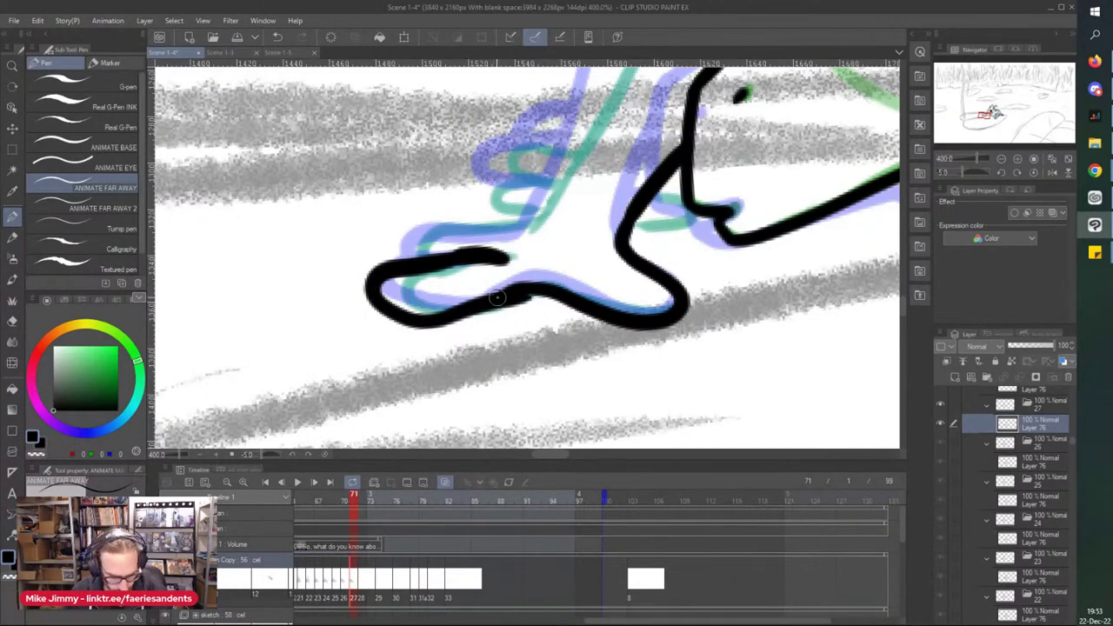
mouse_move(536, 218)
mouse_down()
mouse_move(397, 234)
mouse_move(407, 265)
mouse_up()
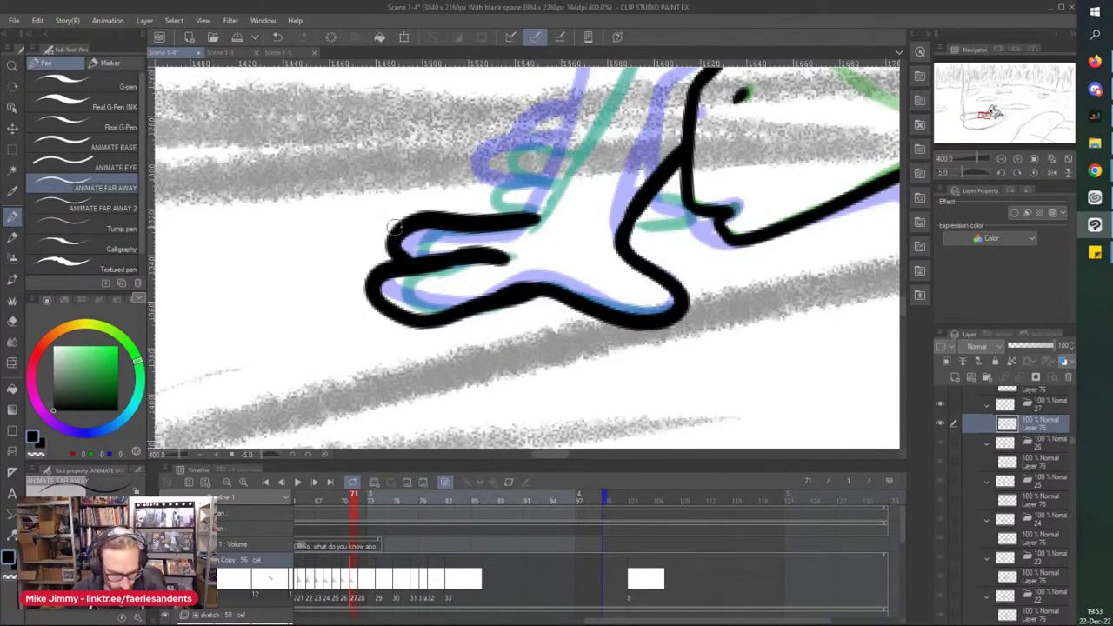
scroll(374, 232, down, 3)
scroll(427, 202, up, 3)
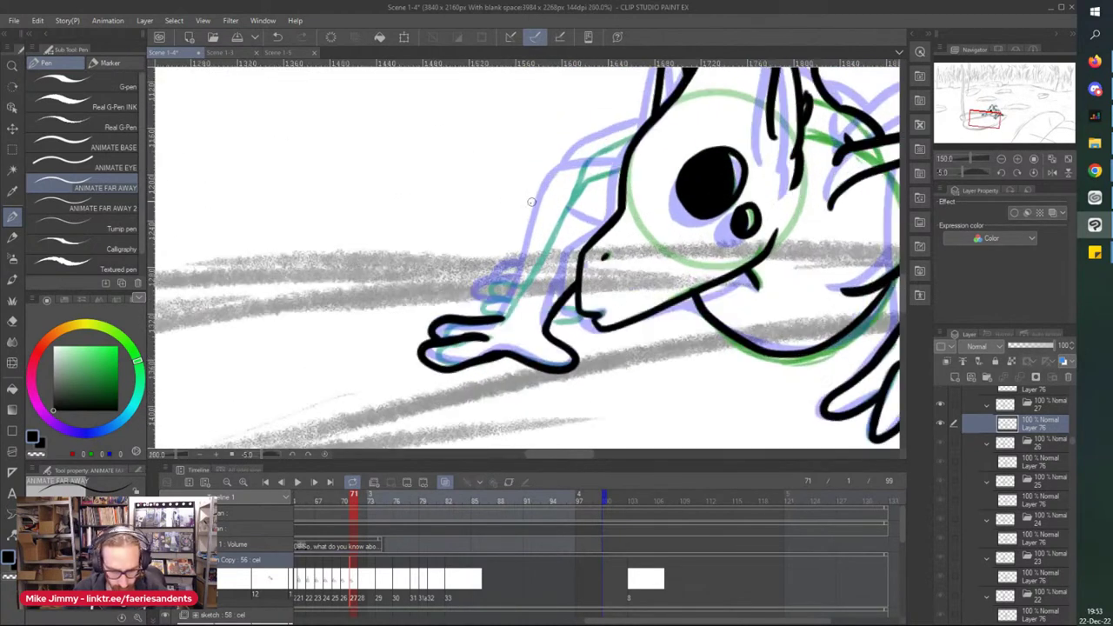
Step: Ink the front left leg's short upper line from the head and its outer edge down to the foot
scroll(642, 160, down, 2)
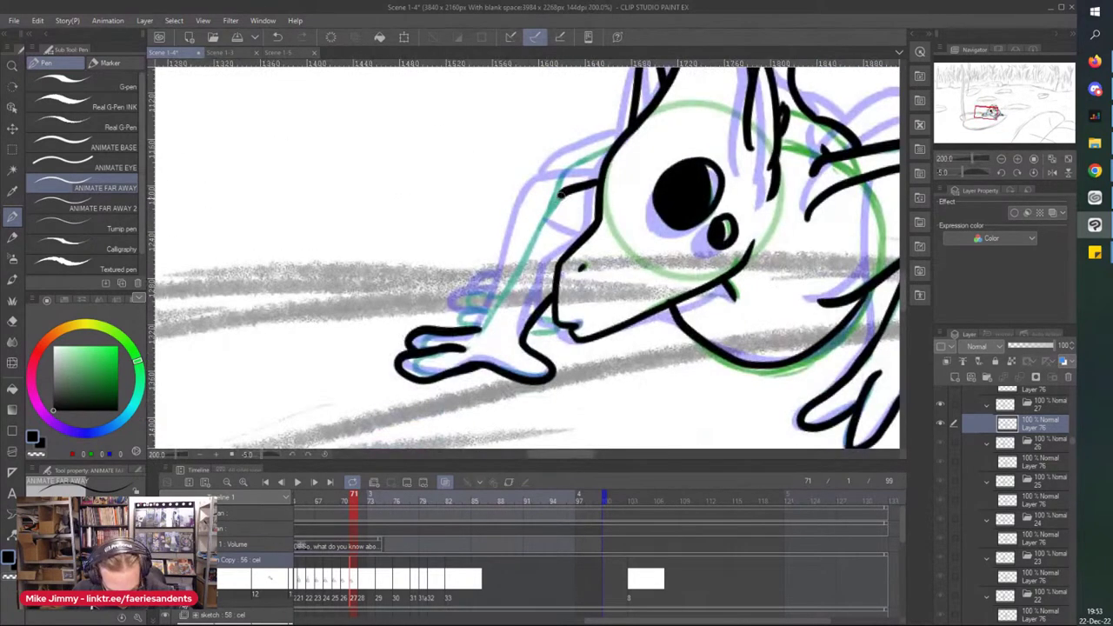
drag(567, 191, 479, 330)
scroll(415, 339, up, 2)
mouse_move(410, 330)
mouse_down()
mouse_move(453, 299)
mouse_move(481, 322)
mouse_move(513, 307)
mouse_move(522, 315)
mouse_move(529, 302)
mouse_move(545, 316)
mouse_move(428, 337)
mouse_up()
Step: Clean up and redraw the front left foot's toes into a shorter, rounder shape
key(p)
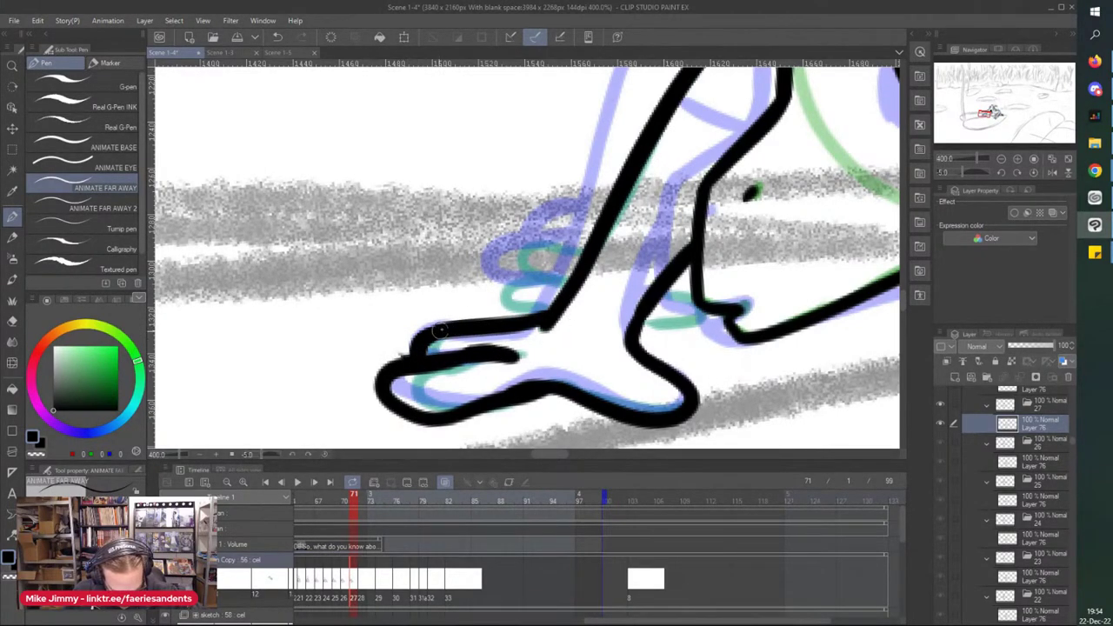
mouse_move(373, 385)
mouse_down()
mouse_move(376, 419)
mouse_move(391, 346)
mouse_move(460, 358)
mouse_move(501, 332)
mouse_move(510, 310)
mouse_move(518, 321)
mouse_move(465, 308)
mouse_move(468, 390)
mouse_move(414, 405)
mouse_move(510, 404)
mouse_move(535, 383)
mouse_up()
key(p)
mouse_move(621, 412)
mouse_down()
mouse_move(565, 391)
mouse_move(530, 398)
mouse_move(543, 388)
mouse_move(468, 406)
mouse_move(414, 400)
mouse_move(392, 365)
mouse_move(484, 352)
mouse_move(474, 322)
mouse_move(414, 341)
mouse_up()
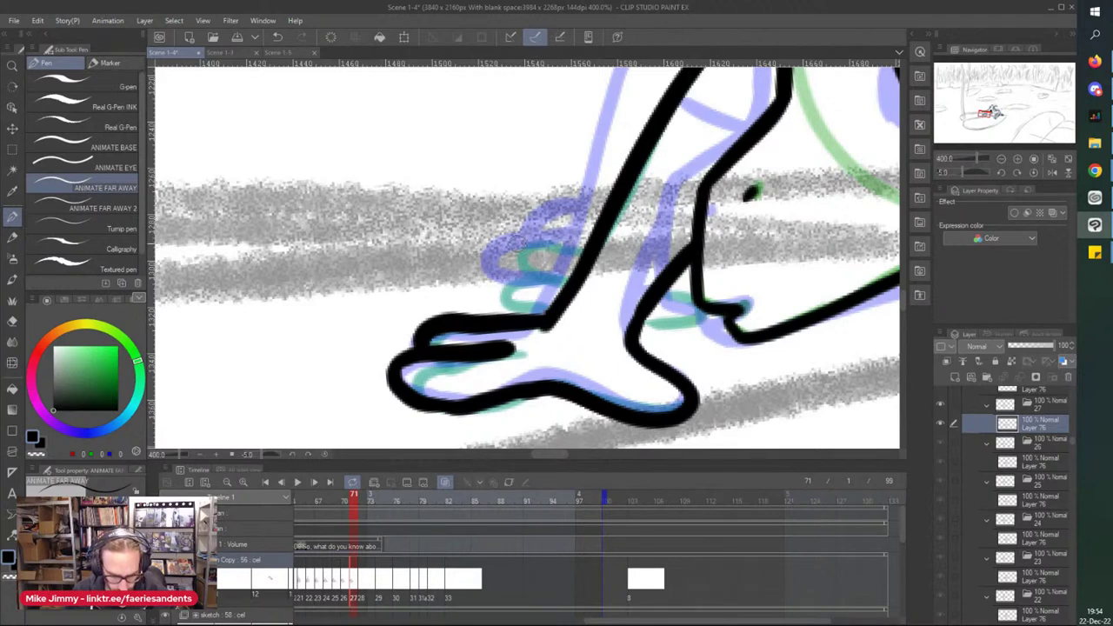
Step: Ink the rear left foot's toes behind the front ankle and its heel beneath the snout
scroll(524, 248, down, 3)
mouse_move(525, 249)
mouse_down()
mouse_move(497, 287)
mouse_move(505, 311)
mouse_move(552, 302)
mouse_move(505, 303)
mouse_move(499, 339)
mouse_up()
scroll(513, 268, up, 3)
mouse_move(650, 312)
mouse_down()
mouse_move(682, 325)
mouse_move(628, 351)
mouse_up()
scroll(602, 329, down, 3)
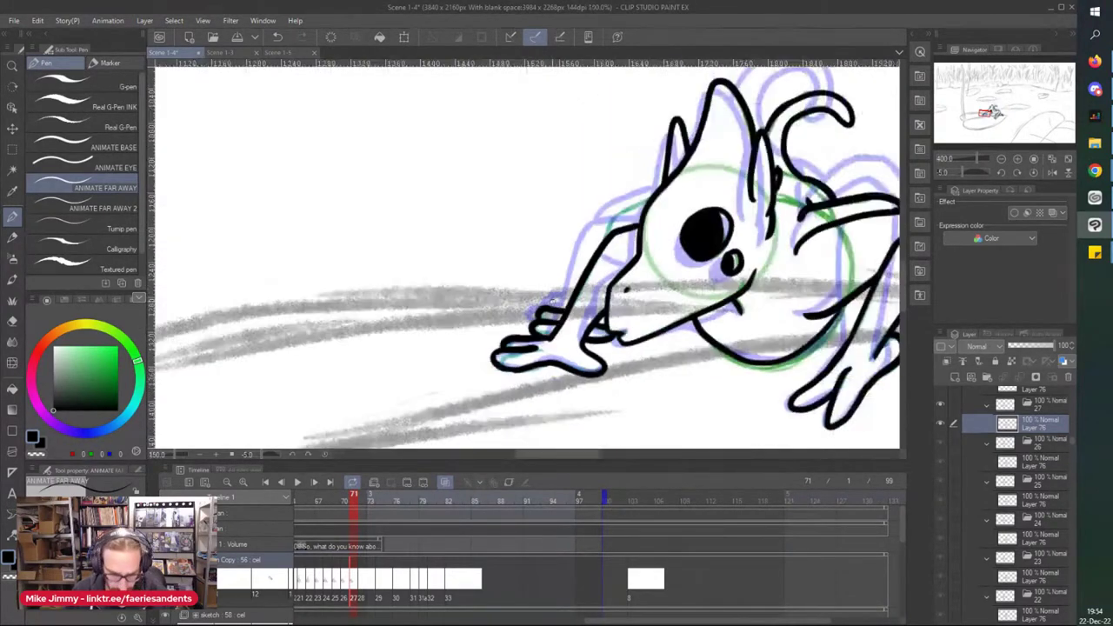
Step: Ink the rear left leg's outer line from the head down behind the front leg and save the file
scroll(665, 195, up, 3)
mouse_move(665, 193)
mouse_down()
mouse_move(569, 234)
mouse_move(520, 341)
mouse_up()
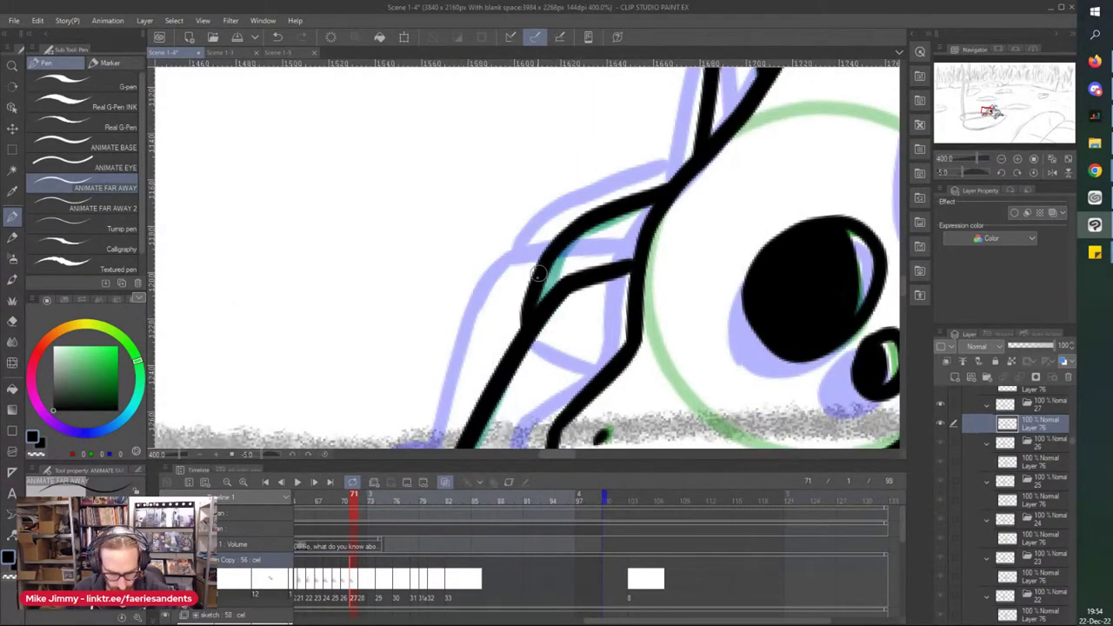
scroll(532, 231, down, 3)
key(ctrl+s)
Step: Go to frame 72 and select the drawing layer inside cel 28
click(362, 595)
scroll(671, 280, down, 2)
scroll(671, 281, up, 4)
click(1032, 415)
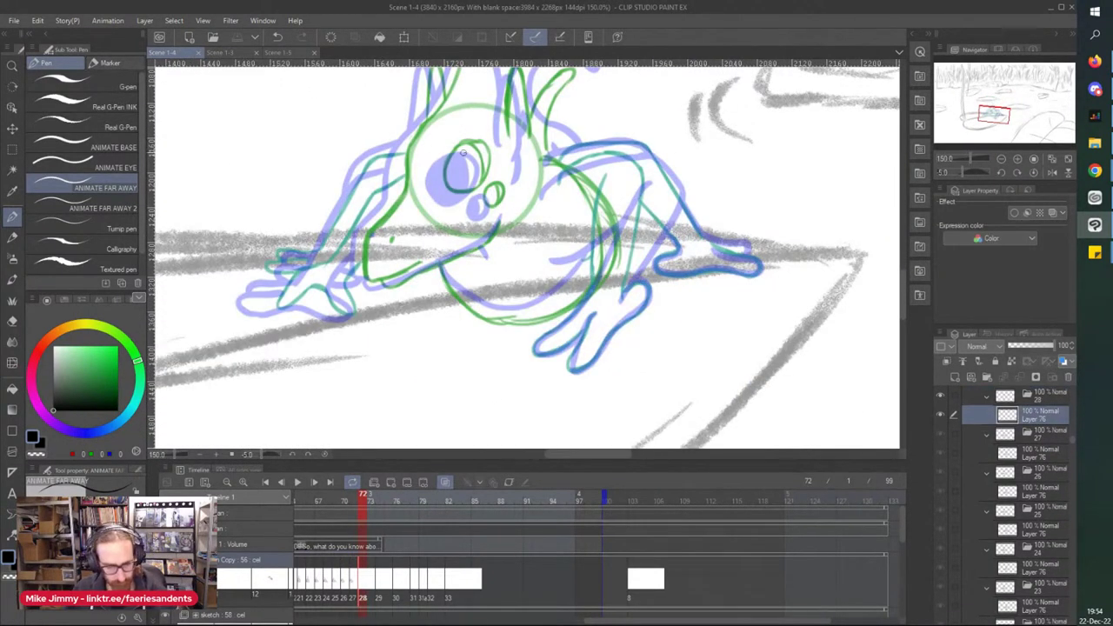
Step: Ink the creature's large and small eyes in solid black with open highlights, and add the nostril dot
scroll(450, 149, up, 4)
mouse_move(414, 179)
mouse_down()
mouse_move(457, 109)
mouse_move(508, 113)
mouse_move(529, 167)
mouse_move(477, 242)
mouse_move(424, 222)
mouse_move(426, 131)
mouse_up()
key(ctrl+z)
mouse_move(478, 106)
mouse_down()
mouse_move(424, 140)
mouse_move(405, 214)
mouse_move(476, 242)
mouse_move(527, 173)
mouse_move(479, 110)
mouse_move(439, 140)
mouse_move(465, 116)
mouse_move(496, 150)
mouse_move(505, 185)
mouse_move(489, 230)
mouse_move(469, 147)
mouse_move(463, 236)
mouse_move(452, 135)
mouse_move(458, 229)
mouse_move(437, 191)
mouse_move(421, 229)
mouse_move(430, 150)
mouse_move(414, 188)
mouse_up()
mouse_move(516, 258)
mouse_down()
mouse_move(565, 234)
mouse_move(520, 236)
mouse_move(519, 255)
mouse_move(538, 228)
mouse_move(532, 277)
mouse_move(517, 253)
mouse_up()
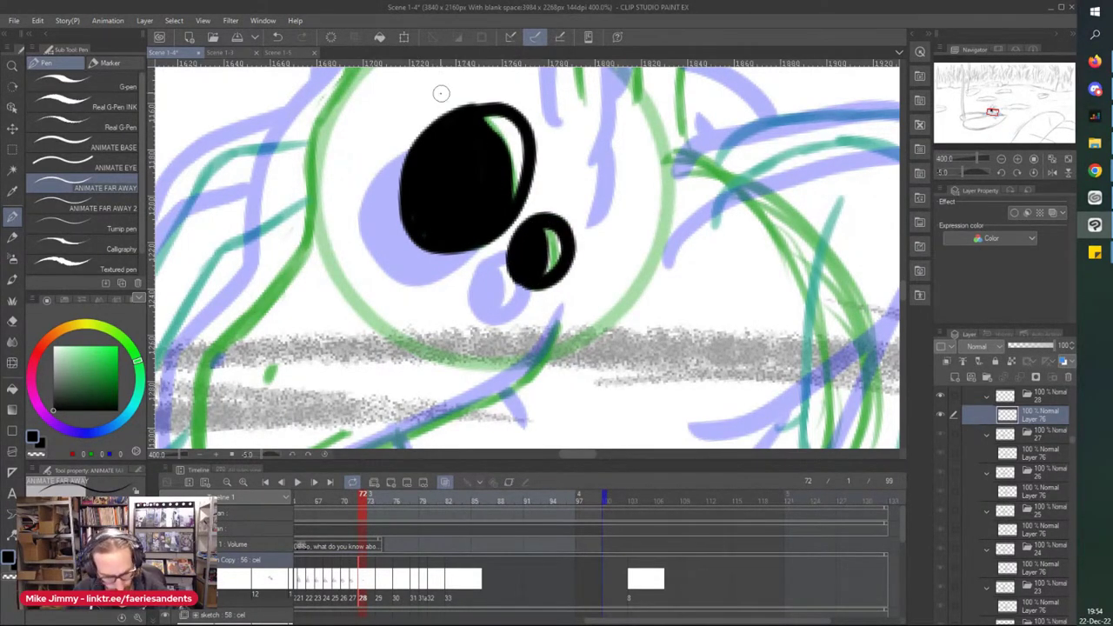
scroll(441, 96, down, 3)
scroll(398, 193, up, 1)
click(398, 219)
Step: Ink the snout's front outline, the mouth line and the lower jaw up to the cheek, cleaning up the mouth line
scroll(400, 218, up, 2)
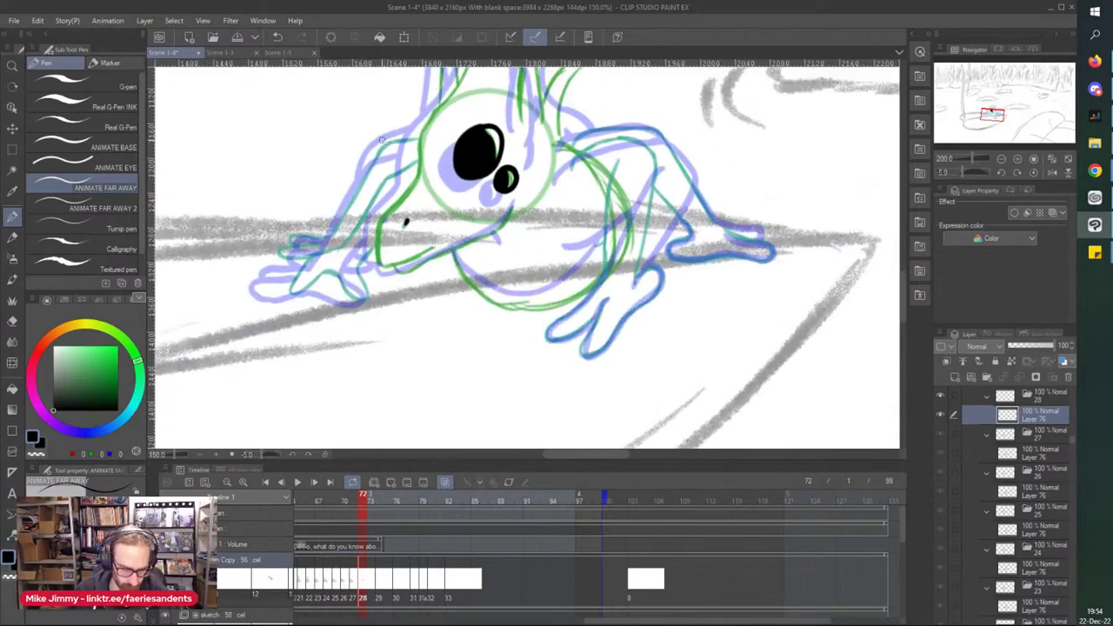
mouse_move(444, 154)
mouse_down()
mouse_move(440, 209)
mouse_move(443, 198)
mouse_move(400, 273)
mouse_move(402, 313)
mouse_up()
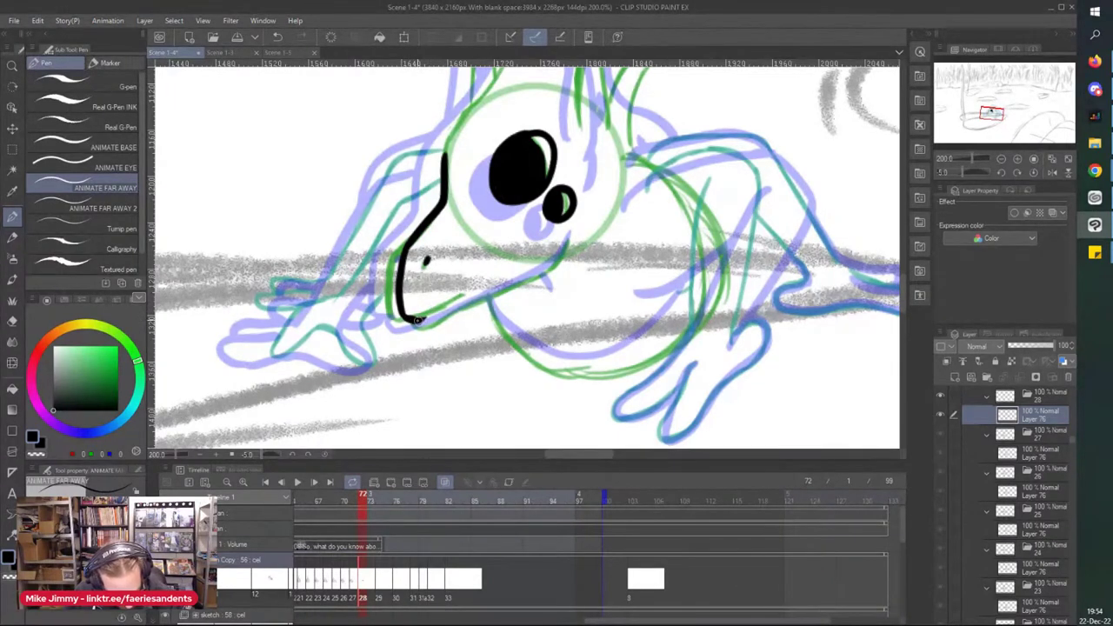
drag(461, 296, 498, 280)
mouse_move(414, 323)
mouse_down()
mouse_move(505, 295)
mouse_move(574, 228)
mouse_up()
key(e)
mouse_move(476, 287)
mouse_down()
mouse_move(504, 261)
mouse_move(465, 294)
mouse_up()
key(p)
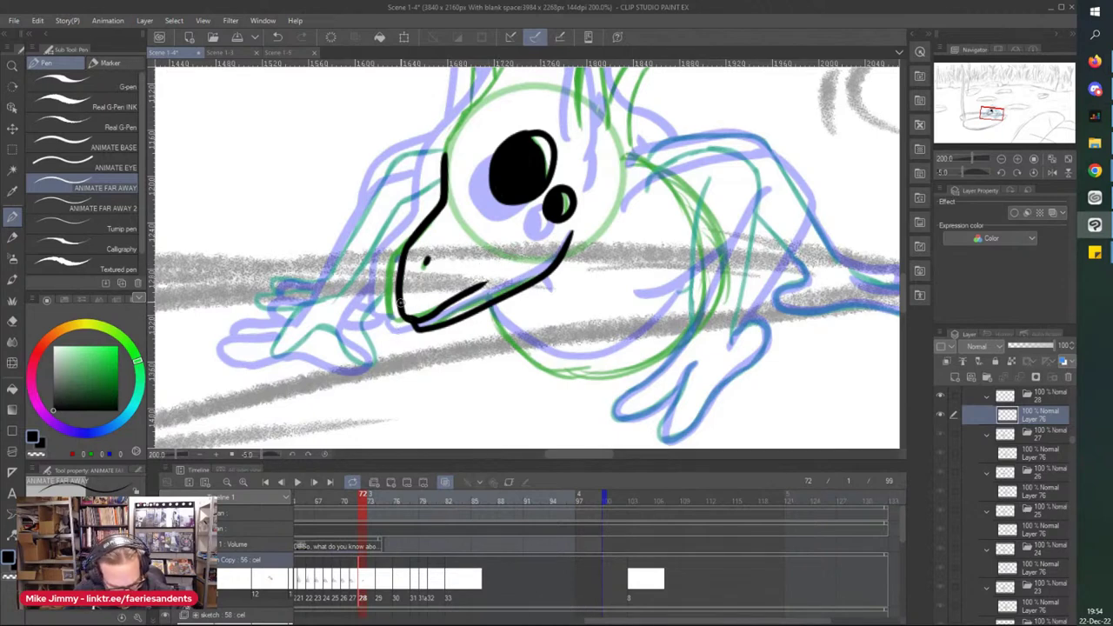
Step: Ink the right ear, the pointed head crest running down to the snout, and the small left ear
scroll(406, 270, down, 1)
scroll(561, 190, up, 1)
mouse_move(556, 158)
mouse_down()
mouse_move(528, 282)
mouse_move(523, 254)
mouse_move(532, 182)
mouse_move(557, 249)
mouse_move(552, 300)
mouse_up()
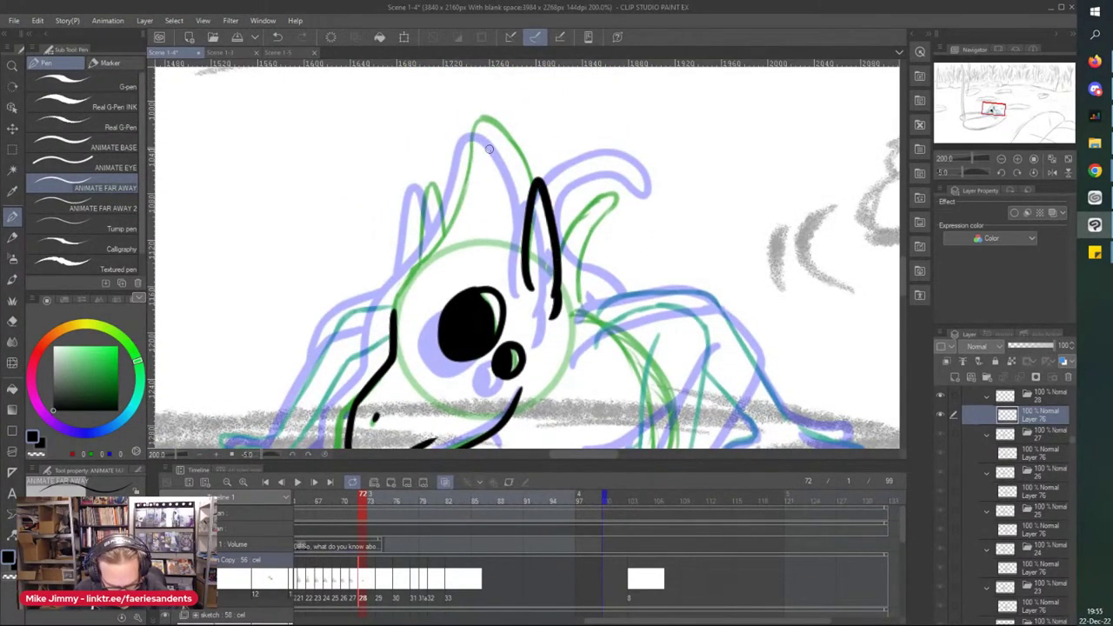
mouse_move(535, 183)
mouse_down()
mouse_move(476, 116)
mouse_move(491, 121)
mouse_move(475, 129)
mouse_move(449, 222)
mouse_move(390, 323)
mouse_up()
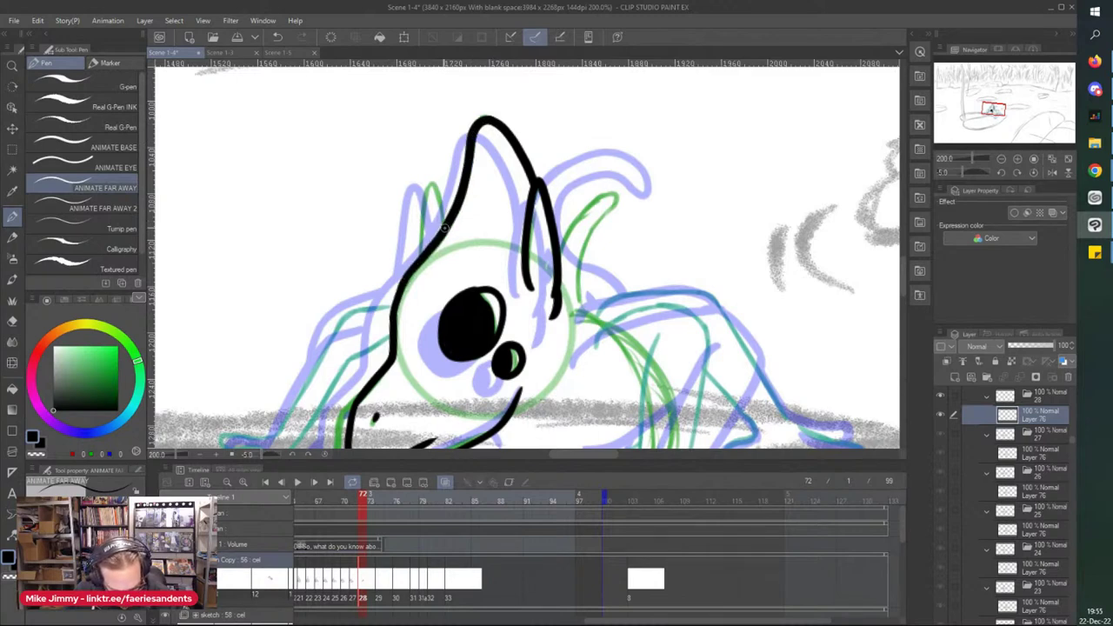
drag(432, 184, 422, 256)
Step: Ink the short neck line behind the jaw and the belly's lower curve
scroll(445, 211, down, 2)
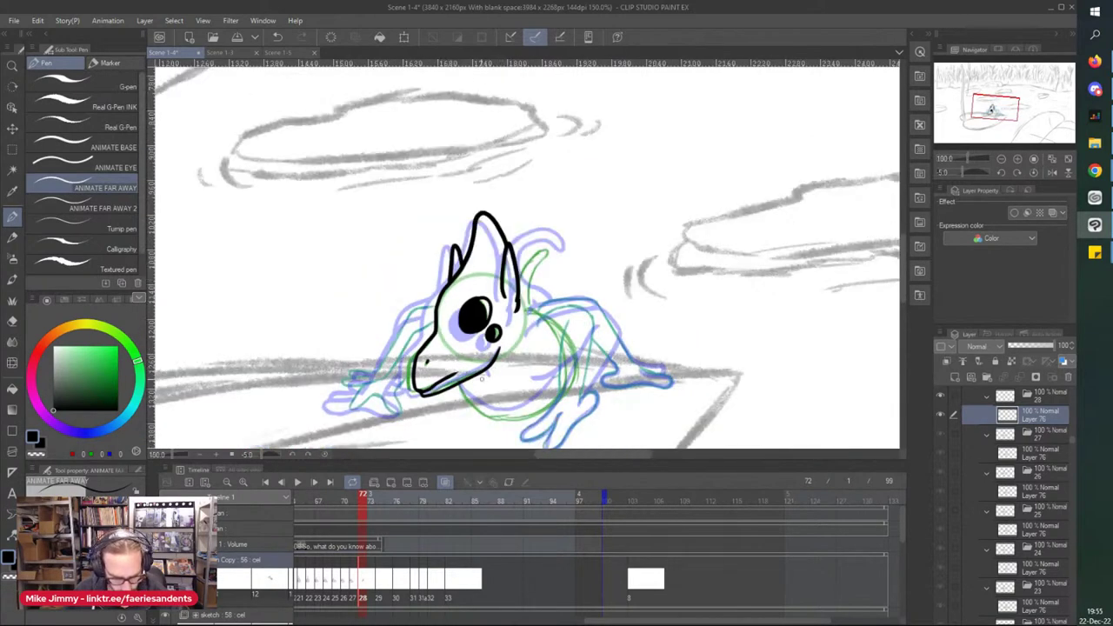
scroll(517, 433, up, 1)
mouse_move(436, 366)
mouse_down()
mouse_move(515, 403)
mouse_move(569, 376)
mouse_up()
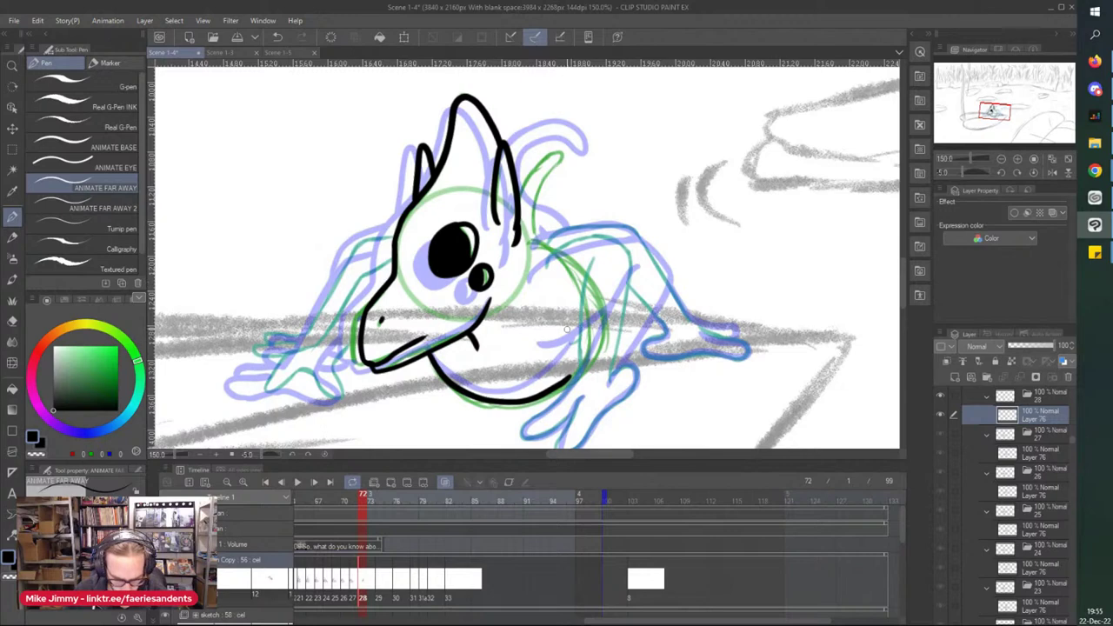
Step: Ink the front right leg's two edges and its toes, plus the short body line beside the leg
scroll(562, 331, up, 2)
drag(593, 247, 576, 397)
scroll(548, 294, down, 2)
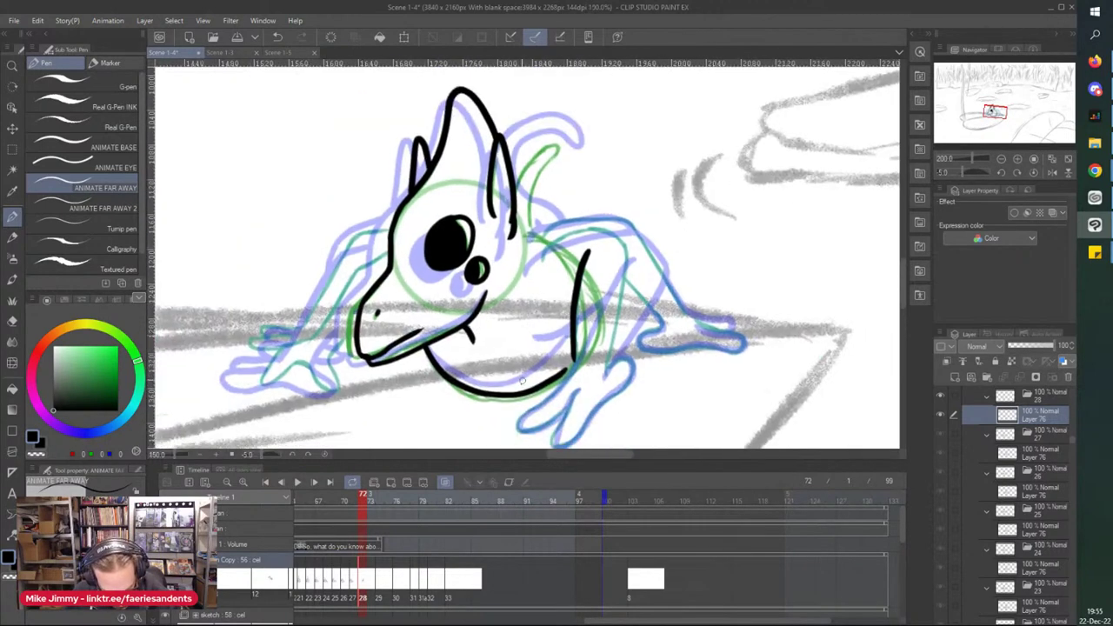
scroll(541, 360, up, 2)
mouse_move(581, 276)
mouse_down()
mouse_move(513, 360)
mouse_move(541, 373)
mouse_move(576, 337)
mouse_move(553, 382)
mouse_move(658, 296)
mouse_move(625, 285)
mouse_up()
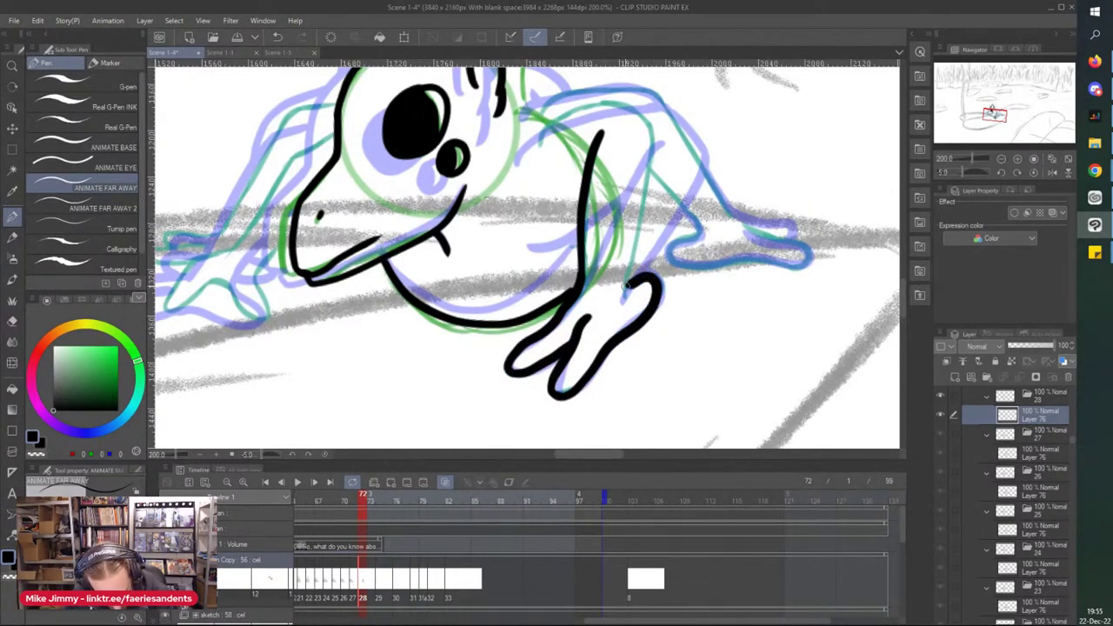
drag(651, 141, 625, 296)
scroll(523, 167, up, 2)
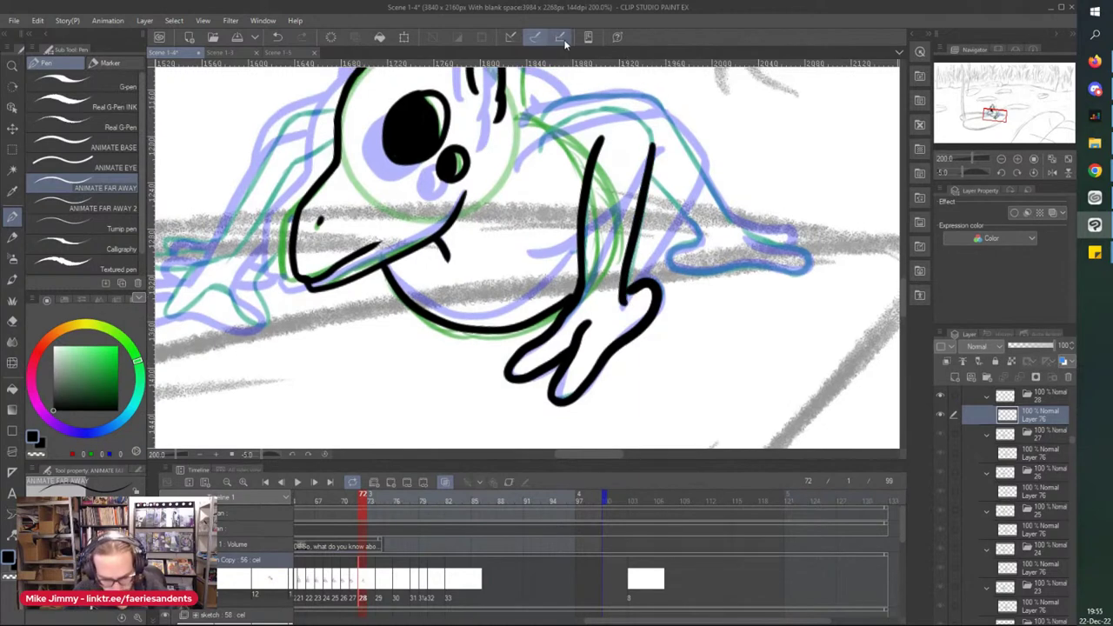
scroll(522, 168, up, 2)
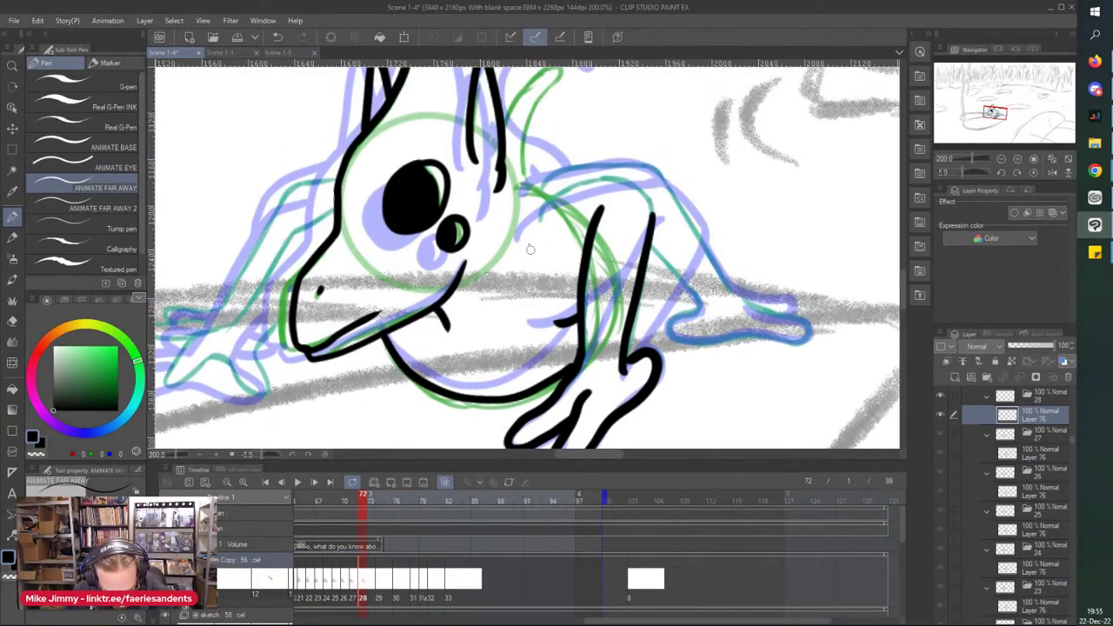
Step: Ink the front right leg's upper line from the shoulder over the knee, redoing the first stroke
mouse_move(561, 191)
mouse_down()
mouse_move(535, 224)
mouse_move(604, 178)
mouse_move(628, 187)
mouse_up()
key(ctrl+z)
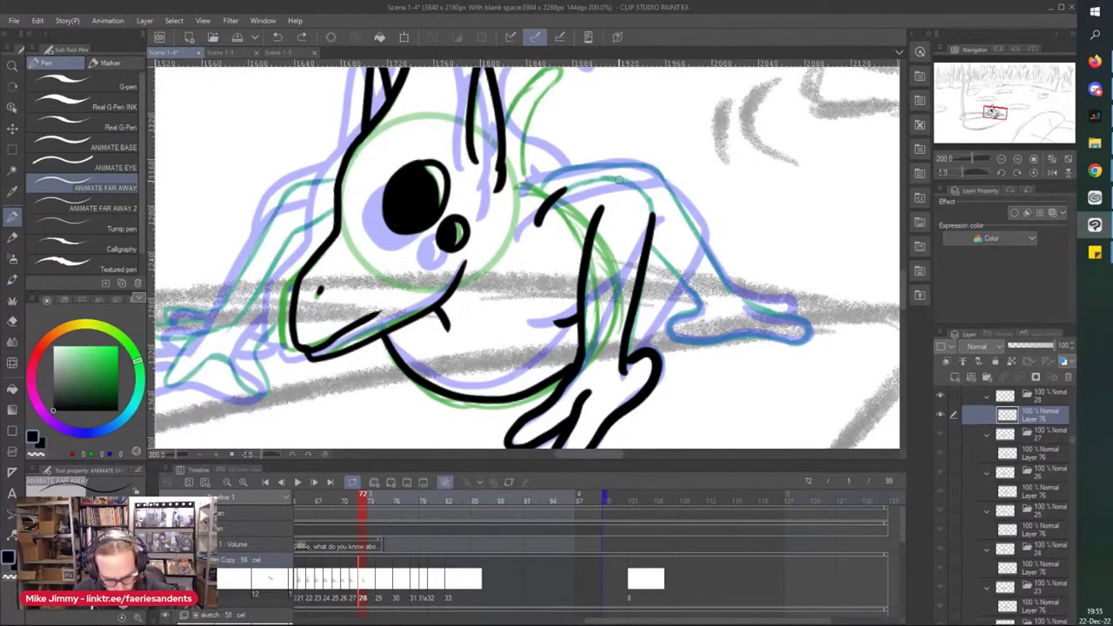
drag(545, 204, 639, 176)
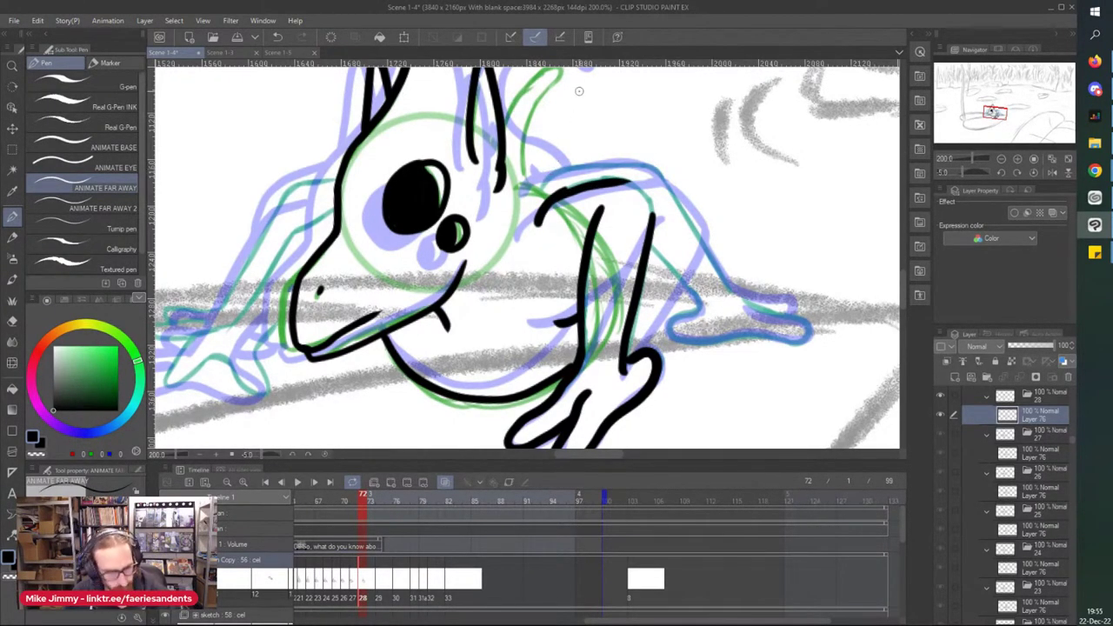
key(e)
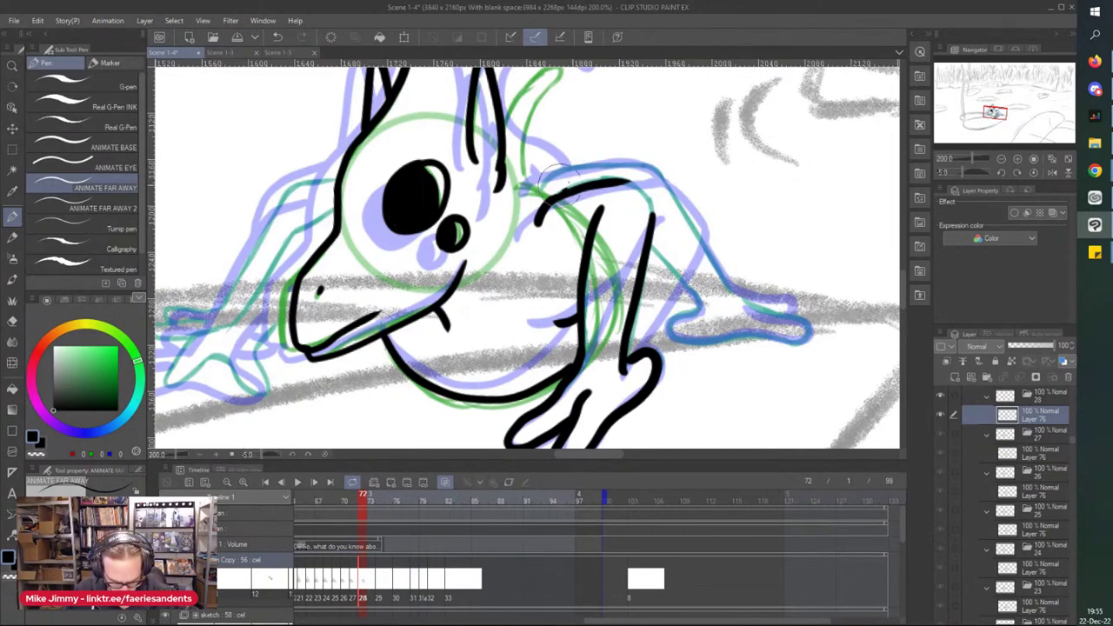
key(p)
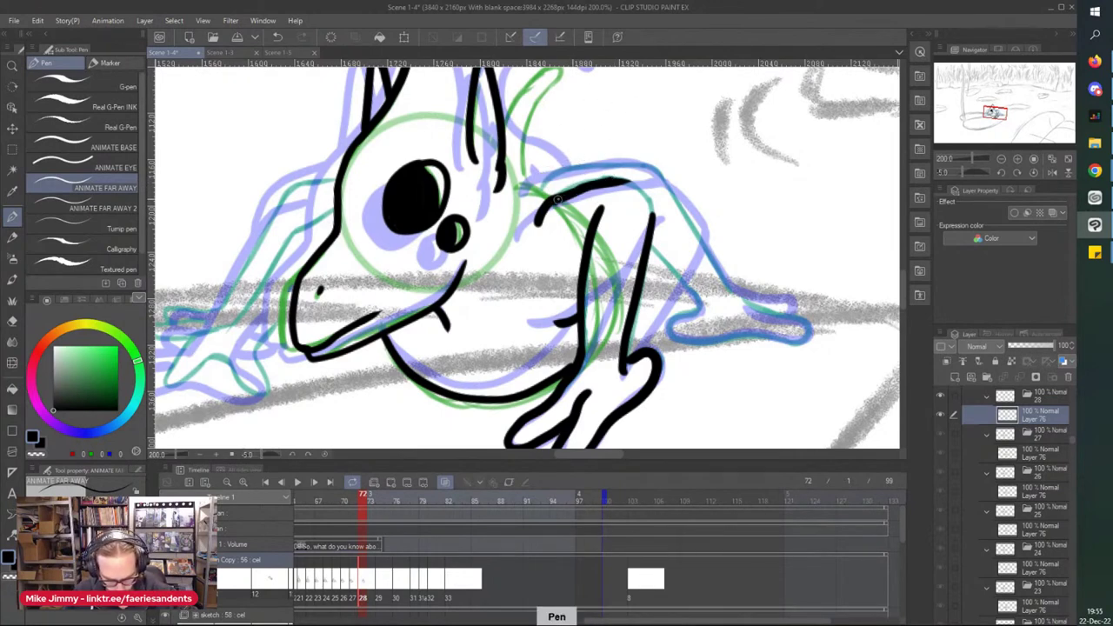
drag(551, 202, 560, 199)
key(ctrl+z)
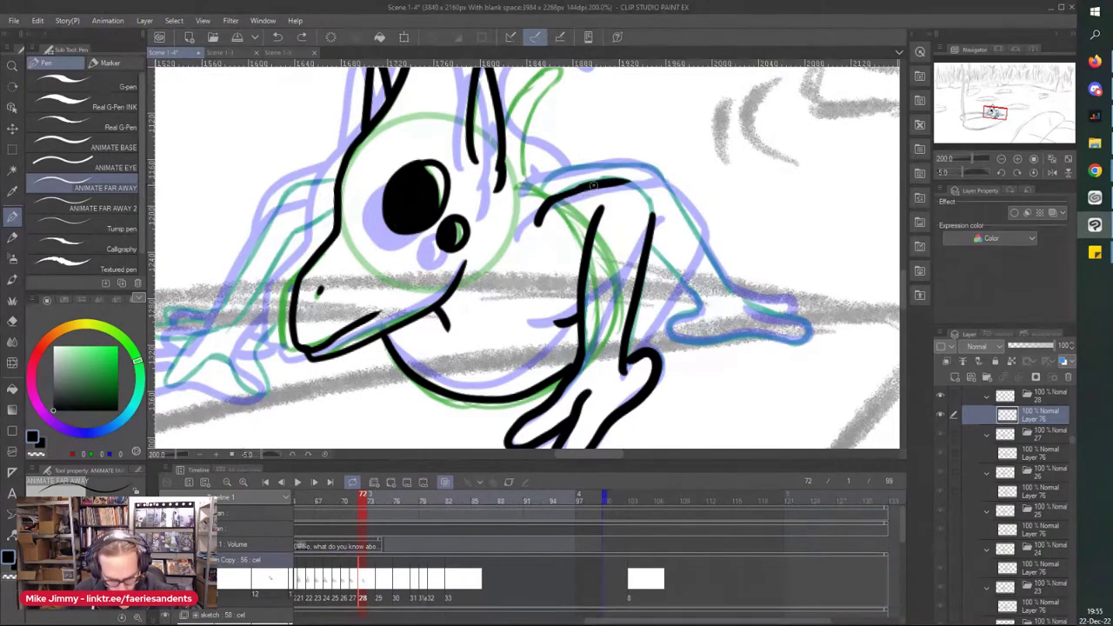
drag(621, 178, 650, 220)
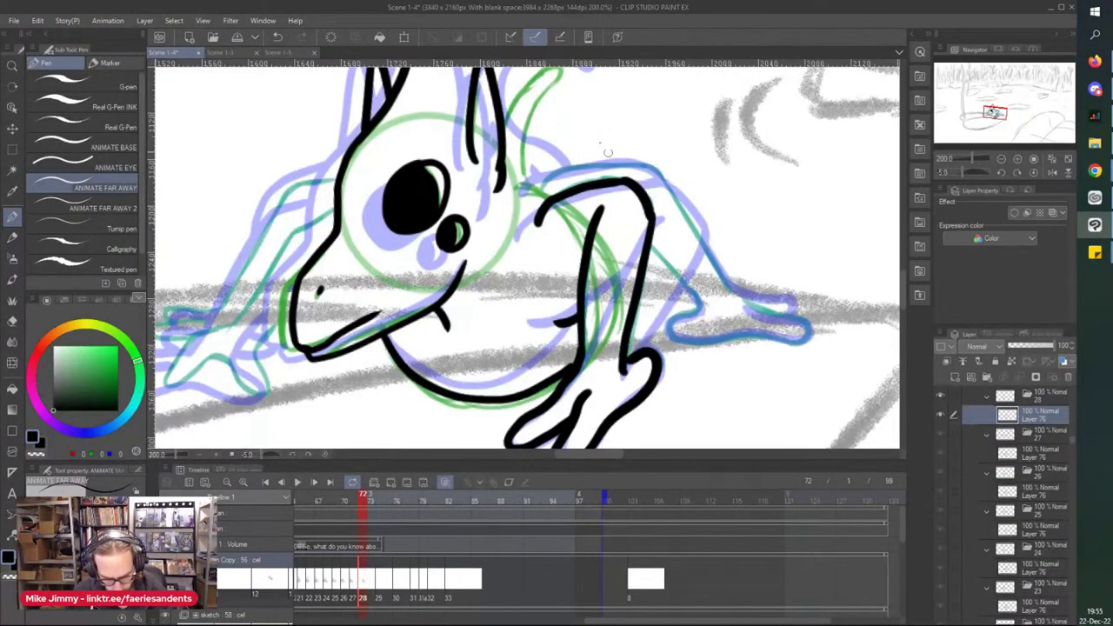
Step: Ink the rear right leg's foot, toes and lower edge, and its upper line from the back over the knee
scroll(607, 152, down, 1)
drag(607, 152, 584, 174)
scroll(628, 277, up, 3)
drag(654, 304, 553, 180)
mouse_move(657, 300)
mouse_down()
mouse_move(591, 339)
mouse_move(716, 340)
mouse_move(665, 304)
mouse_move(669, 291)
mouse_move(691, 297)
mouse_up()
scroll(592, 337, down, 4)
drag(577, 170, 649, 277)
mouse_move(578, 170)
mouse_down()
mouse_move(517, 165)
mouse_move(454, 186)
mouse_up()
drag(433, 133, 460, 162)
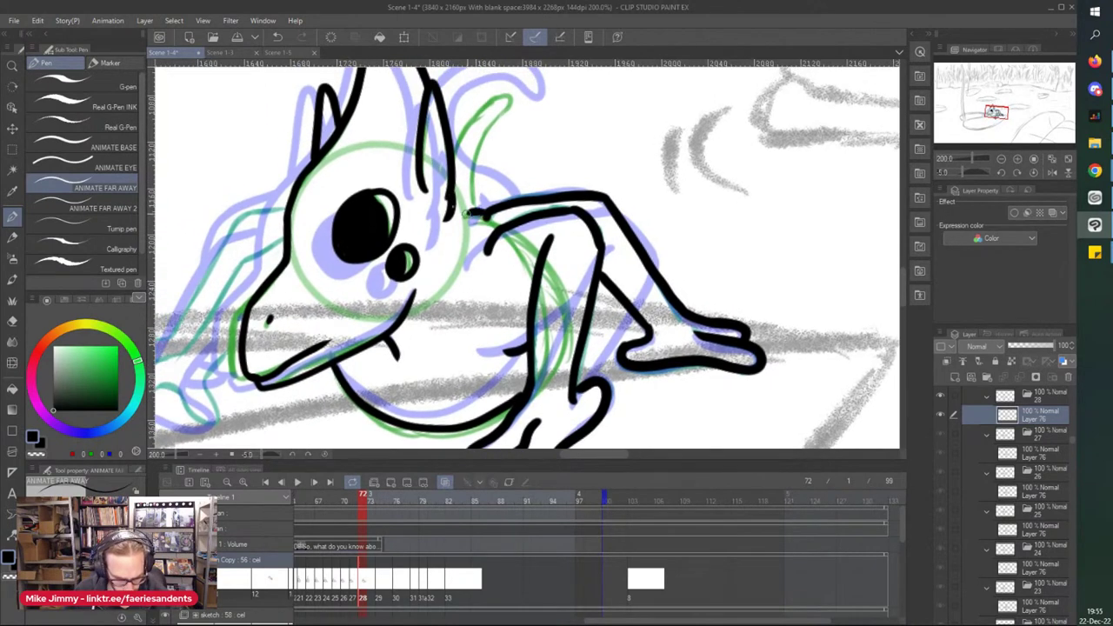
Step: Ink both edges of the curved tail rising behind the right ear
drag(499, 97, 469, 206)
drag(490, 98, 454, 150)
key(ctrl+minus)
drag(359, 277, 364, 286)
key(ctrl+plus)
Step: Ink the front left leg from the head down, with its foot, toes and the heel line joining the snout
scroll(363, 303, left, 5)
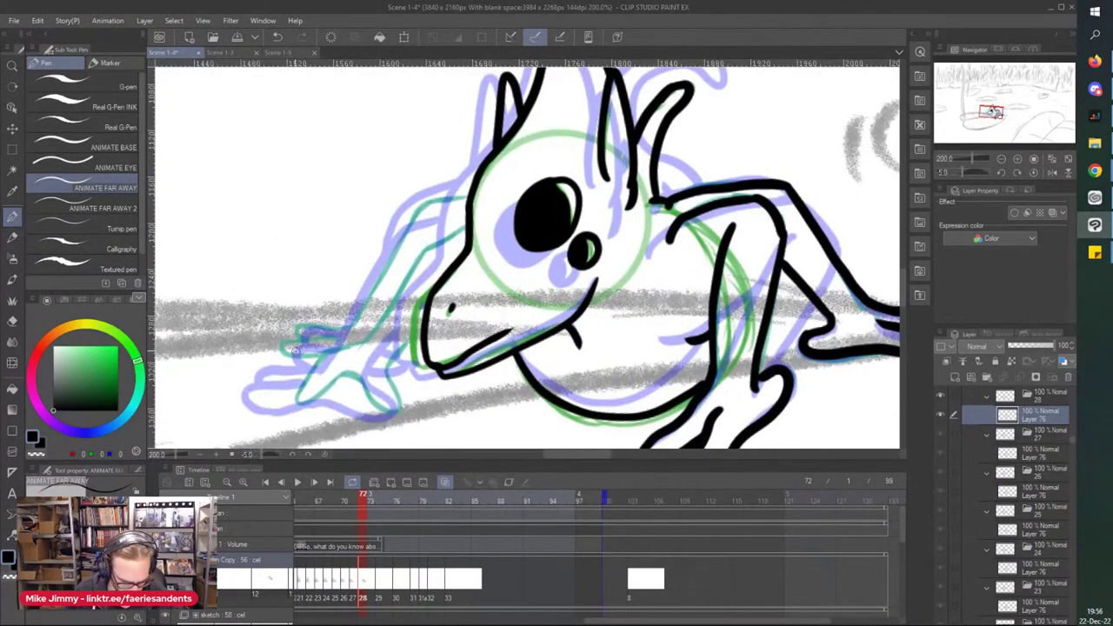
mouse_move(576, 226)
mouse_down()
mouse_move(538, 249)
mouse_move(482, 330)
mouse_up()
mouse_move(426, 358)
mouse_down()
mouse_move(413, 406)
mouse_move(457, 377)
mouse_move(493, 409)
mouse_move(505, 404)
mouse_move(502, 326)
mouse_up()
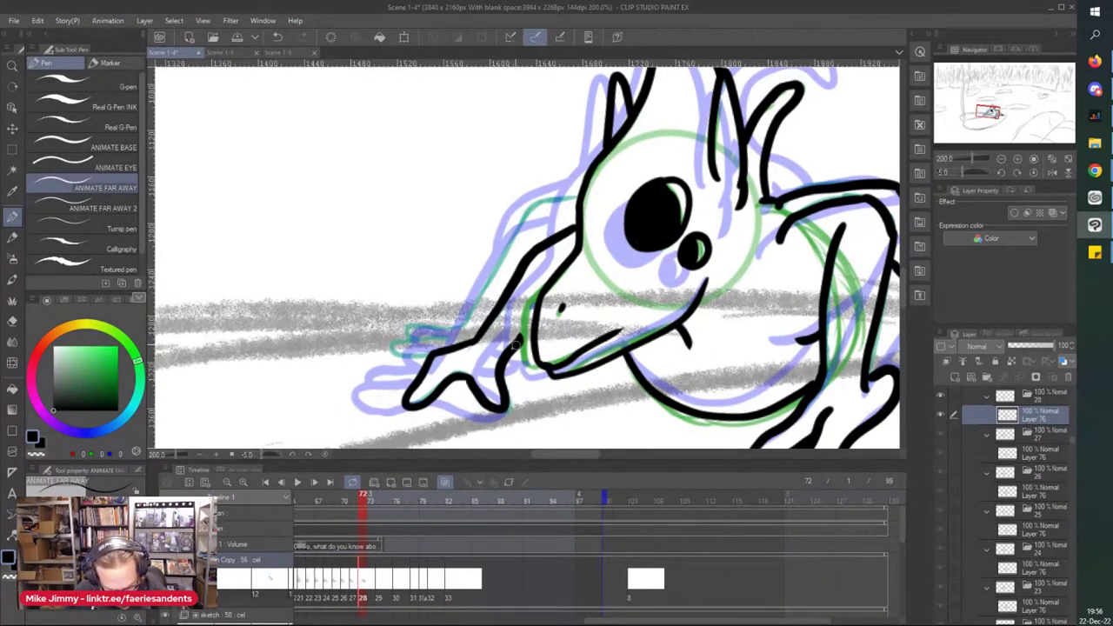
key(e)
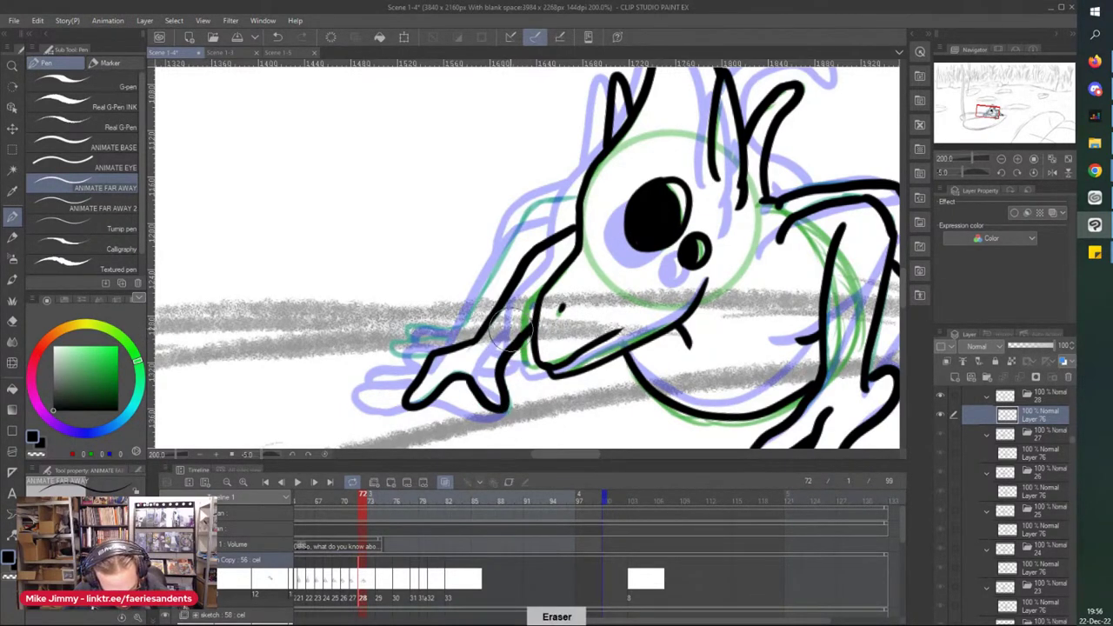
key(p)
drag(453, 384, 429, 401)
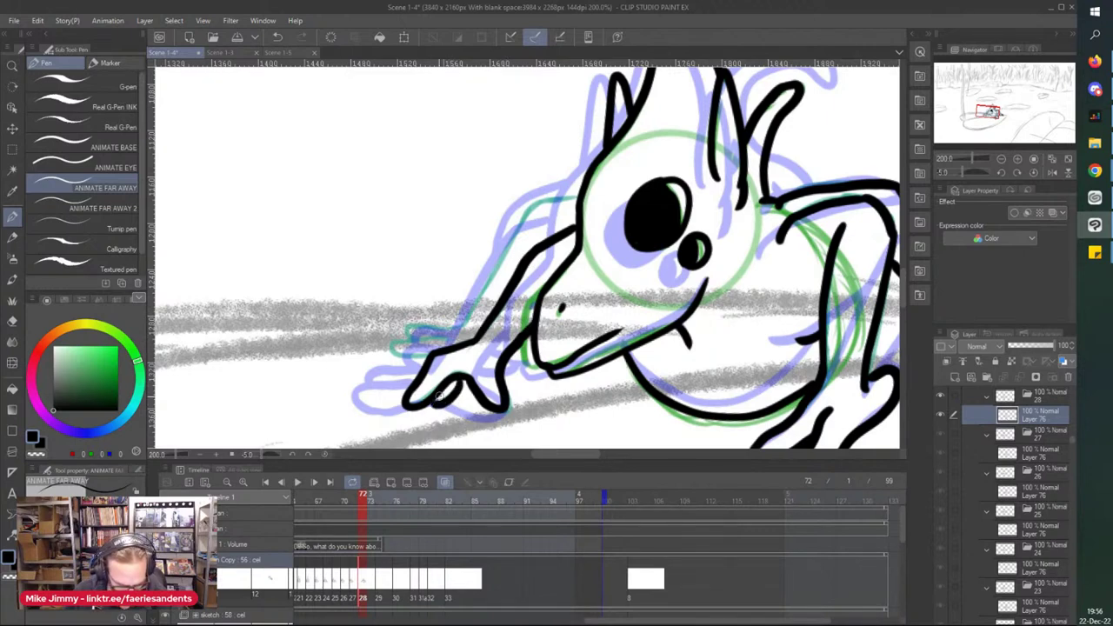
Step: Ink the rear left leg's outer edge from the head and the toes of its foot behind the front ankle
mouse_move(582, 192)
mouse_down()
mouse_move(531, 203)
mouse_move(540, 201)
mouse_move(481, 298)
mouse_move(402, 345)
mouse_move(391, 355)
mouse_move(426, 365)
mouse_up()
drag(465, 325, 407, 335)
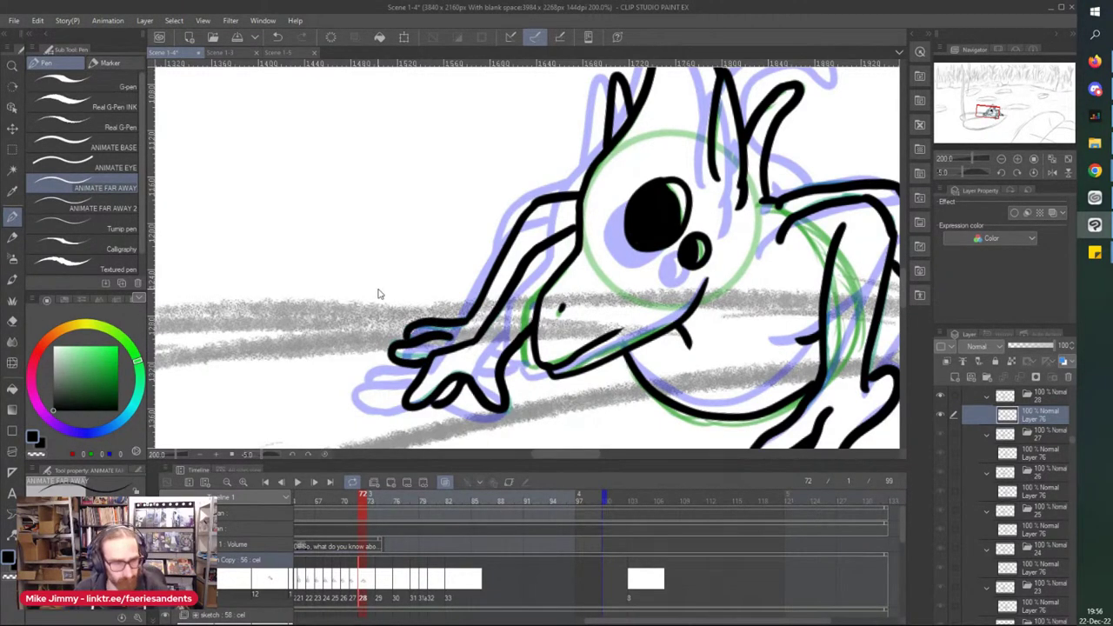
Step: Go to frame 74 and select the drawing layer inside cel 29
click(377, 588)
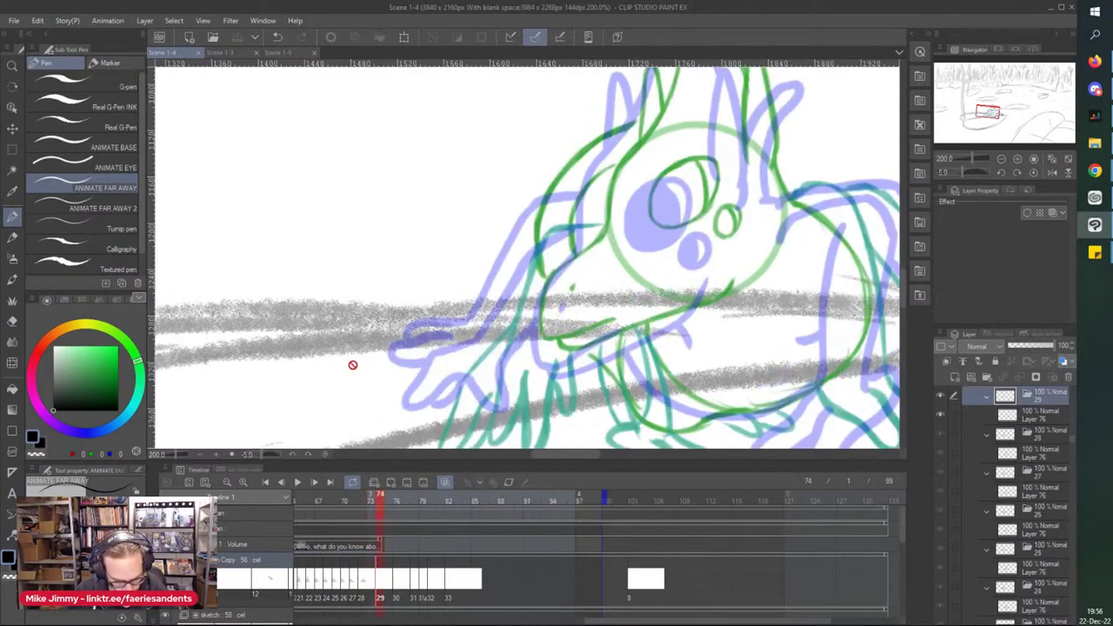
key(ctrl+minus)
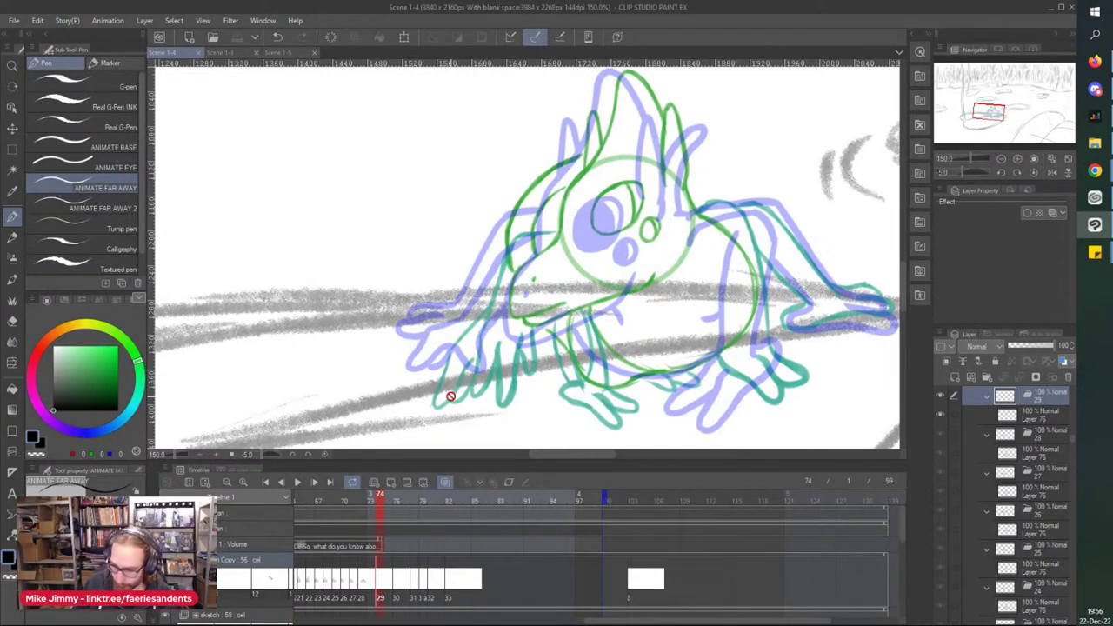
key(Right)
key(Right)
key(Right)
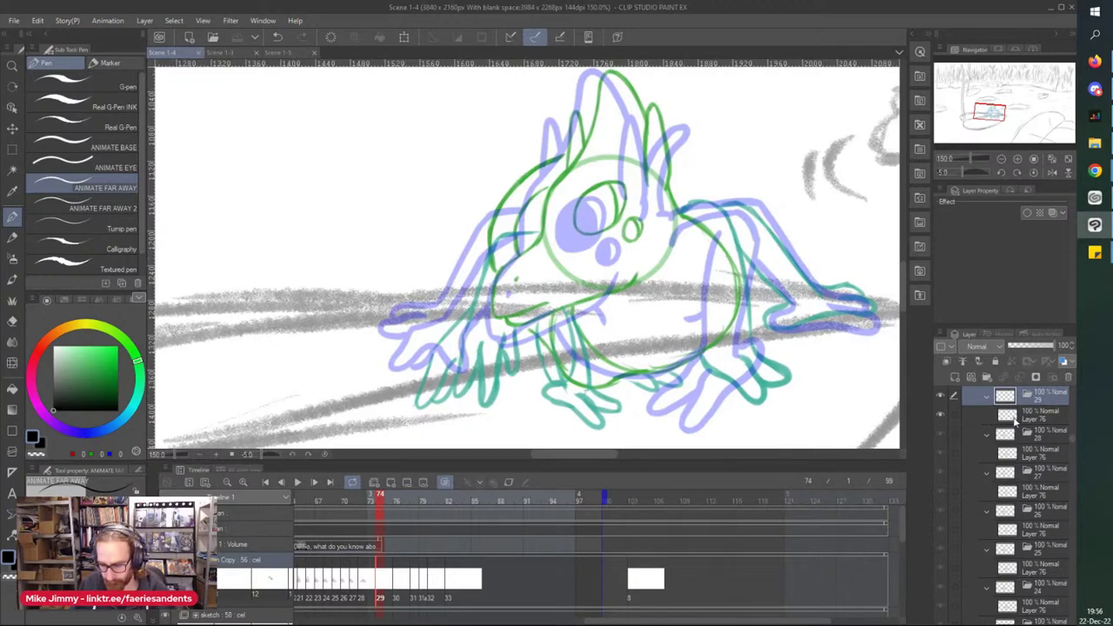
click(1015, 421)
scroll(590, 200, up, 1)
scroll(587, 195, up, 2)
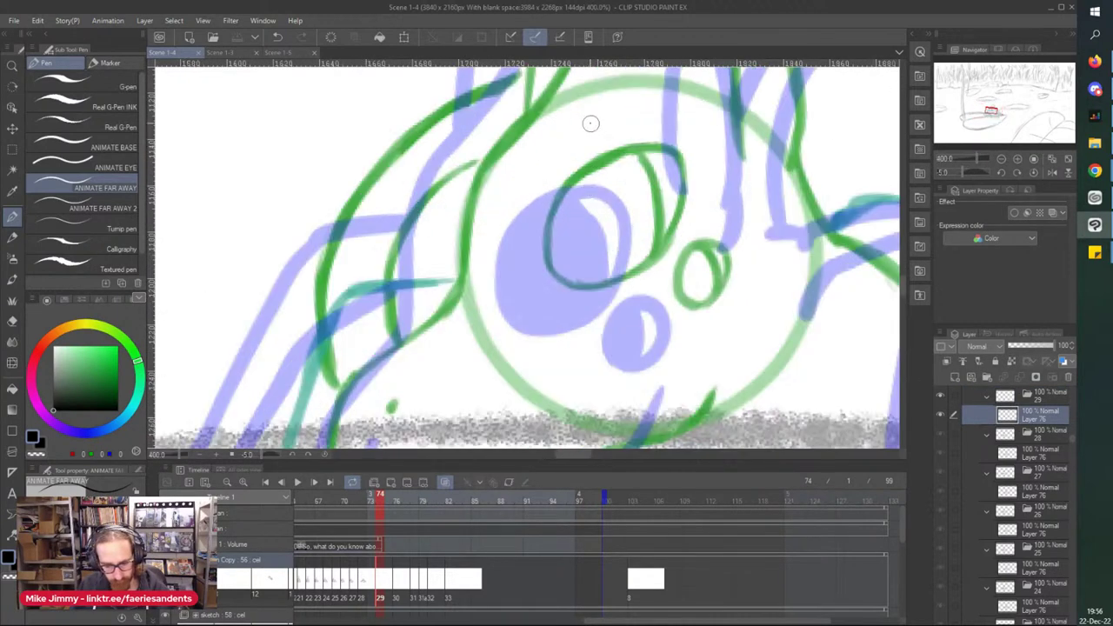